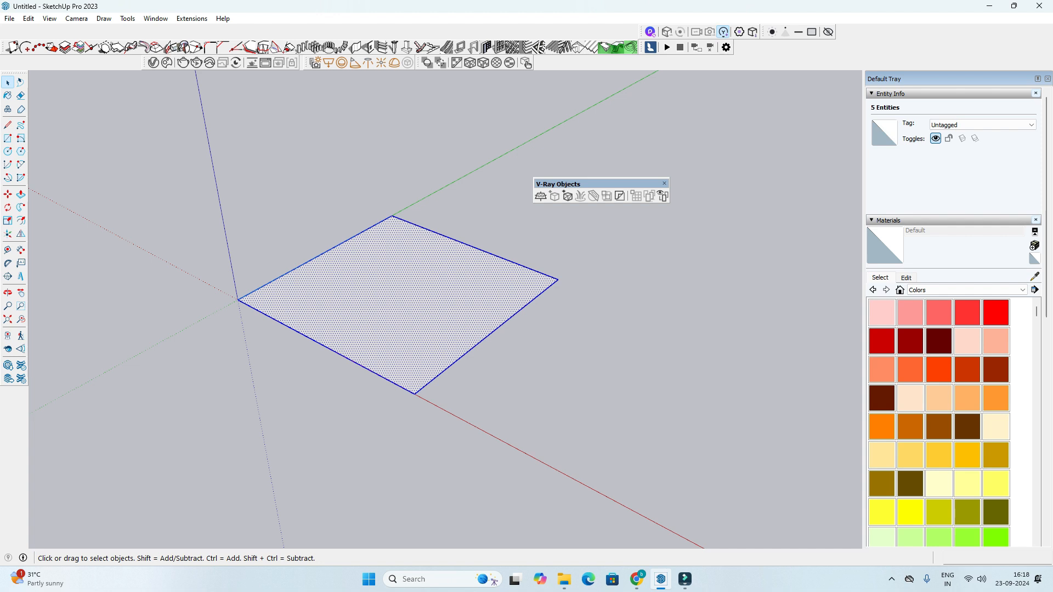
Step: Delete all the Heather and Lily materials from the V-Ray asset list and close the Asset Editor
left_click(455, 403)
left_click(473, 407)
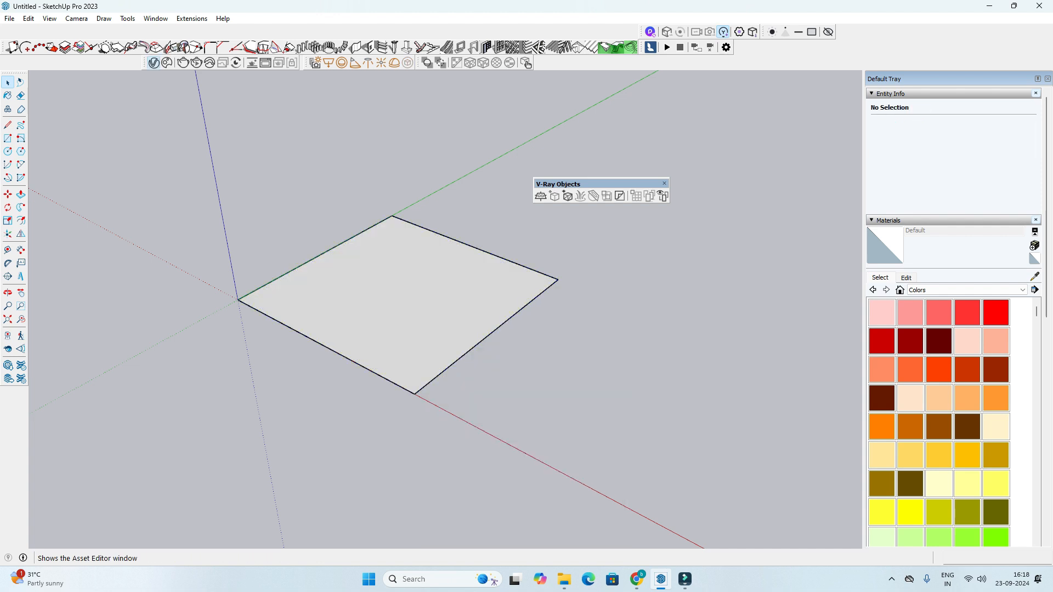
left_click(649, 31)
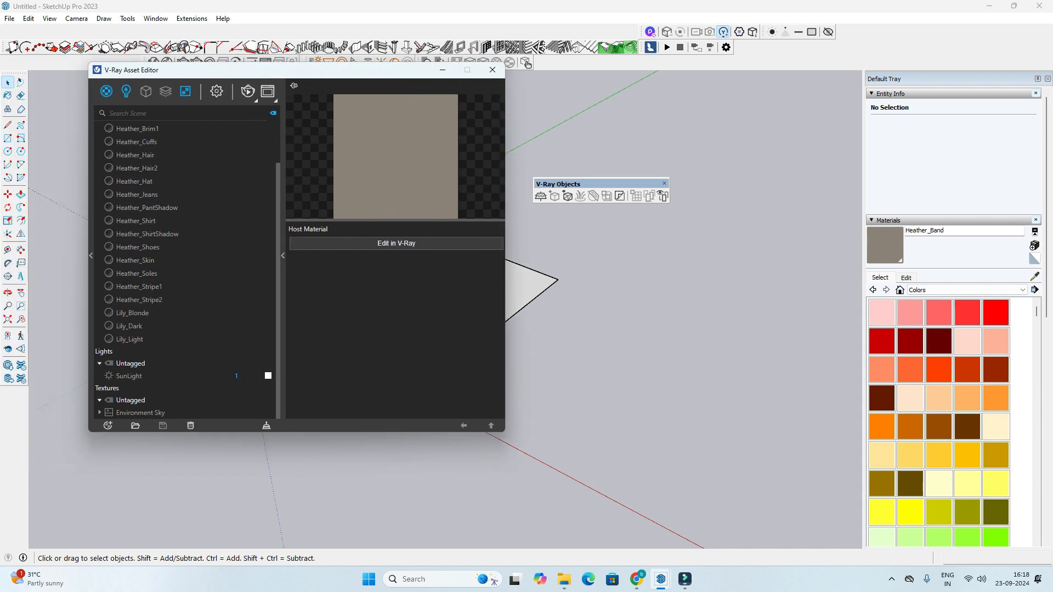
left_click(129, 388, "shift")
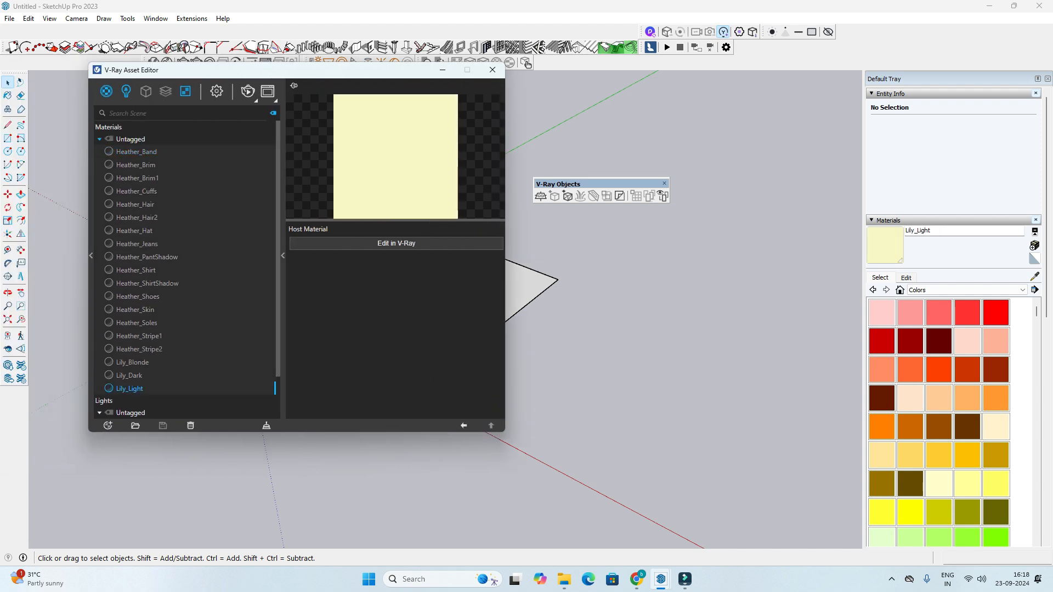
key("Delete")
left_click(555, 289)
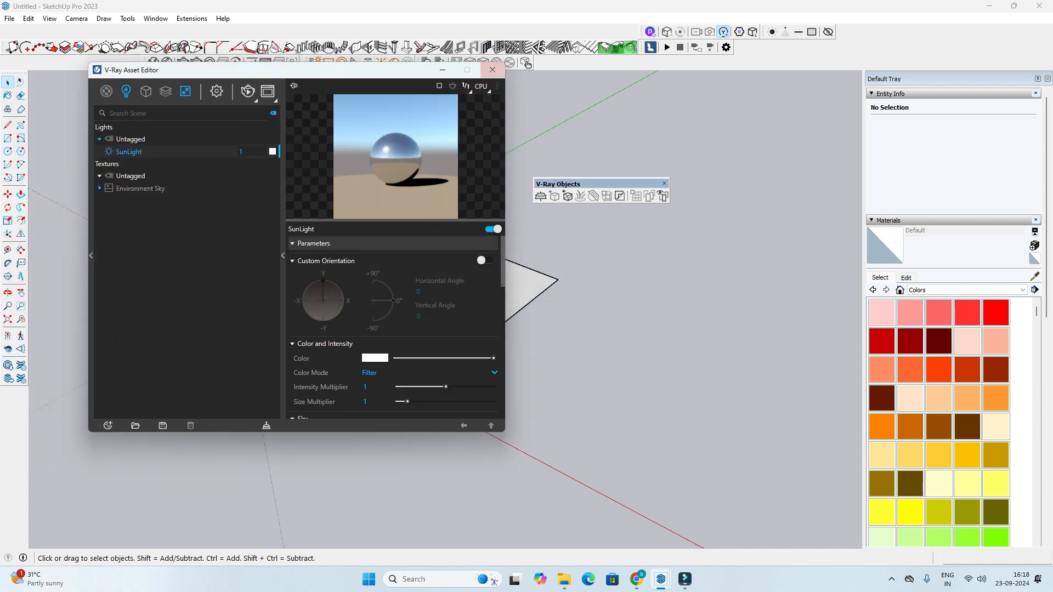
left_click(492, 69)
key("r")
left_click(418, 380)
left_click(694, 366)
key("space")
left_click(630, 391)
double_click(598, 387)
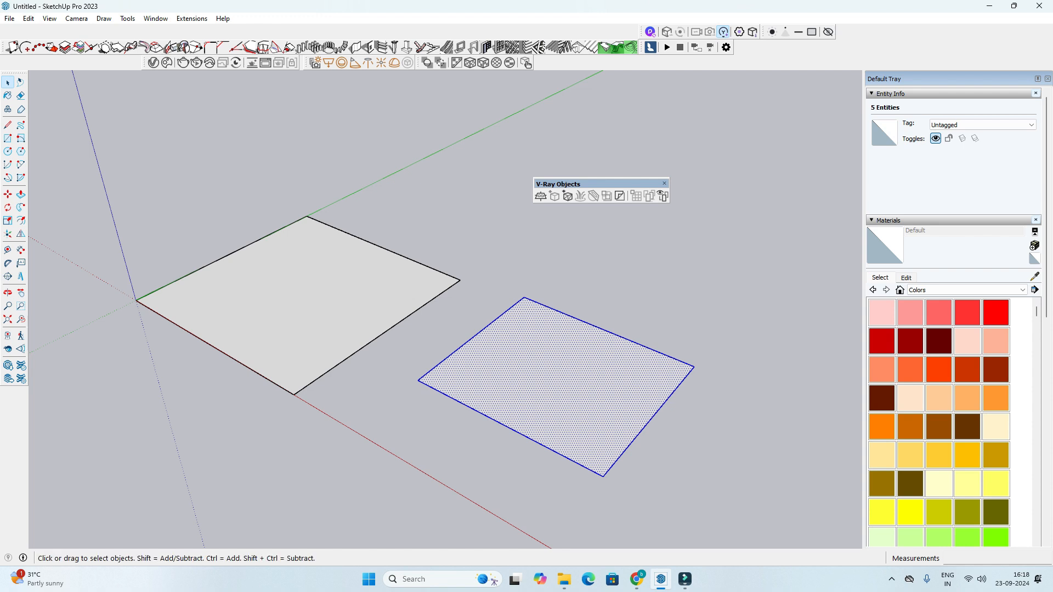
key("Delete")
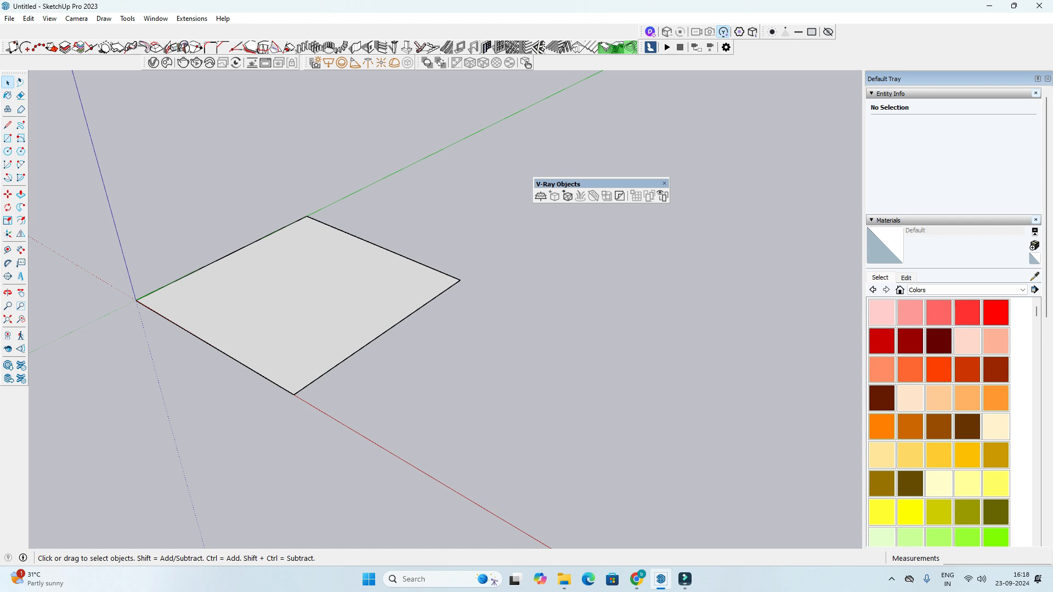
Step: Group the rectangular plane and add V-Ray Fur to the group
scroll(521, 266, "down", 2)
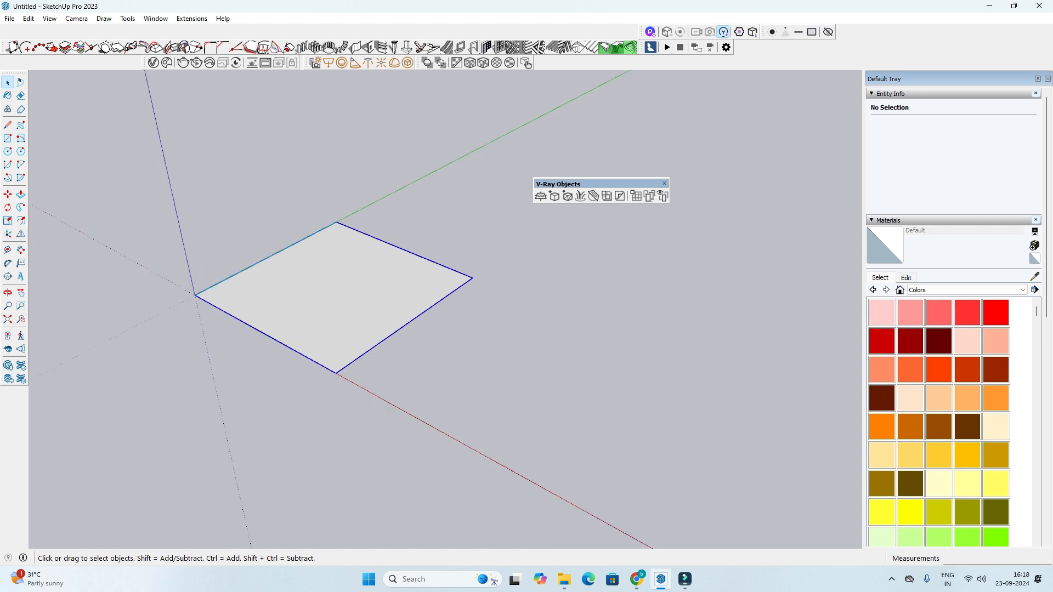
middle_click_drag(520, 266, 534, 246)
scroll(641, 337, "down", 3)
middle_click_drag(642, 337, 624, 324)
key("space")
scroll(400, 264, "up", 4)
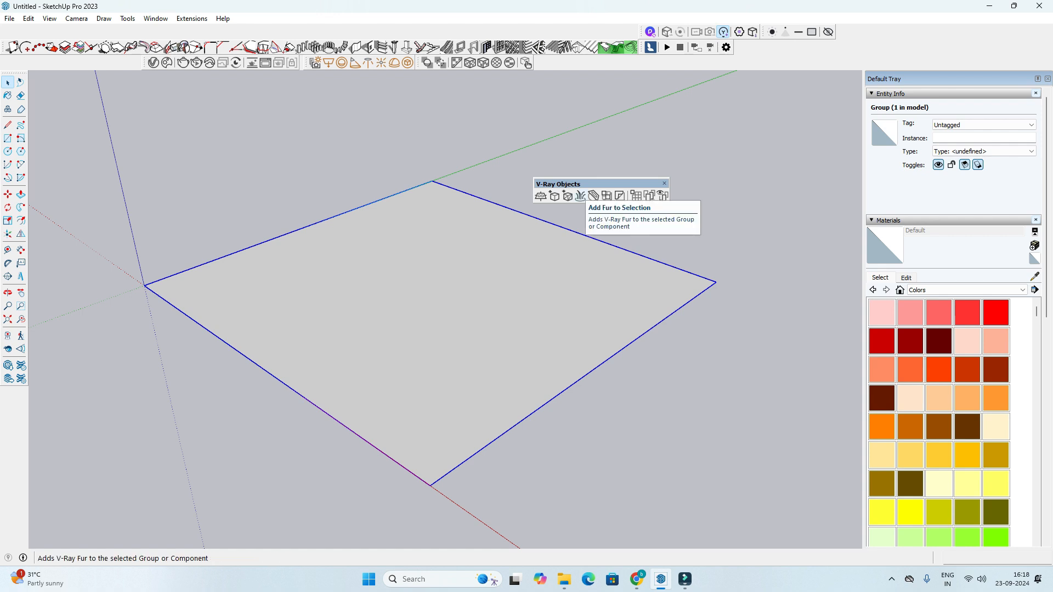
left_click(580, 196)
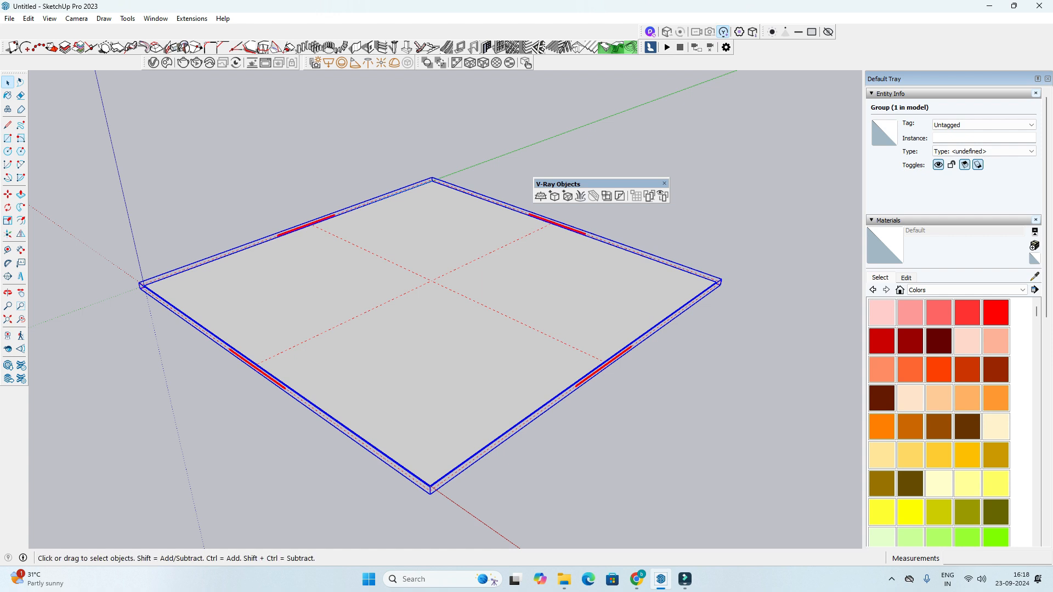
Step: Start an interactive V-Ray render of the fur-covered plane and place the frame buffer beside the model
scroll(241, 350, "up", 5)
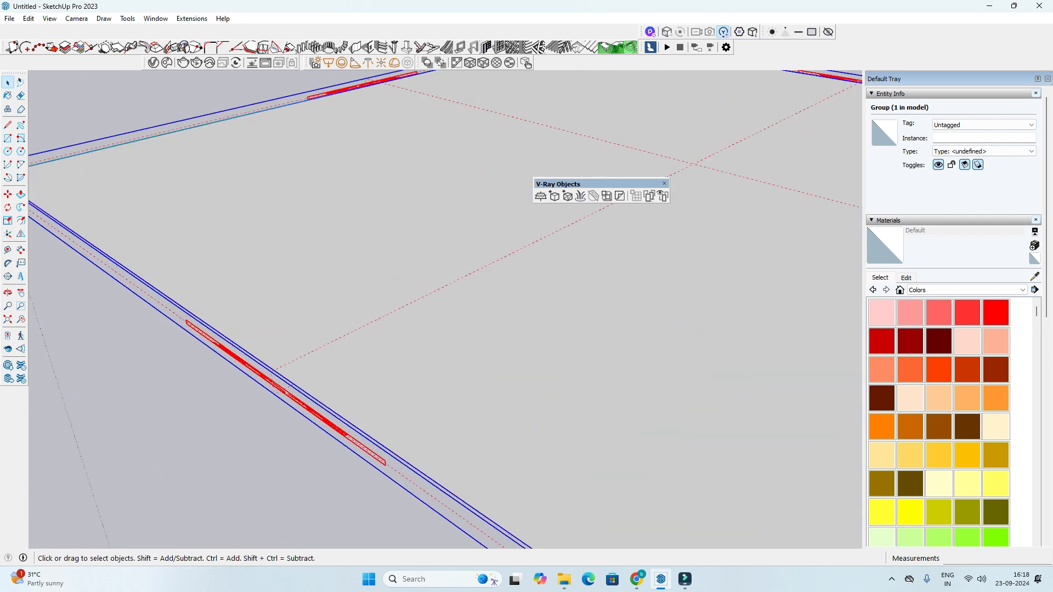
scroll(274, 372, "up", 2)
scroll(274, 373, "down", 6)
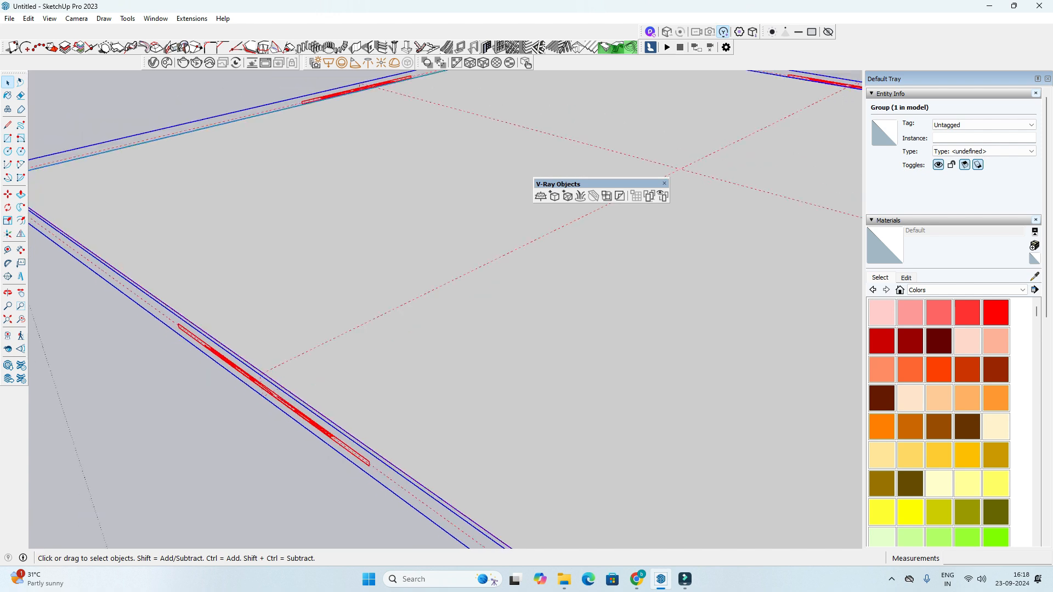
scroll(294, 384, "down", 1)
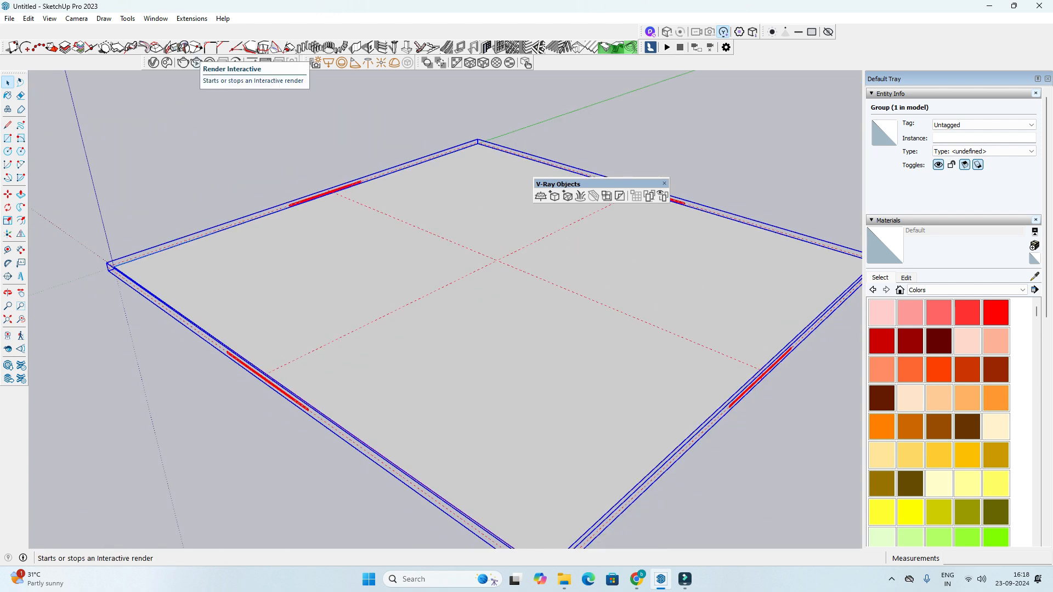
left_click(195, 62)
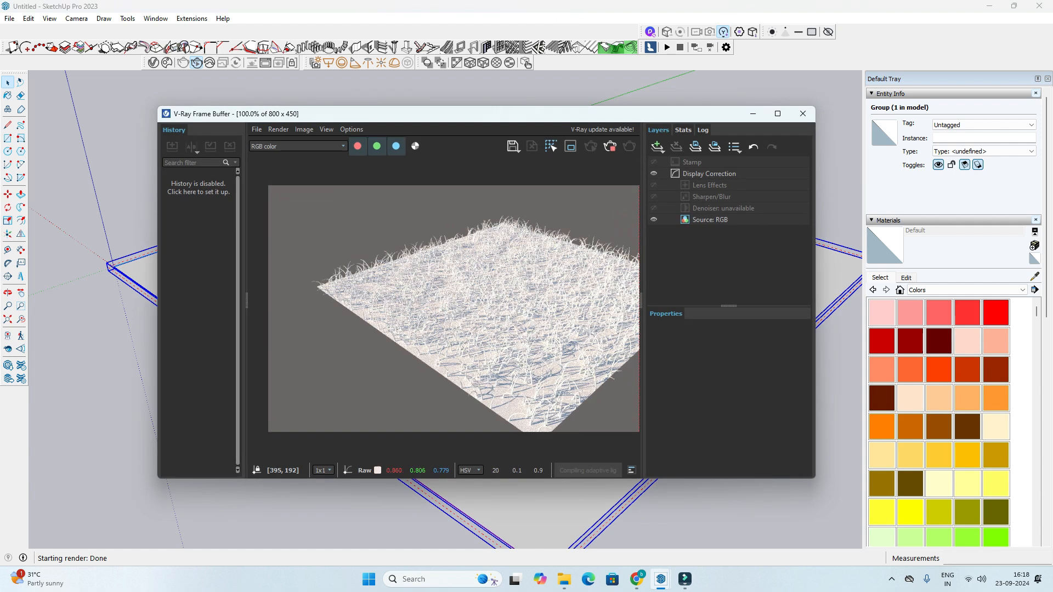
left_click_drag(496, 116, 836, 75)
Step: Examine the rendered fur strands on the plane from closer up and with its front corner in frame
scroll(449, 345, "up", 1)
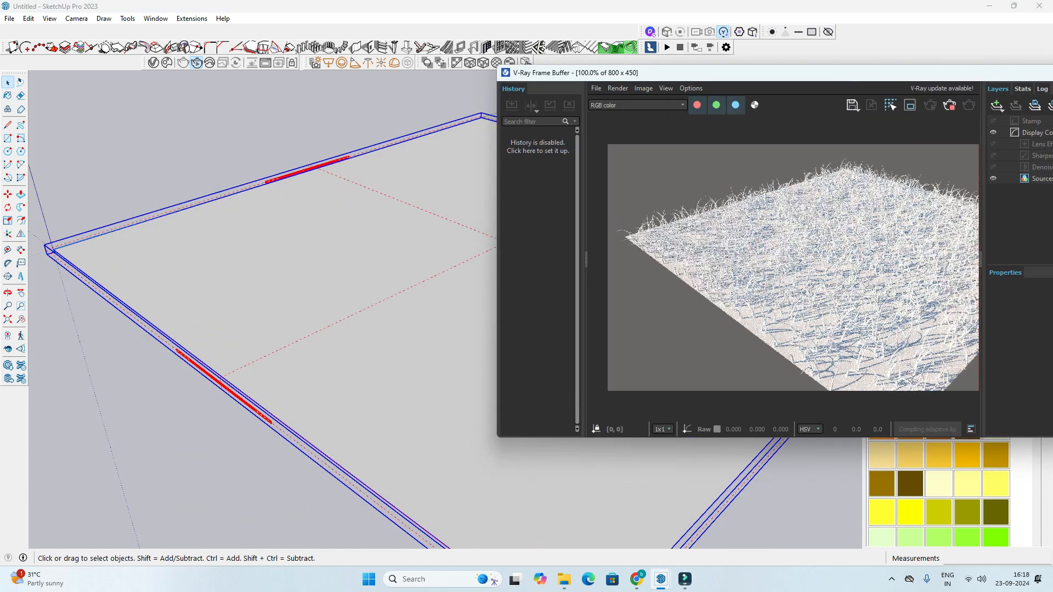
middle_click_drag(439, 343, 359, 302, "shift")
key("space")
scroll(785, 276, "up", 1)
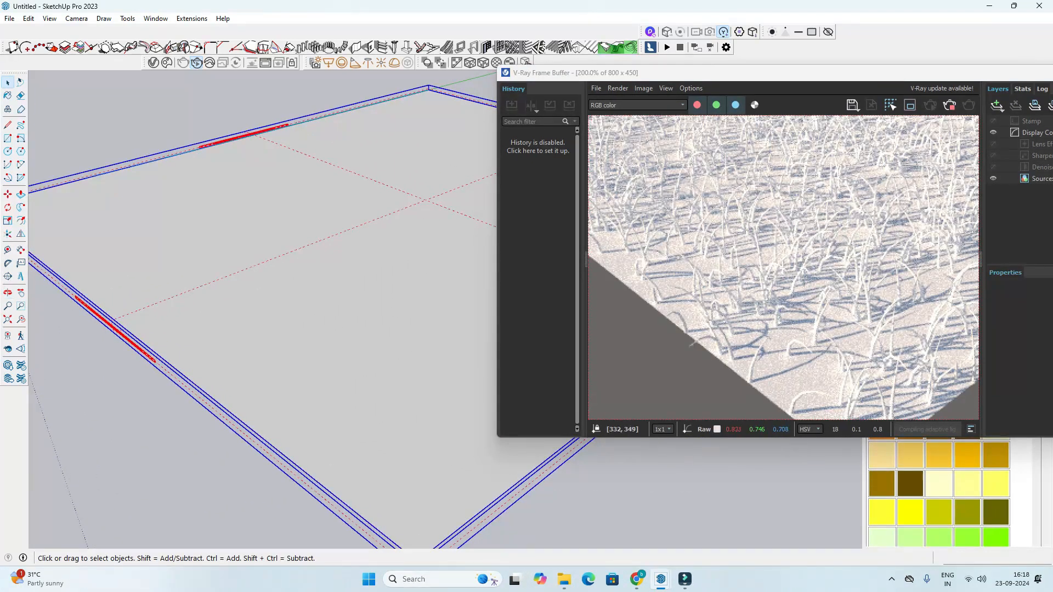
scroll(805, 315, "down", 1)
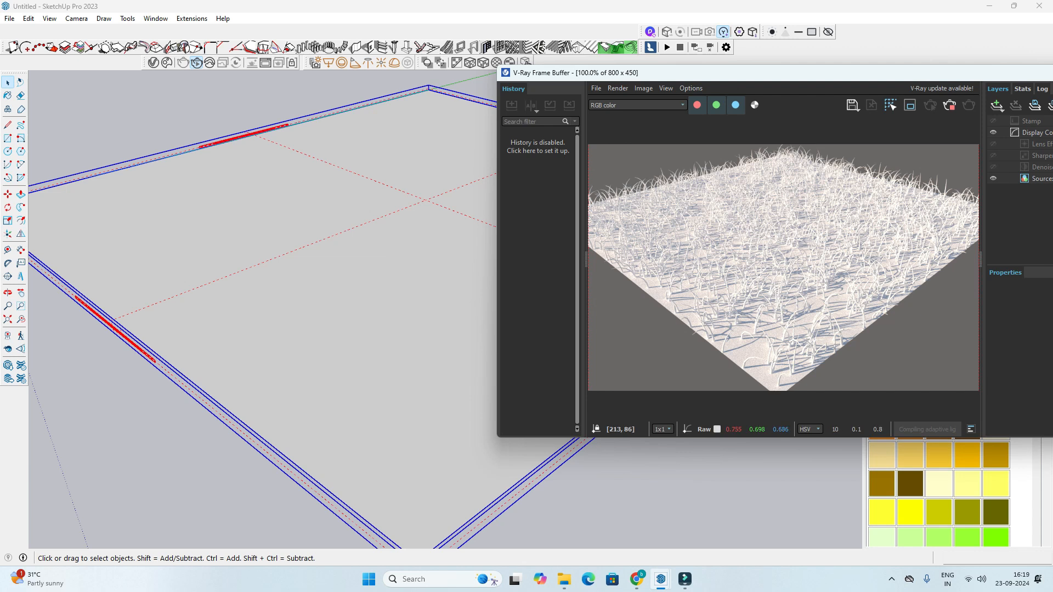
scroll(815, 316, "down", 1)
scroll(741, 313, "up", 1)
middle_click_drag(439, 296, 449, 281)
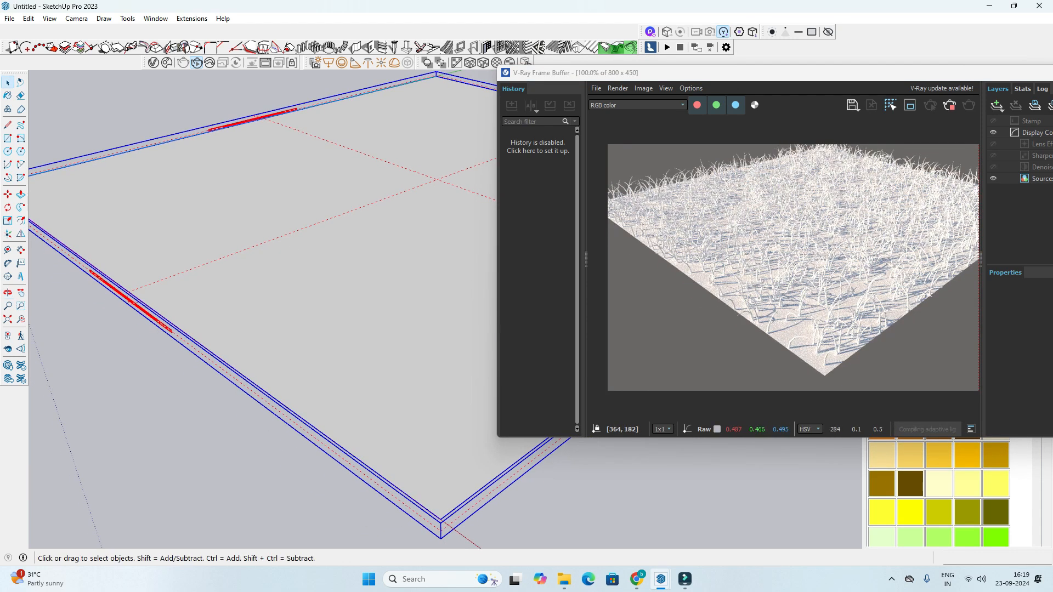
scroll(769, 267, "down", 1)
scroll(769, 267, "up", 1)
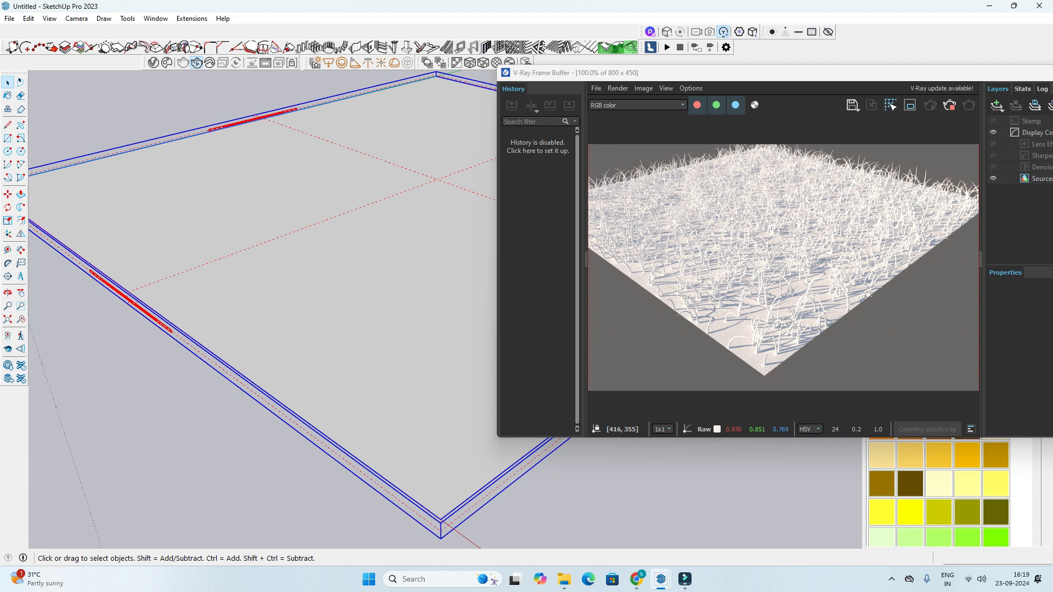
scroll(749, 353, "up", 1)
scroll(768, 322, "down", 1)
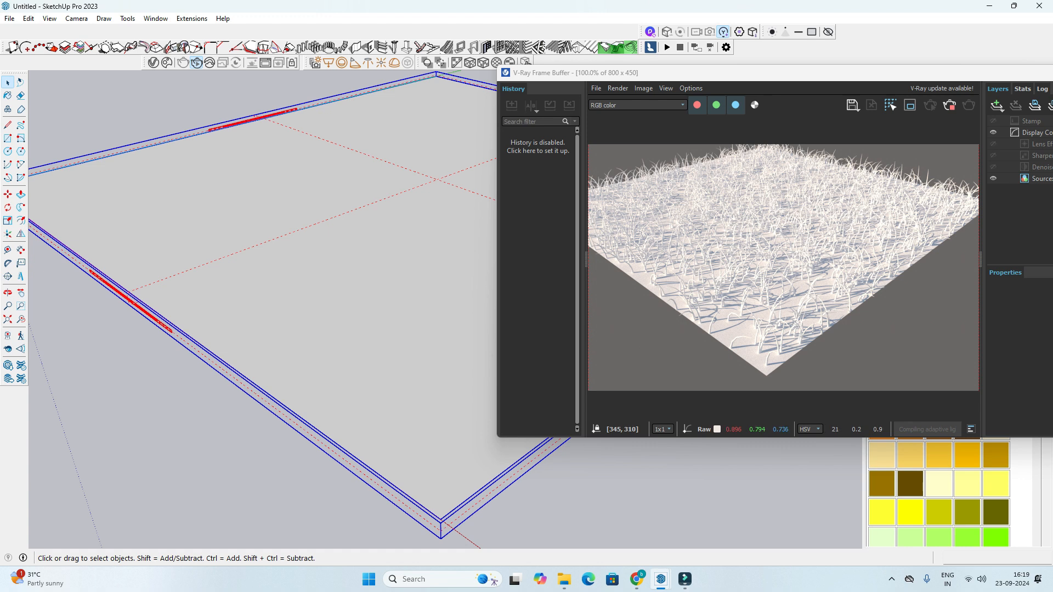
Step: Show the Fur geometry's parameters in the V-Ray Asset Editor, keeping the render visible beside it
left_click_drag(668, 74, 693, 249)
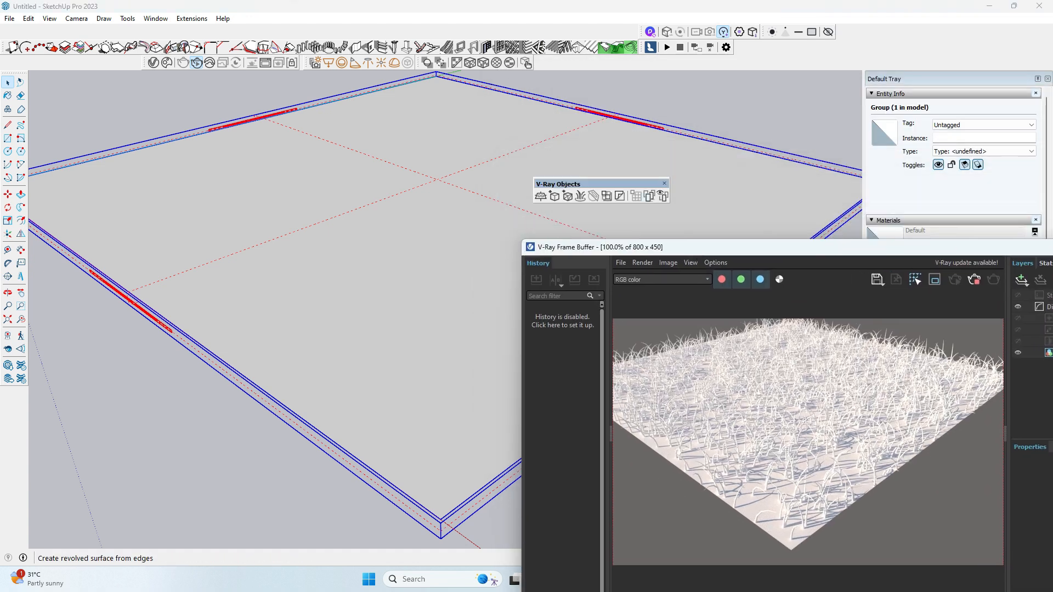
left_click(153, 63)
left_click(145, 91)
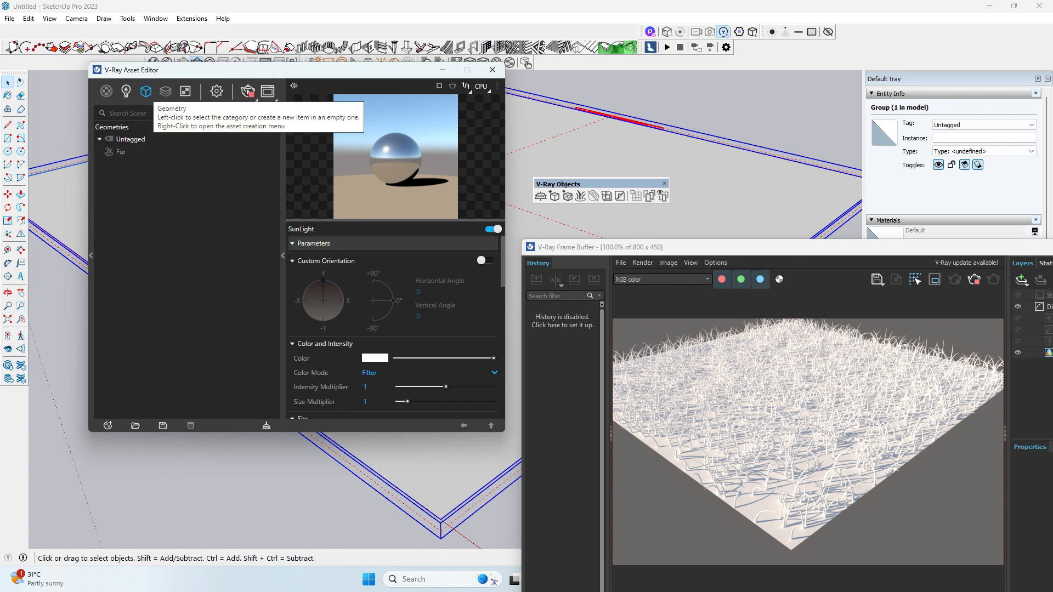
left_click_drag(264, 69, 225, 136)
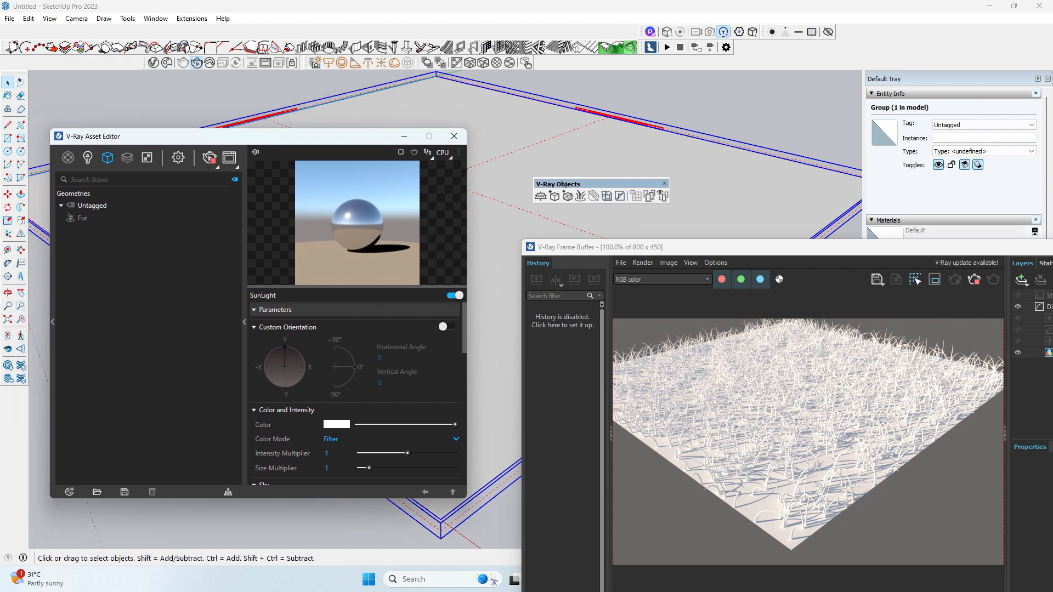
left_click(82, 218)
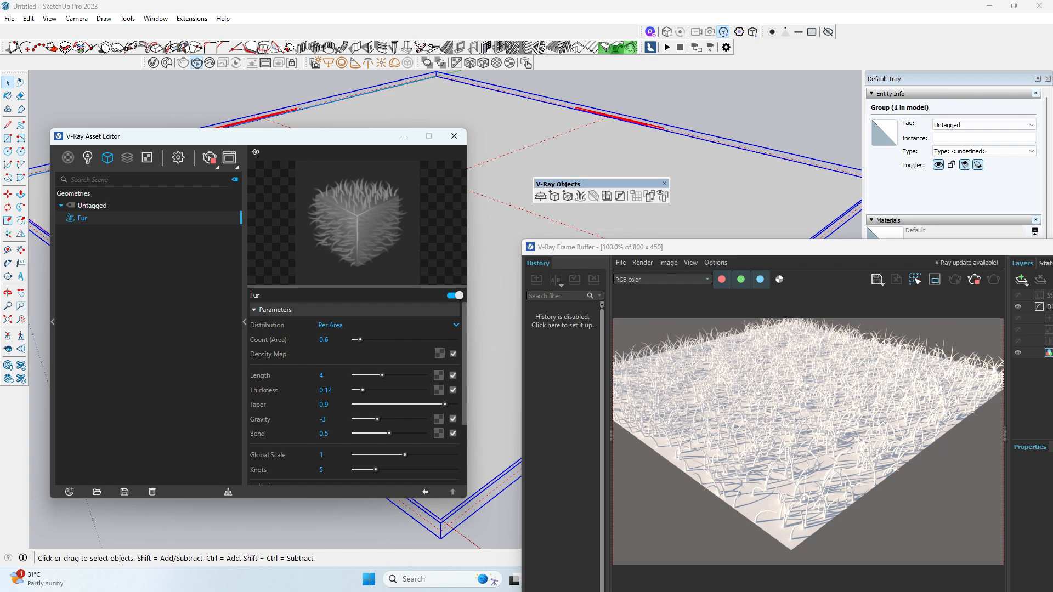
Step: Deselect the plane, and enlarge and reposition the Asset Editor to show more of the fur parameters
key("ctrl+t")
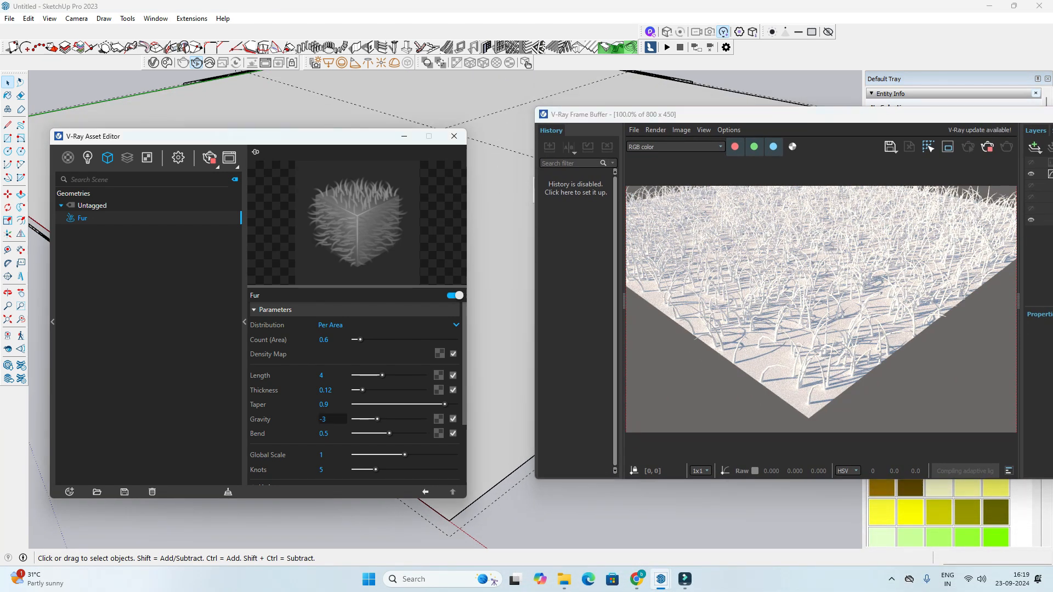
left_click_drag(466, 497, 482, 572)
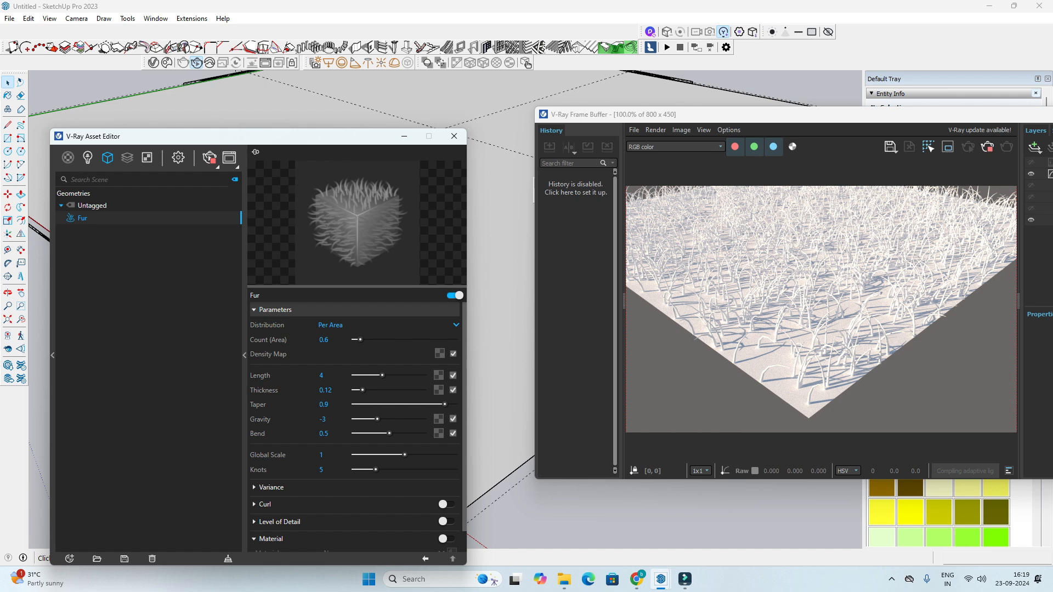
left_click_drag(246, 136, 212, 43)
scroll(296, 283, "down", 1)
scroll(296, 282, "up", 1)
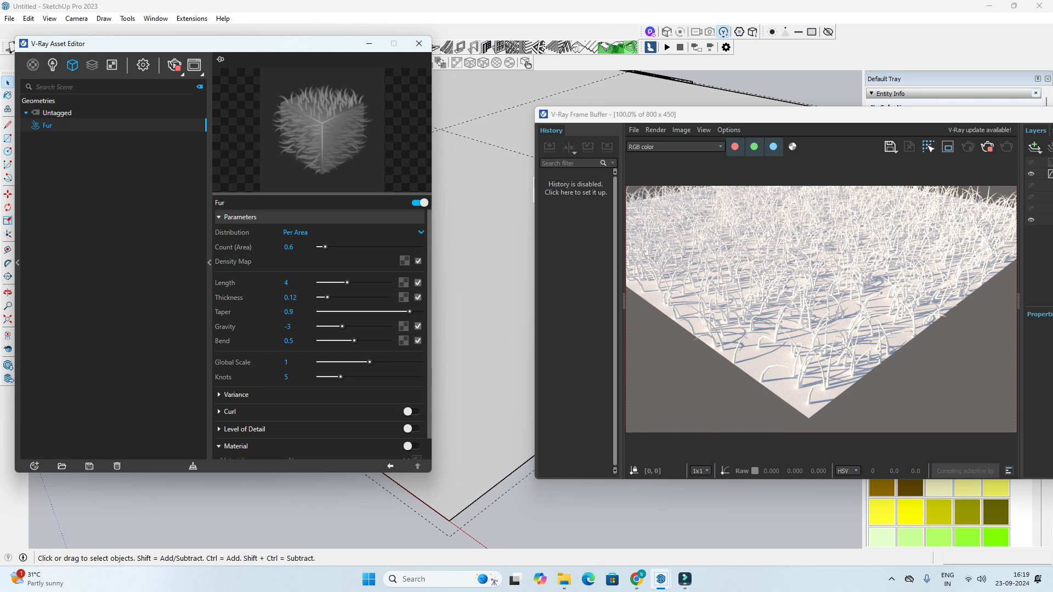
Step: Try the Per Face distribution for the fur and return it to Per Area
left_click(295, 232)
left_click(295, 247)
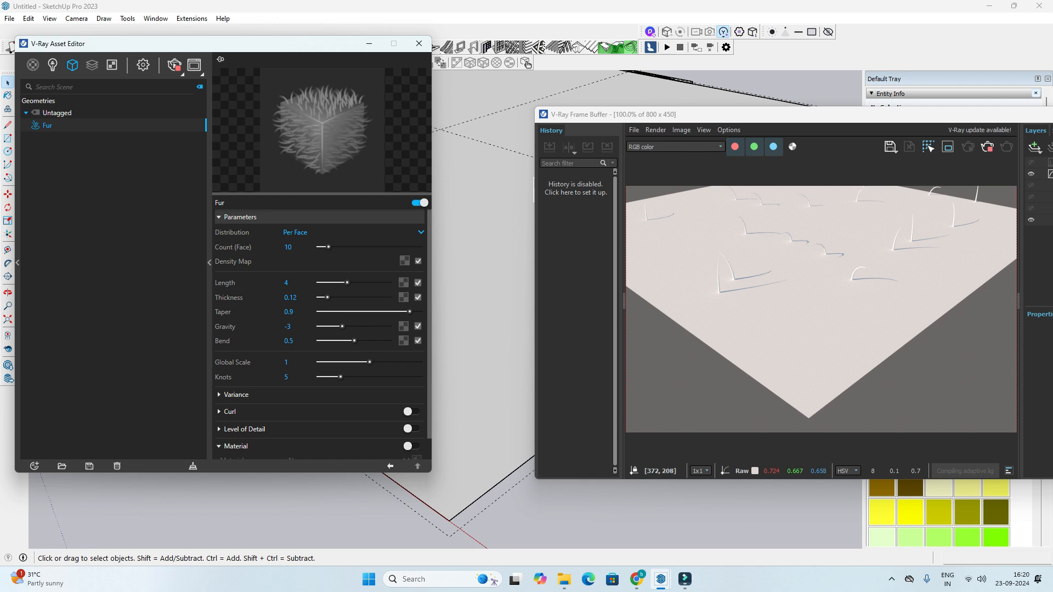
left_click(296, 232)
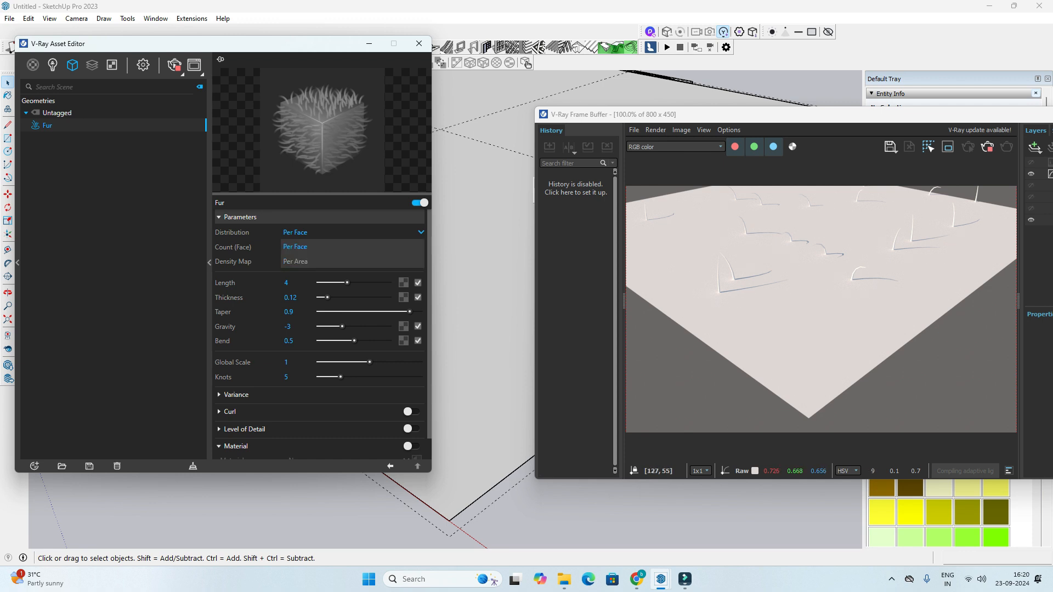
left_click(305, 261)
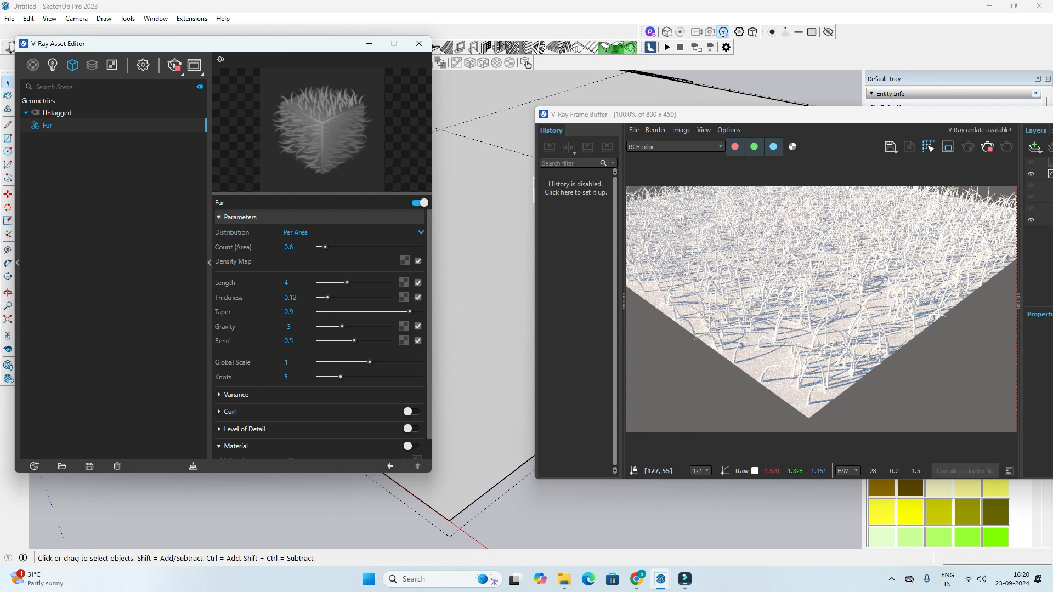
Step: Try fur Count (Area) values of 0.1 and 1 to compare strand density in the render
double_click(289, 247)
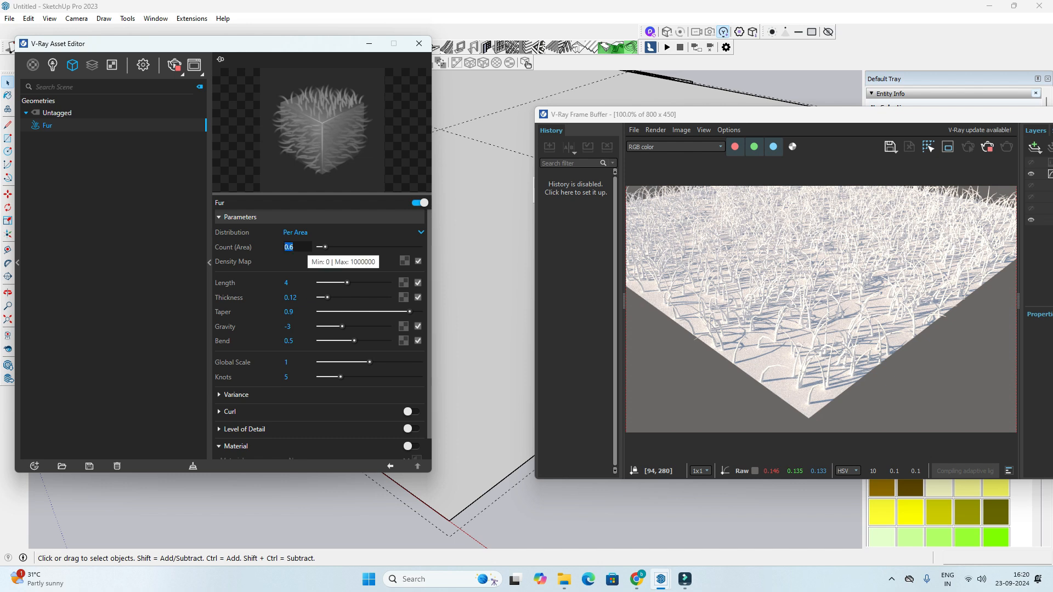
type("0.1")
key("Return")
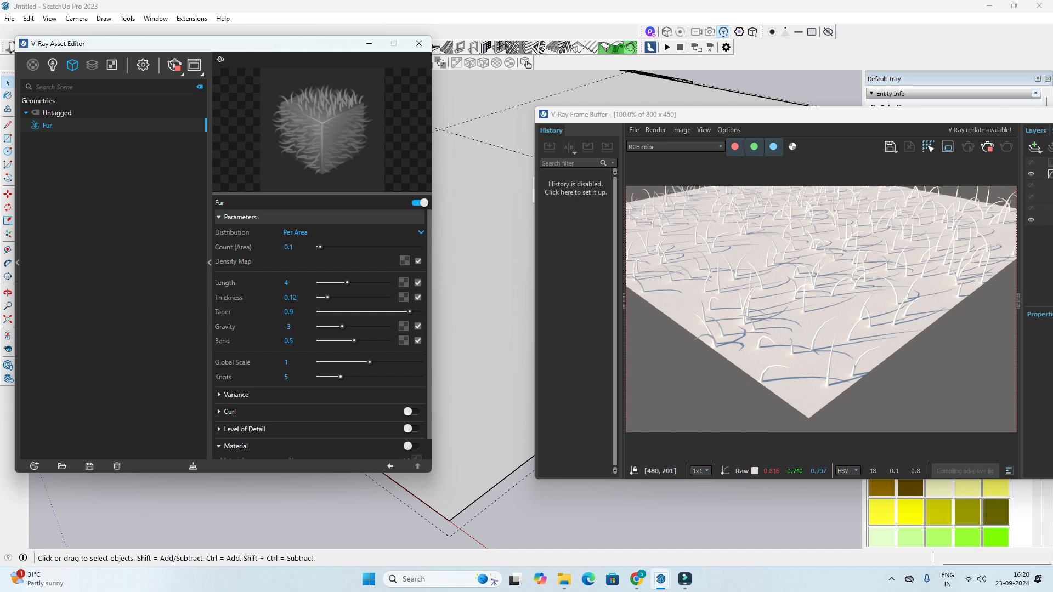
double_click(289, 247)
type("1")
key("Return")
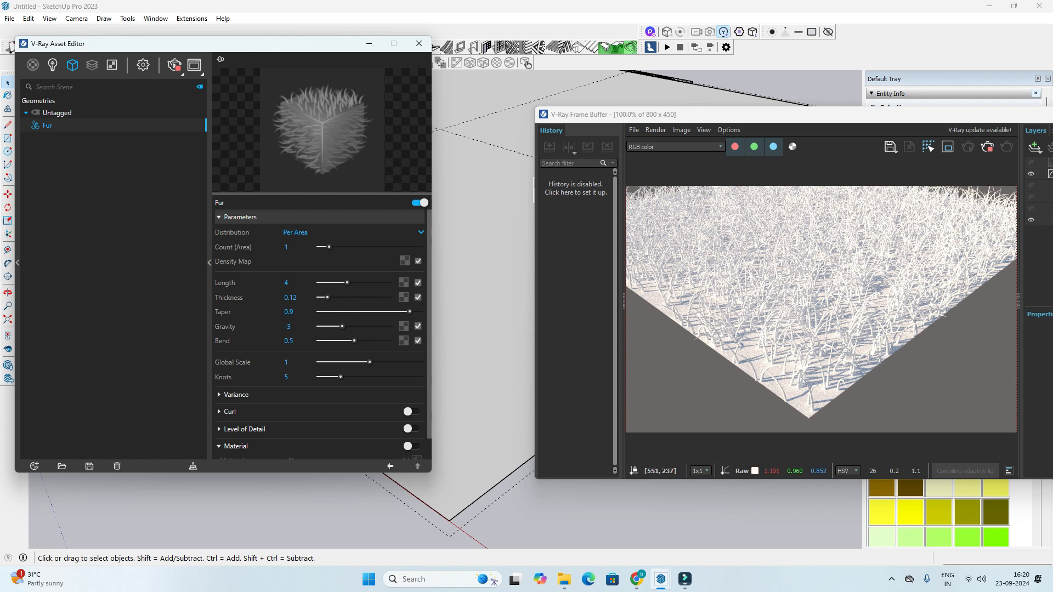
Step: Set the fur's Count (Area) to 20 and view the whole plane's corner in the render
scroll(888, 312, "up", 1)
double_click(289, 247)
type("20")
key("Return")
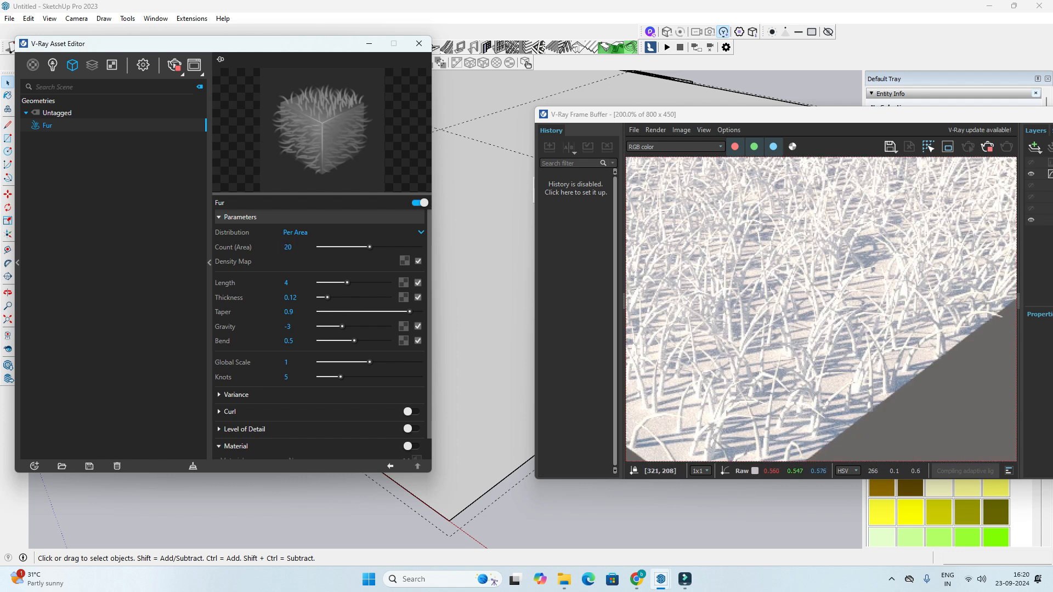
scroll(820, 309, "down", 1)
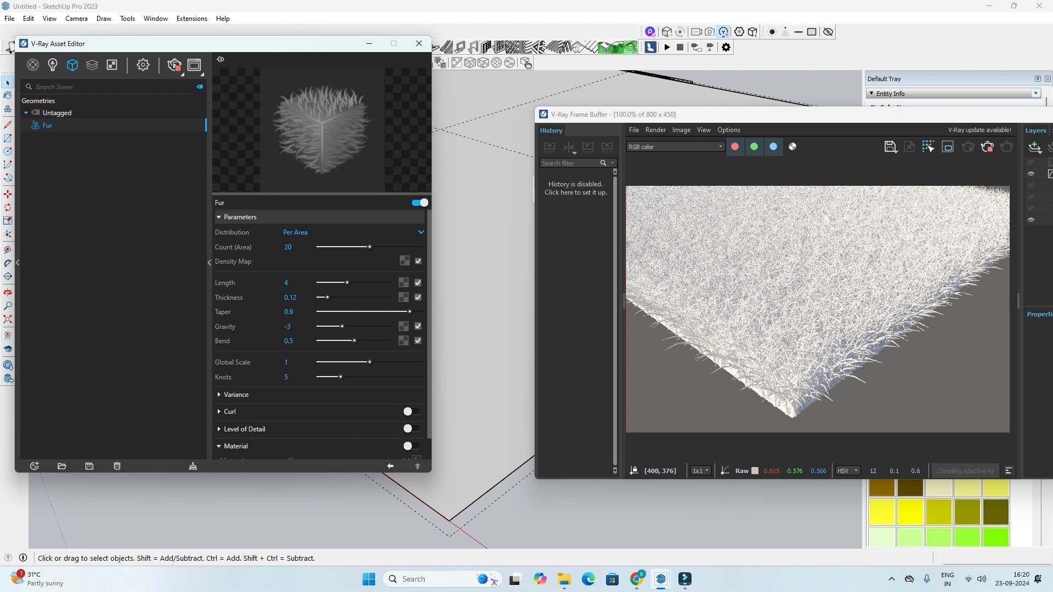
mouse_move(482, 384)
middle_mouse_down()
mouse_move(493, 384)
mouse_move(493, 406)
middle_mouse_up()
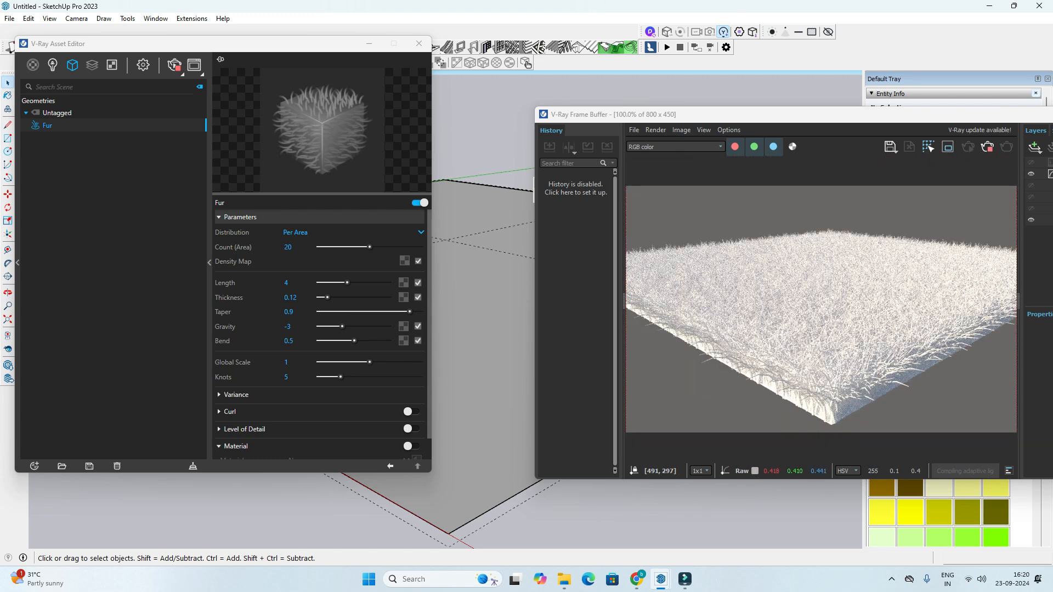
Step: Set the fur's Count (Area) to 0.5 and view the strands at the plane's corner up close in the render
left_click(287, 246)
type("0.5")
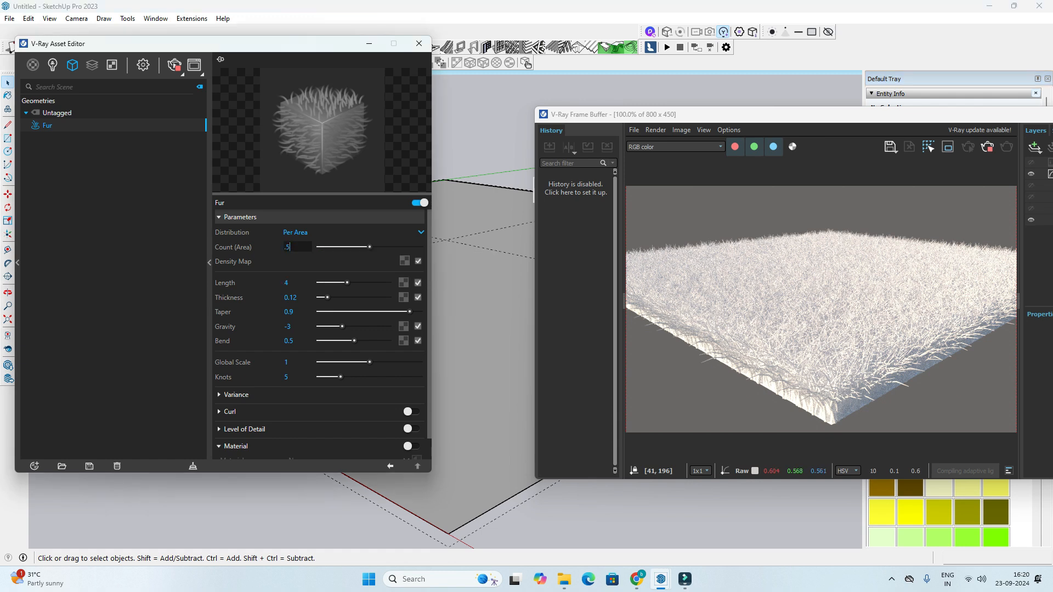
key("Return")
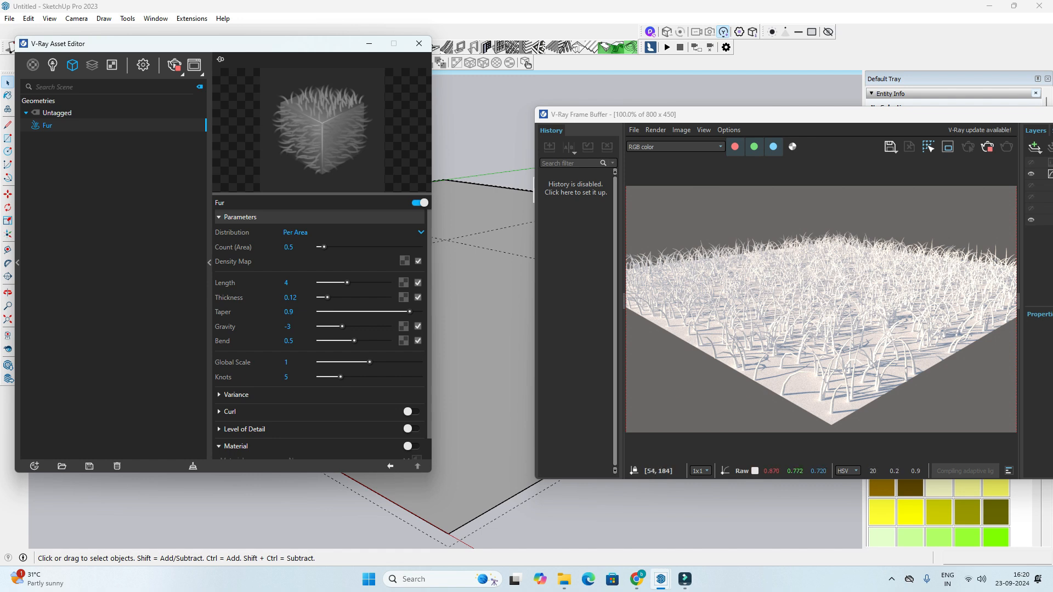
scroll(471, 518, "up", 2)
scroll(472, 518, "up", 3)
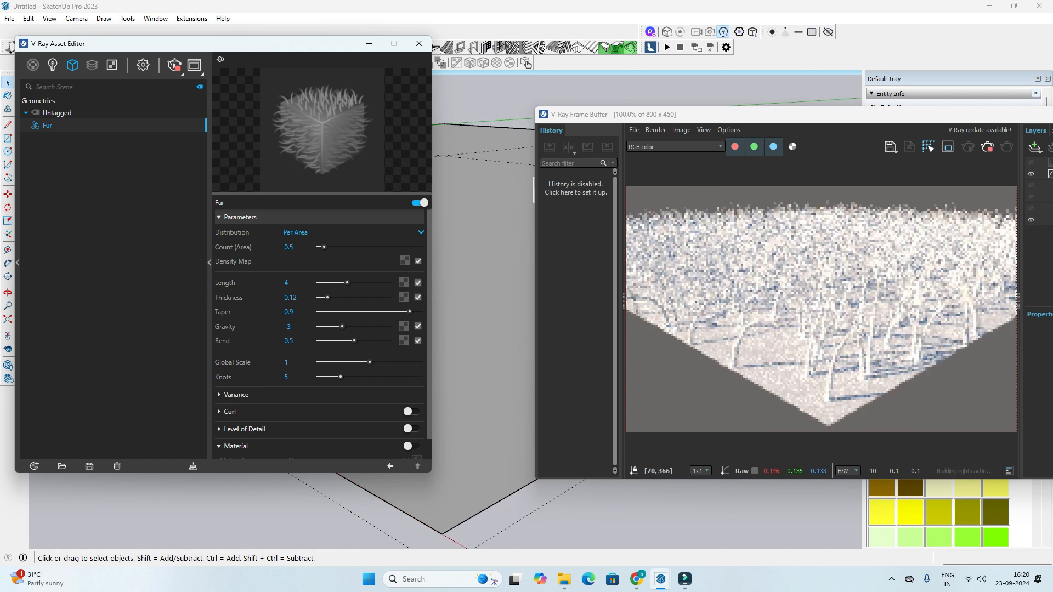
scroll(472, 518, "up", 3)
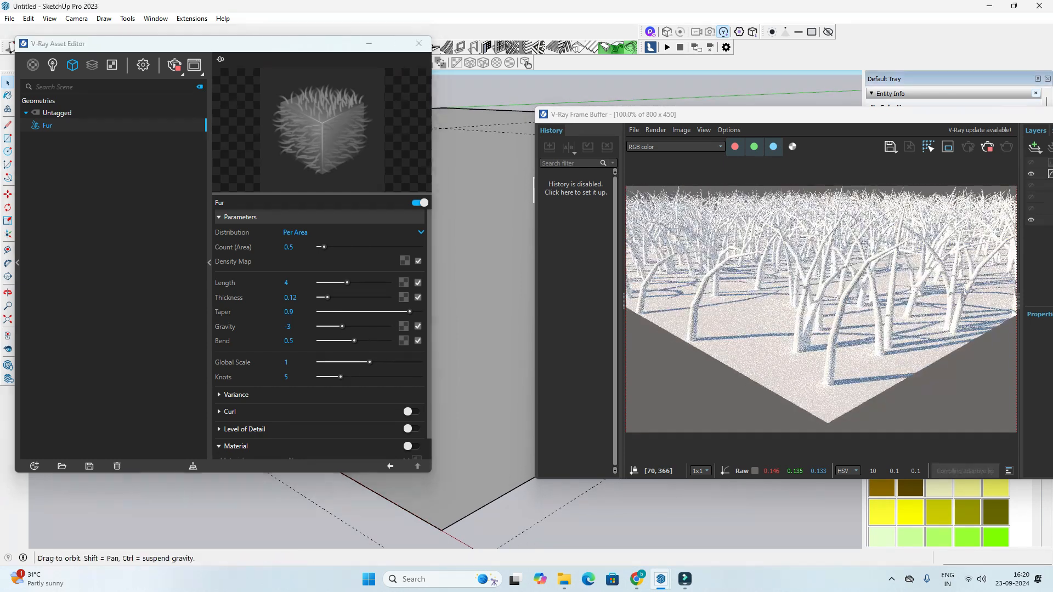
scroll(471, 518, "up", 3)
Step: Try fur Length values of 1 and 10 in the render, and return the Length to 4
left_click(285, 283)
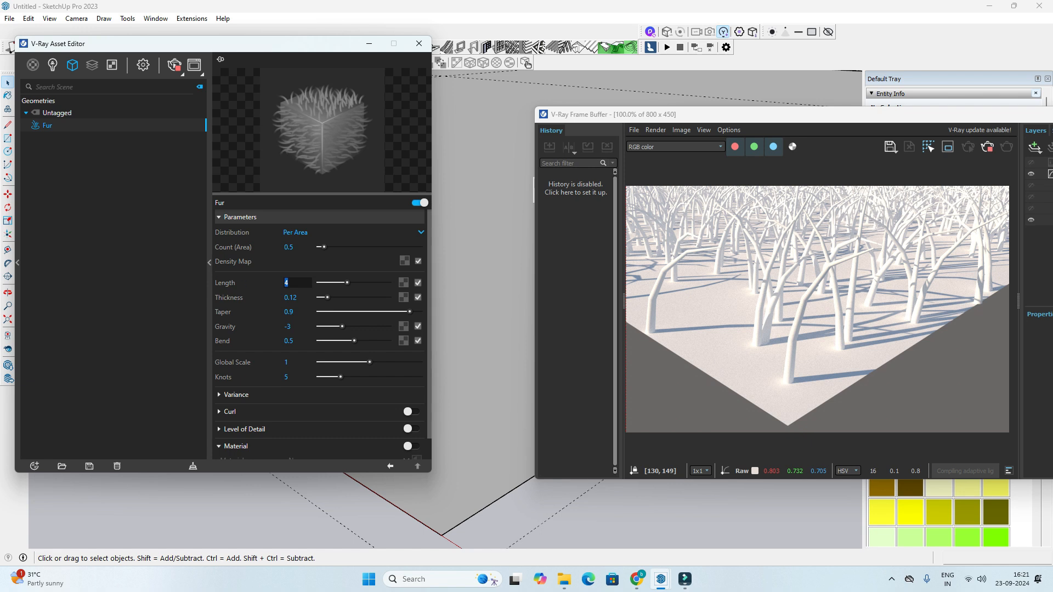
type("1")
key("Return")
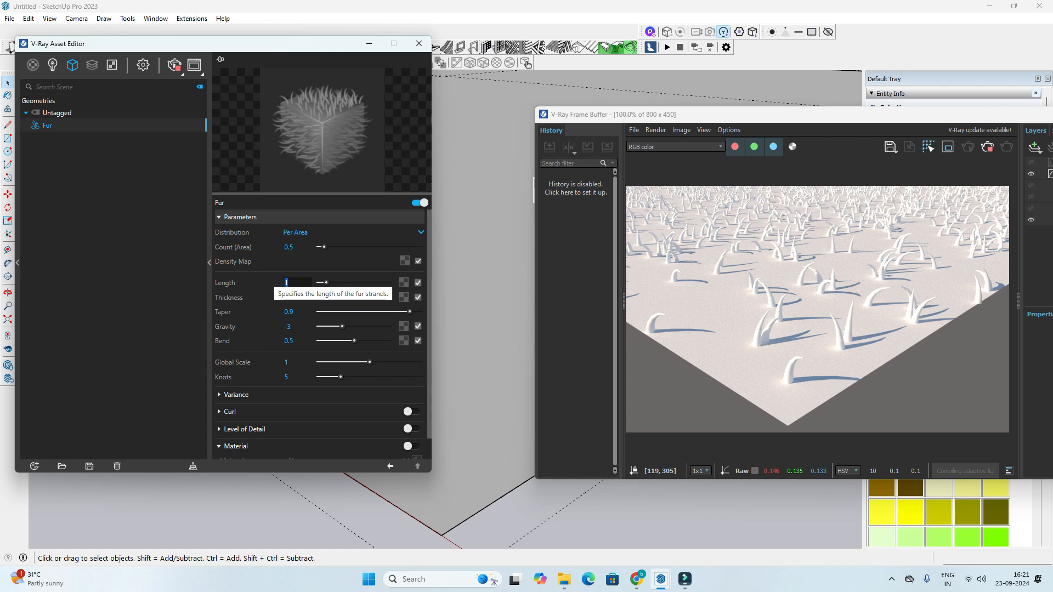
type("10")
key("Return")
mouse_move(482, 329)
middle_mouse_down()
mouse_move(460, 269)
mouse_move(461, 313)
middle_mouse_up()
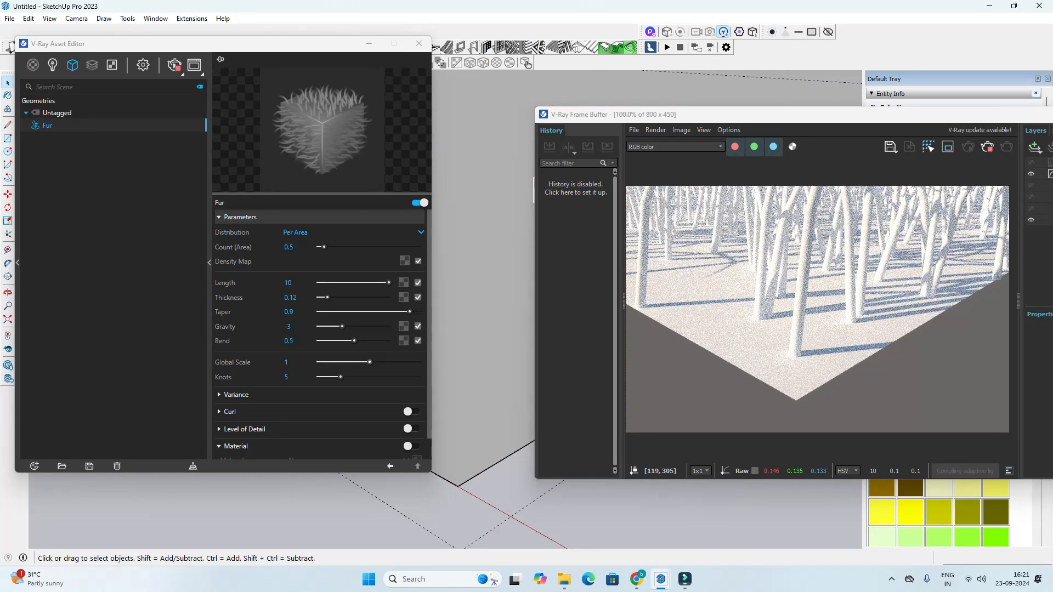
left_click(288, 283)
type("4")
key("Return")
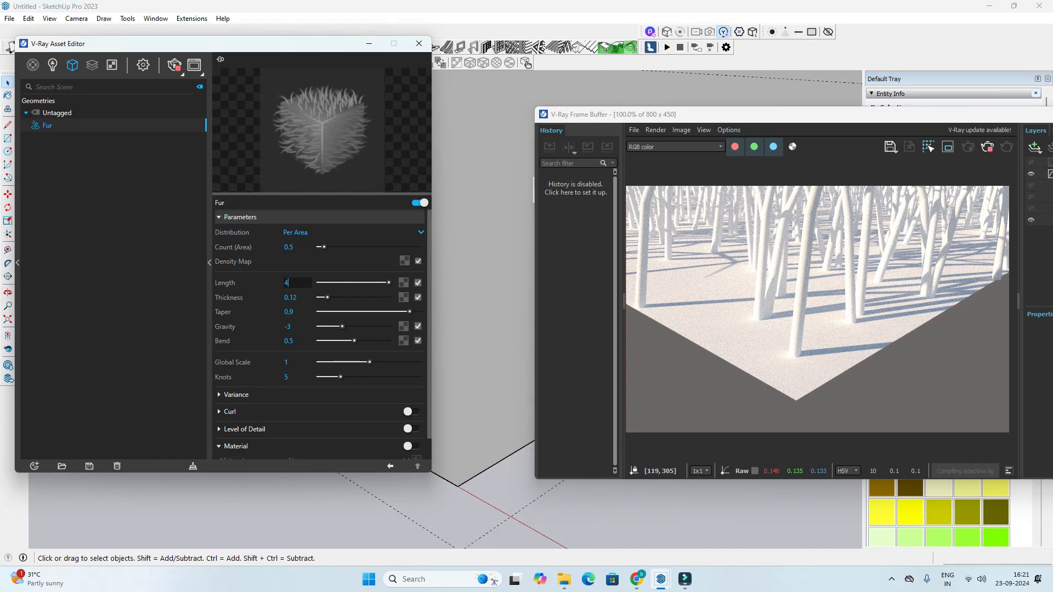
middle_click_drag(483, 302, 477, 326, "shift")
Step: Try fur Thickness values of 1 and 0.3 to compare strand width in the render
left_click_drag(297, 298, 284, 298)
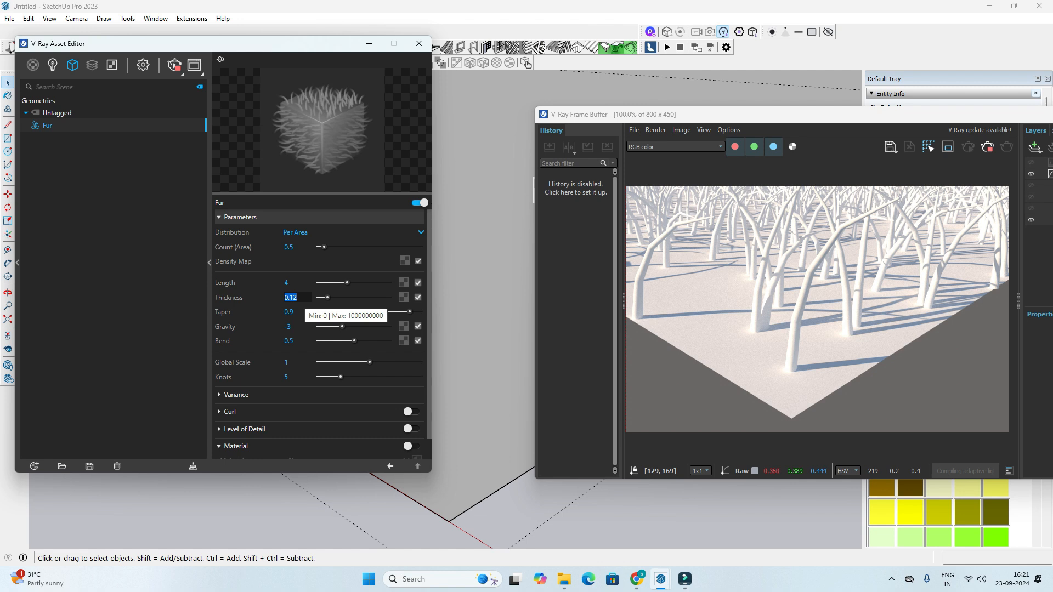
type("1")
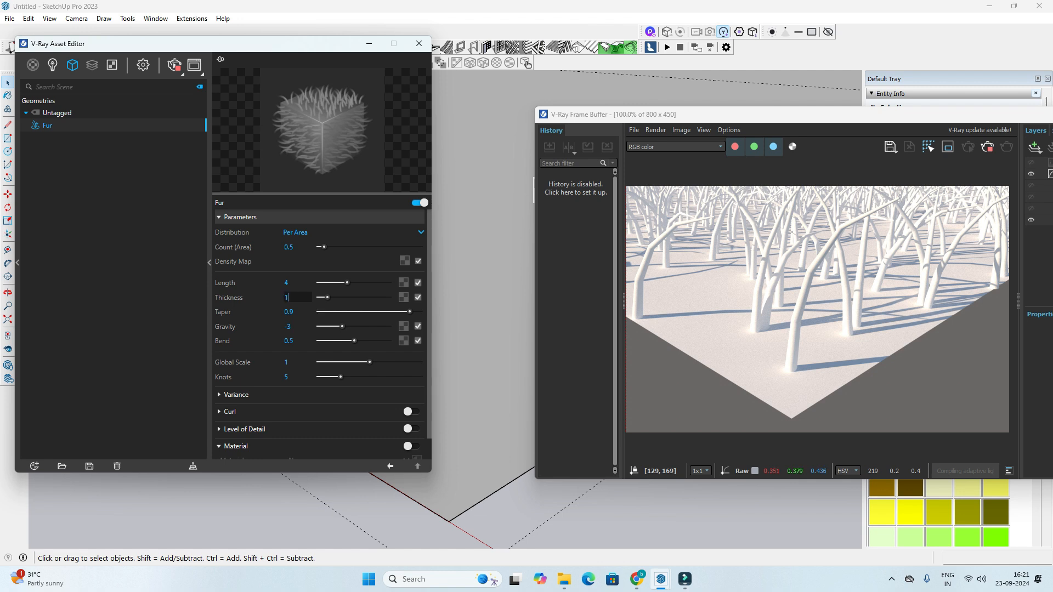
key("Return")
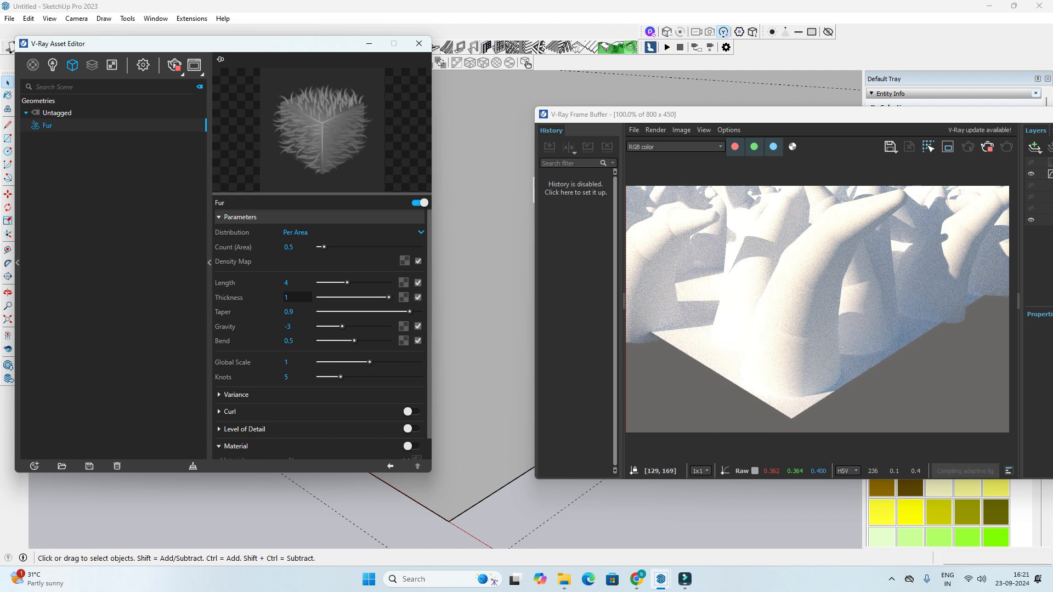
double_click(286, 298)
type("0.3")
key("Return")
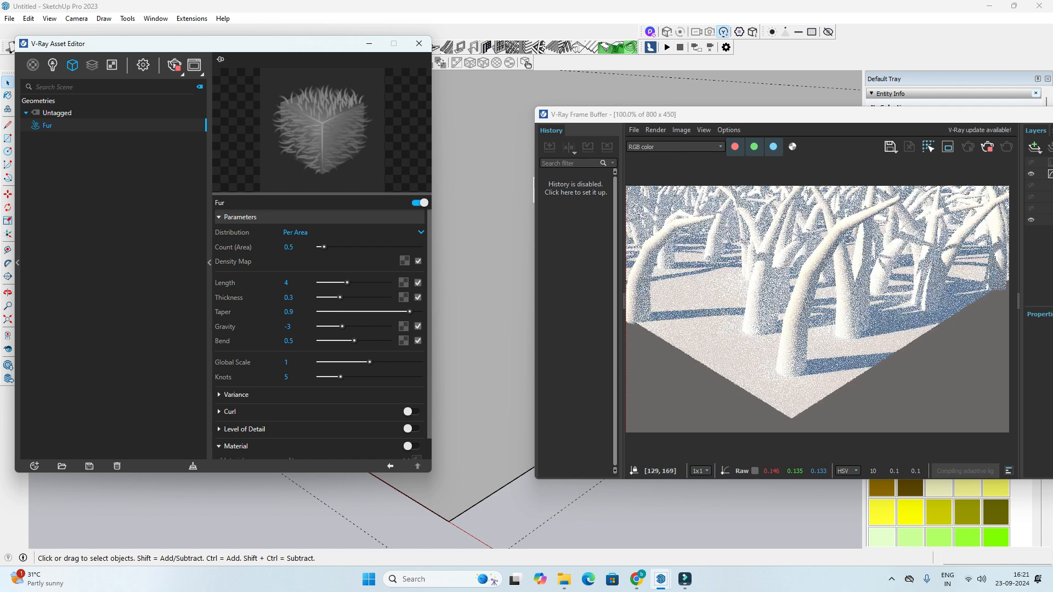
Step: Try thinner fur Thickness values of 0.2, 0.1 and 0.01, and inspect the thinnest strands in the render
double_click(288, 297)
type("0.2")
key("Return")
double_click(287, 297)
type("0.1")
key("Return")
double_click(288, 297)
type("0.01")
key("Return")
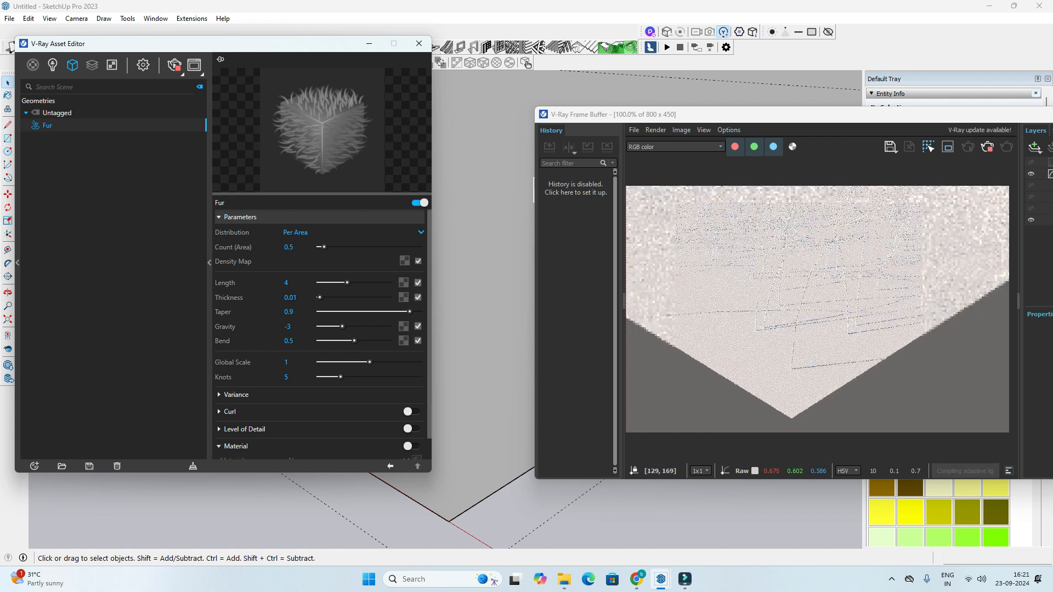
scroll(900, 349, "up", 1)
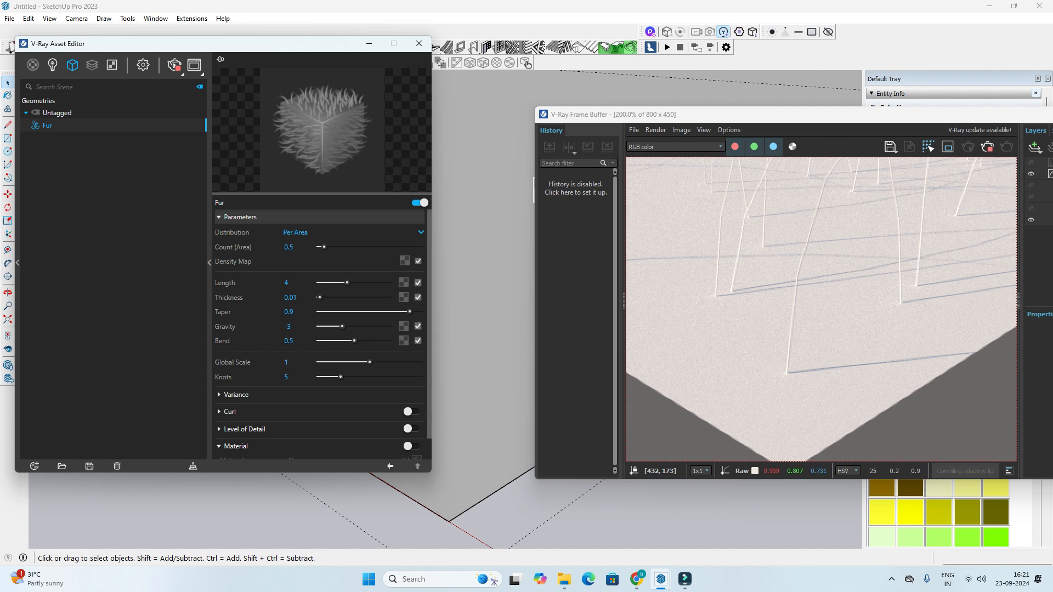
scroll(831, 265, "down", 1)
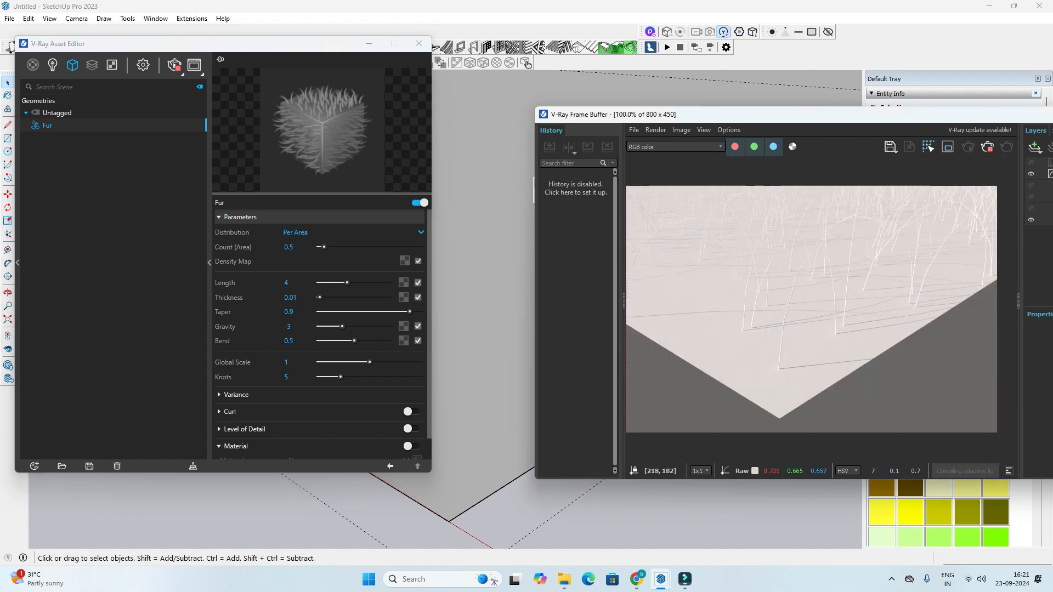
Step: Set the fur's Thickness to 0.12, try 0.08 for comparison, and return it to 0.12
double_click(292, 298)
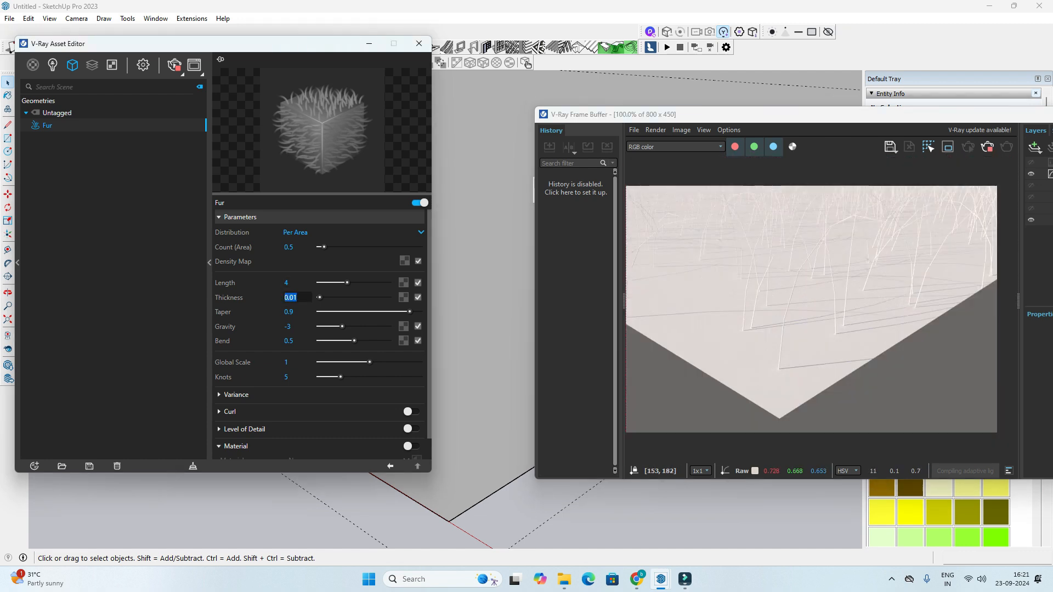
type("0.12")
key("Return")
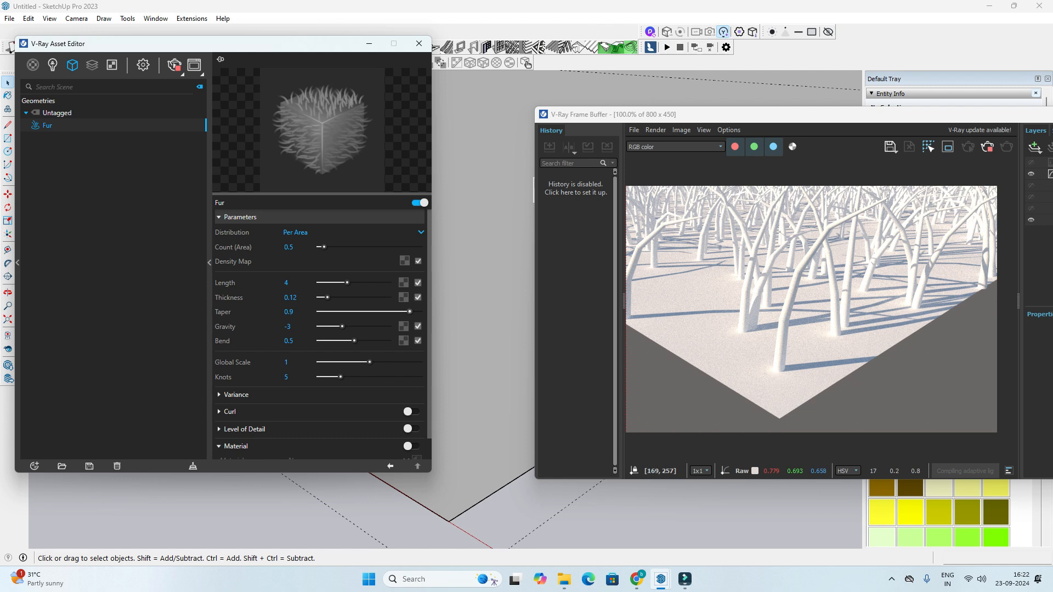
double_click(290, 297)
type("0.08")
key("Return")
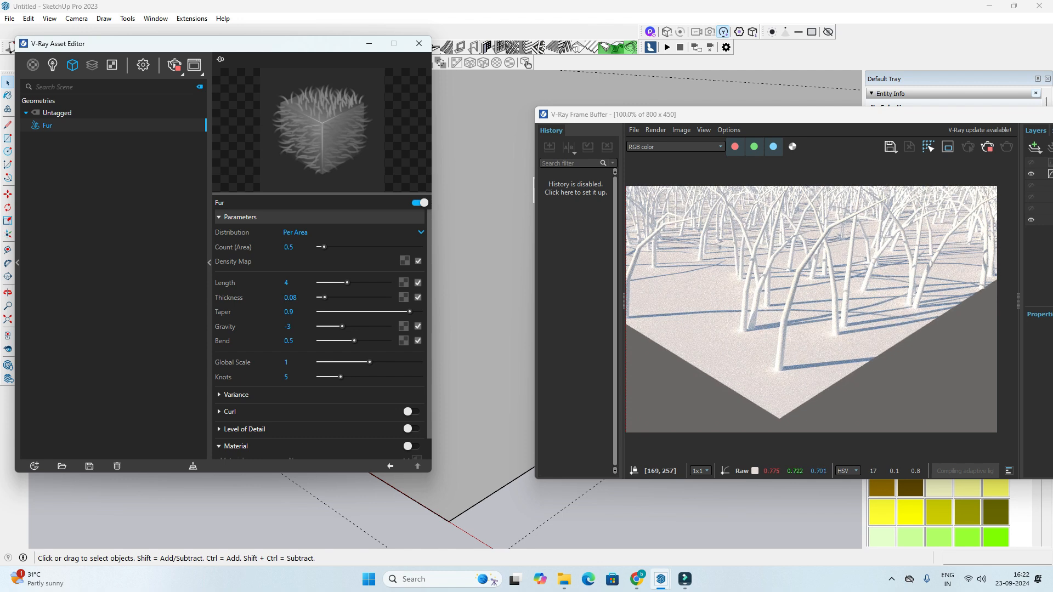
double_click(296, 298)
type("0.")
type("2")
type("12")
key("Return")
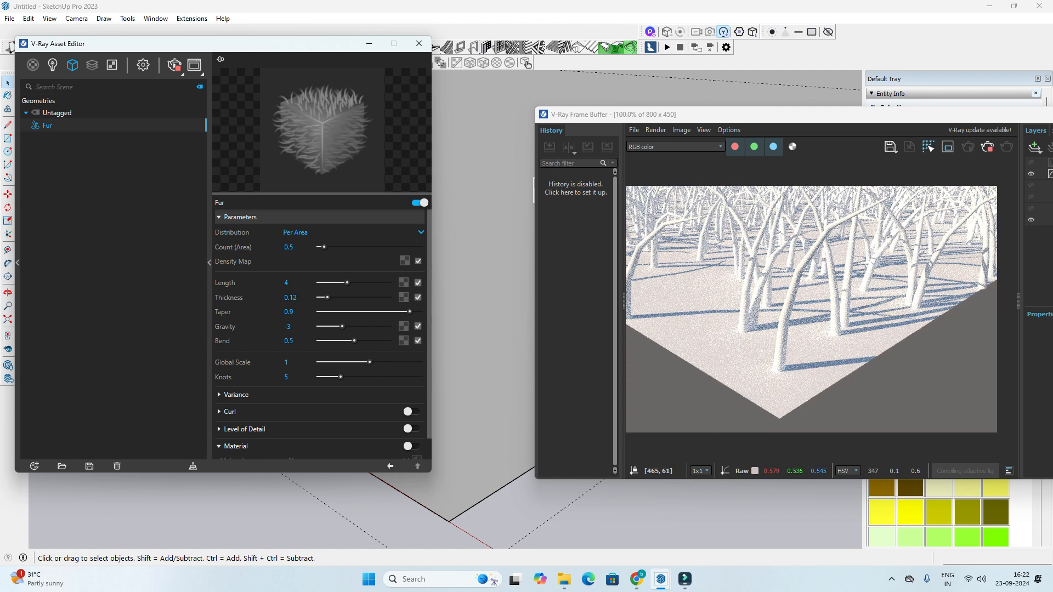
Step: Try a fur Taper of 1 and compare the strands' bases and tips up close in the render
double_click(295, 298)
key("Tab")
scroll(795, 302, "up", 1)
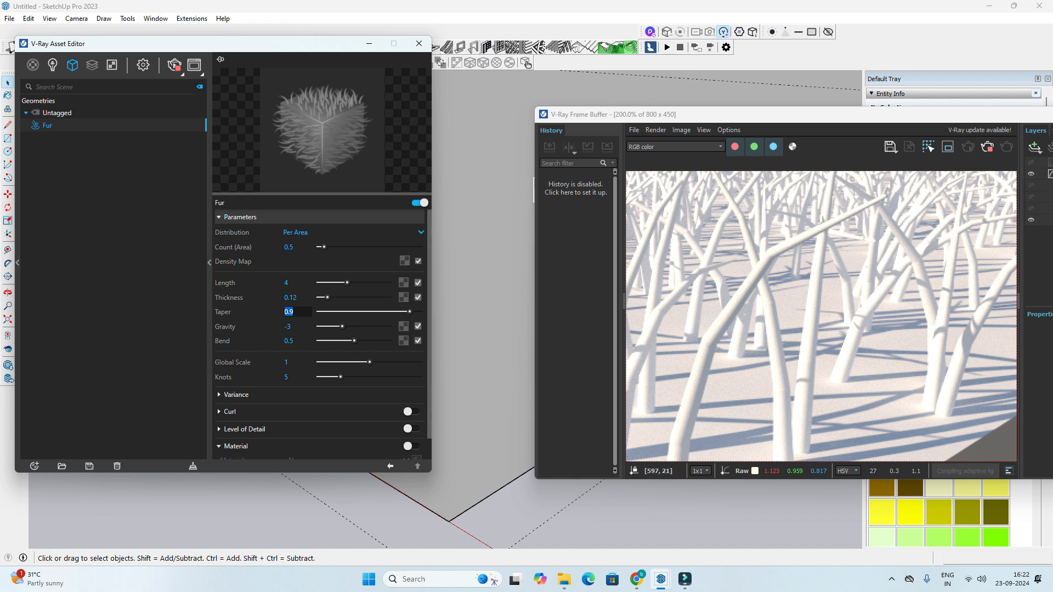
type("1")
key("Return")
scroll(945, 206, "down", 1)
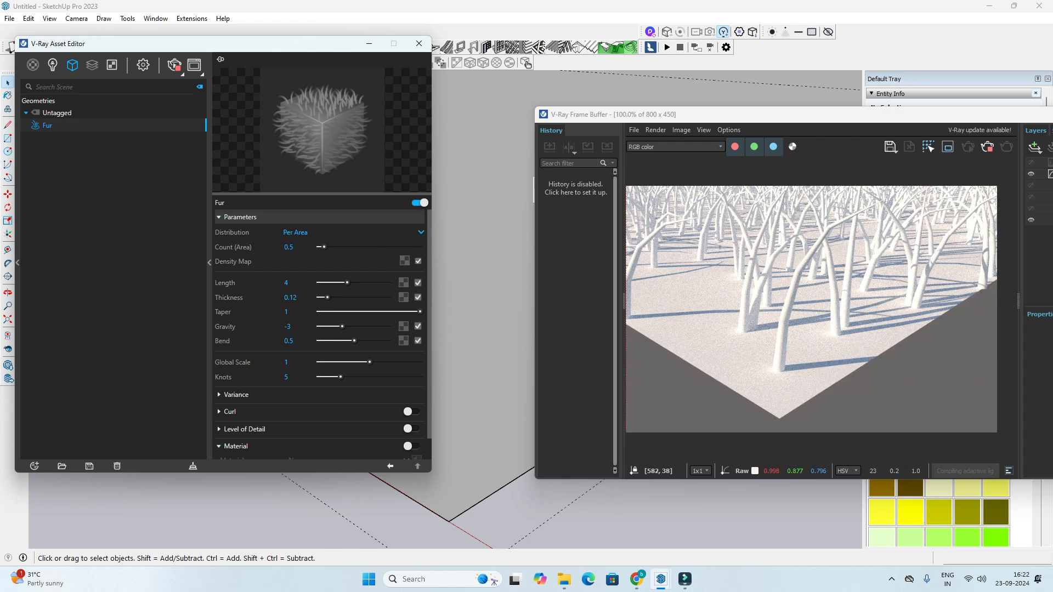
scroll(900, 255, "up", 3)
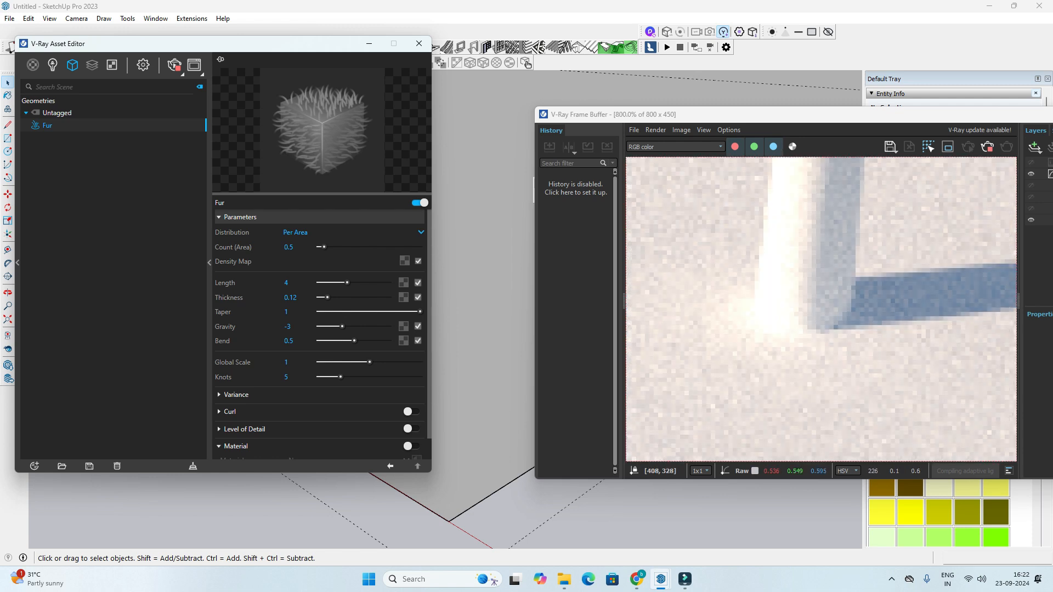
scroll(820, 309, "down", 1)
left_click(290, 298)
left_click_drag(299, 298, 284, 297)
scroll(821, 309, "down", 1)
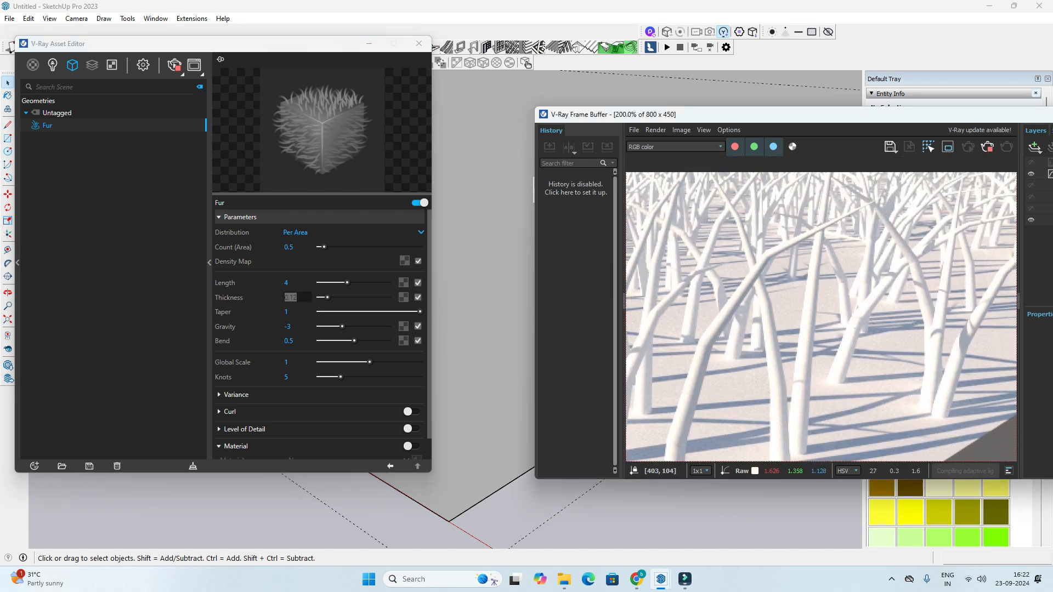
Step: Try fur Taper values of 0 and 0.8 to compare the strand tips in the render
left_click(285, 312)
type("0")
key("Return")
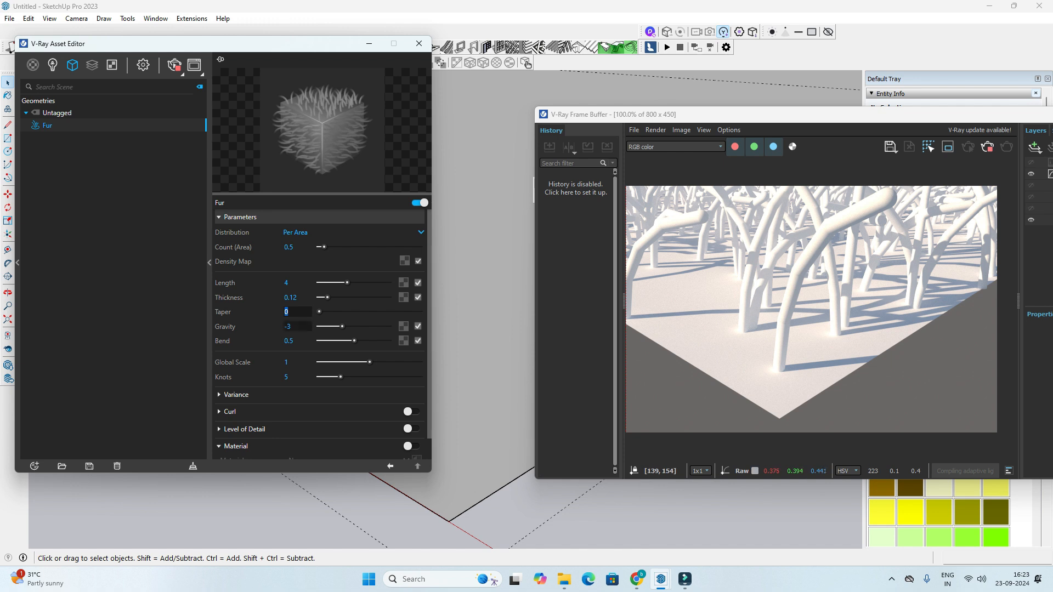
type("0.8")
key("Return")
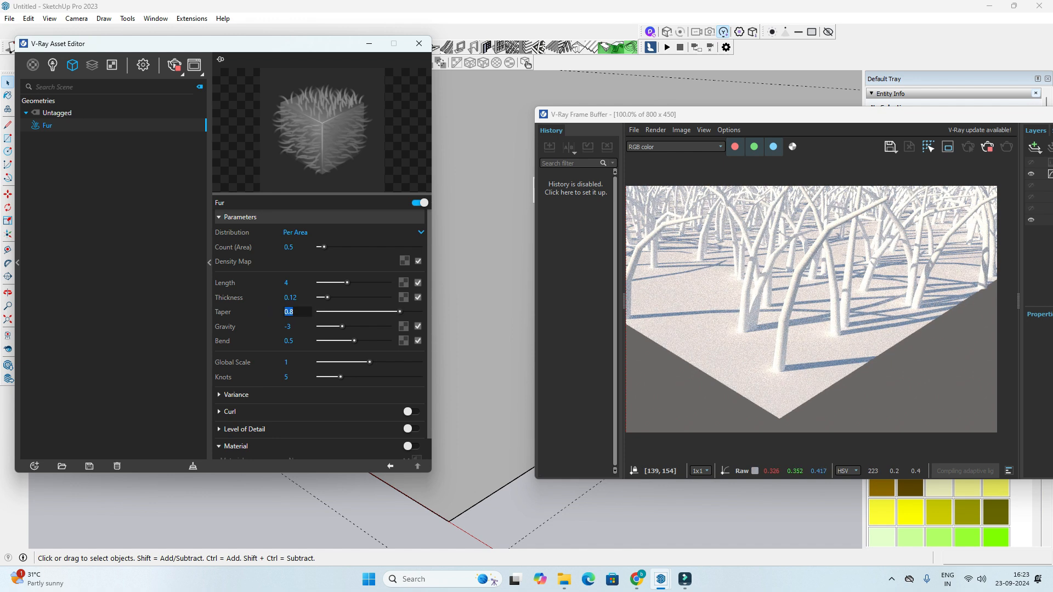
Step: Try a fur Taper of 0.95, check the strands in the render, and return the Taper to 0.9
type(".95")
key("Return")
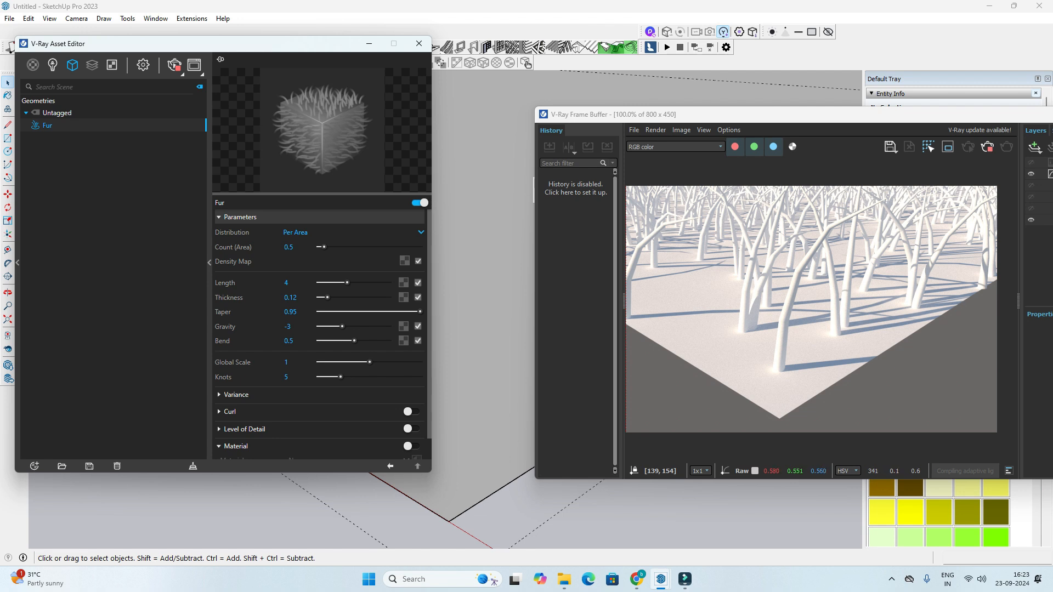
scroll(702, 271, "up", 1)
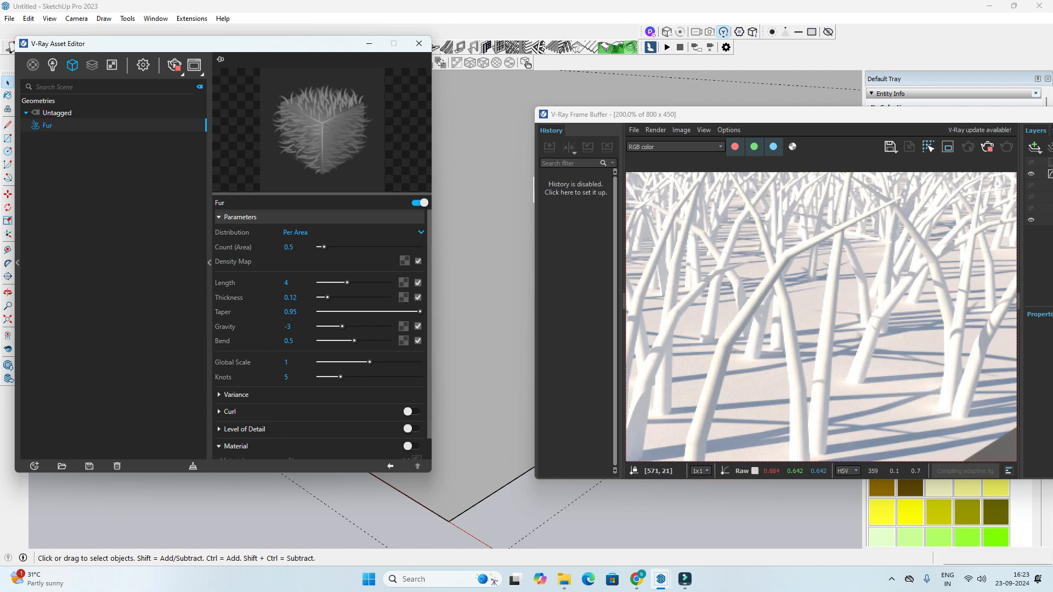
left_click(290, 312)
type("0.9")
key("Tab")
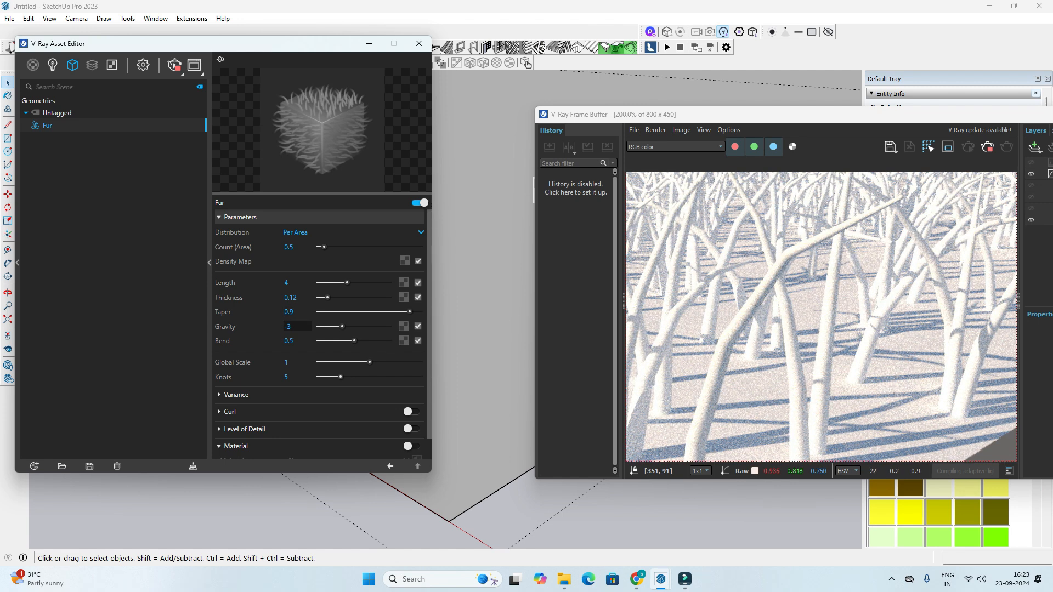
scroll(318, 329, "down", 1)
Step: Try a fur Gravity of 1 and view the strands across the plane in the render
scroll(821, 316, "down", 1)
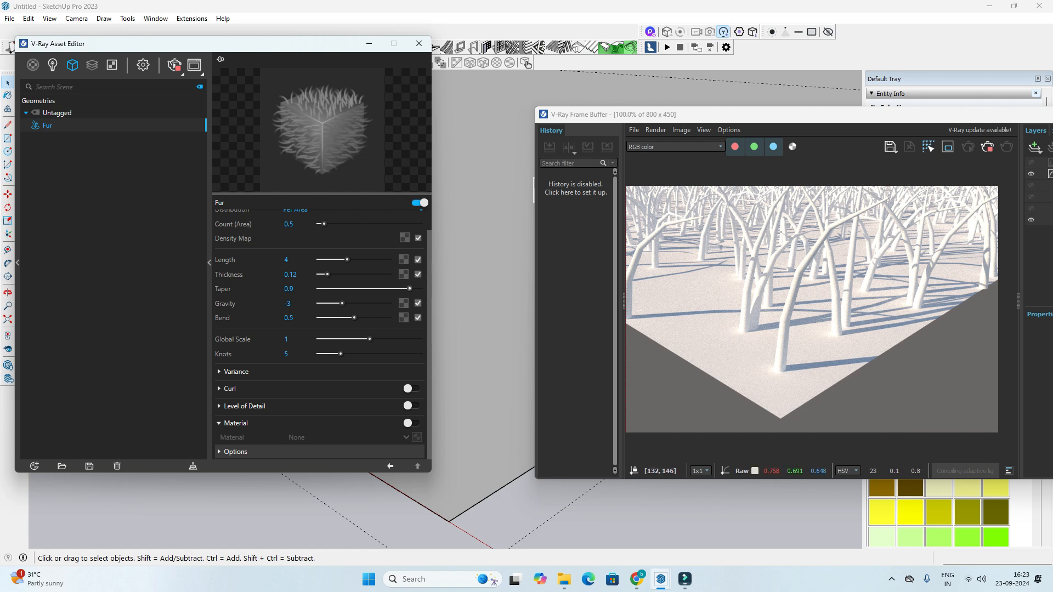
left_click_drag(342, 303, 388, 304)
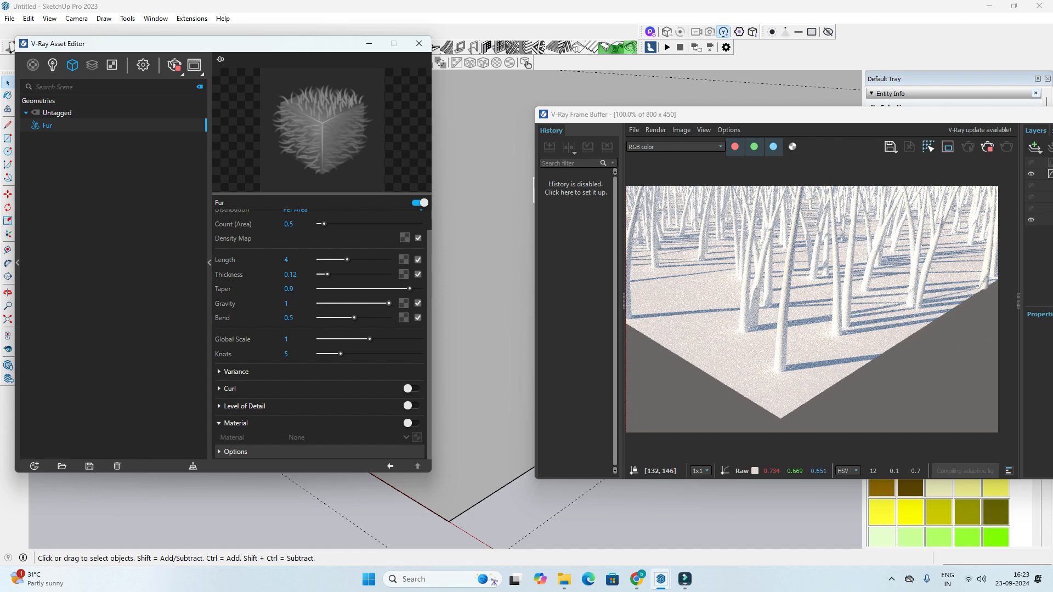
scroll(457, 470, "down", 8)
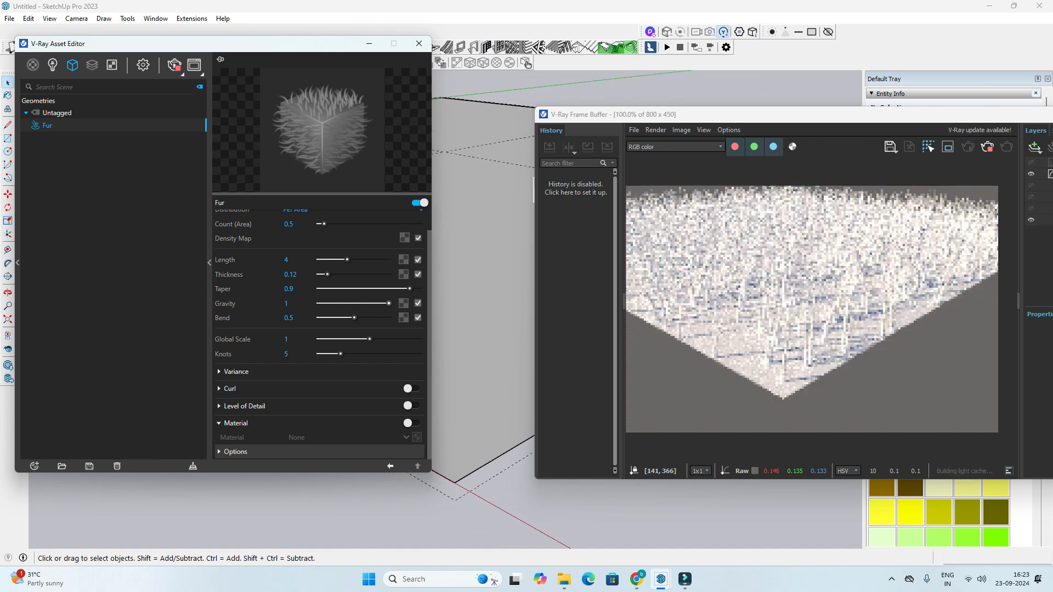
scroll(457, 494, "up", 4)
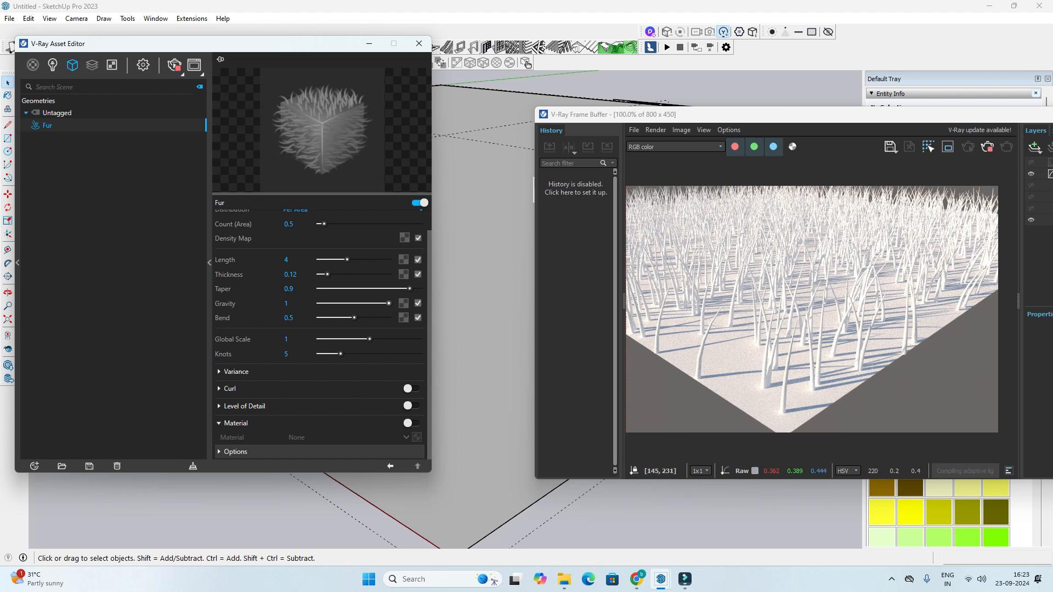
Step: Try a fur Gravity of 0, set it to -1, and view the strands up close in the render
type("0")
key("Return")
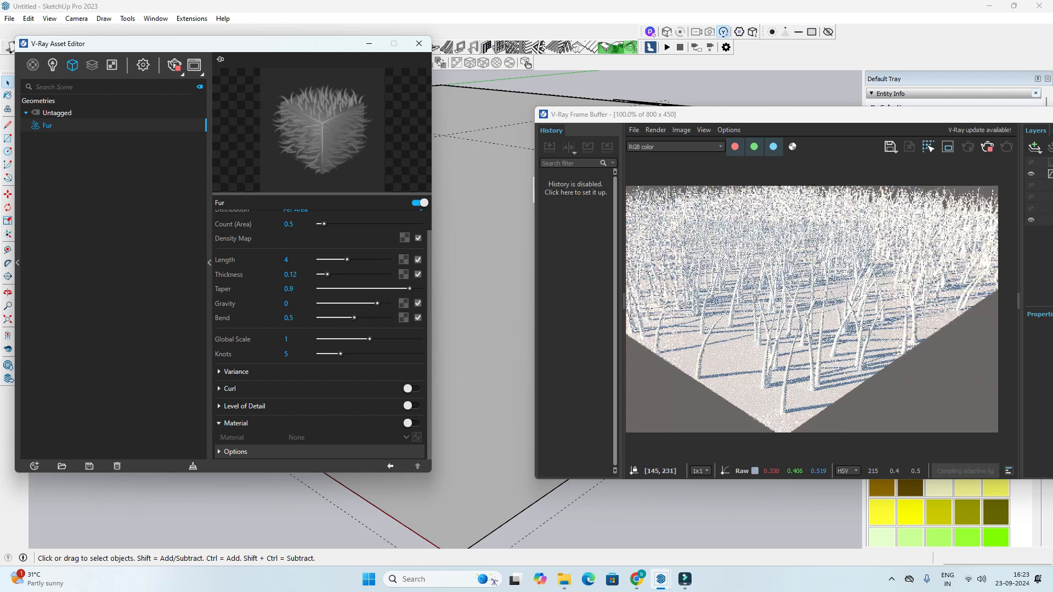
type("-1")
key("Return")
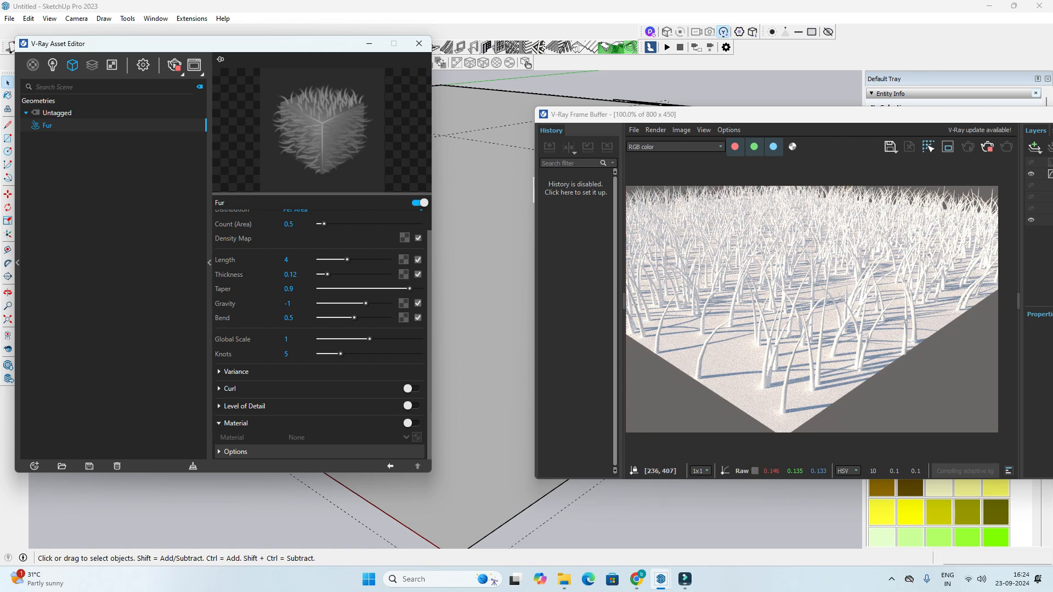
scroll(483, 329, "up", 5)
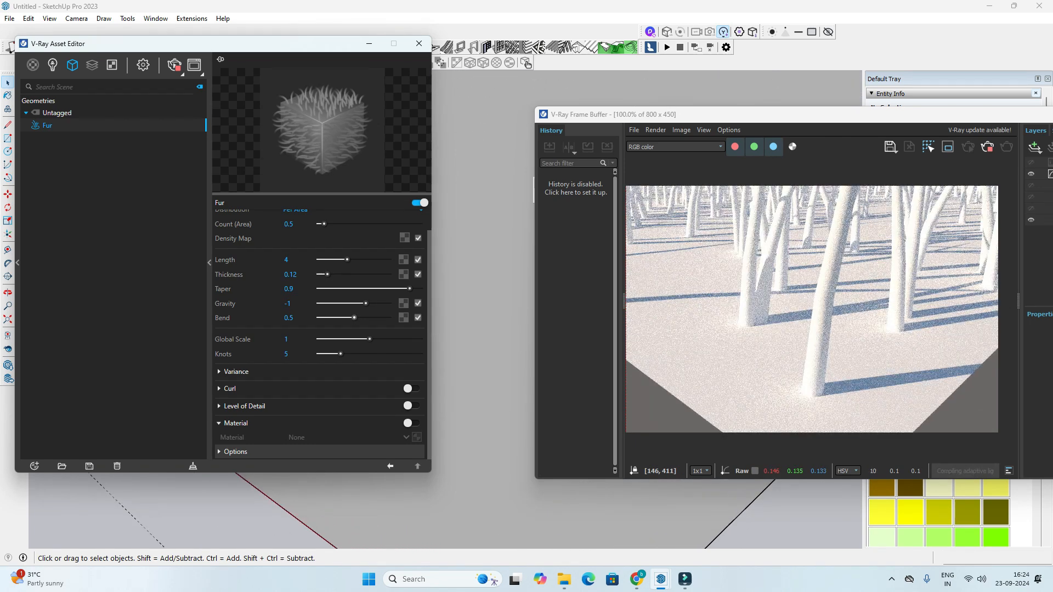
Step: Set the fur Gravity to -3 and view the drooping strands across the plane in the render
scroll(812, 309, "down", 3)
scroll(821, 309, "up", 2)
scroll(482, 329, "down", 3)
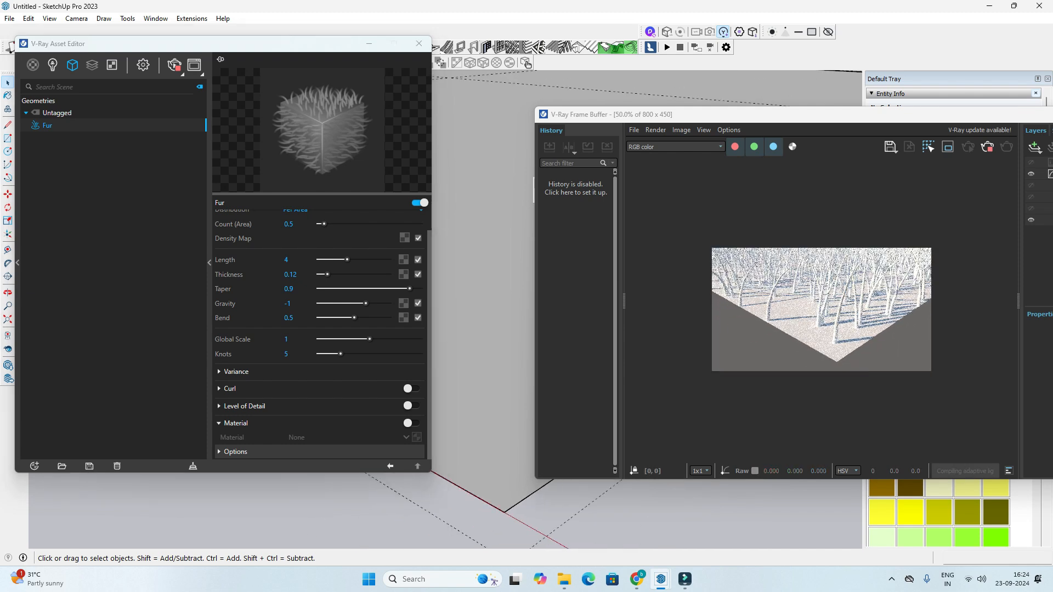
left_click_drag(366, 303, 342, 303)
scroll(943, 283, "up", 1)
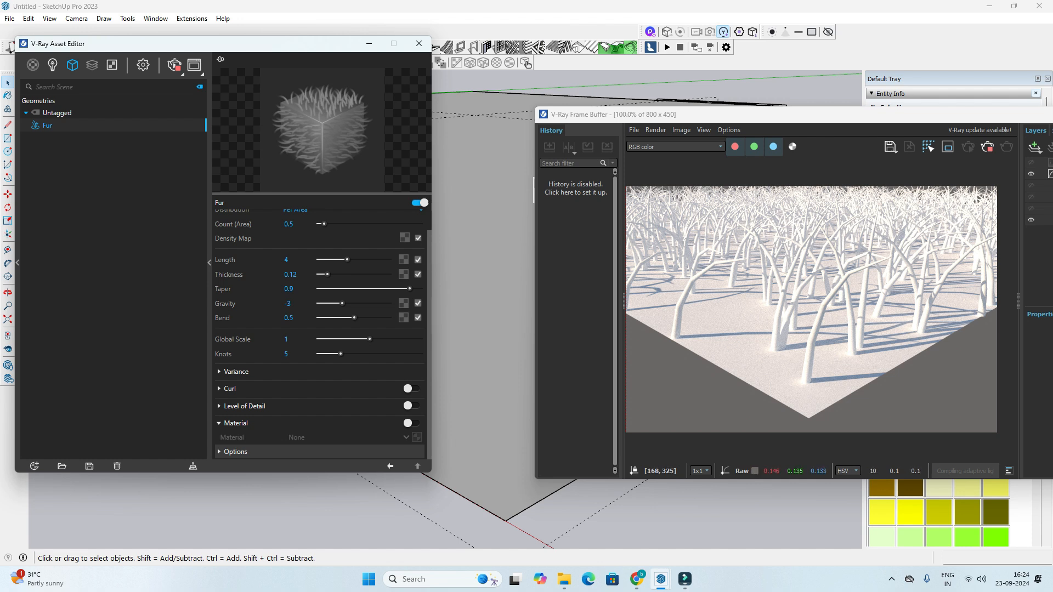
Step: Try fur Bend values of 0 and 1 and compare the strand curvature in the render
left_click_drag(354, 318, 319, 317)
scroll(448, 508, "down", 2)
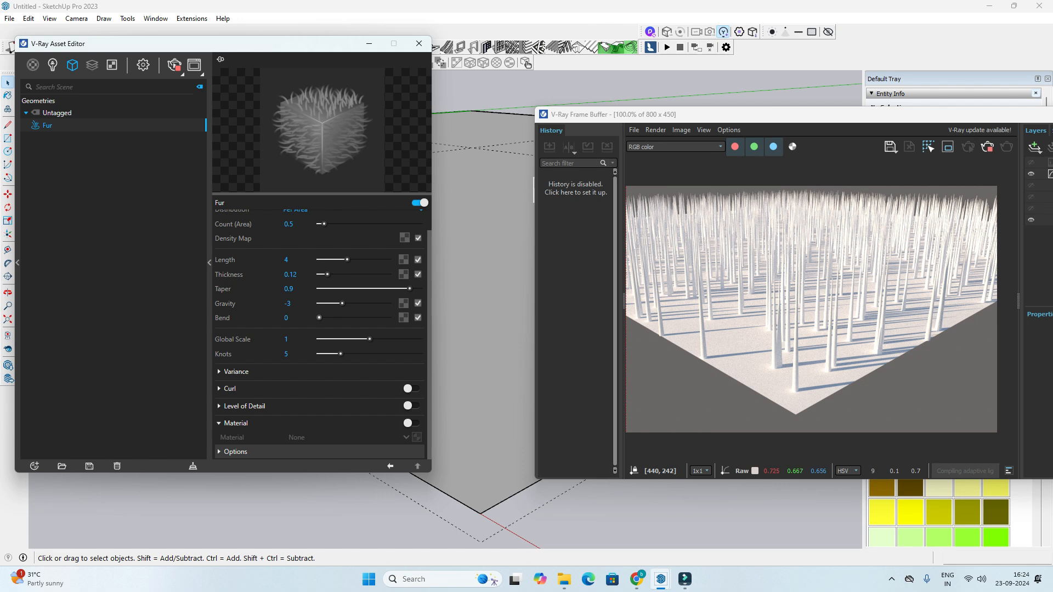
left_click_drag(319, 317, 389, 318)
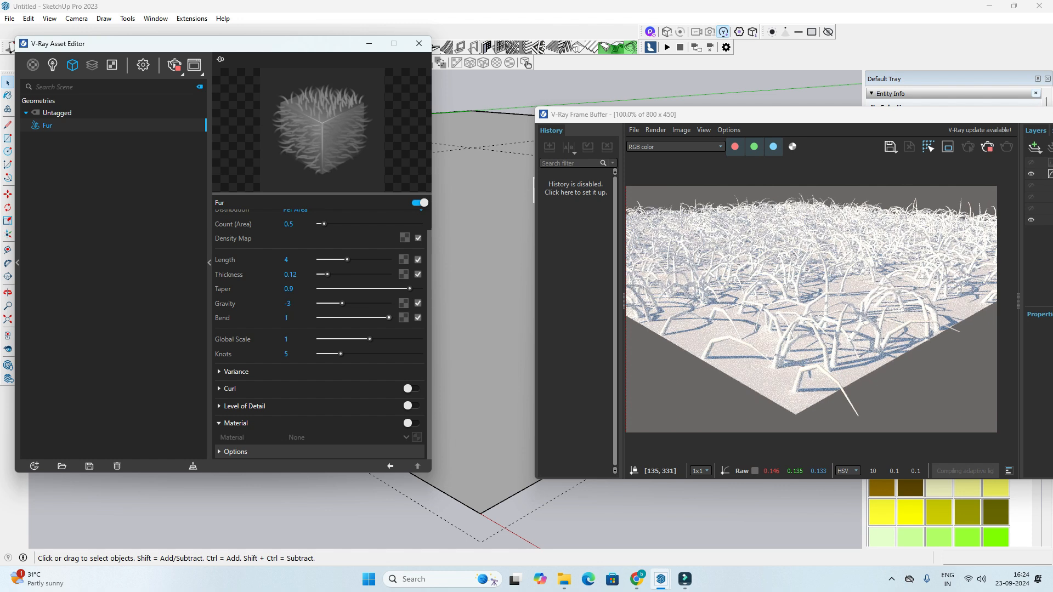
scroll(795, 398, "up", 1)
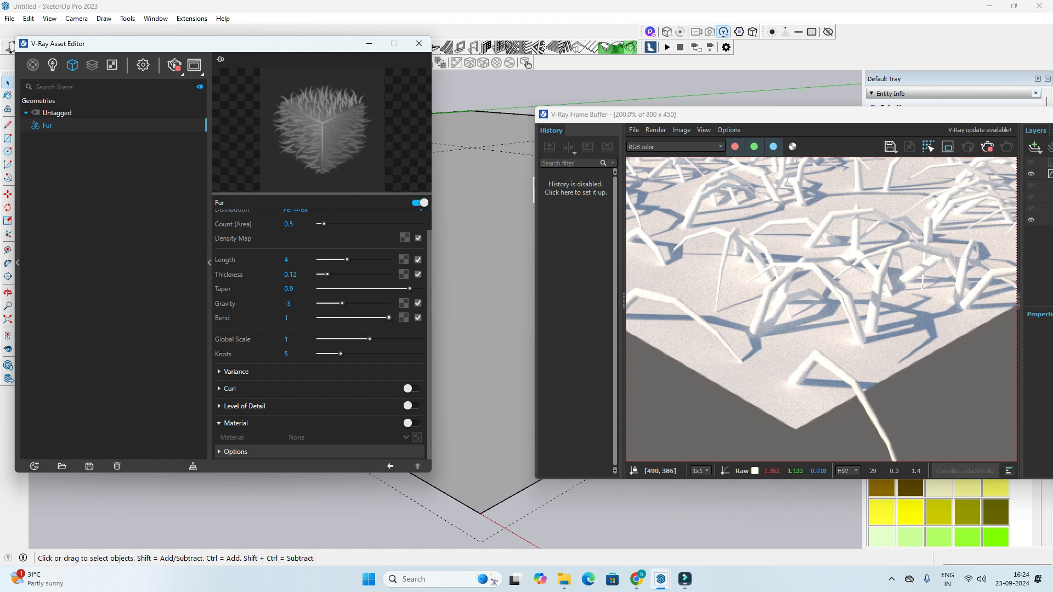
Step: Try a fur Bend of 0.7, return the Bend to 0.5, and view the whole plane in the render
type("0.7")
key("Return")
left_click_drag(347, 318, 354, 318)
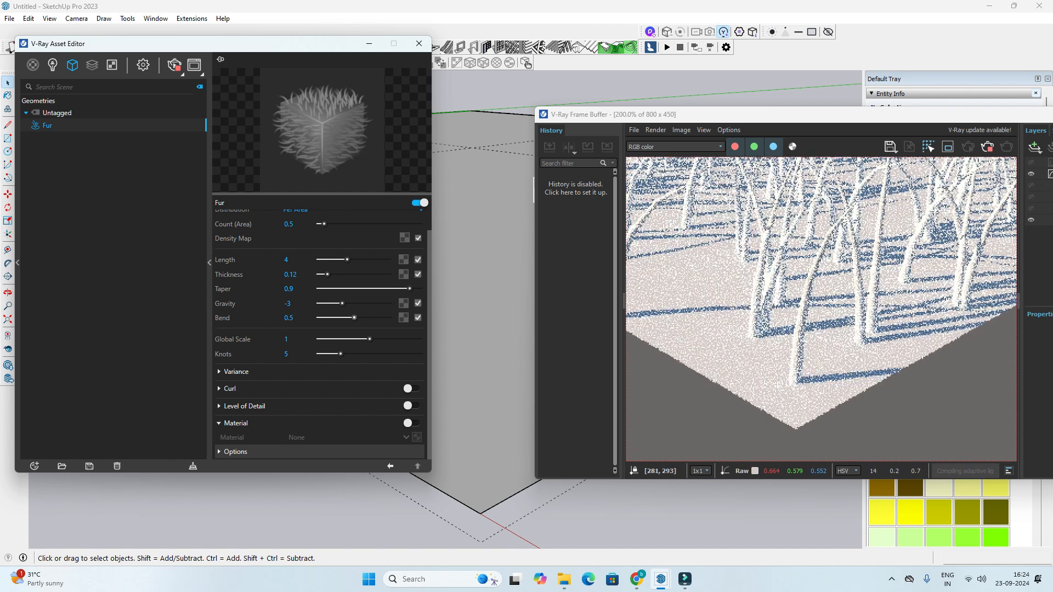
scroll(723, 312, "down", 1)
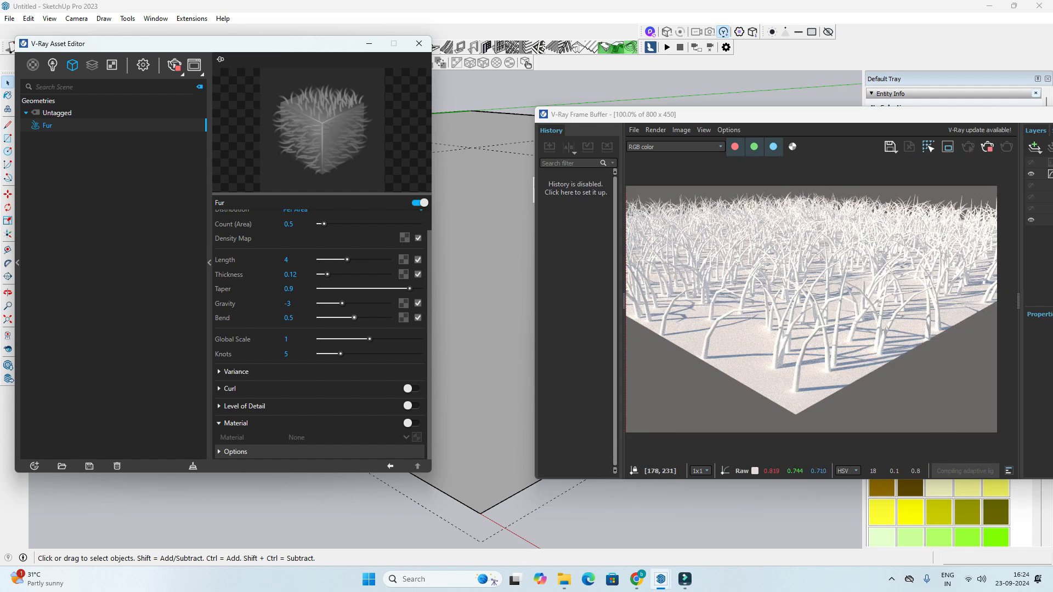
Step: Try fur Global Scale values of 0.5 and 3 to compare the overall strand size, and return the scale to 1
double_click(292, 340)
mouse_move(487, 351)
middle_mouse_down()
mouse_move(487, 381)
mouse_move(484, 345)
middle_mouse_up()
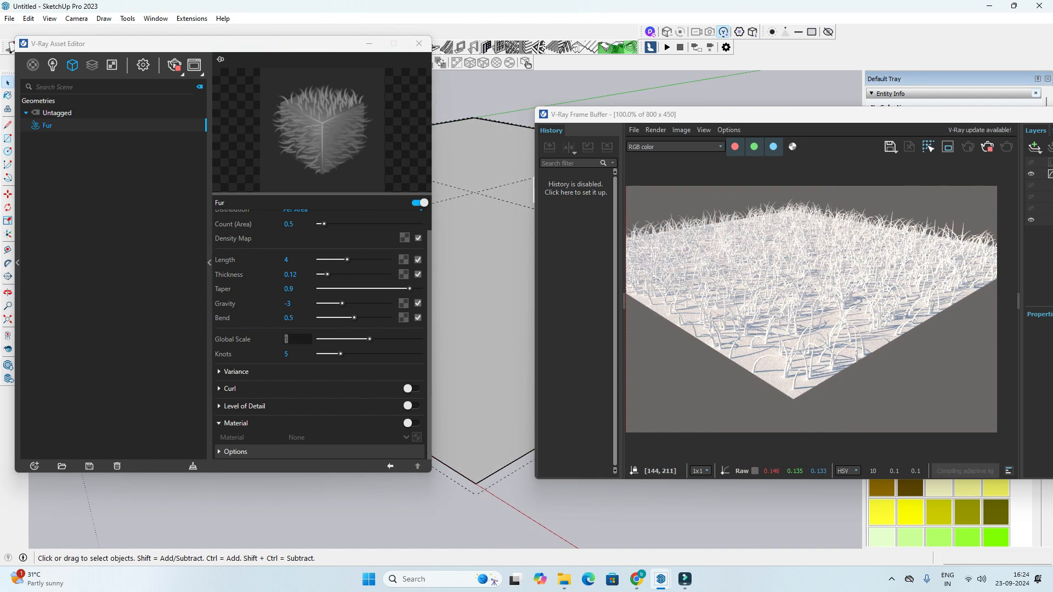
double_click(291, 339)
type("0.5")
key("Return")
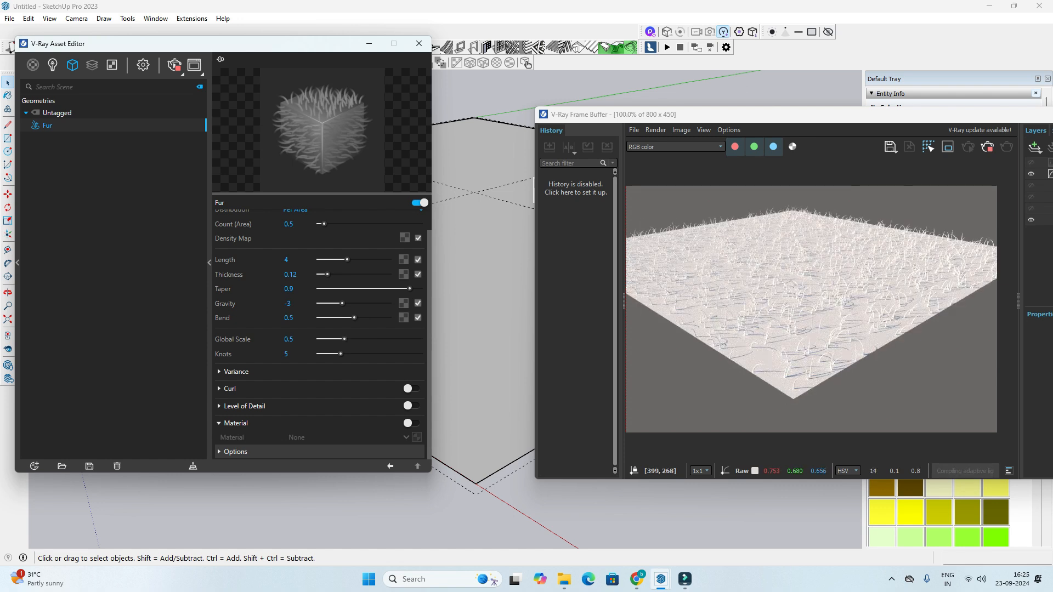
double_click(289, 339)
type("3")
key("Return")
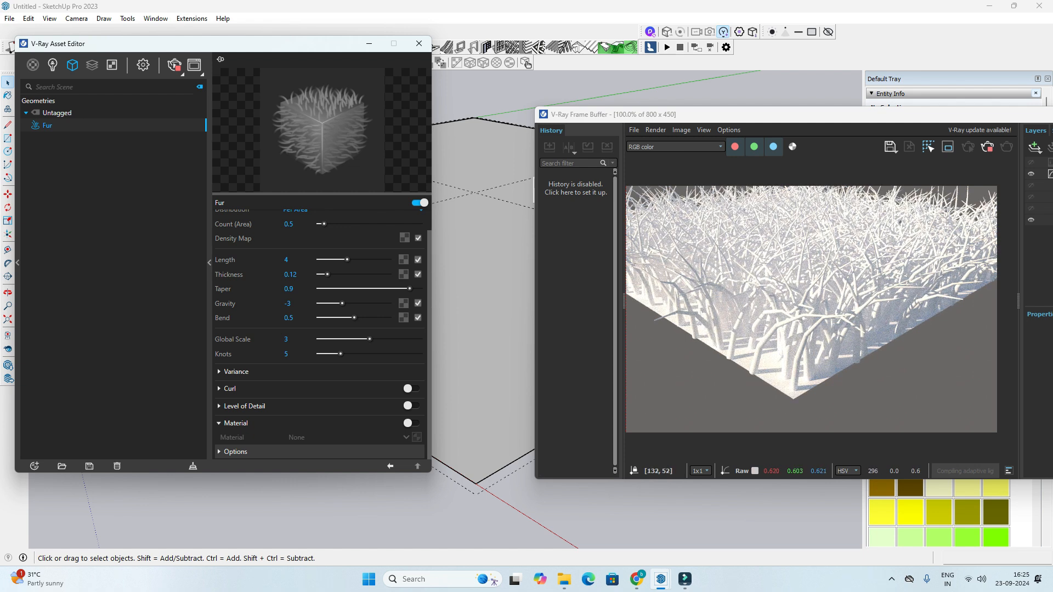
double_click(287, 340)
type("1")
key("Return")
scroll(811, 343, "up", 1)
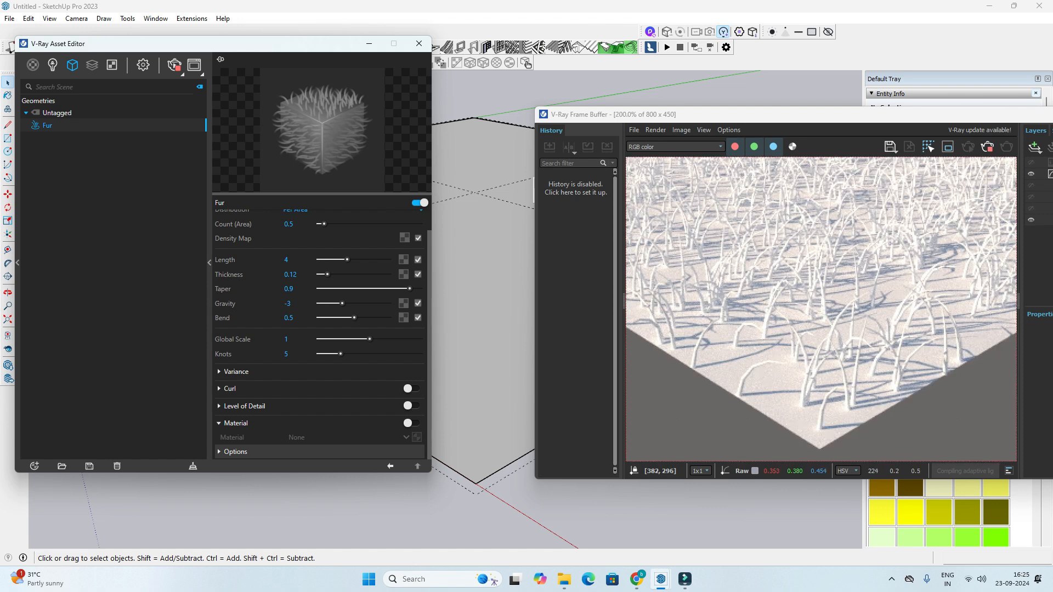
Step: Try a fur Global Scale of 3 on the close-up render and reset it to 1
double_click(287, 340)
double_click(289, 224)
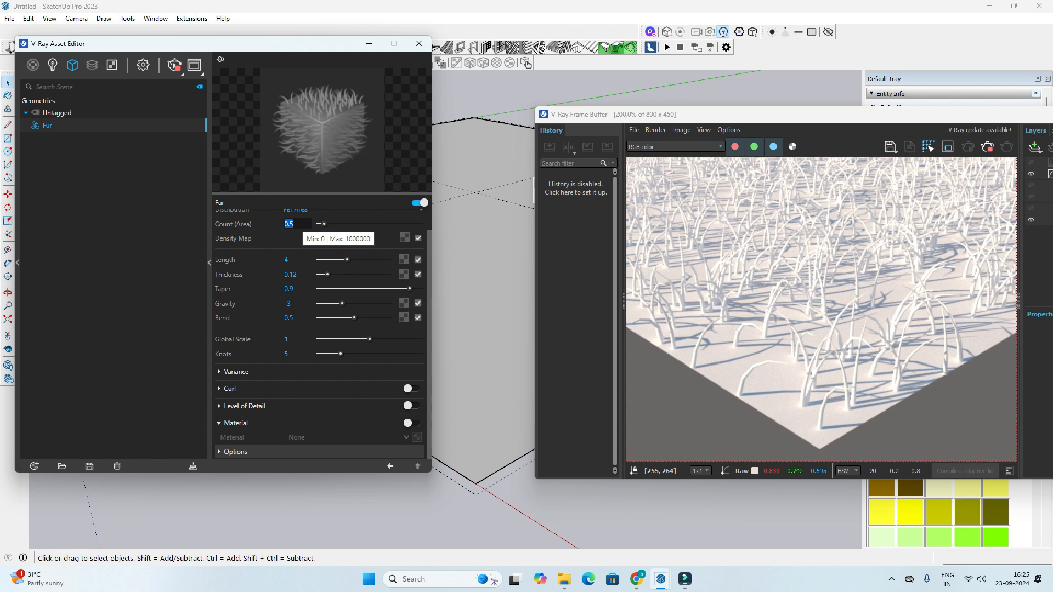
key("Right")
double_click(287, 339)
type("3")
key("Return")
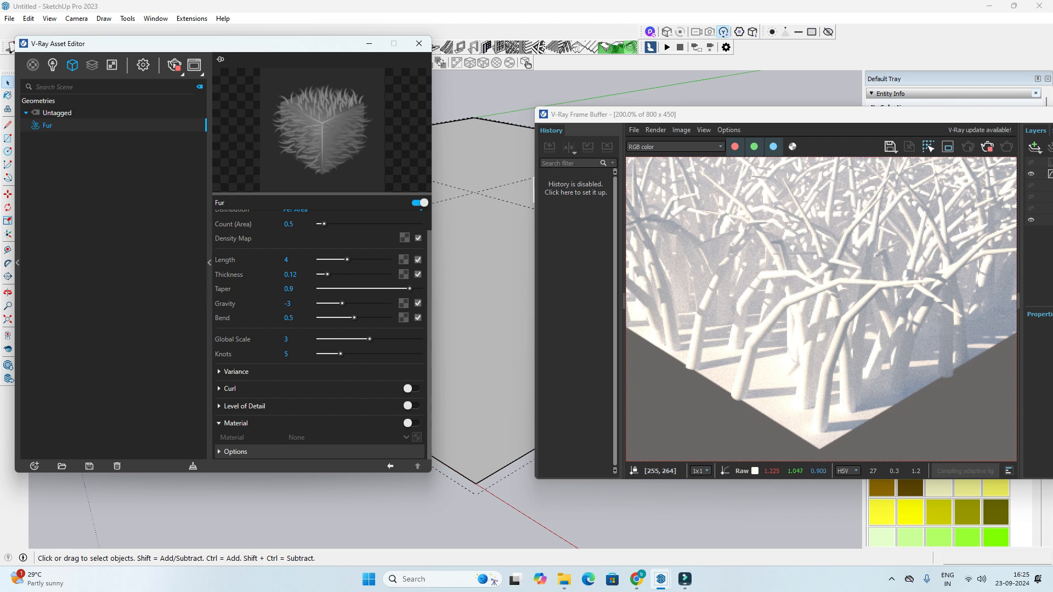
type("1")
key("Return")
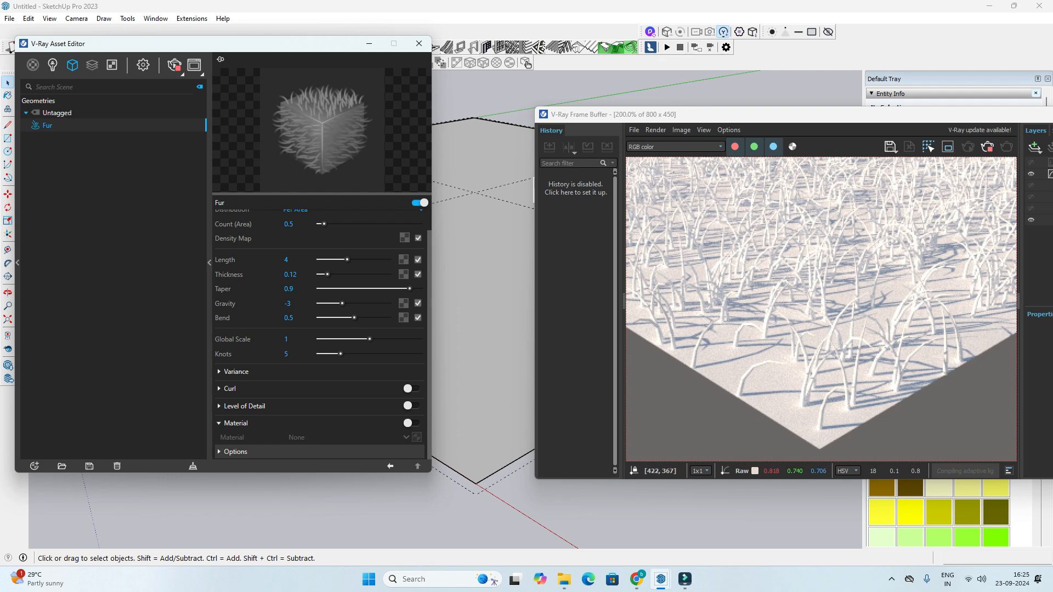
Step: Try a fur Knots value of 3 and examine the segments of the front strands up close
scroll(493, 438, "up", 3)
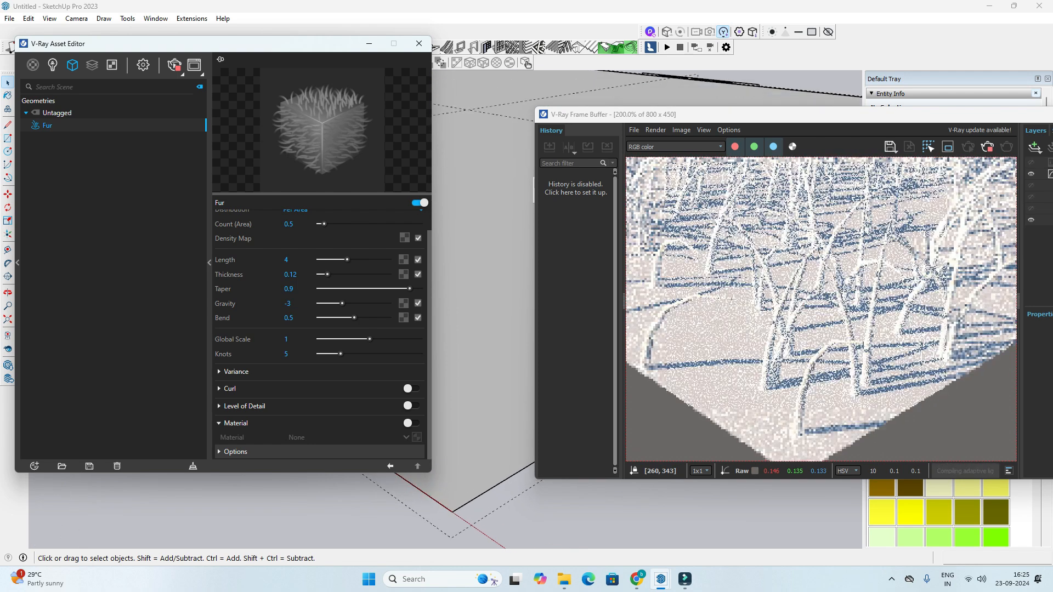
scroll(463, 504, "up", 1)
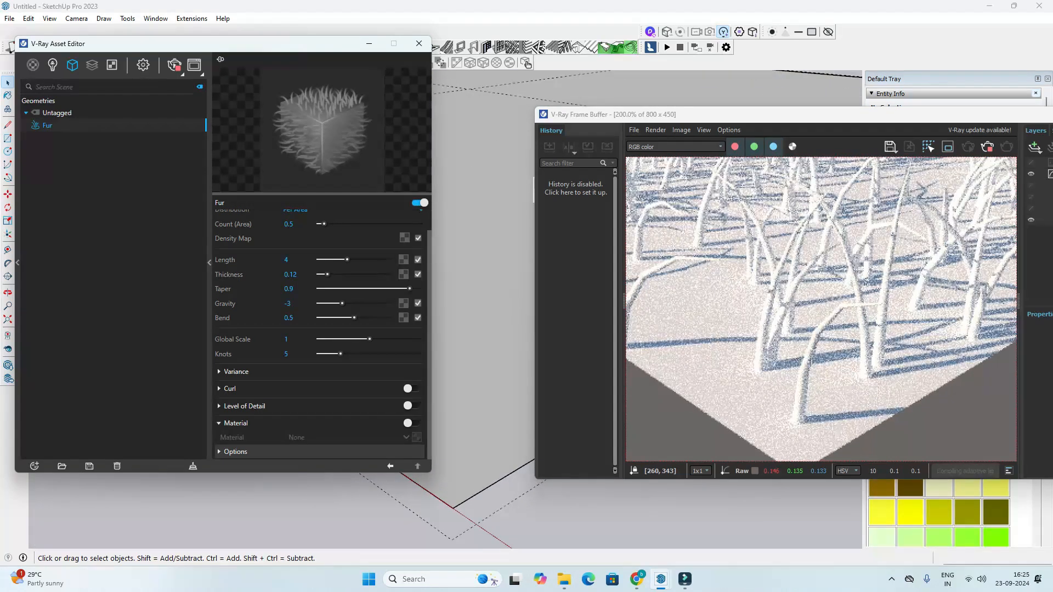
scroll(877, 285, "down", 1)
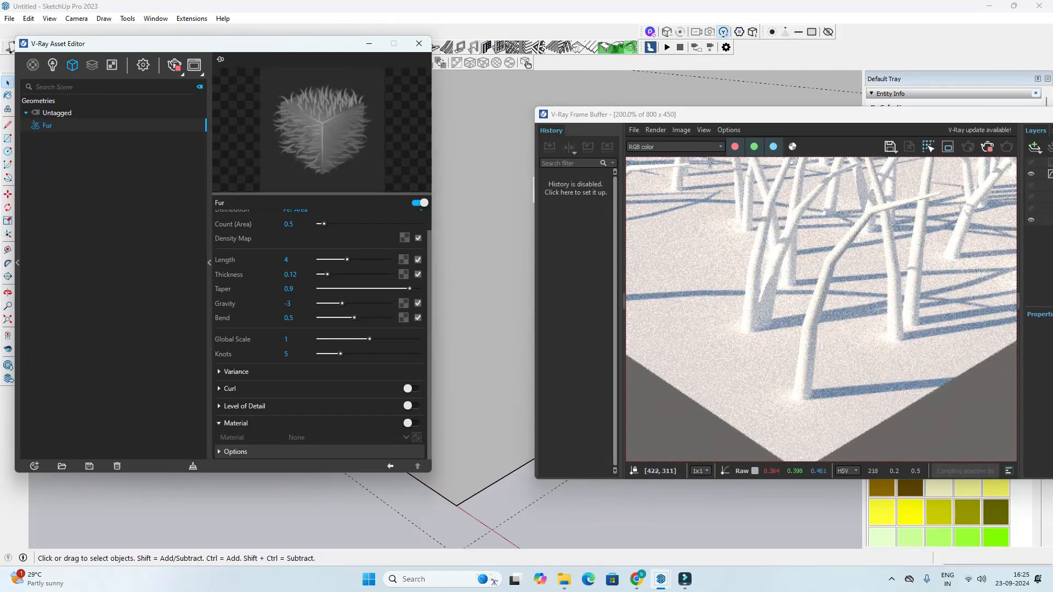
scroll(877, 285, "up", 1)
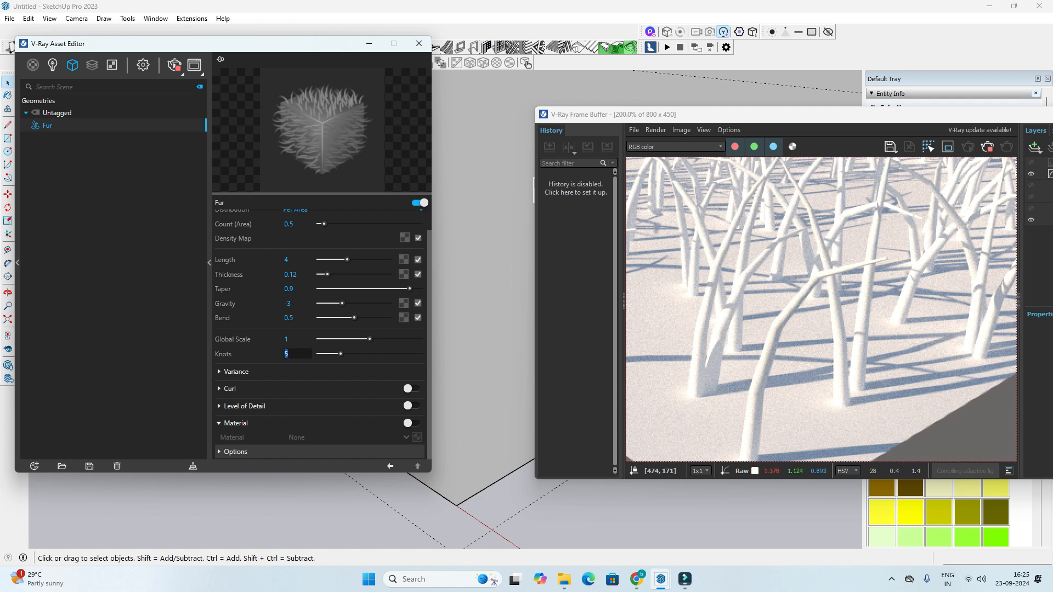
middle_click_drag(822, 309, 821, 285)
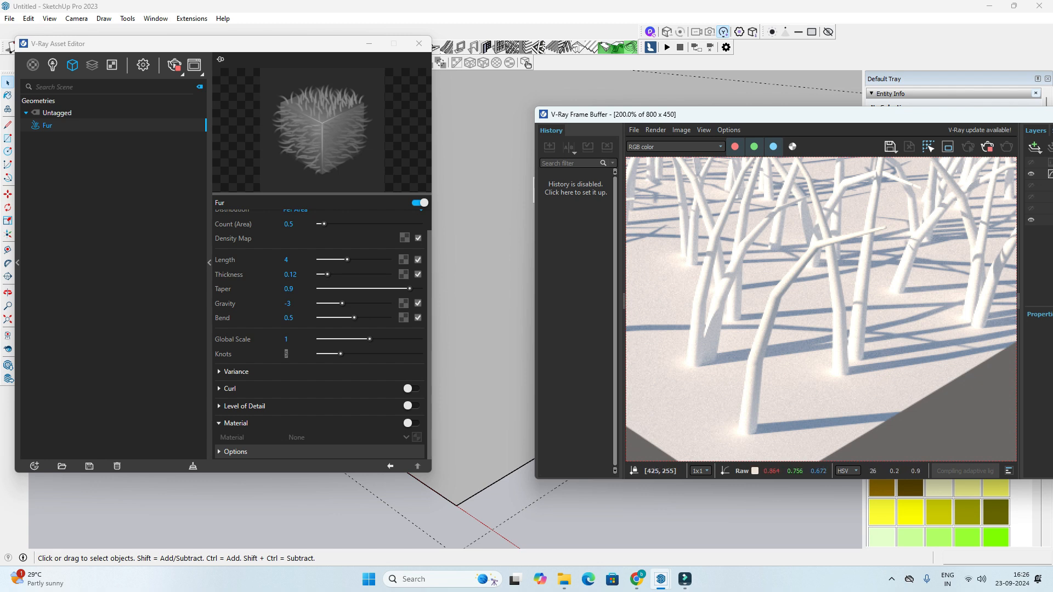
left_click(286, 354)
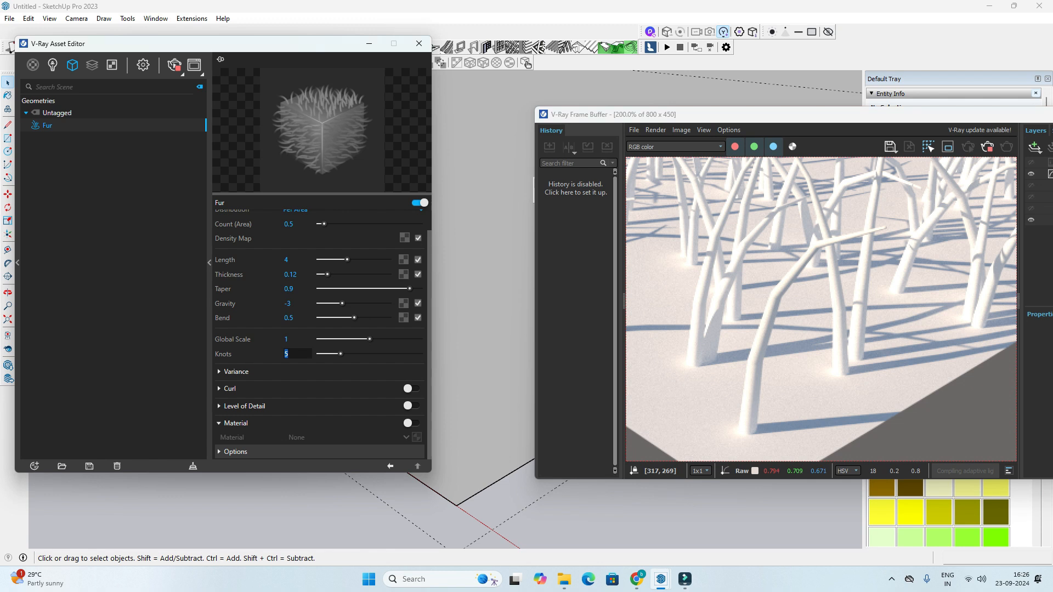
type("3")
key("Return")
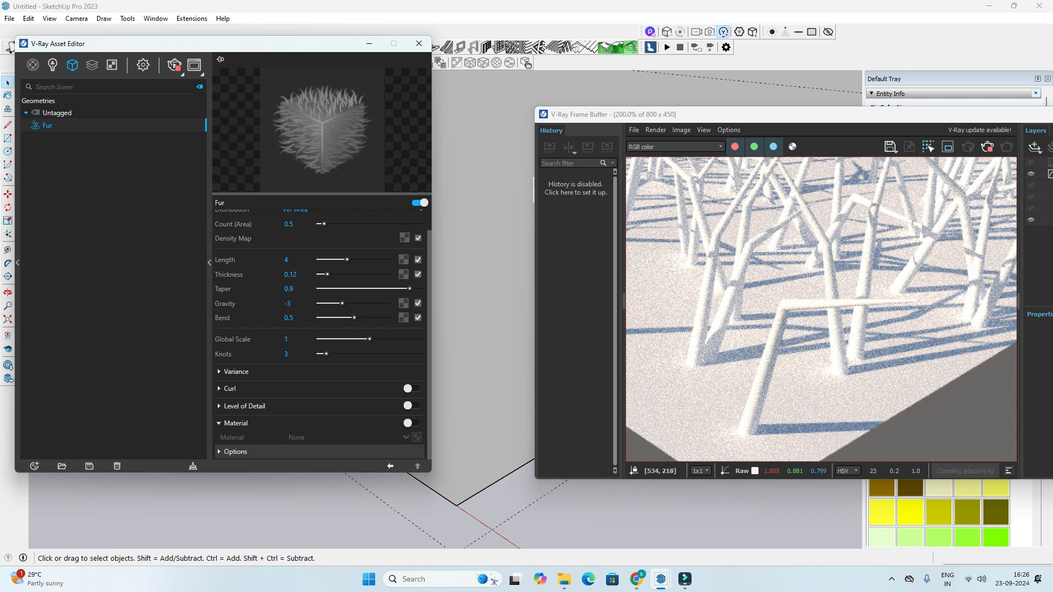
Step: Try a fur Knots value of 2 and view the plane from a low angle in the render
left_click(286, 354)
type("2")
key("Return")
scroll(821, 337, "down", 2)
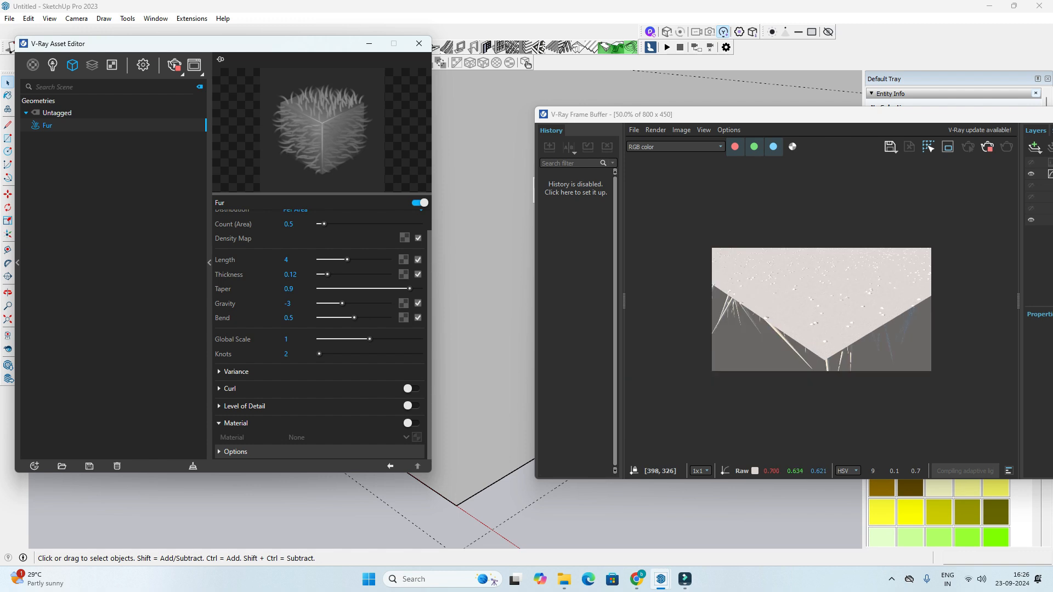
middle_click_drag(482, 274, 483, 383)
middle_click_drag(482, 328, 482, 422)
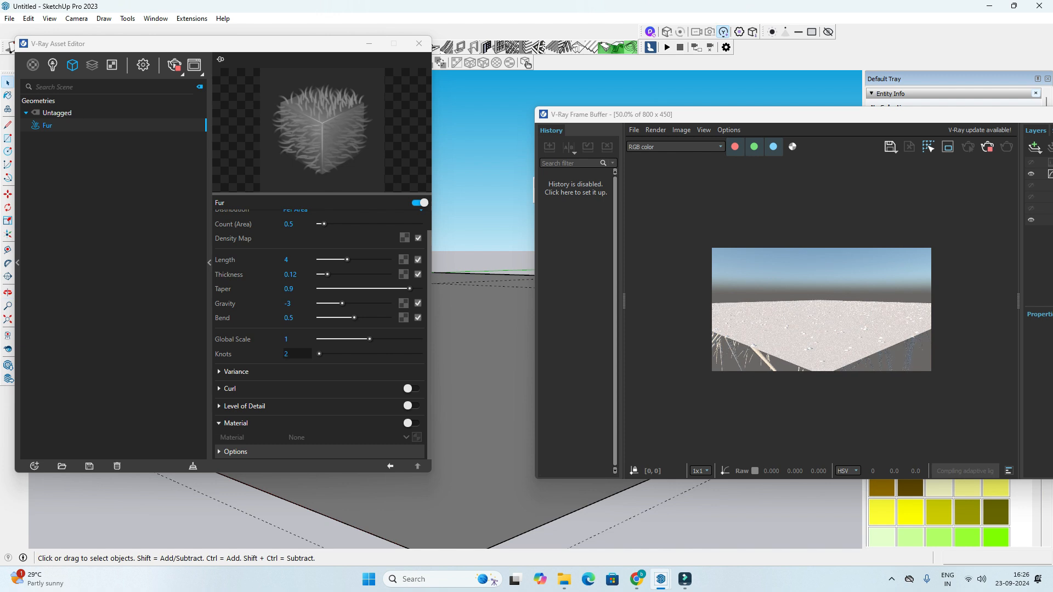
Step: Try fur Knots values of 3 and 128 and compare the strand smoothness in the render
double_click(286, 353)
type("3")
key("Return")
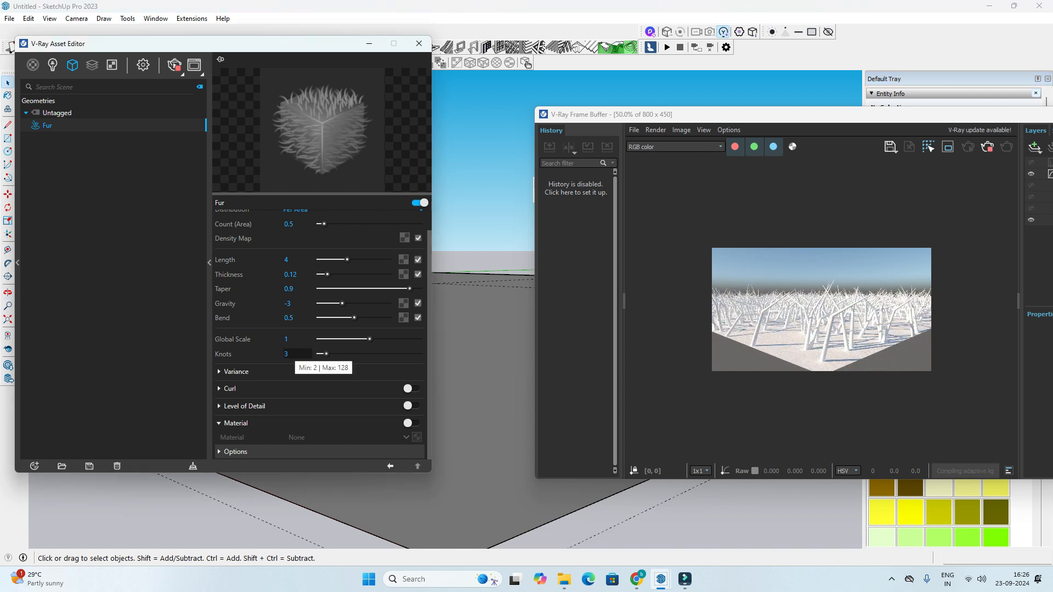
double_click(285, 354)
type("128")
key("Return")
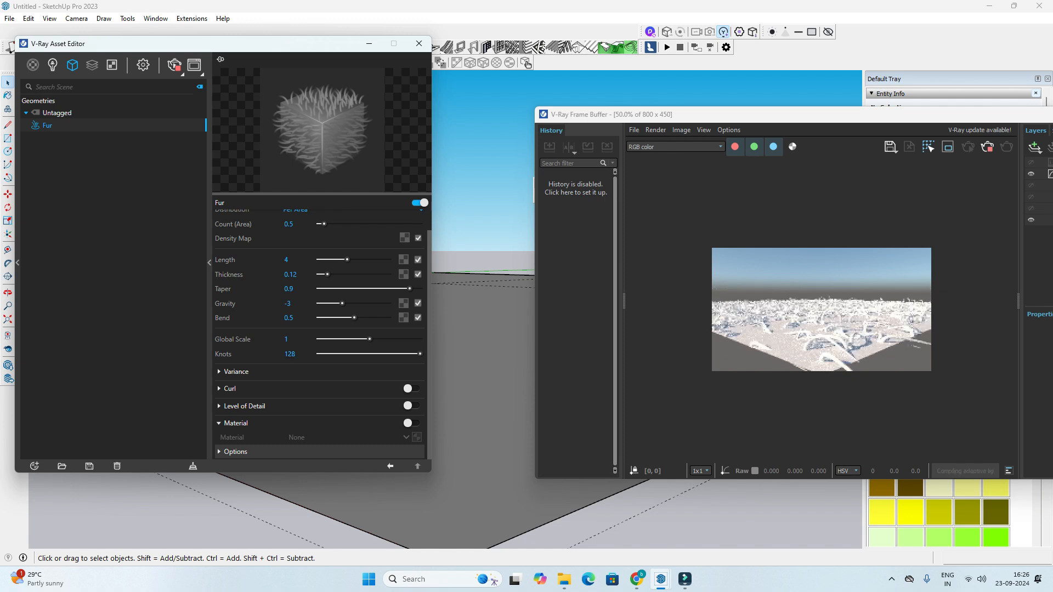
middle_click_drag(483, 521, 504, 521)
scroll(818, 338, "up", 3)
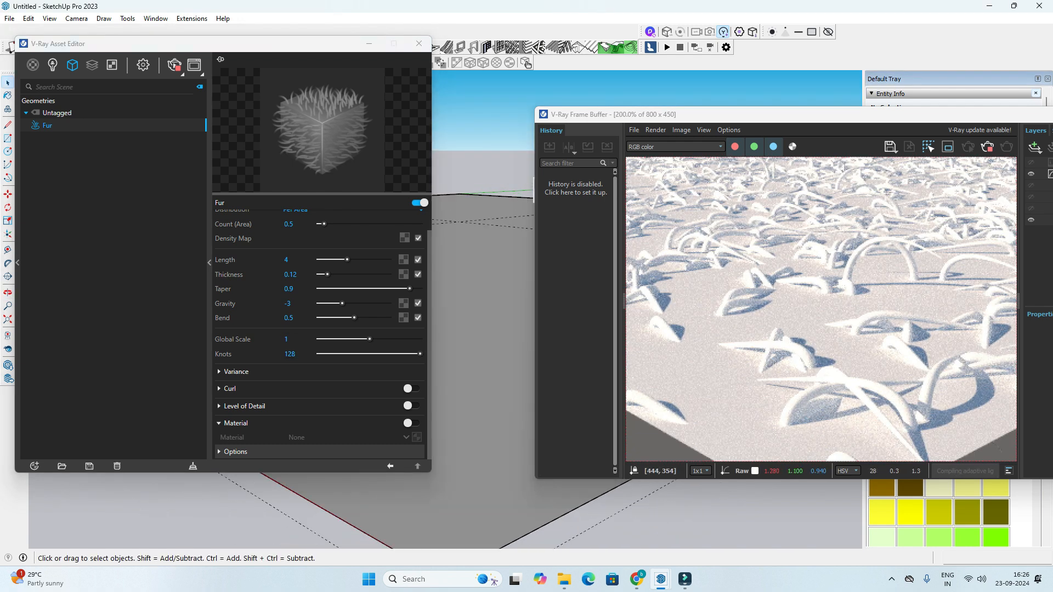
Step: Try fur Bend values of 1 and 0.2 with 128 knots, and return the Bend to 0.5
type("0.2")
key("Return")
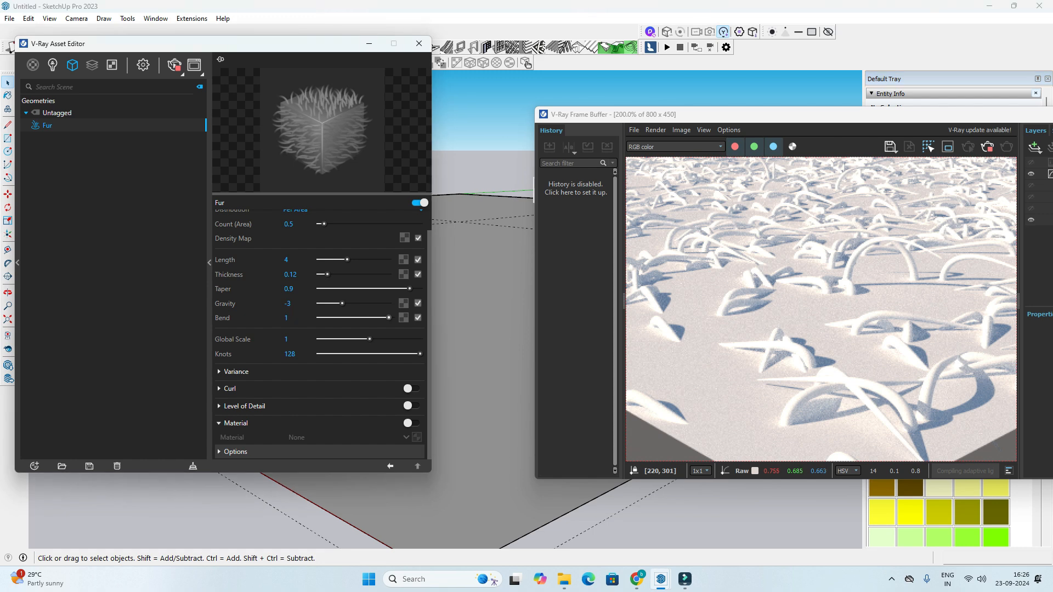
left_click_drag(333, 318, 361, 318)
double_click(288, 317)
type("0.5")
key("Return")
Step: Try fur Knots values of 5 and 8 and view the curved strands near the plane's front corner
type("5")
key("Return")
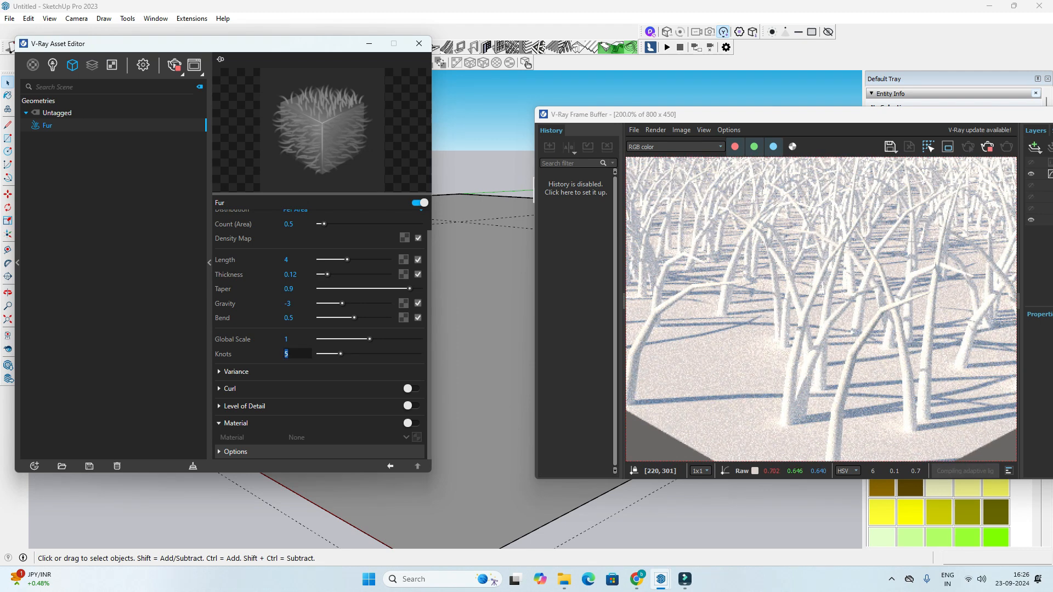
type("8")
key("Return")
scroll(482, 340, "down", 2)
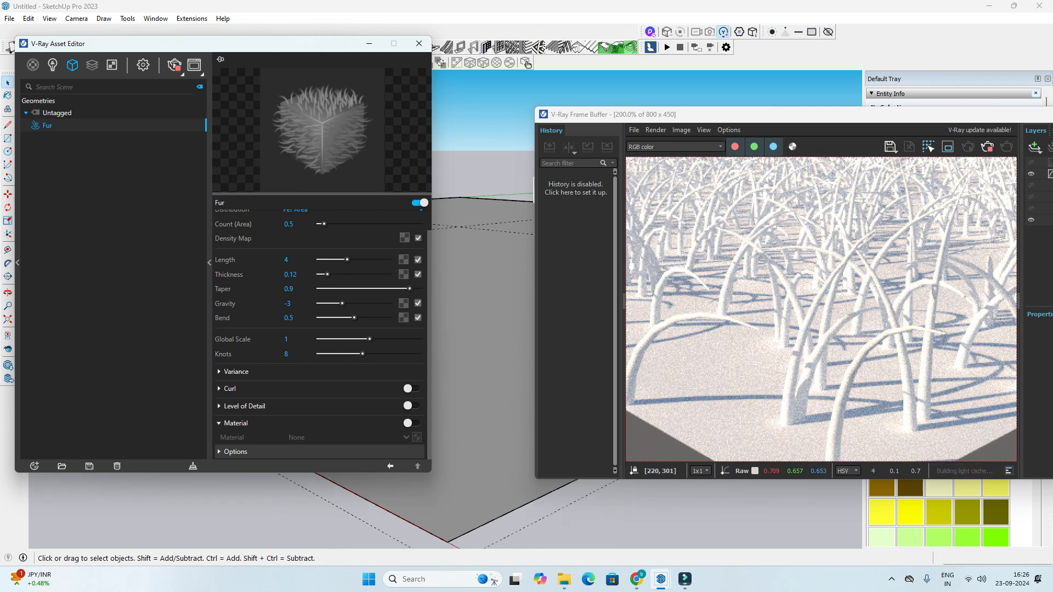
middle_click_drag(482, 339, 483, 373)
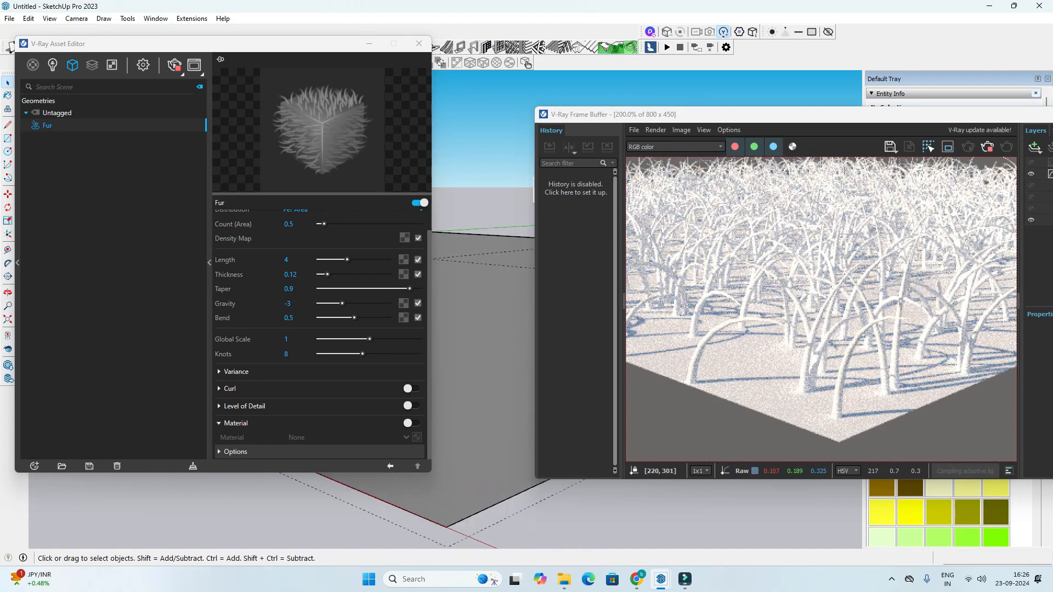
Step: Try lower fur Knots values of 5 and 3 and examine the strand segments up close
left_click(287, 354)
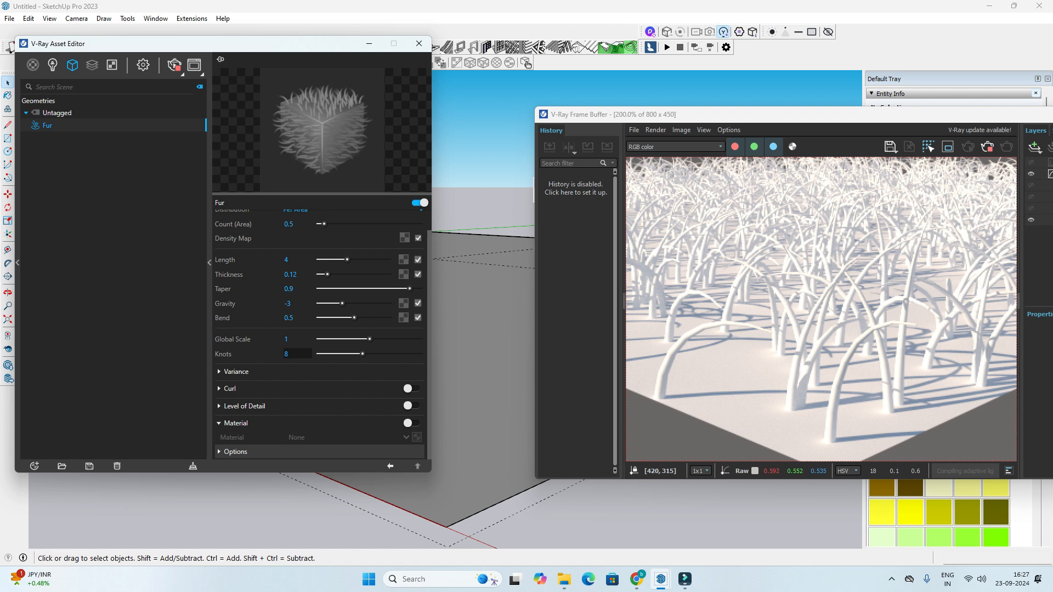
type("5")
key("Return")
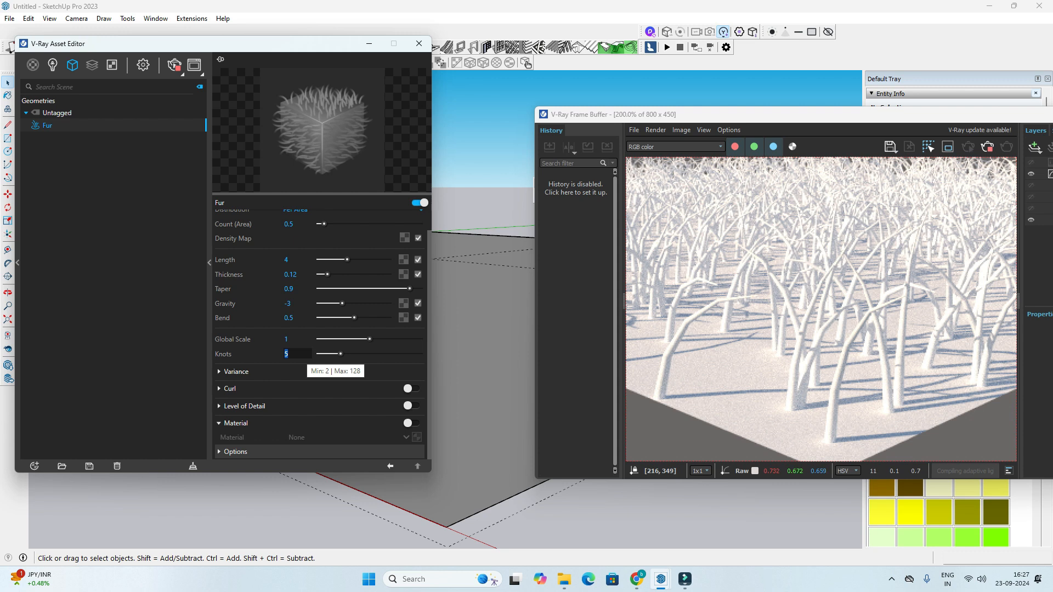
type("3")
key("Return")
scroll(820, 309, "up", 1)
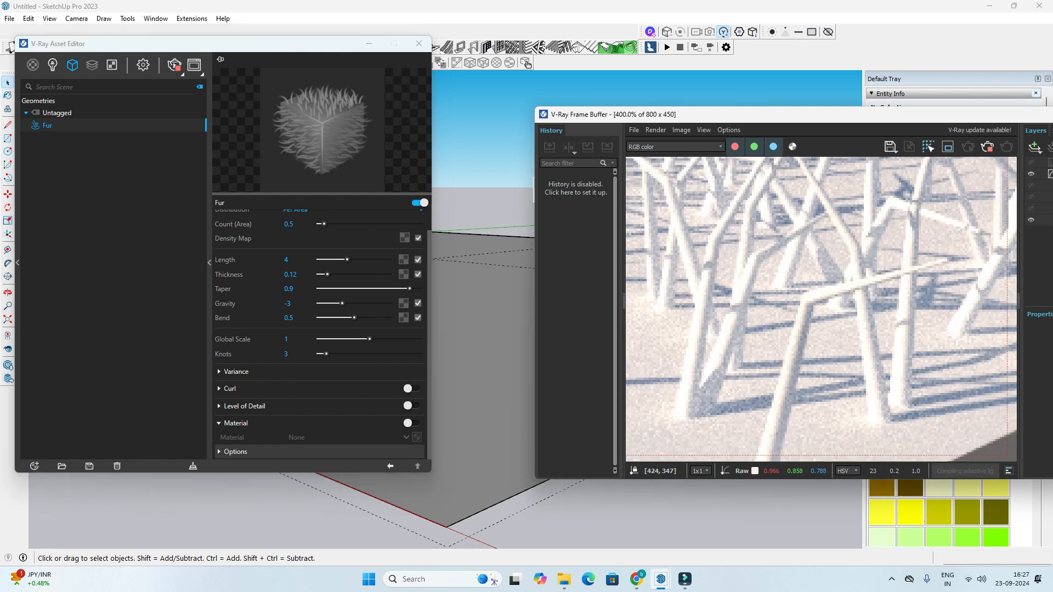
middle_click_drag(855, 345, 830, 326)
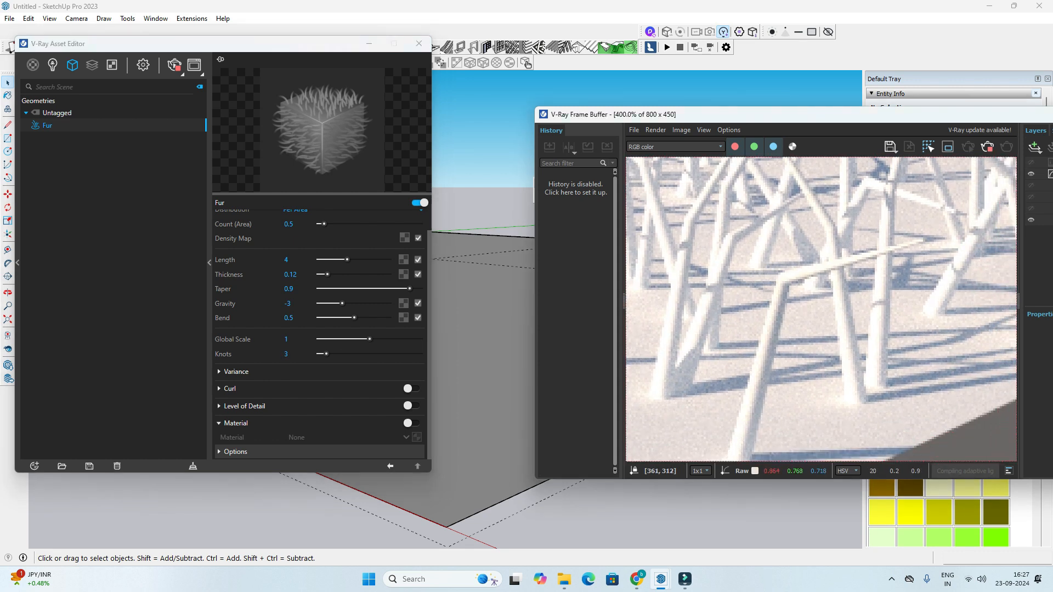
Step: Set the fur Knots to 5 and view the strands at the plane's corner in the render
type("5")
key("Return")
scroll(821, 309, "down", 1)
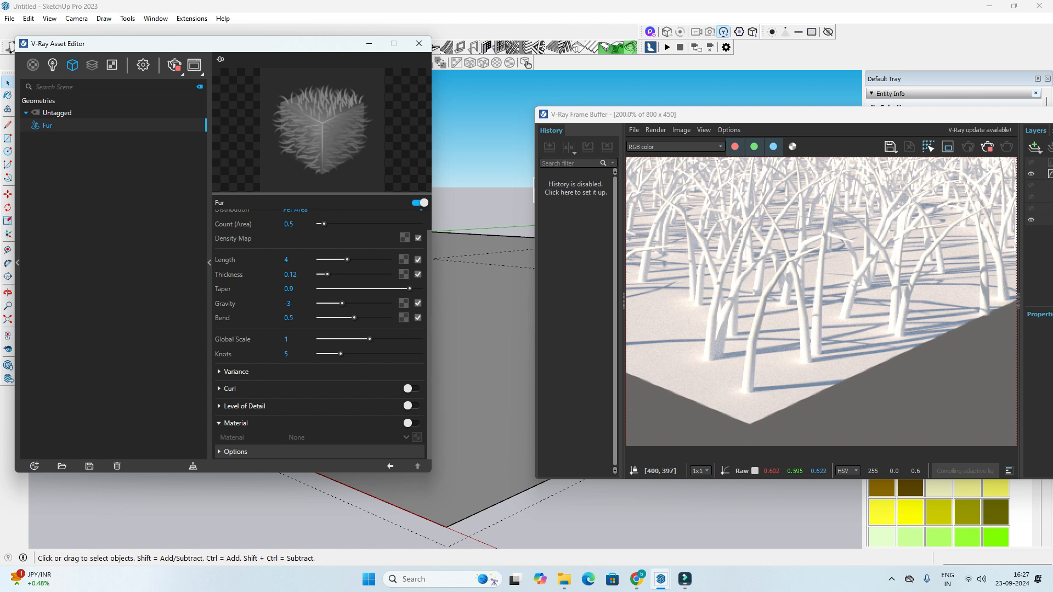
Step: Expand the fur's Variance settings and reframe the plane's front corner in the interactive render
scroll(846, 366, "down", 2)
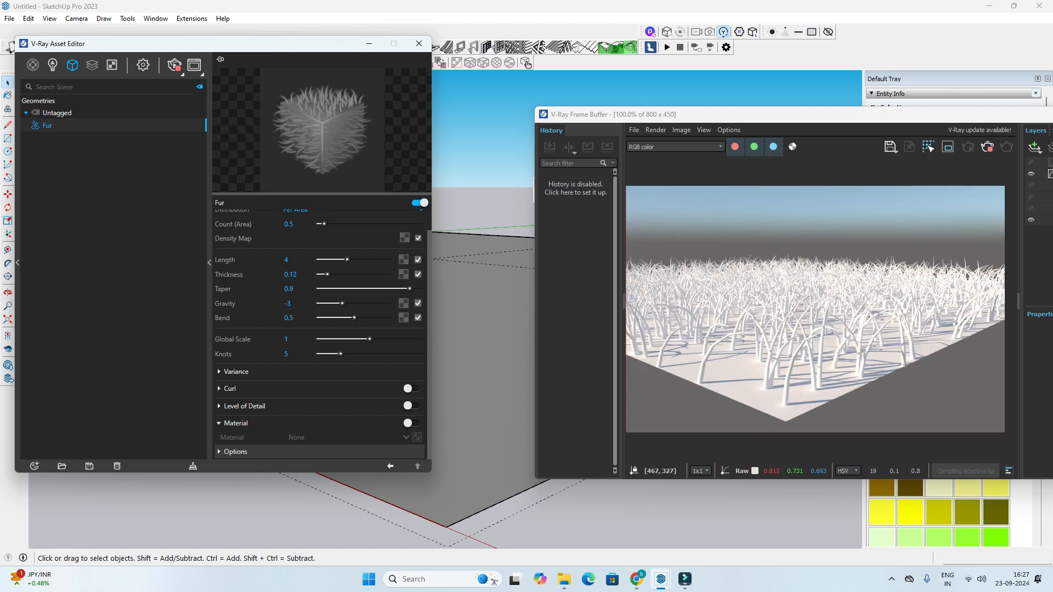
middle_click_drag(485, 386, 485, 402)
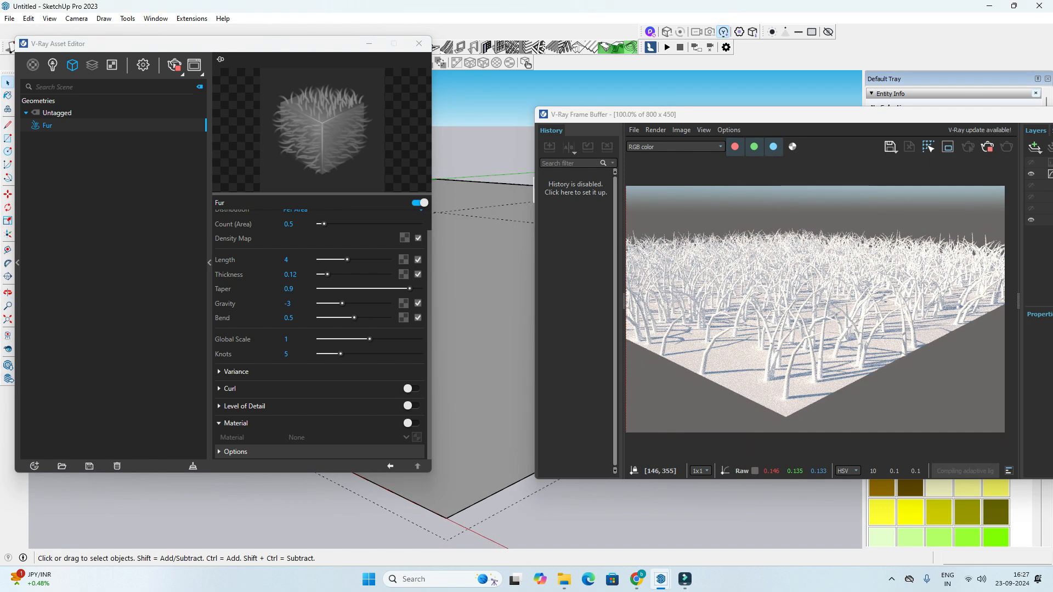
left_click(236, 371)
scroll(318, 329, "down", 1)
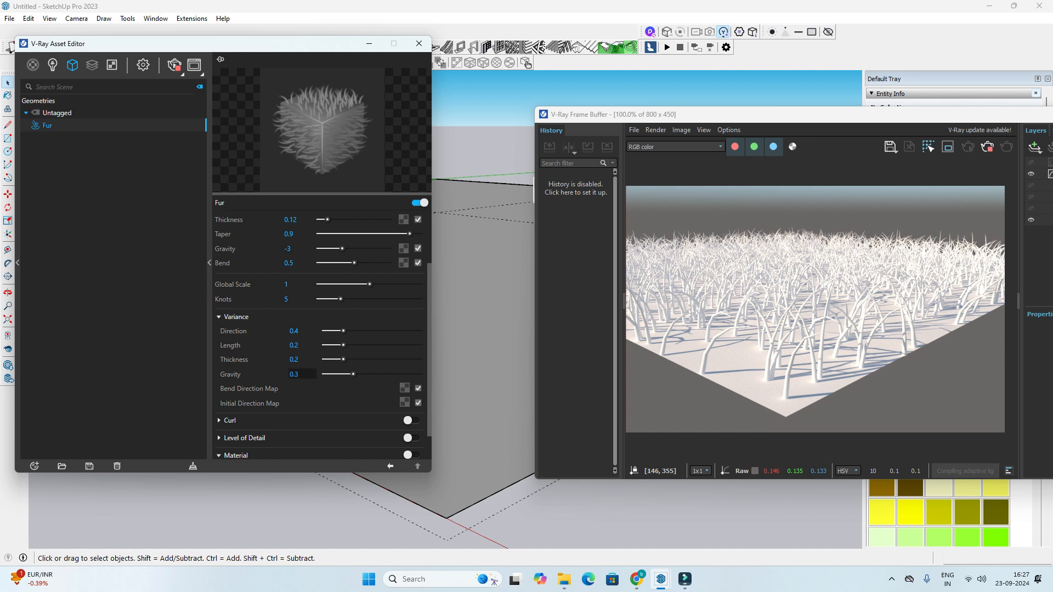
scroll(431, 523, "up", 3)
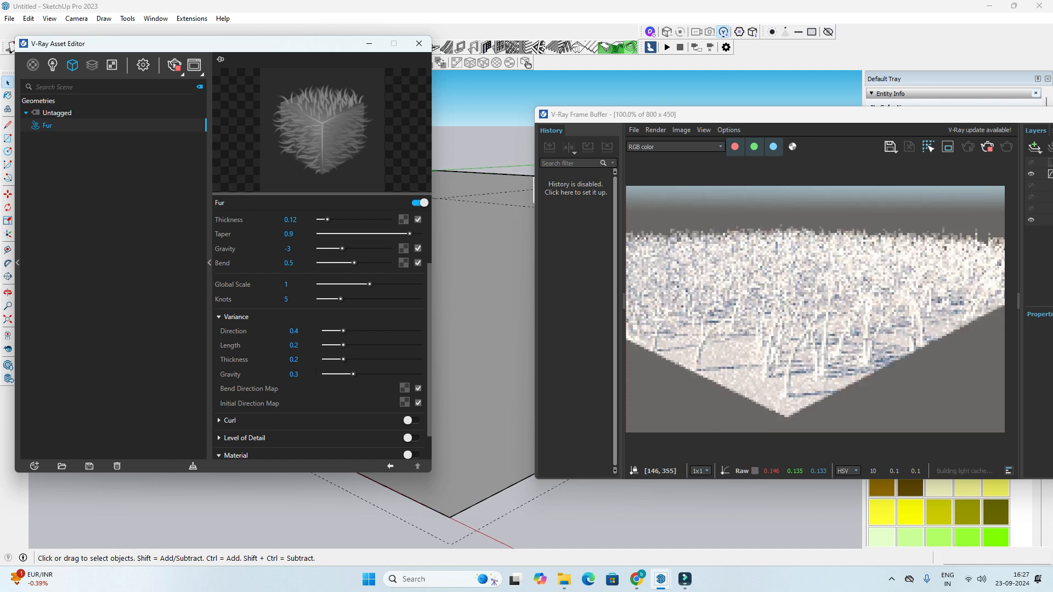
middle_click_drag(430, 510, 432, 530)
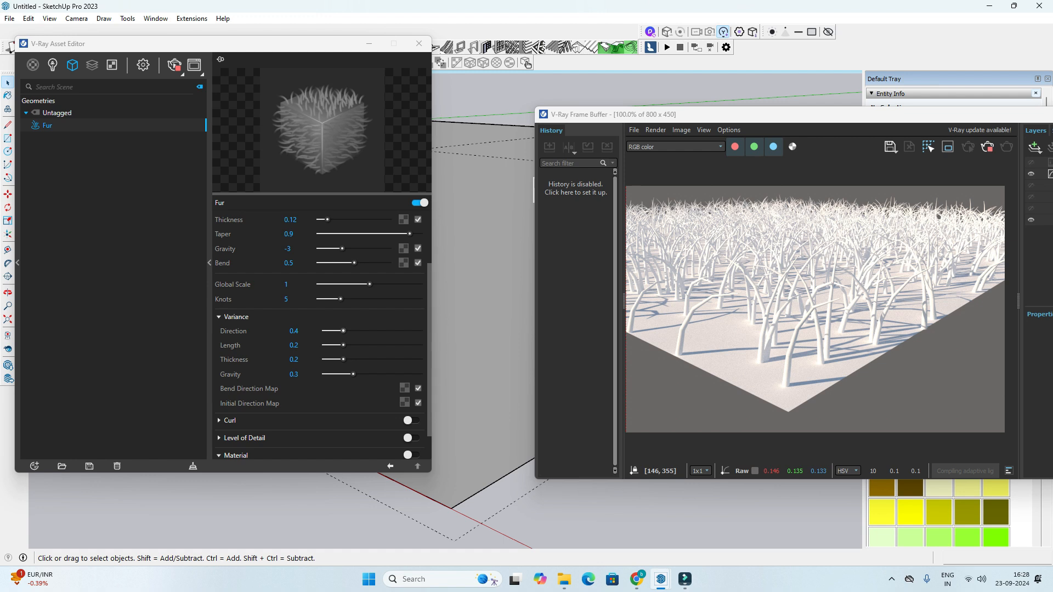
Step: Try fur Variance Direction values of 0 and 2 and view the strands in the render
left_click_drag(344, 331, 323, 331)
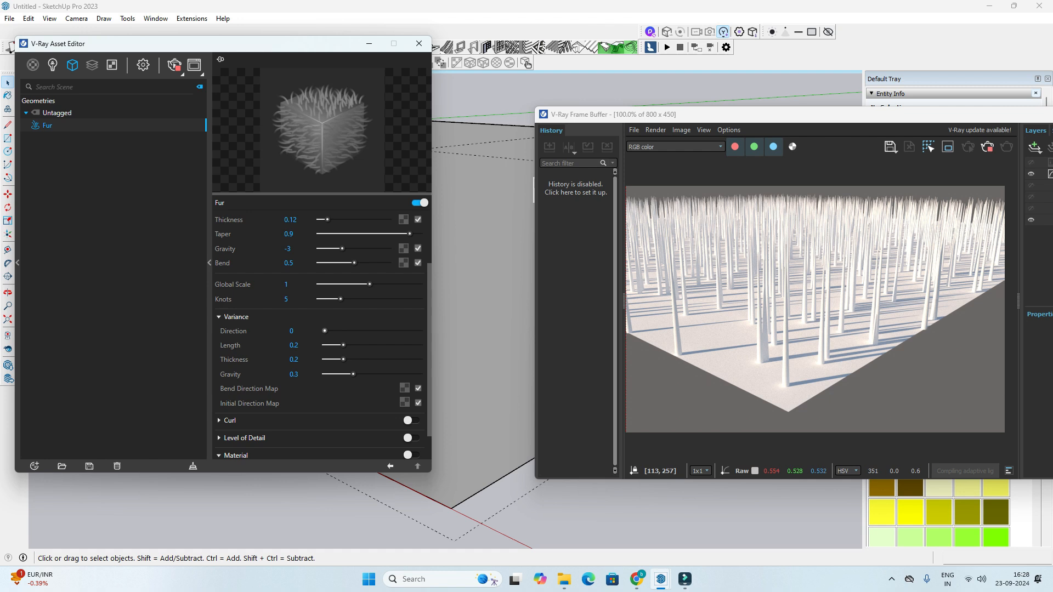
left_click_drag(325, 331, 420, 332)
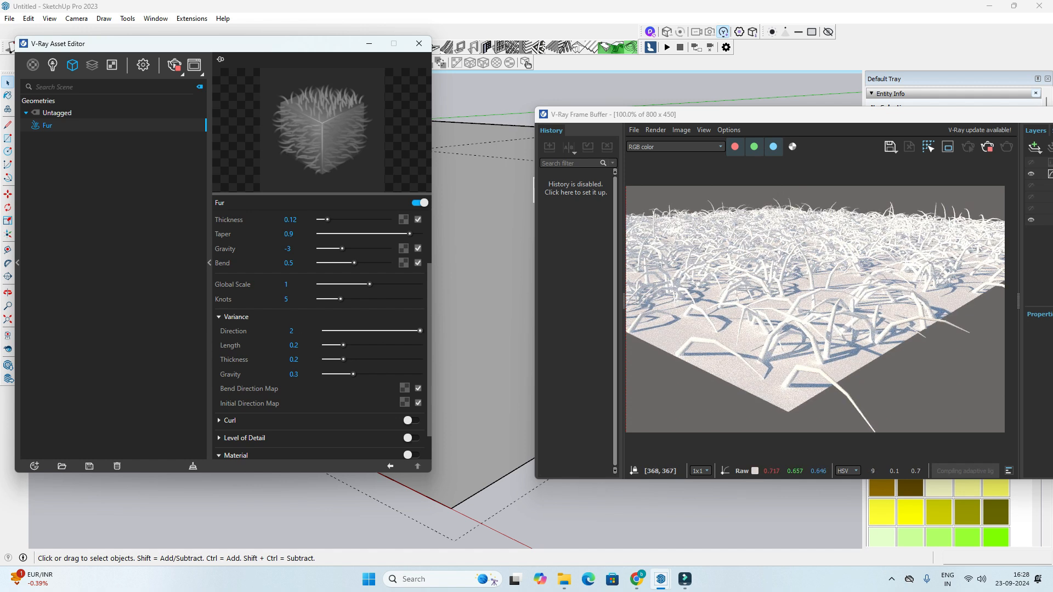
scroll(799, 387, "up", 1)
scroll(812, 278, "down", 1)
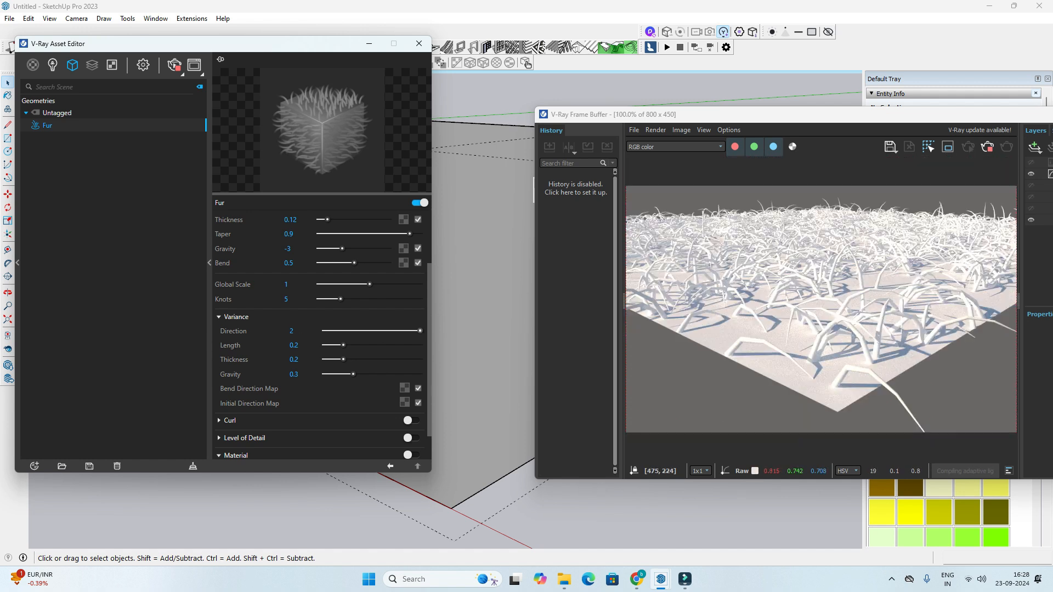
scroll(768, 281, "up", 1)
middle_click_drag(768, 281, 749, 327)
Step: Try Variance Direction values of 0.4 and 0.83, and settle on 0.36
left_click_drag(420, 330, 343, 330)
scroll(903, 375, "down", 2)
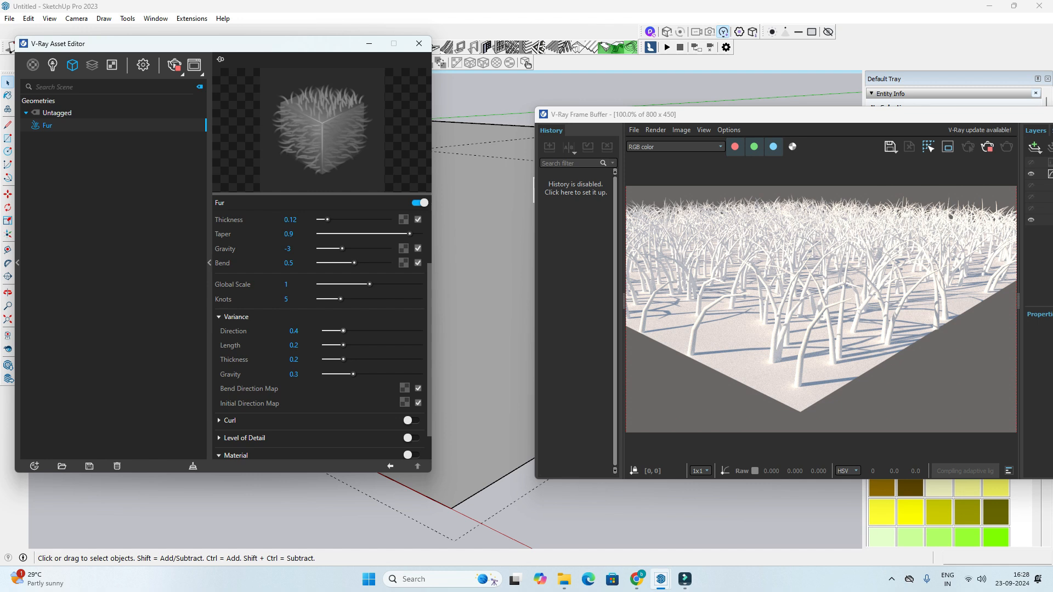
left_click_drag(343, 331, 365, 331)
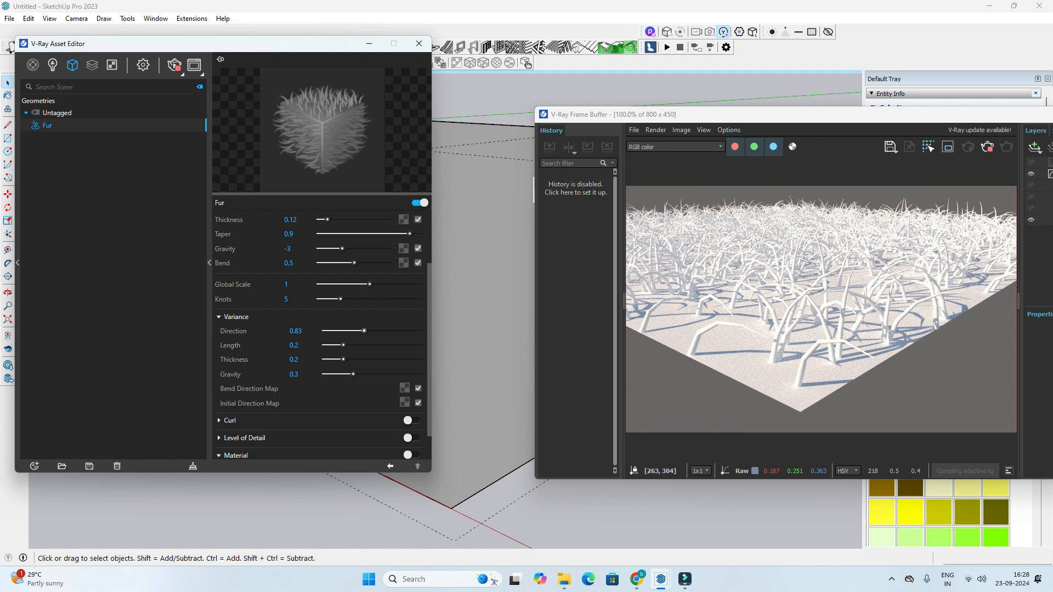
scroll(861, 372, "up", 1)
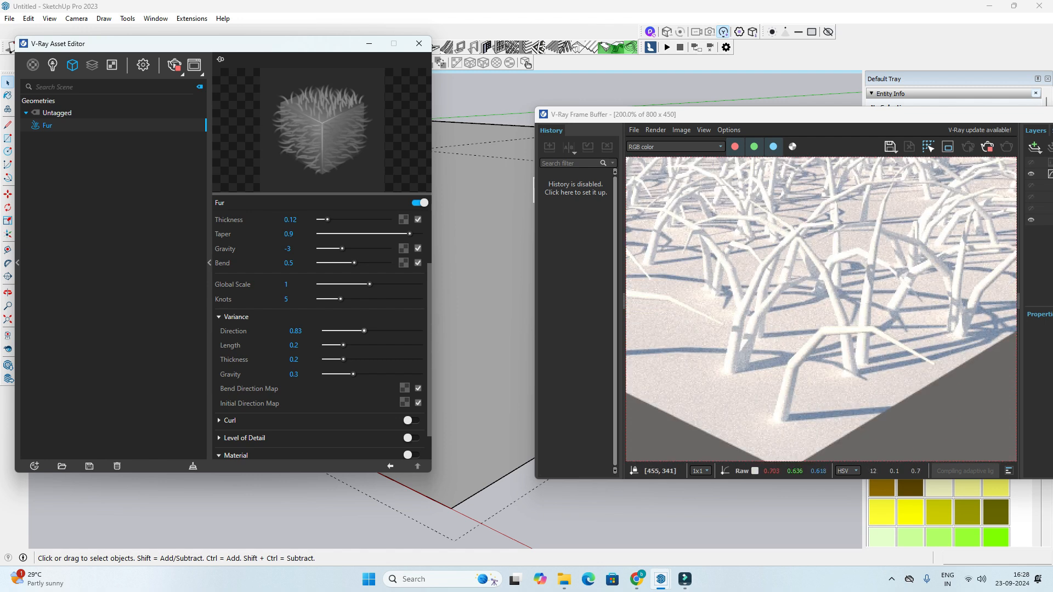
left_click_drag(364, 330, 341, 330)
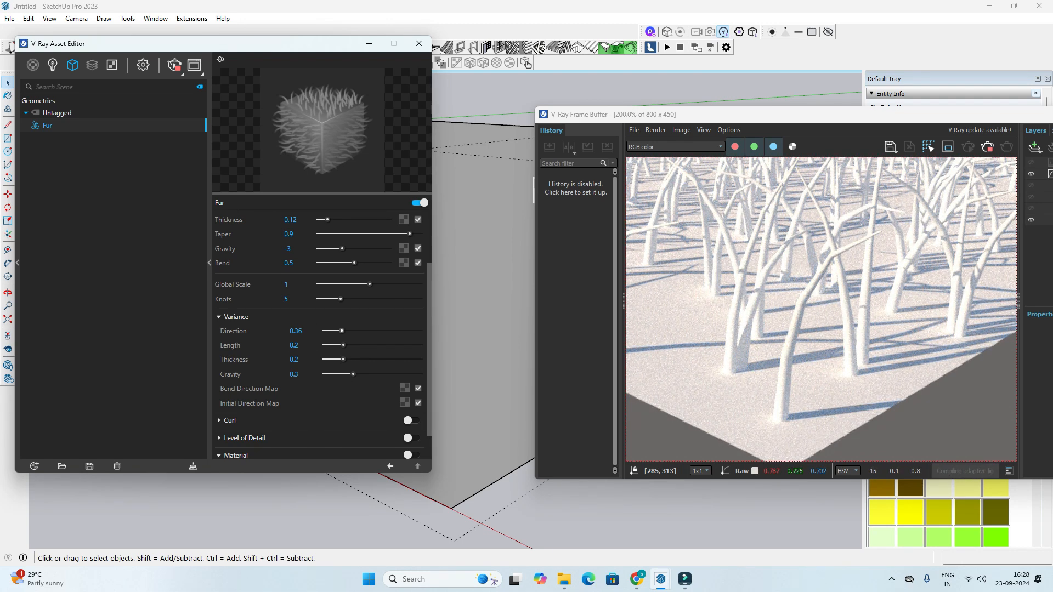
scroll(819, 360, "down", 1)
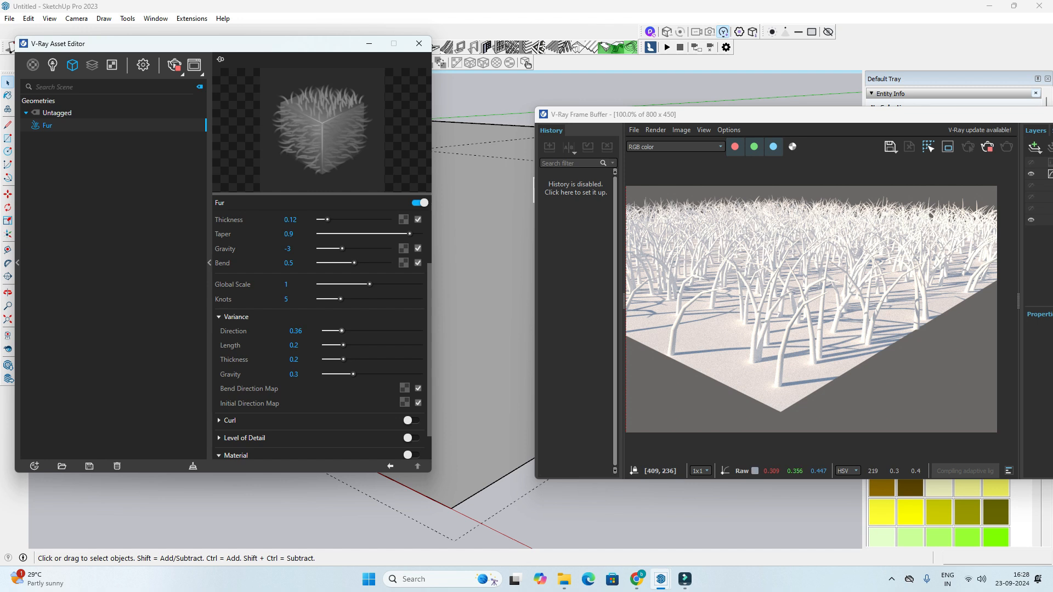
Step: Try a Variance Length of 0 and examine the strand heights up close in the render
left_click_drag(343, 345, 324, 345)
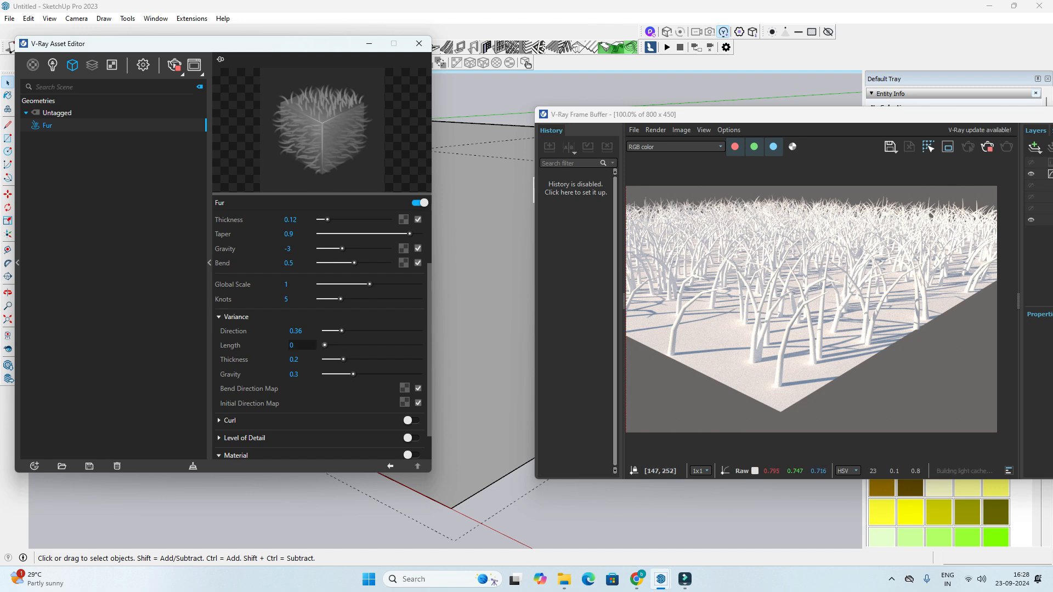
scroll(757, 275, "up", 1)
middle_click_drag(795, 307, 854, 289)
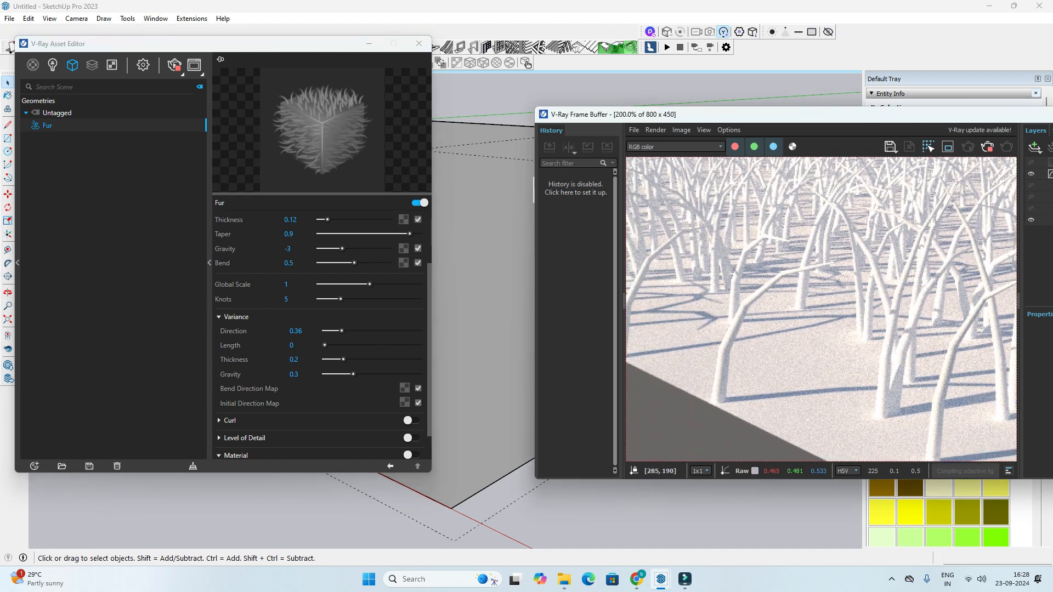
middle_click_drag(940, 274, 745, 297)
scroll(846, 339, "down", 1)
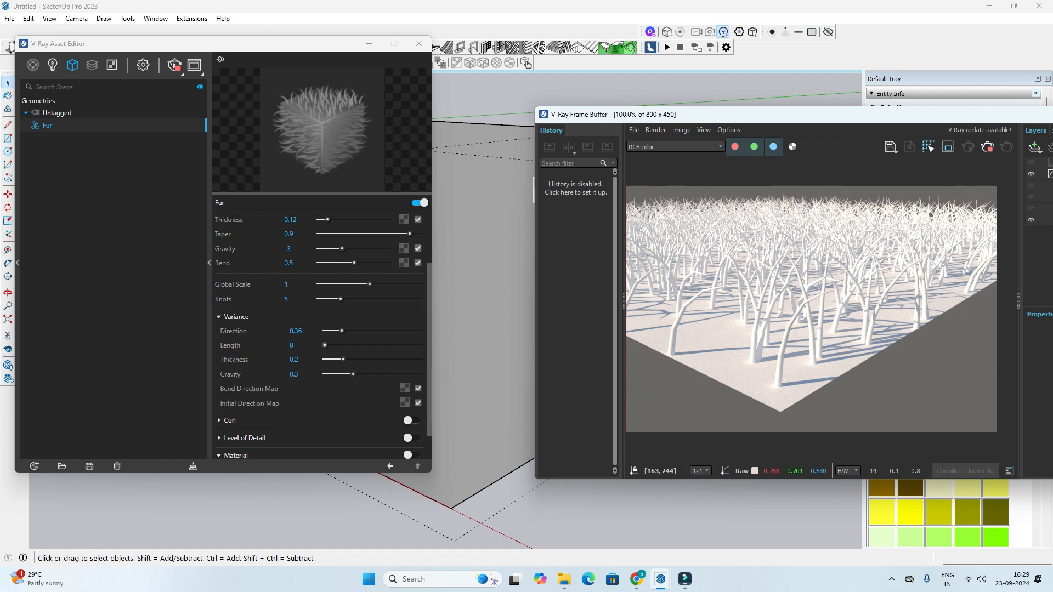
Step: Try a Variance Length of 0.88 and examine the strands near the plane's corner
left_click_drag(324, 345, 409, 345)
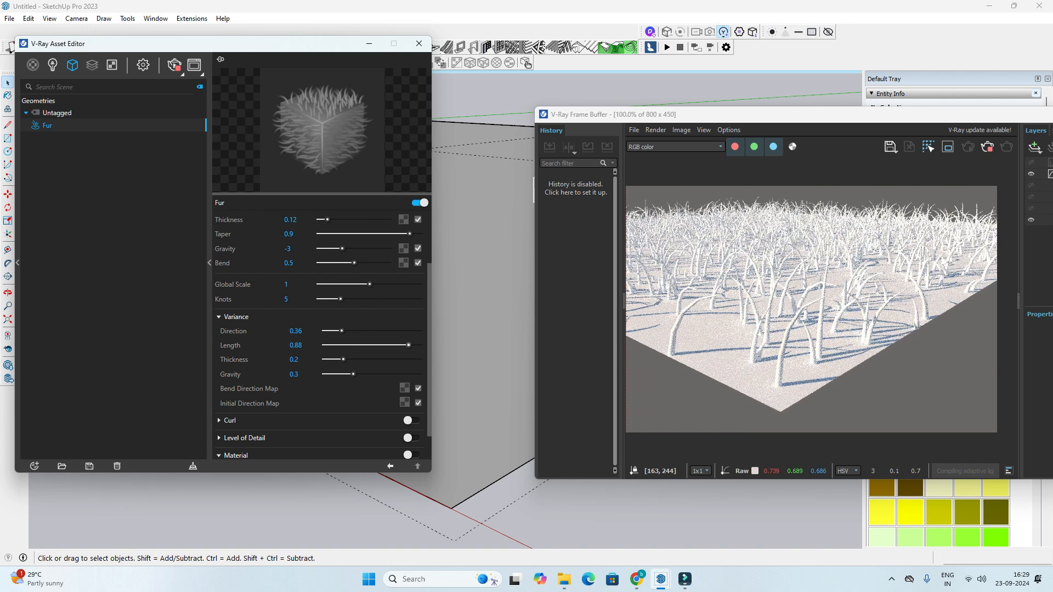
scroll(877, 307, "up", 2)
middle_click_drag(768, 307, 804, 287)
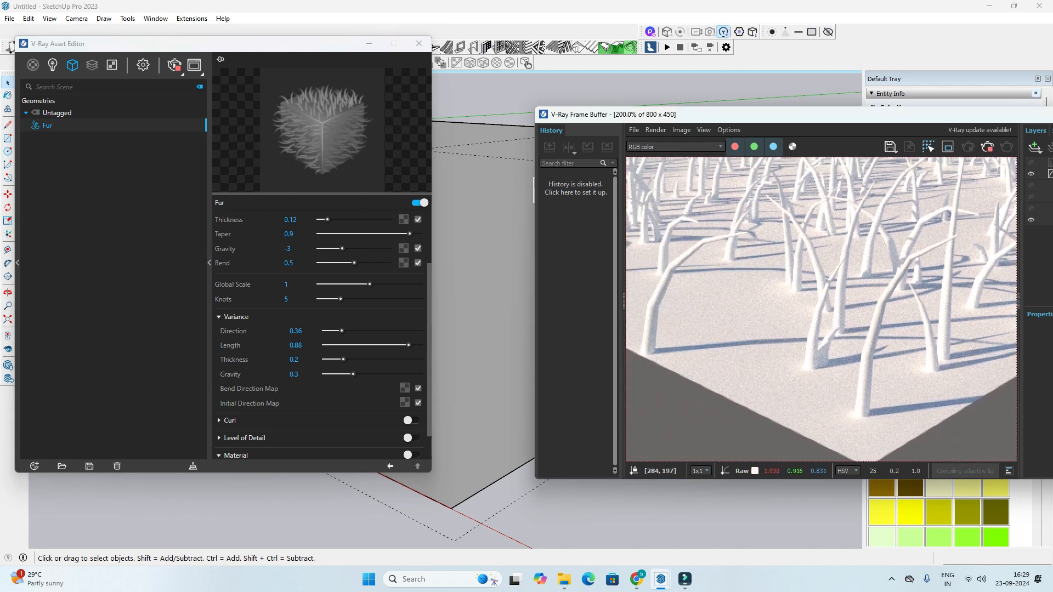
middle_click_drag(813, 256, 770, 271)
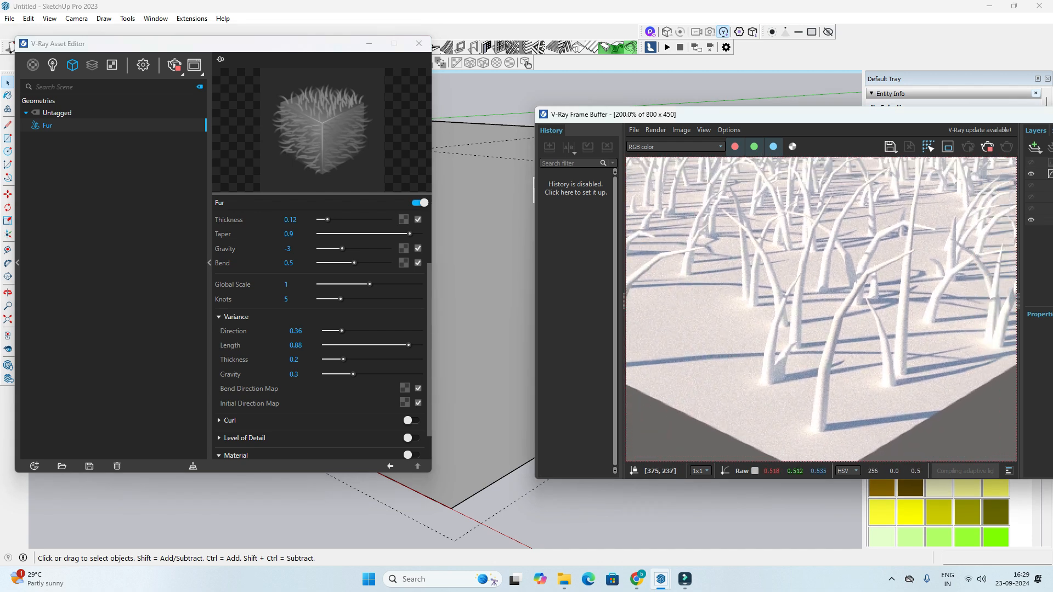
scroll(781, 383, "up", 2)
middle_click_drag(781, 384, 647, 263)
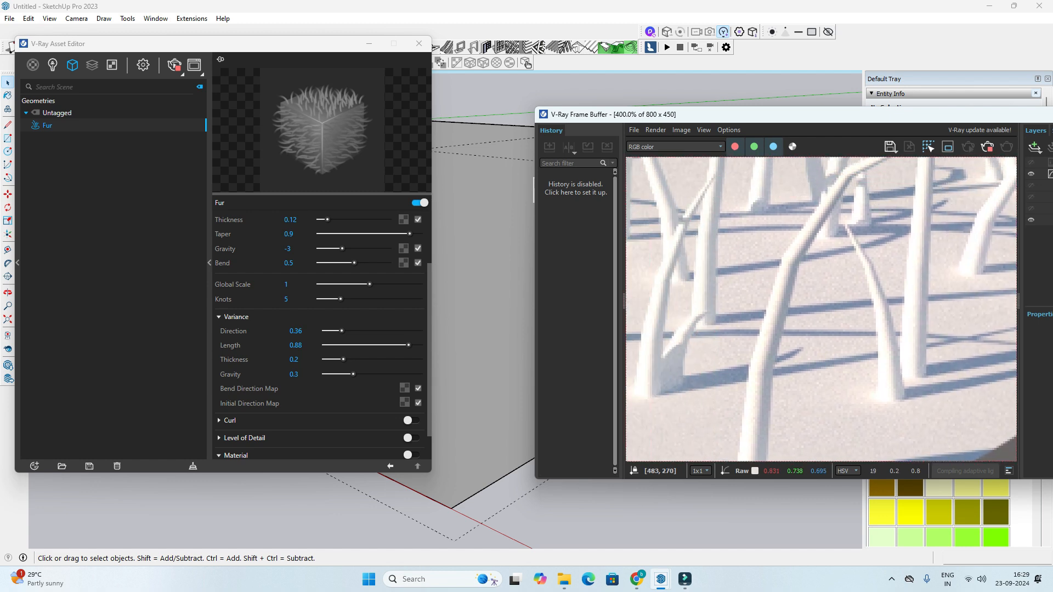
scroll(712, 307, "down", 2)
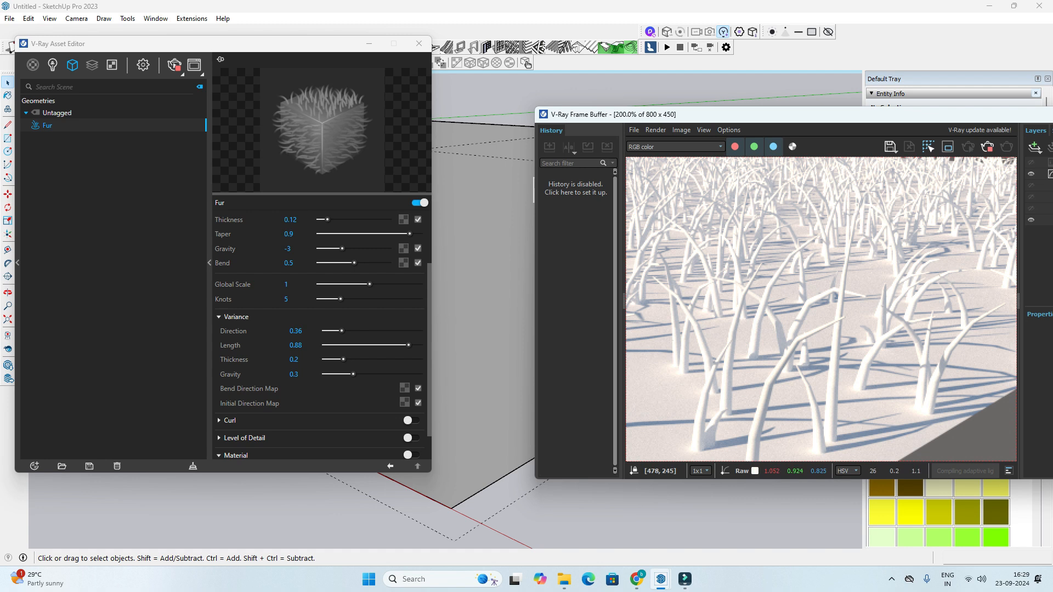
scroll(867, 265, "down", 1)
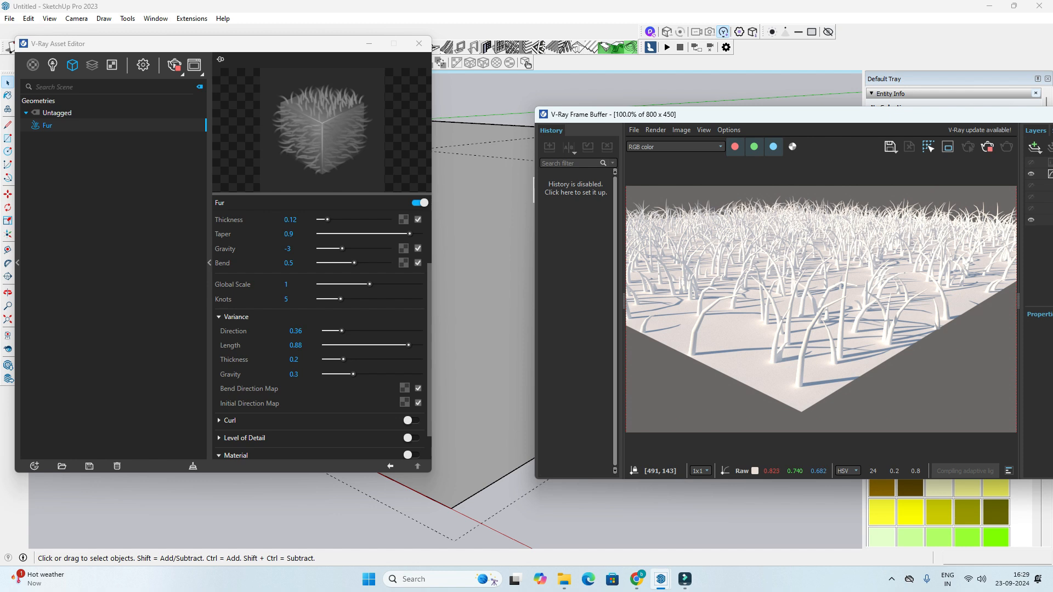
Step: Set the Variance Length to 0.24 and try Variance Thickness values of 0 and 0.93
left_click_drag(408, 345, 344, 345)
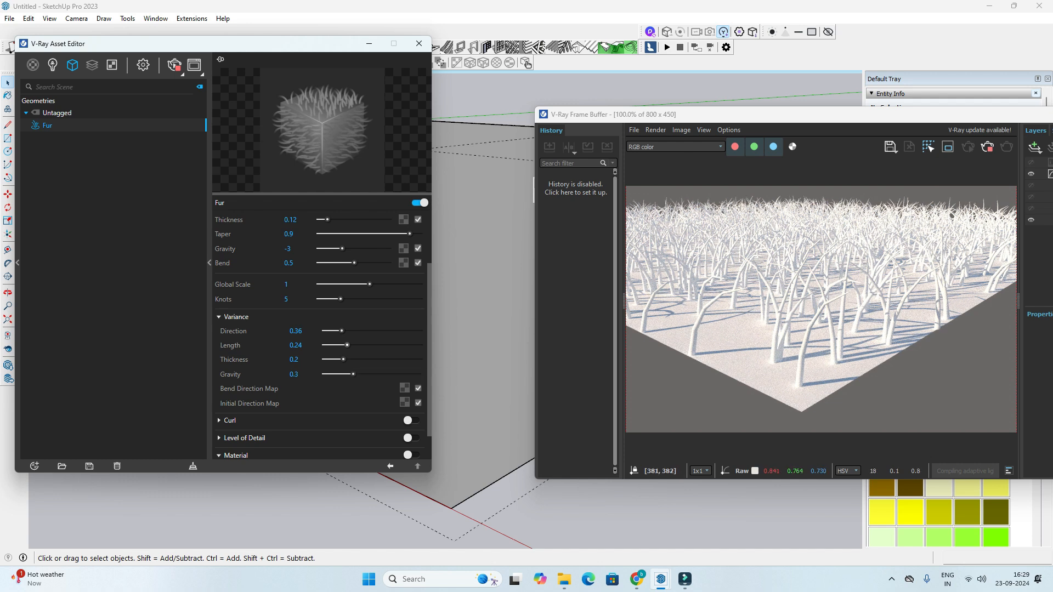
scroll(807, 375, "up", 2)
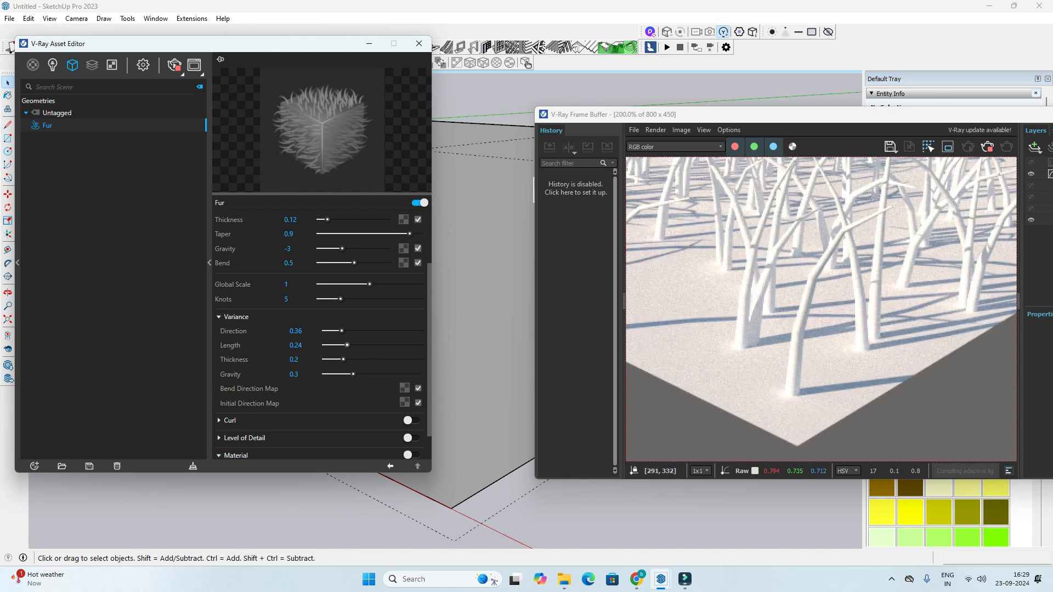
left_click_drag(343, 360, 324, 359)
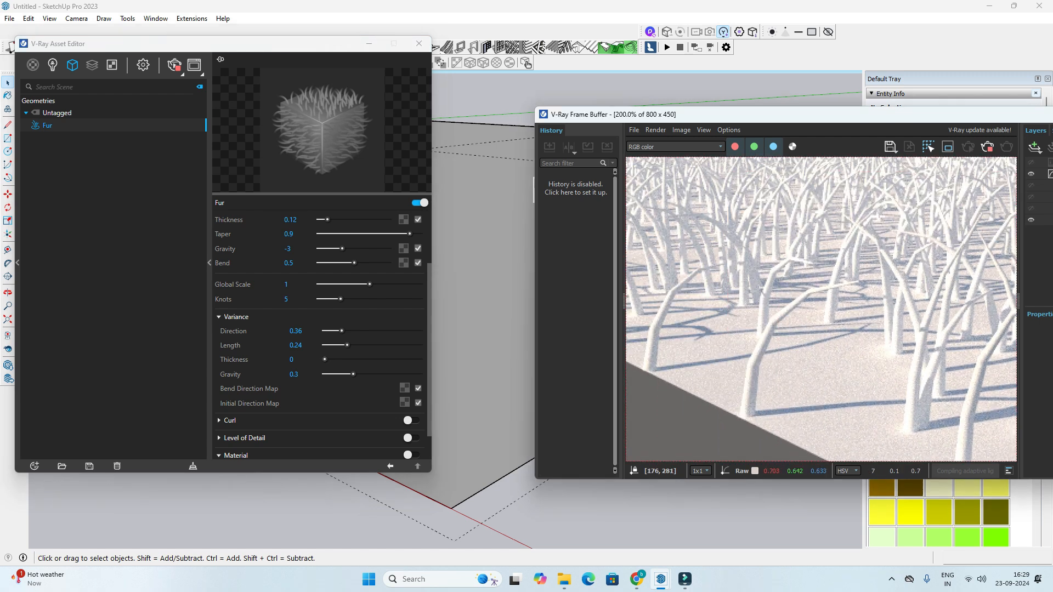
left_click(327, 359)
left_click_drag(326, 359, 413, 359)
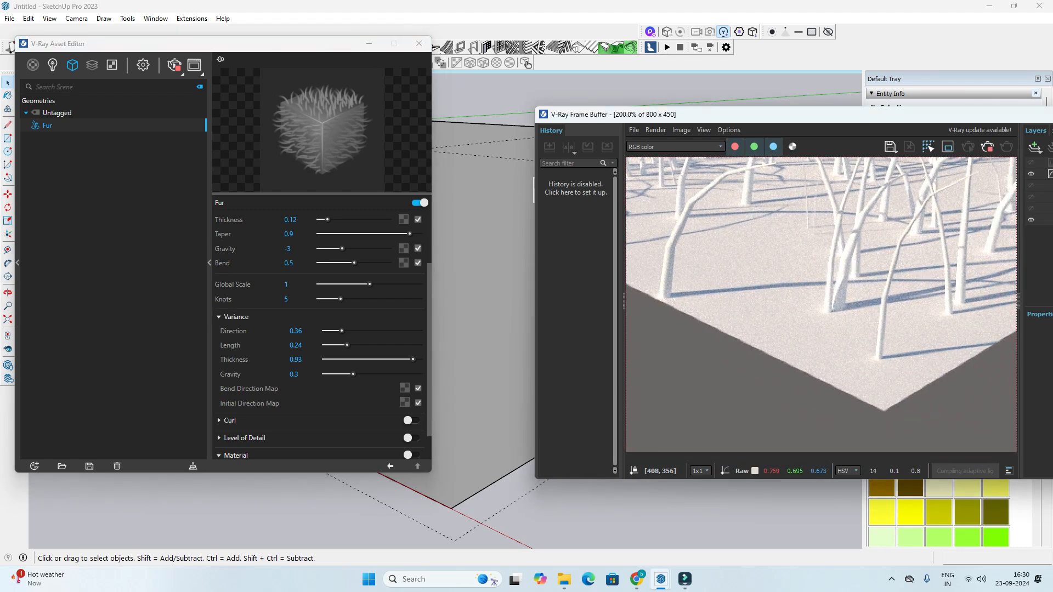
middle_click_drag(1003, 292, 863, 331)
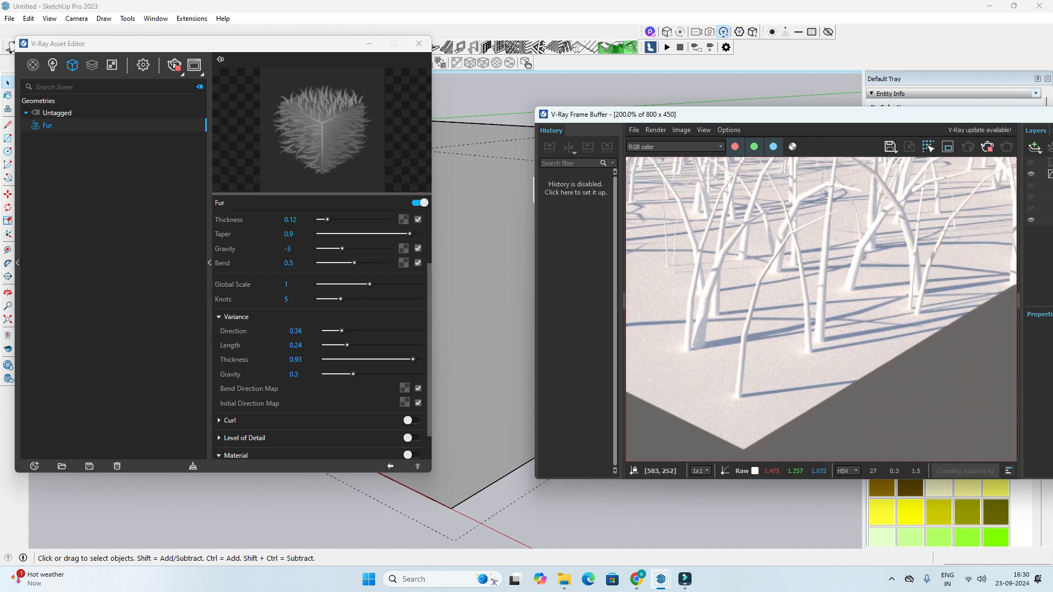
Step: Set the Variance Thickness to 0.24 and the Variance Gravity to 0.53, and view the plane's corner in the render
left_click_drag(413, 360, 375, 374)
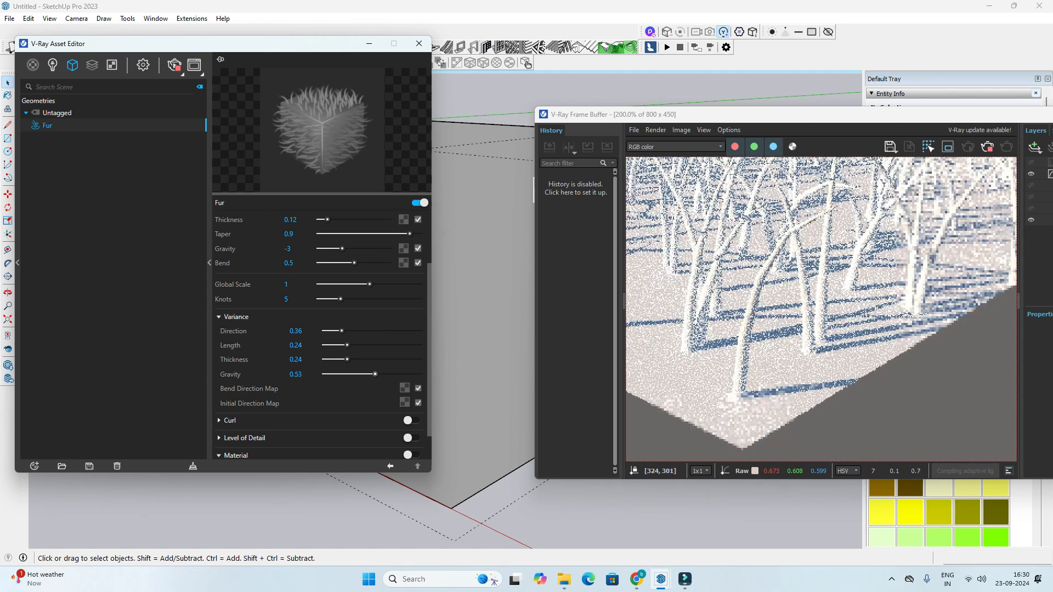
scroll(821, 309, "down", 2)
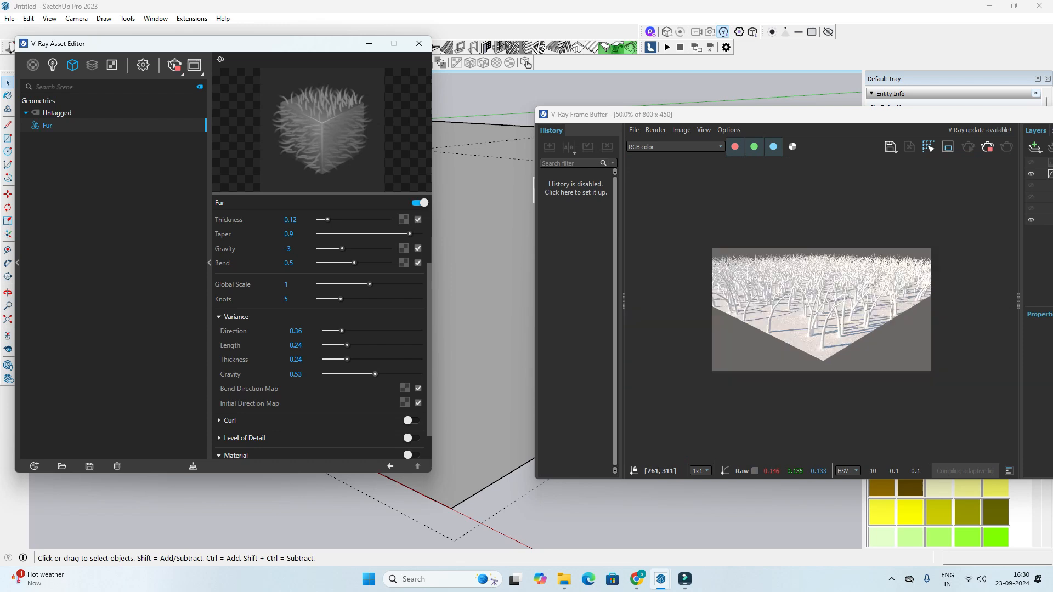
middle_click_drag(483, 280, 484, 314)
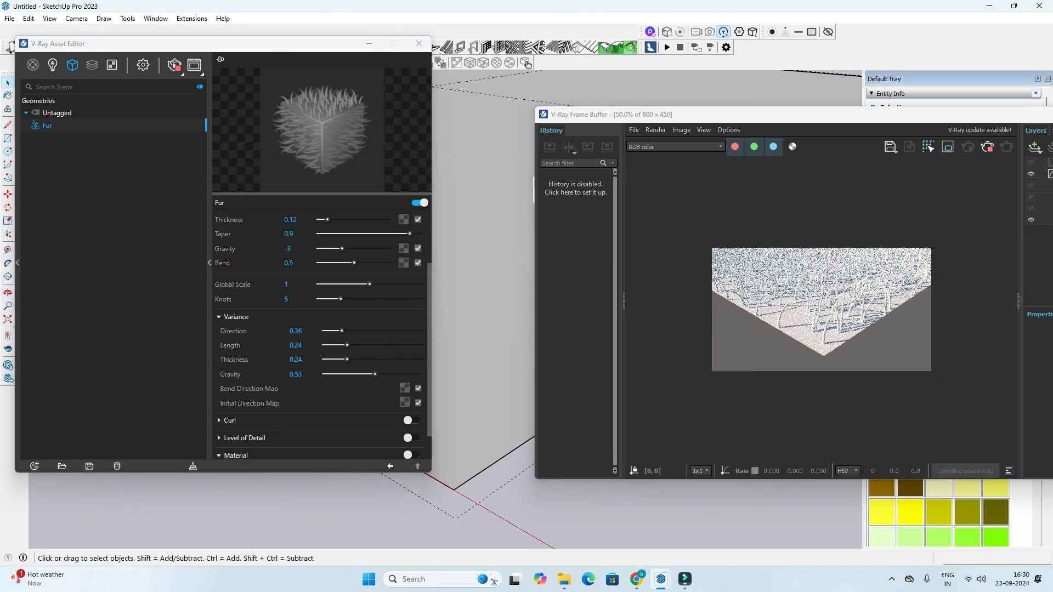
scroll(760, 318, "up", 2)
scroll(318, 329, "down", 2)
Step: Enable the fur's Curl with a Number of Curls of 2 and a Curl Radius of 0.4
left_click(229, 387)
scroll(318, 329, "down", 2)
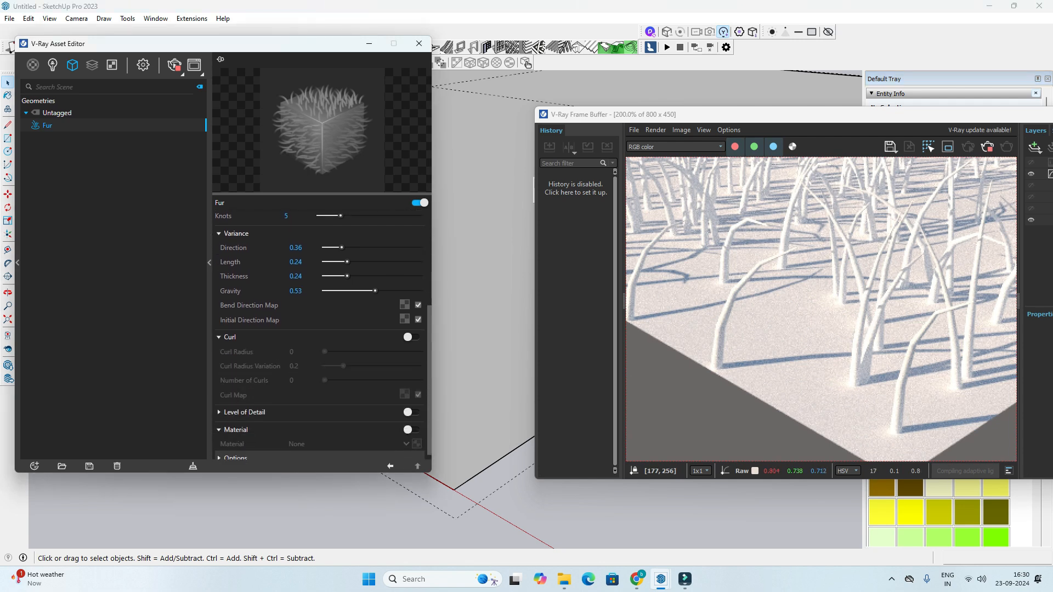
scroll(848, 326, "down", 1)
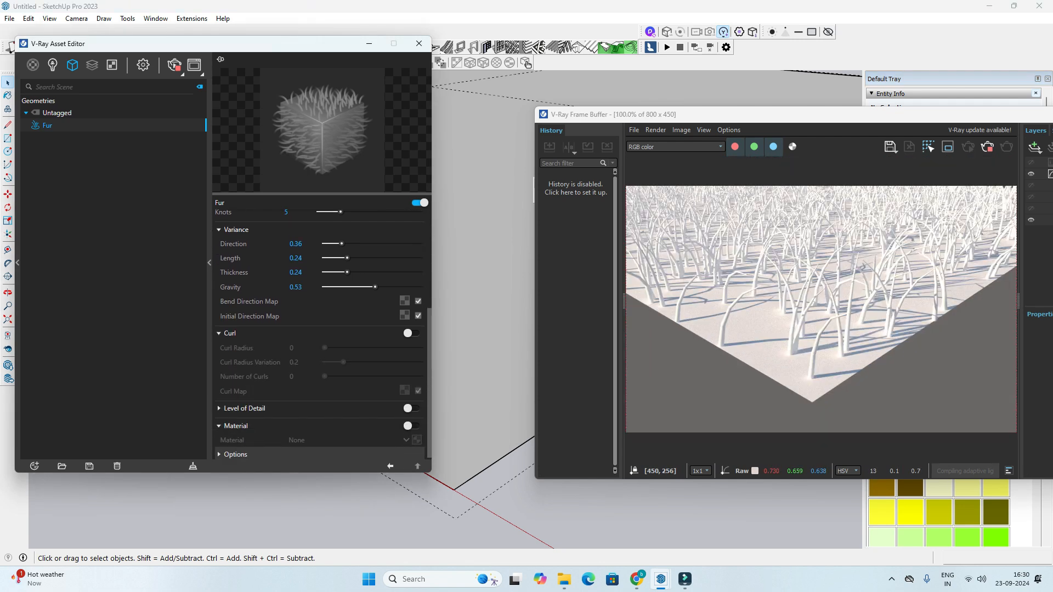
scroll(848, 326, "up", 1)
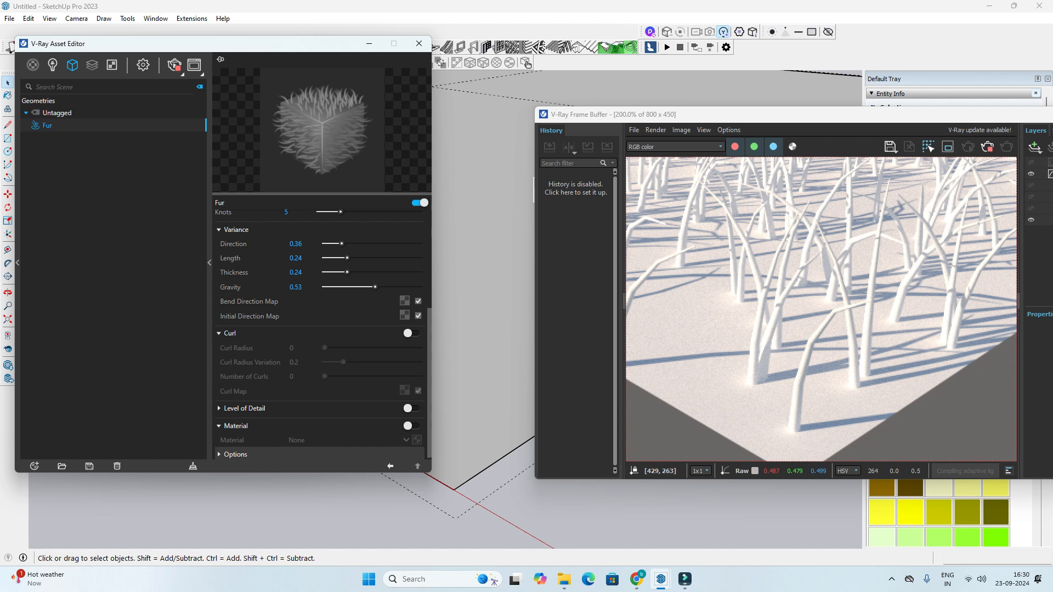
left_click(408, 333)
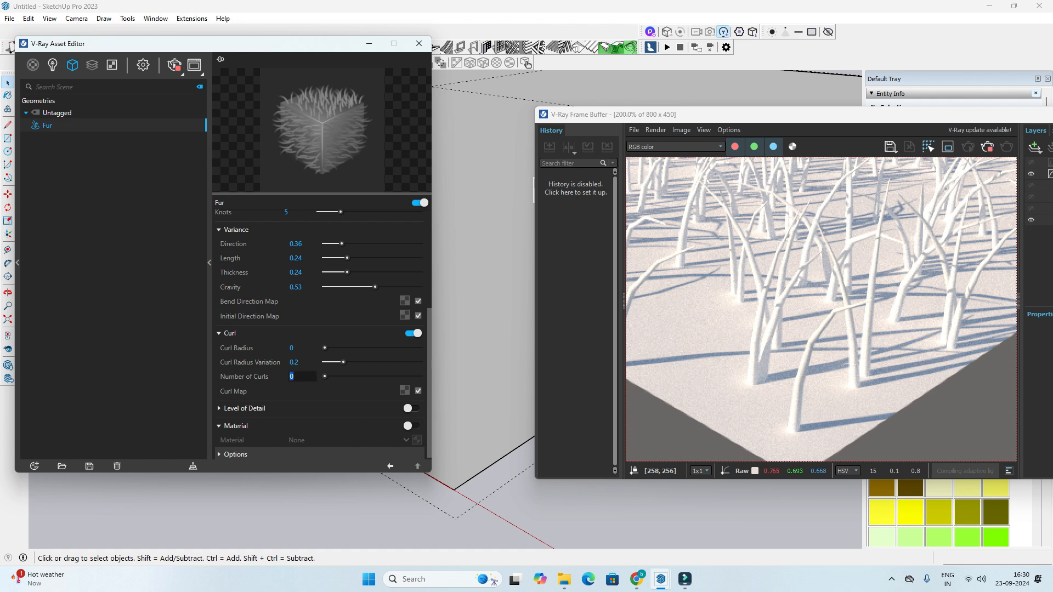
type("2")
key("Return")
left_click_drag(325, 347, 362, 348)
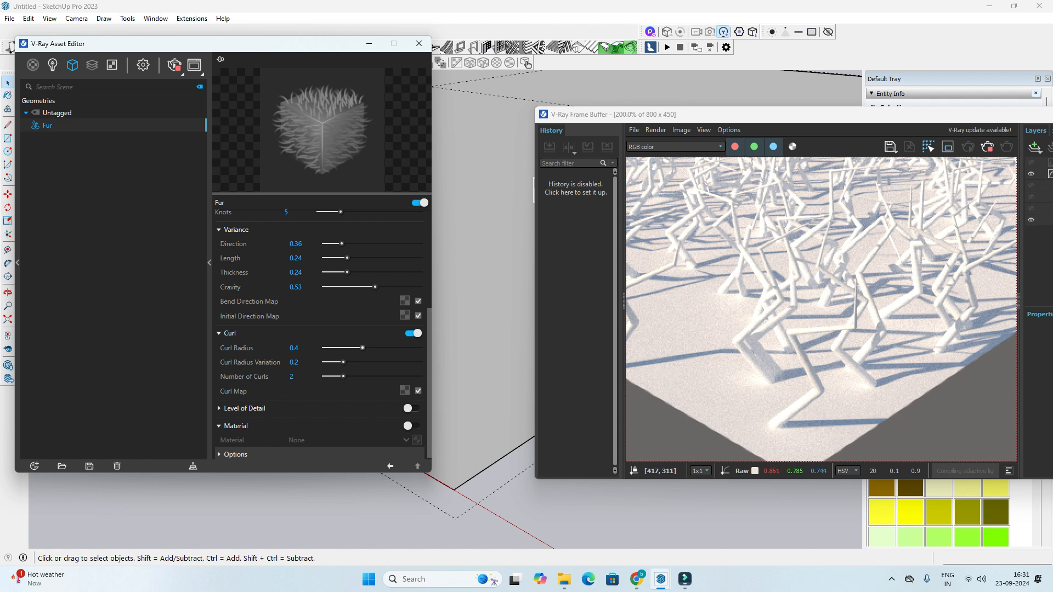
Step: Raise the fur's Knots to 12 and view the strands near the plane's corner
scroll(318, 329, "up", 2)
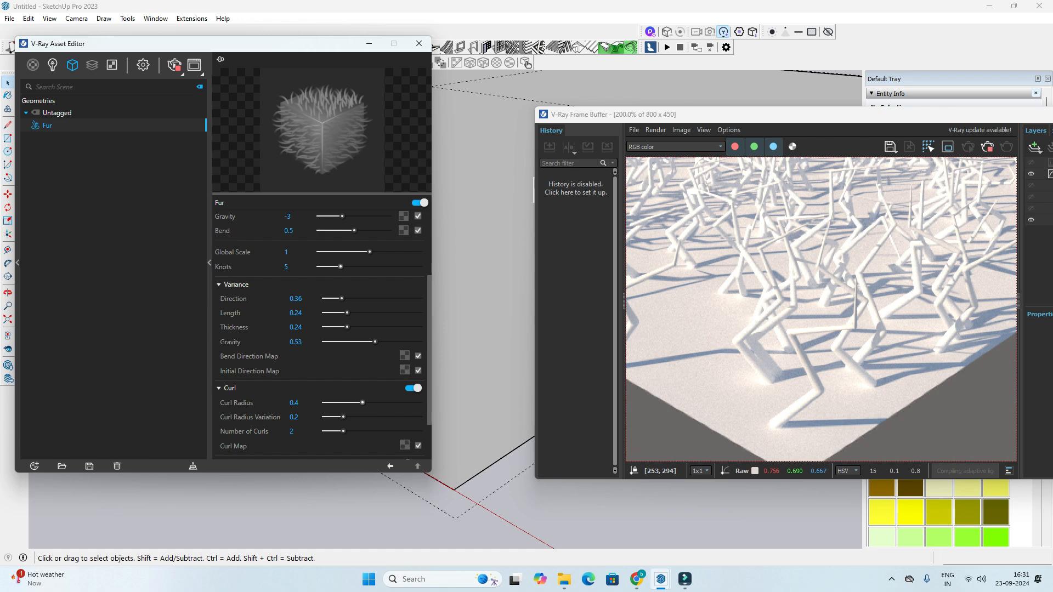
left_click_drag(340, 266, 405, 266)
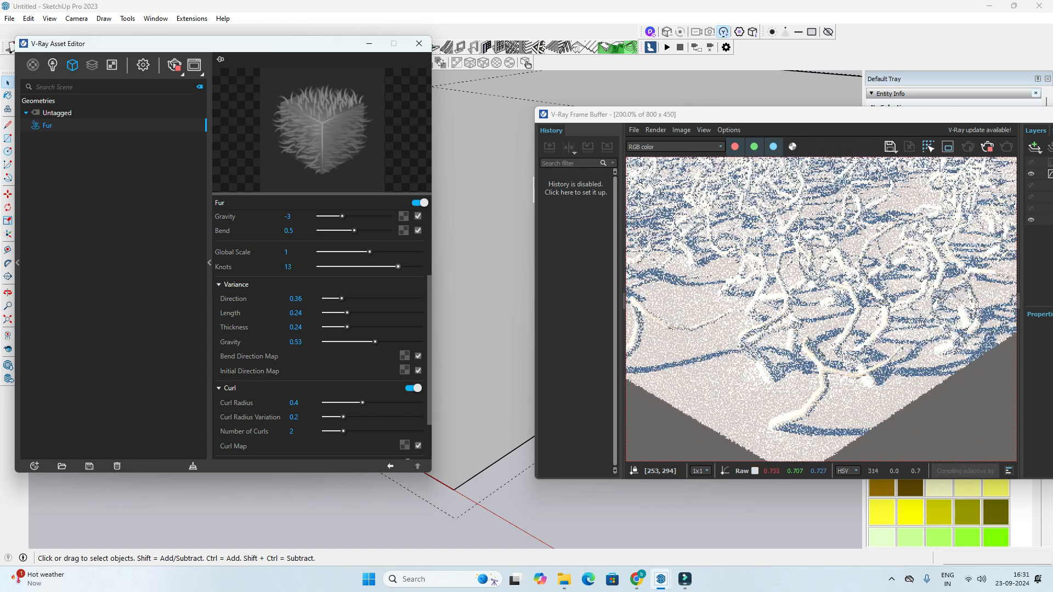
left_click_drag(405, 267, 391, 267)
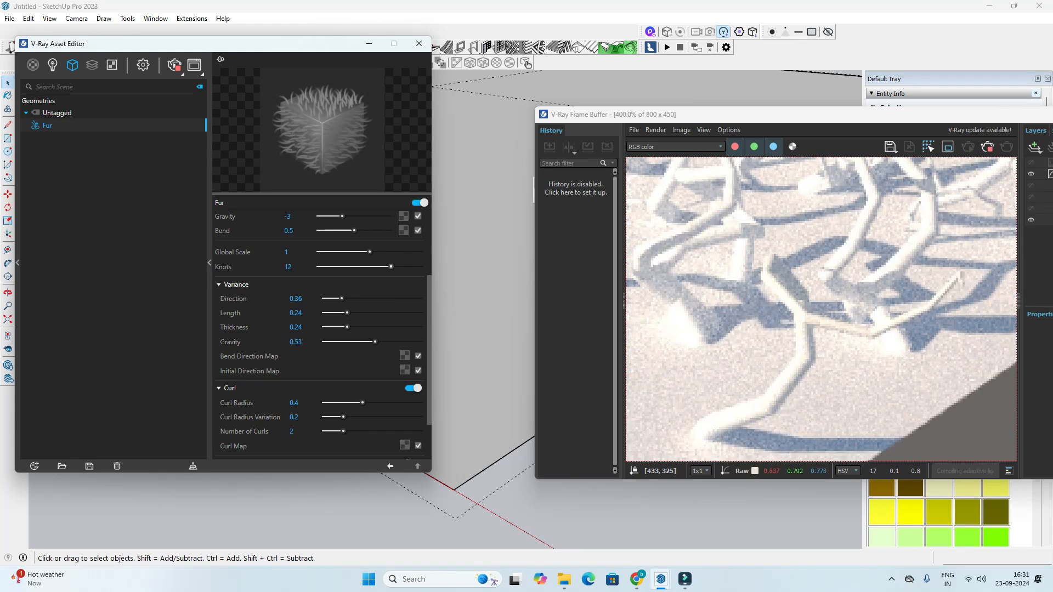
mouse_move(483, 384)
middle_mouse_down()
mouse_move(483, 329)
mouse_move(482, 361)
middle_mouse_up()
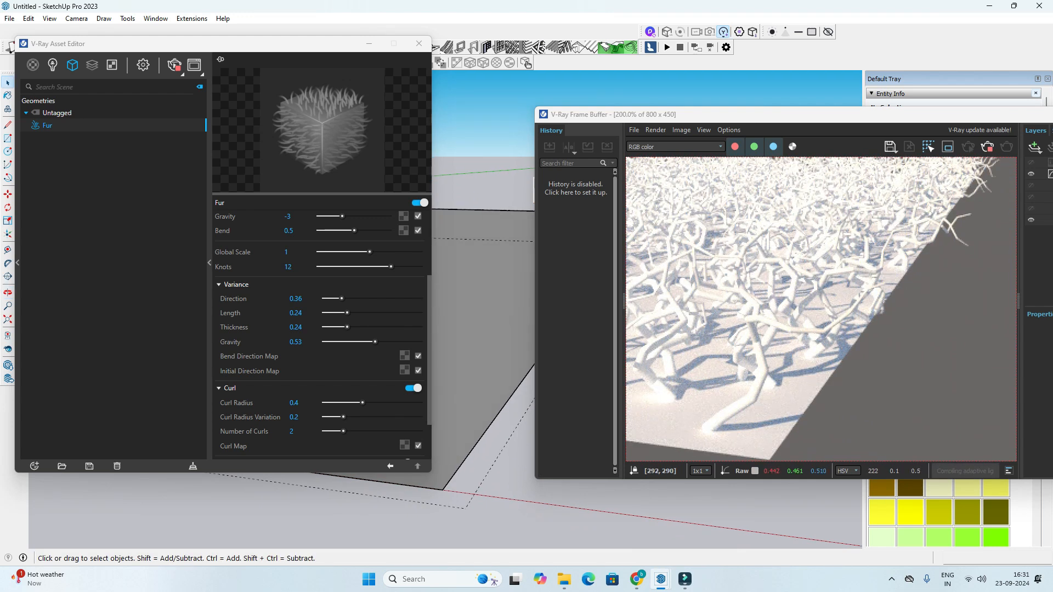
Step: Try a Number of Curls of 1 and examine the strands across the plane in the render
left_click_drag(343, 431, 334, 431)
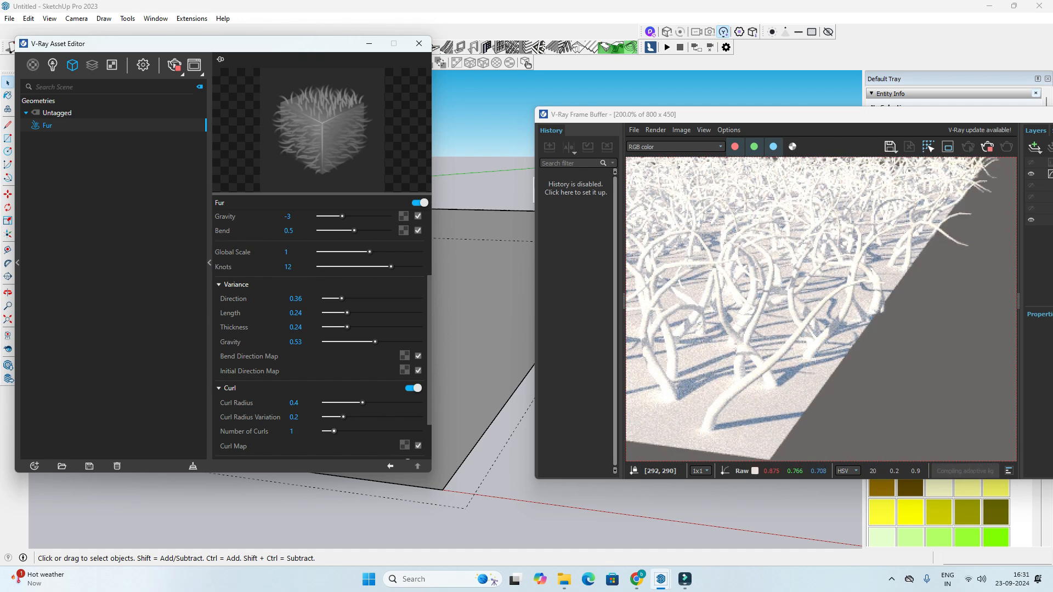
middle_click_drag(501, 346, 433, 352)
scroll(833, 336, "down", 1)
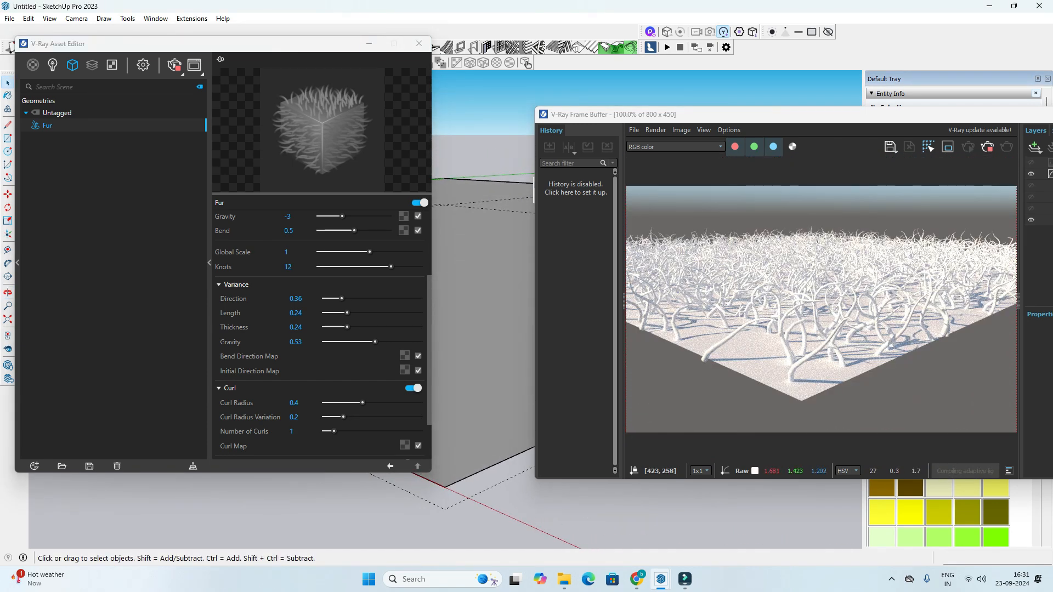
scroll(833, 335, "up", 1)
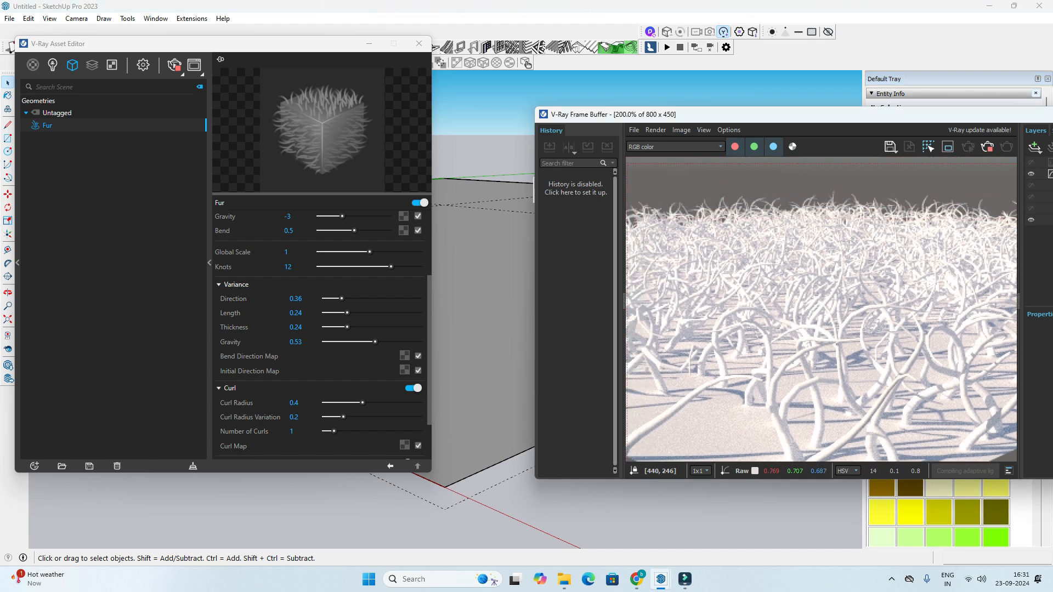
scroll(833, 327, "down", 1)
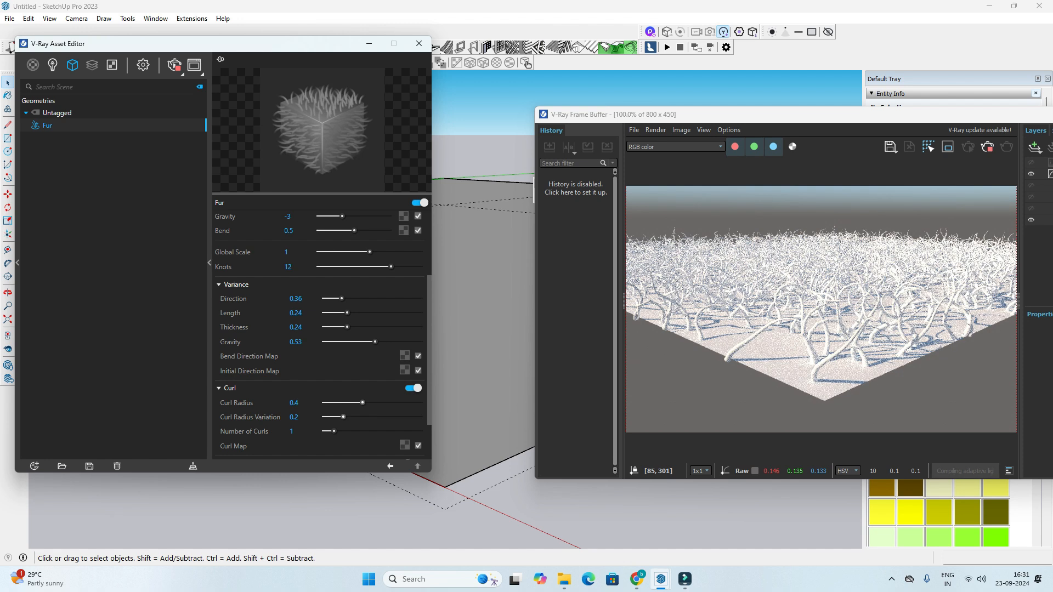
Step: Set the Curl Radius Variation to 0.77, with 3.5 curls and 16 Knots, and view the plane's corner
left_click_drag(337, 417, 357, 431)
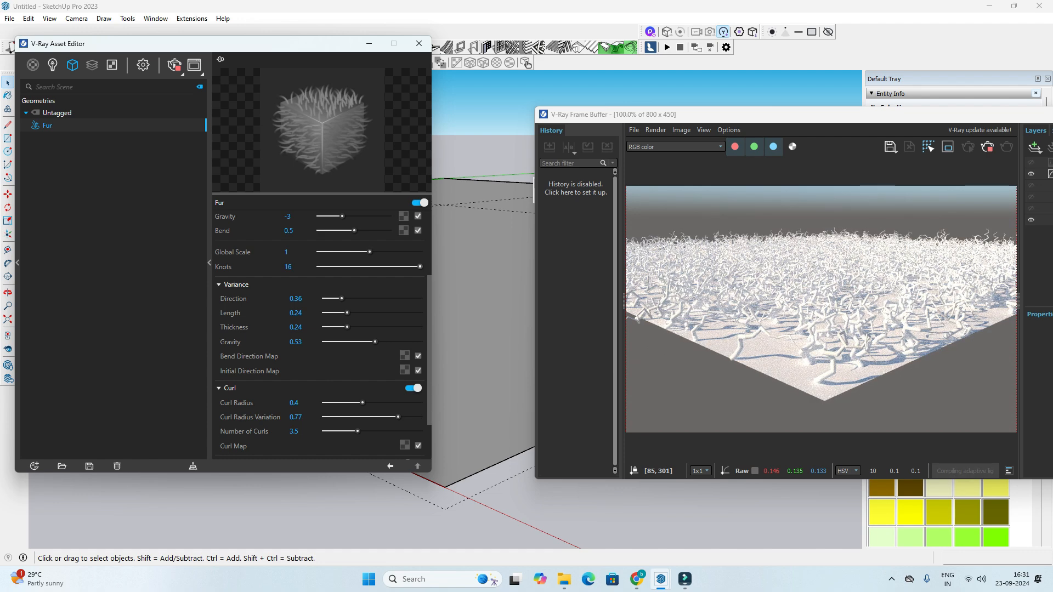
middle_click_drag(482, 334, 482, 378)
scroll(477, 428, "up", 5)
scroll(755, 414, "down", 2)
scroll(755, 414, "up", 2)
scroll(501, 490, "down", 2)
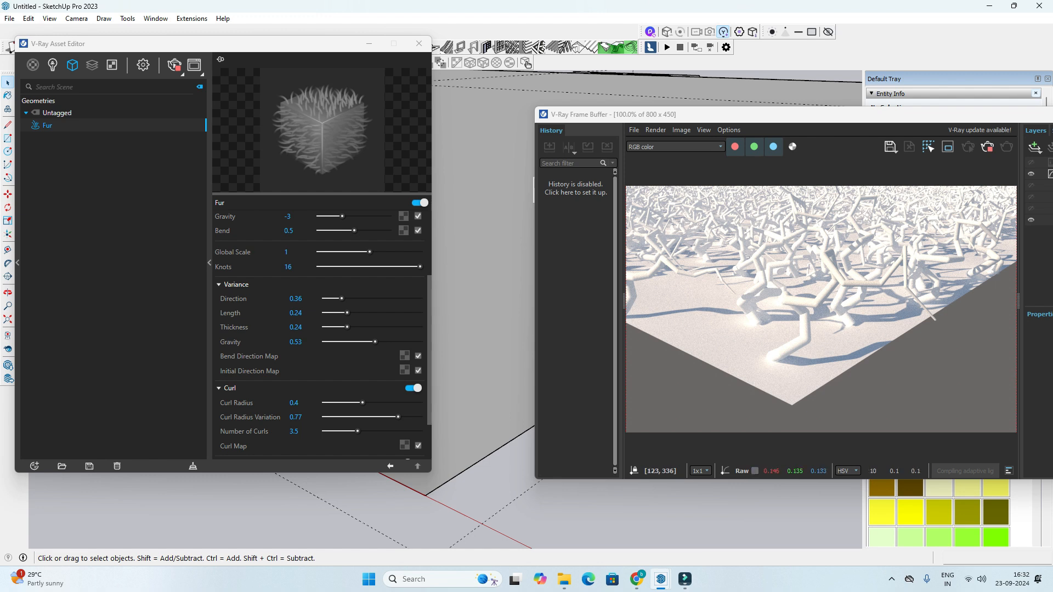
Step: Set the fur's Number of Curls to 4
left_click(297, 431)
type("4")
key("Return")
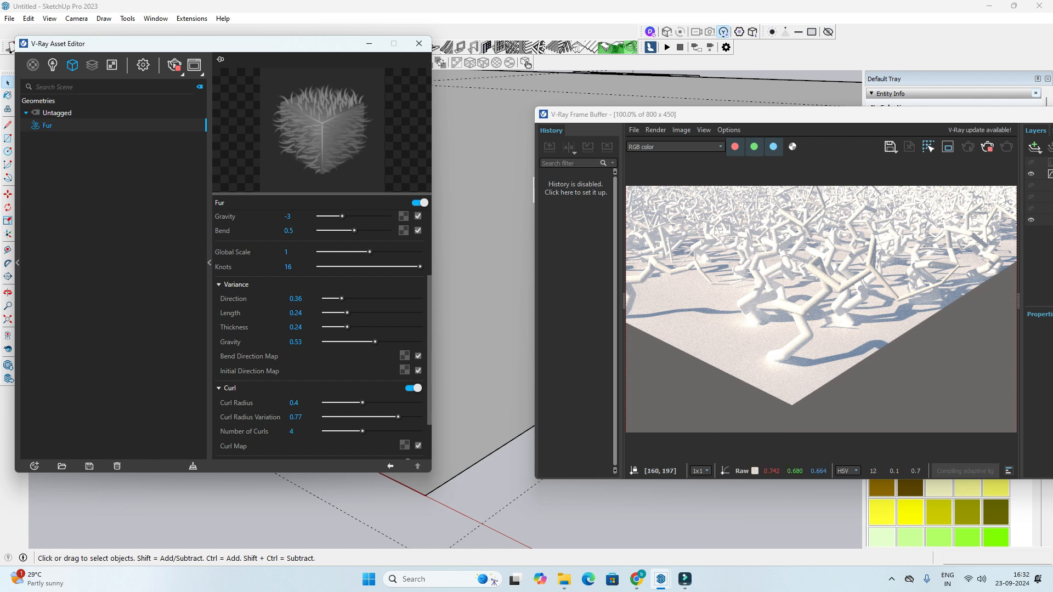
Step: Reduce the fur's Count (Area) to 0.1 and view individual strands near the plane's corner
scroll(322, 335, "up", 3)
left_click(297, 247)
type("0.1")
key("Return")
mouse_move(482, 307)
middle_mouse_down()
mouse_move(485, 235)
mouse_move(476, 302)
mouse_move(515, 258)
mouse_move(493, 260)
mouse_move(545, 320)
middle_mouse_up()
scroll(480, 428, "down", 4)
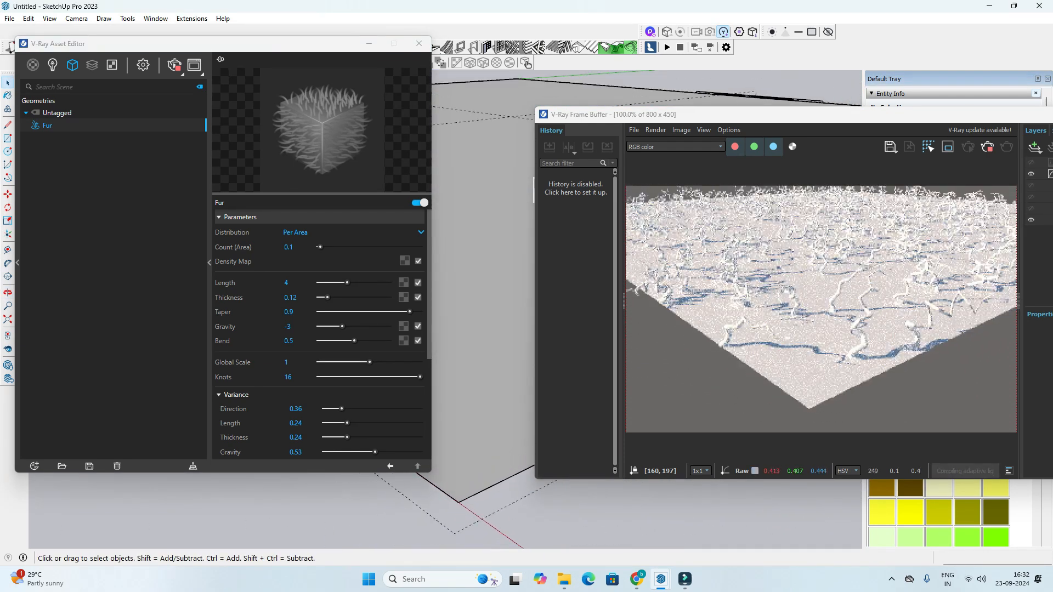
middle_click_drag(480, 428, 486, 467)
scroll(770, 336, "up", 2)
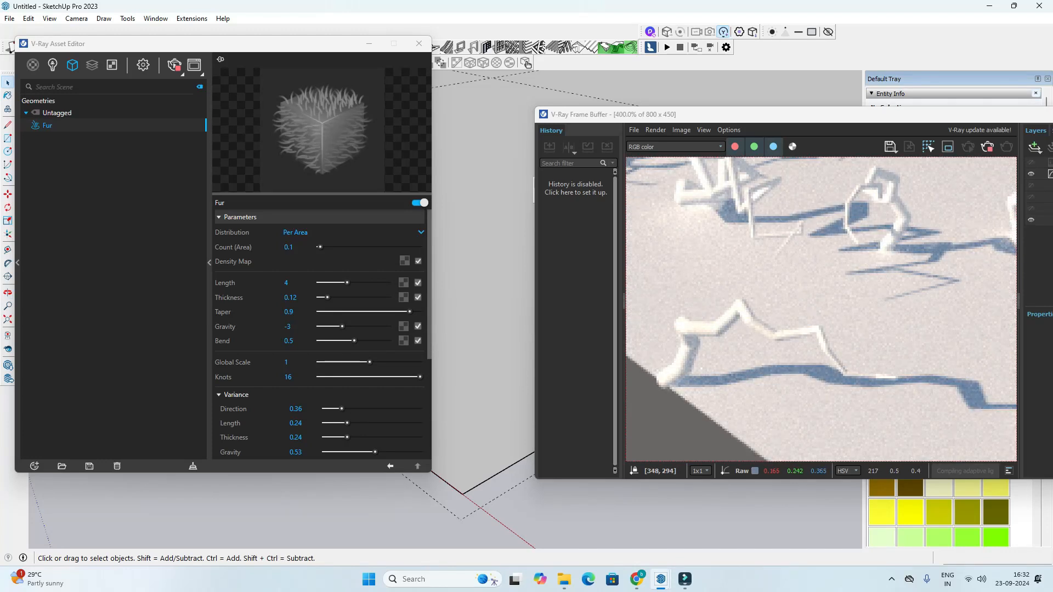
Step: Set the Number of Curls to 2 and view the strands from a low angle
scroll(318, 329, "down", 5)
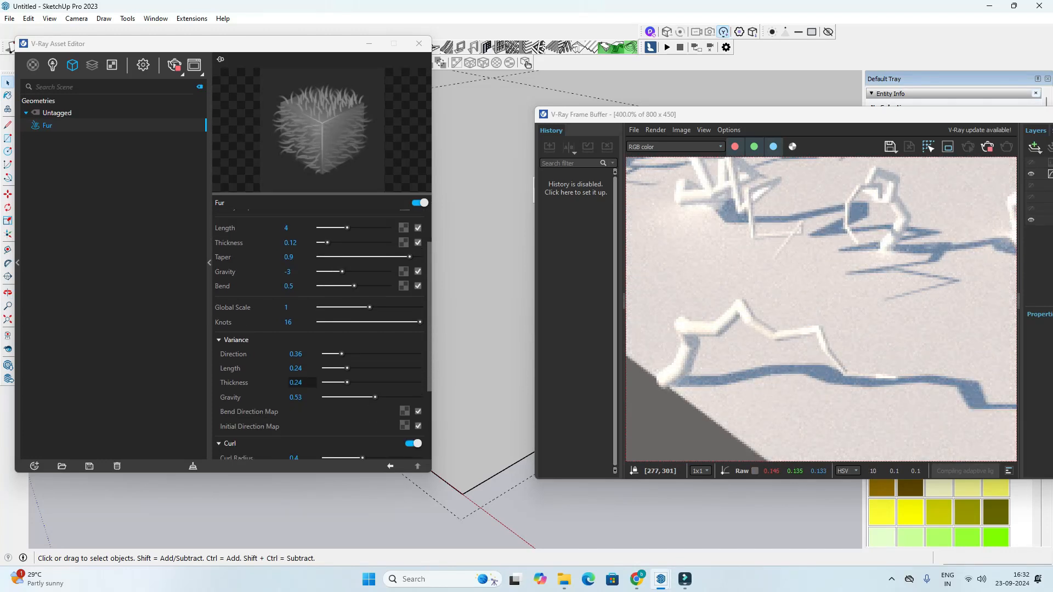
left_click(291, 374)
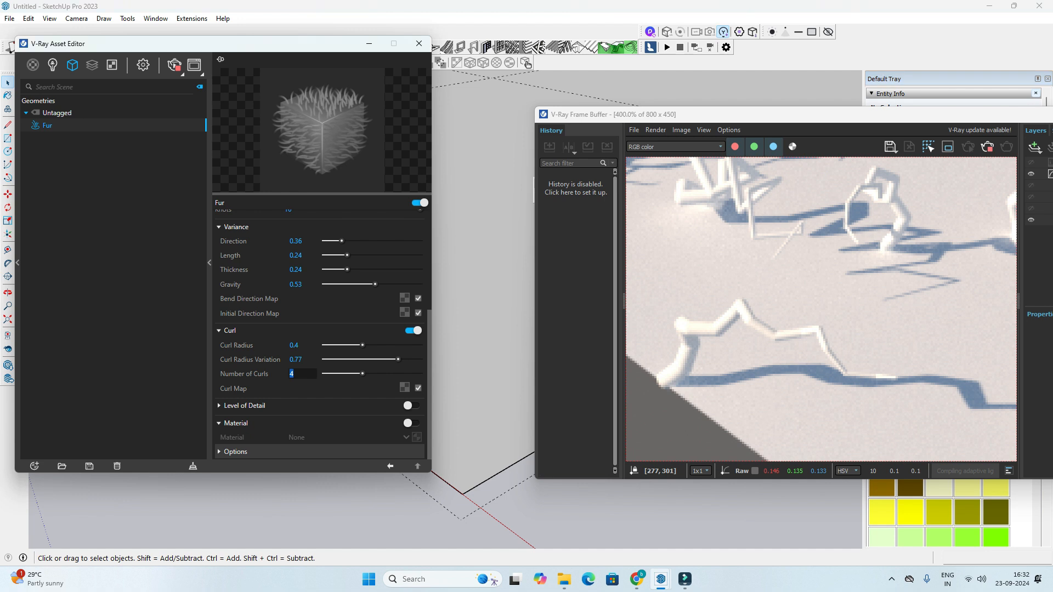
type("2")
key("Return")
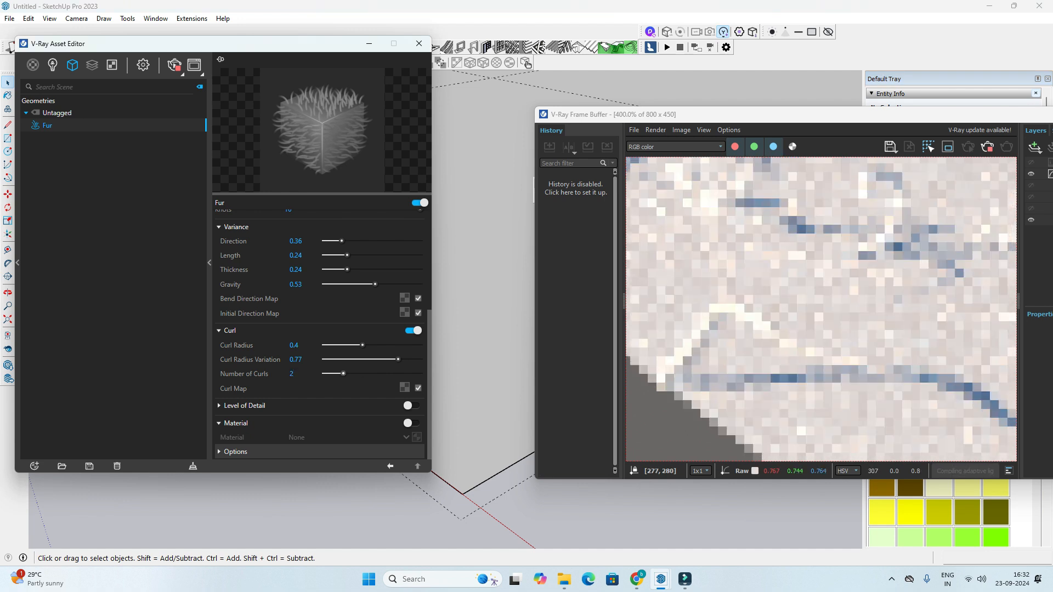
middle_click_drag(482, 416, 484, 307)
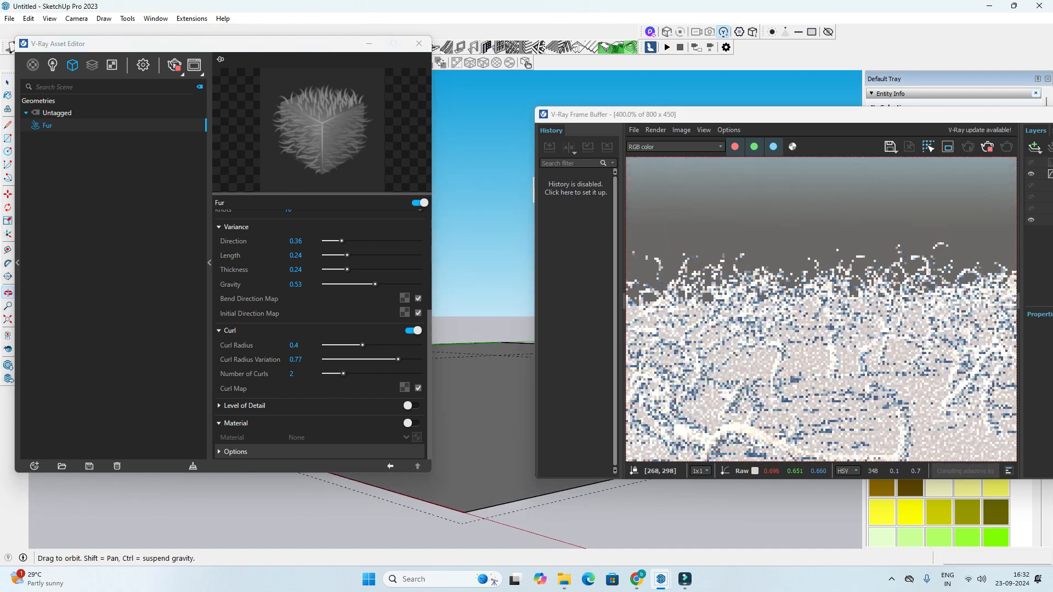
scroll(483, 307, "down", 3)
scroll(487, 350, "up", 4)
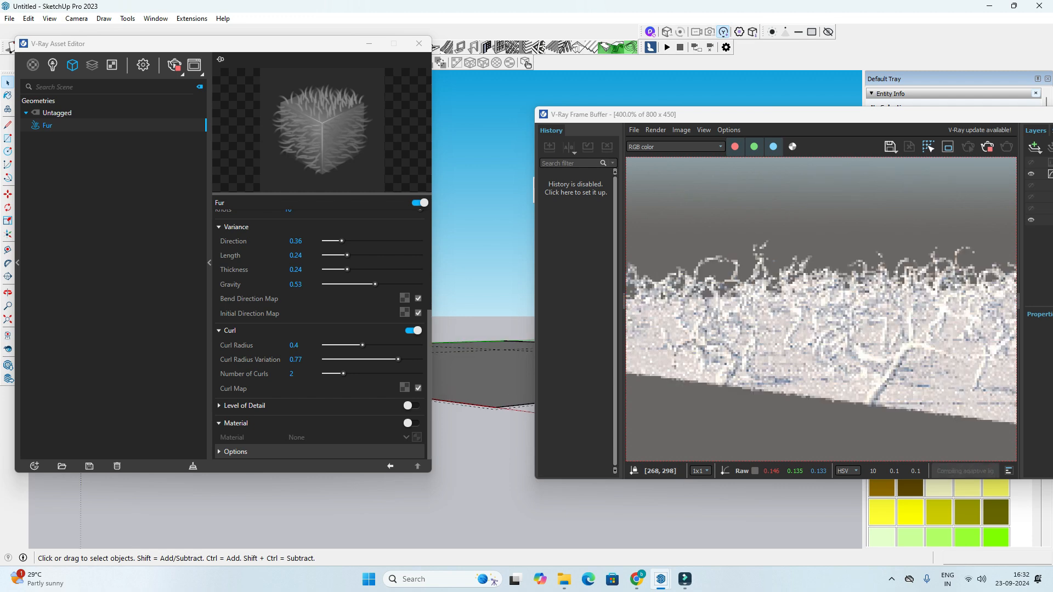
Step: Disable the fur's Curl and view the strands around the plane's corner in the render
left_click(412, 331)
middle_click_drag(482, 351, 484, 384)
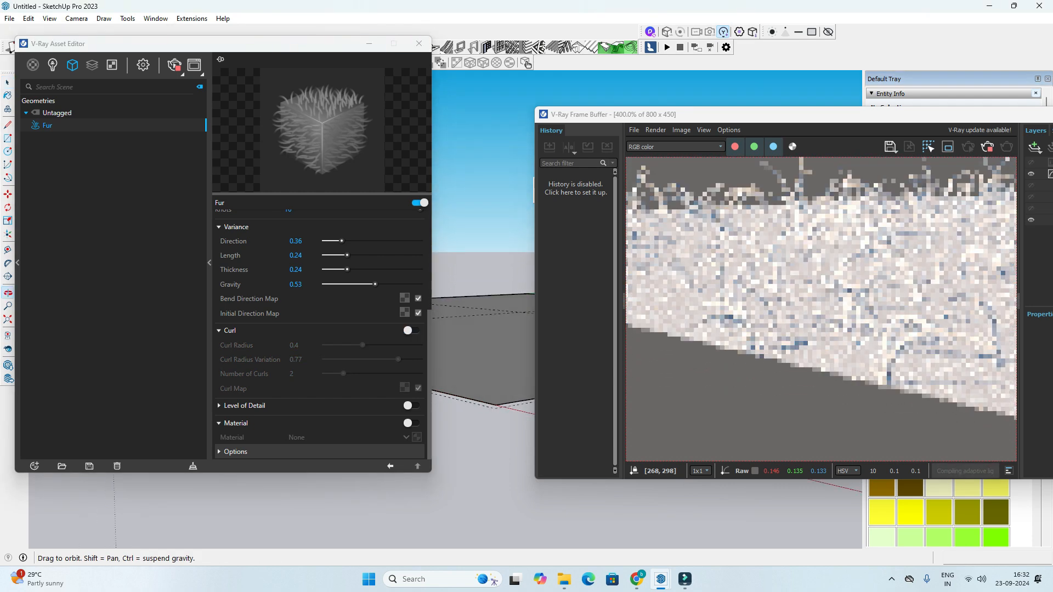
scroll(483, 378, "up", 5)
scroll(482, 372, "down", 1)
middle_click_drag(483, 362, 478, 397)
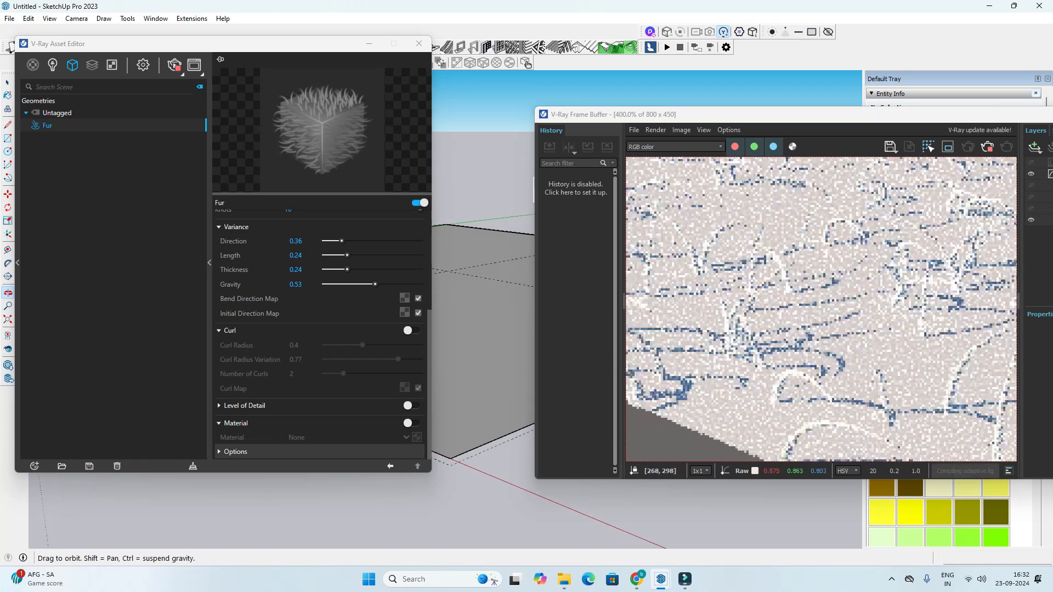
scroll(483, 340, "up", 3)
double_click(647, 380)
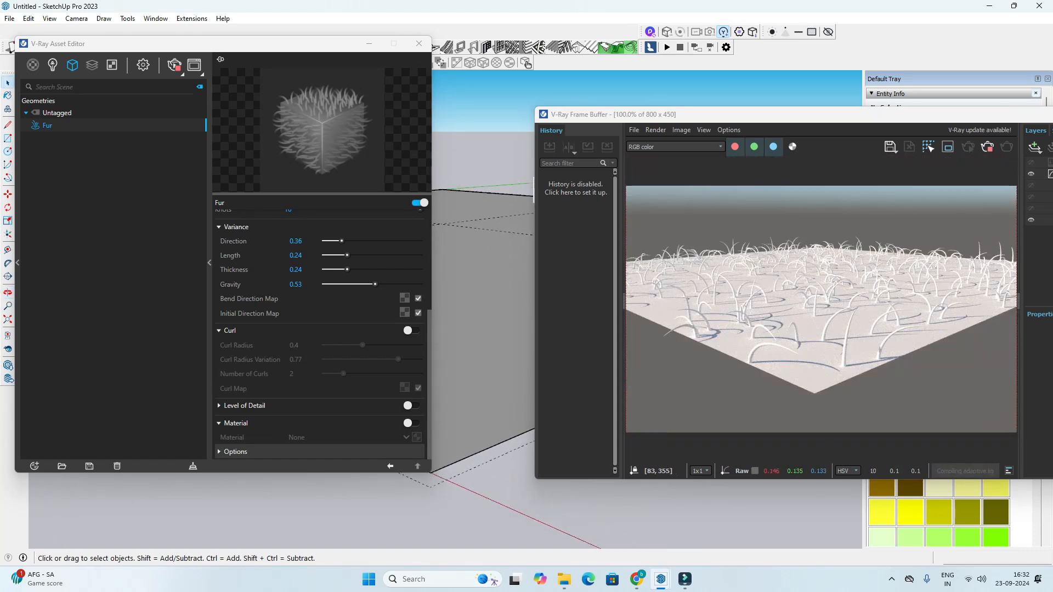
Step: Set the fur's Knots to 8 and its Count (Area) to 0.6
scroll(318, 335, "up", 5)
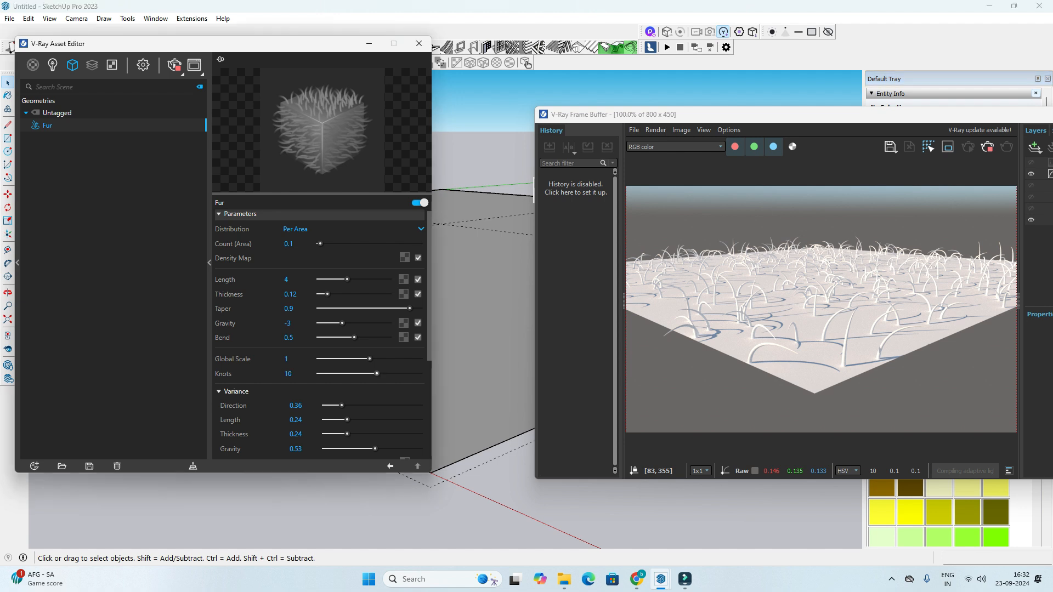
left_click_drag(355, 373, 363, 374)
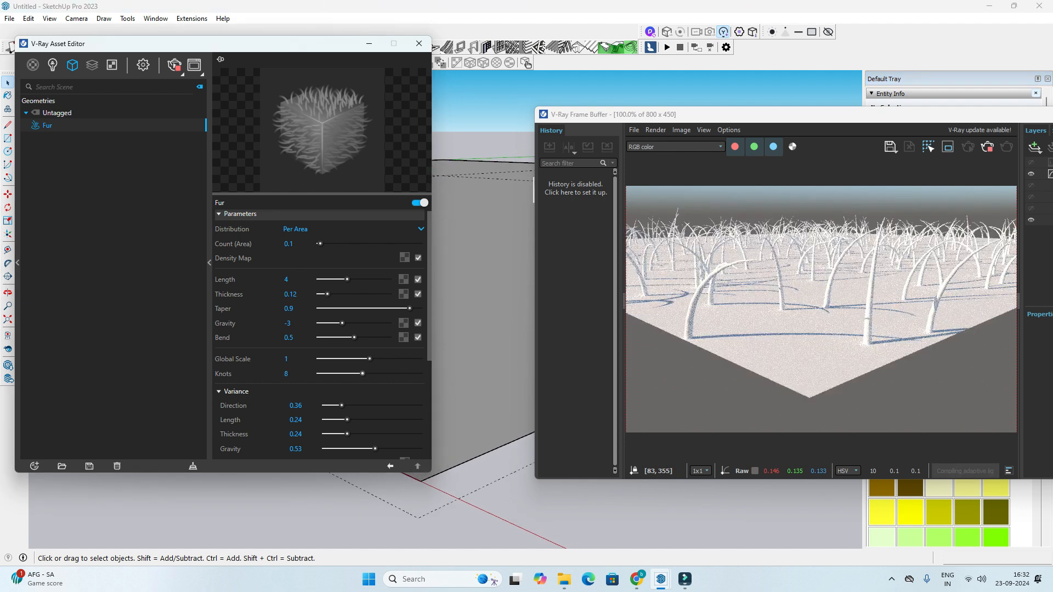
type("0.6")
key("Return")
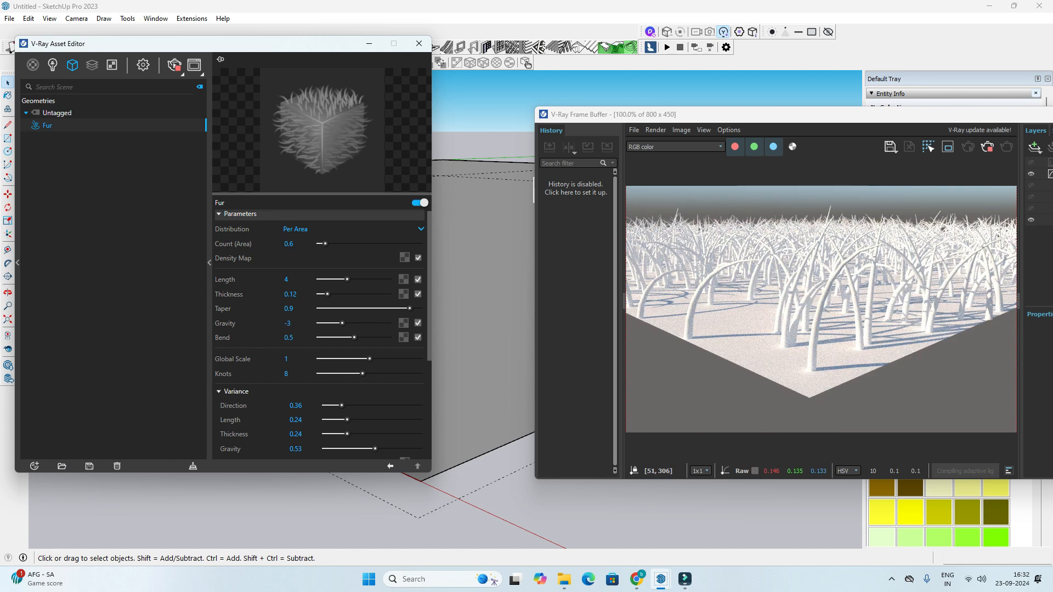
Step: Enable the fur's Level of Detail and try a Start Distance of 630
scroll(321, 335, "down", 3)
scroll(321, 334, "down", 2)
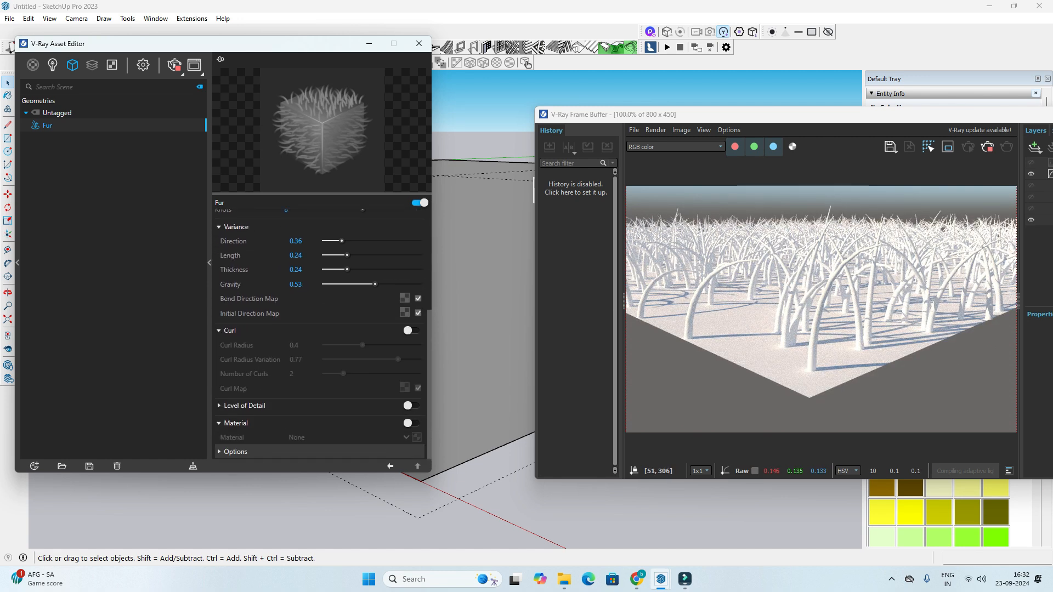
left_click(219, 406)
scroll(321, 334, "down", 1)
left_click(413, 376)
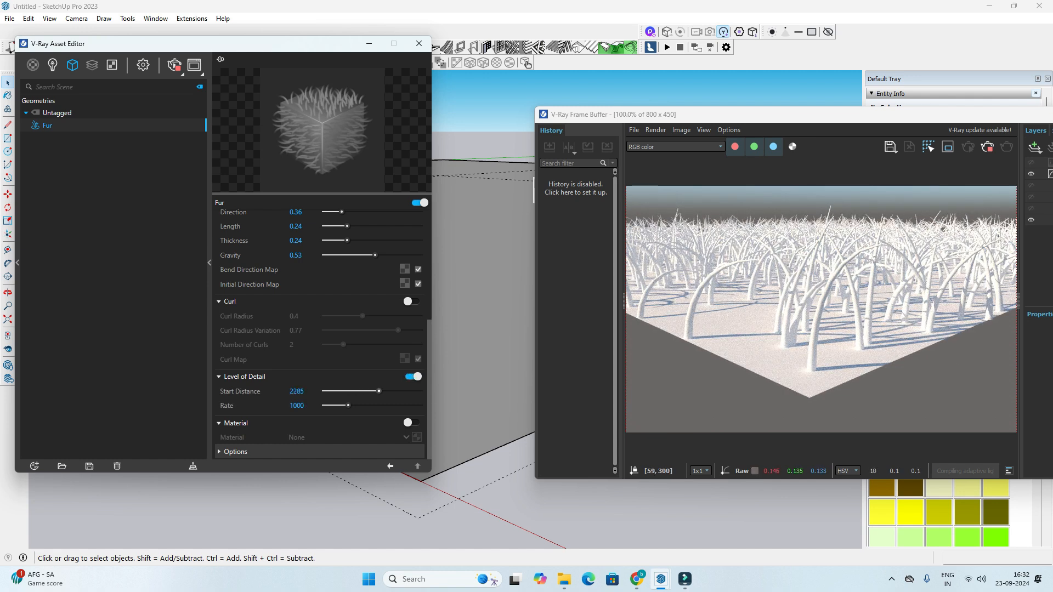
left_click_drag(378, 390, 344, 391)
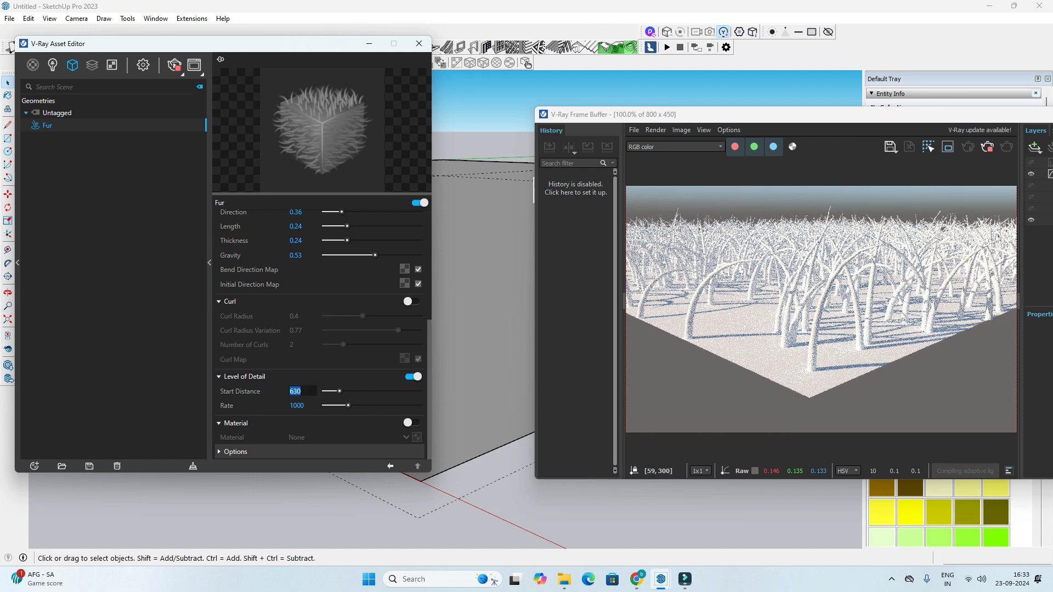
Step: Set the Level of Detail's Start Distance to 1000 and disable Level of Detail
left_click(243, 376)
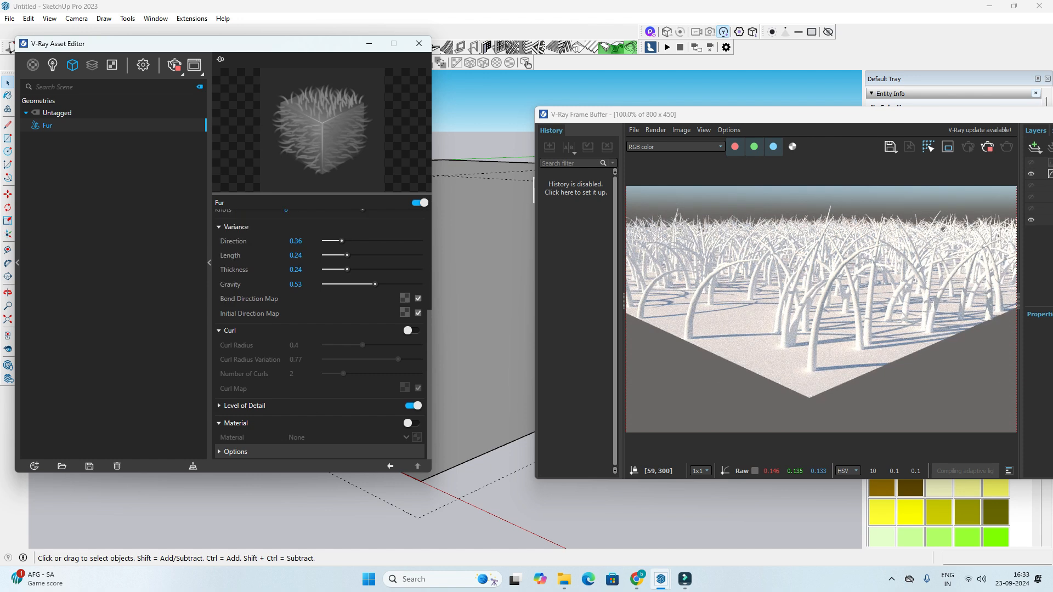
left_click(244, 406)
left_click(295, 420)
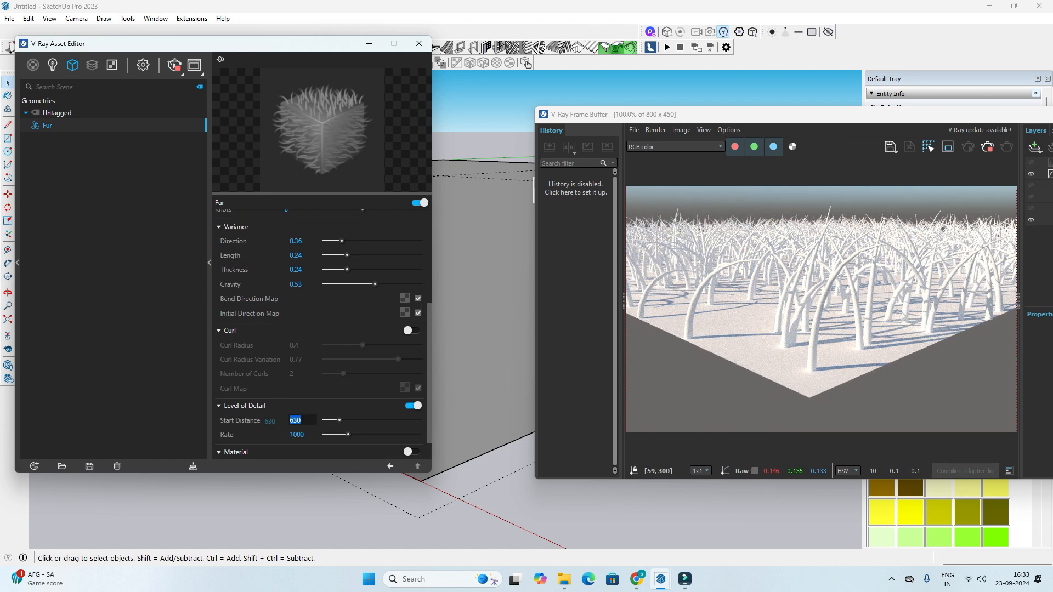
type("1000")
key("Return")
left_click(413, 405)
scroll(413, 405, "down", 1)
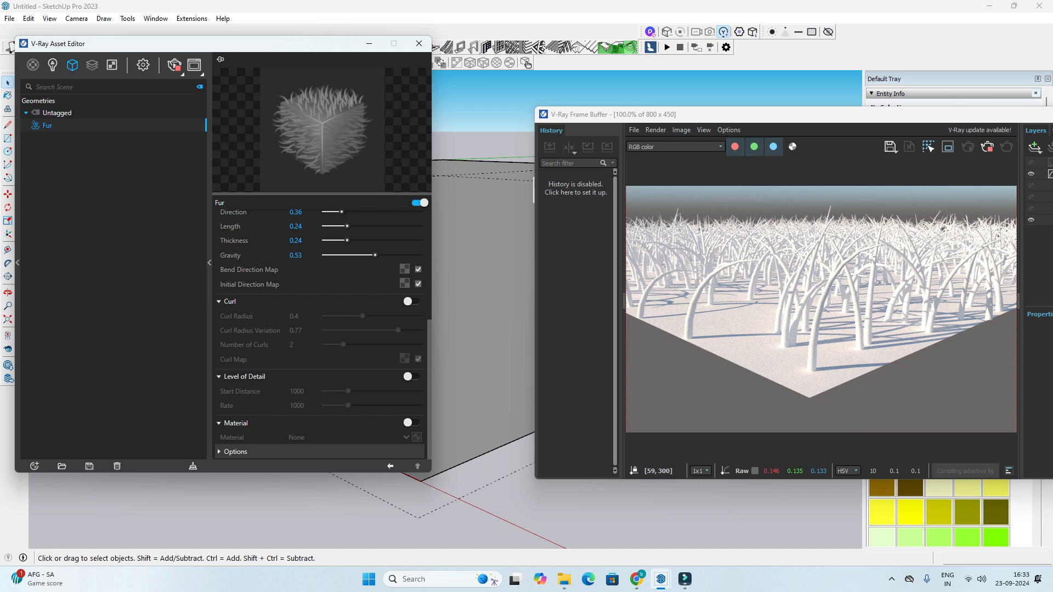
Step: View the whole plane from higher up and increase the fur's Count (Area) to 5
middle_click_drag(482, 328, 482, 367)
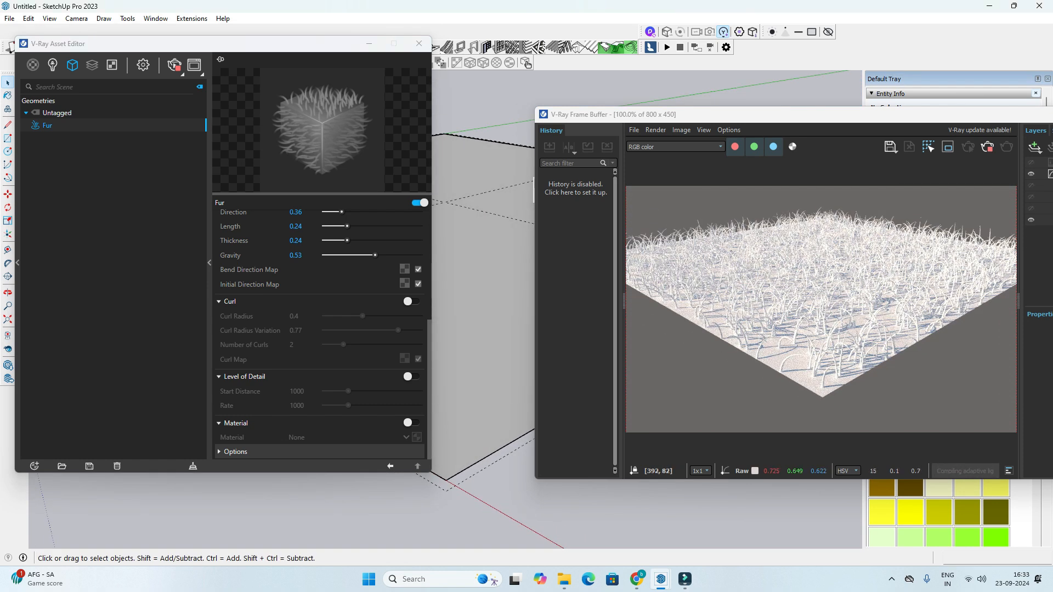
scroll(807, 284, "up", 1)
scroll(318, 329, "up", 7)
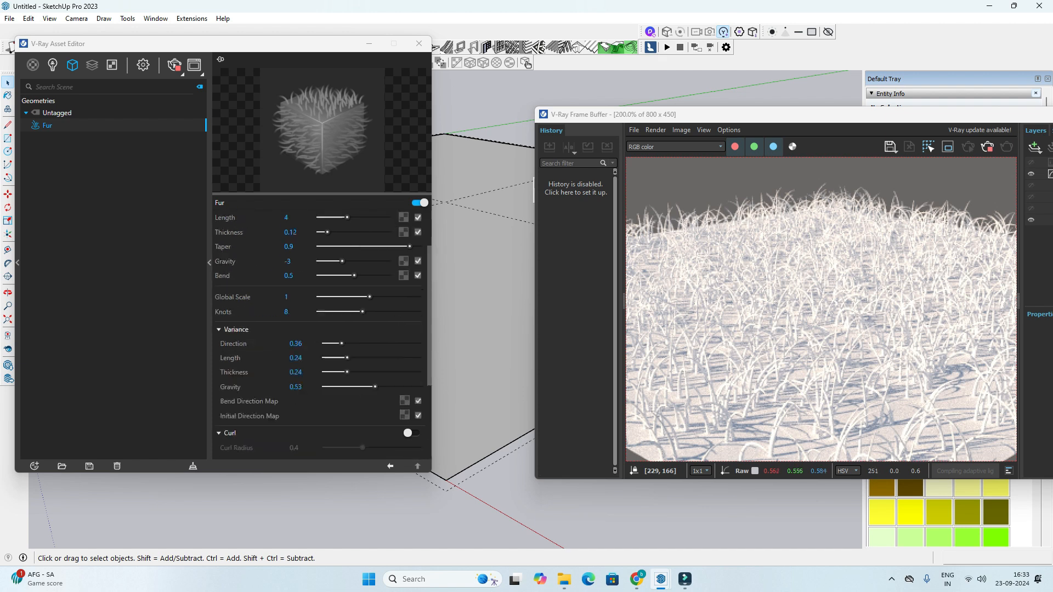
double_click(289, 247)
type("1")
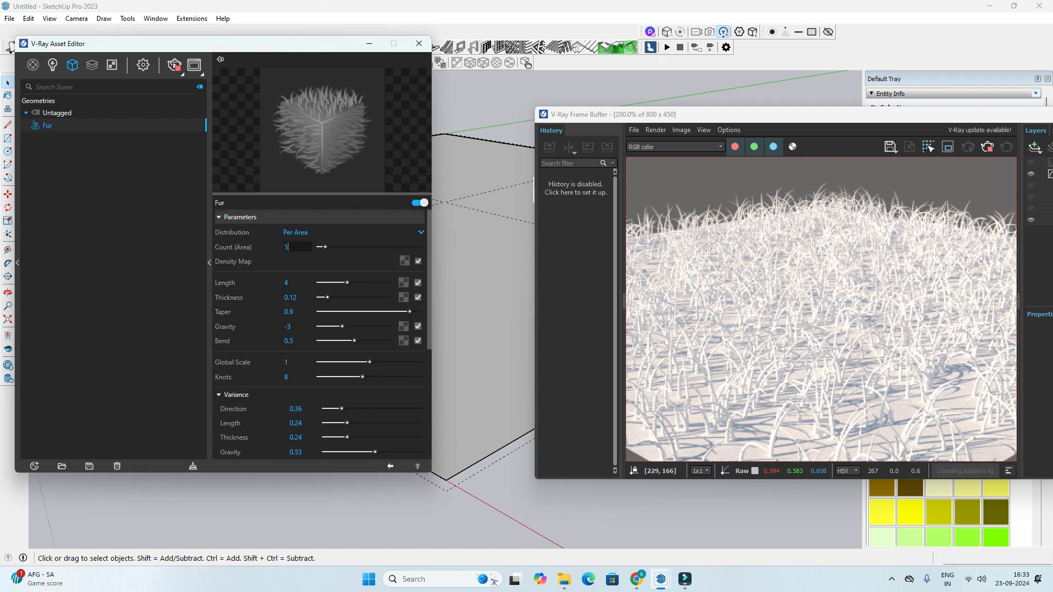
key("Return")
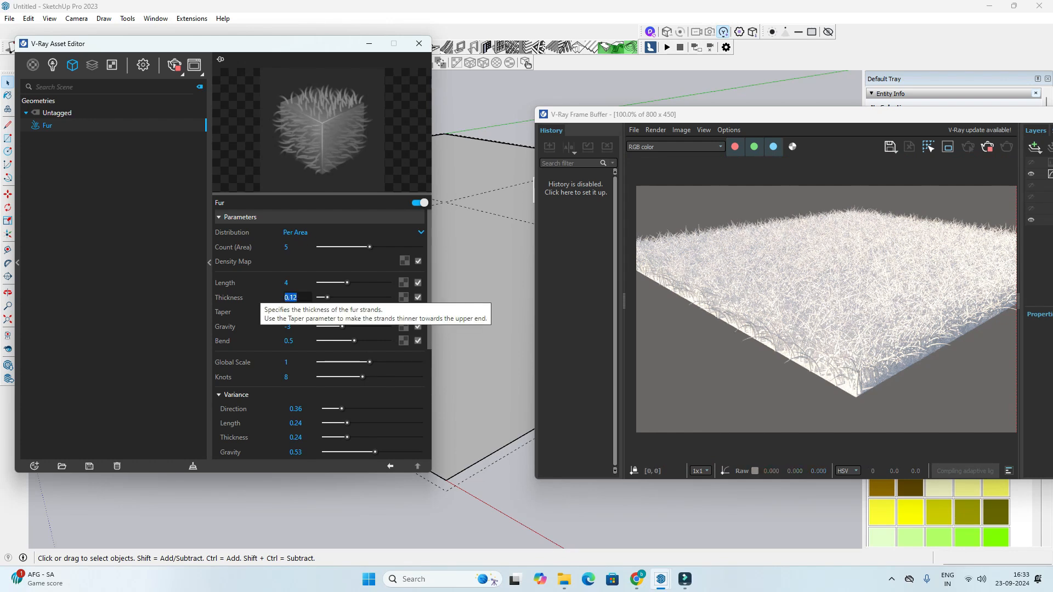
Step: Set the fur's Thickness to 0.06 and inspect the grass at the plane's corner
type("0.06")
key("Return")
scroll(796, 321, "up", 1)
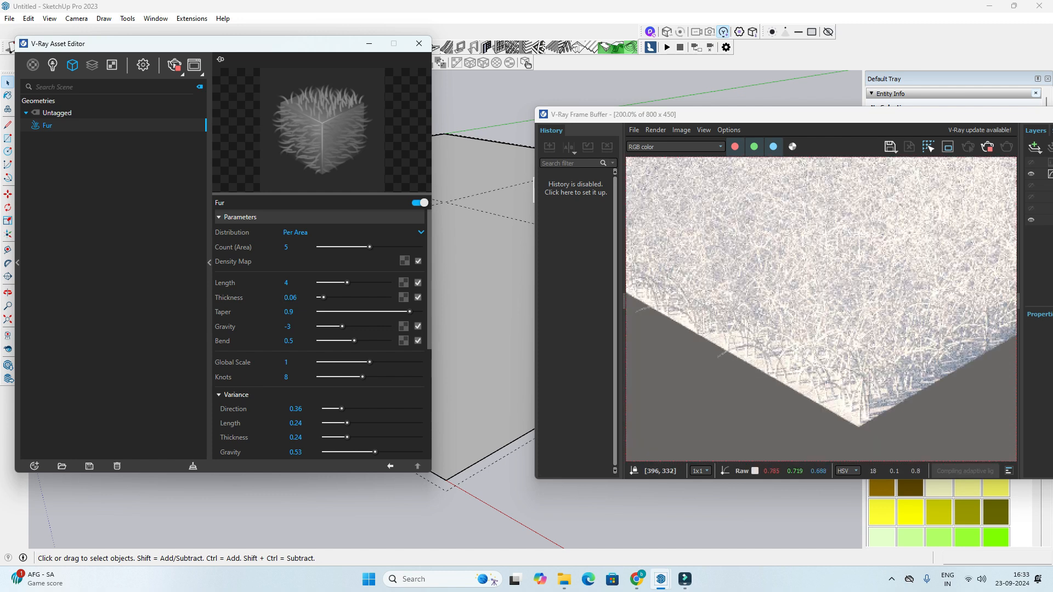
Step: Reposition the V-Ray Frame Buffer and examine the thinned grass over the whole plane at different magnifications
scroll(796, 321, "down", 1)
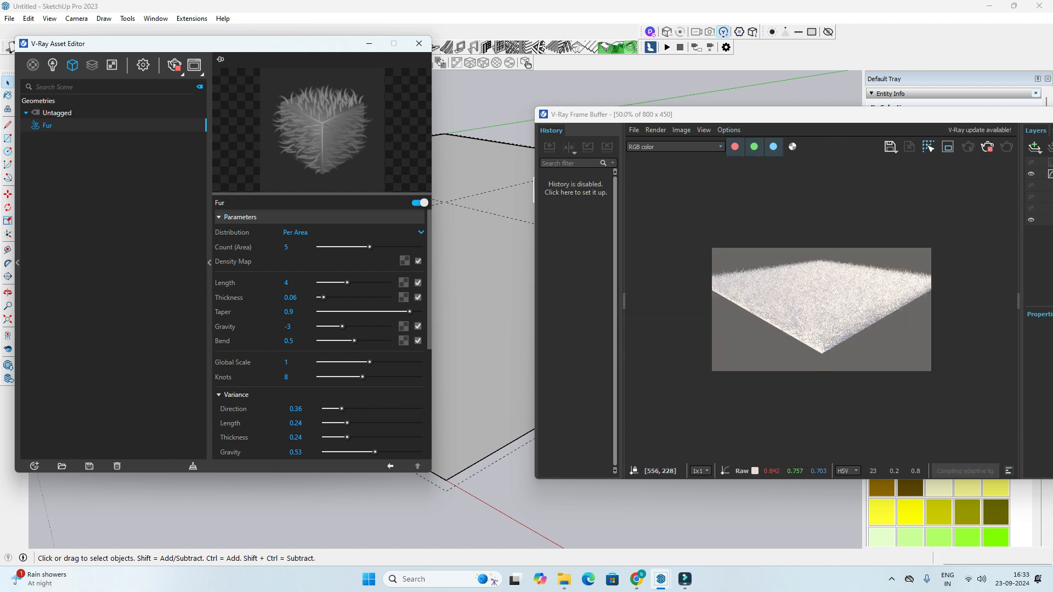
left_click_drag(765, 120, 815, 109)
scroll(483, 186, "up", 2)
scroll(482, 186, "down", 1)
left_click_drag(735, 105, 707, 77)
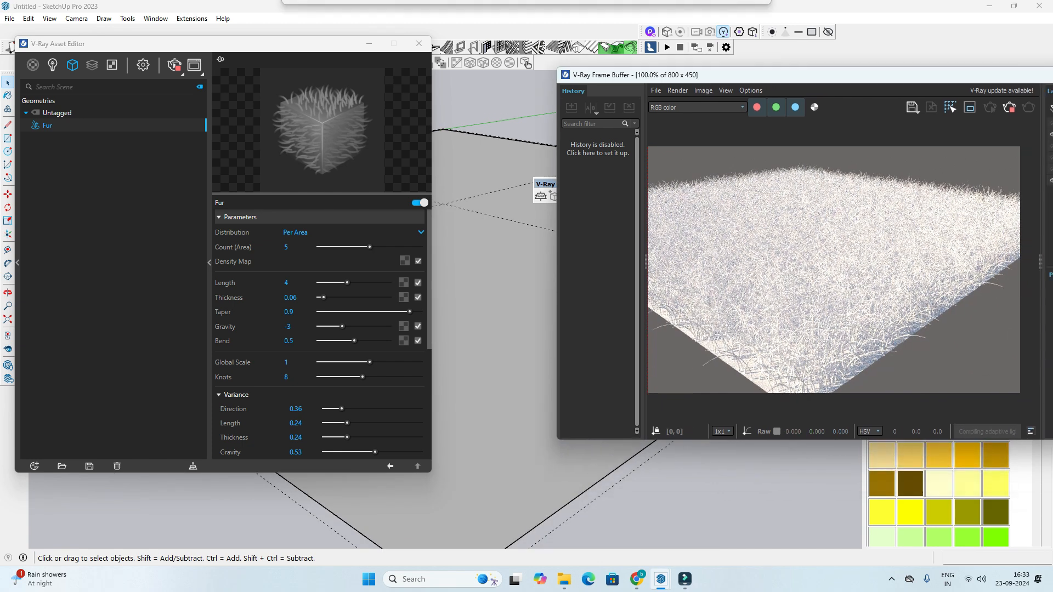
scroll(815, 295, "down", 1)
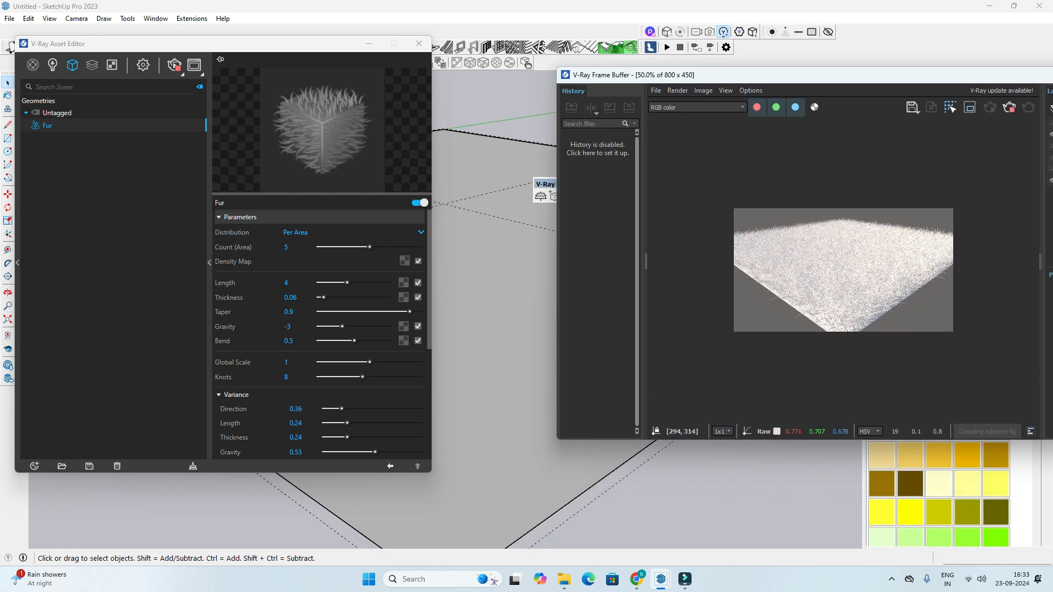
scroll(814, 294, "up", 1)
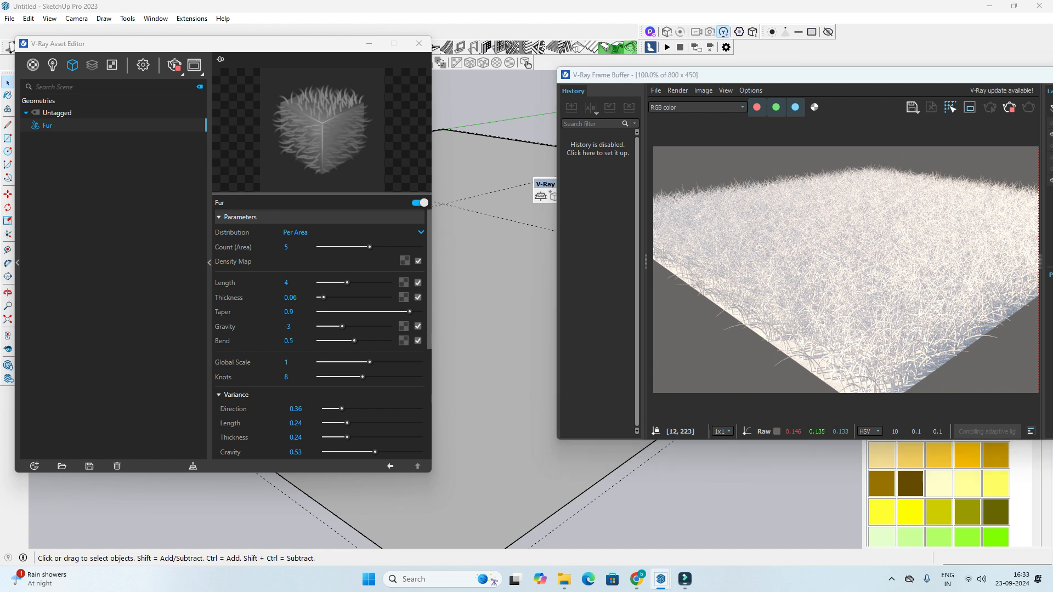
Step: Create a new Generic V-Ray material and rename it grass
mouse_move(32, 65)
left_click(55, 84)
right_click(53, 125)
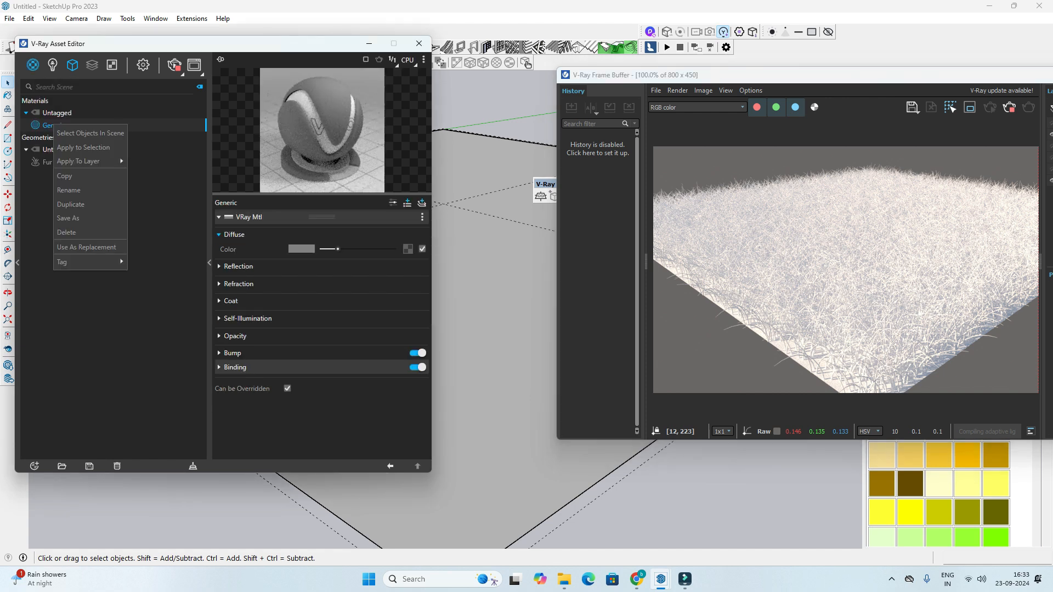
left_click(72, 188)
type("g")
key("Return")
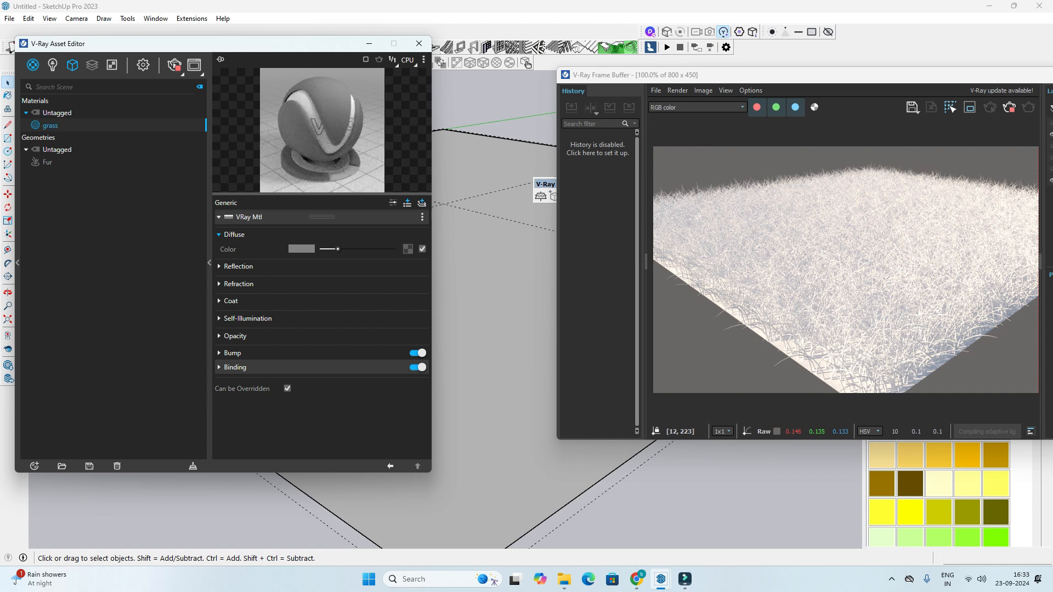
Step: Load the green grass image from D:\TEXTURES NEW as a Bitmap in the grass material's Diffuse colour
left_click(407, 249)
left_click(366, 257)
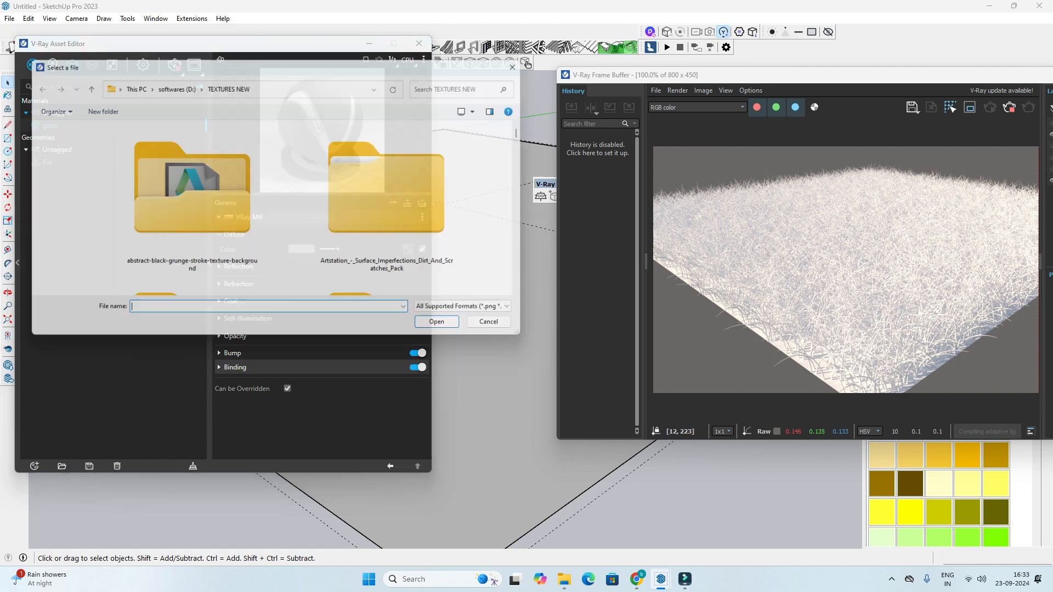
left_click_drag(535, 342, 696, 505)
scroll(378, 209, "down", 10)
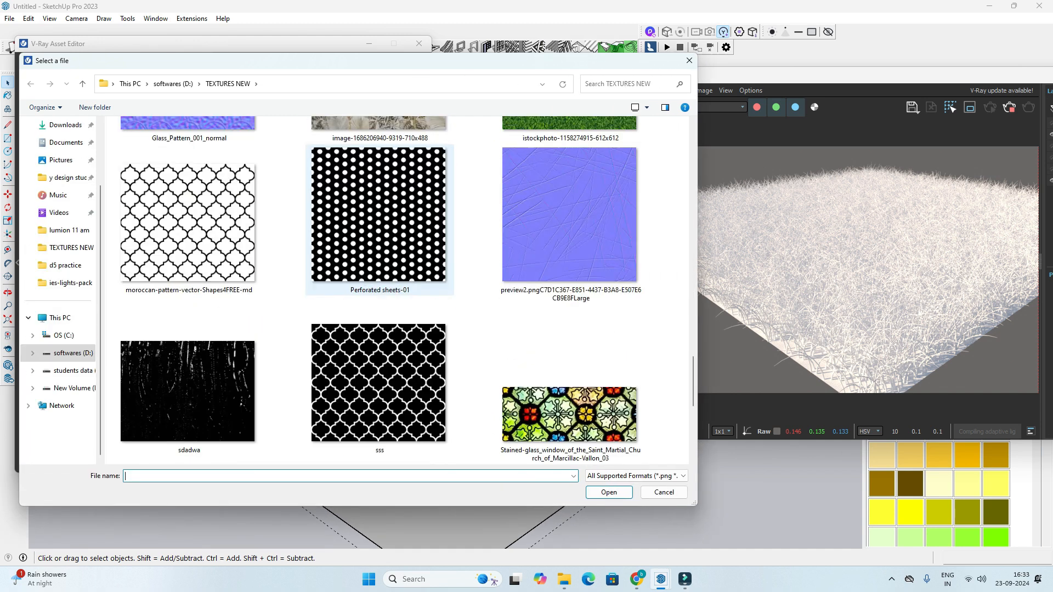
scroll(379, 192, "up", 10)
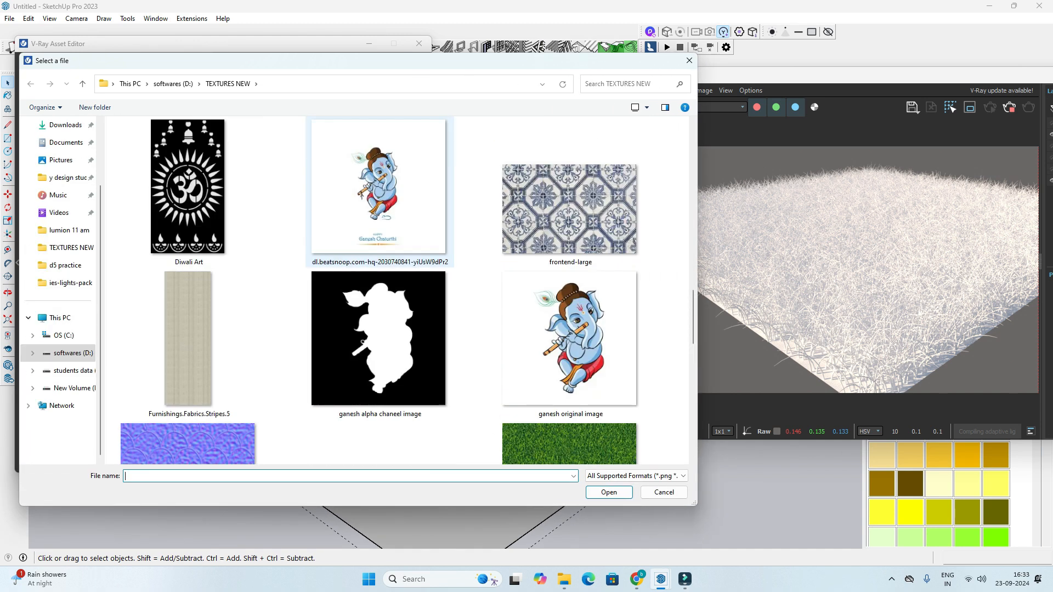
double_click(378, 186)
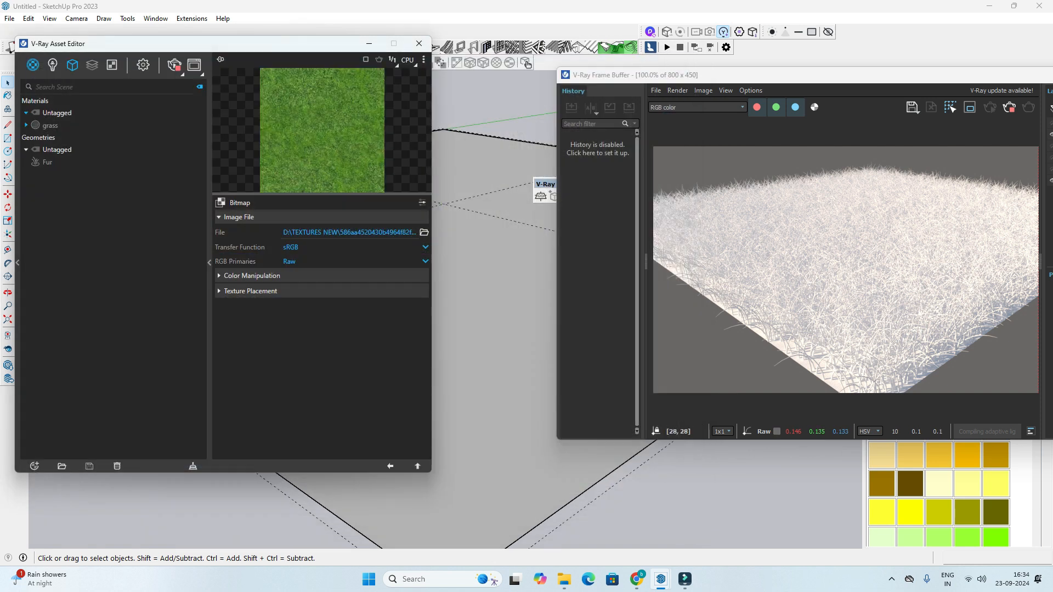
left_click(417, 466)
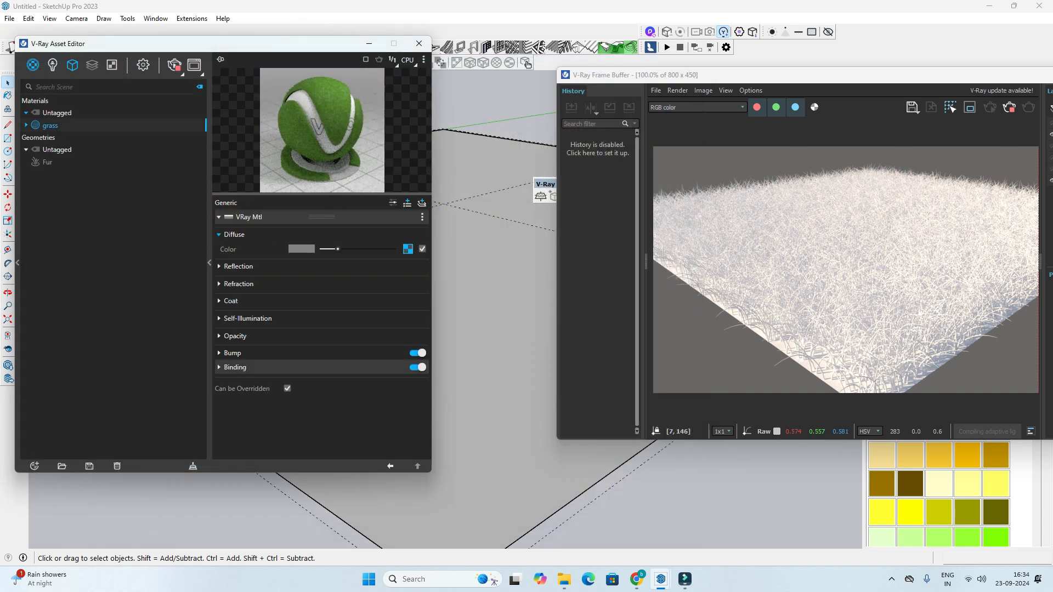
Step: Enable the Material override in the Fur asset and assign the grass material to it
left_click(47, 161)
left_click(33, 64)
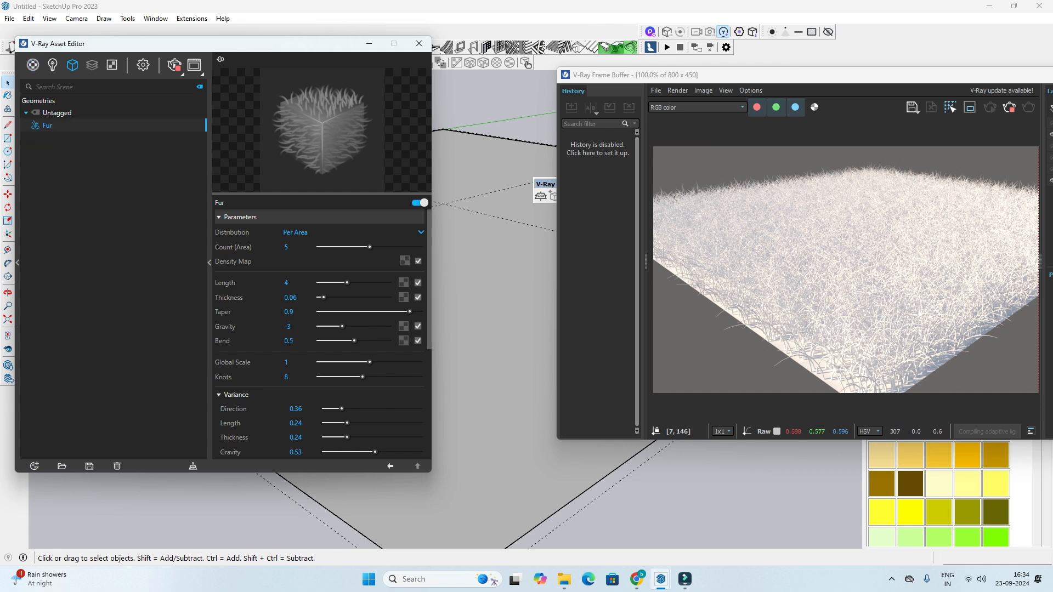
scroll(318, 328, "down", 5)
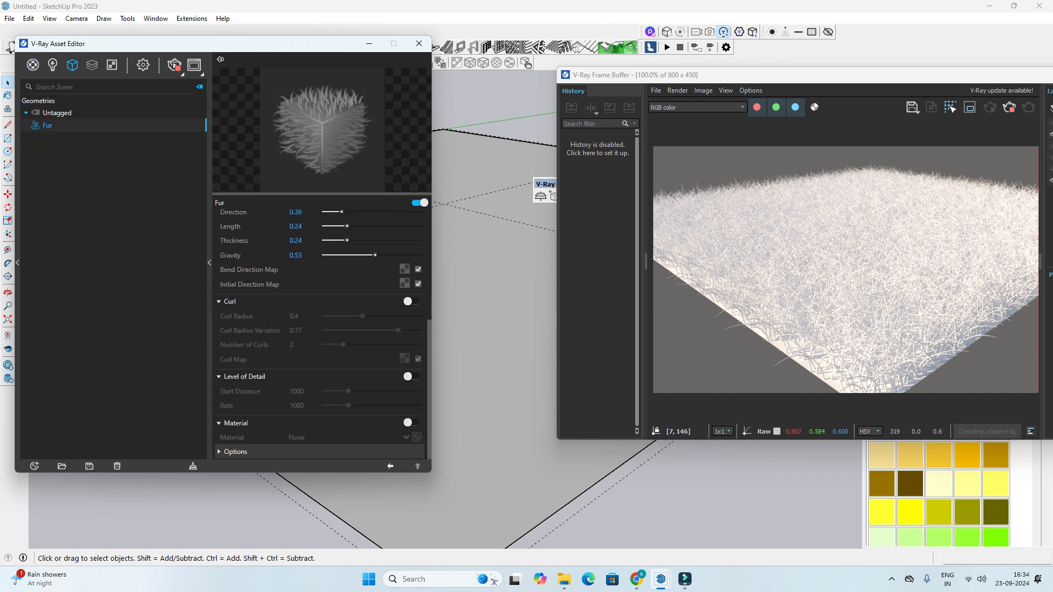
left_click(33, 65)
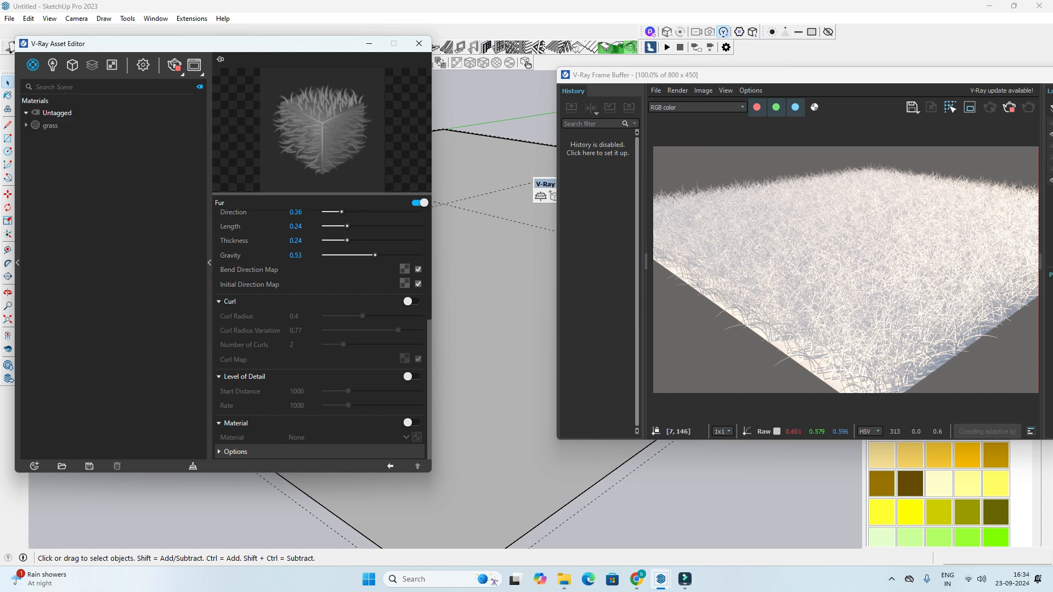
left_click(72, 64)
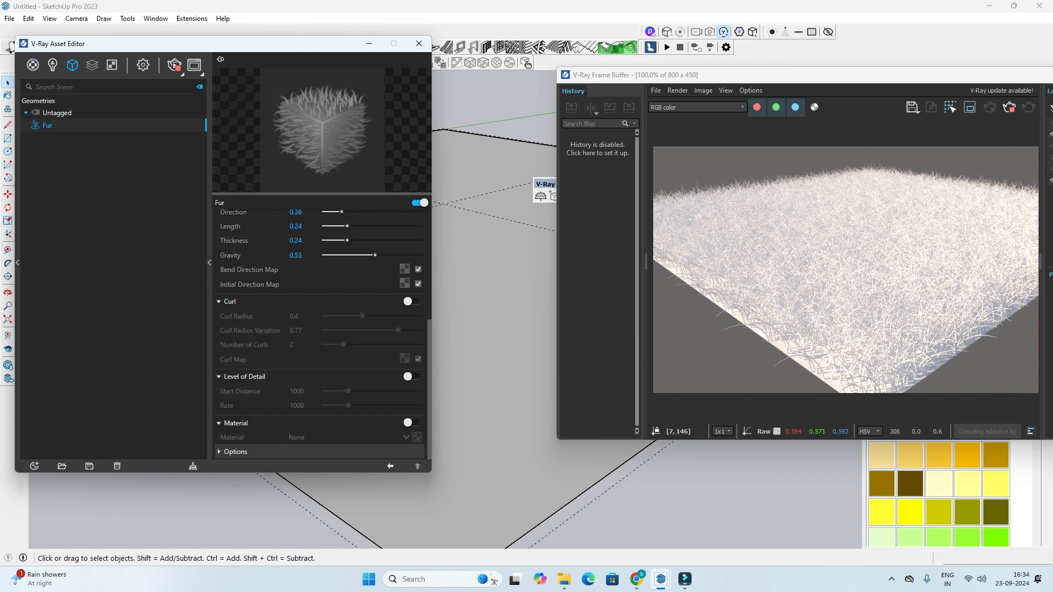
left_click(413, 422)
left_click(406, 437)
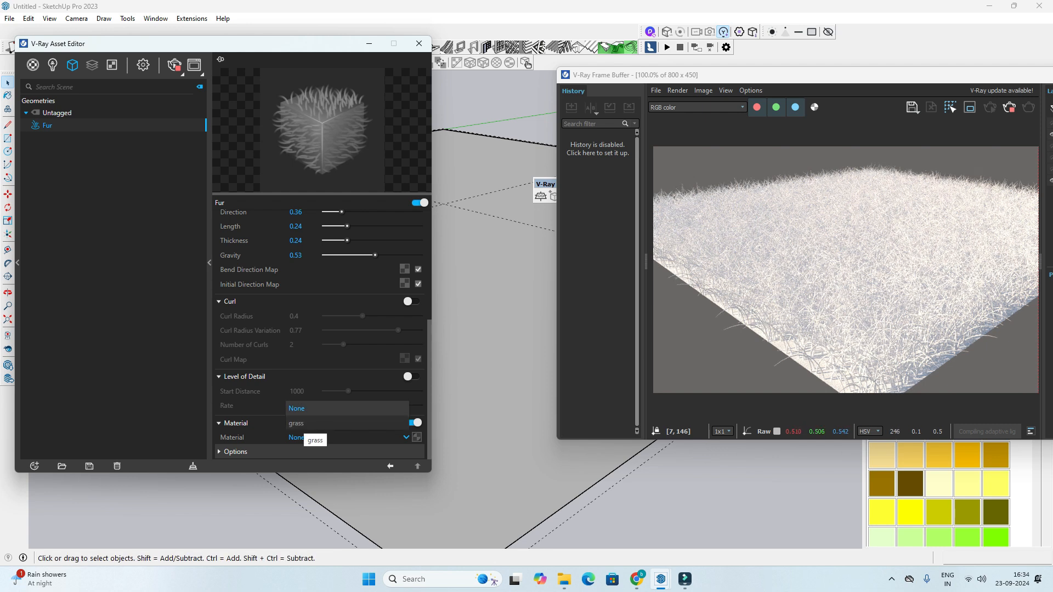
left_click(299, 423)
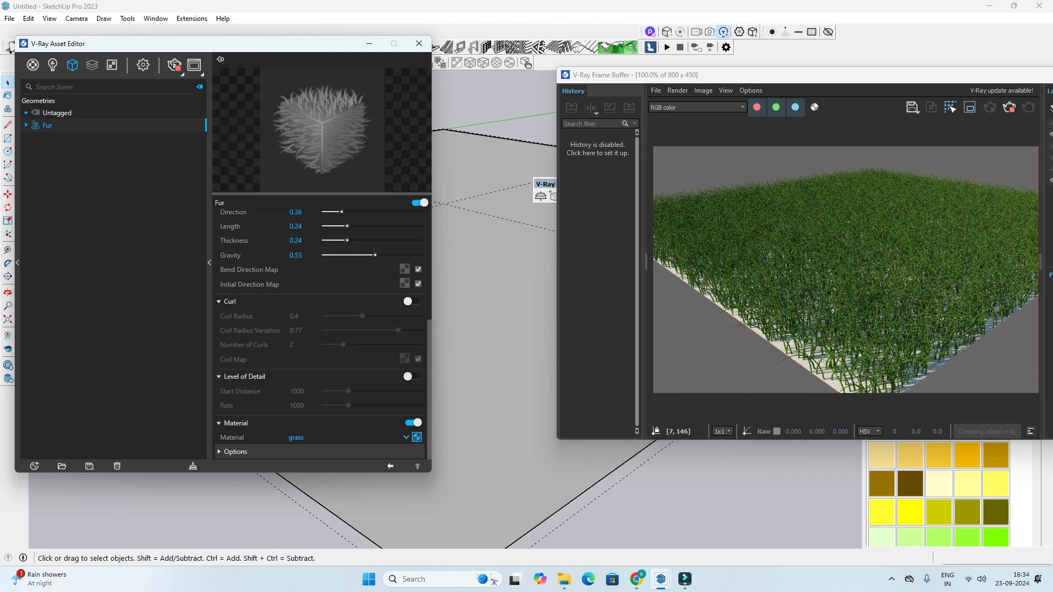
Step: Check the green strands up close and set the fur's Count (Area) to 30
scroll(860, 312, "up", 1)
scroll(844, 314, "down", 1)
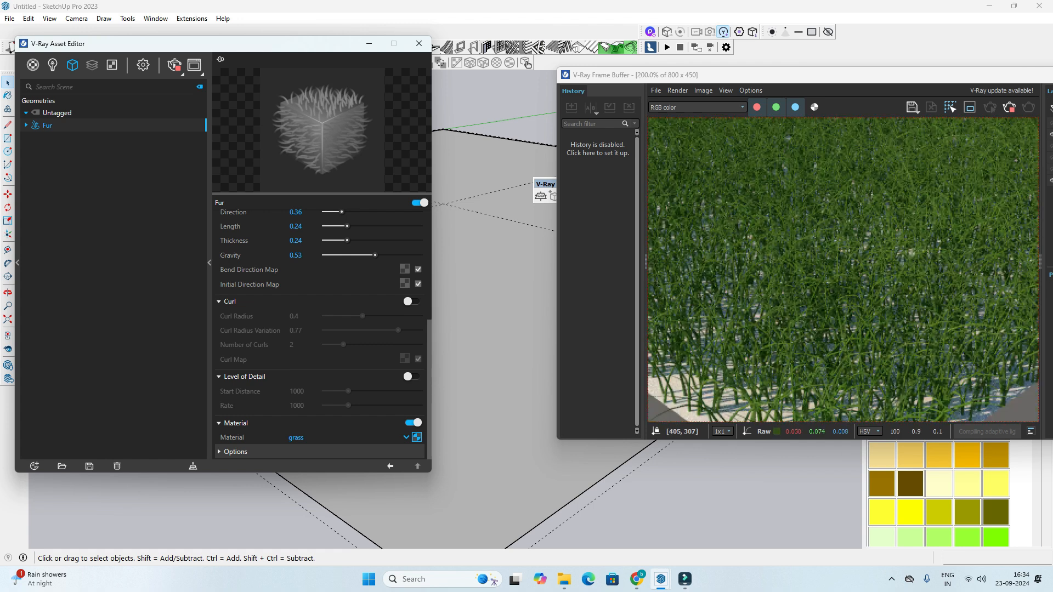
scroll(400, 537, "up", 2)
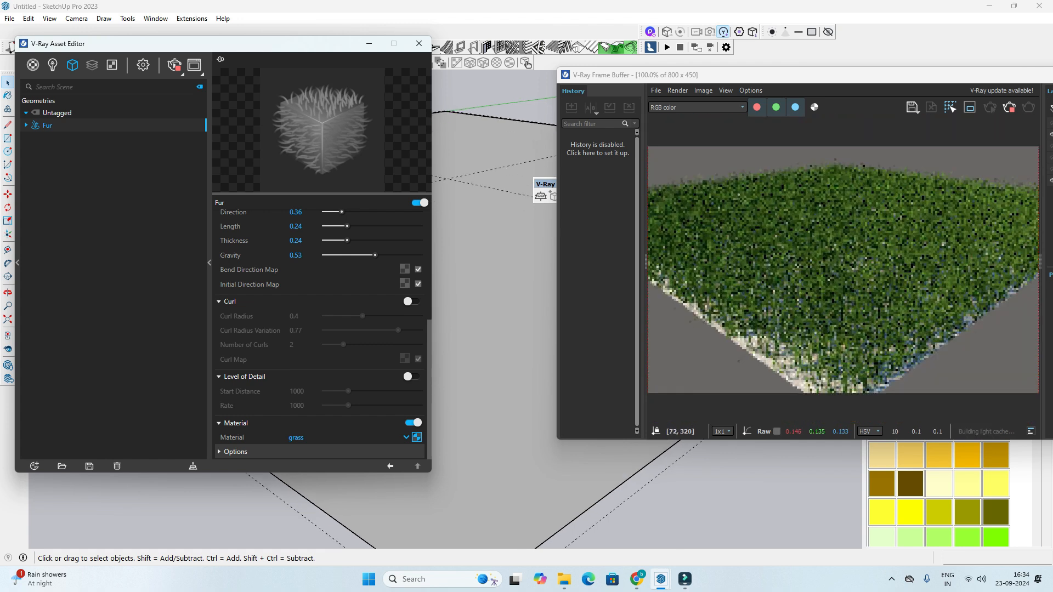
scroll(802, 376, "up", 1)
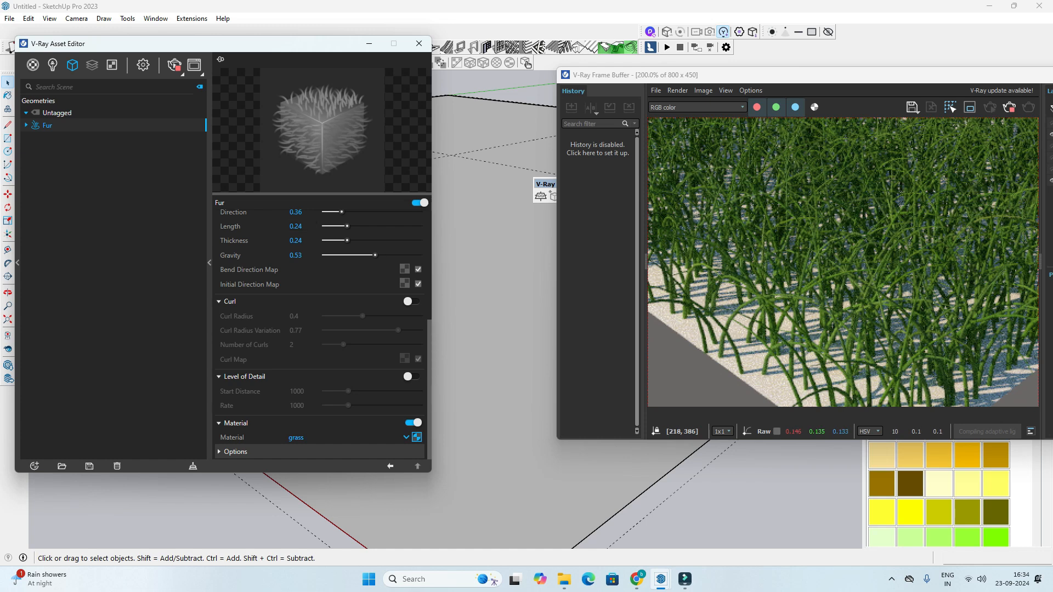
scroll(302, 226, "up", 3)
left_click(286, 247)
type("30")
key("Return")
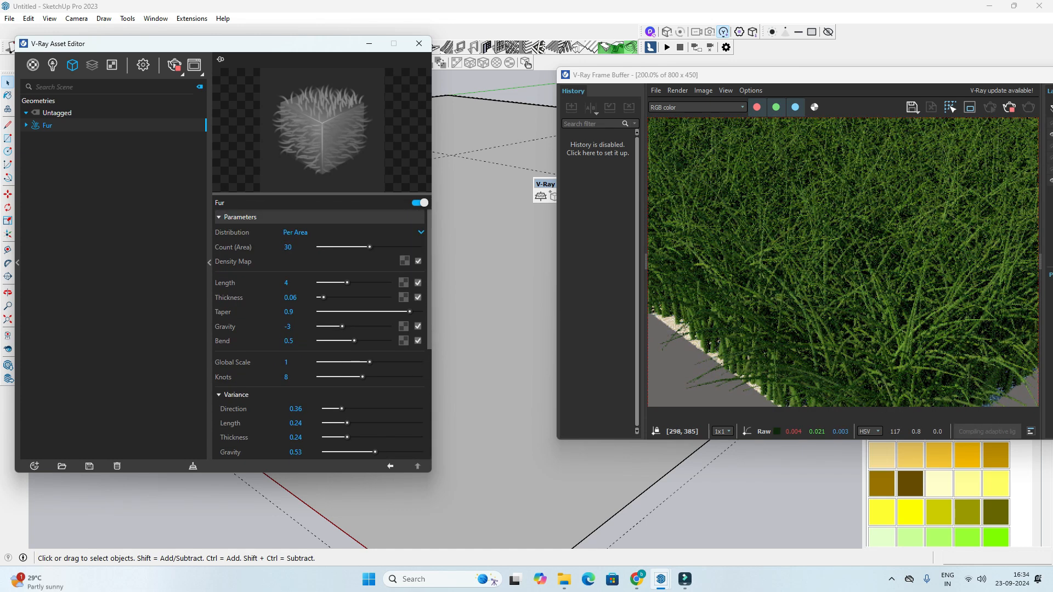
Step: Try a fur Length of 3 and shorten it further to 1.52
middle_click_drag(494, 340, 487, 293)
scroll(805, 366, "up", 2)
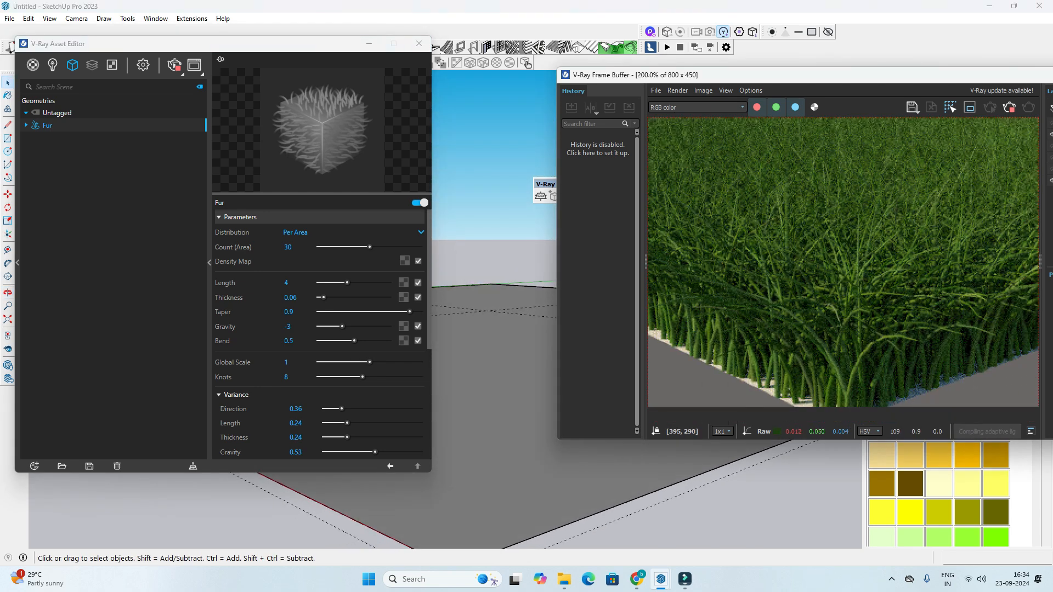
scroll(817, 365, "down", 2)
mouse_move(493, 335)
middle_mouse_down()
mouse_move(466, 400)
mouse_move(427, 362)
middle_mouse_up()
scroll(526, 406, "down", 3)
middle_click_drag(494, 406, 586, 400)
scroll(466, 499, "up", 3)
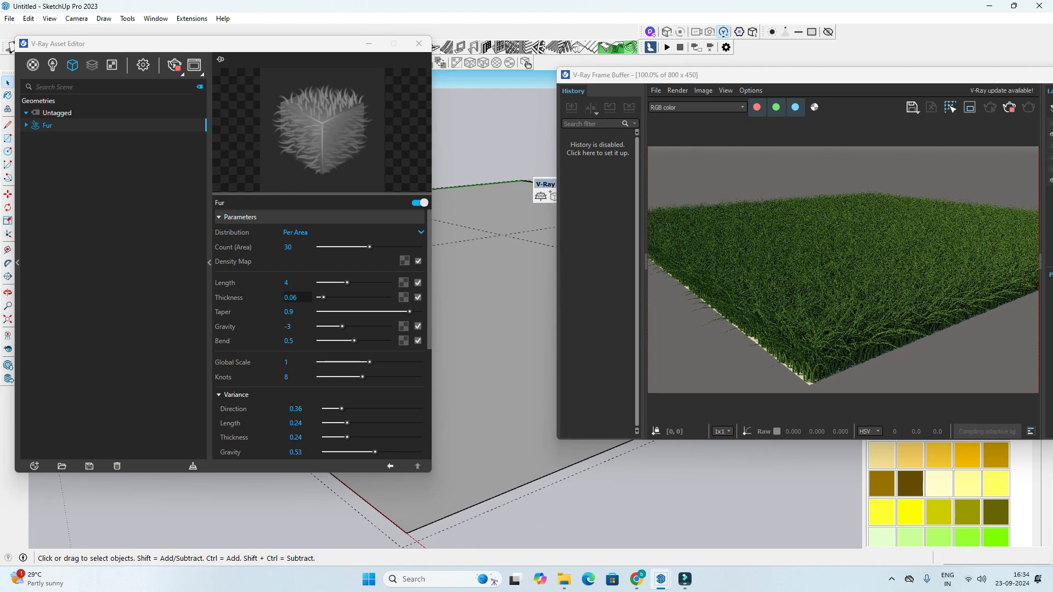
left_click(289, 283)
key("Return")
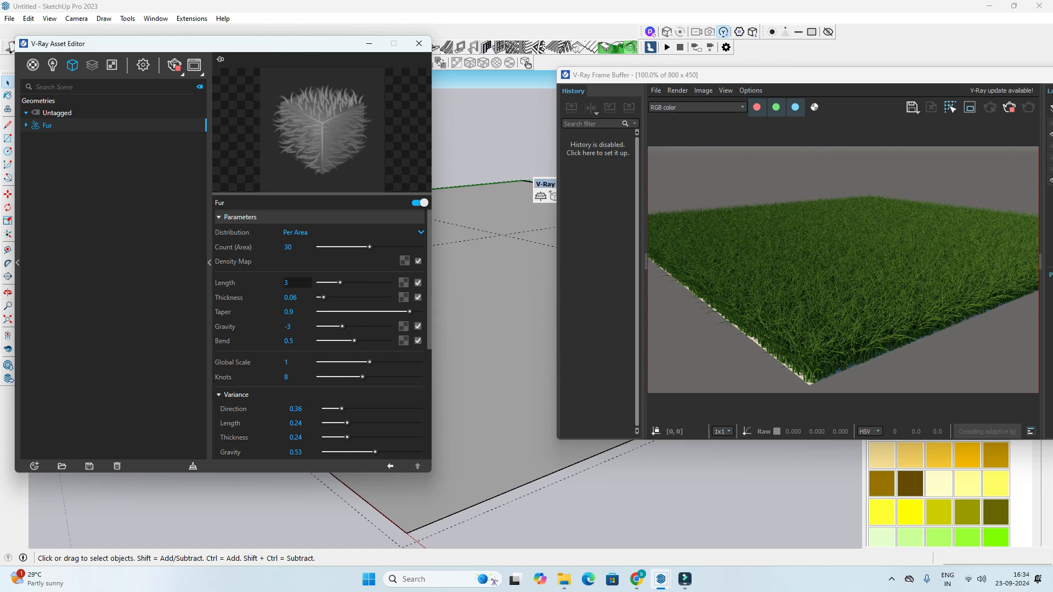
type("1.52")
key("Return")
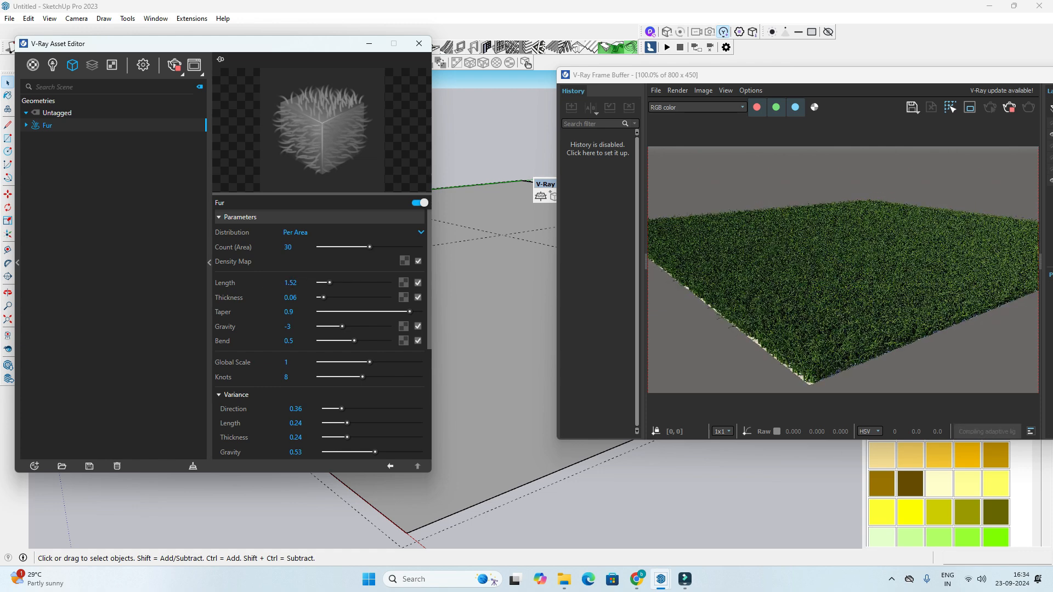
Step: Inspect the shortened grass at the plane's corner and disable the fur's Material override
scroll(387, 515, "up", 7)
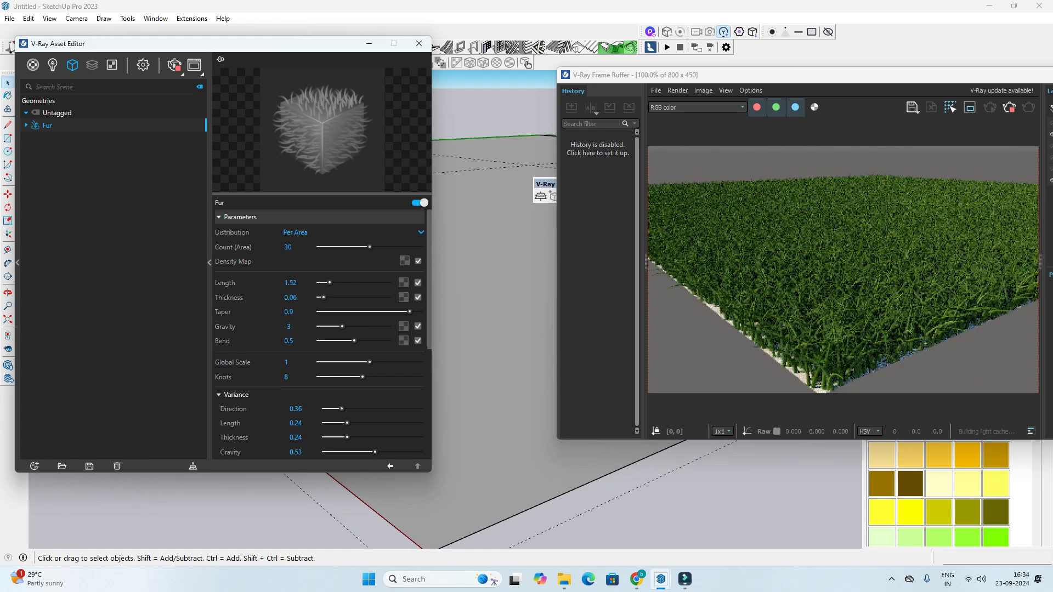
mouse_move(387, 510)
middle_mouse_down()
mouse_move(345, 524)
mouse_move(382, 532)
middle_mouse_up()
scroll(496, 488, "down", 4)
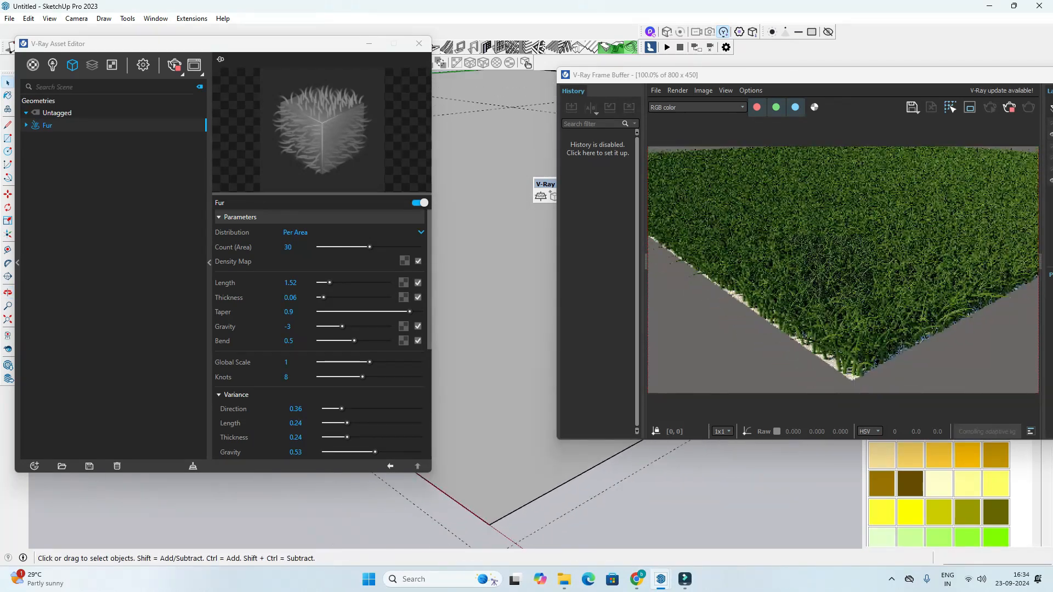
scroll(297, 377, "down", 3)
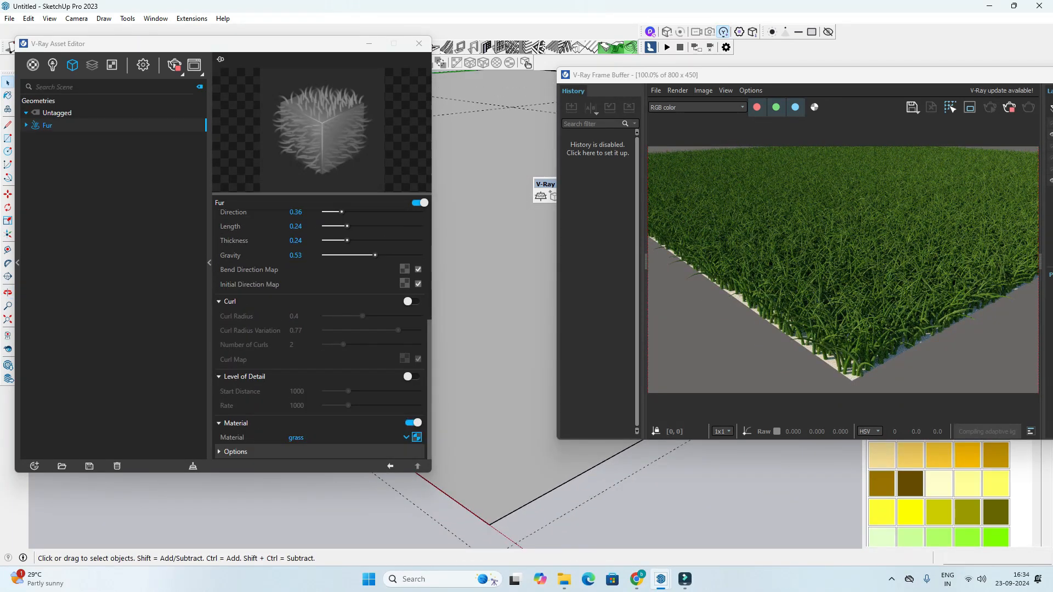
left_click(413, 422)
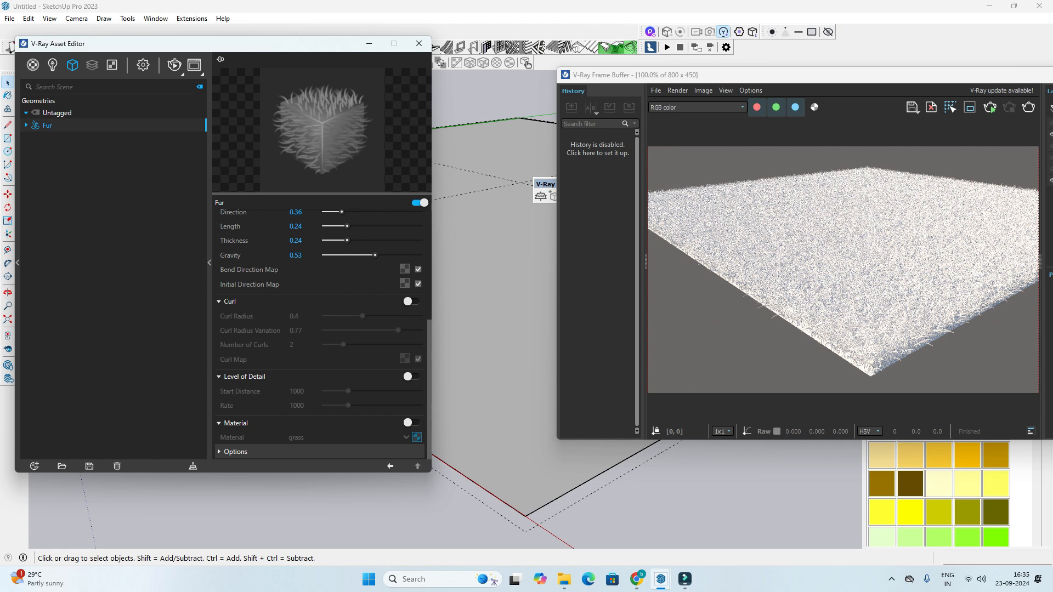
Step: Minimize the V-Ray Frame Buffer, permanently delete the Fur asset and close the Asset Editor
left_click_drag(932, 75, 829, 77)
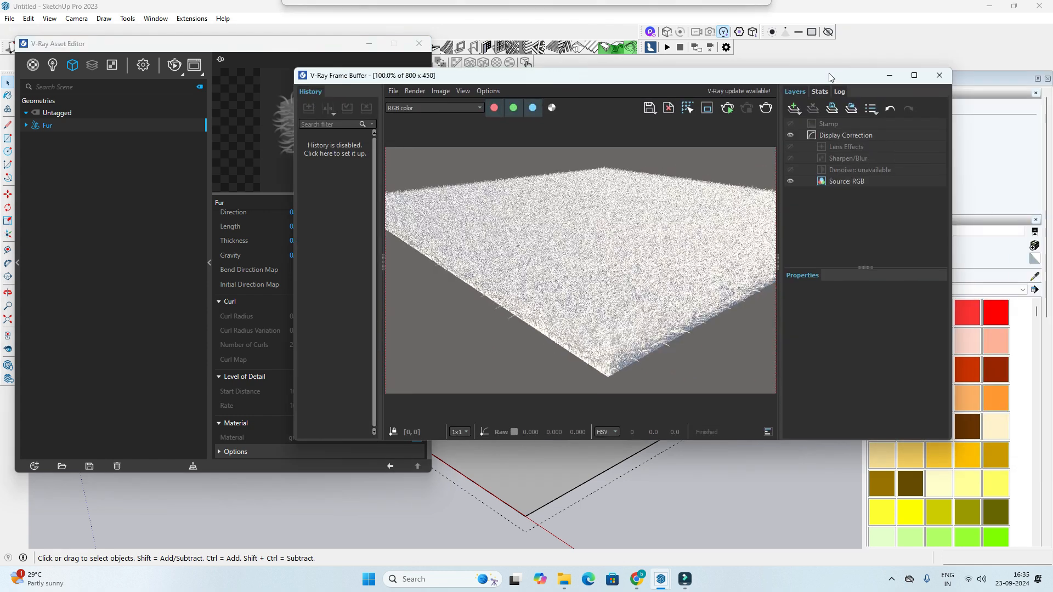
left_click(889, 75)
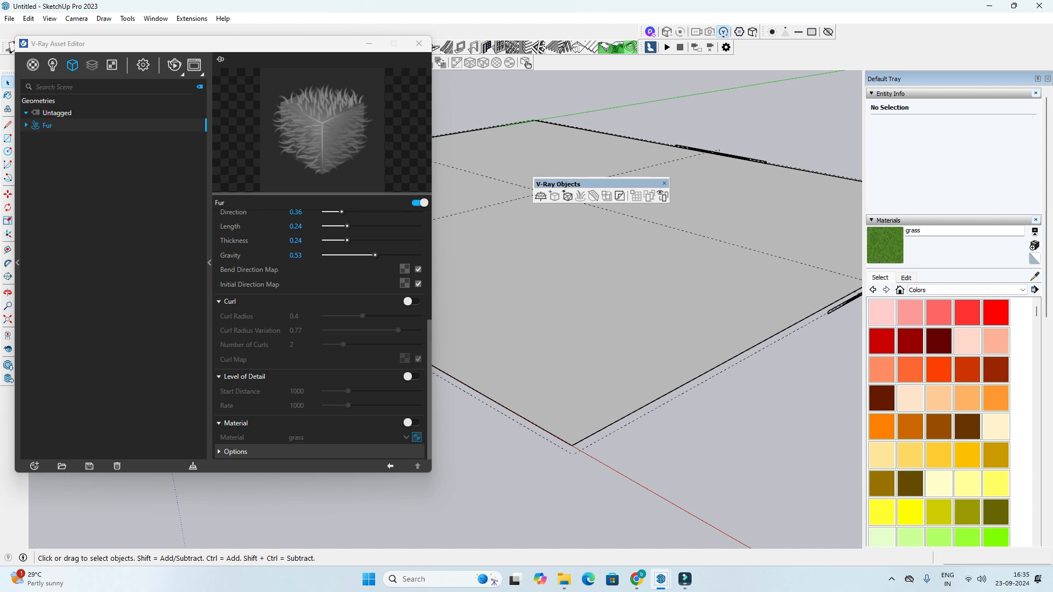
key("Delete")
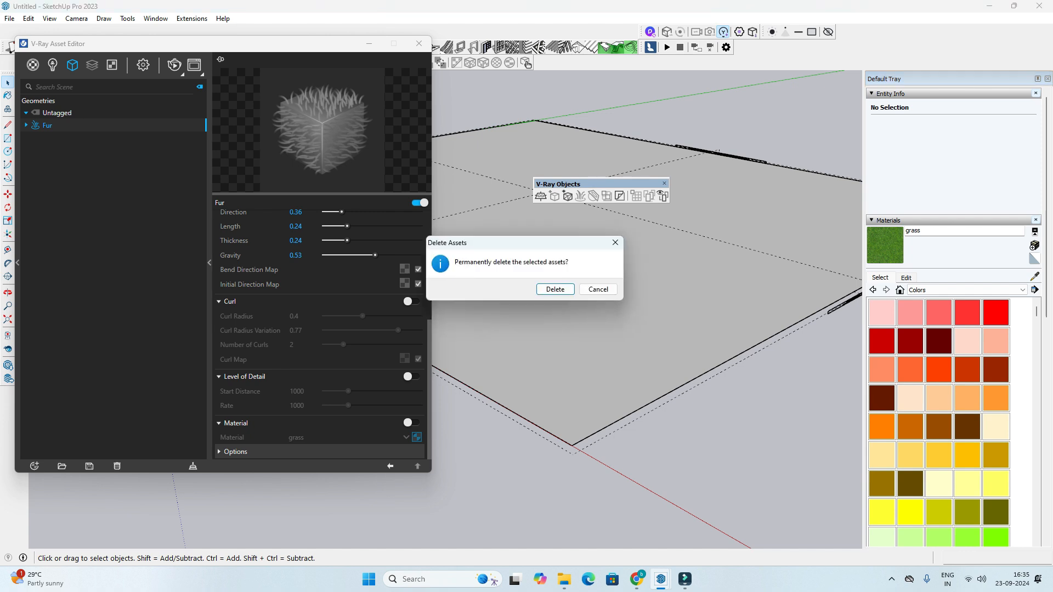
left_click(555, 289)
left_click(419, 44)
Step: Select the plane group and reopen the V-Ray Asset Editor with the grass material beside the plane
scroll(497, 384, "down", 3)
middle_click_drag(497, 384, 395, 430, "shift")
left_click(403, 433)
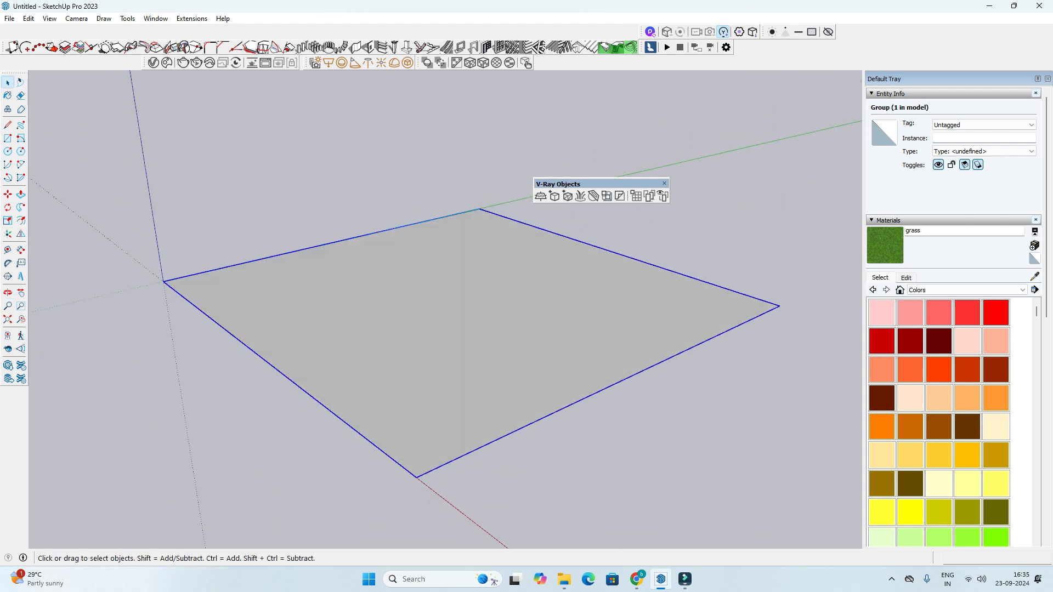
left_click(650, 31)
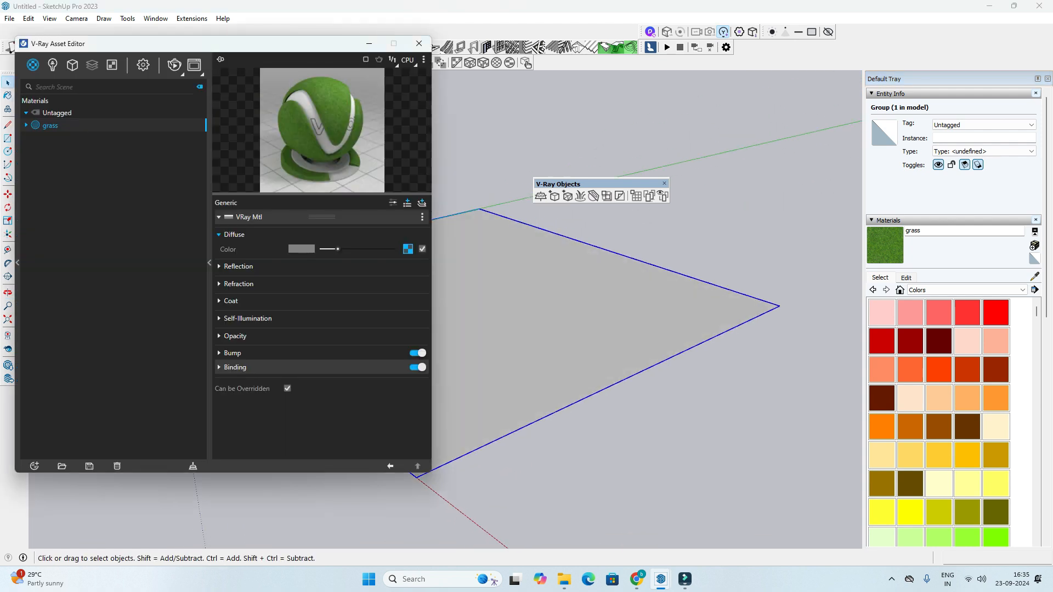
middle_click_drag(603, 384, 516, 383)
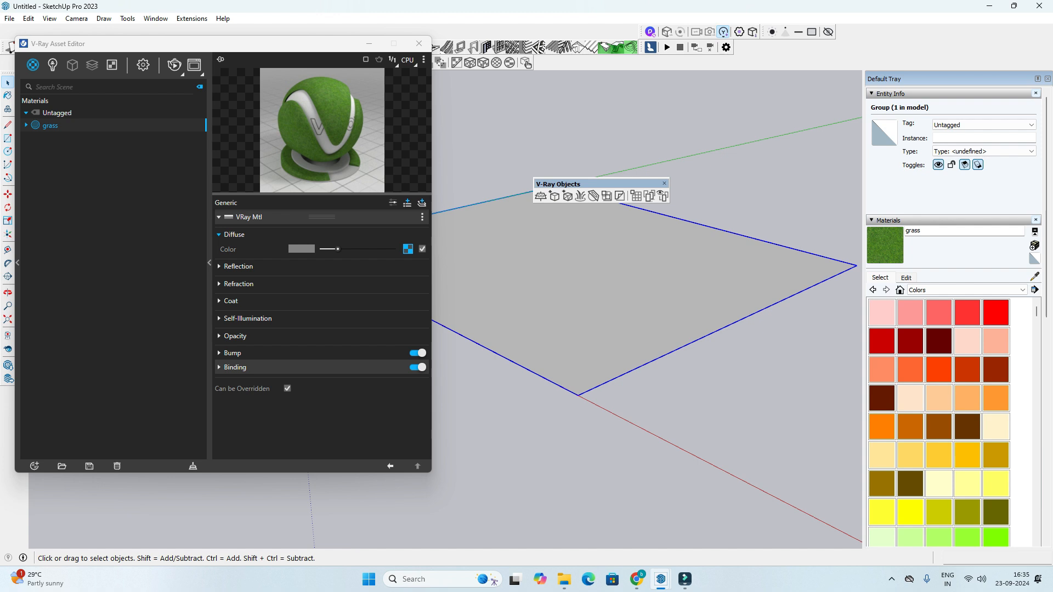
Step: Open the plane group, select all of its geometry and apply the grass material to it
key("Return")
key("ctrl+a")
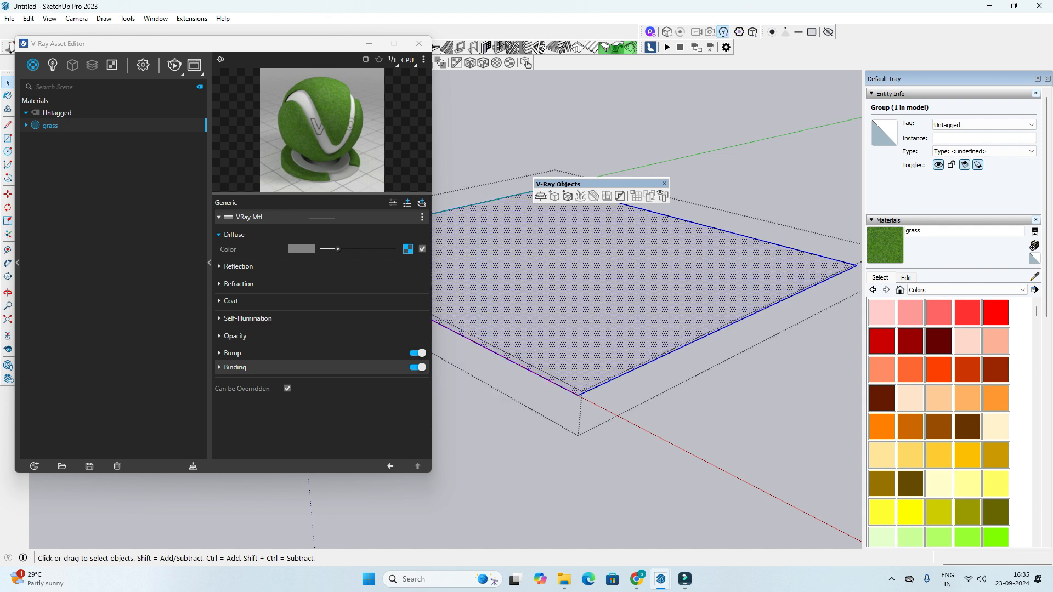
right_click(55, 126)
left_click(82, 153)
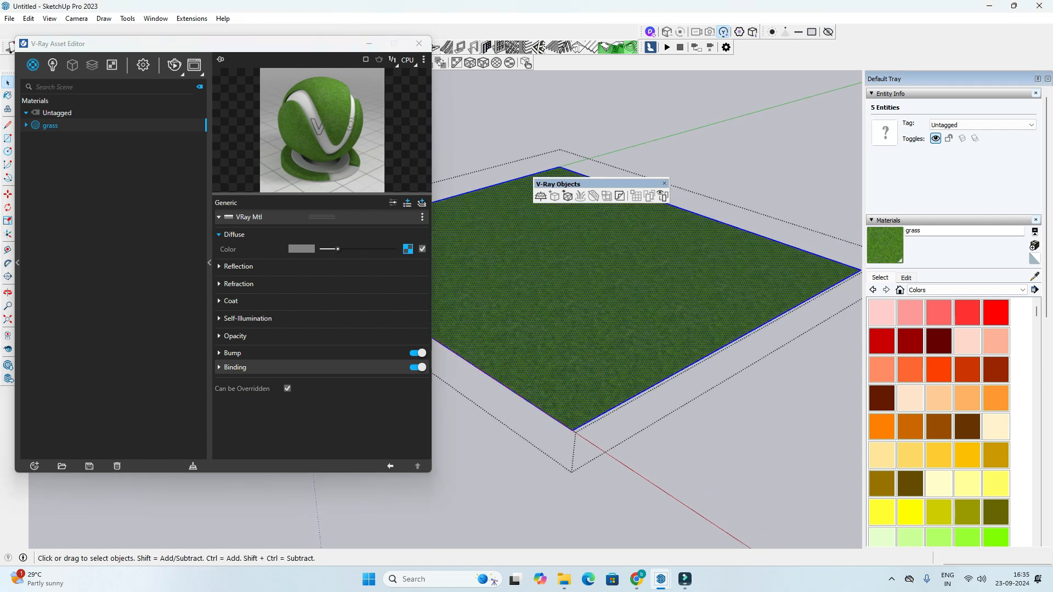
key("Escape")
scroll(647, 307, "up", 6)
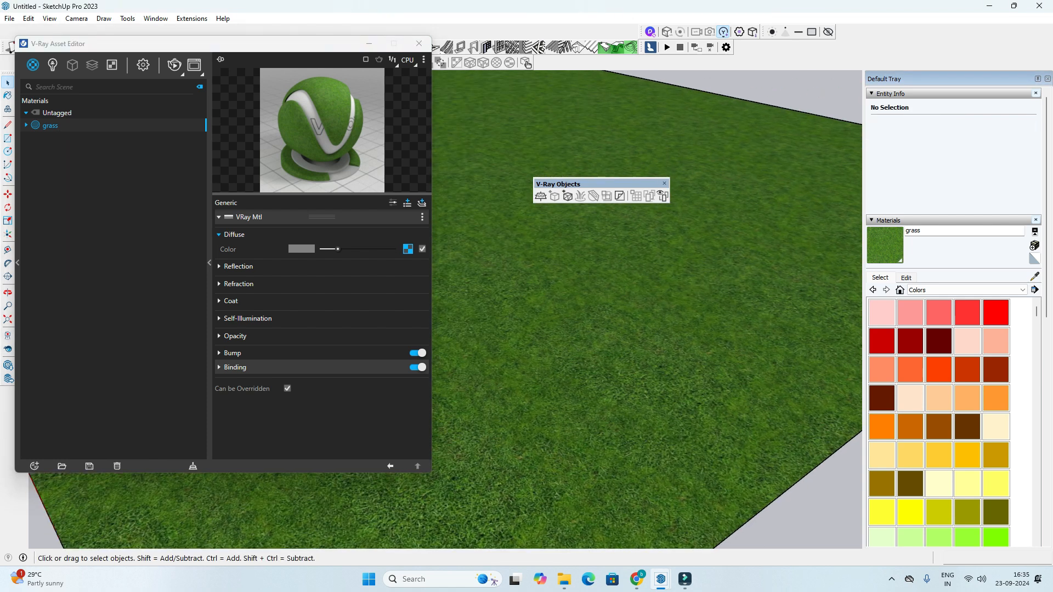
Step: Close the Asset Editor and add V-Ray Fur to the grass-textured plane group
left_click(419, 43)
scroll(444, 307, "down", 6)
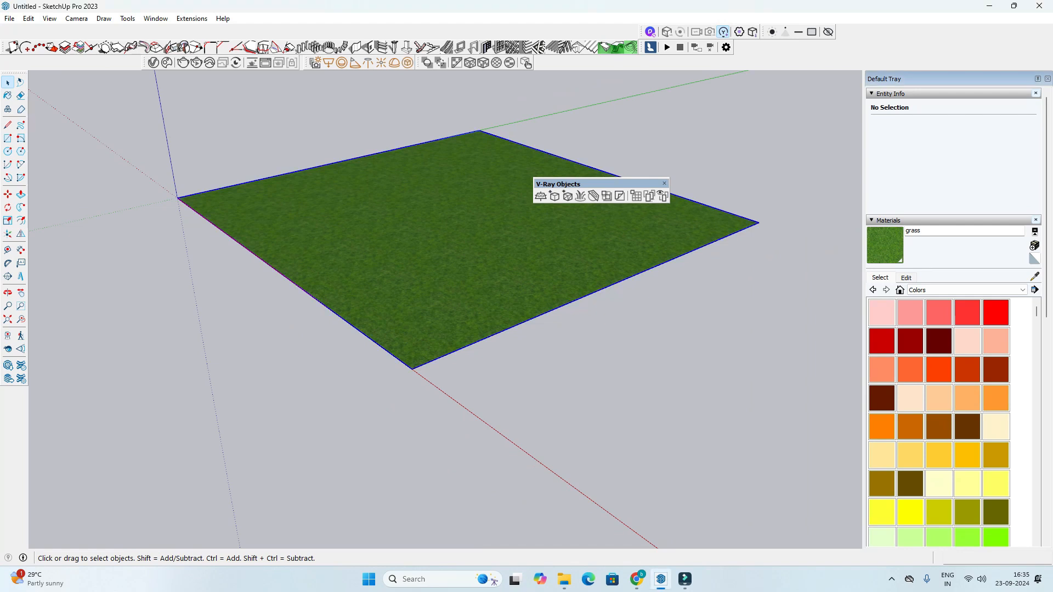
key("ctrl+a")
left_click(580, 196)
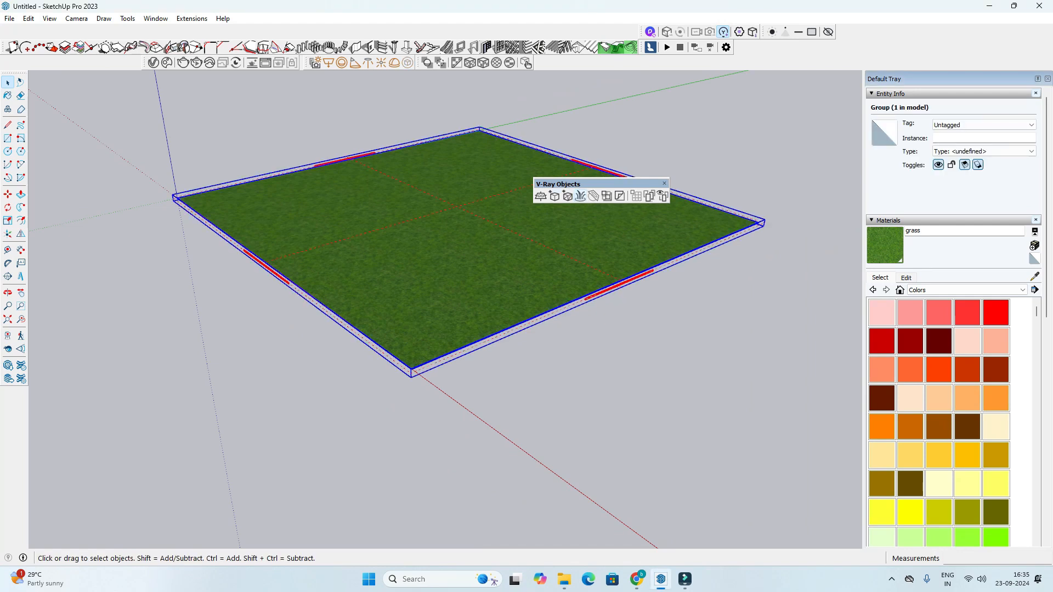
scroll(488, 181, "up", 1)
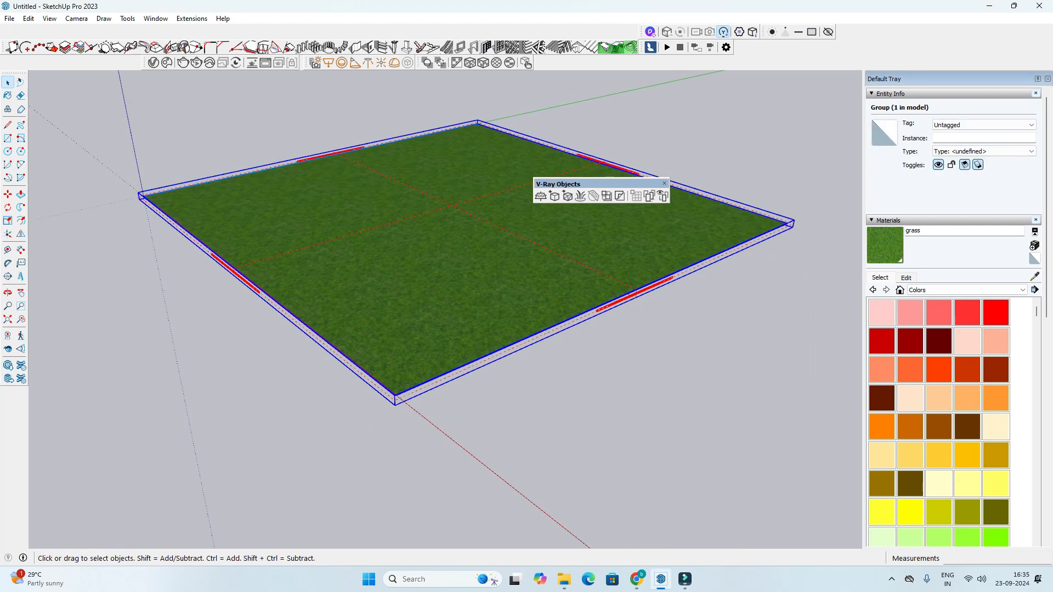
scroll(408, 88, "up", 2)
Step: Reopen the V-Ray Asset Editor, start an interactive render and place the Frame Buffer beside the editor
left_click(154, 62)
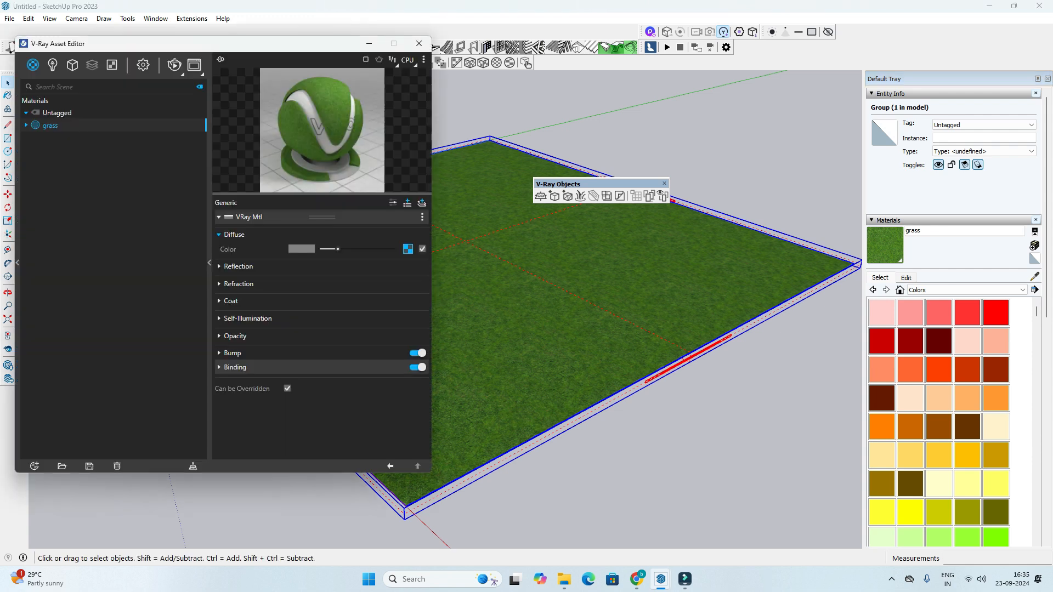
scroll(603, 329, "up", 2)
middle_click_drag(603, 328, 614, 323)
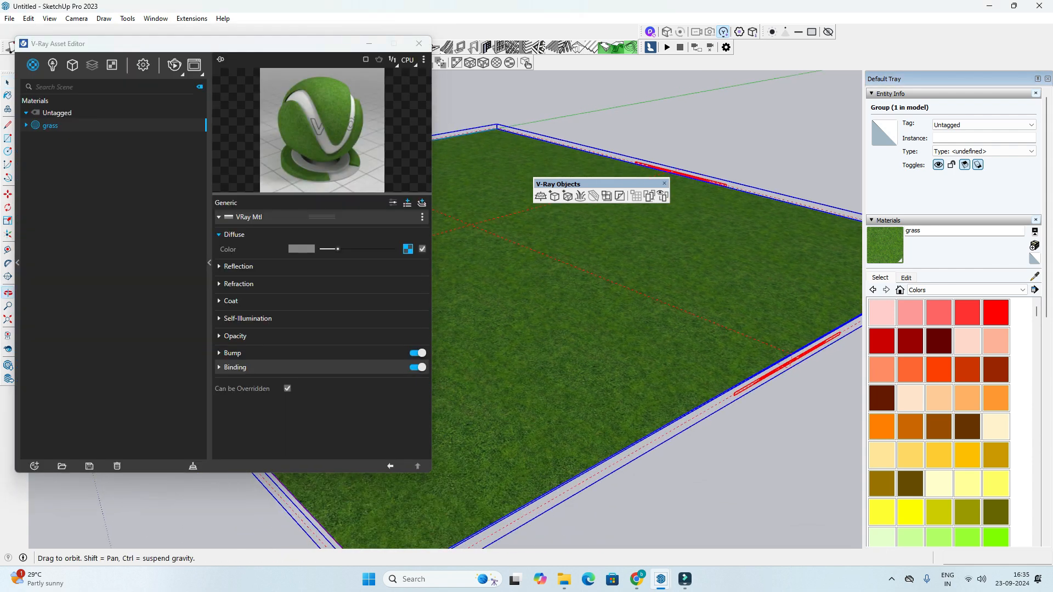
left_click(174, 65)
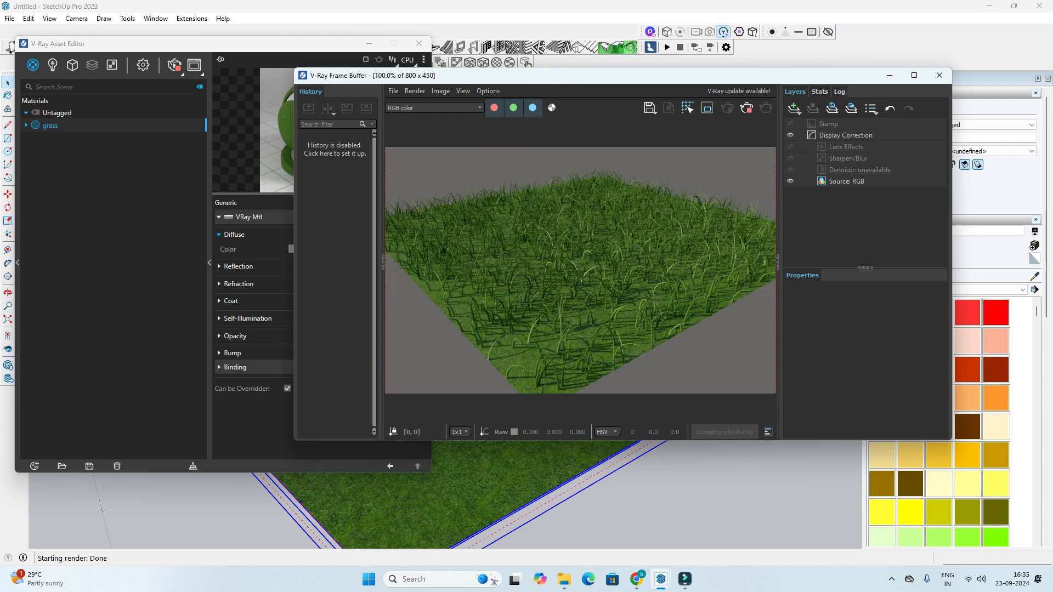
left_click_drag(548, 75, 676, 75)
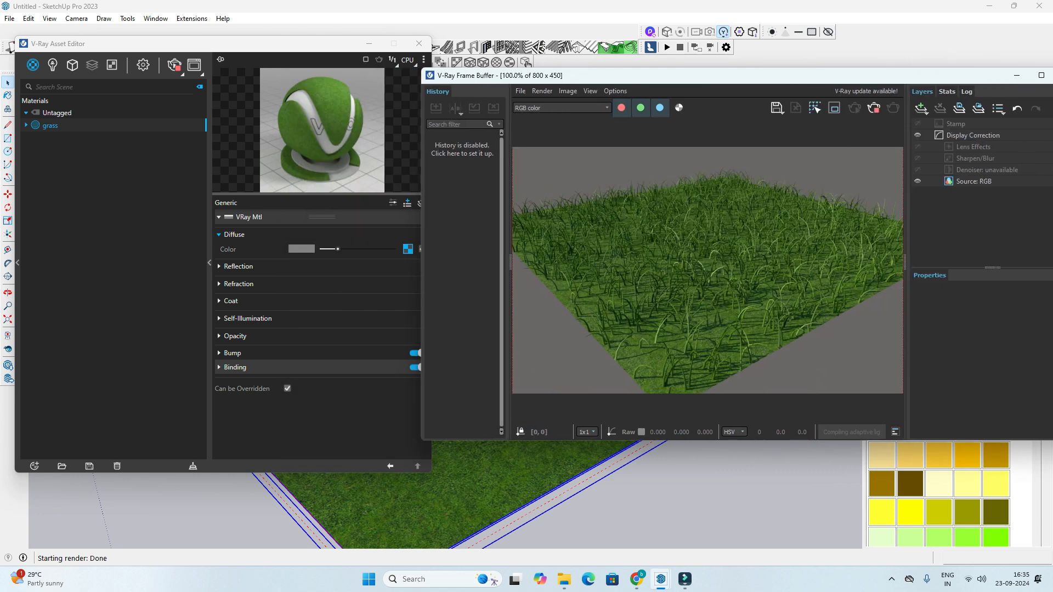
Step: Open the Fur asset's parameters and set its Count (Area) to 30
left_click(71, 65)
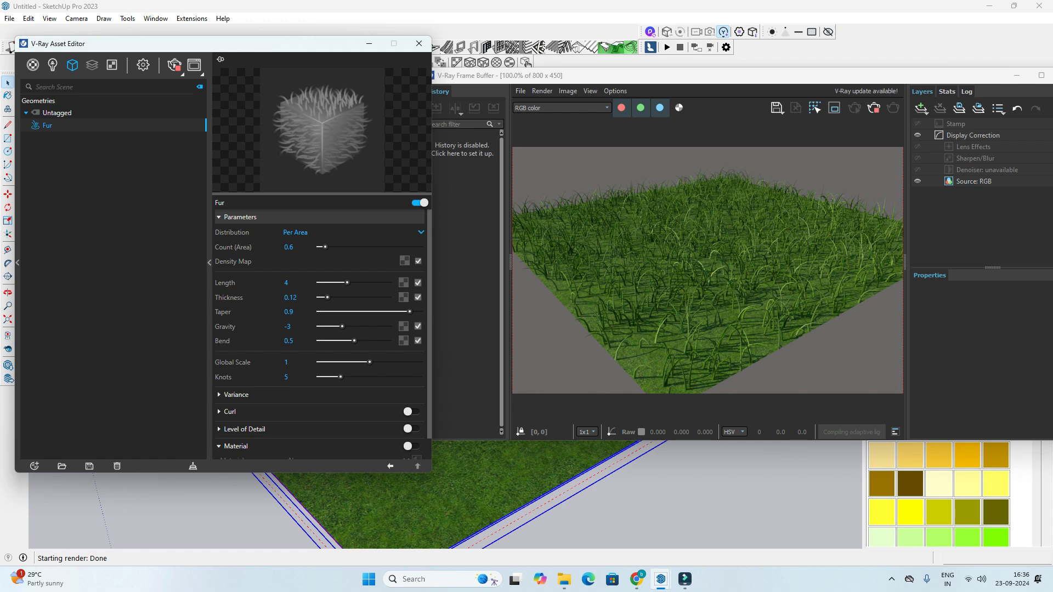
left_click(288, 246)
type("30")
key("Return")
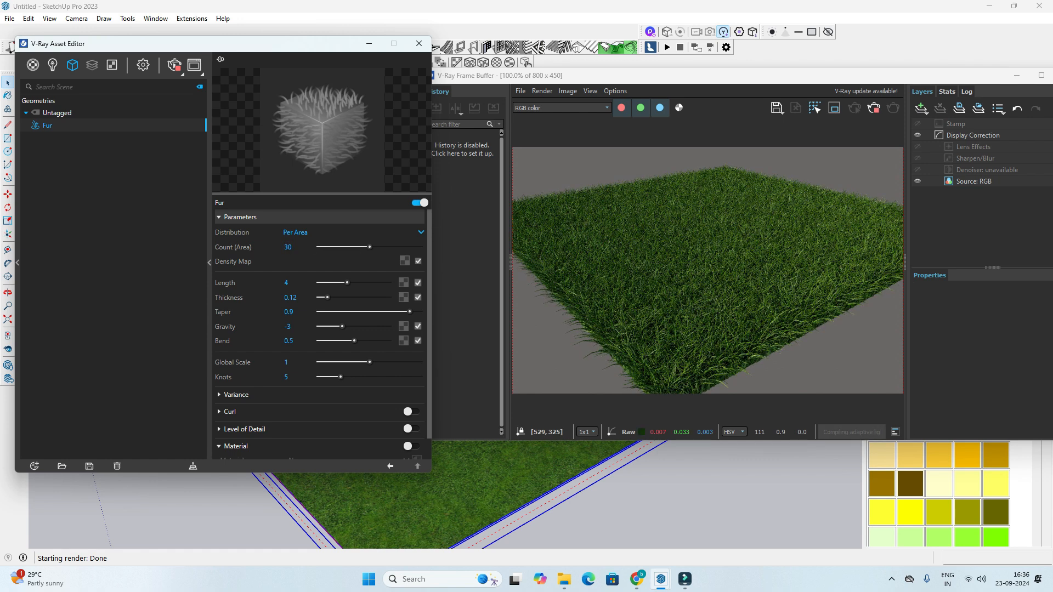
scroll(778, 325, "up", 1)
scroll(772, 324, "down", 1)
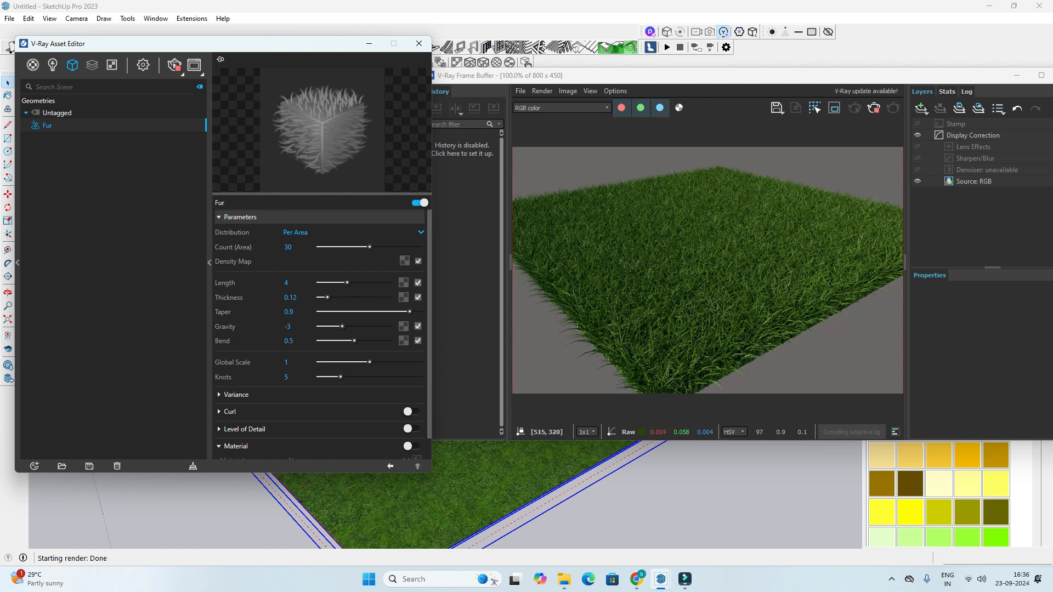
Step: Examine the density and blade detail of the rendered grass up close from several angles
middle_click_drag(384, 510, 564, 500)
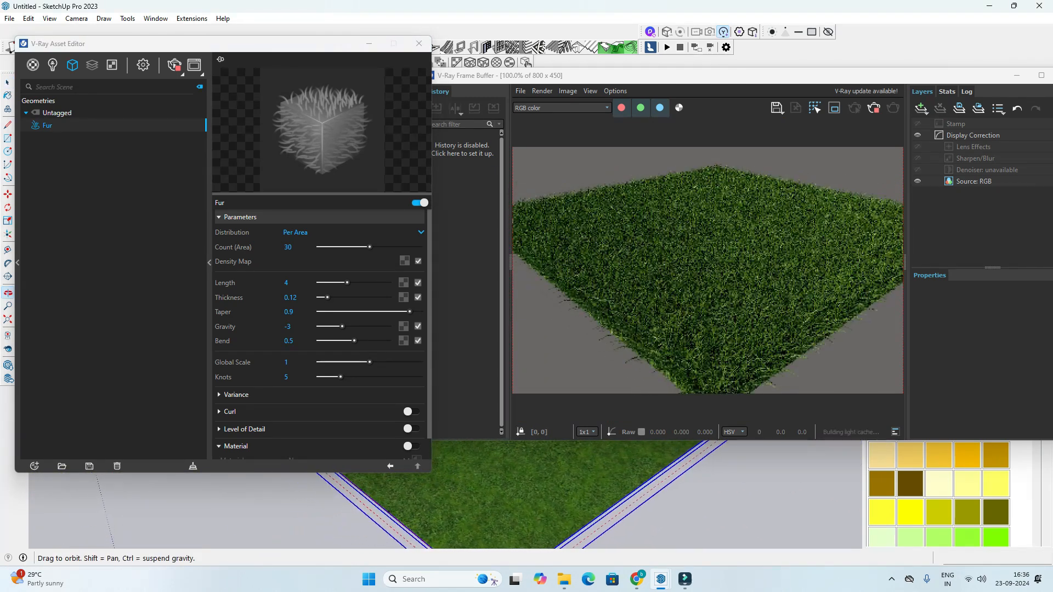
scroll(707, 270, "up", 1)
middle_click_drag(858, 278, 746, 381)
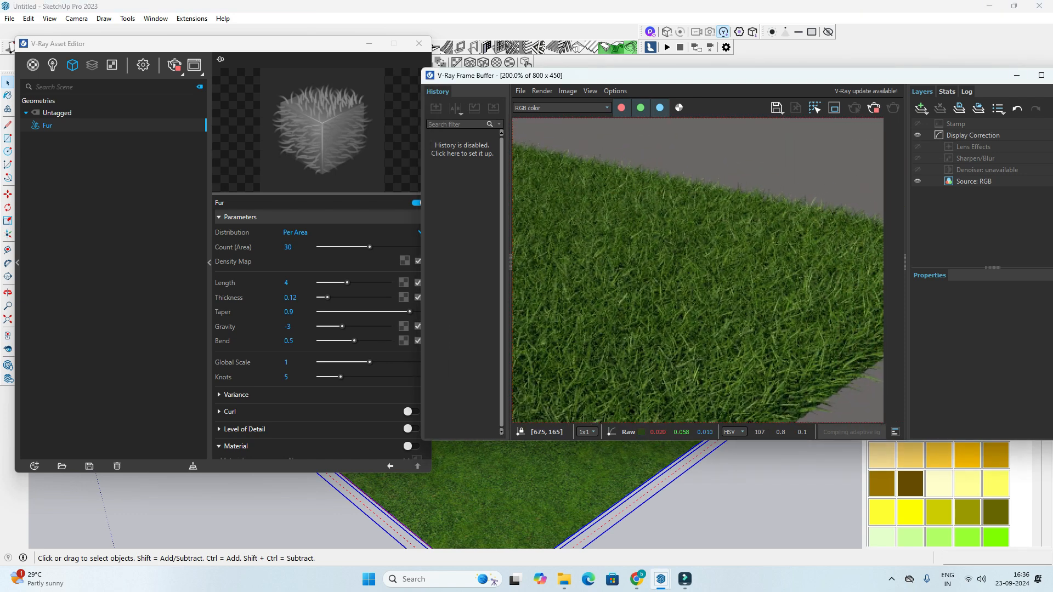
scroll(697, 270, "down", 1)
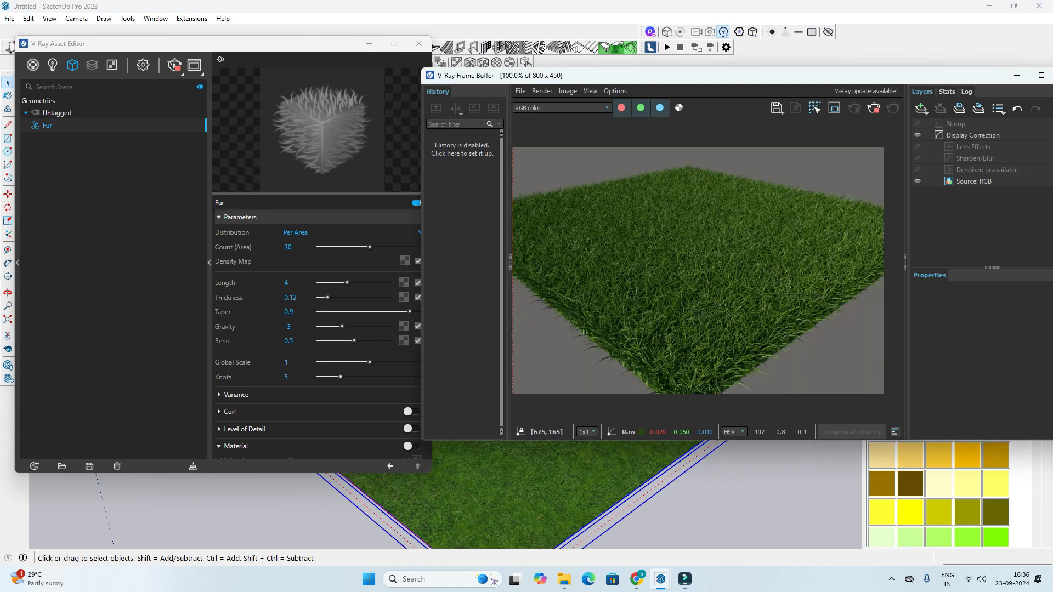
scroll(767, 285, "up", 1)
middle_click_drag(767, 285, 594, 333)
scroll(594, 485, "up", 3)
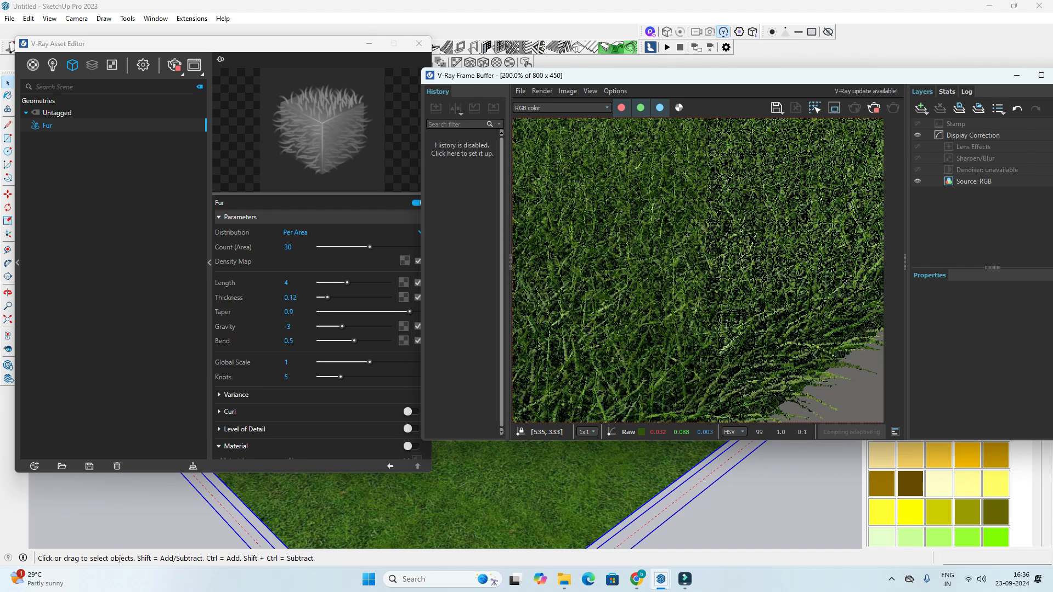
scroll(595, 485, "up", 1)
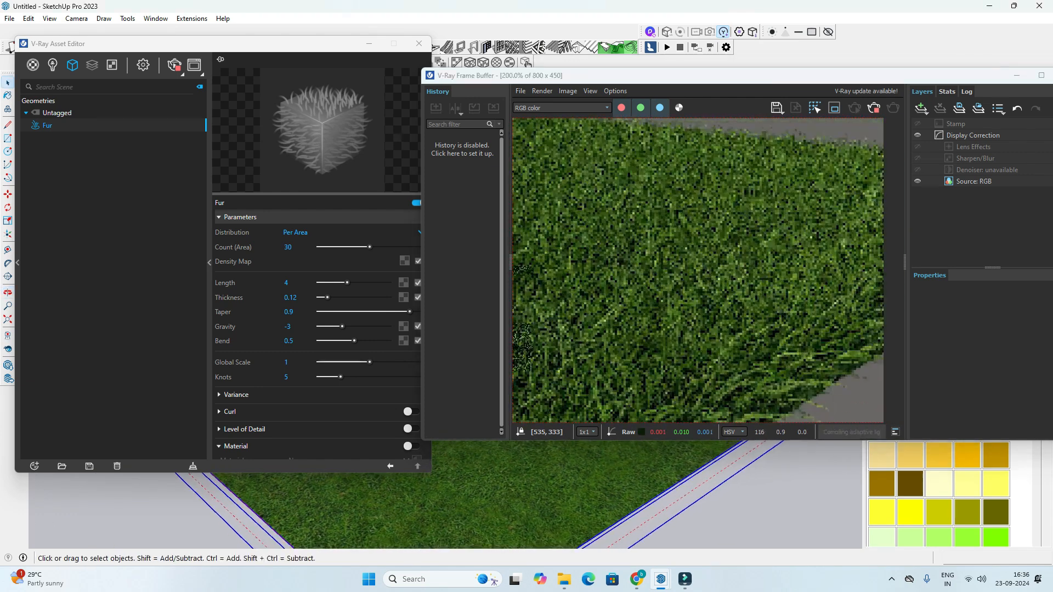
scroll(594, 485, "up", 1)
scroll(594, 485, "up", 1)
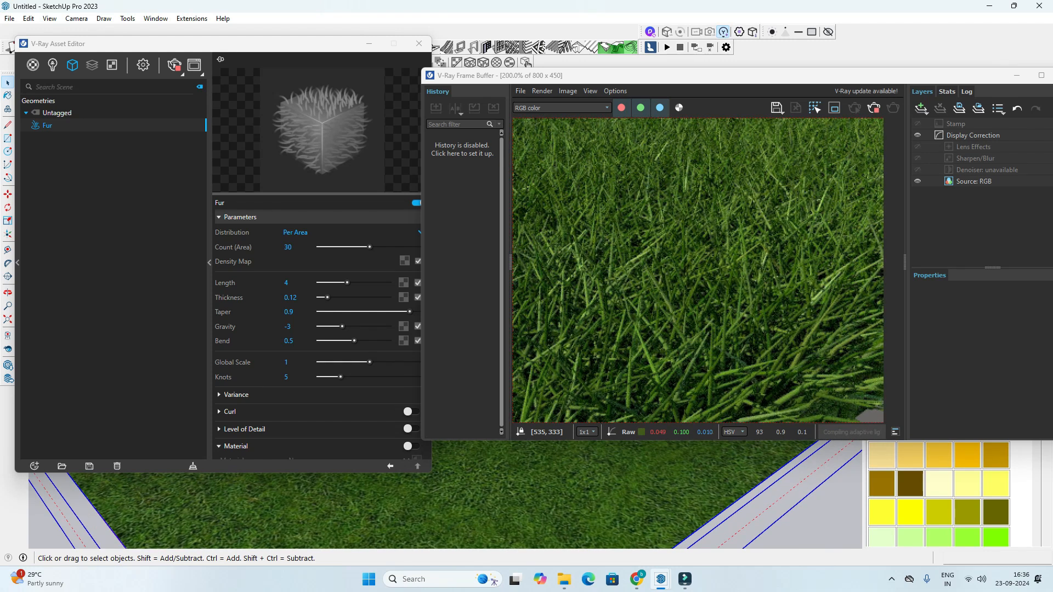
scroll(829, 276, "down", 1)
scroll(796, 275, "down", 1)
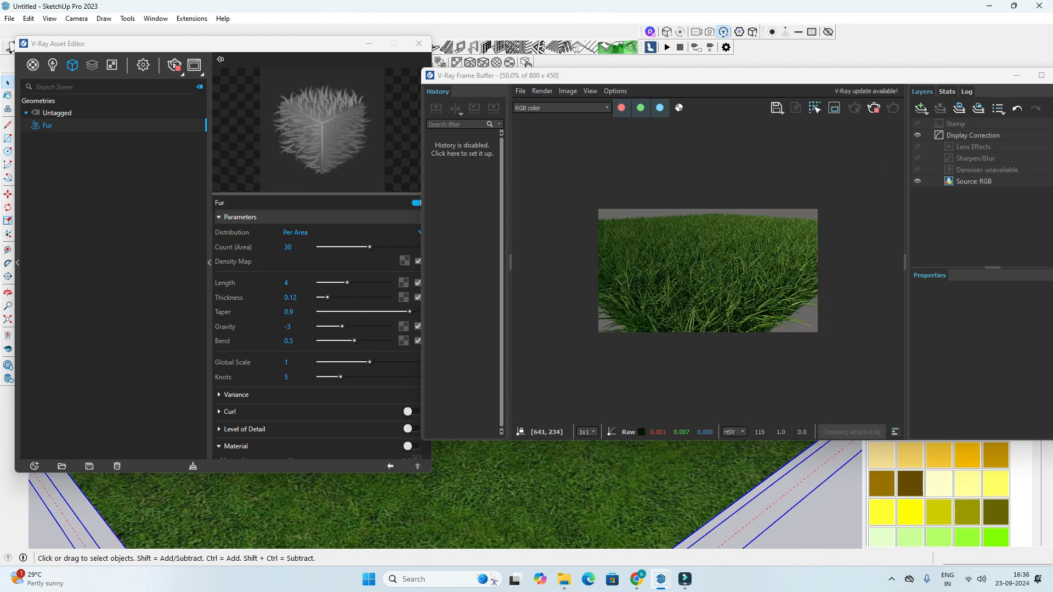
scroll(729, 322, "up", 1)
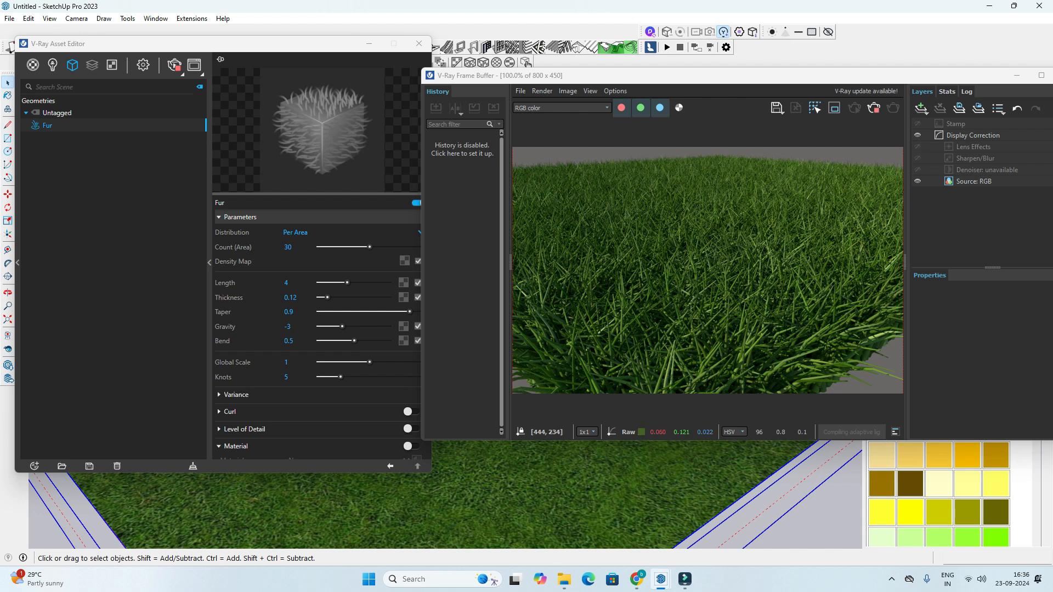
scroll(750, 346, "down", 2)
scroll(750, 346, "up", 2)
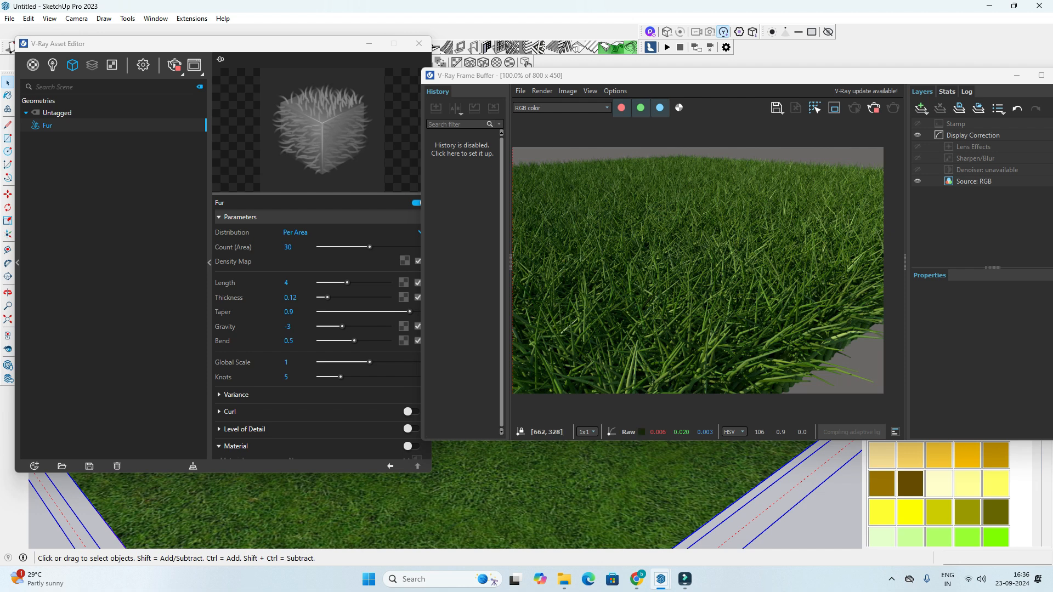
Step: Examine the height and shape of the rendered grass along the plane's edge and front corner
scroll(750, 347, "down", 1)
scroll(652, 483, "down", 1)
scroll(652, 482, "down", 4)
middle_click_drag(653, 483, 789, 526)
scroll(789, 526, "down", 1)
scroll(603, 488, "down", 1)
mouse_move(603, 488)
middle_mouse_down()
mouse_move(510, 417)
mouse_move(461, 430)
mouse_move(540, 483)
middle_mouse_up()
scroll(652, 483, "up", 5)
scroll(603, 488, "up", 3)
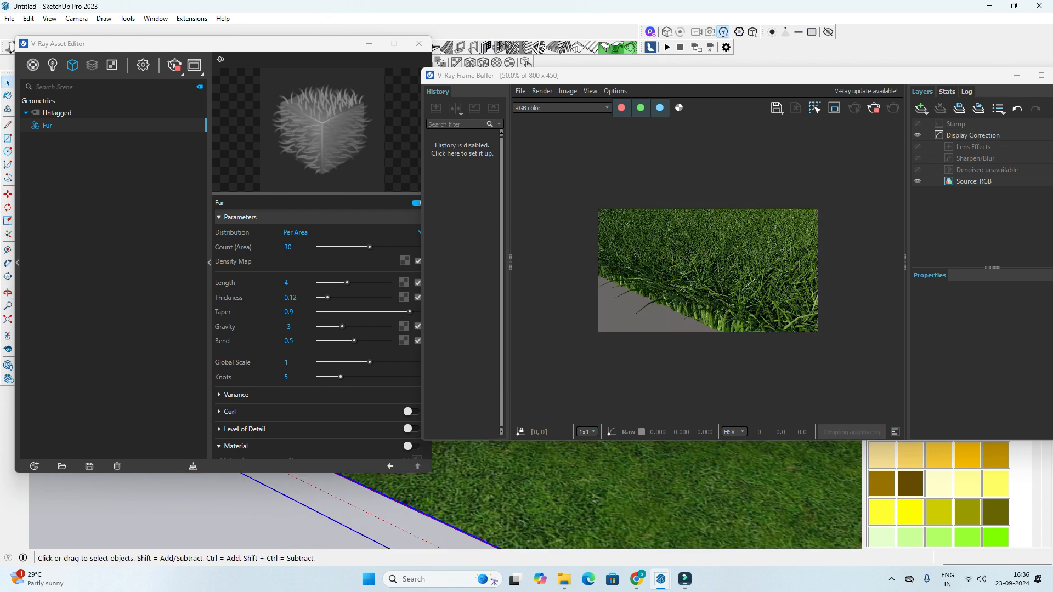
scroll(576, 488, "down", 7)
scroll(548, 488, "up", 1)
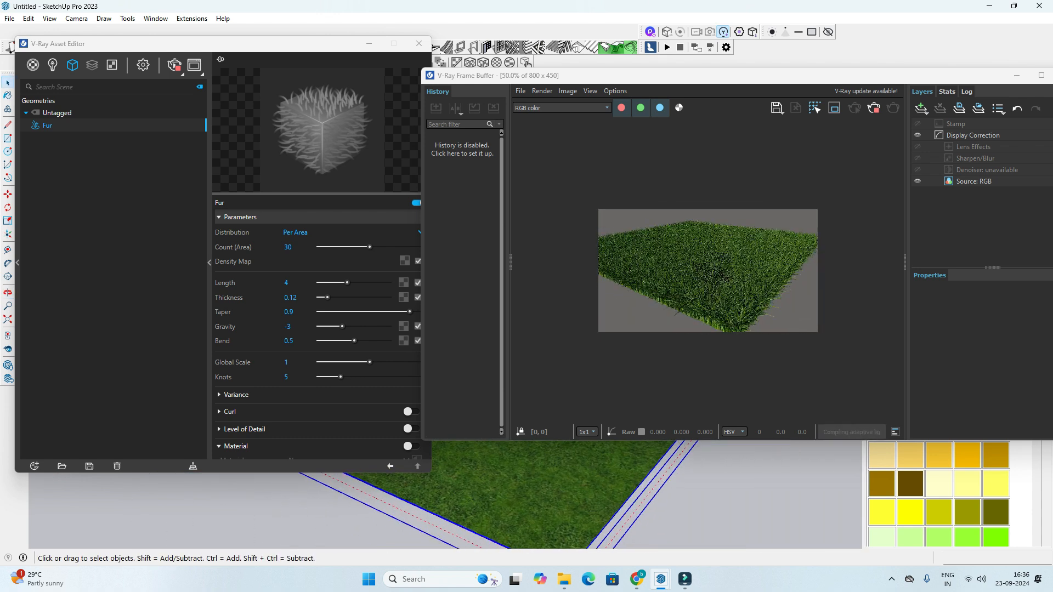
scroll(694, 277, "up", 3)
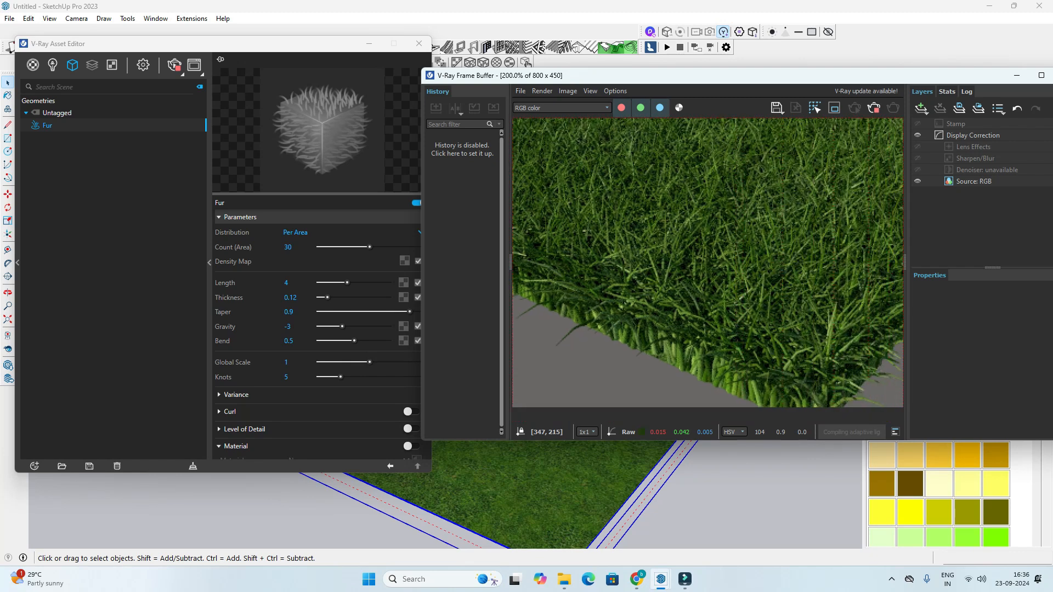
scroll(733, 353, "down", 1)
middle_click_drag(438, 510, 438, 483)
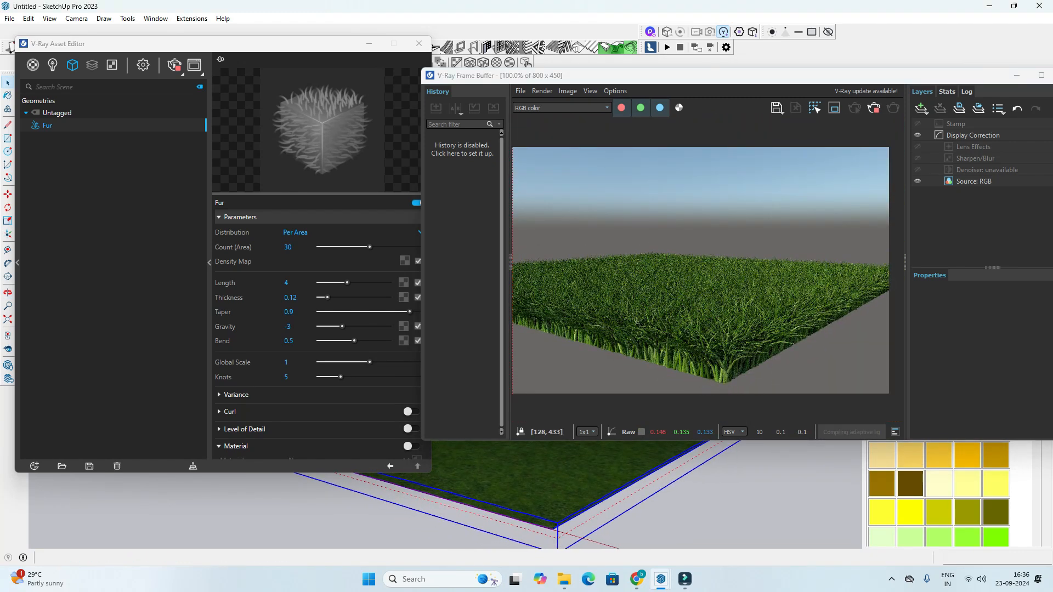
Step: Set the fur's Length to 3
left_click(291, 283)
type("3")
key("Return")
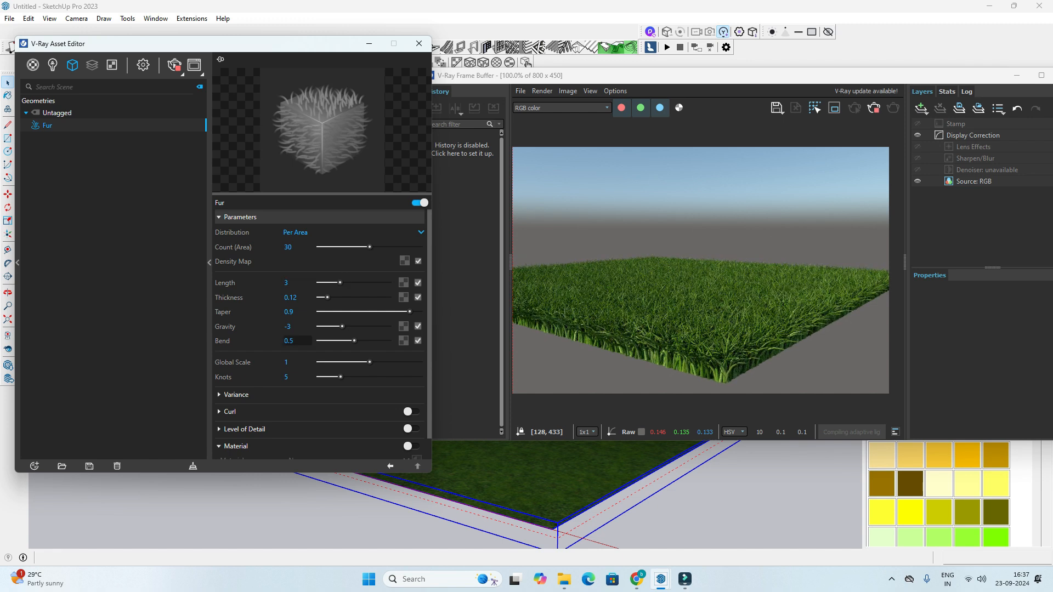
Step: Try a fur Bend of 0.7, raise it to 0.9 and check the bent blades in the render
type("0.8")
key("Return")
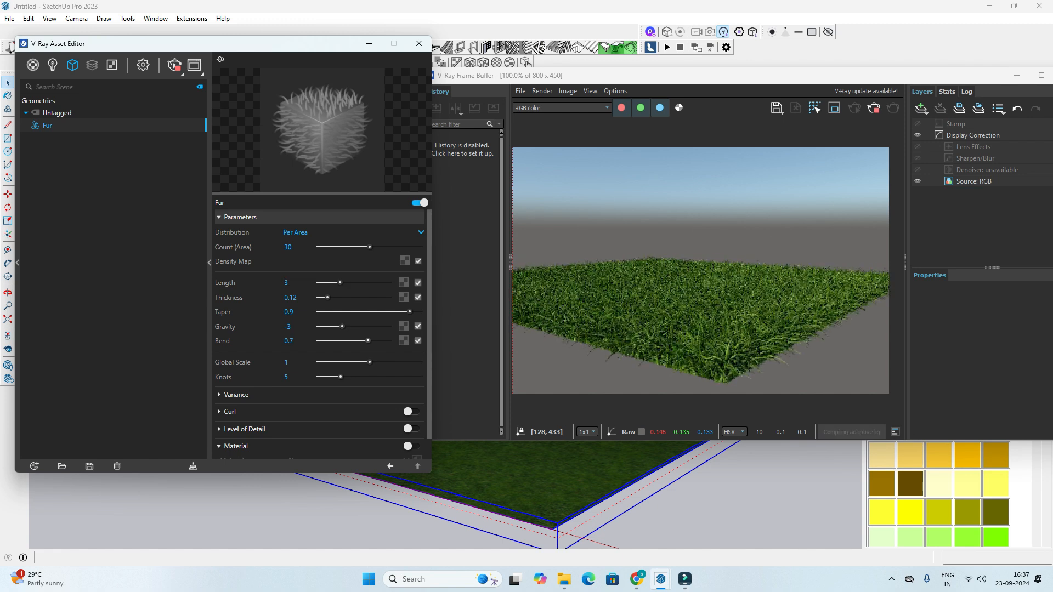
type("0.9")
key("Return")
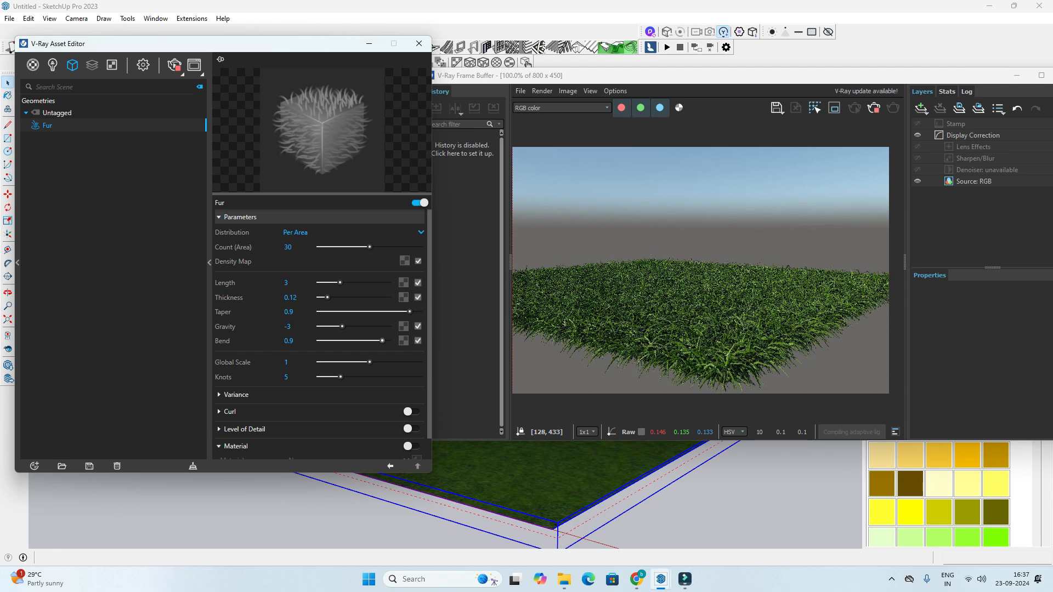
mouse_move(619, 488)
middle_mouse_down()
mouse_move(614, 524)
mouse_move(664, 501)
mouse_move(609, 526)
middle_mouse_up()
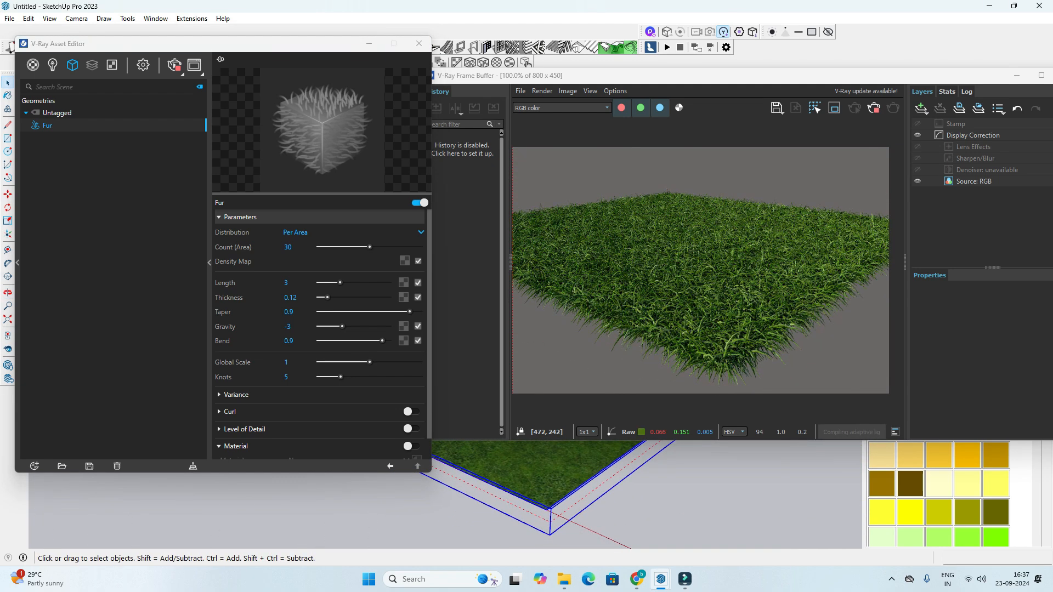
scroll(654, 279, "up", 1)
middle_click_drag(654, 279, 760, 232)
scroll(800, 283, "down", 1)
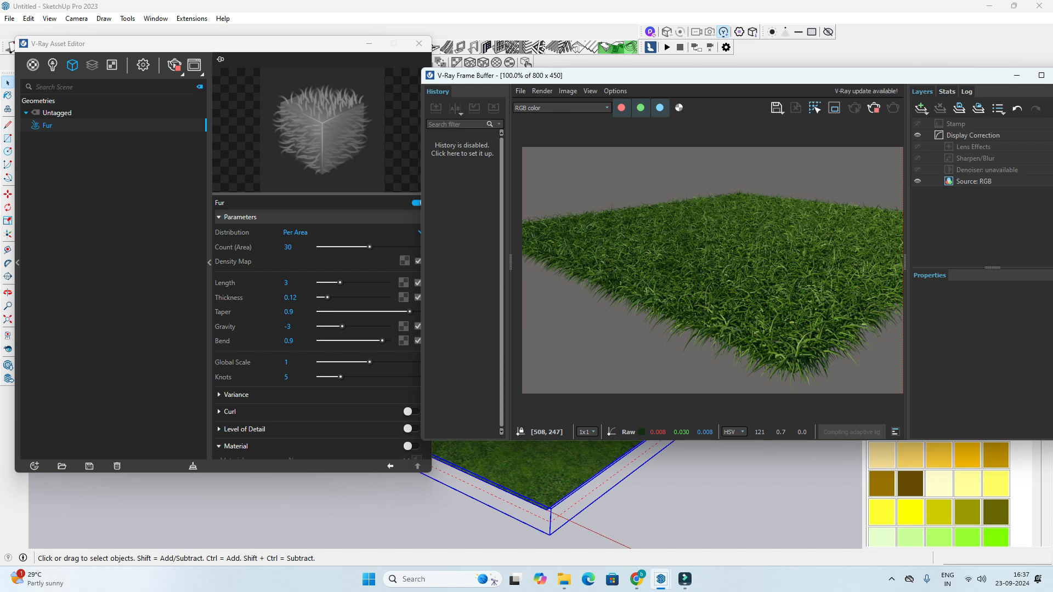
Step: Switch to the Google Meet call in the browser to check it and return to SketchUp
mouse_move(636, 579)
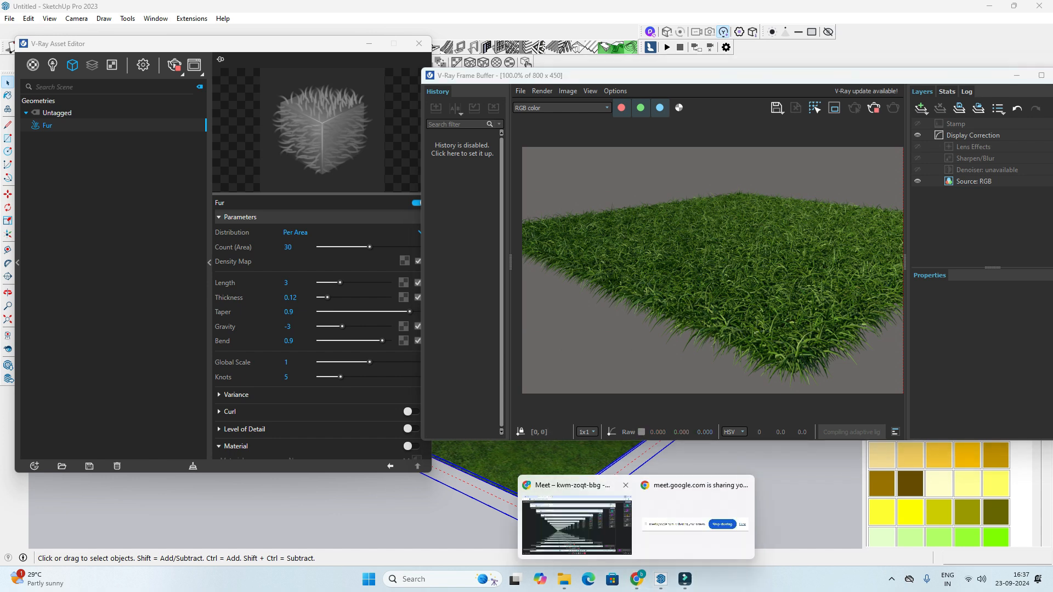
left_click(576, 524)
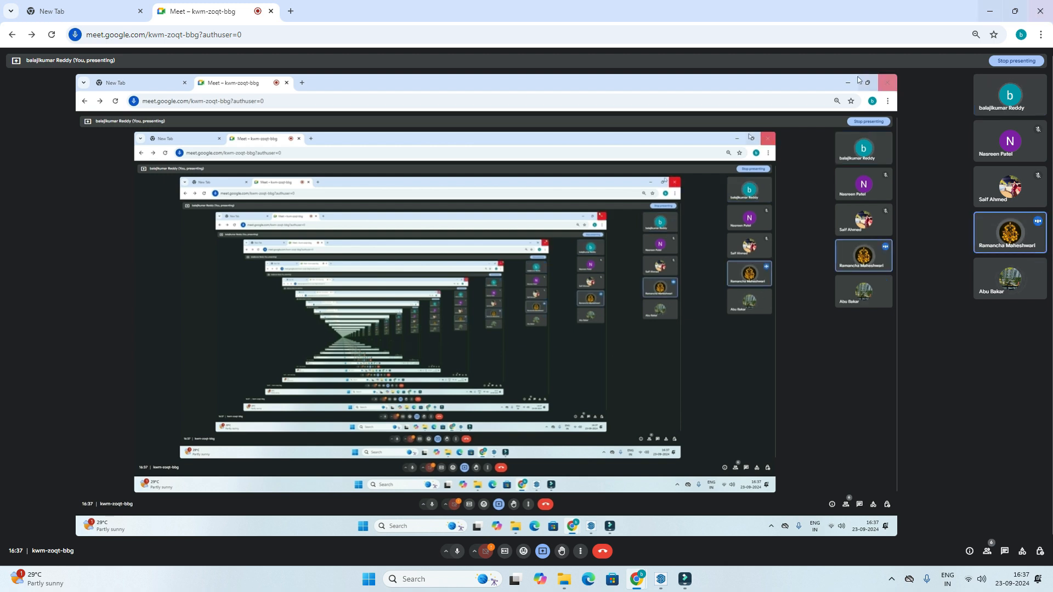
left_click(989, 11)
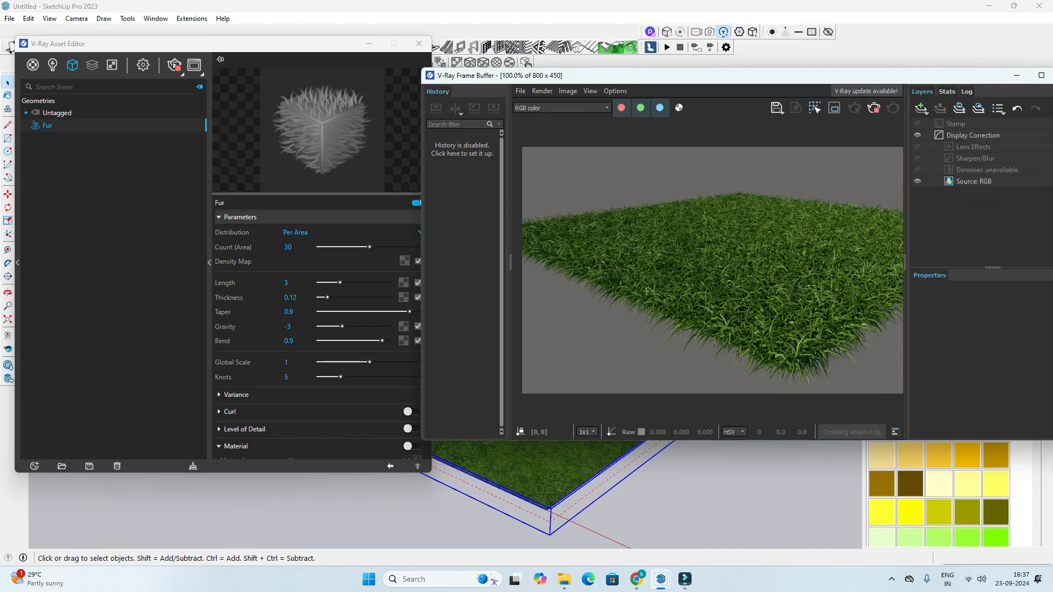
Step: Stop the interactive render and close the V-Ray Frame Buffer
left_click(1041, 75)
left_click(892, 96)
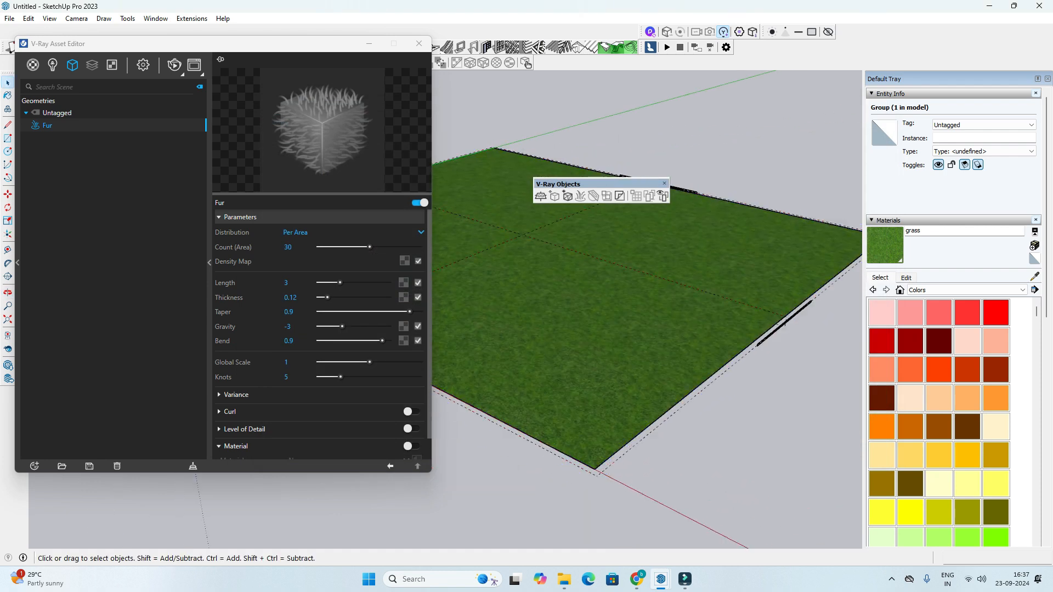
Step: Delete the grass plane group from the model and permanently delete the Fur asset
key("Delete")
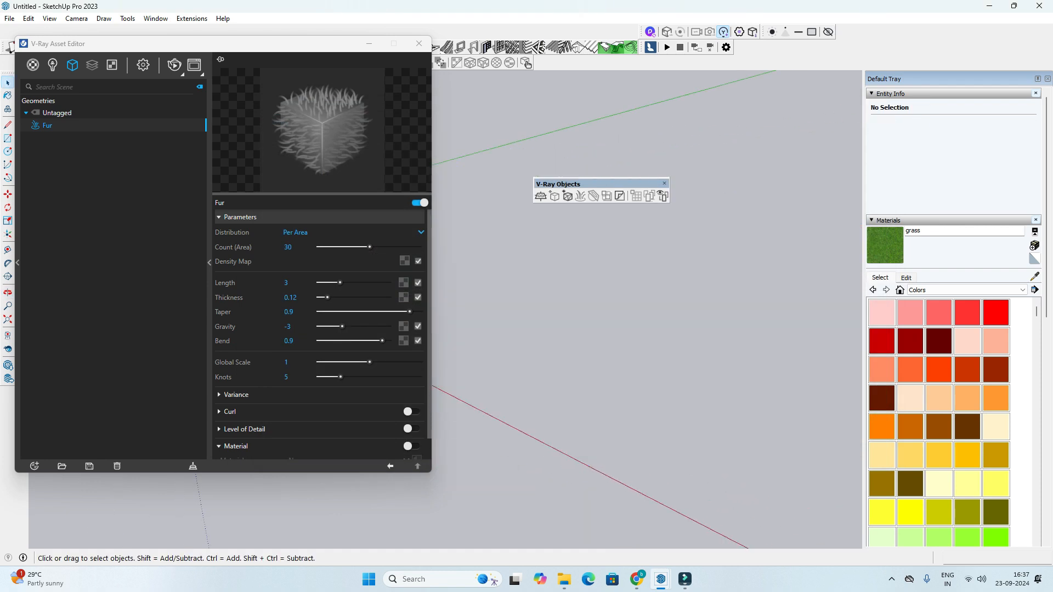
key("Delete")
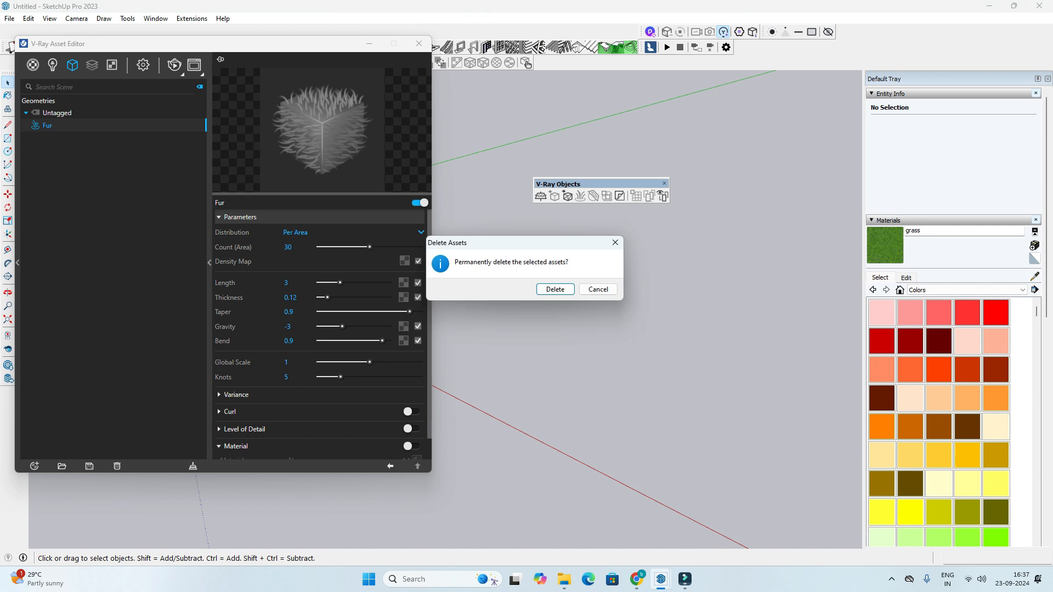
left_click(554, 289)
Step: Check the Google Meet call in the browser and return to SketchUp
mouse_move(637, 579)
left_click(576, 512)
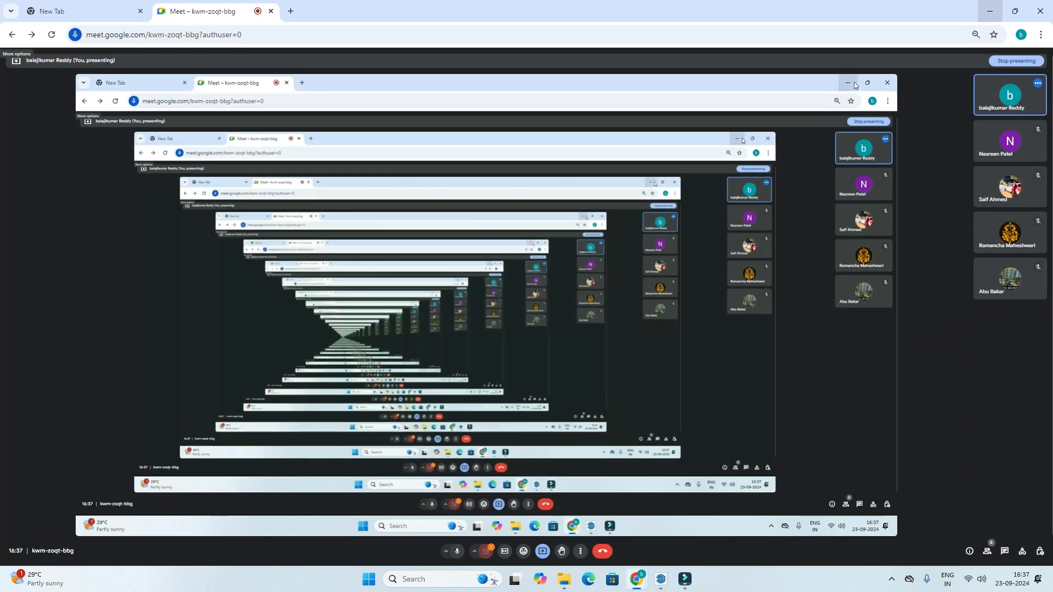
left_click(989, 11)
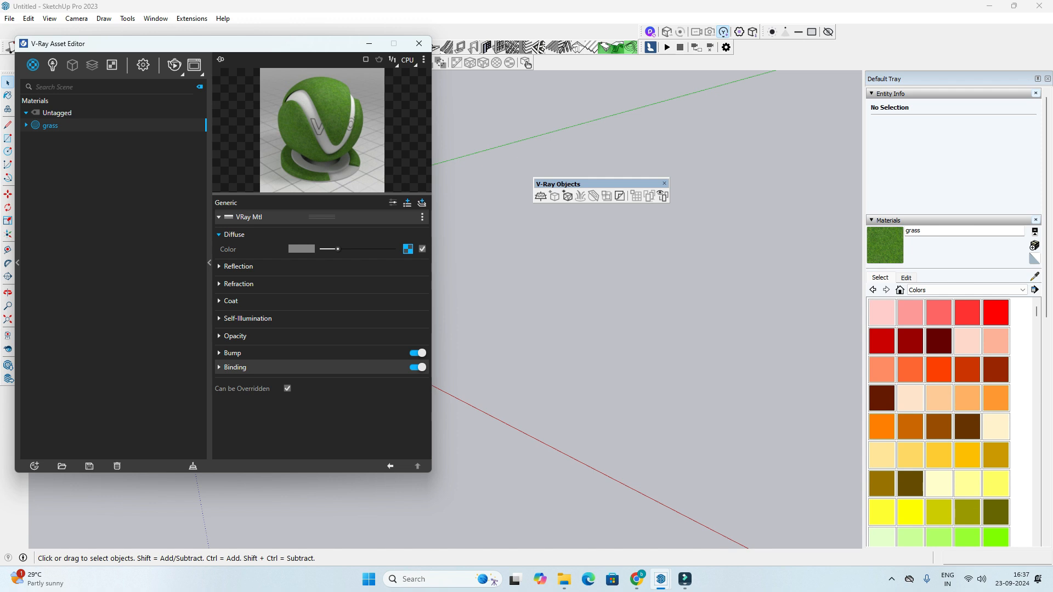
middle_click_drag(559, 329, 628, 349)
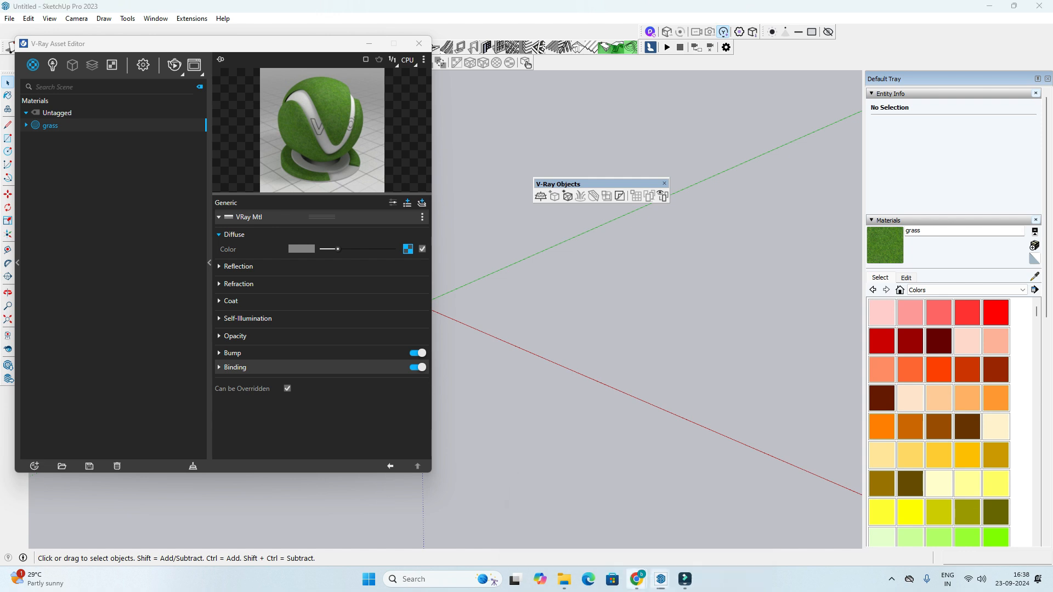
Step: Switch to Chrome and run a Google image search for "wild grass" in a new tab
left_click(636, 579)
left_click(290, 11)
type("wild grass")
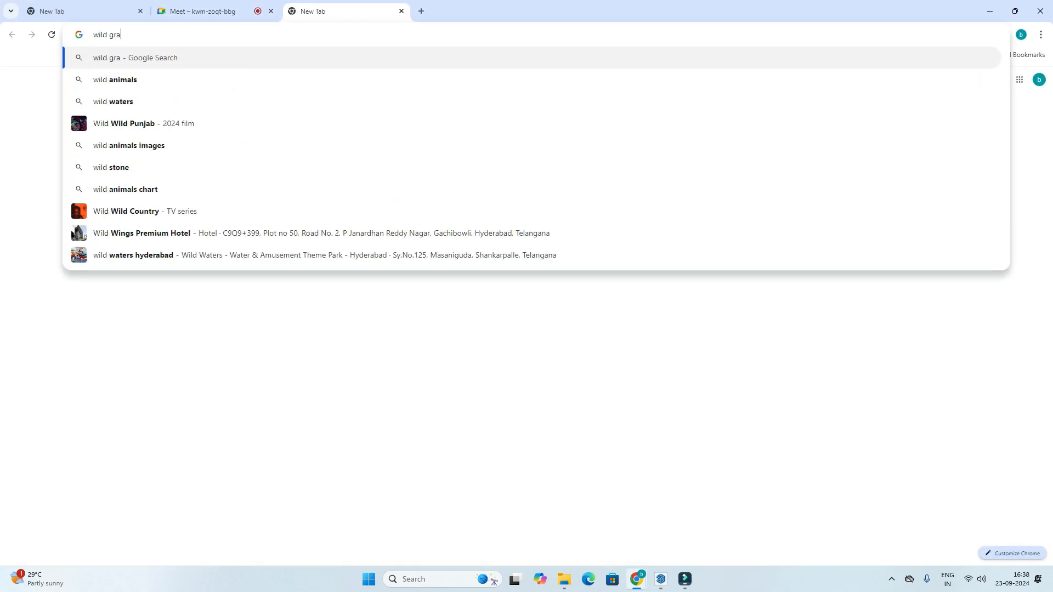
key("Return")
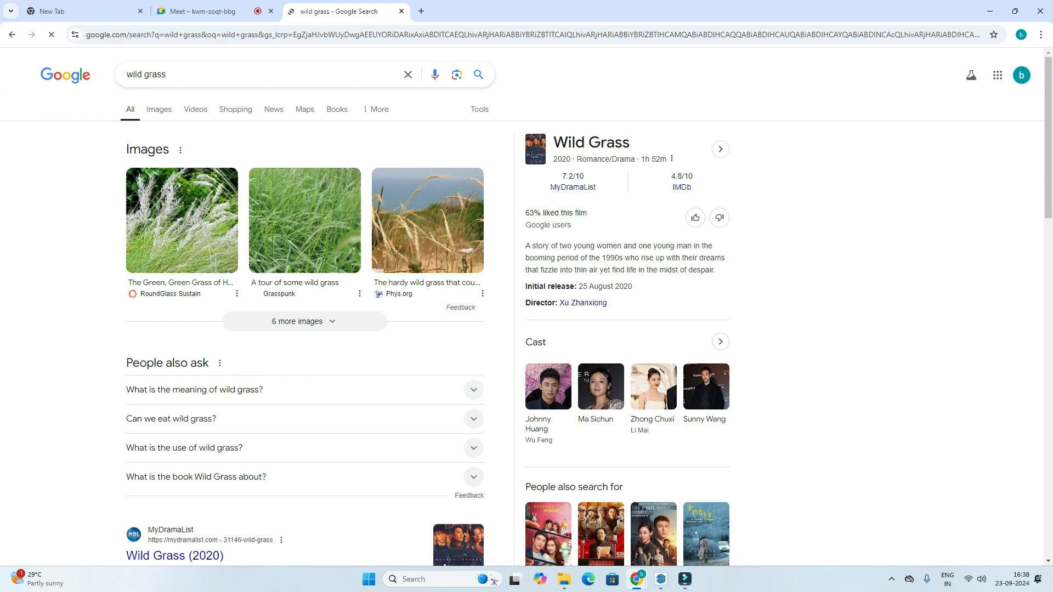
left_click(159, 110)
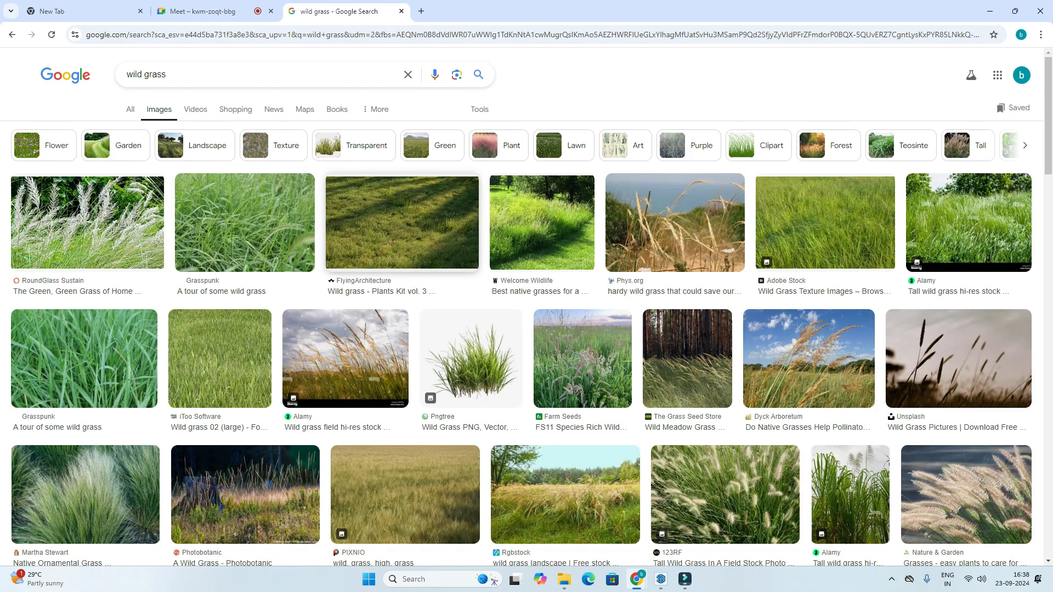
Step: Browse the wild grass images, preview several patchy and green grass ground textures, and return to SketchUp
scroll(455, 221, "down", 15)
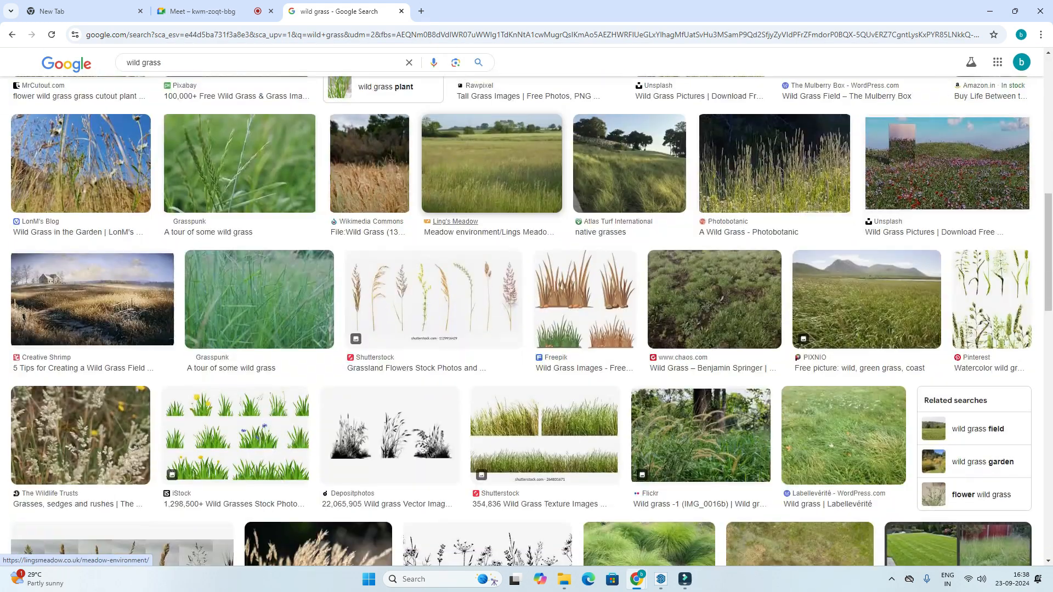
scroll(712, 433, "down", 4)
left_click(799, 420)
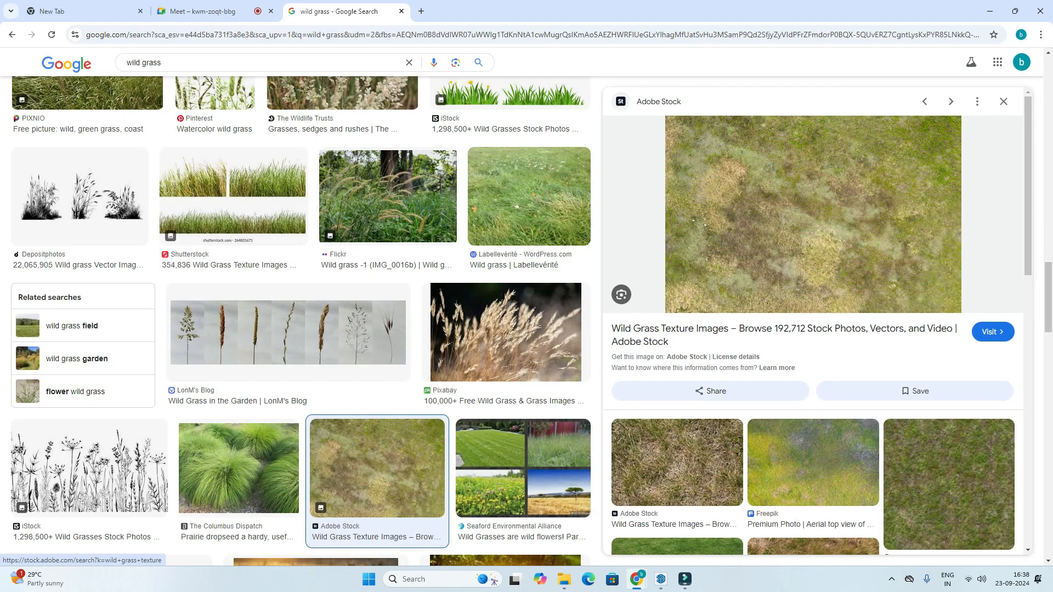
left_click(949, 483)
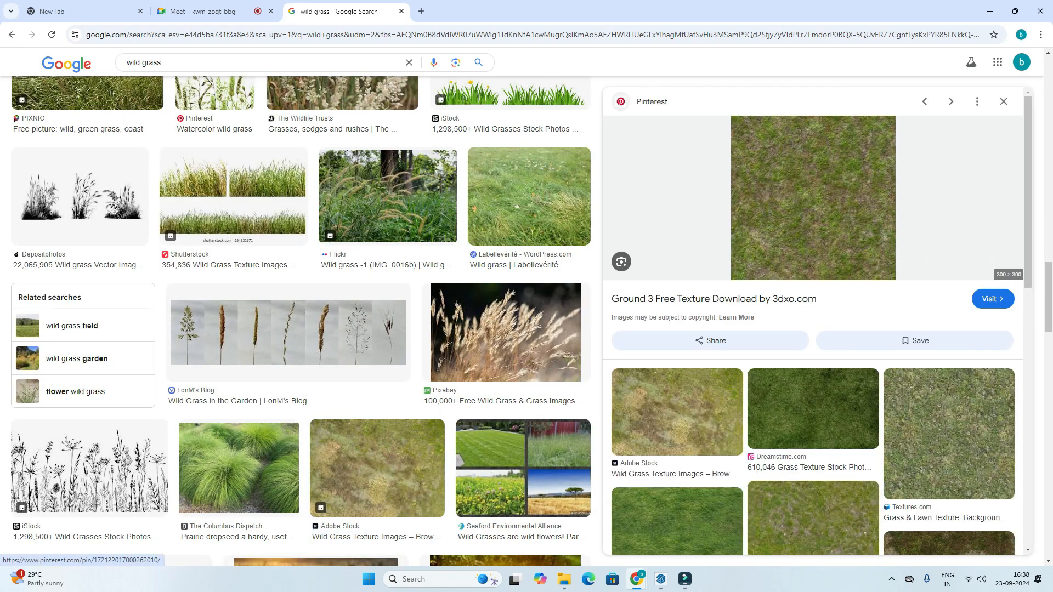
scroll(812, 324, "down", 3)
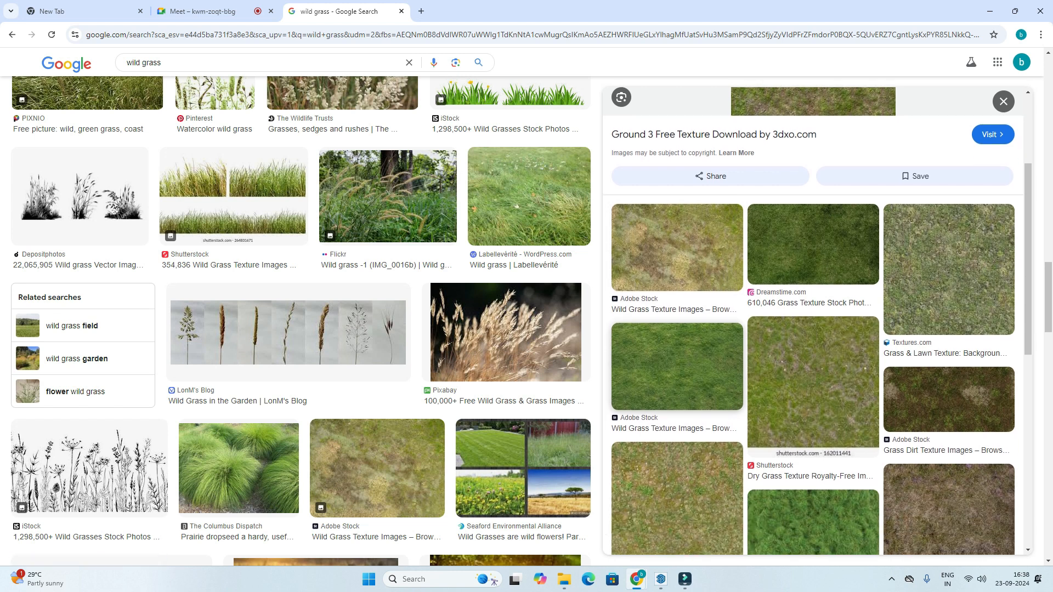
left_click(676, 366)
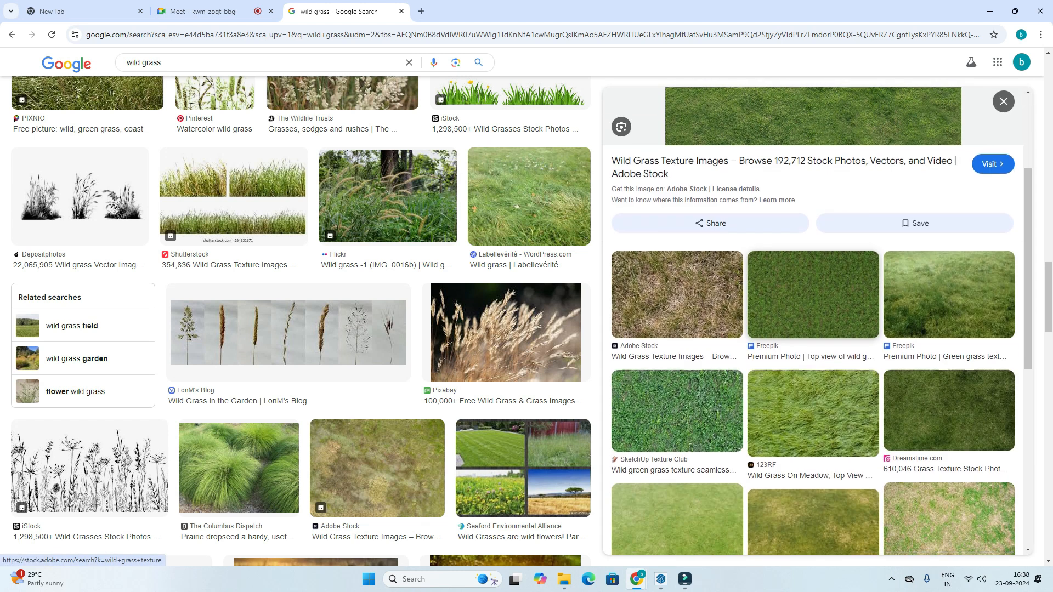
scroll(813, 294, "down", 5)
left_click(948, 254)
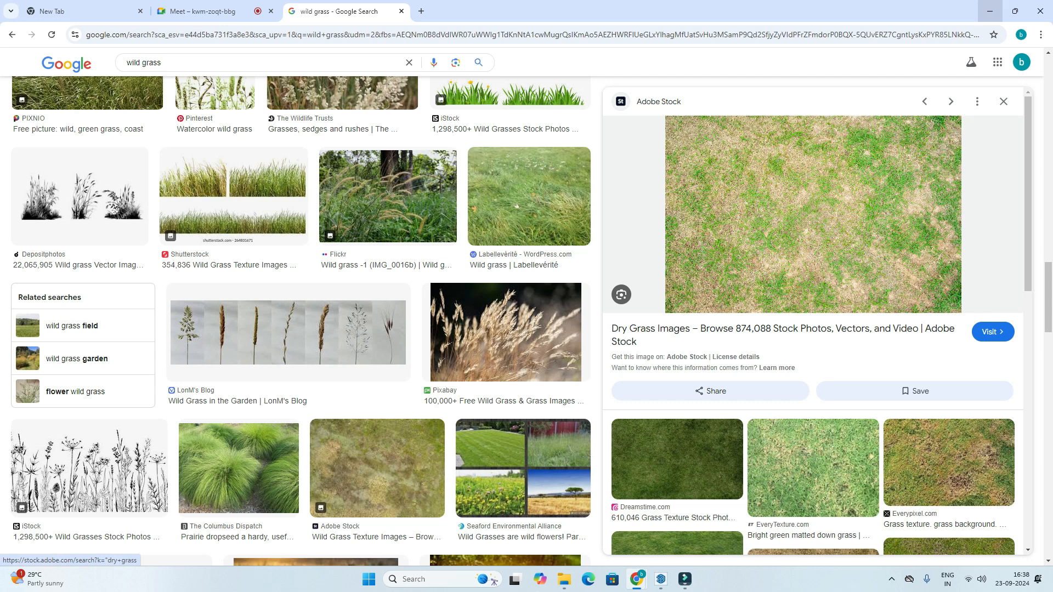
left_click(989, 11)
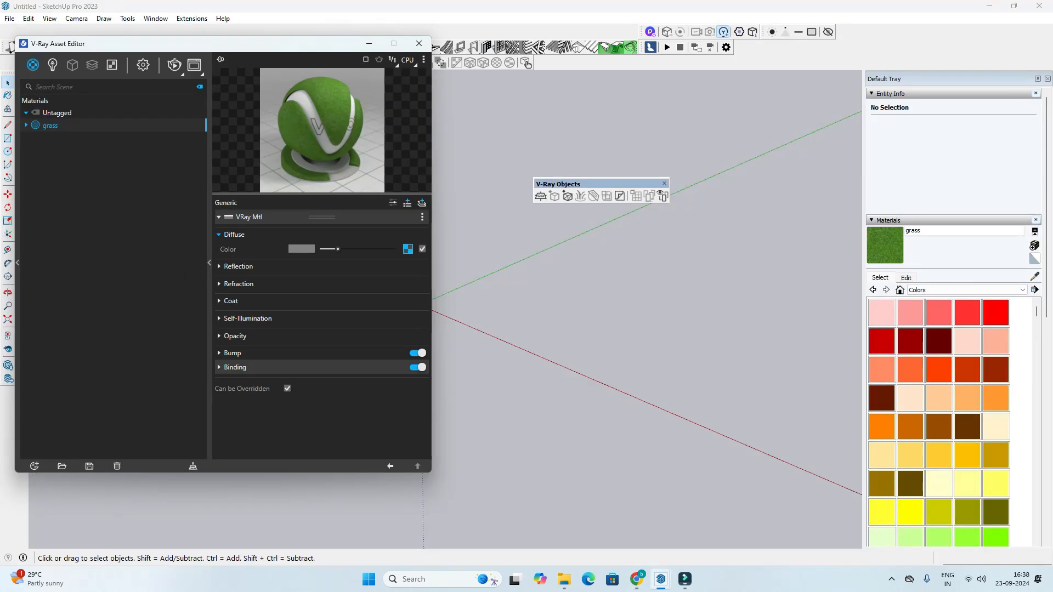
Step: Draw a 10' by 10' rectangle on the ground plane, starting at the origin
mouse_move(597, 258)
middle_mouse_down()
mouse_move(614, 301)
mouse_move(606, 299)
middle_mouse_up()
left_click_drag(202, 50, 51, 36)
middle_click_drag(466, 340, 383, 314)
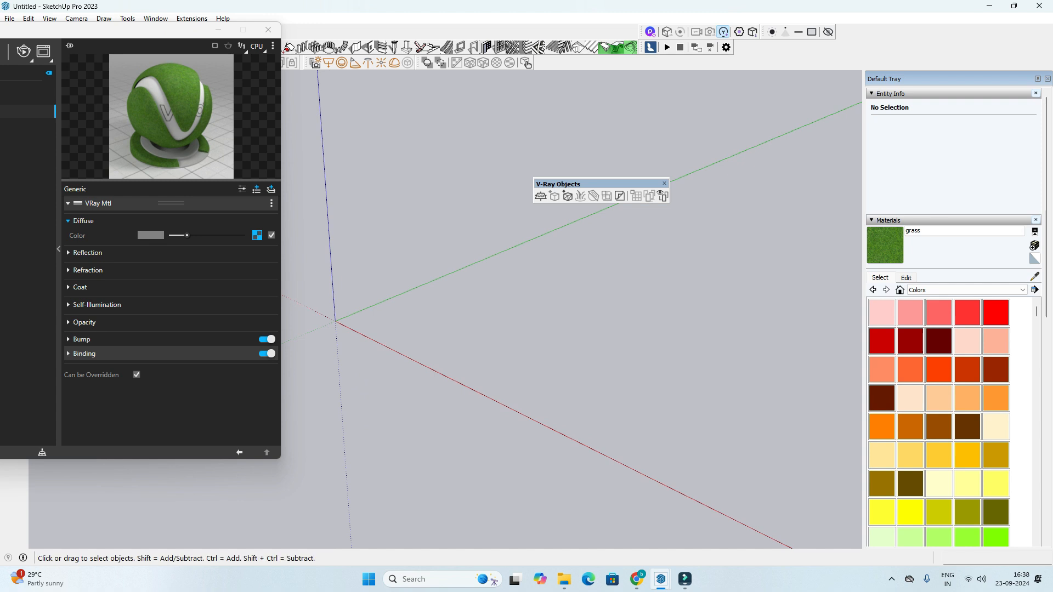
middle_click_drag(383, 329, 372, 362)
mouse_move(661, 579)
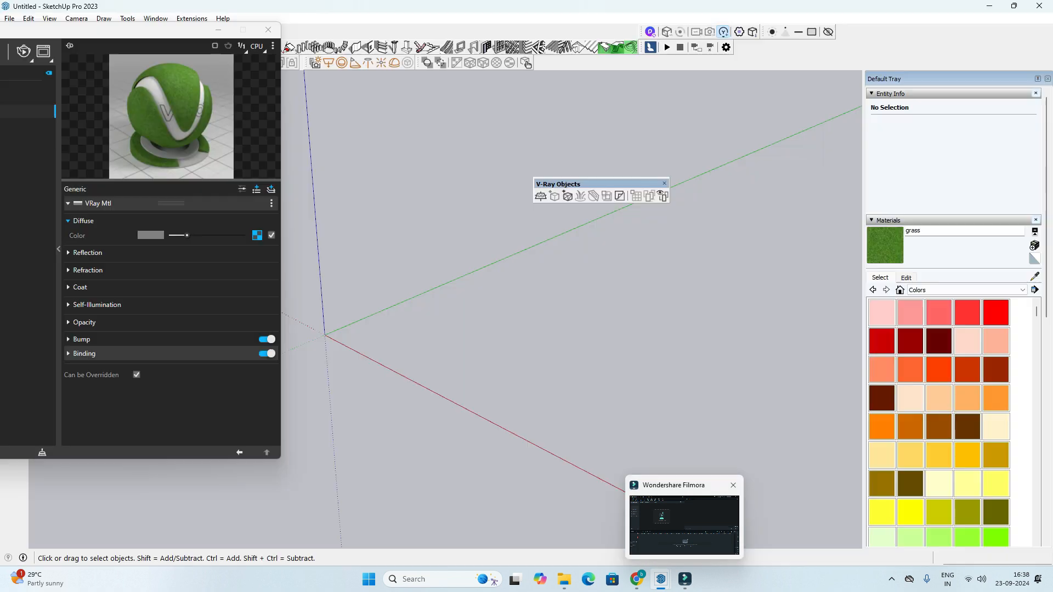
key("r")
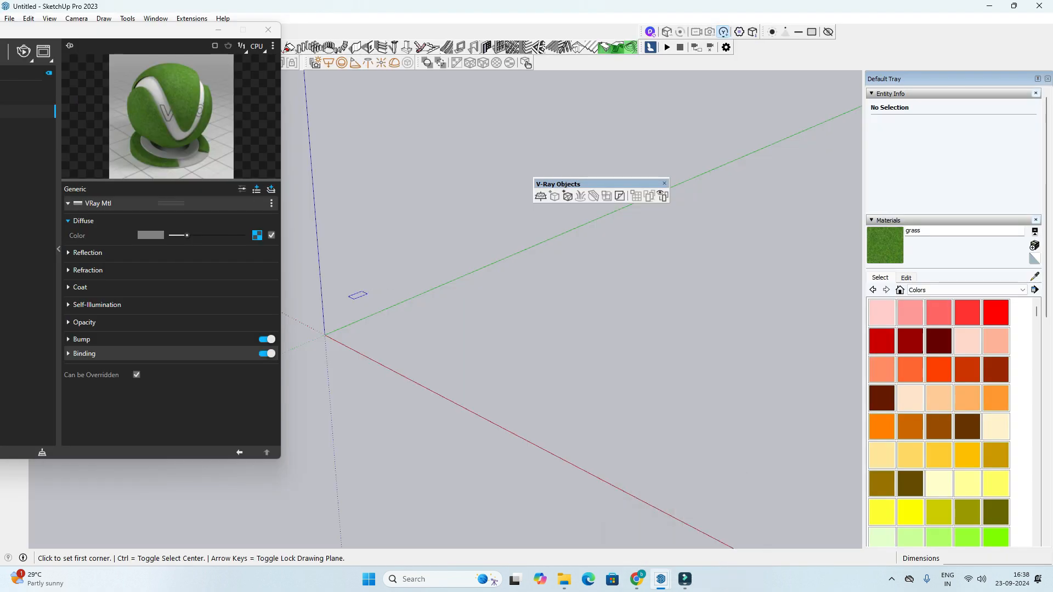
left_click(324, 335)
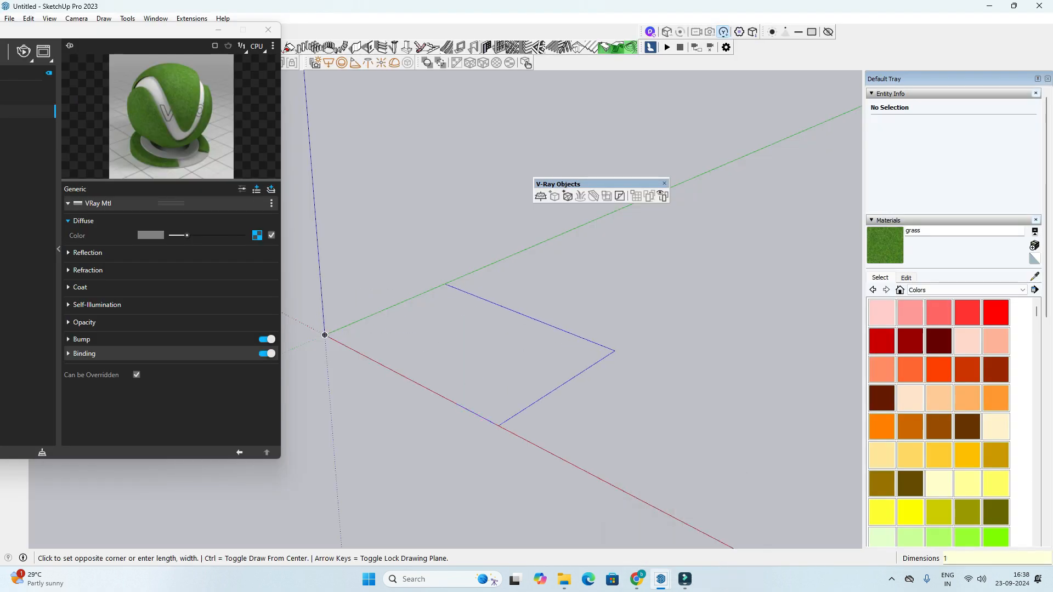
type("10',10'")
key("Return")
key("space")
Step: Make a group from the new rectangle's face and edges
scroll(612, 349, "down", 5)
scroll(613, 349, "down", 3)
middle_click_drag(613, 349, 459, 299, "shift")
double_click(459, 299)
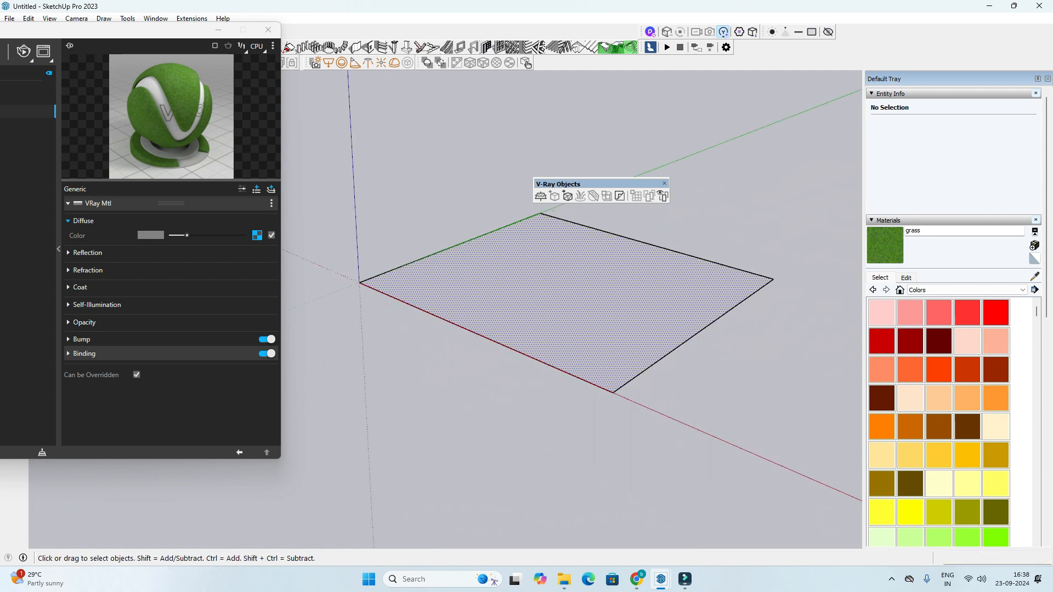
right_click(534, 321)
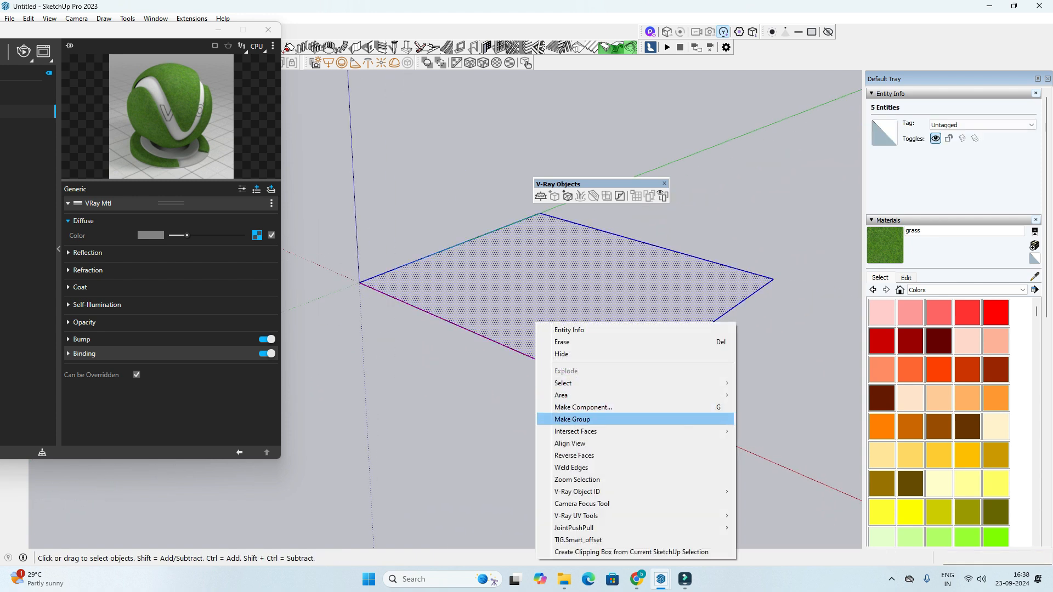
left_click(586, 416)
middle_click_drag(587, 416, 599, 418)
Step: Open the Chaos Cosmos browser, maximize it and show the Ground materials
left_click_drag(150, 32, 614, 79)
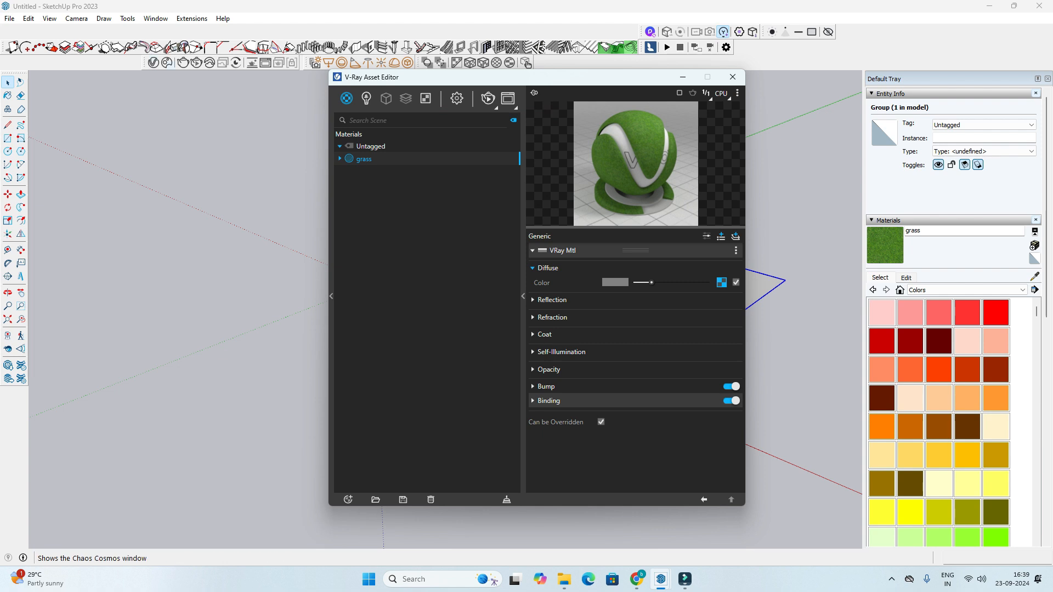
left_click(166, 63)
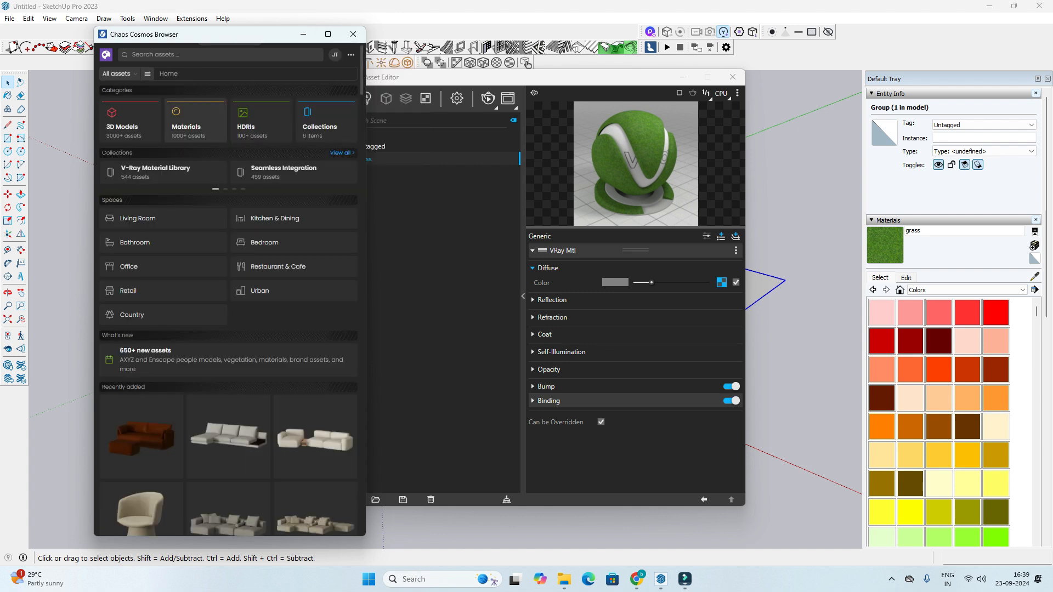
left_click(192, 123)
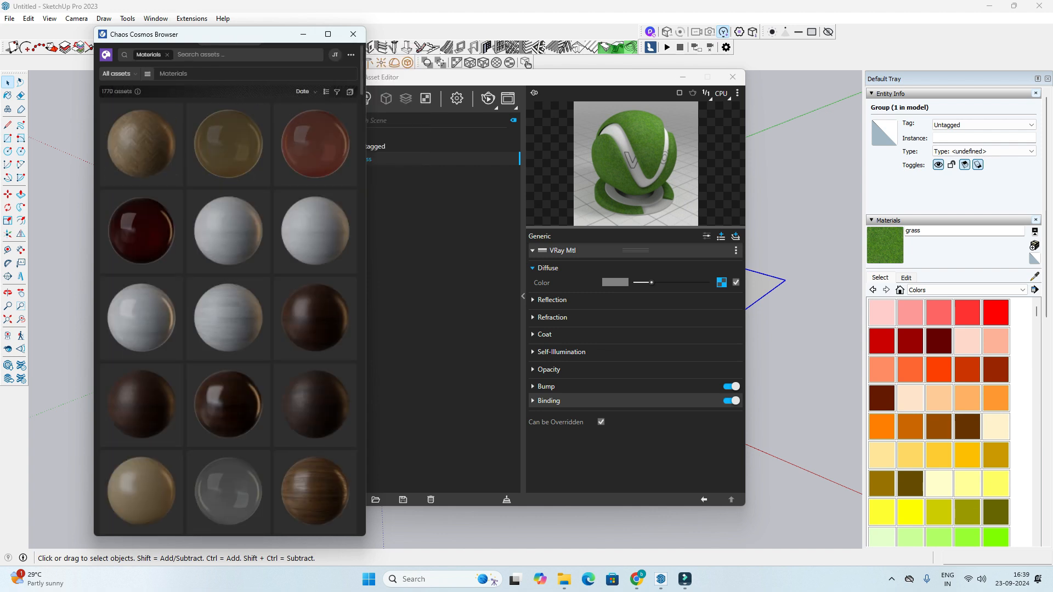
key("super+Up")
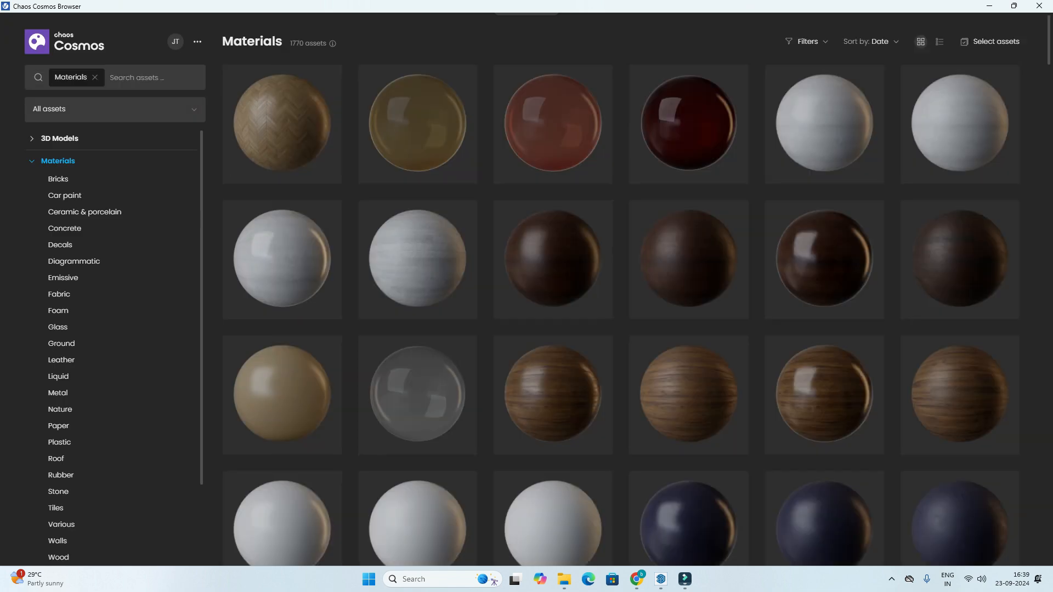
left_click(61, 344)
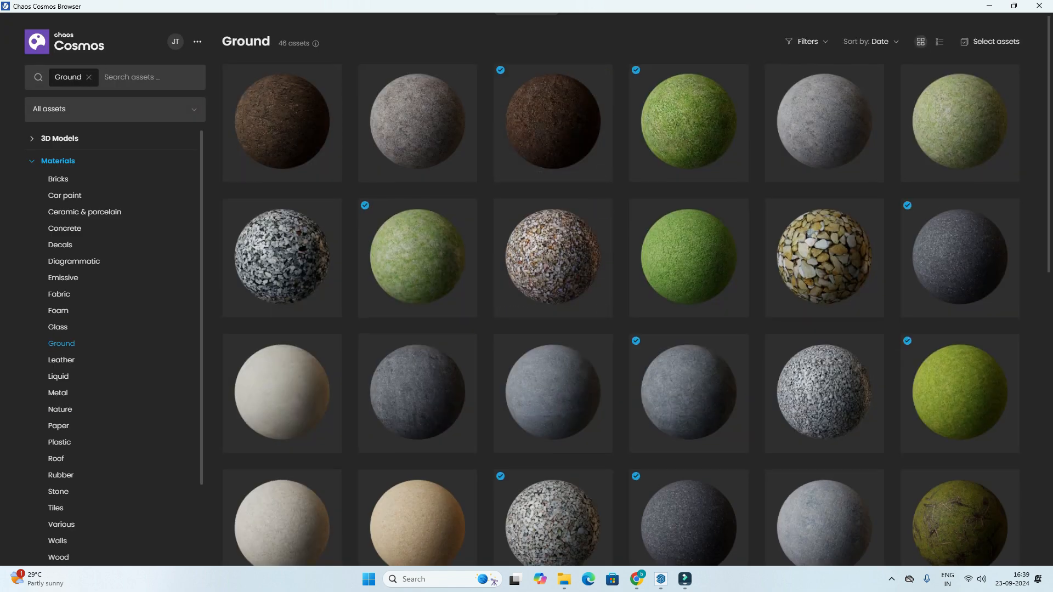
Step: Import the Dirt Brown 07 150cm material into the scene and close the Cosmos browser
scroll(553, 280, "down", 7)
scroll(636, 315, "up", 1)
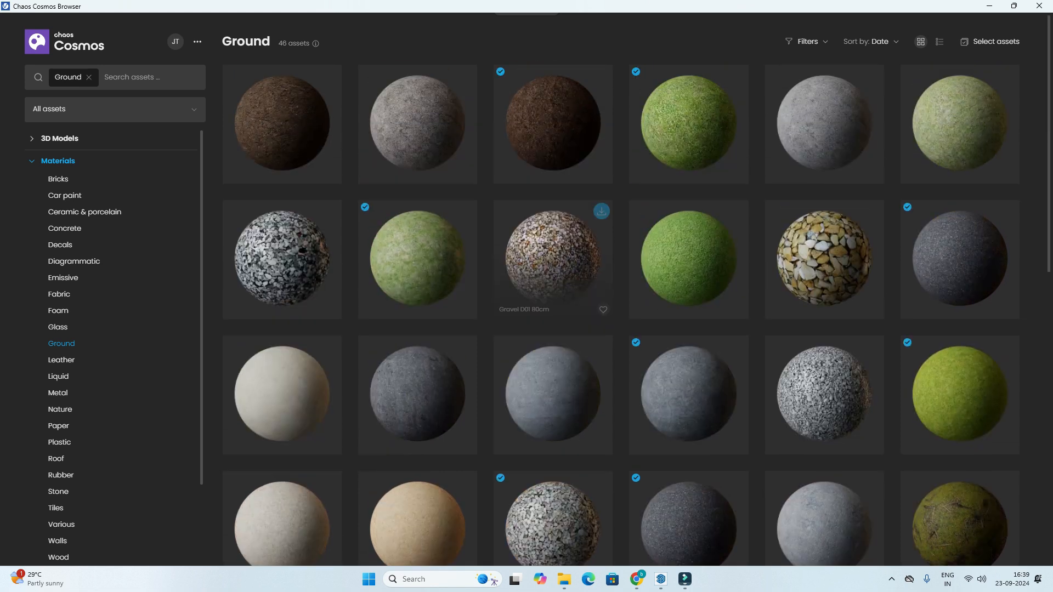
left_click(720, 424)
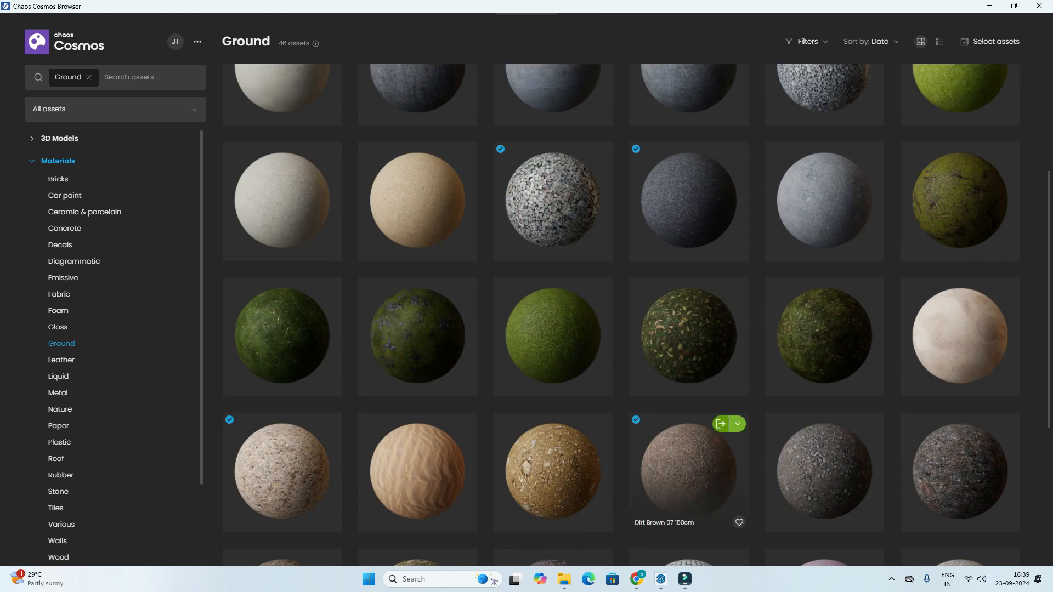
left_click(1038, 6)
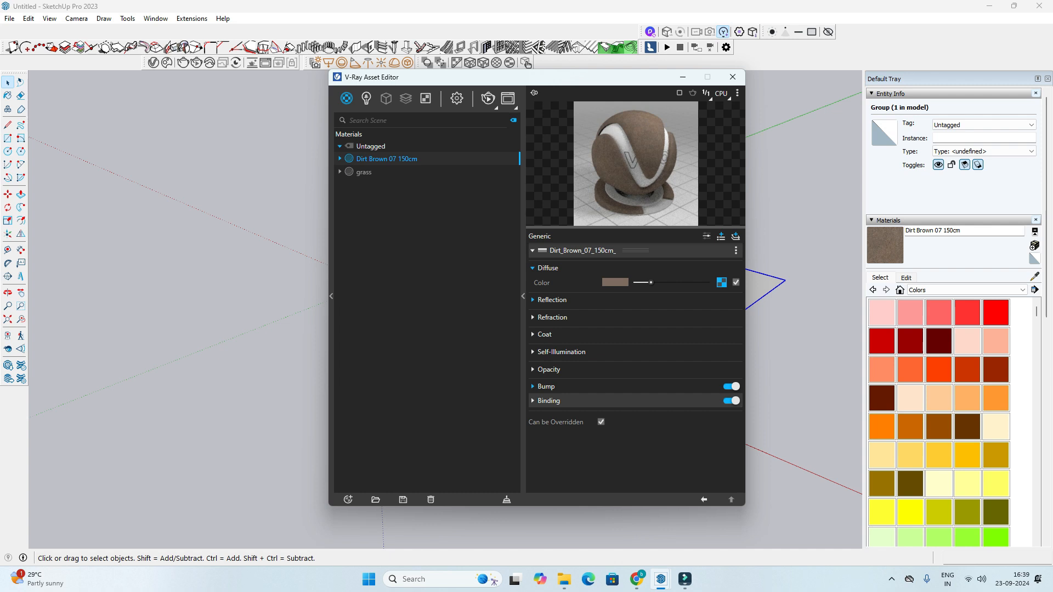
Step: Open the rectangle's group for editing, apply the grass material to its face and deselect it
left_click(364, 172)
left_click_drag(416, 77, 129, 81)
scroll(658, 307, "up", 1)
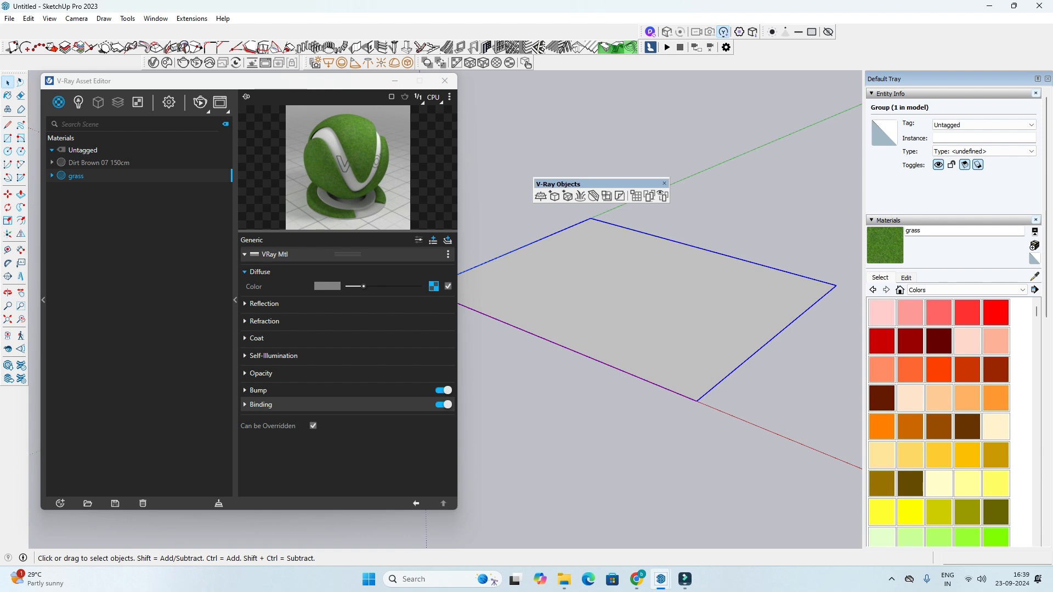
double_click(647, 307)
double_click(647, 307)
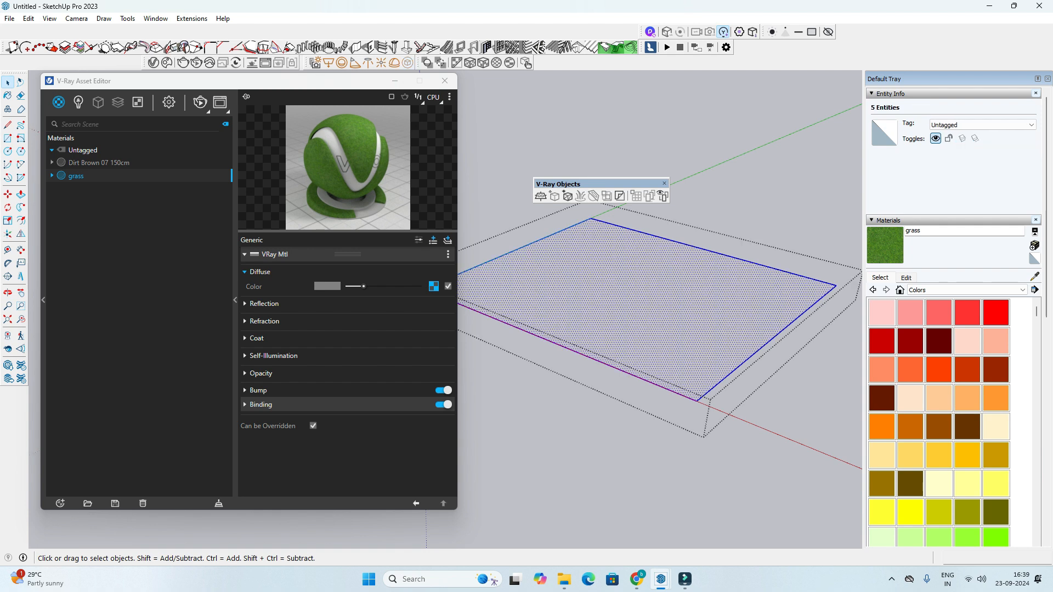
right_click(110, 176)
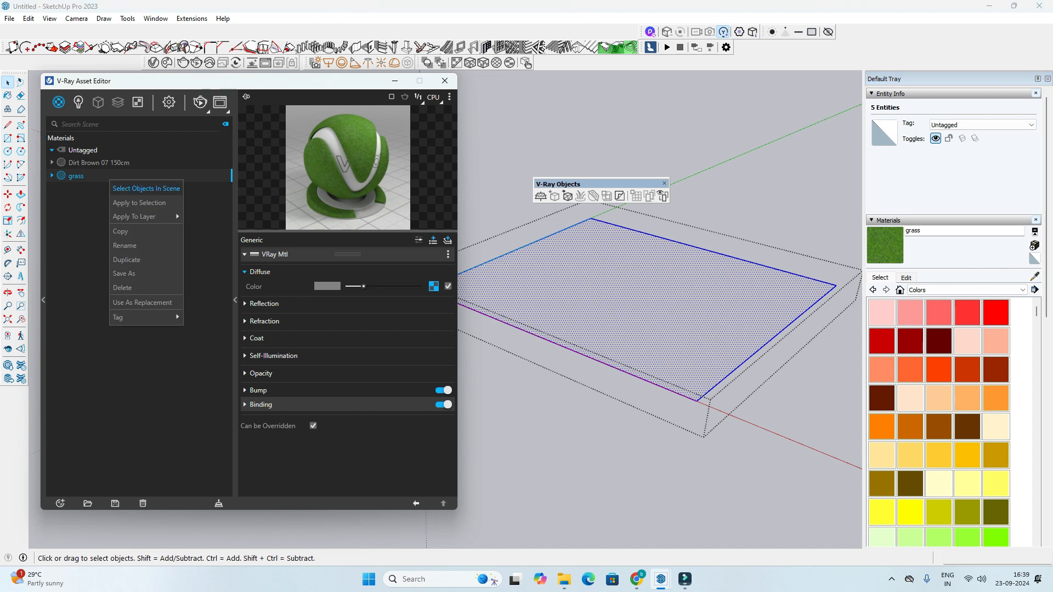
left_click(146, 188)
key("Escape")
middle_click_drag(658, 328, 658, 296)
Step: Try a grass texture width of 20', then set it to 2'
left_click(906, 278)
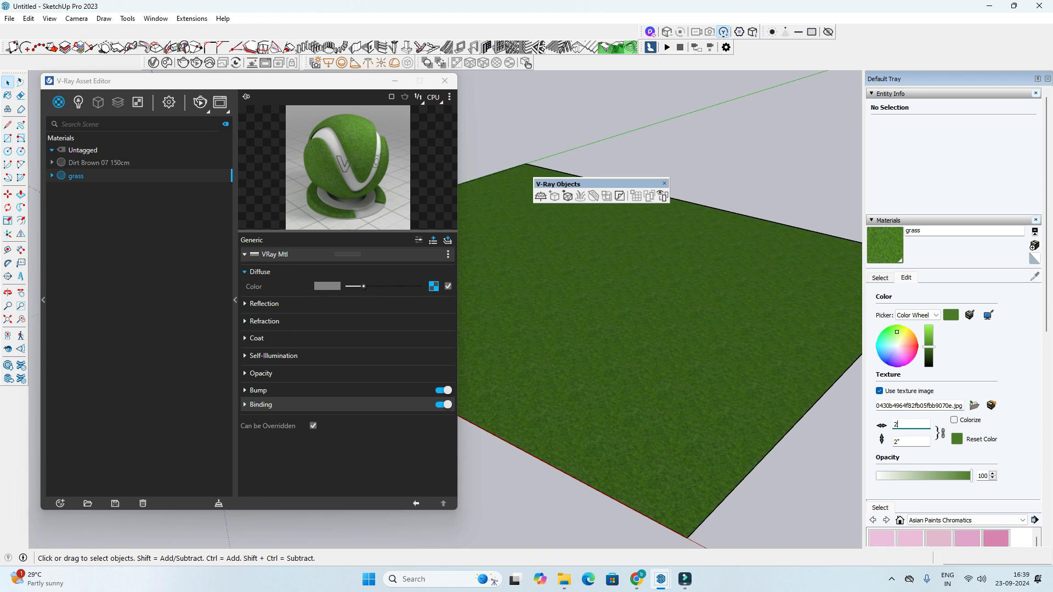
type("0'")
key("Return")
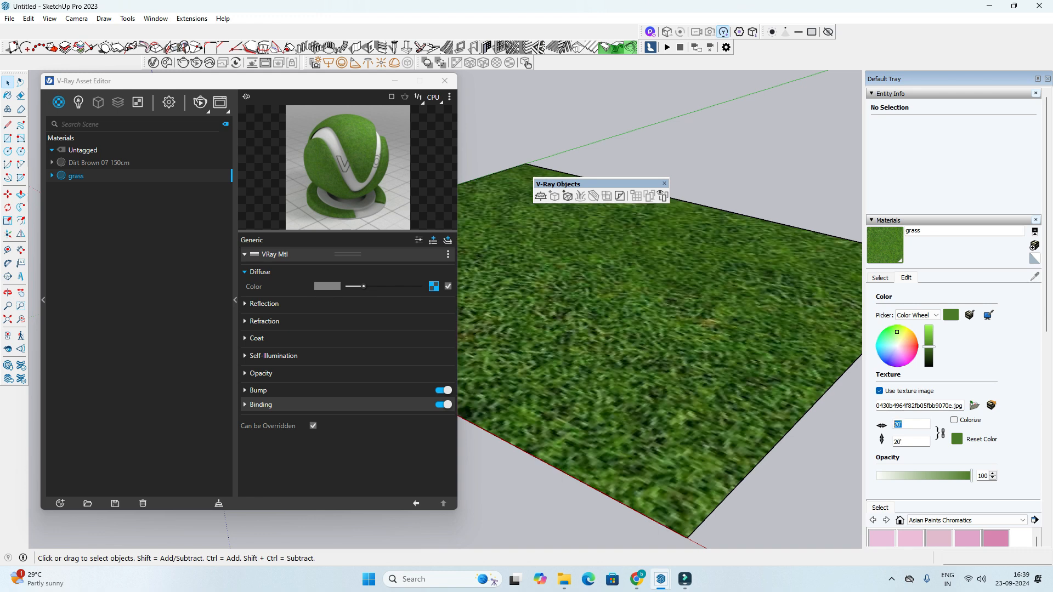
type("2")
key("Return")
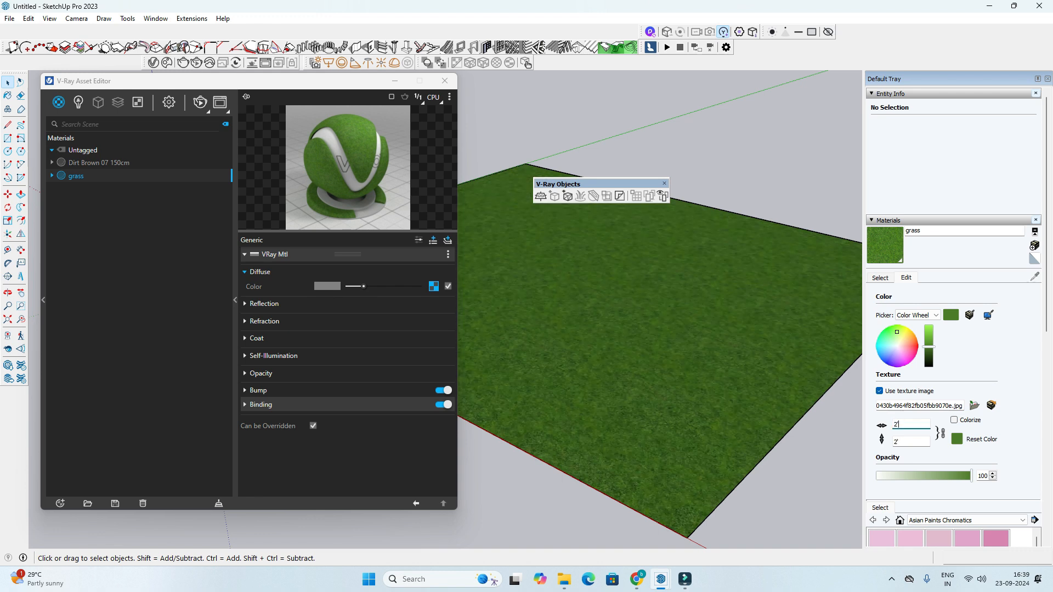
Step: Select the whole grass plane group and add V-Ray Fur to it
scroll(603, 322, "down", 3)
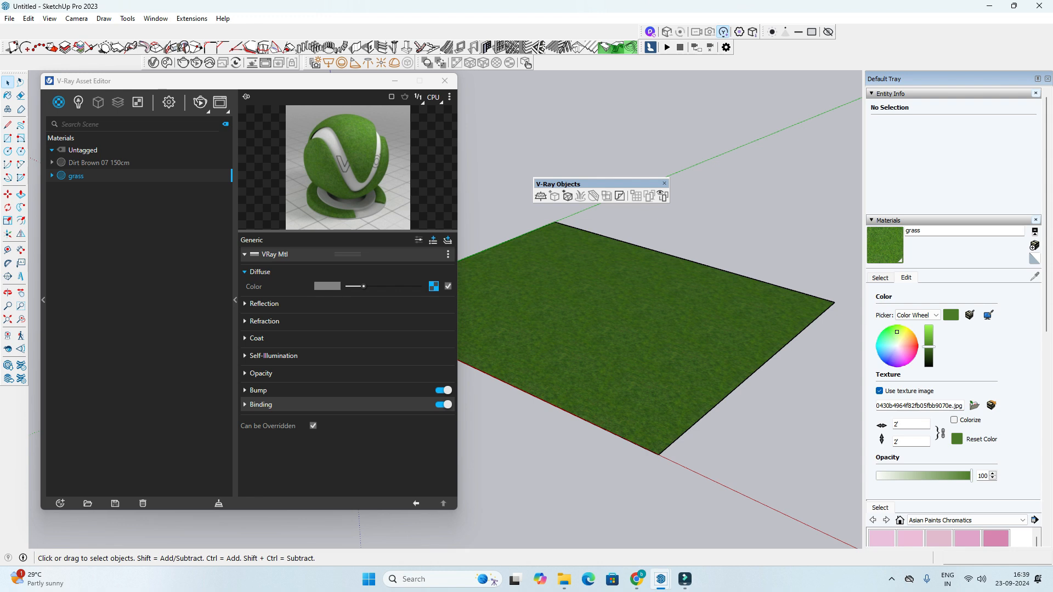
key("ctrl+a")
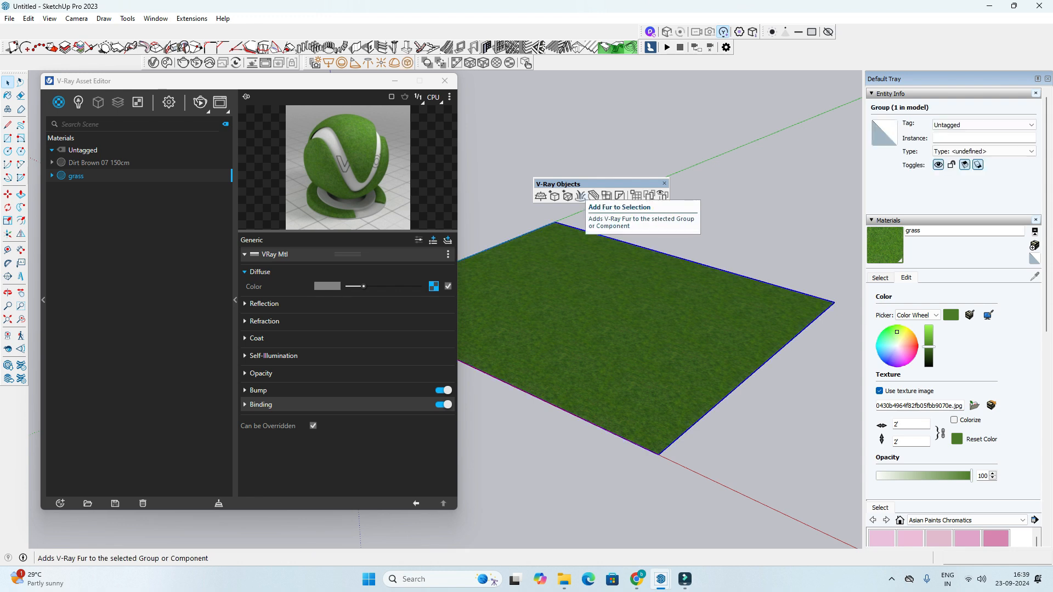
left_click(580, 196)
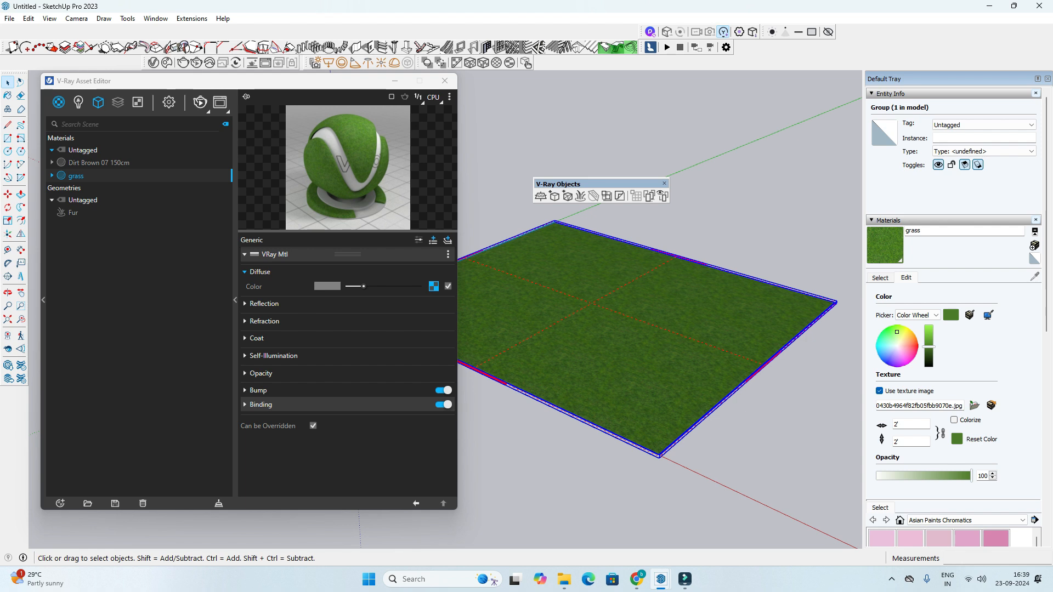
Step: Start an interactive V-Ray render and place the frame buffer beside the Asset Editor with the grass enlarged
left_click(200, 102)
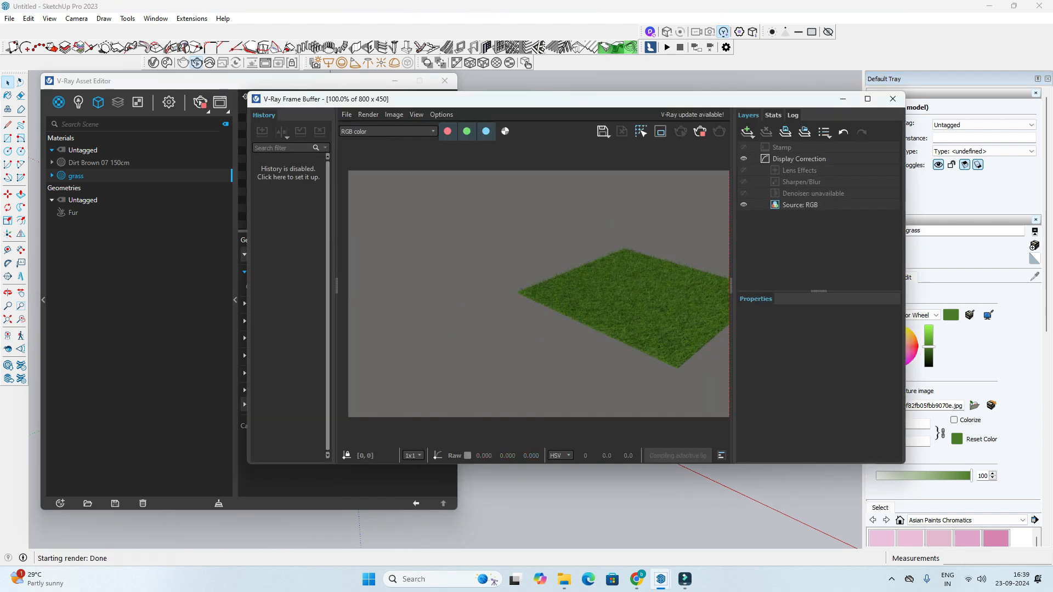
left_click_drag(548, 99, 965, 91)
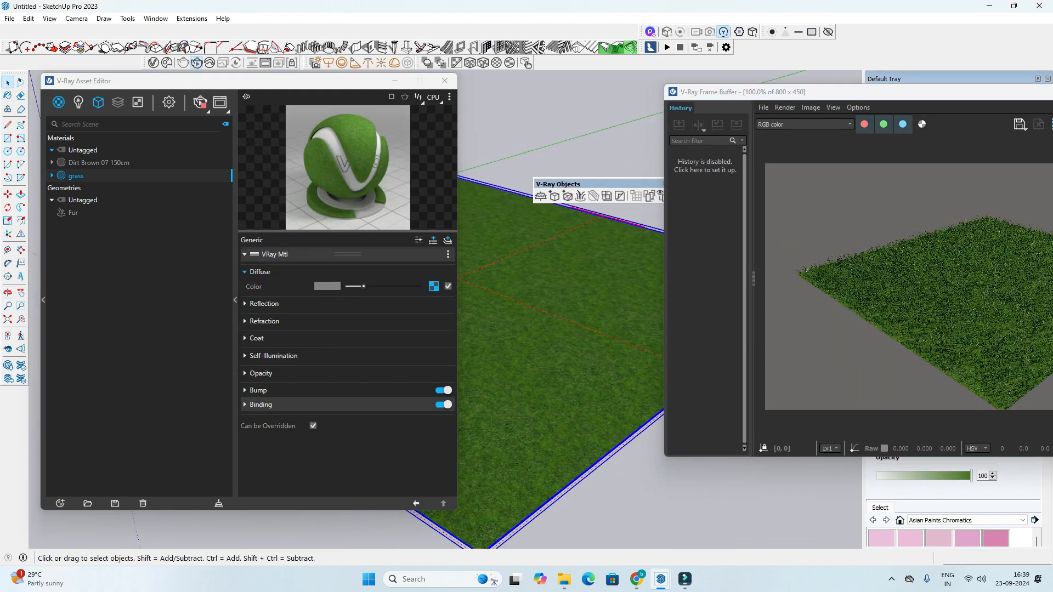
left_click_drag(880, 92, 709, 49)
scroll(845, 304, "up", 1)
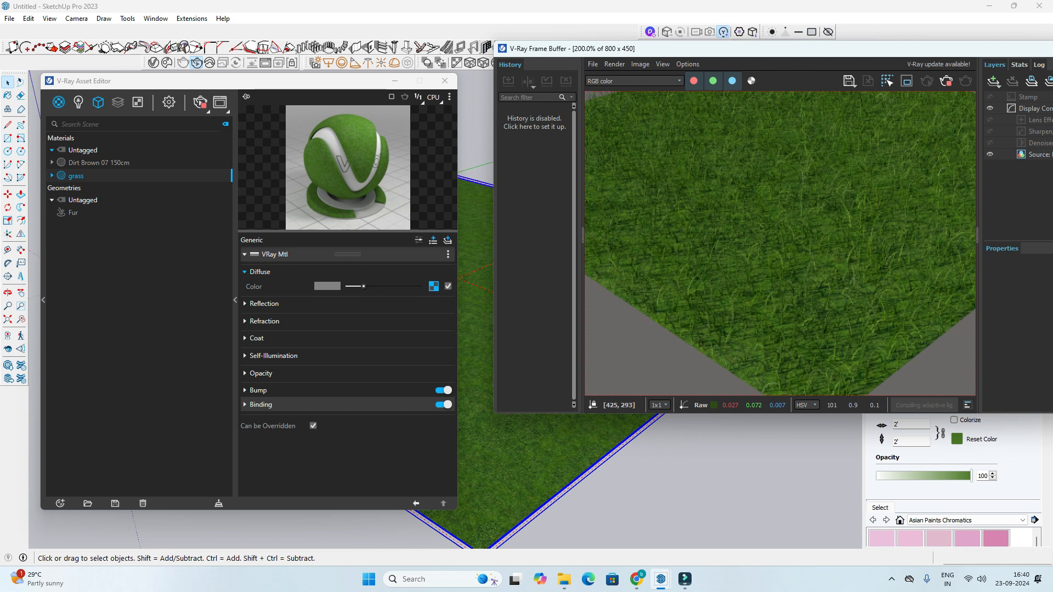
Step: Open the Fur geometry's parameters and set its Count (Area) to 30
left_click(59, 102)
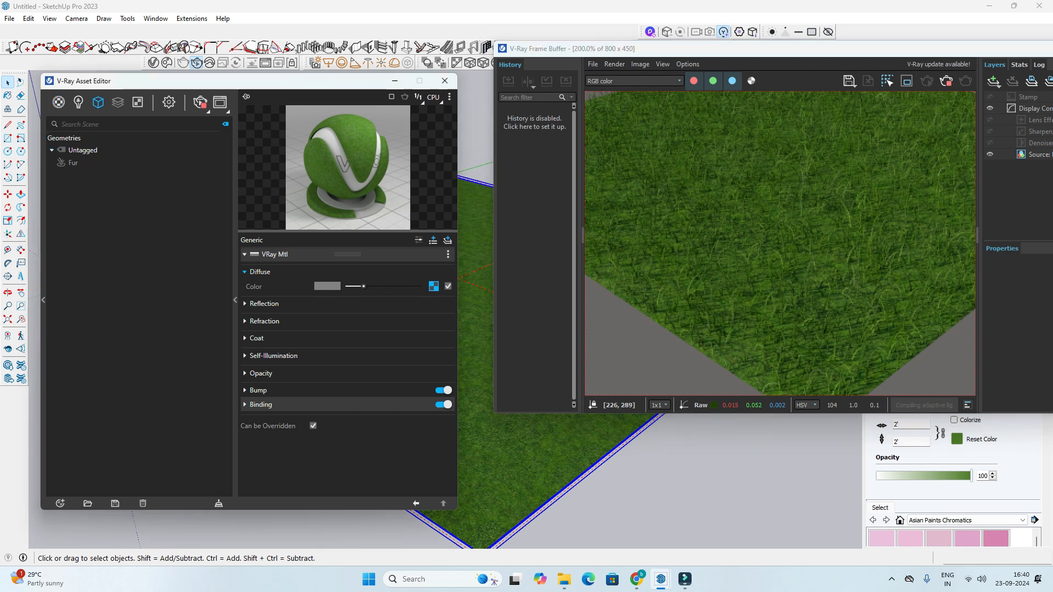
left_click(73, 162)
left_click(315, 284)
type("30")
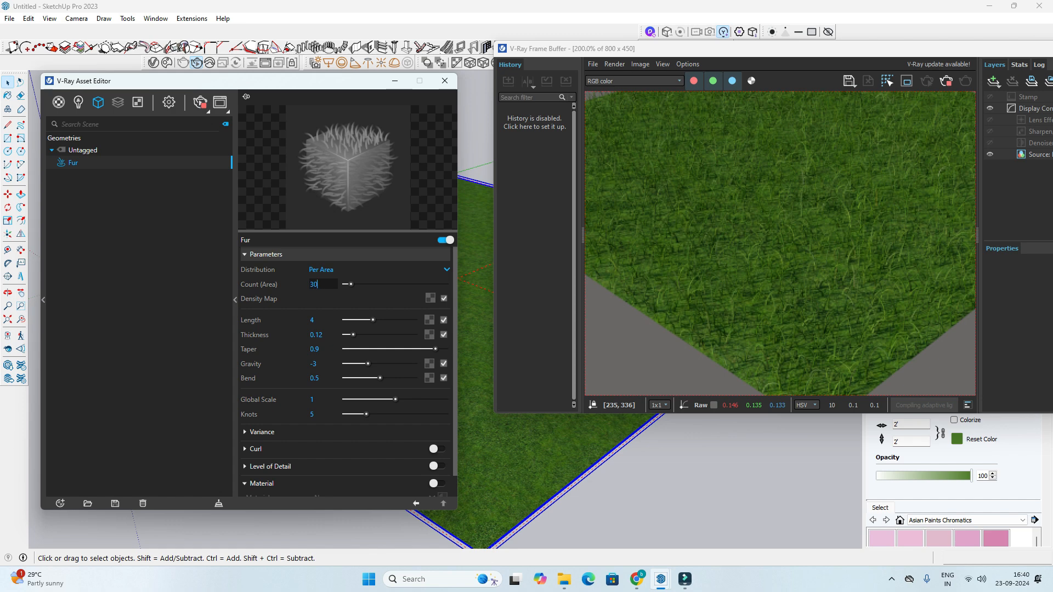
key("Return")
Step: Increase the fur's Bend to 0.8 while viewing the plane's front corner in the render
mouse_move(592, 516)
middle_mouse_down()
mouse_move(589, 441)
mouse_move(565, 527)
mouse_move(565, 486)
middle_mouse_up()
scroll(590, 442, "up", 2)
scroll(713, 274, "down", 1)
left_click_drag(380, 378, 401, 377)
mouse_move(570, 466)
middle_mouse_down()
mouse_move(575, 490)
mouse_move(588, 485)
mouse_move(589, 495)
middle_mouse_up()
scroll(576, 491, "down", 2)
Step: Open the plane's group, select its face and apply the Dirt Brown 07 150cm material to it
left_click_drag(691, 49, 793, 61)
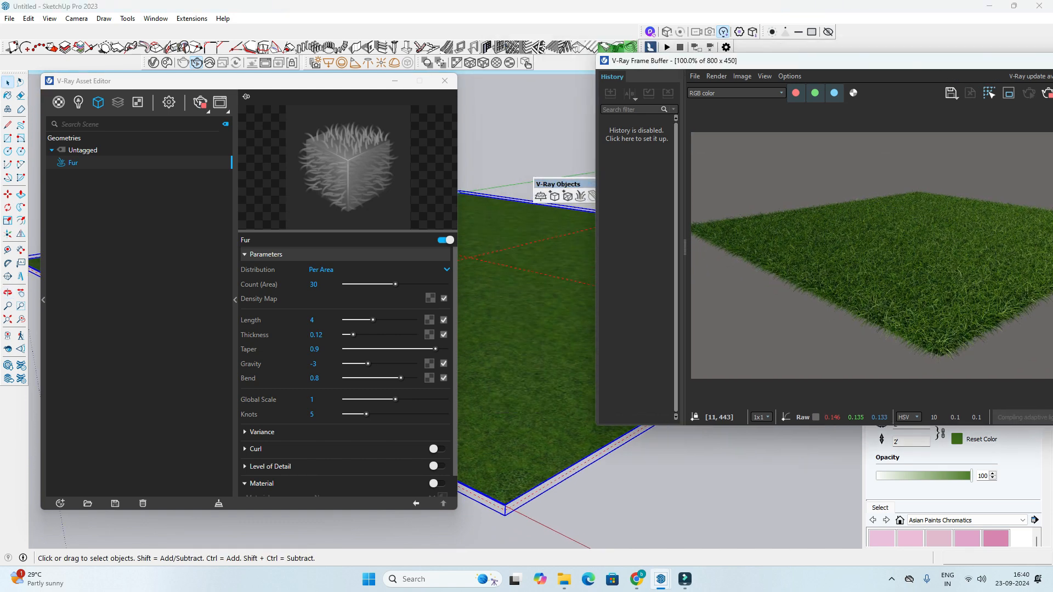
double_click(531, 351)
left_click(531, 351)
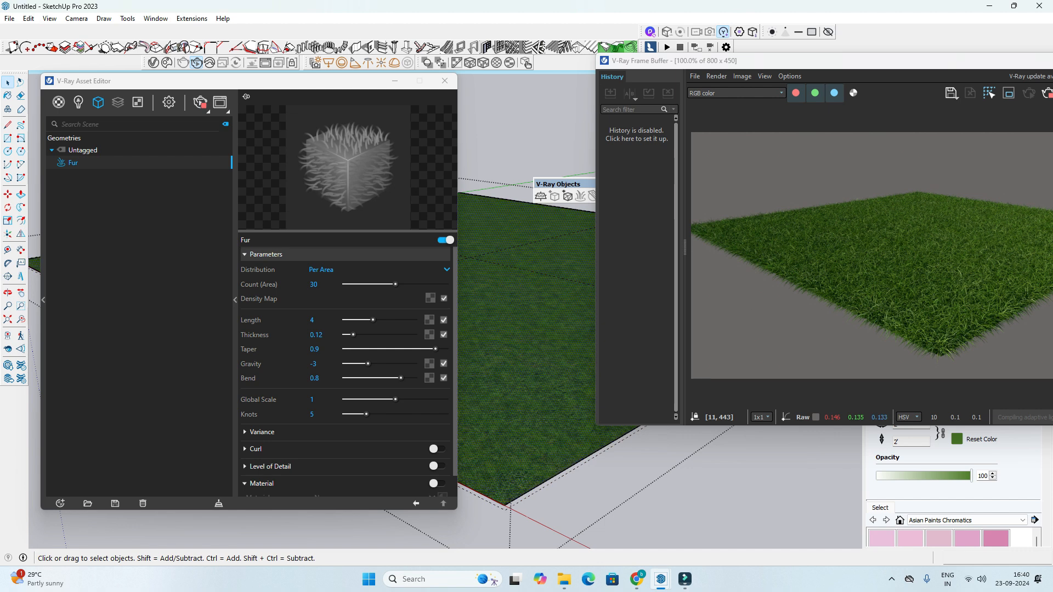
left_click(59, 102)
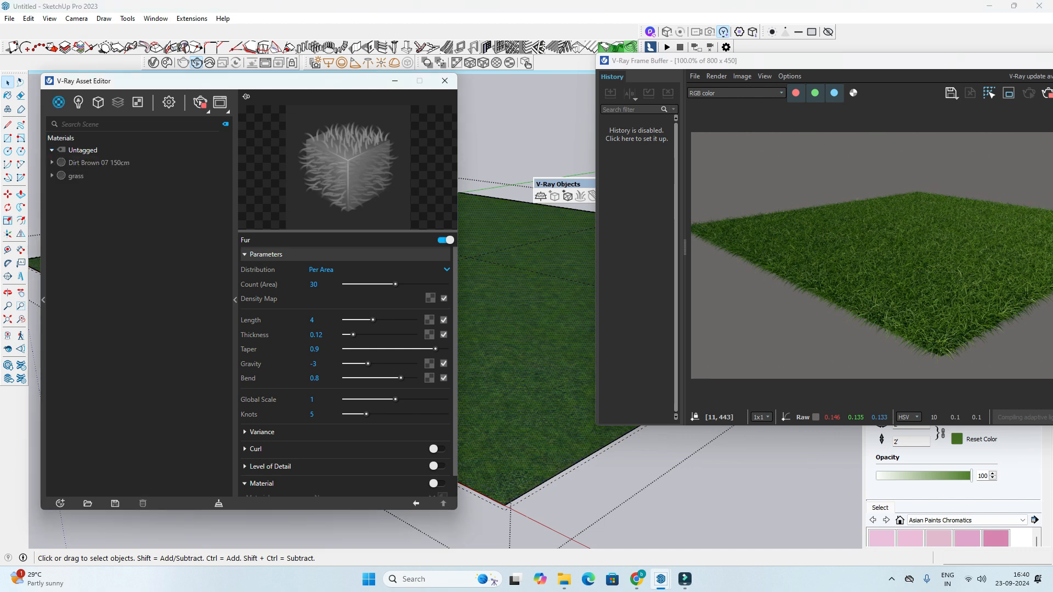
left_click(90, 162)
right_click(84, 163)
left_click(117, 188)
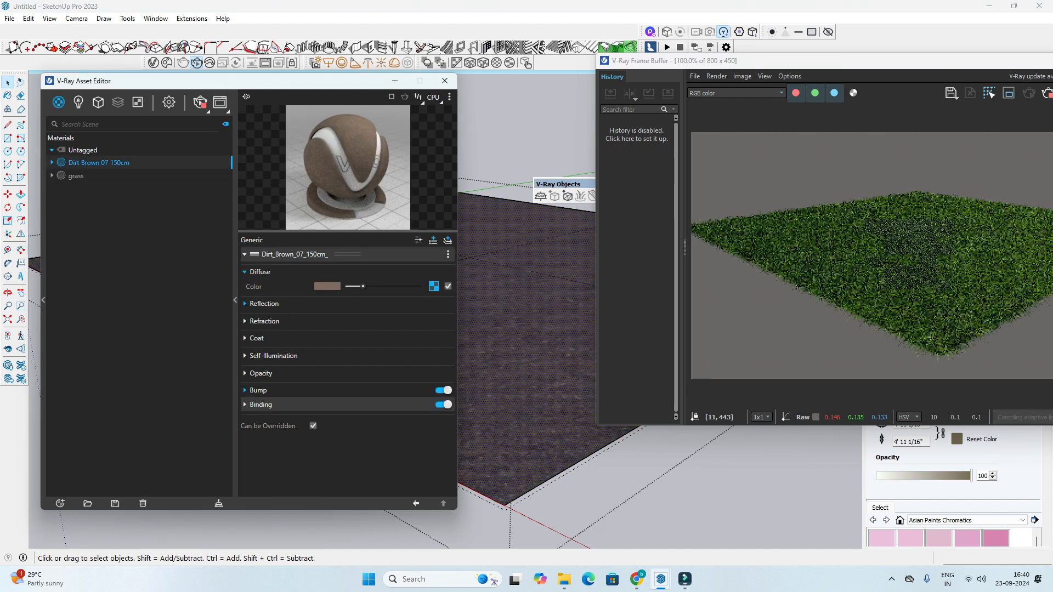
Step: Examine the rendered grass over the dirt ground from different angles and magnifications
middle_click_drag(527, 339, 527, 318)
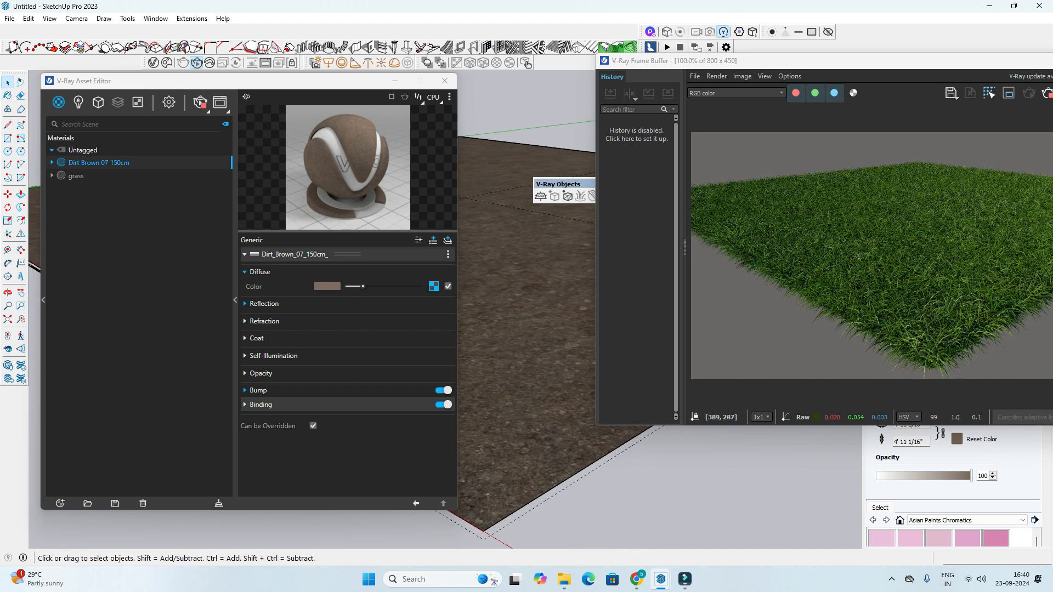
scroll(904, 289, "up", 1)
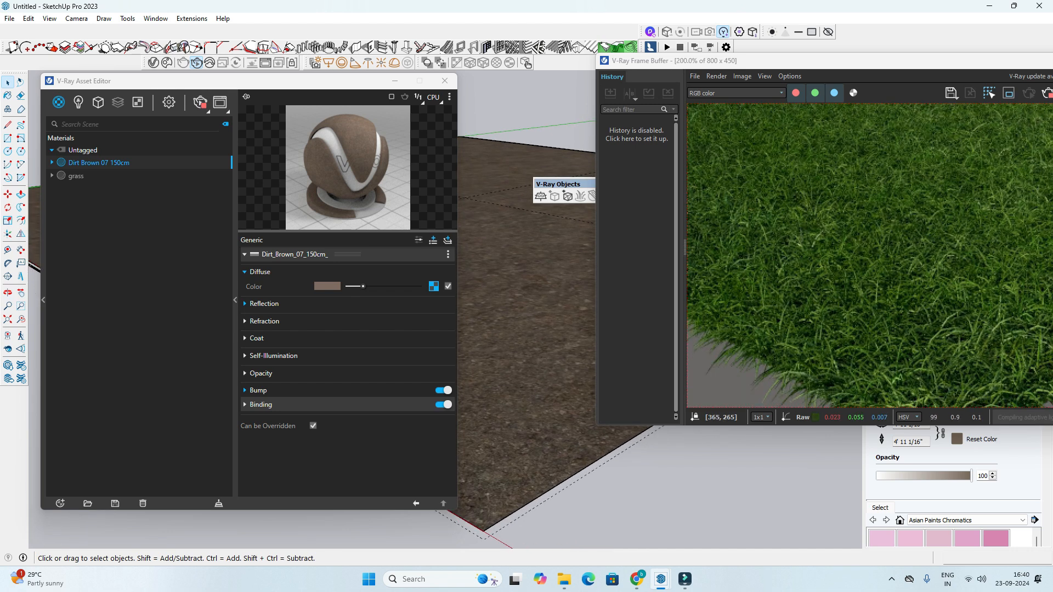
scroll(882, 255, "down", 2)
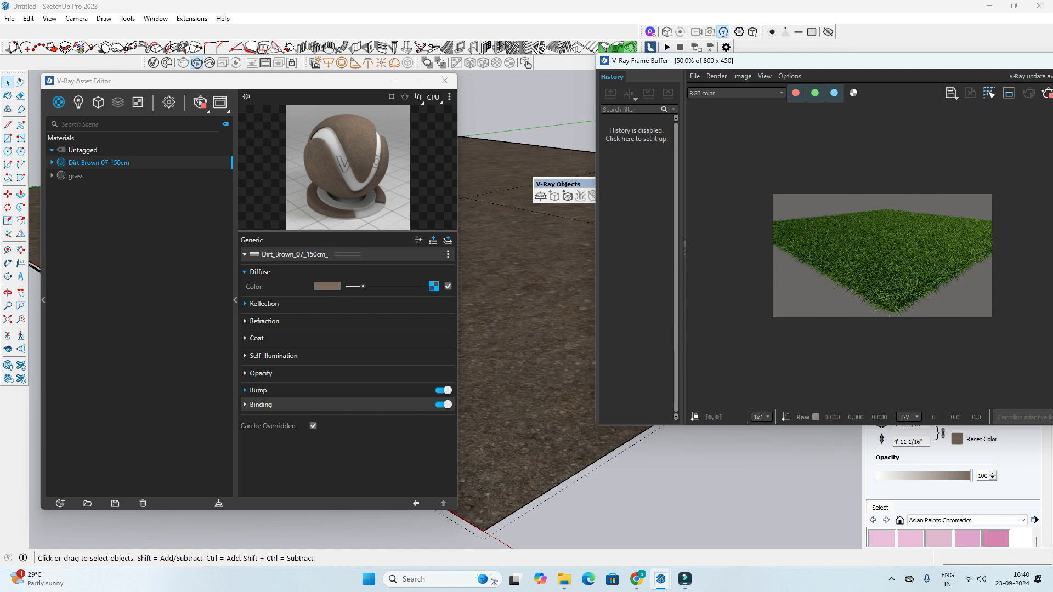
mouse_move(527, 329)
middle_mouse_down()
mouse_move(529, 315)
mouse_move(512, 356)
middle_mouse_up()
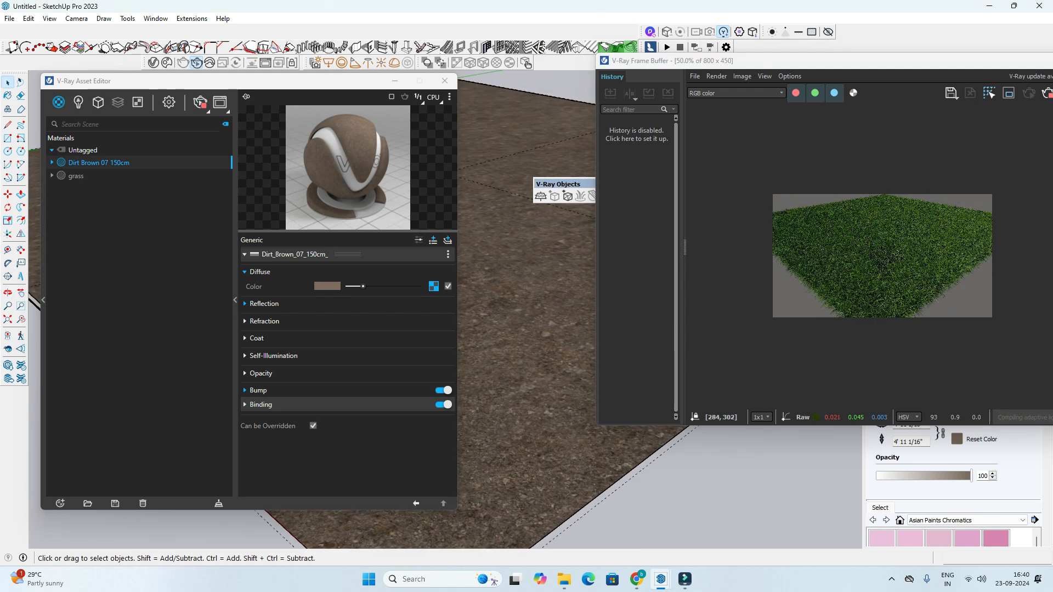
scroll(878, 245, "up", 1)
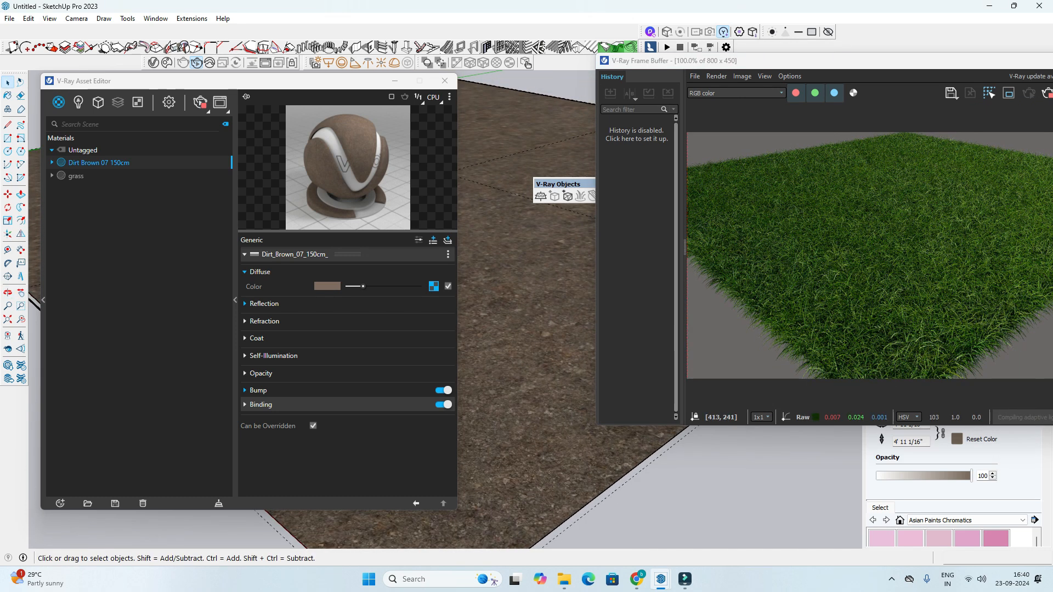
left_click_drag(761, 65, 532, 70)
scroll(617, 265, "up", 2)
scroll(617, 265, "down", 2)
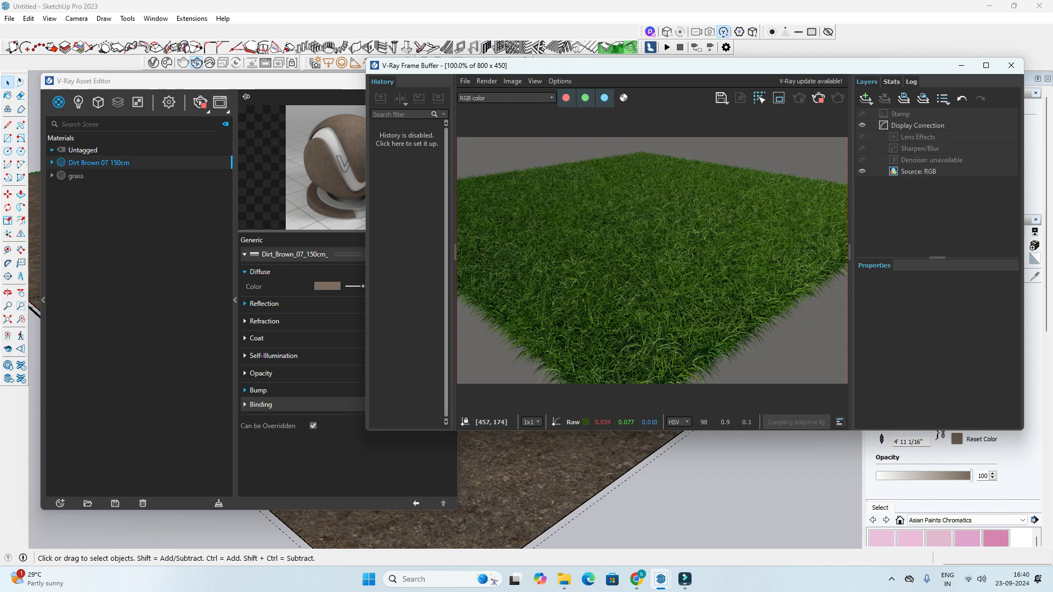
Step: Switch to Chrome to view the wild grass reference images, and return to SketchUp
mouse_move(636, 579)
left_click(576, 524)
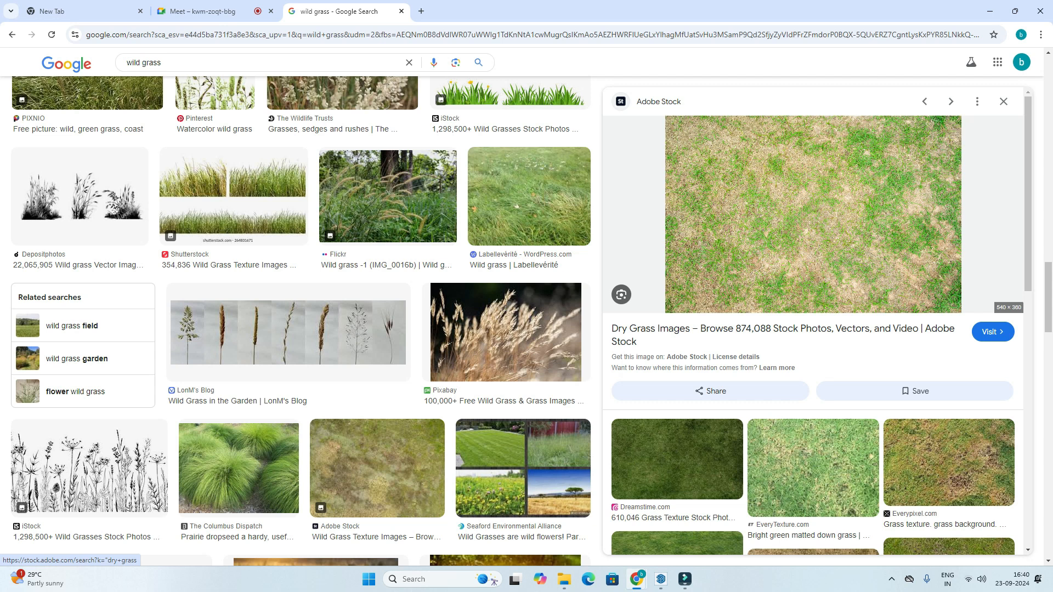
key("alt+Tab")
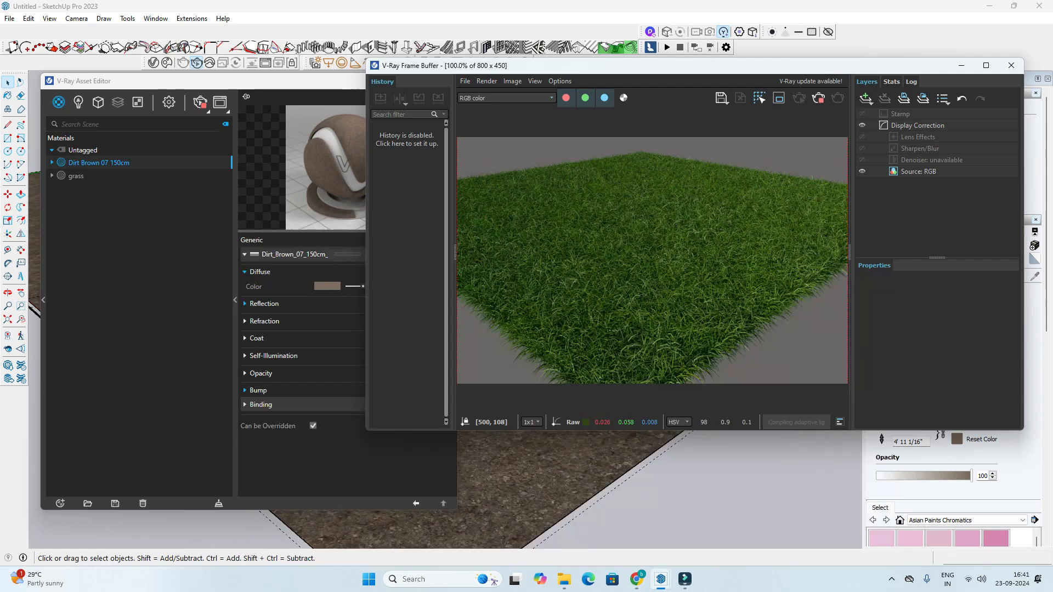
Step: Move the frame buffer aside, reopen the Fur geometry's parameters and set its Length to 2
left_click_drag(611, 65, 802, 76)
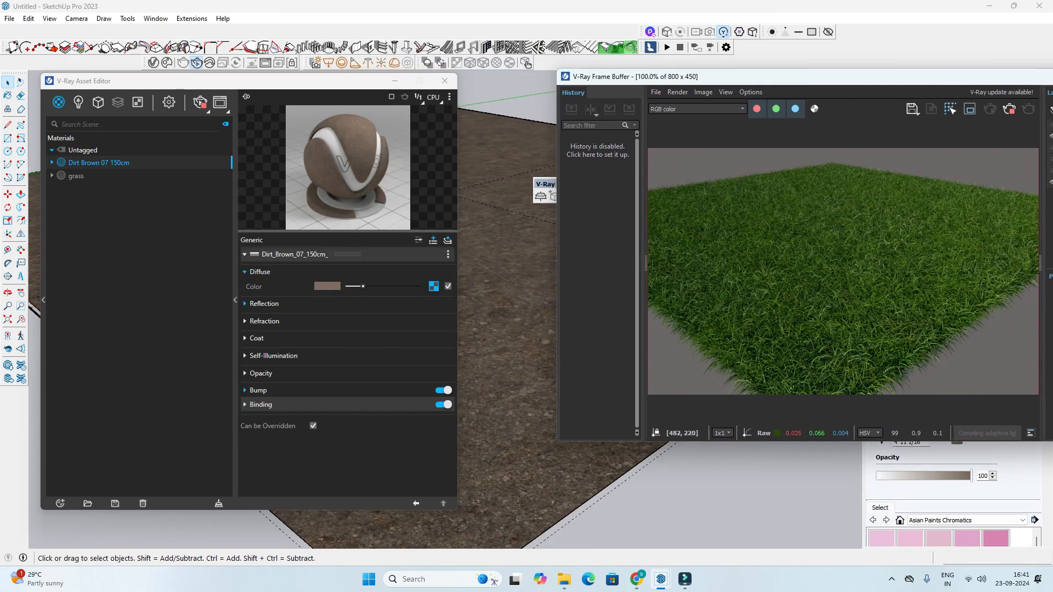
middle_click_drag(509, 400, 507, 394)
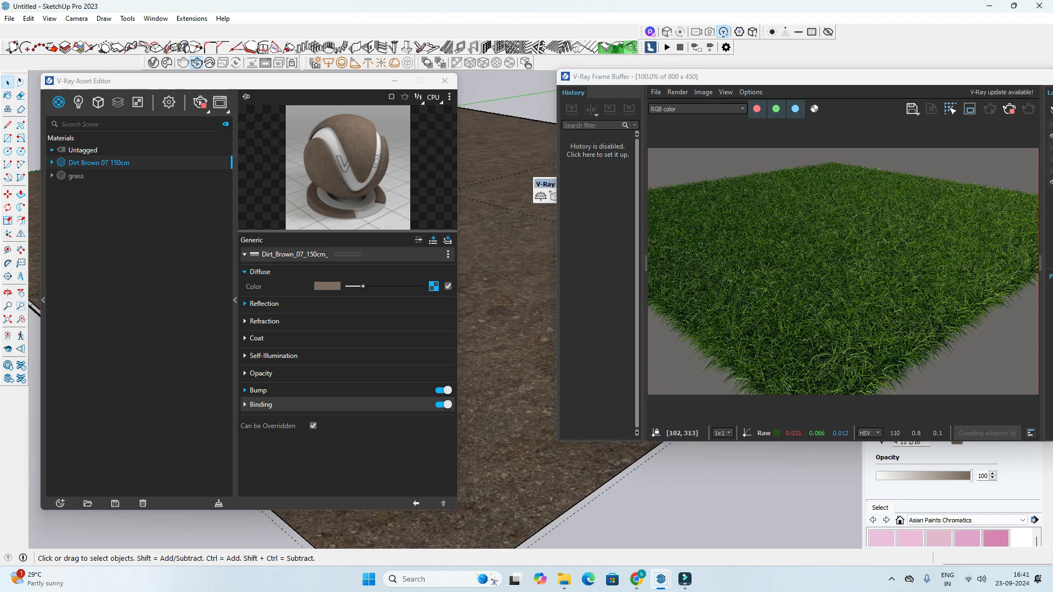
left_click(99, 102)
left_click(73, 163)
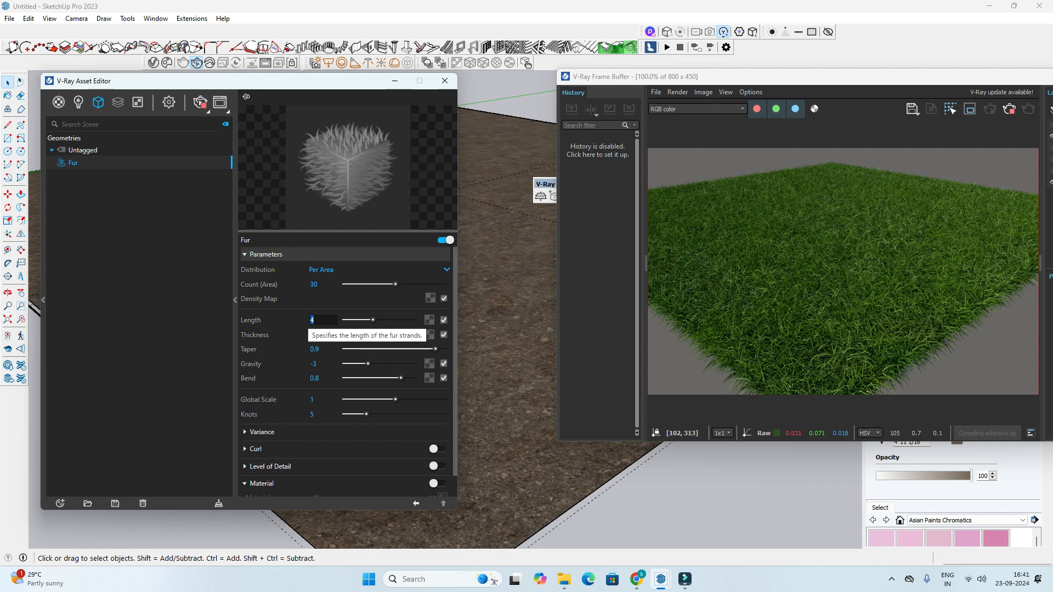
type("2")
key("Return")
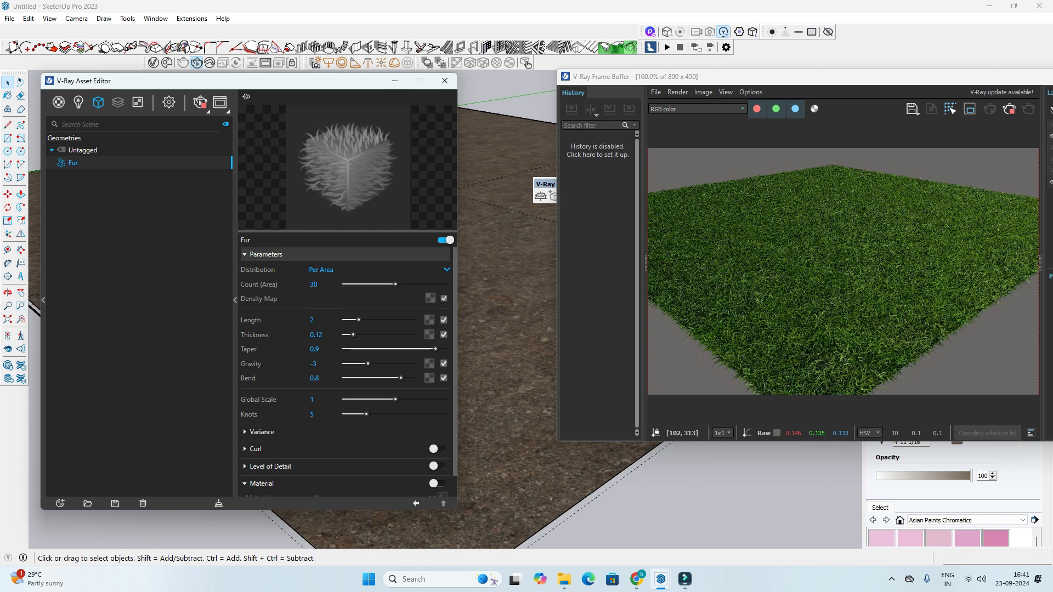
Step: Assign the black-and-white vertical stripe image from TEXTURES NEW as a Bitmap on the fur's Length, and check the rendered rows up close
scroll(789, 345, "up", 1)
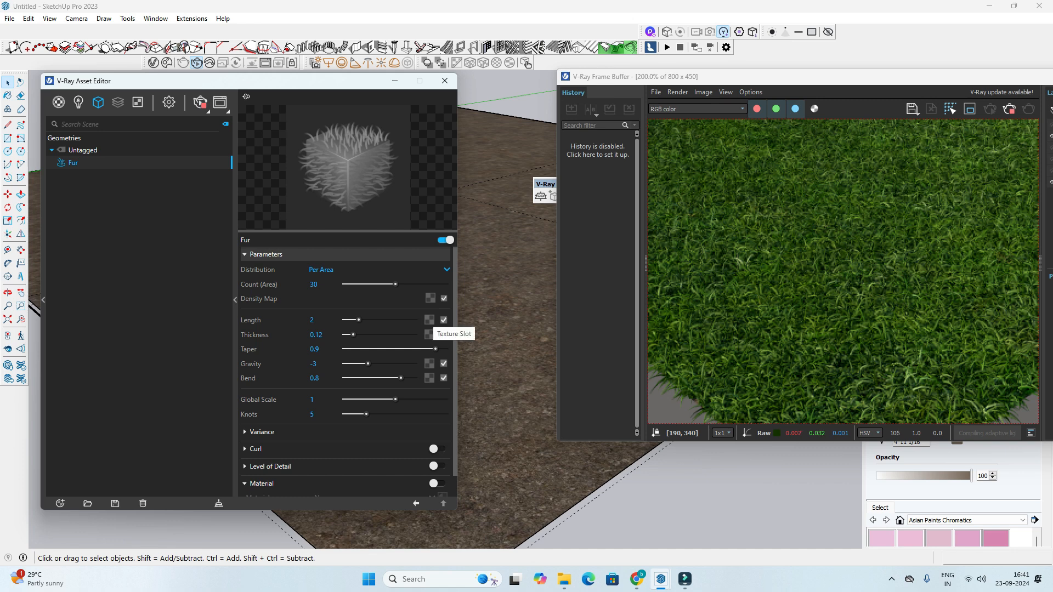
left_click(429, 334)
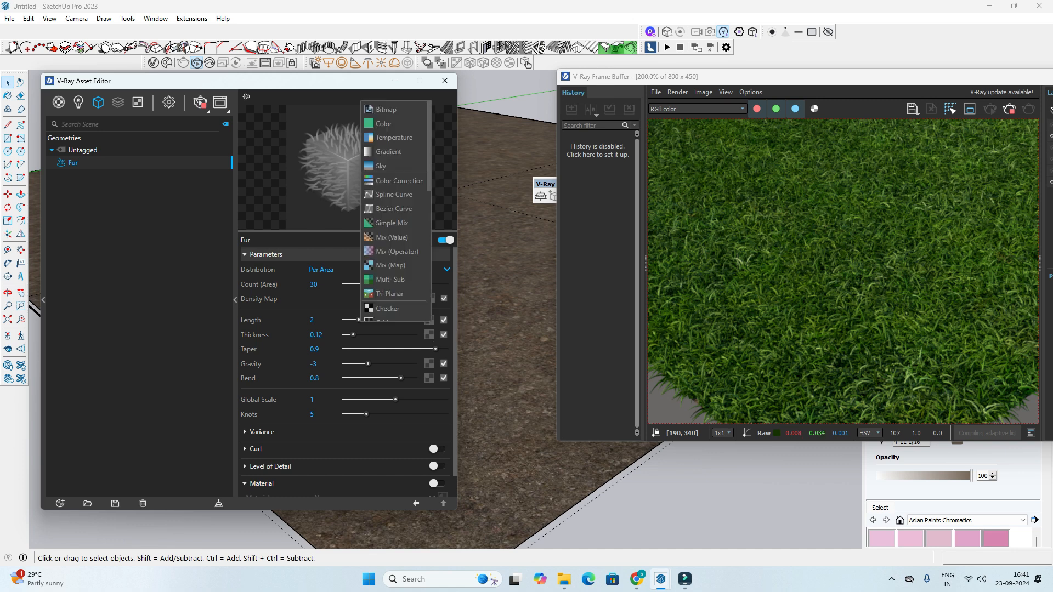
scroll(394, 211, "down", 2)
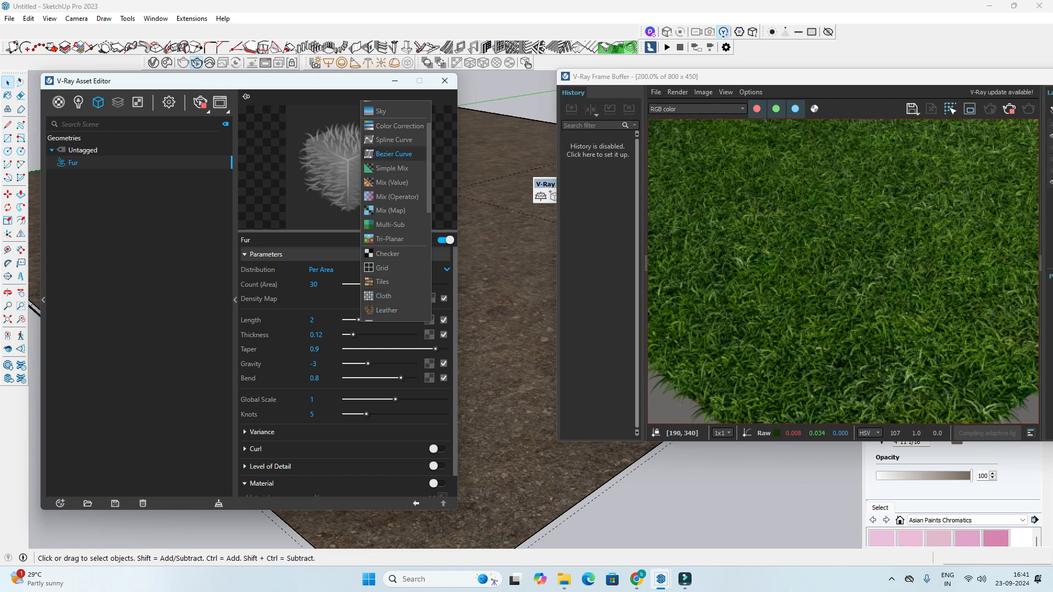
scroll(395, 156, "up", 2)
double_click(888, 264)
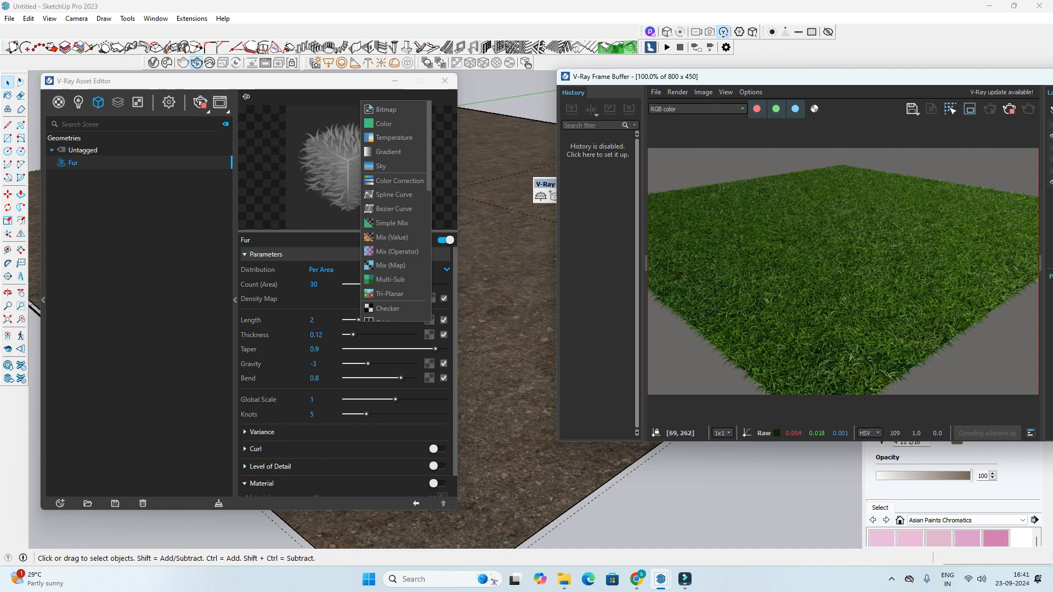
scroll(395, 211, "down", 2)
scroll(395, 211, "up", 2)
left_click(385, 109)
scroll(422, 329, "down", 8)
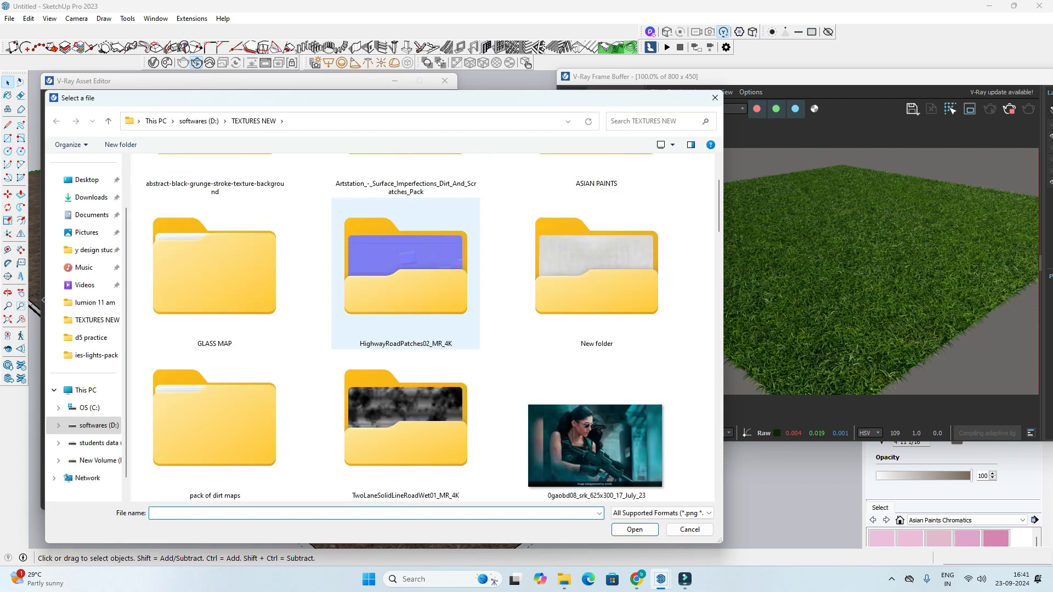
scroll(405, 258, "down", 3)
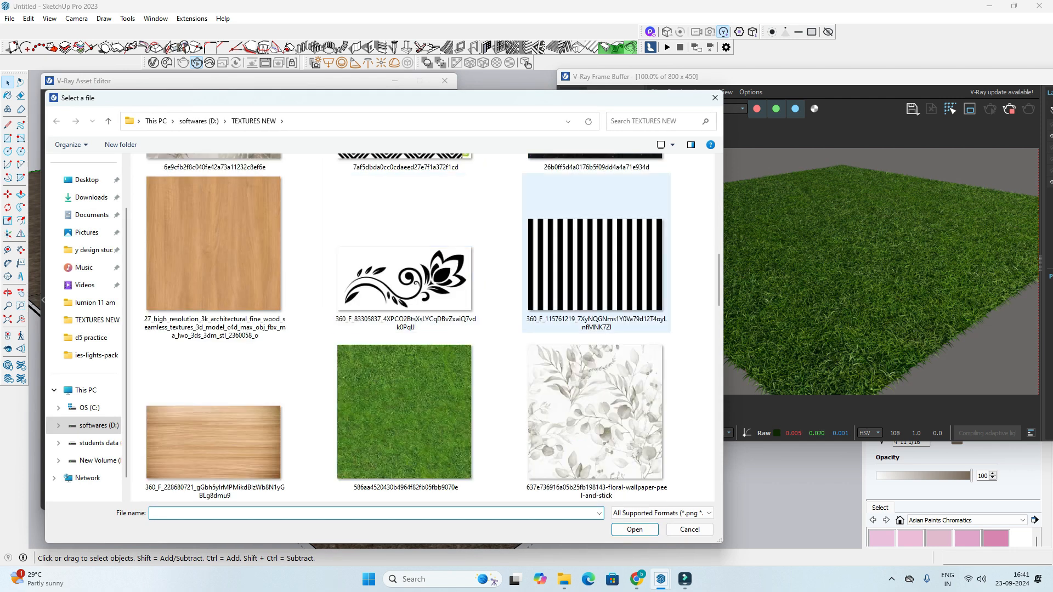
double_click(596, 263)
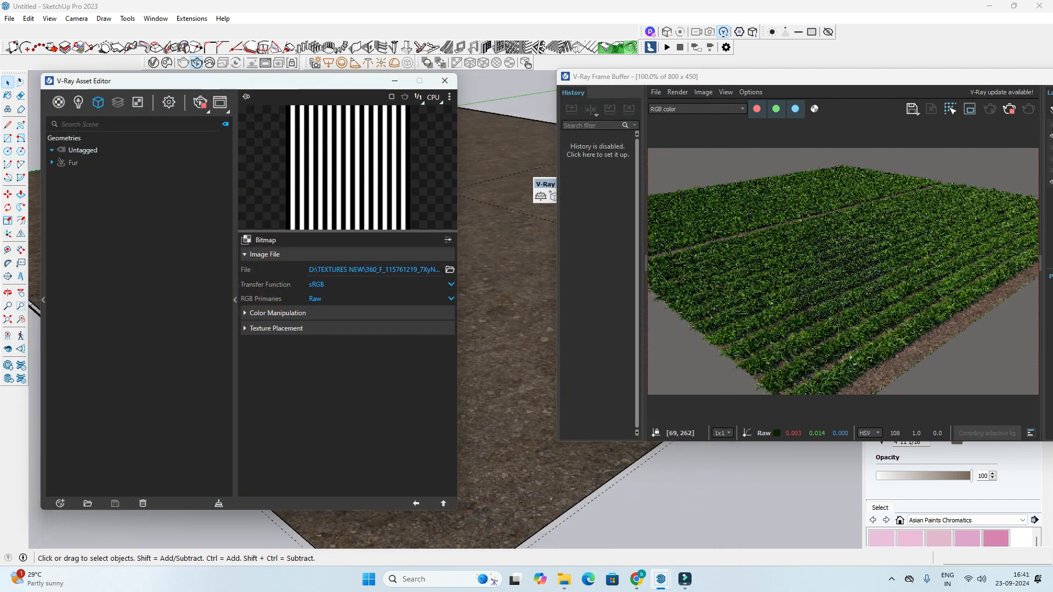
mouse_move(496, 334)
middle_mouse_down()
mouse_move(570, 348)
mouse_move(485, 353)
middle_mouse_up()
scroll(491, 346, "up", 1)
scroll(501, 351, "up", 2)
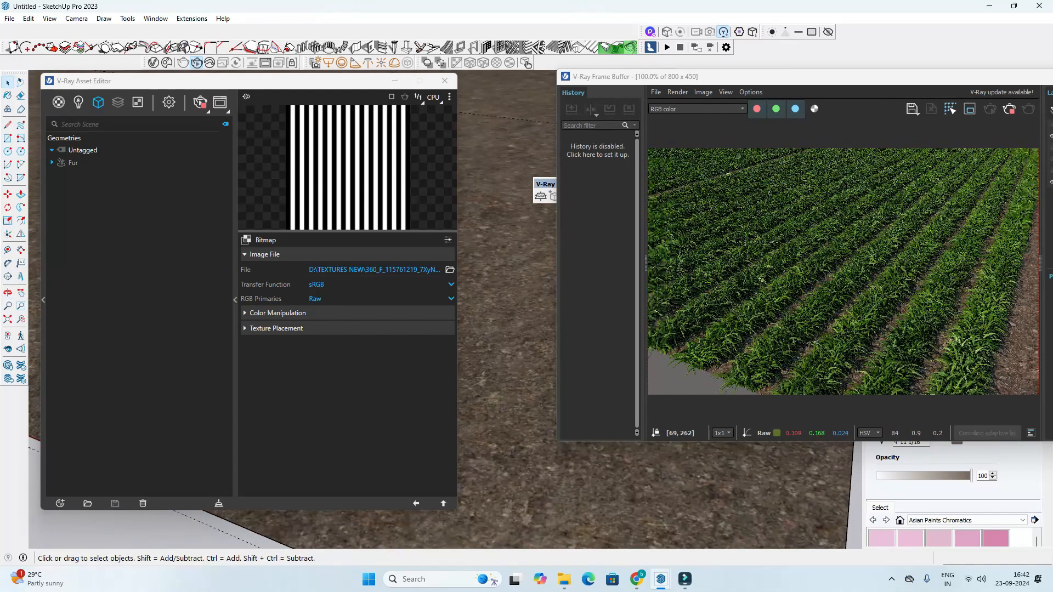
Step: Examine the planted crop rows in the live render up close and from farther away
scroll(501, 350, "down", 2)
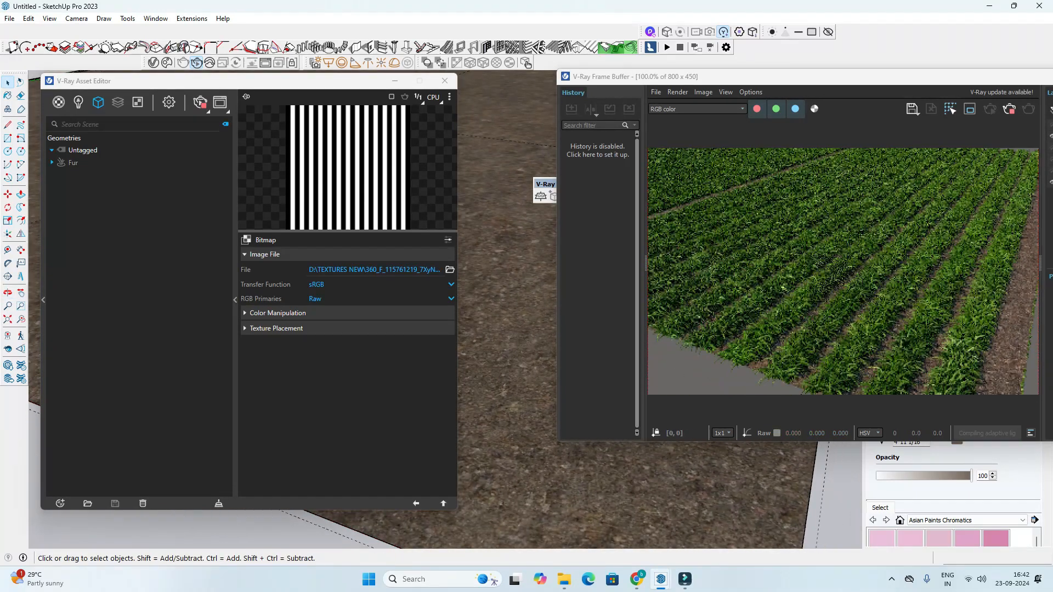
middle_click_drag(510, 351, 488, 351)
scroll(916, 331, "up", 2)
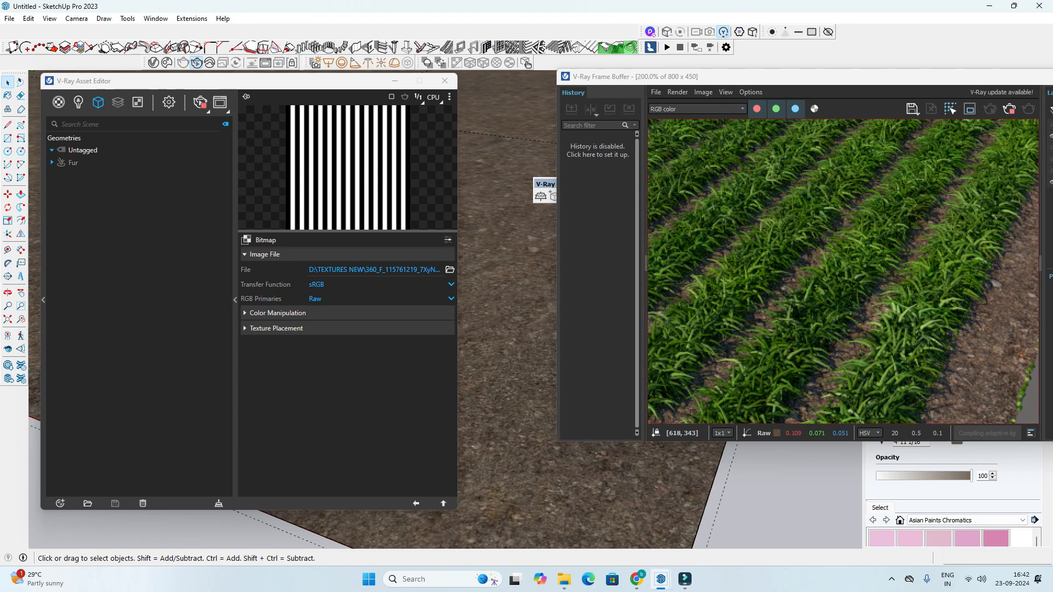
scroll(502, 351, "down", 5)
mouse_move(502, 351)
middle_mouse_down()
mouse_move(540, 390)
mouse_move(493, 365)
mouse_move(529, 378)
middle_mouse_up()
scroll(767, 307, "up", 1)
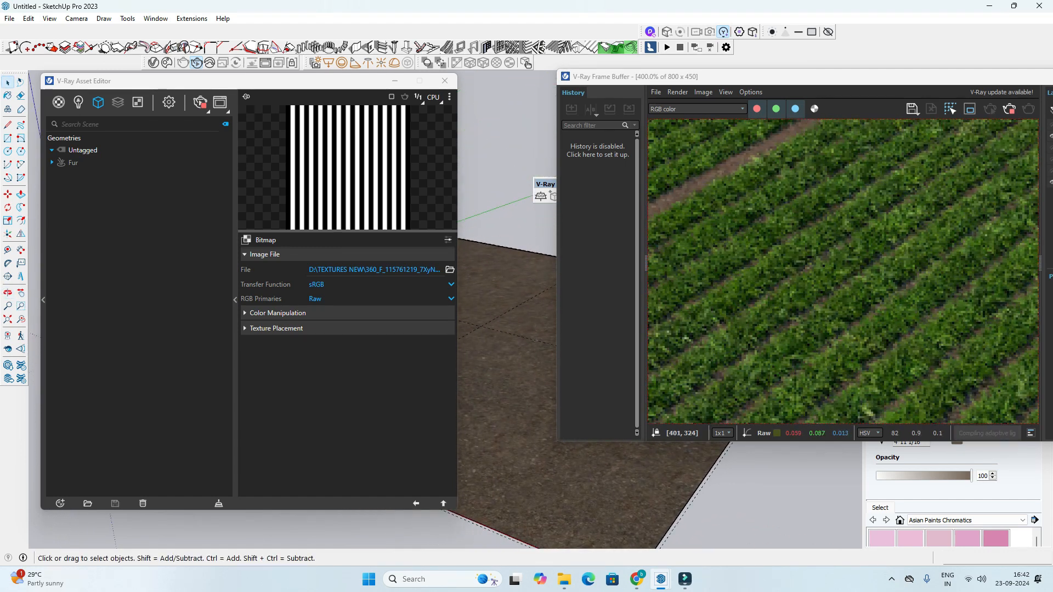
scroll(767, 285, "down", 2)
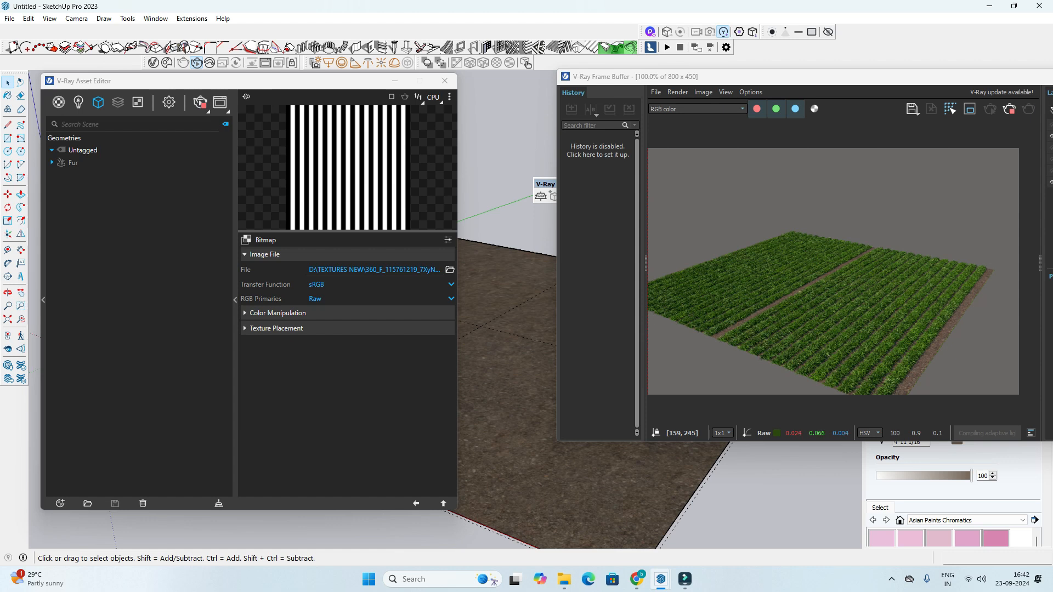
Step: Set the stripe bitmap's texture placement repeat to 0.5 in U and V and check the row spacing in the render
left_click(276, 328)
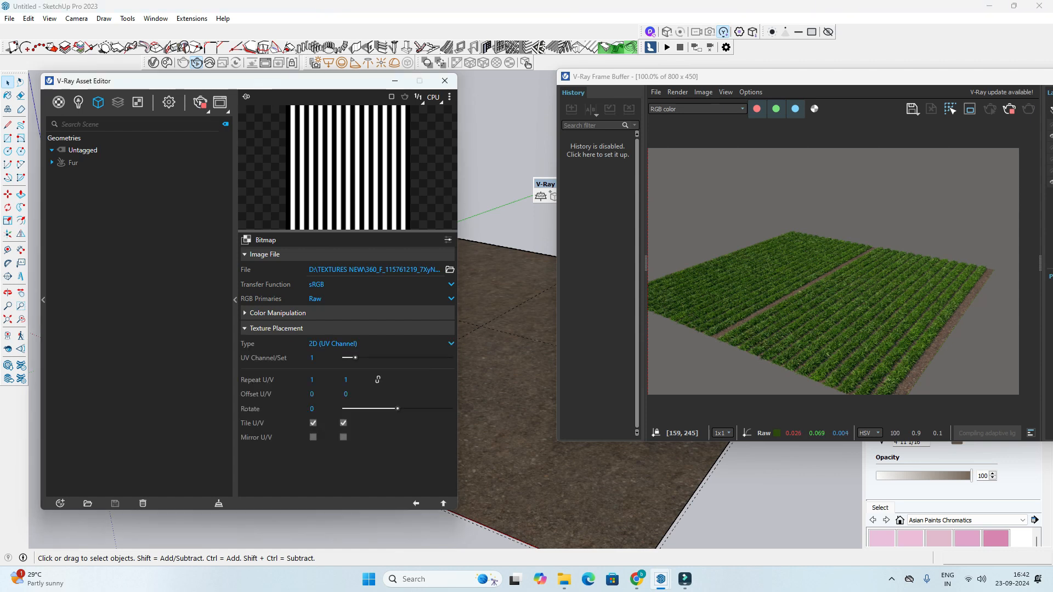
left_click(312, 380)
type(".5")
key("Return")
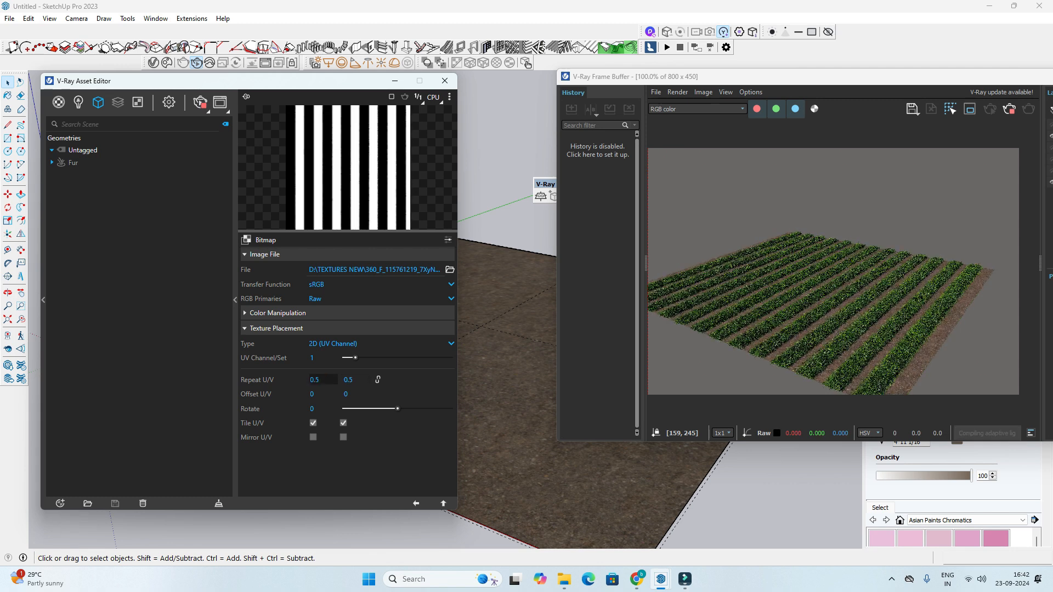
scroll(842, 266, "up", 2)
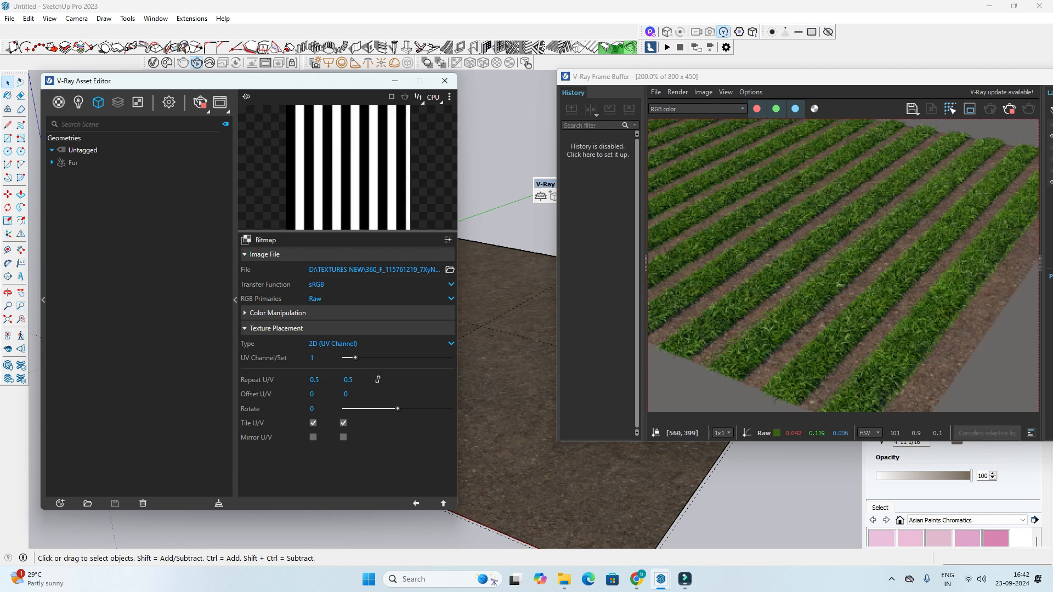
scroll(843, 265, "down", 2)
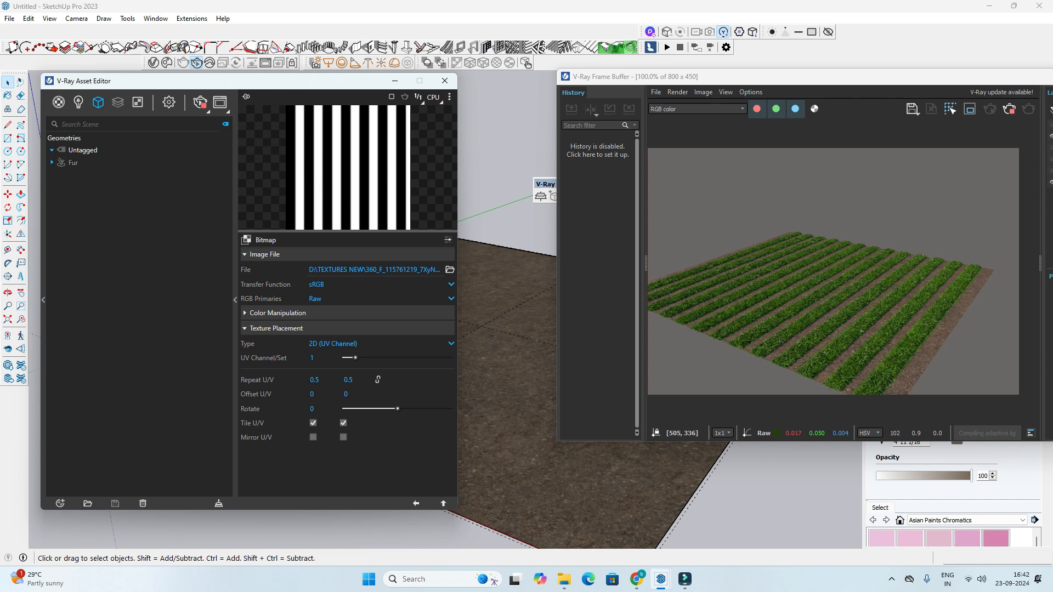
Step: Replace the fur's Length map with a bitmap of the "ganesh alpha chaneel image" file from TEXTURES NEW and inspect the render
left_click(73, 162)
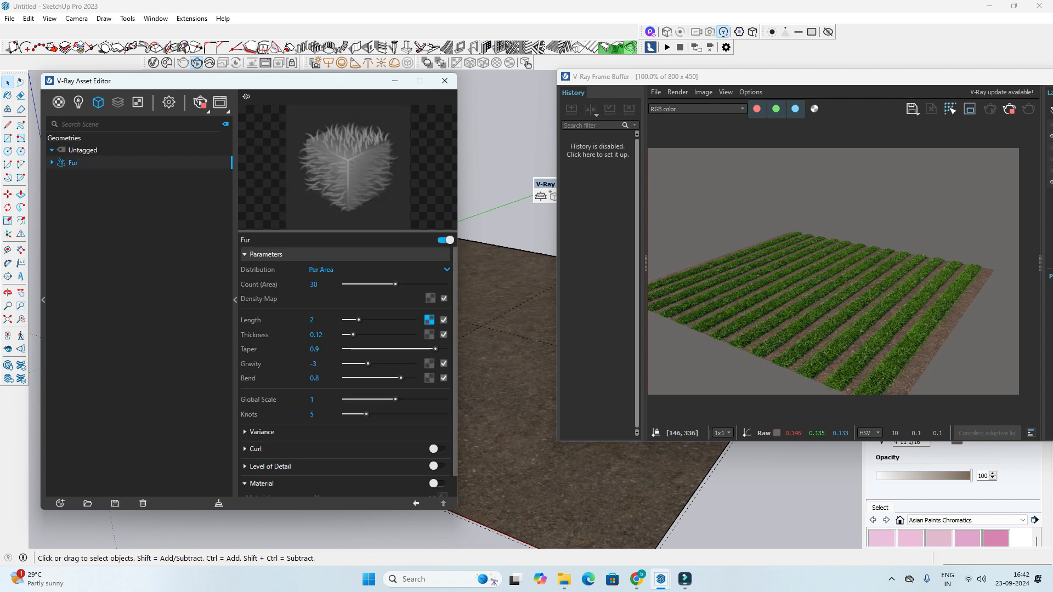
left_click(429, 319)
left_click(411, 354)
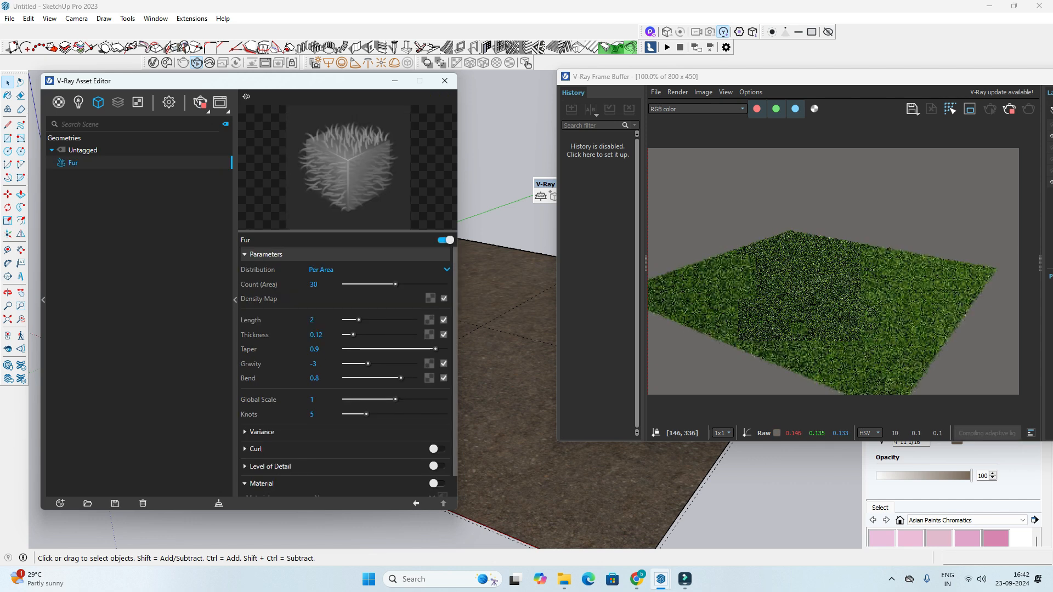
left_click(429, 320)
left_click(388, 109)
scroll(406, 269, "down", 10)
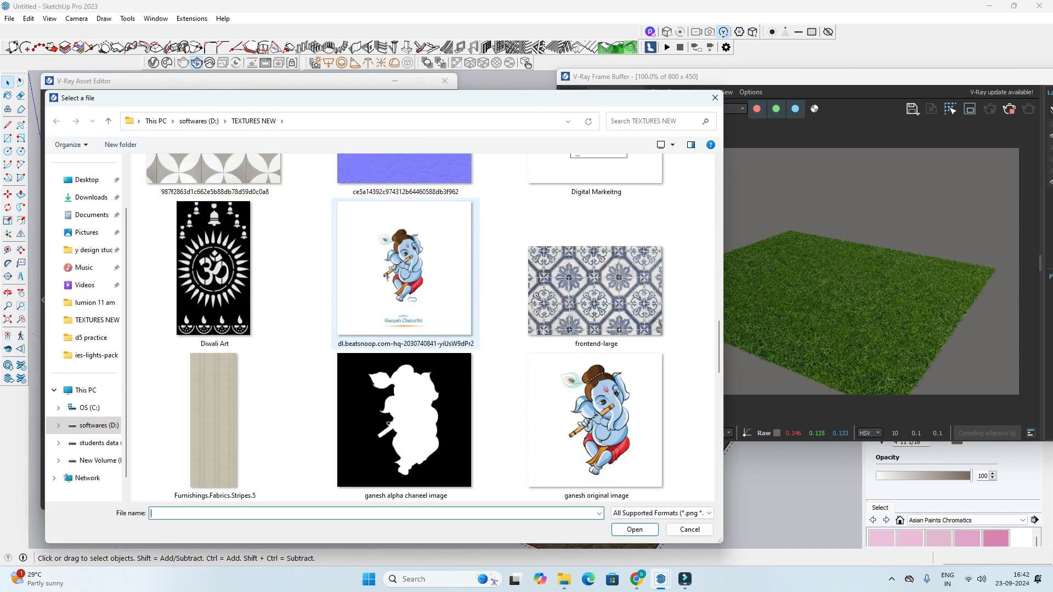
scroll(406, 268, "down", 3)
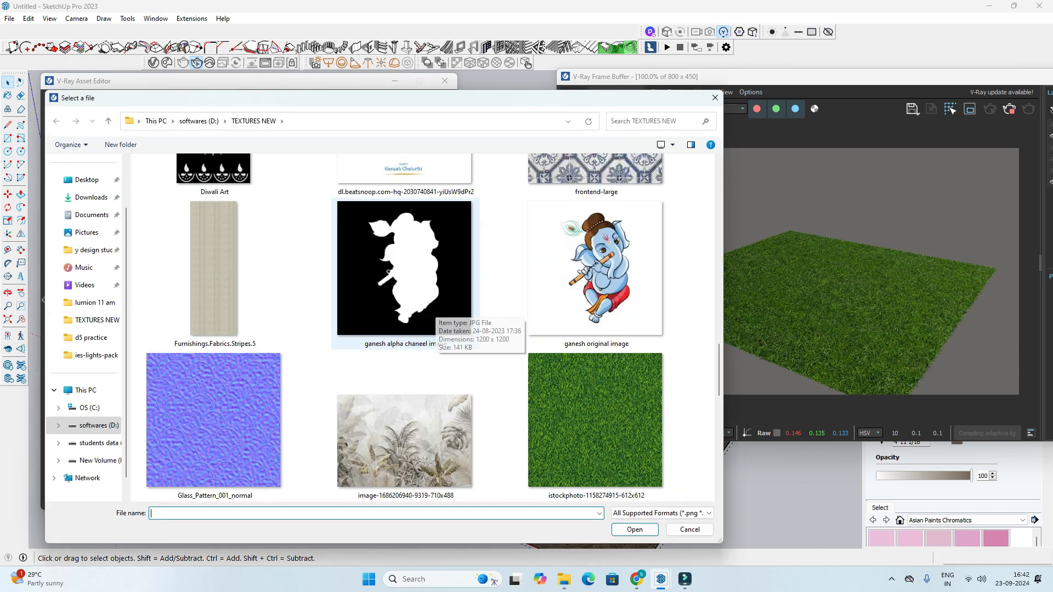
double_click(430, 310)
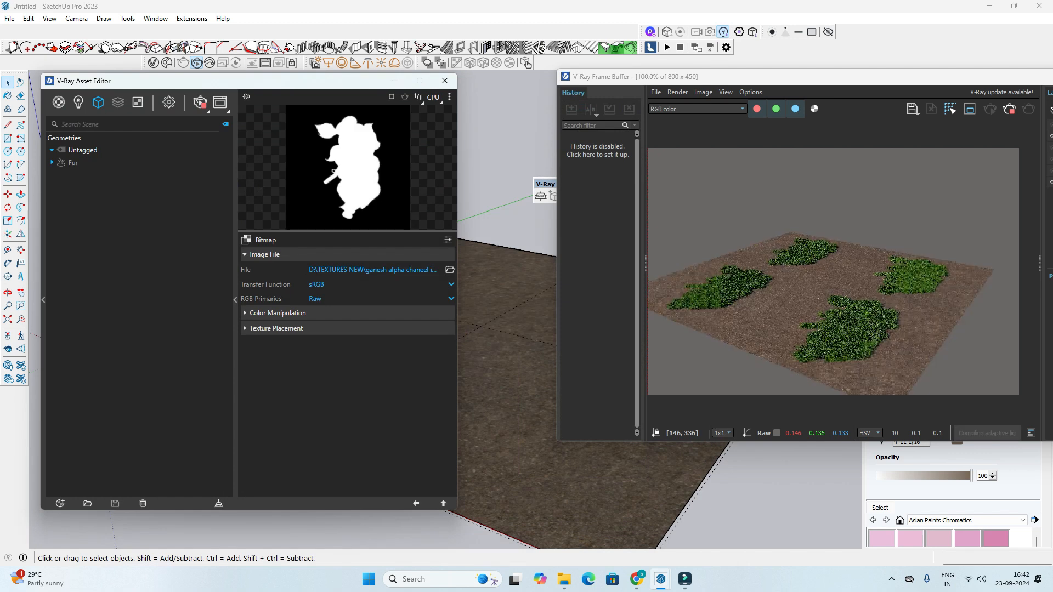
middle_click_drag(504, 384, 548, 368)
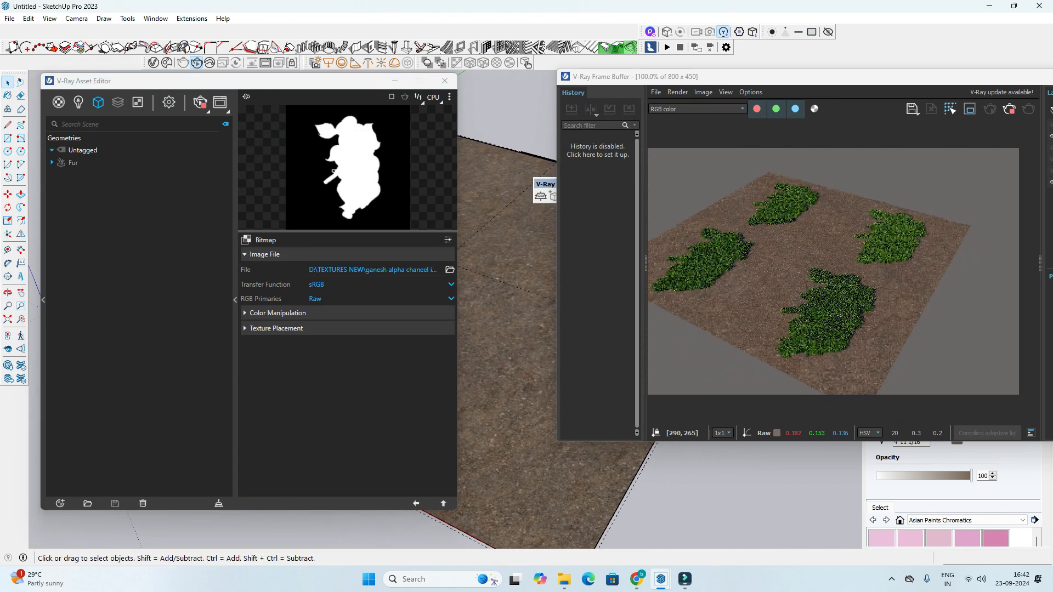
scroll(852, 287, "up", 2)
scroll(823, 241, "down", 2)
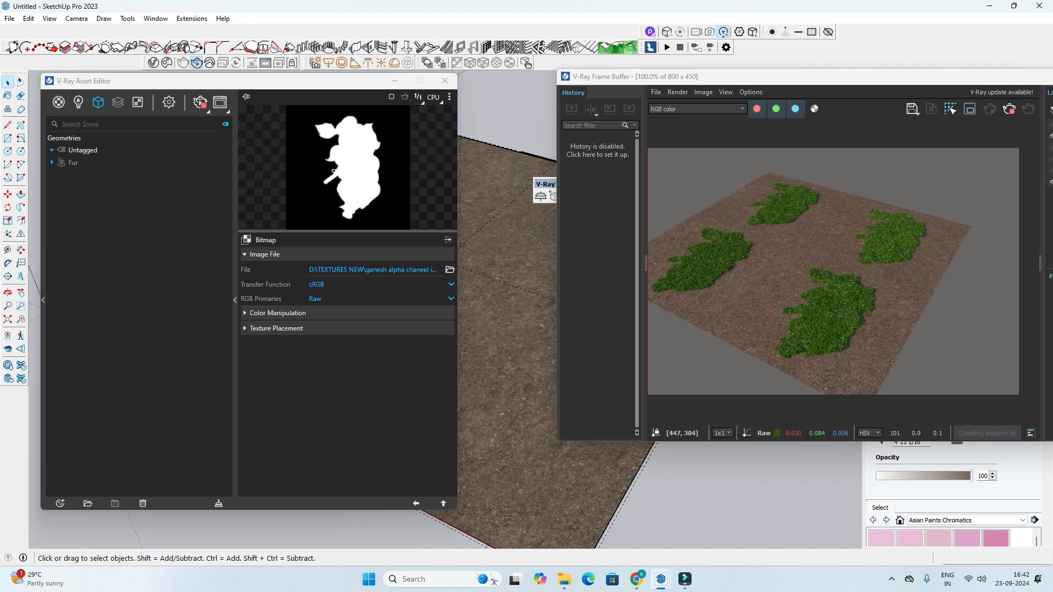
Step: Enable Invert Texture in the bitmap's color manipulation settings and inspect the grass cut-outs in the render
left_click(277, 313)
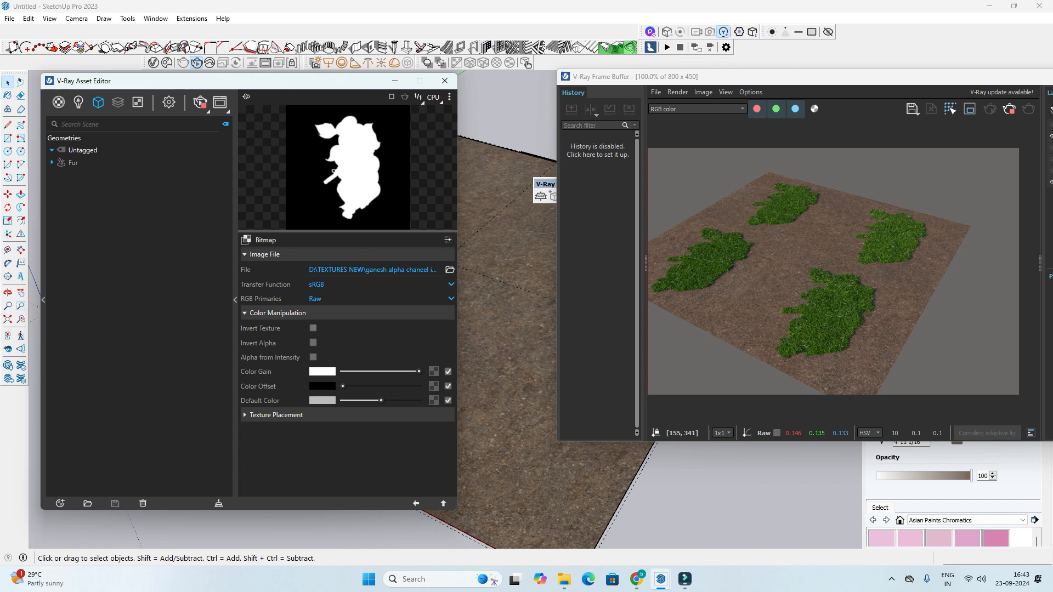
left_click(312, 327)
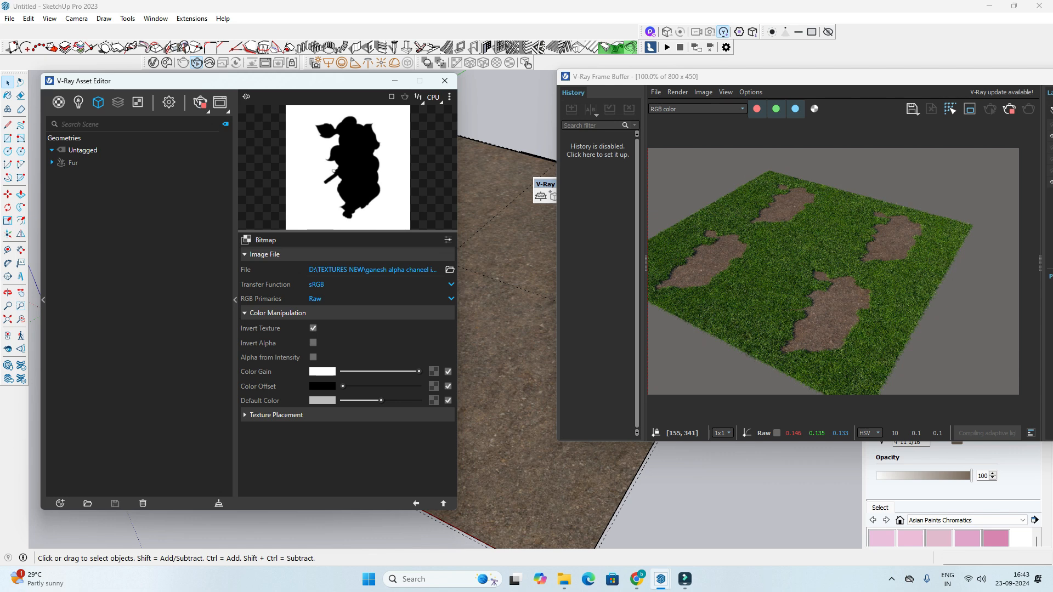
scroll(835, 326, "up", 2)
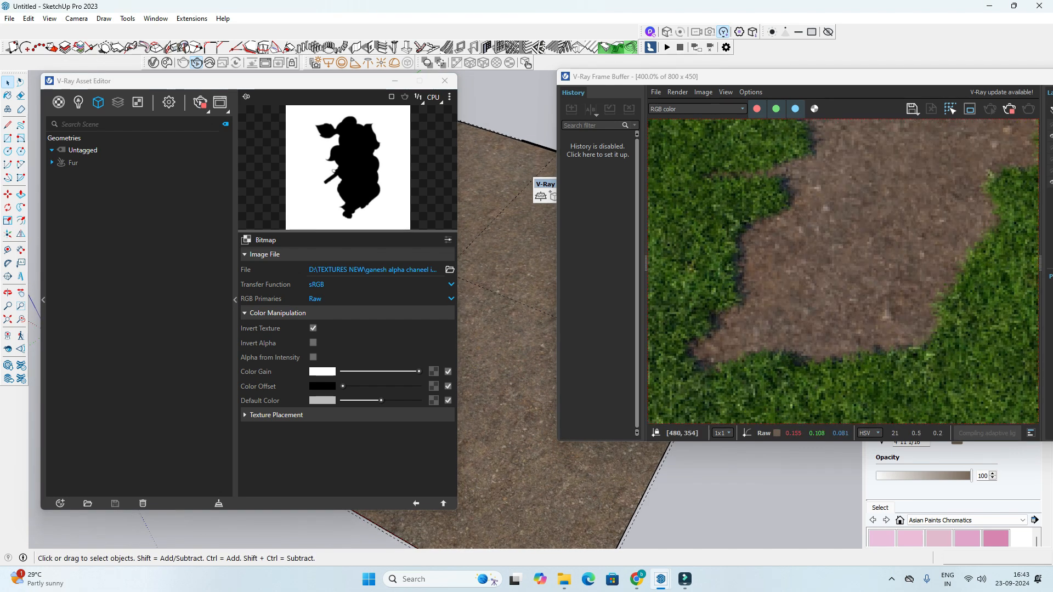
scroll(843, 265, "down", 2)
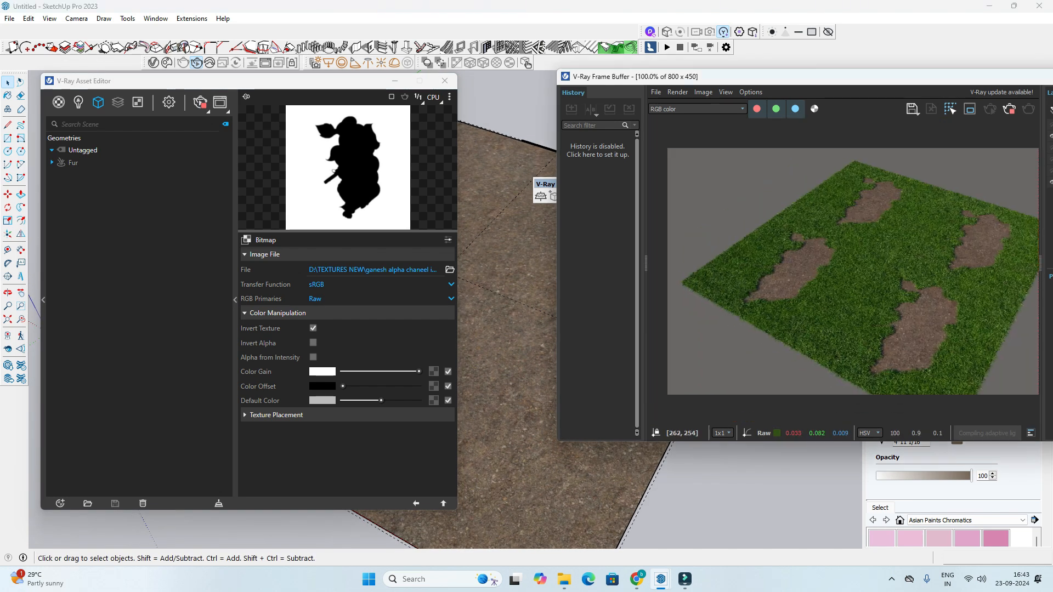
scroll(818, 247, "up", 1)
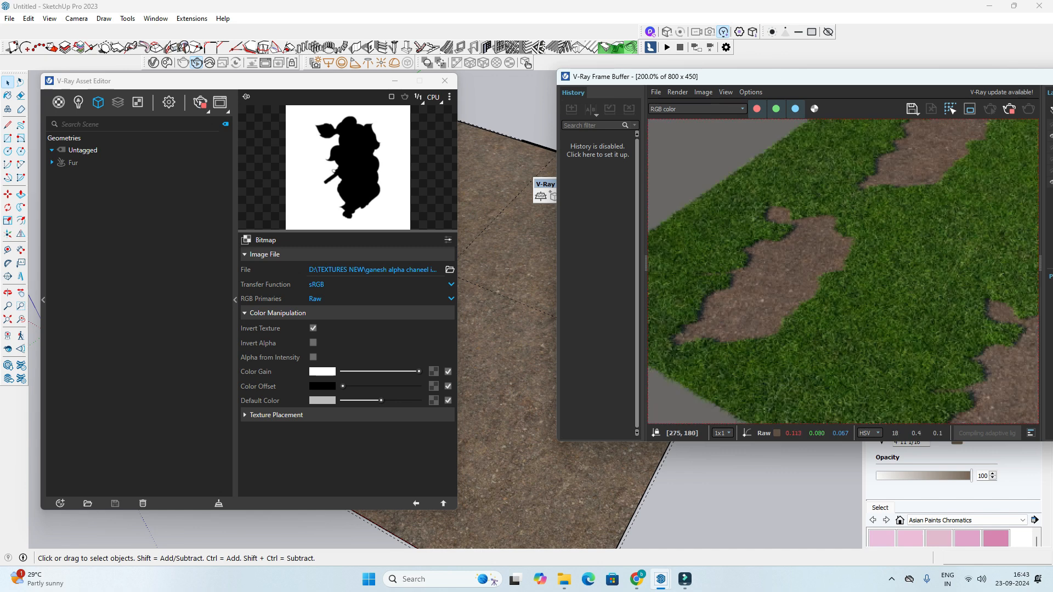
scroll(789, 267, "down", 1)
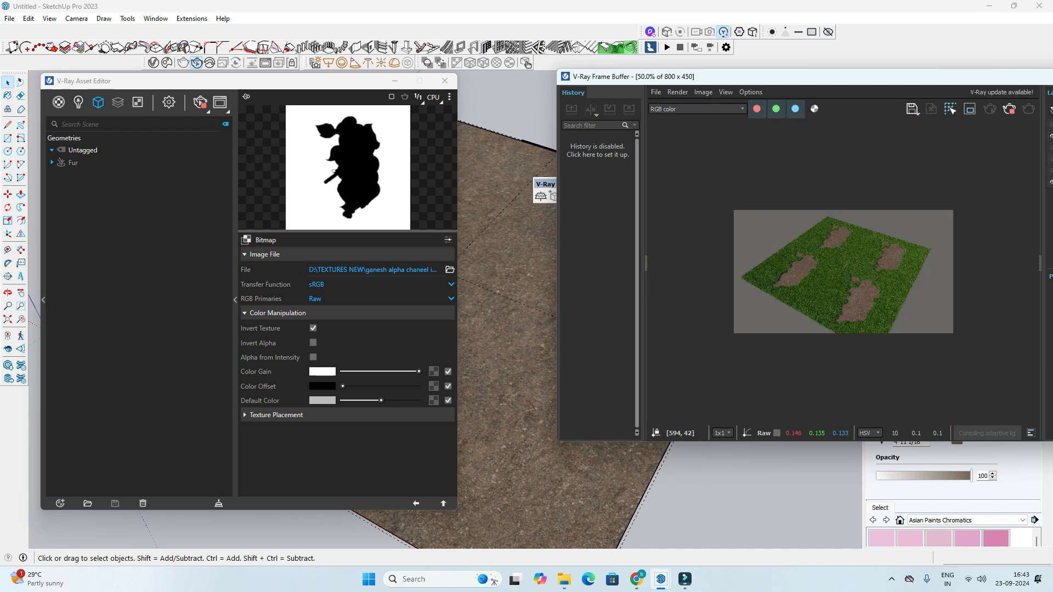
scroll(849, 230, "up", 1)
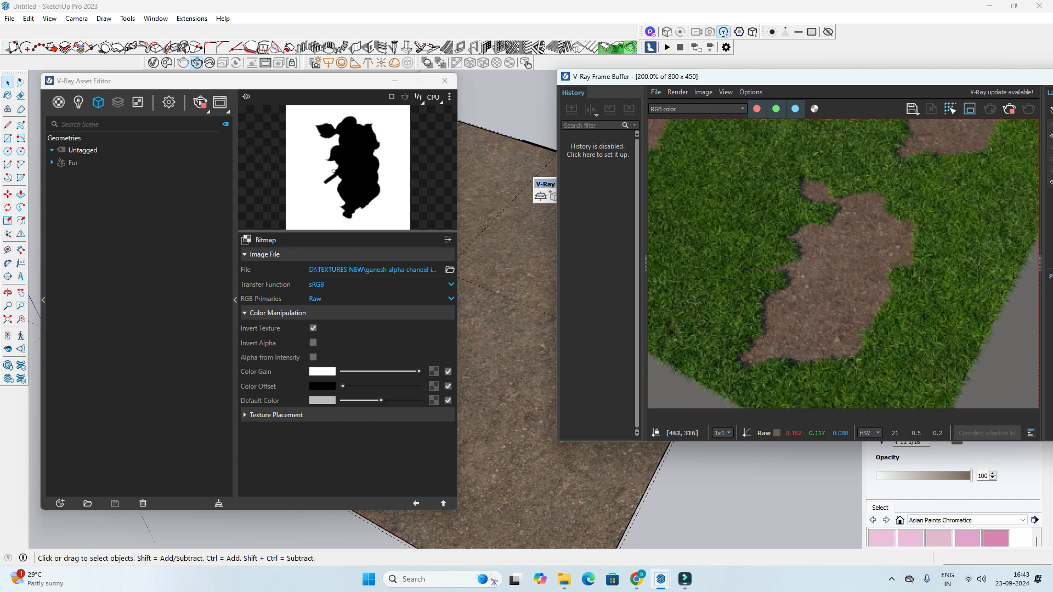
scroll(846, 313, "down", 1)
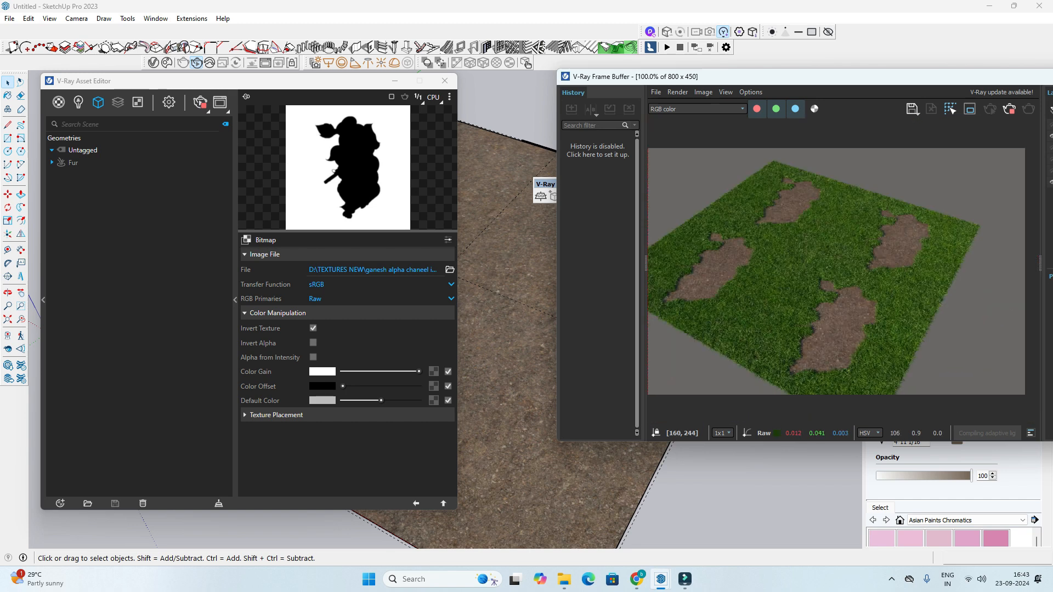
Step: Clear the bitmap from the fur's Length parameter and assign a Checker texture to it instead
left_click(73, 162)
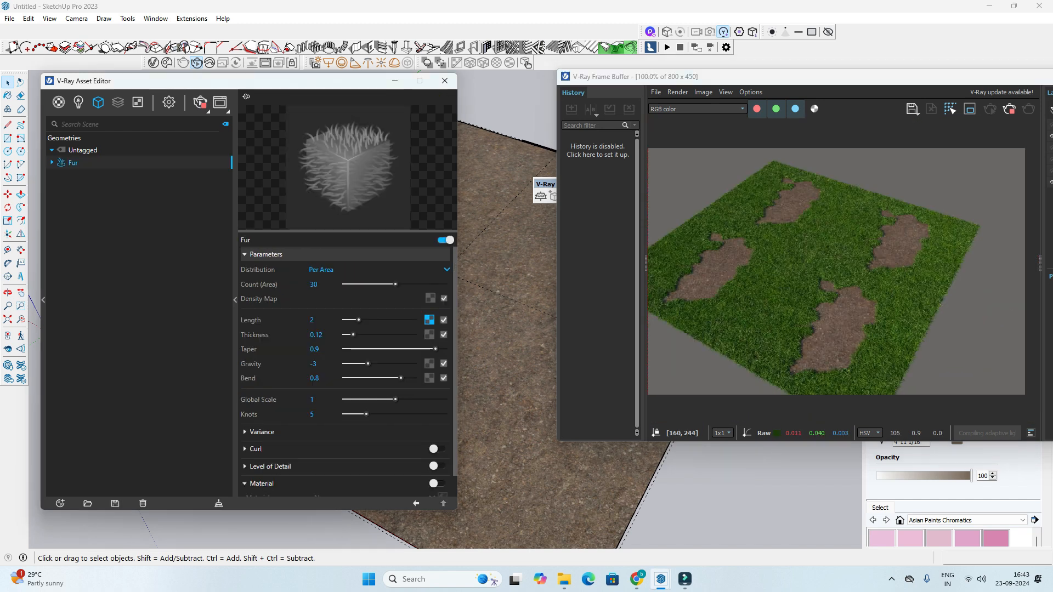
left_click(429, 320)
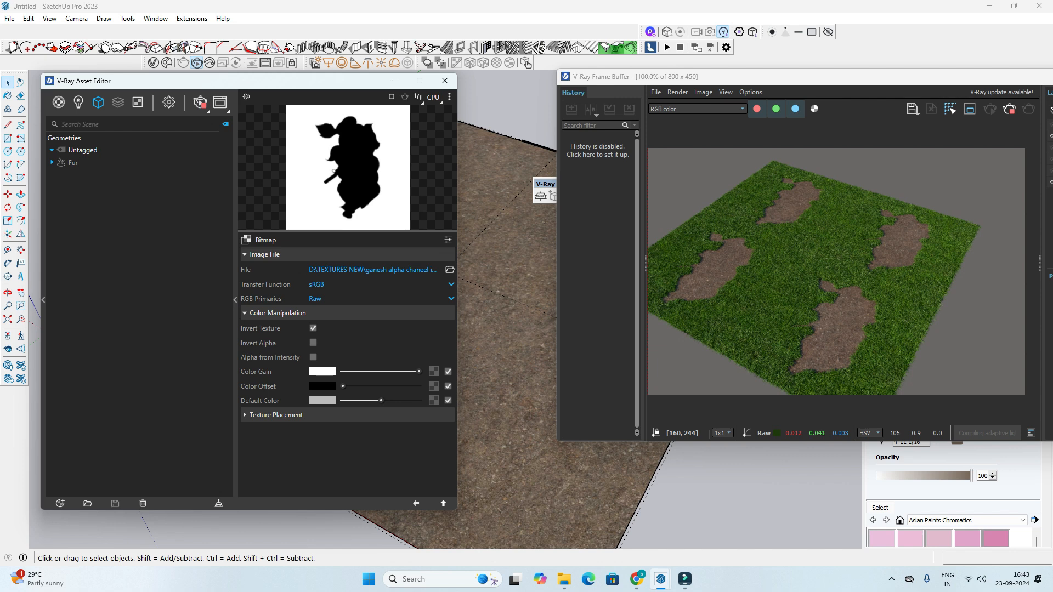
left_click(443, 503)
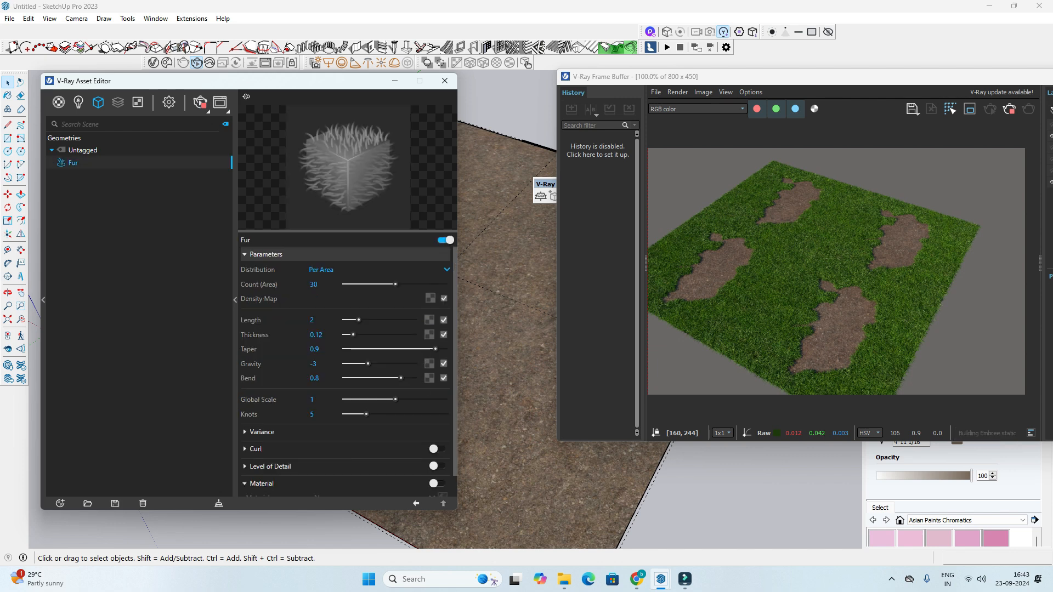
left_click(429, 320)
scroll(400, 219, "down", 2)
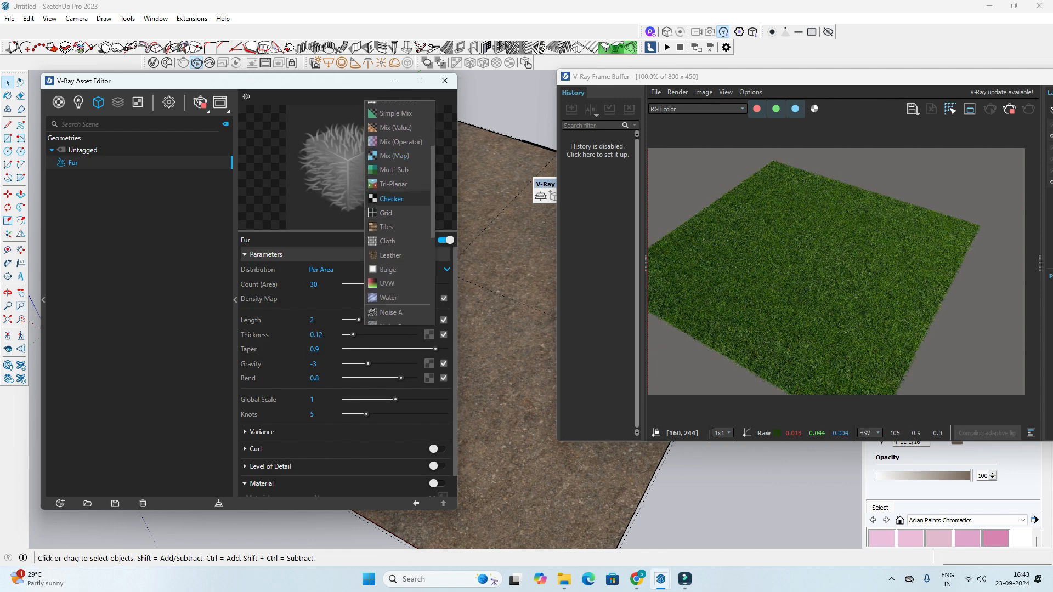
left_click(391, 199)
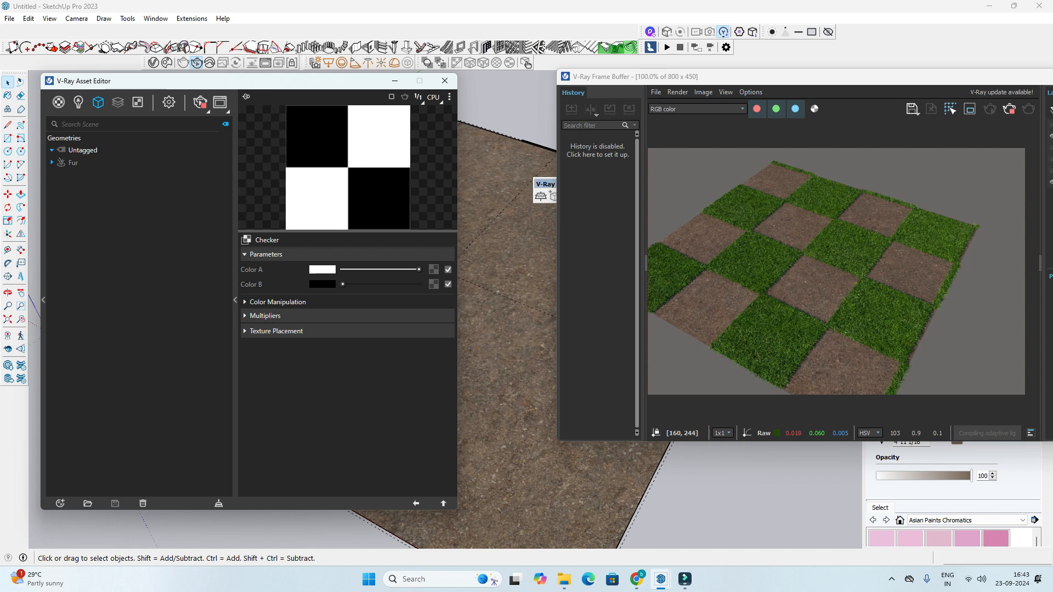
Step: Select the ground surface in the model and apply the fitted tri-planar projection to its texture mapping
left_click_drag(790, 77, 843, 80)
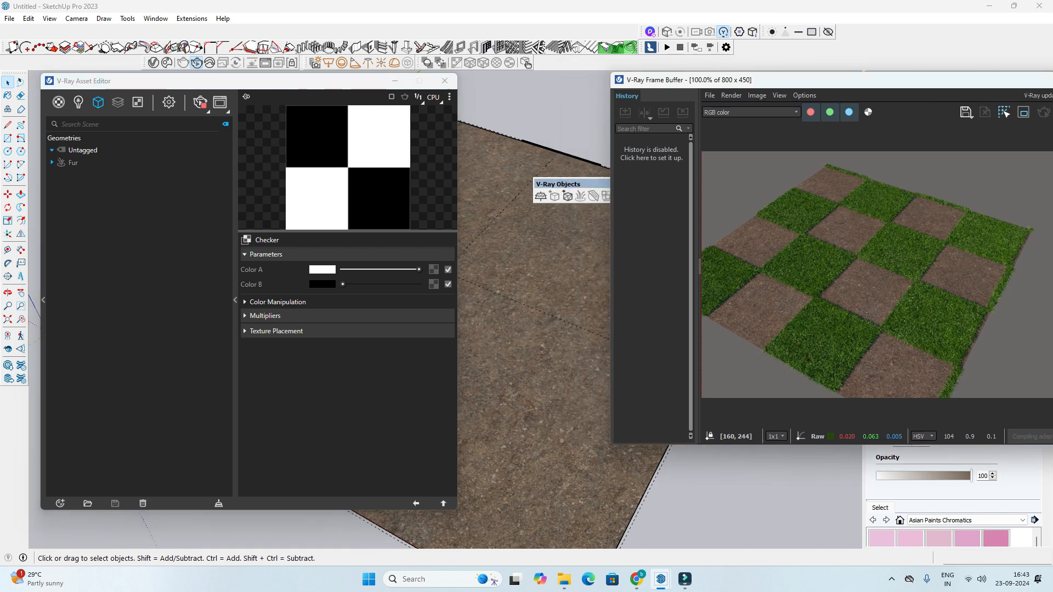
left_click(540, 307)
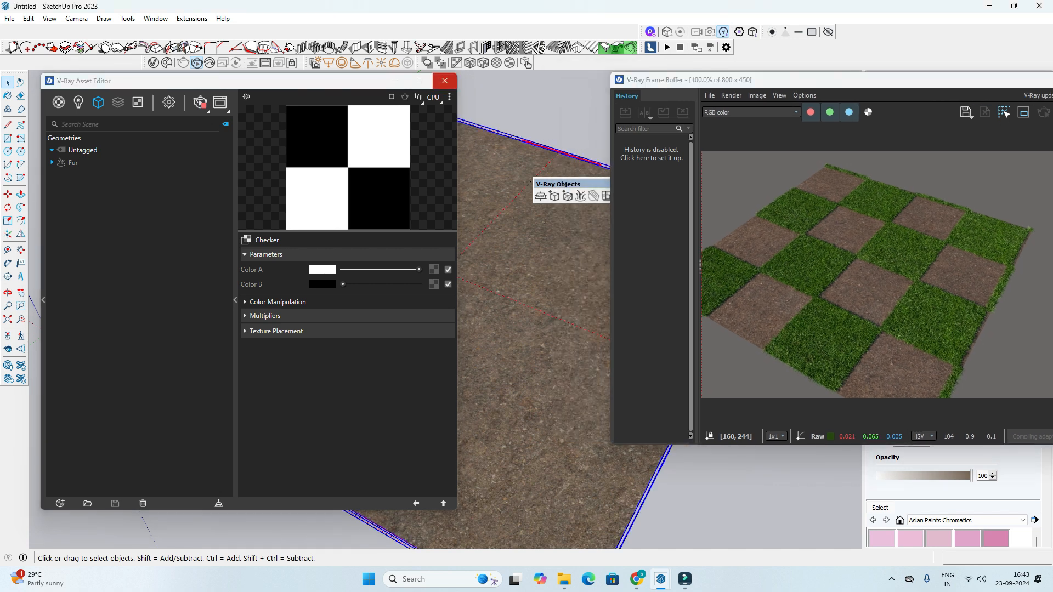
left_click(483, 62)
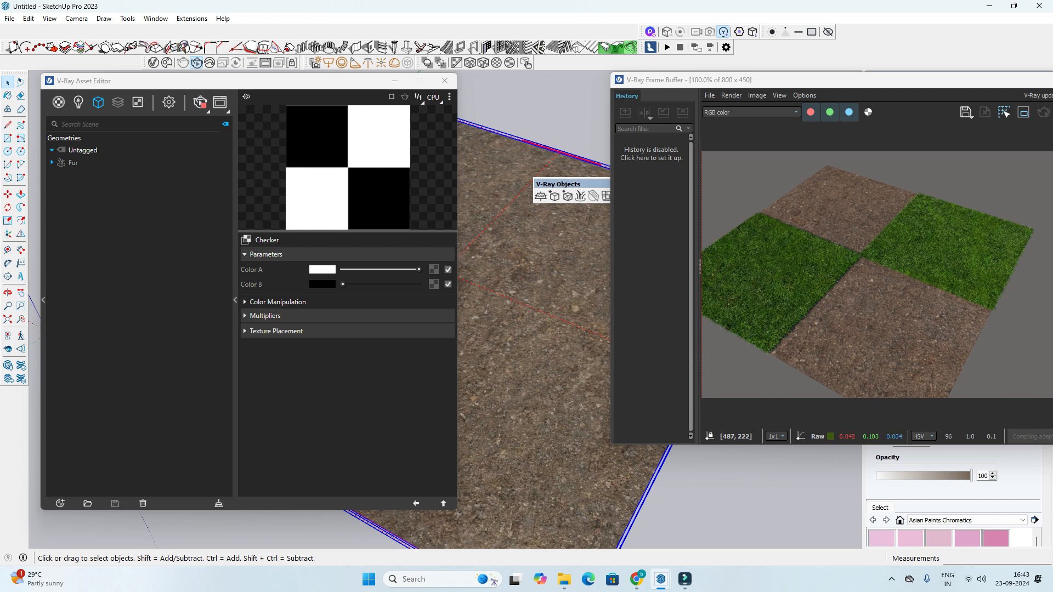
scroll(848, 313, "up", 1)
scroll(848, 313, "down", 1)
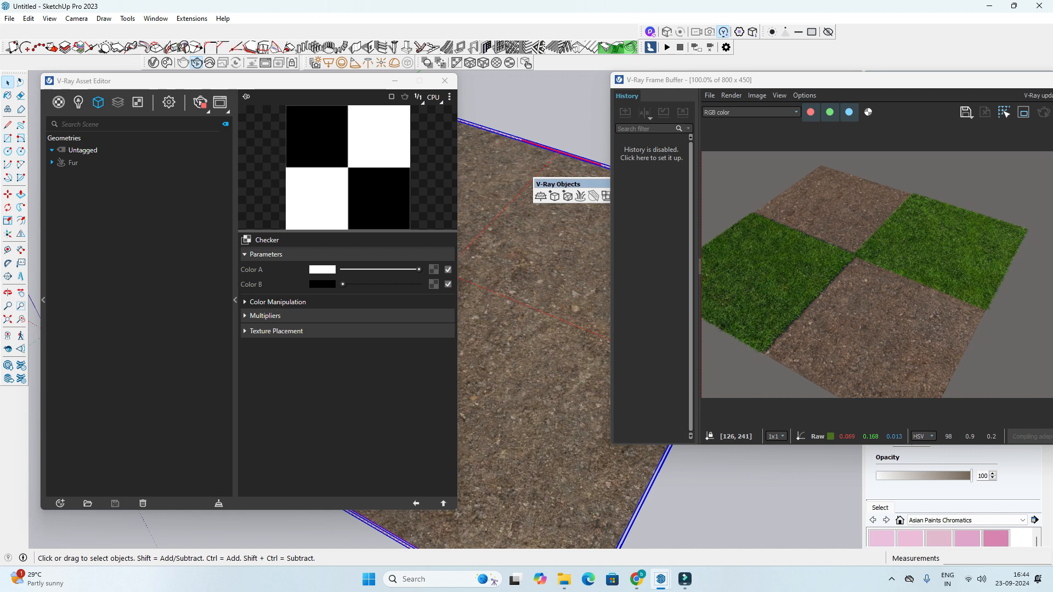
Step: Set the checker's texture placement repeat to 5 in both U and V and inspect the grass pattern up close
left_click(276, 330)
left_click(312, 383)
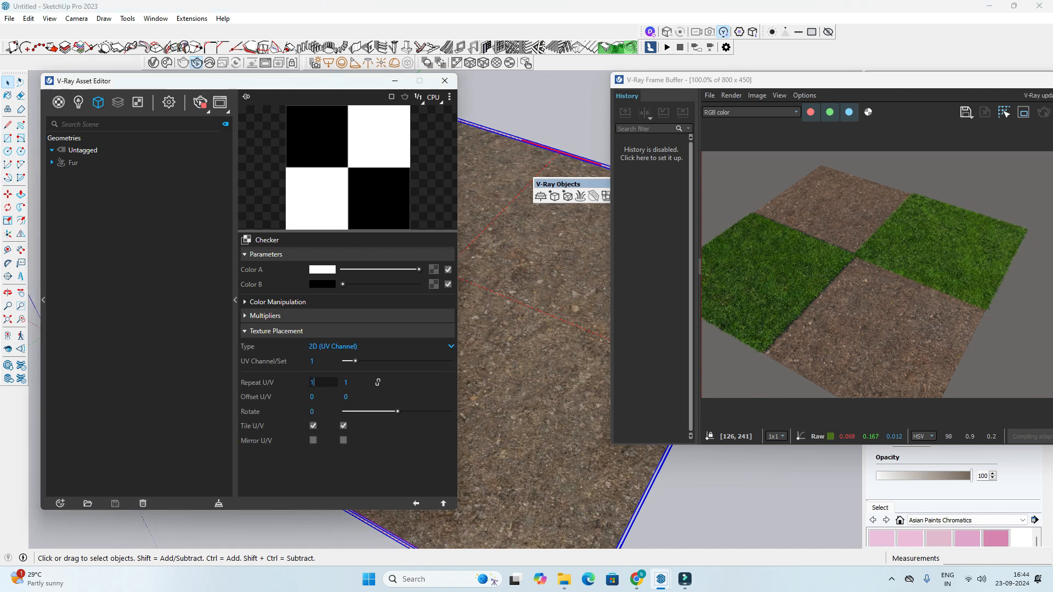
type("5")
key("Tab")
type("5")
key("Return")
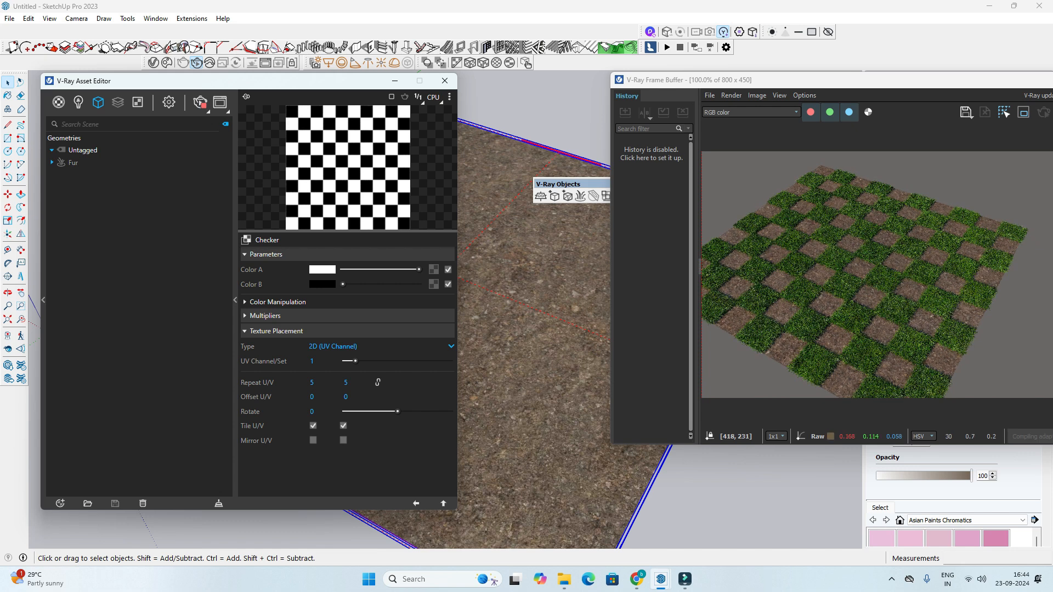
scroll(877, 275, "up", 1)
scroll(876, 275, "up", 1)
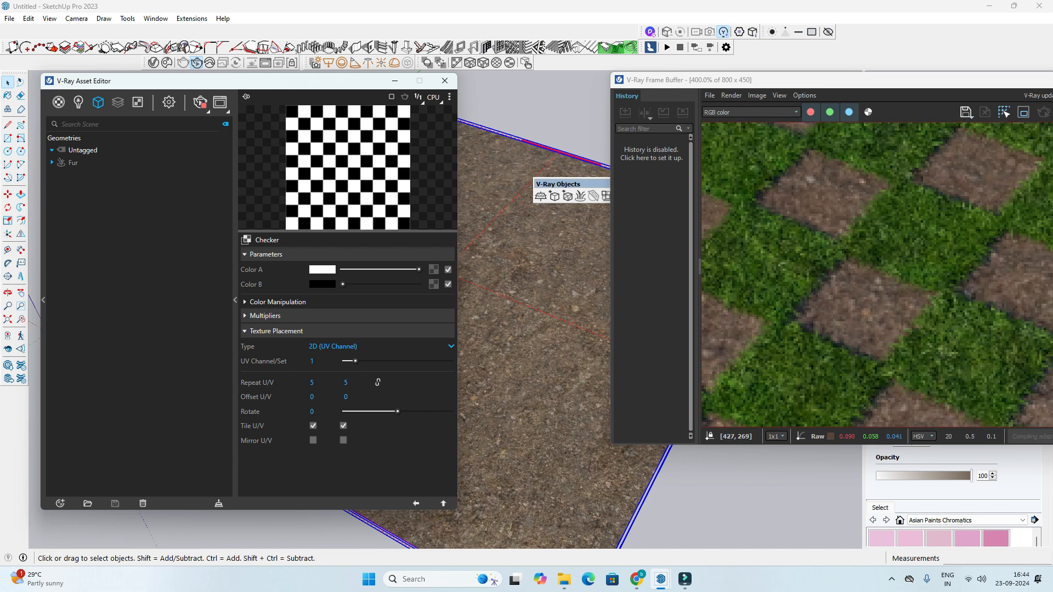
Step: Examine the checkerboard grass pattern in the render, both close up and across the whole ground surface
scroll(876, 275, "down", 2)
middle_click_drag(507, 378, 498, 321)
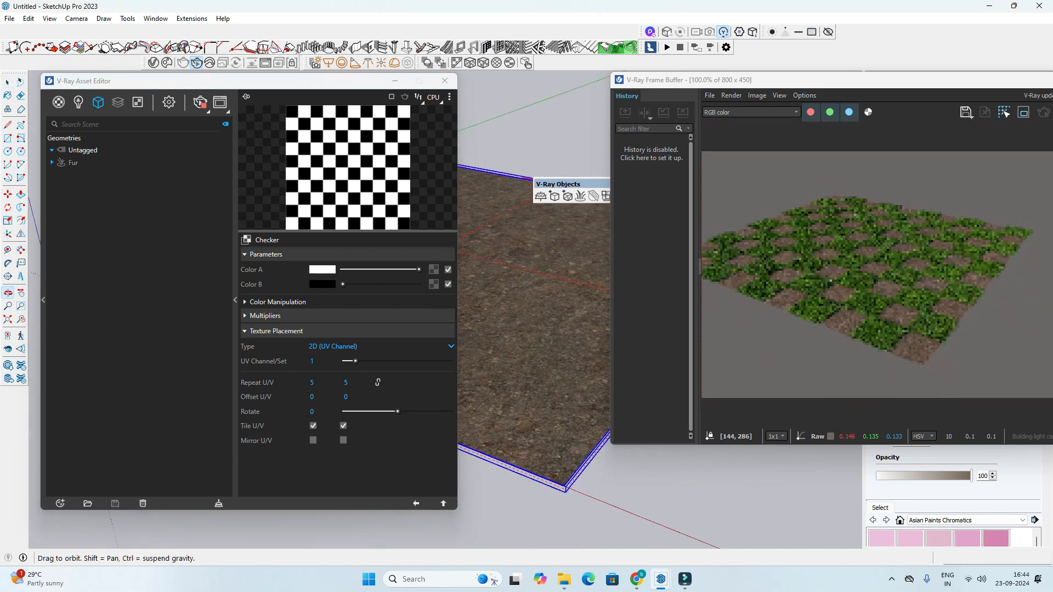
scroll(498, 321, "up", 3)
scroll(498, 320, "up", 2)
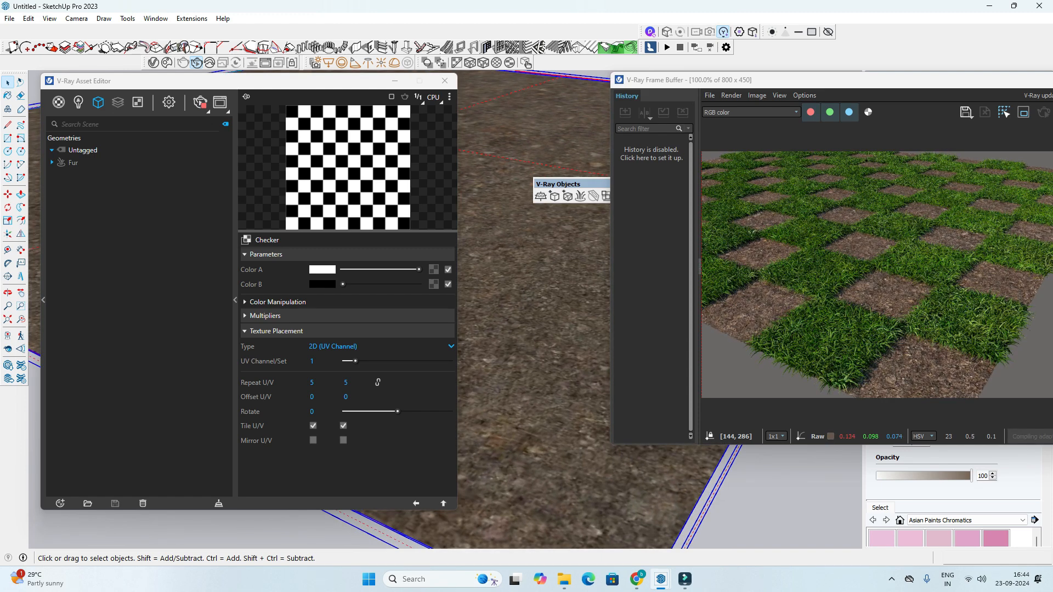
scroll(498, 321, "down", 3)
middle_click_drag(498, 321, 491, 357)
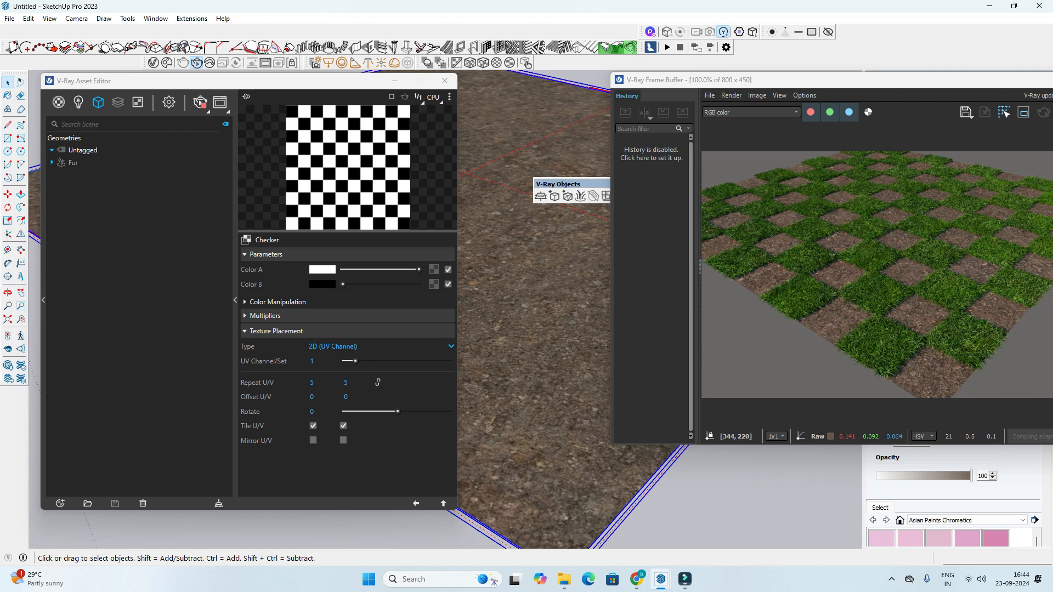
middle_click_drag(540, 351, 551, 312)
scroll(544, 323, "down", 2)
scroll(548, 312, "up", 1)
Step: Set the checker's U repeat to 0 to try a striped grass pattern
left_click(324, 383)
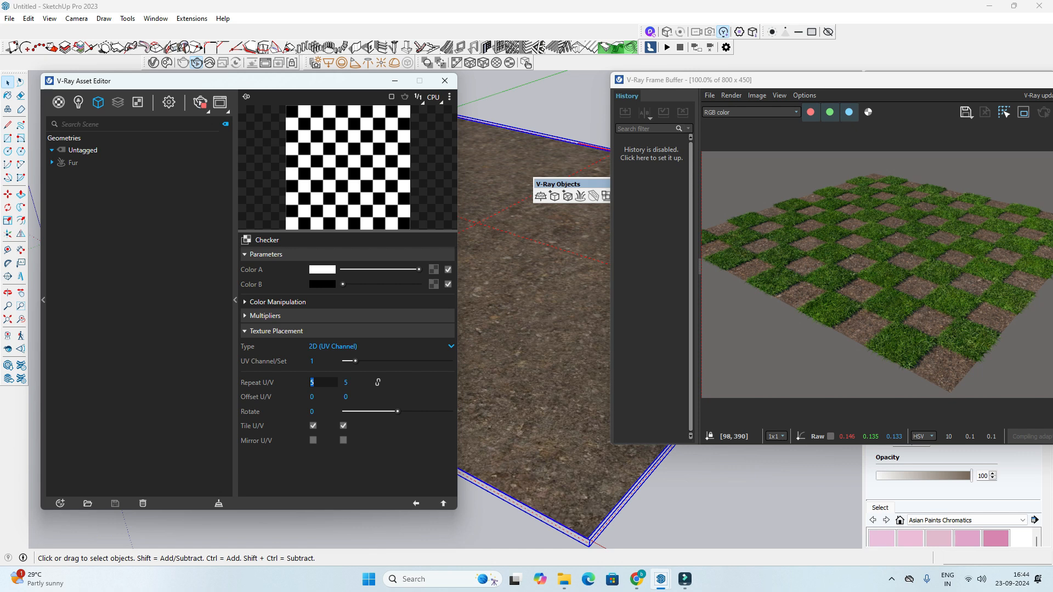
type("0")
key("Return")
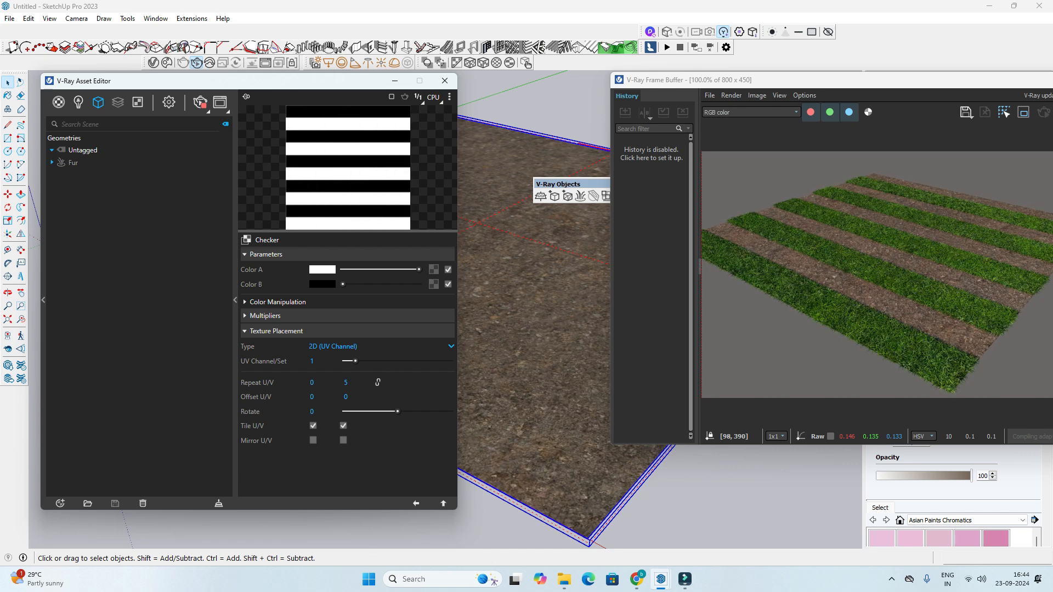
Step: Set the checker's U repeat to 5 and its V repeat to 0 to run the stripes in the other direction
type("5")
key("Tab")
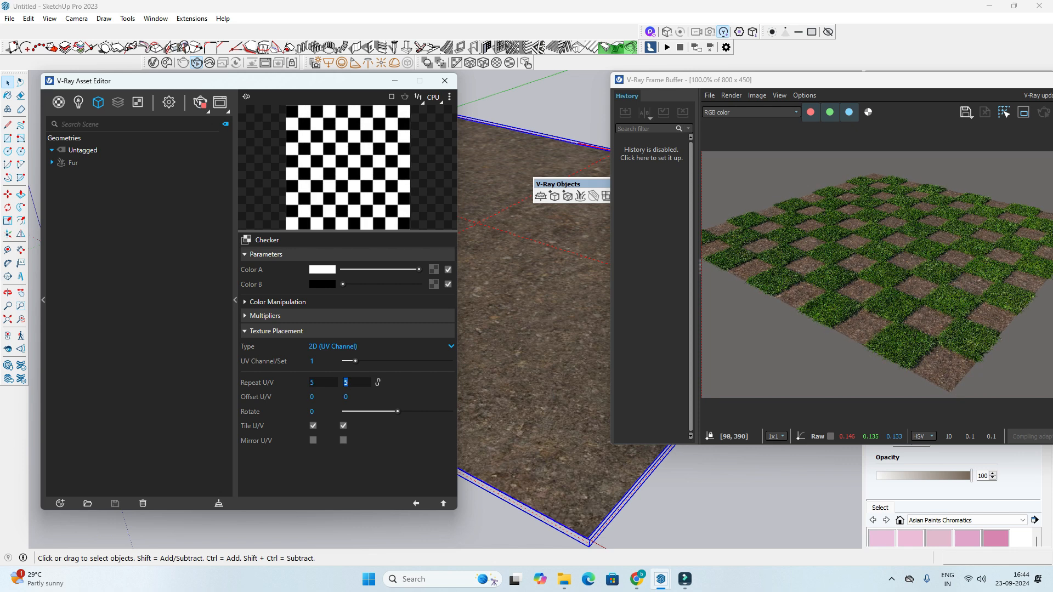
key("Return")
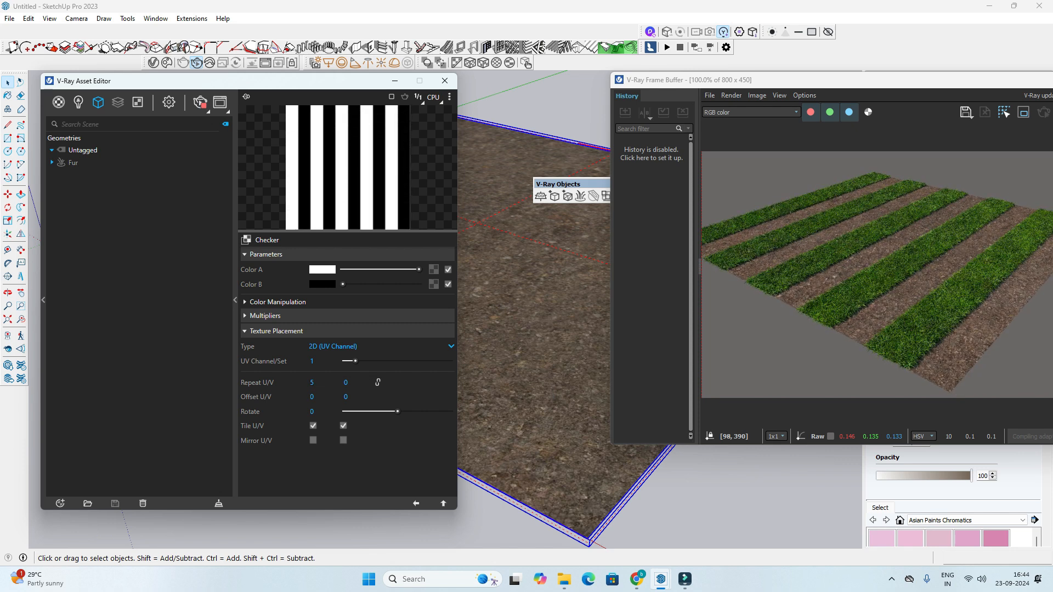
Step: Set the checker's V repeat back to 5
scroll(877, 274, "up", 1)
left_click_drag(353, 383, 331, 383)
key("Return")
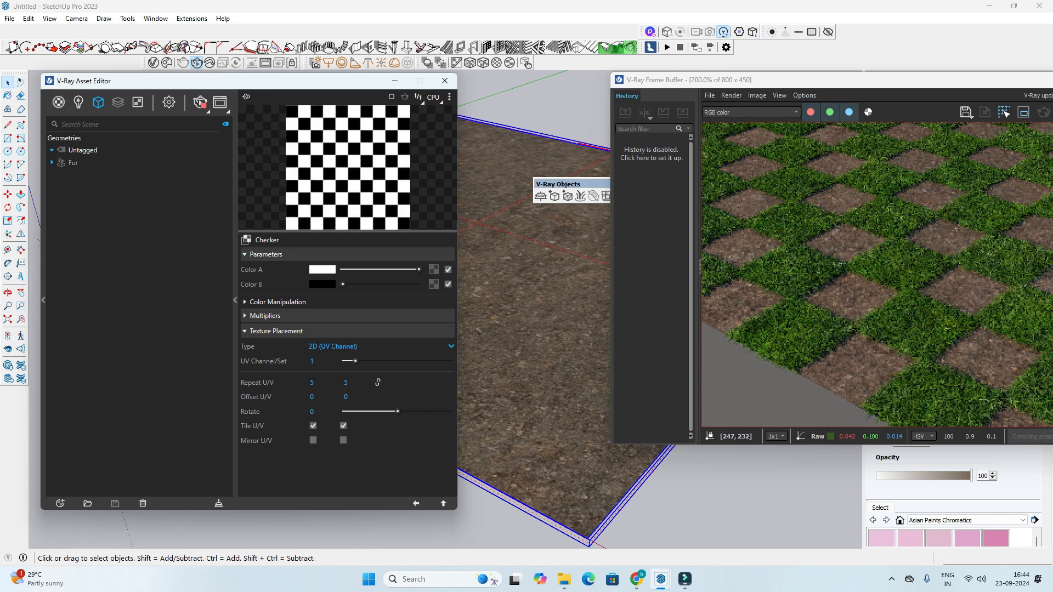
Step: Return to the fur settings and clear the Checker texture from the Length parameter
left_click(443, 503)
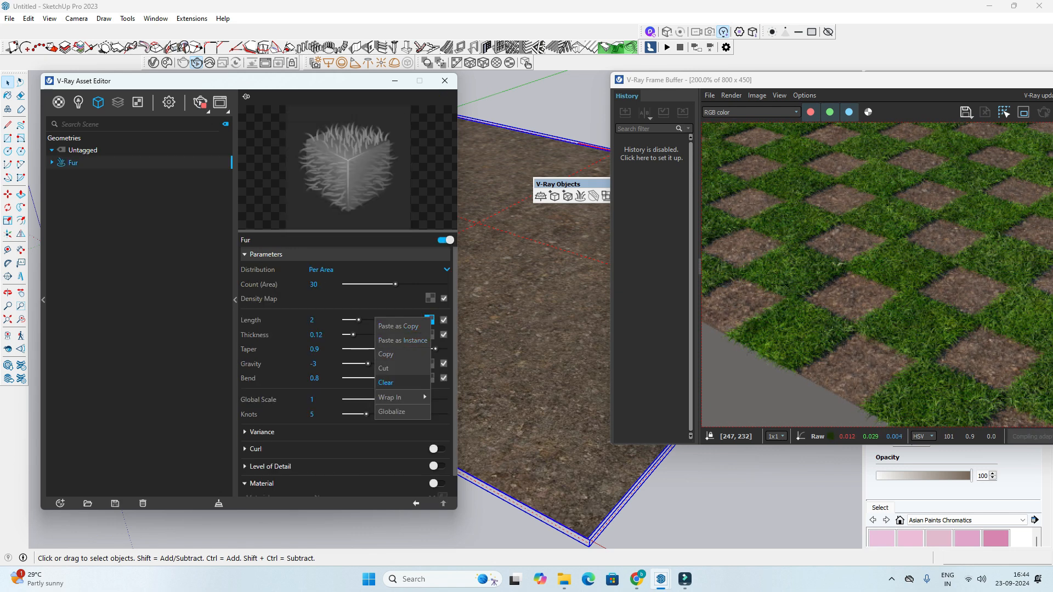
left_click(386, 382)
Step: Switch to Chrome to view the wild grass reference images, and return to SketchUp to check the plain grass render
mouse_move(636, 579)
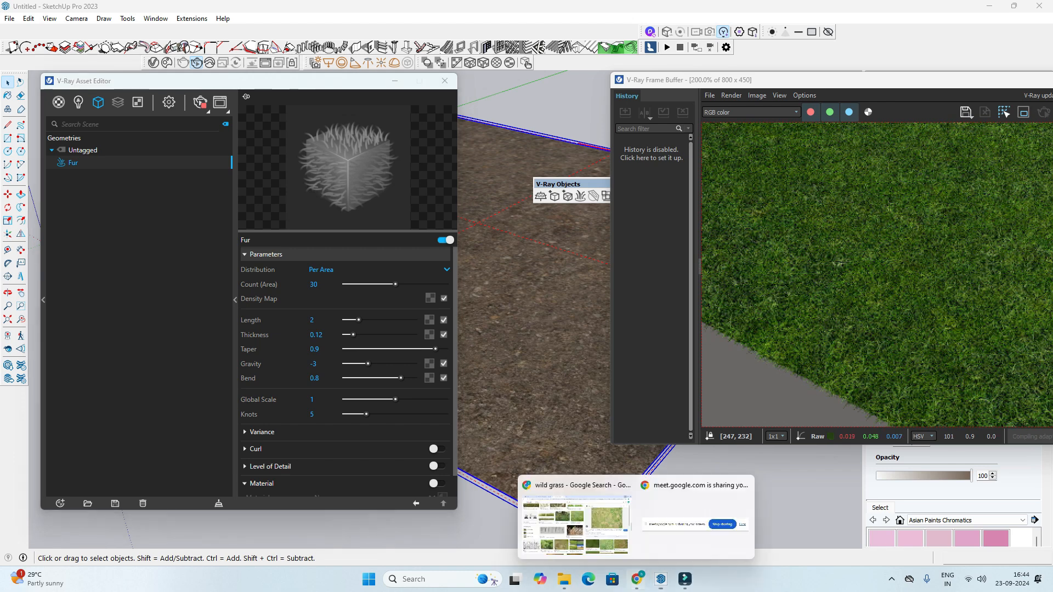
left_click(614, 516)
scroll(614, 493, "down", 2)
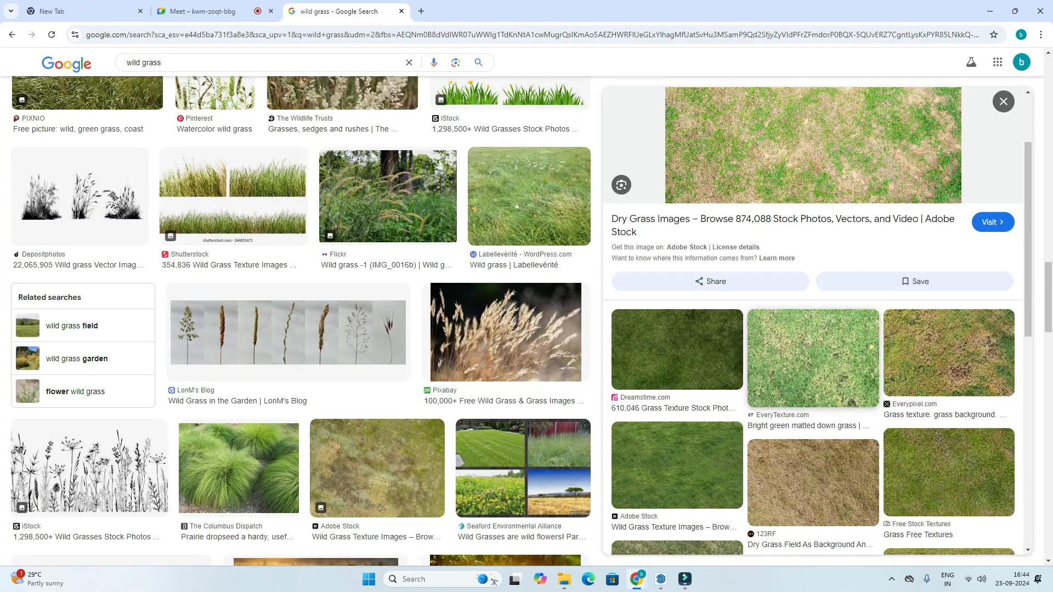
left_click(990, 11)
scroll(935, 245, "down", 2)
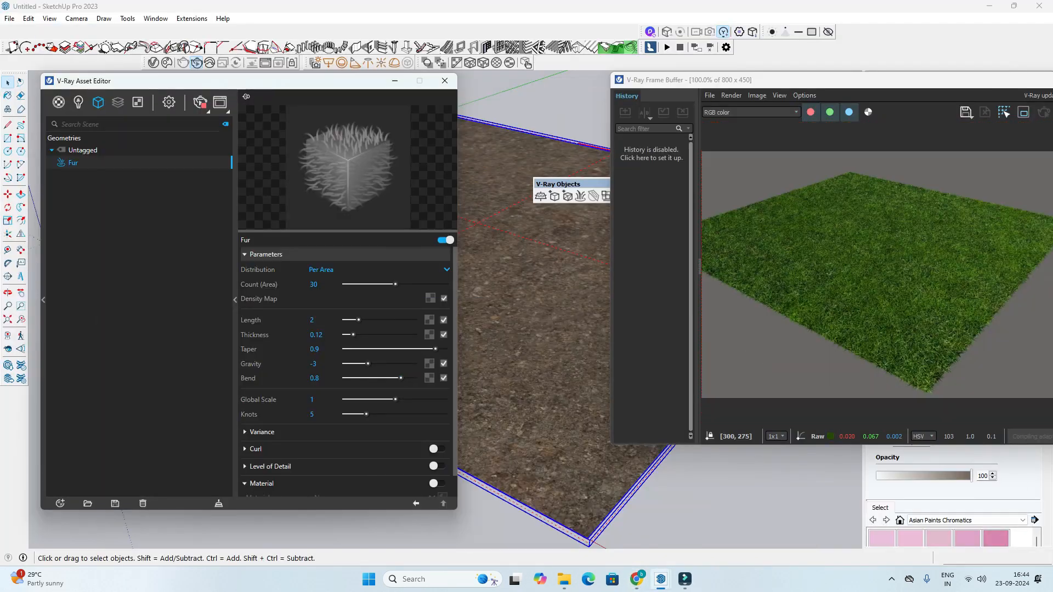
scroll(935, 245, "up", 1)
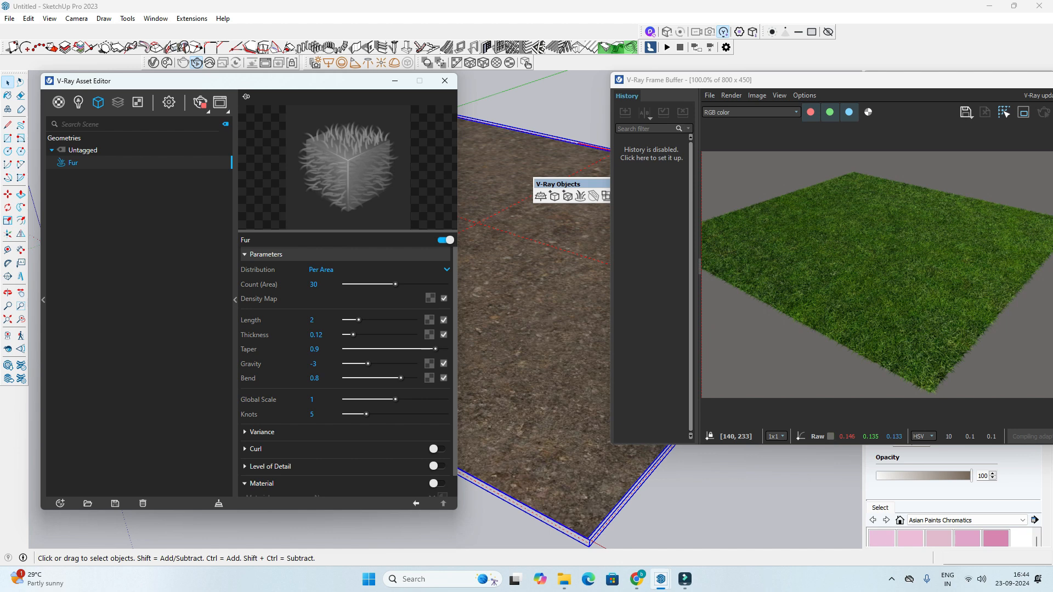
Step: Assign a Bitmap texture to the fur's Length parameter and browse the TEXTURES NEW folder for a suitable map
left_click(429, 320)
left_click(388, 109)
scroll(422, 326, "down", 15)
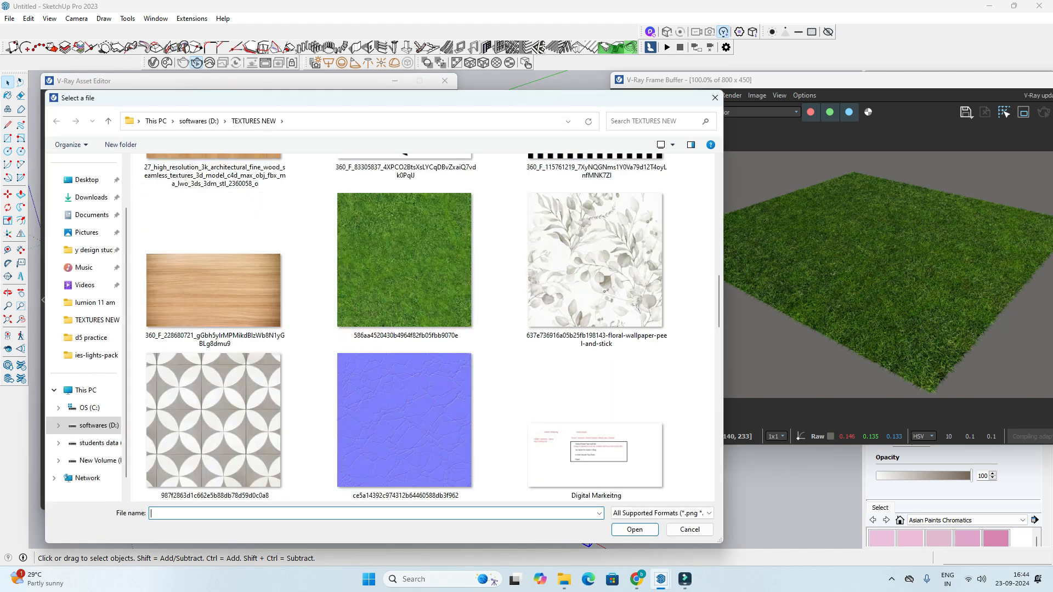
scroll(406, 384, "down", 5)
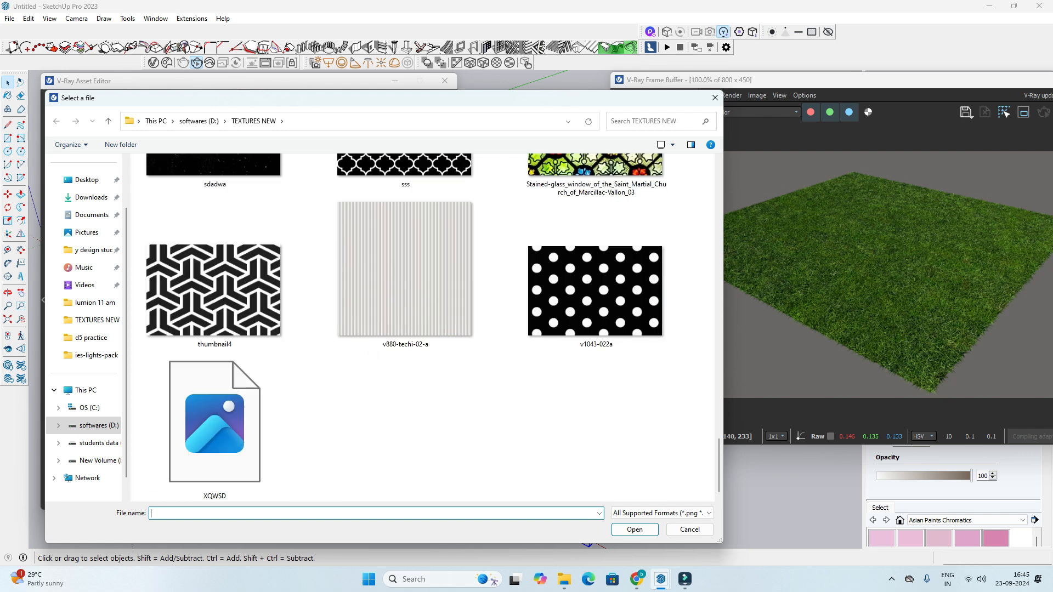
scroll(406, 384, "up", 5)
scroll(441, 258, "up", 10)
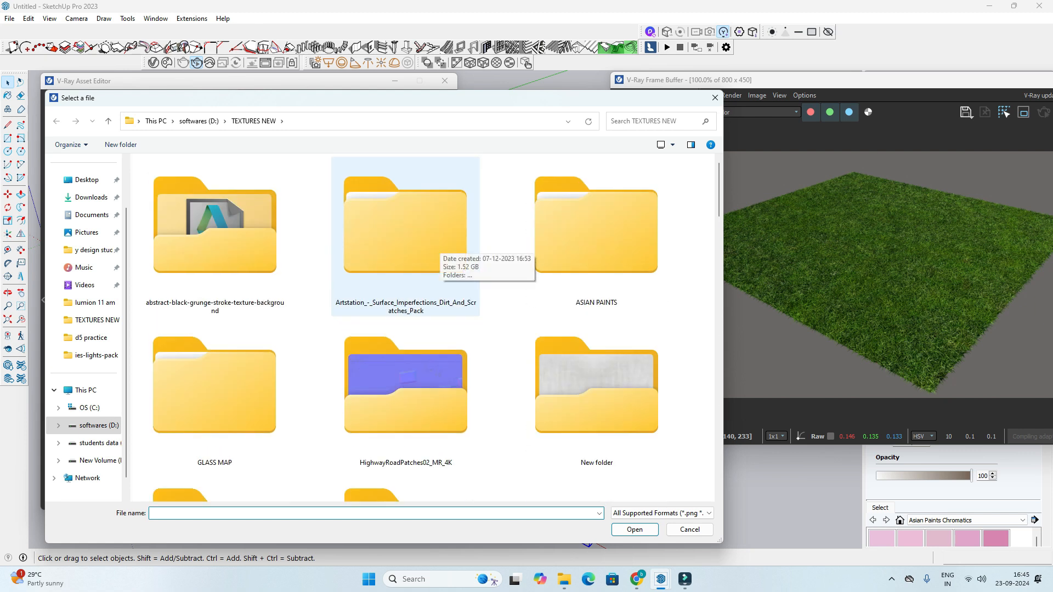
scroll(406, 383, "down", 2)
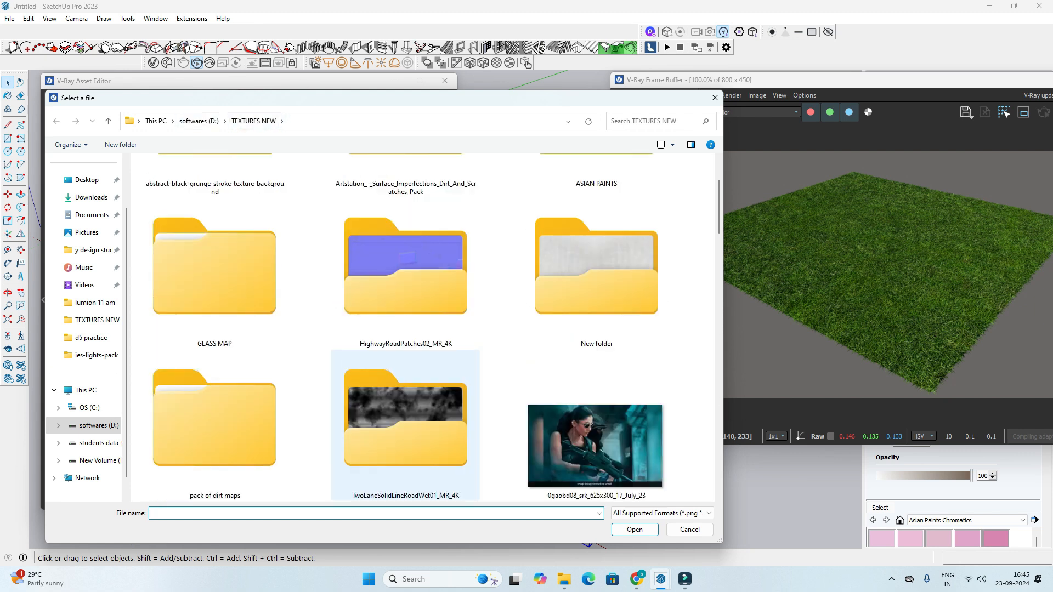
Step: Open the nested pack of dirt maps folder and show its contents as large thumbnails
double_click(214, 419)
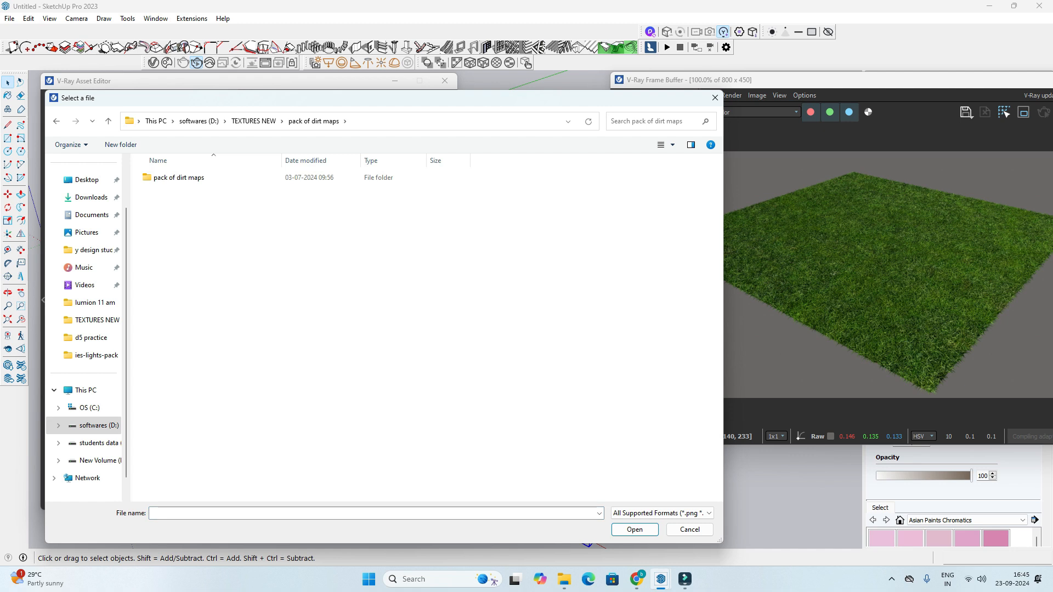
double_click(178, 177)
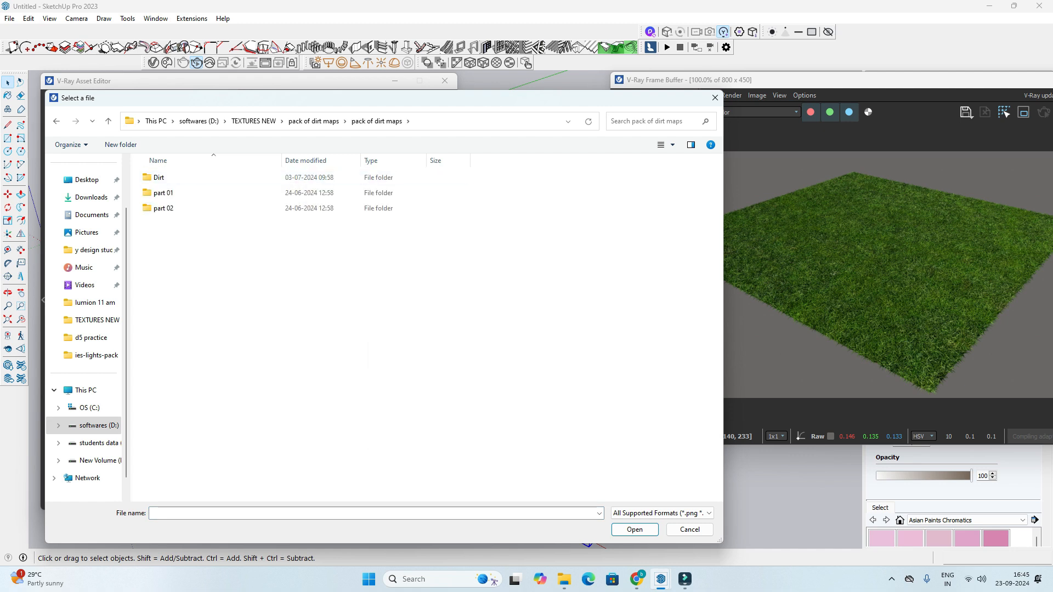
right_click(311, 289)
mouse_move(351, 296)
left_click(461, 295)
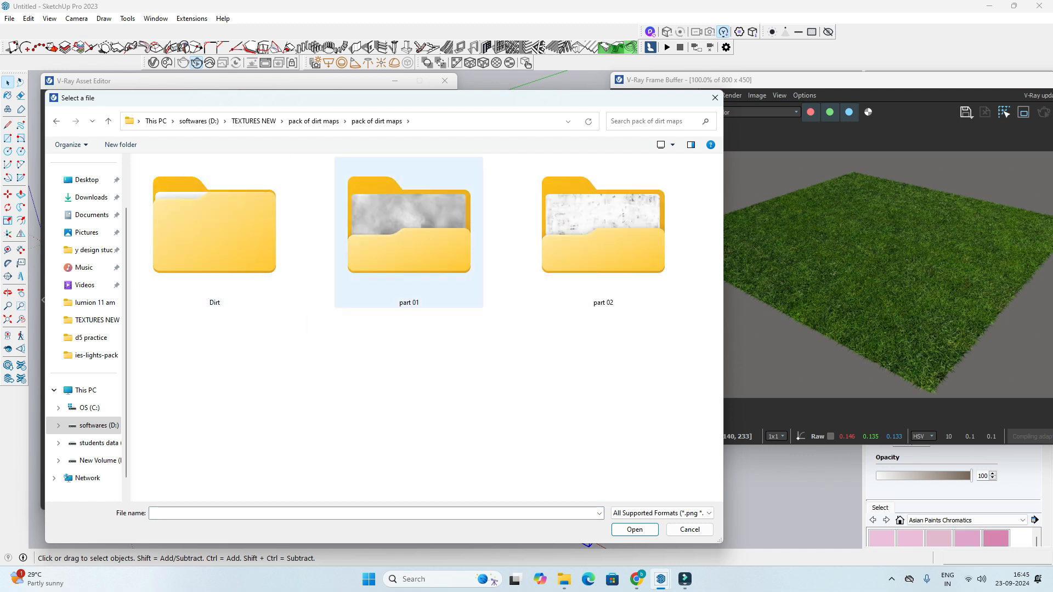
Step: Load the dirt (21)_large image from the part 01 folder as the fur's length bitmap
double_click(405, 257)
scroll(406, 329, "down", 5)
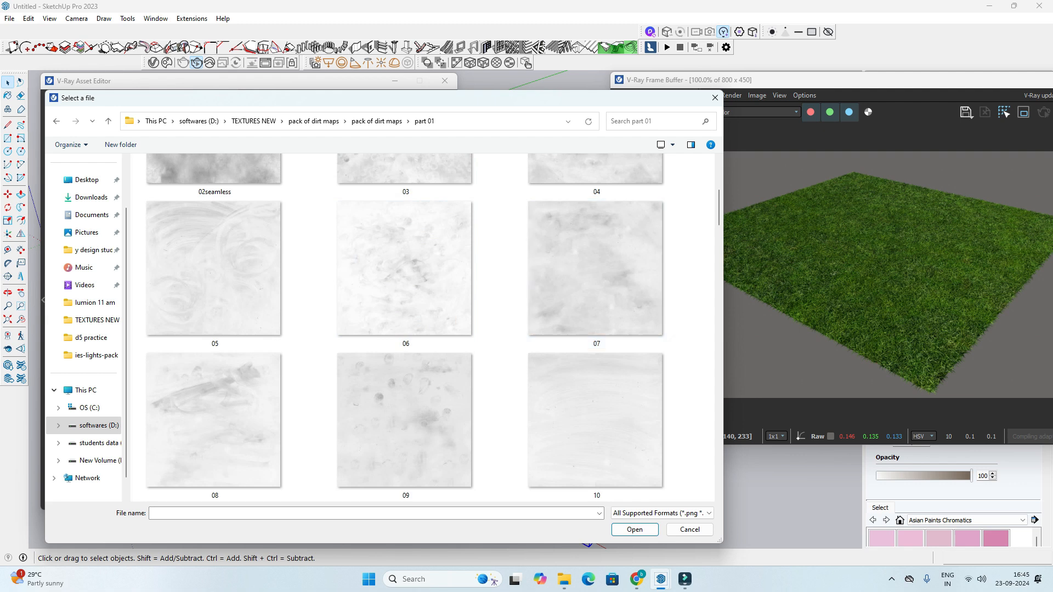
scroll(471, 398, "down", 5)
scroll(472, 397, "down", 3)
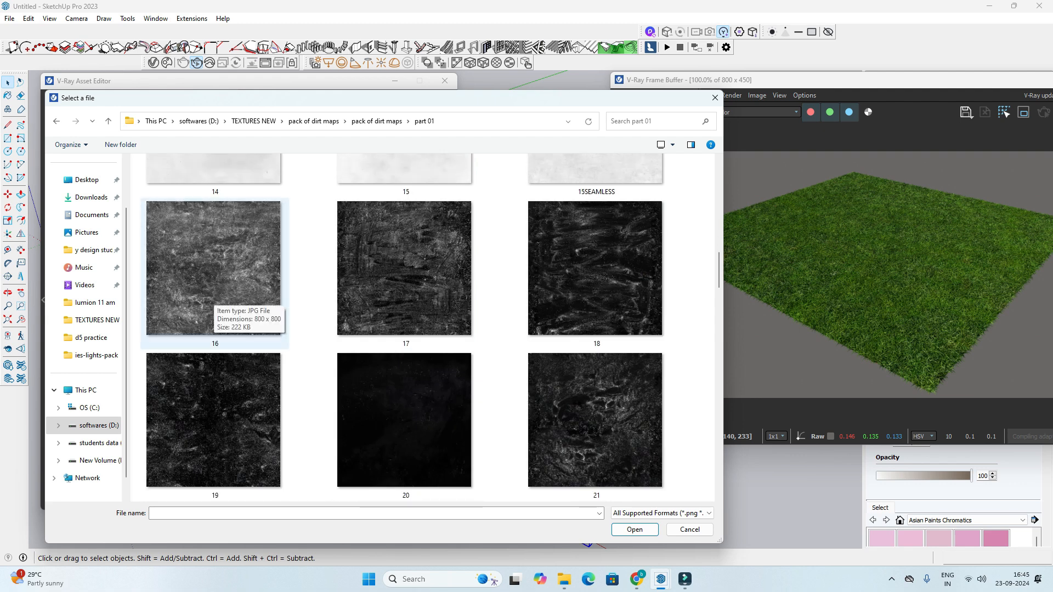
scroll(594, 269, "down", 2)
scroll(412, 387, "down", 6)
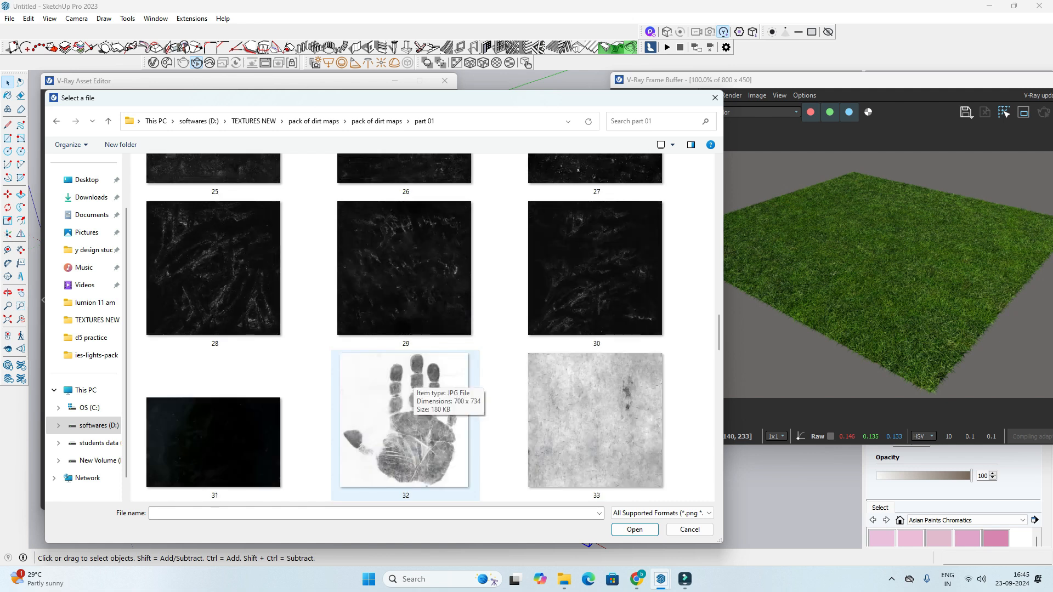
left_click(413, 387)
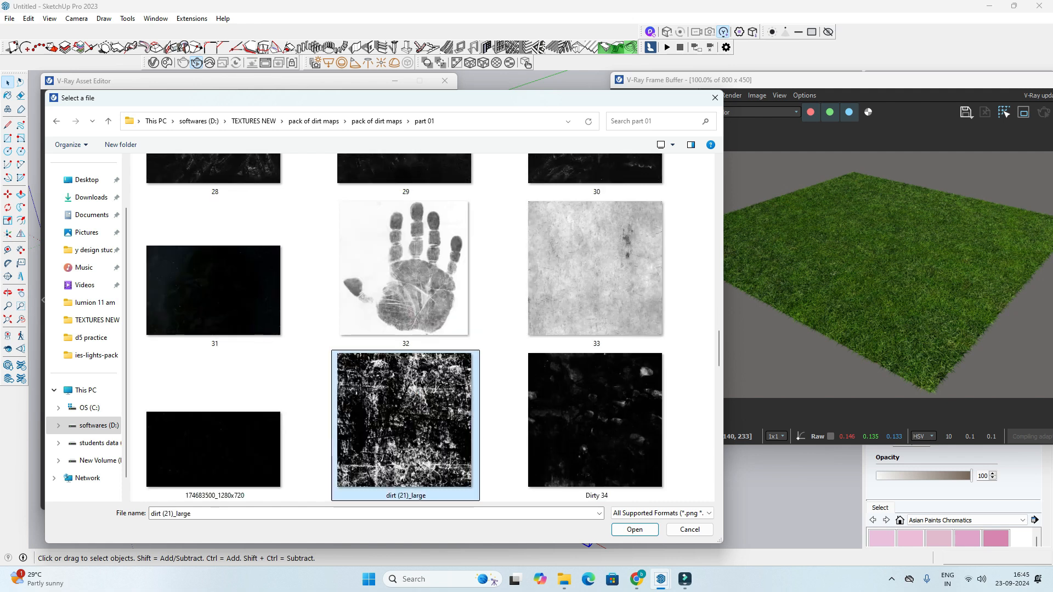
left_click(634, 530)
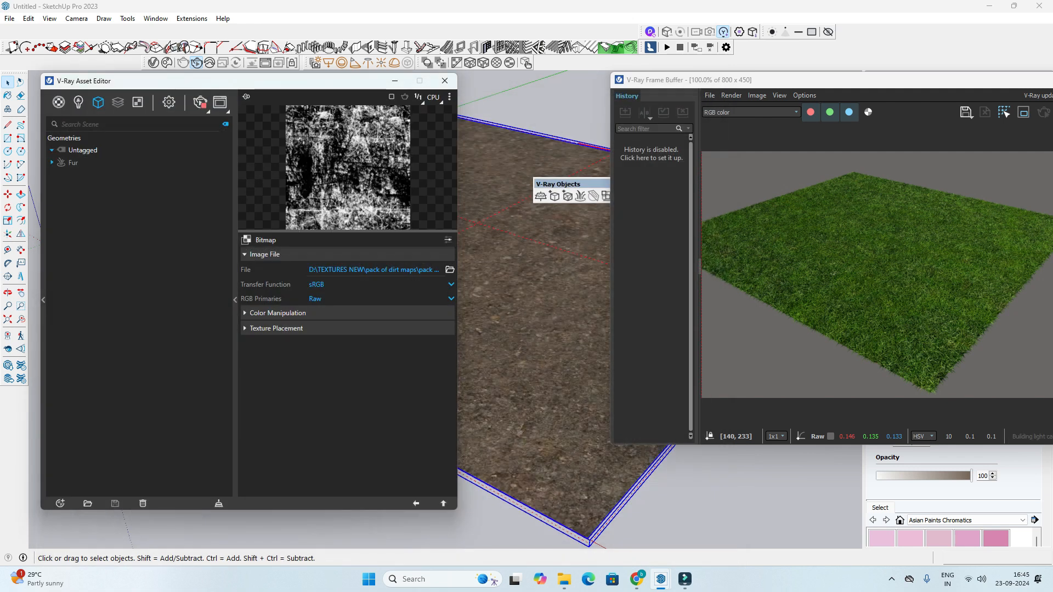
Step: Inspect the grass driven by the dirt map in the render, up close and as a whole
scroll(534, 329, "up", 5)
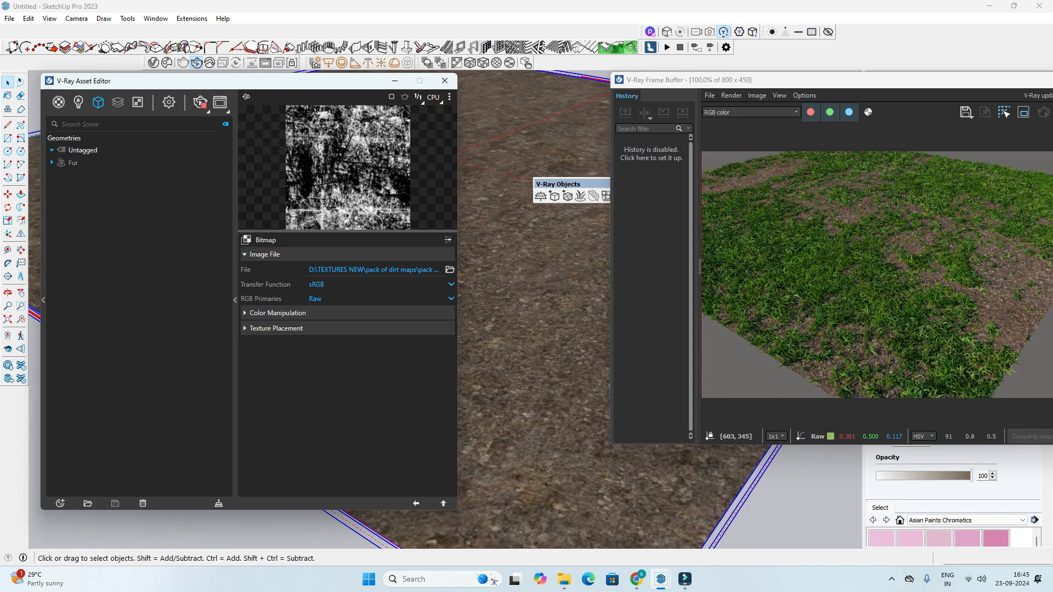
scroll(1021, 315, "up", 1)
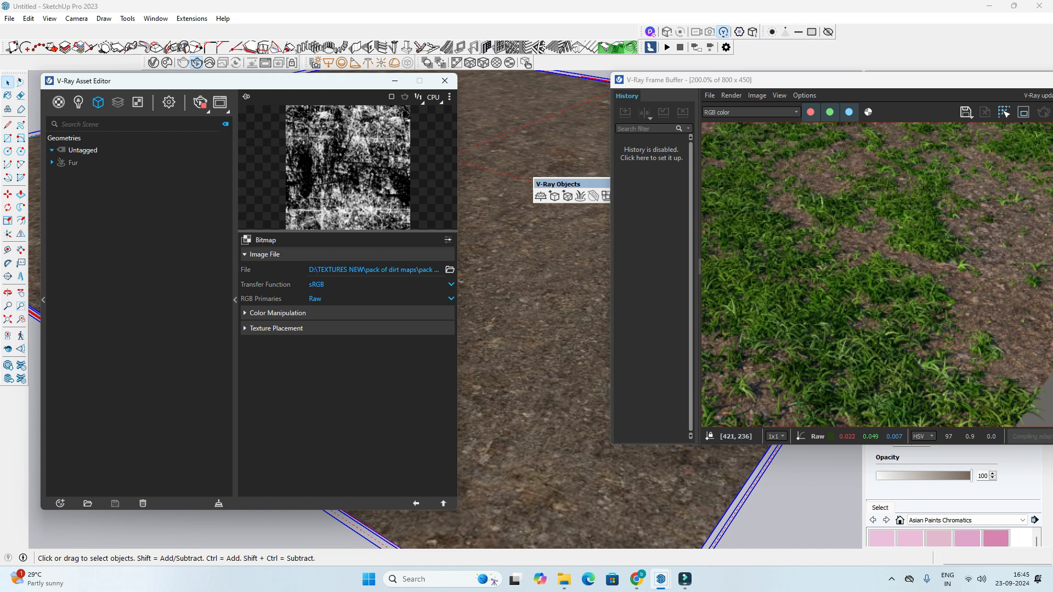
scroll(982, 306, "down", 1)
scroll(876, 274, "down", 1)
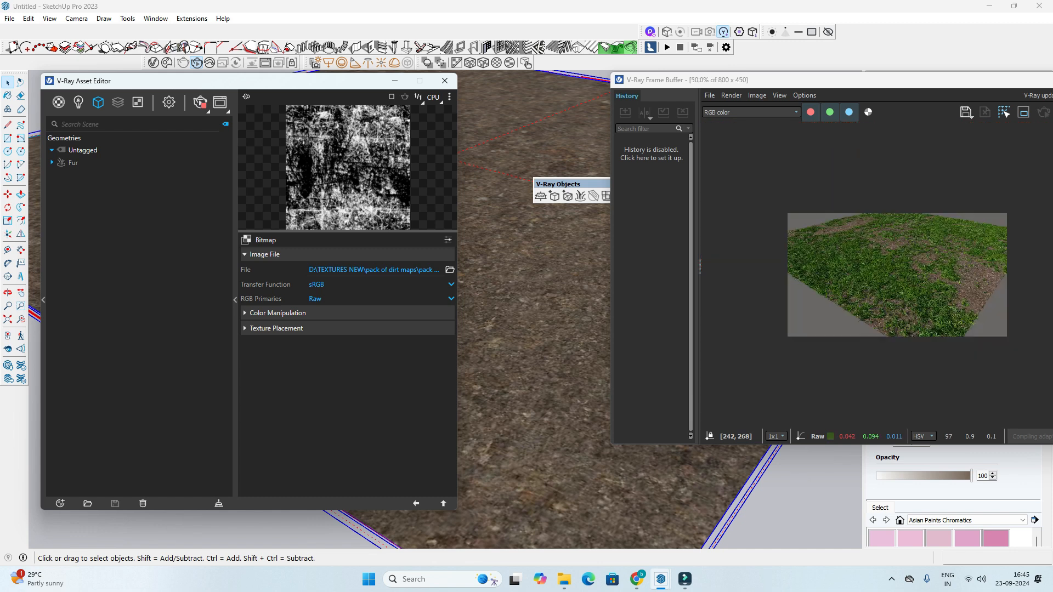
scroll(534, 307, "down", 4)
scroll(535, 307, "down", 4)
Step: Examine the patchy grass from a lower viewing angle, comparing close-up and wider views in the render
middle_click_drag(554, 301, 504, 334)
scroll(515, 307, "up", 3)
scroll(515, 307, "up", 4)
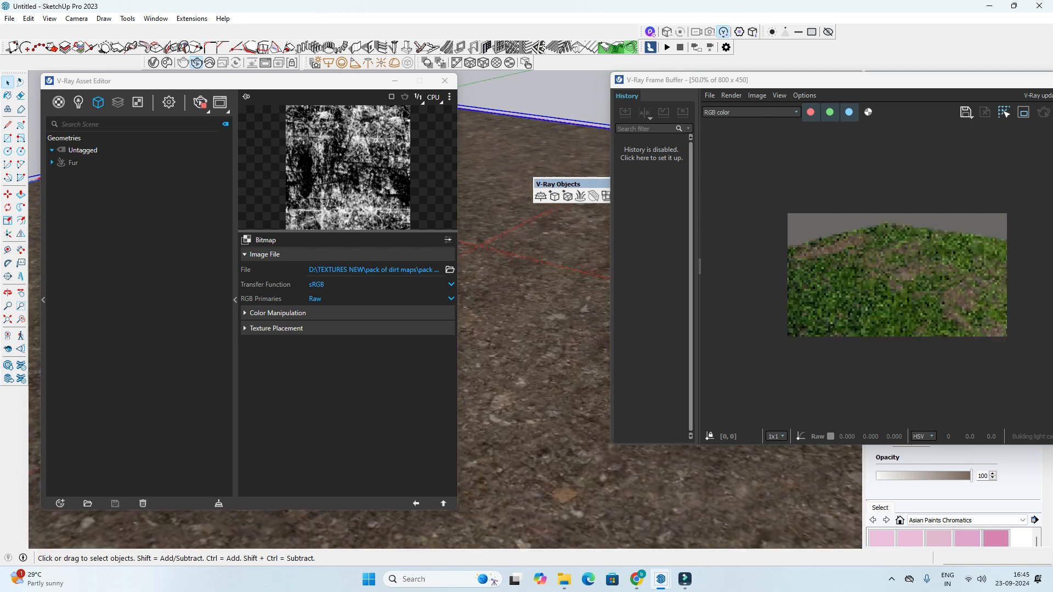
scroll(941, 343, "up", 2)
mouse_move(877, 258)
middle_mouse_down()
mouse_move(932, 328)
mouse_move(987, 296)
middle_mouse_up()
scroll(535, 307, "down", 2)
scroll(565, 274, "down", 2)
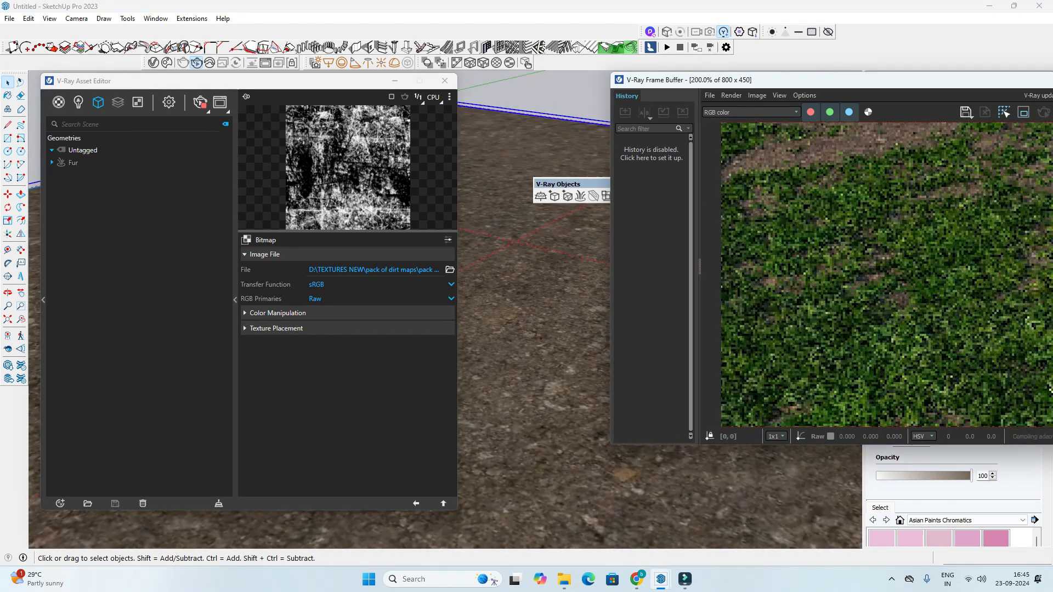
scroll(918, 278, "down", 2)
scroll(918, 277, "up", 1)
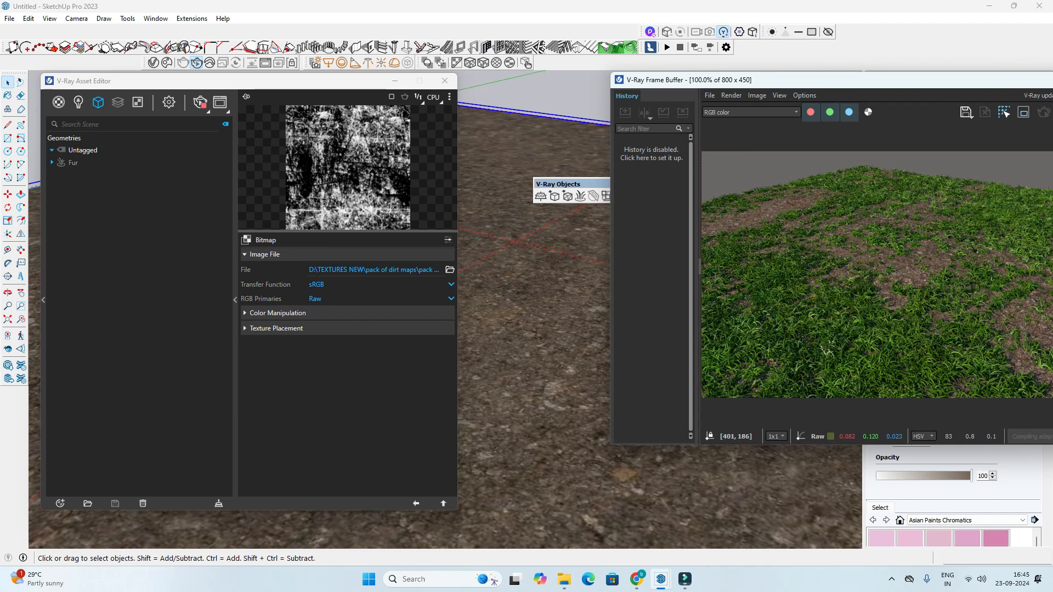
scroll(897, 274, "down", 1)
scroll(534, 329, "down", 2)
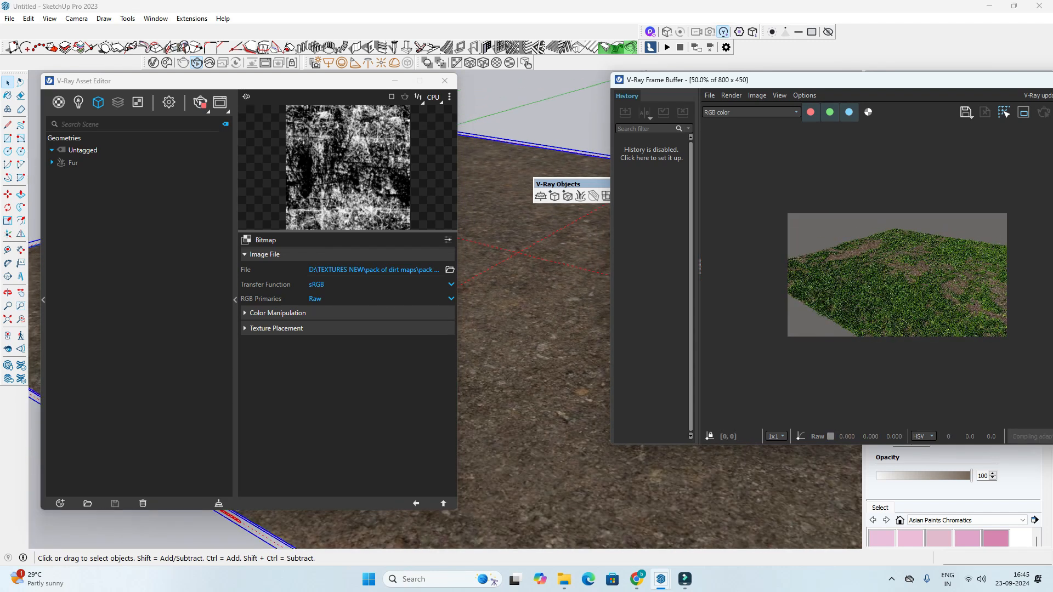
scroll(535, 329, "down", 2)
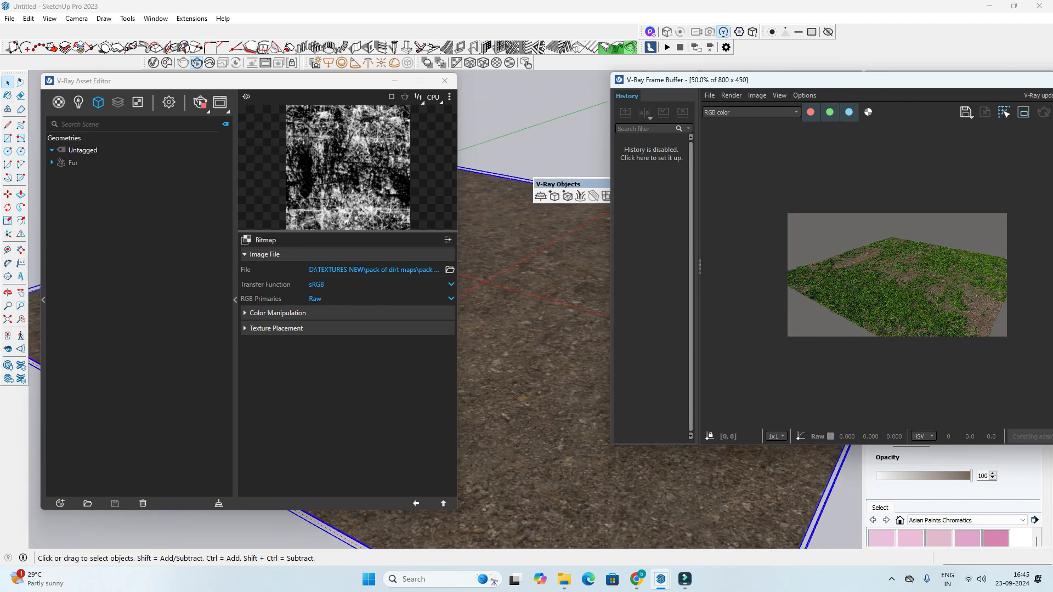
Step: Revisit the bitmap in the fur's Length parameter and inspect the bare ground patches at higher magnification
left_click(73, 163)
left_click(429, 320)
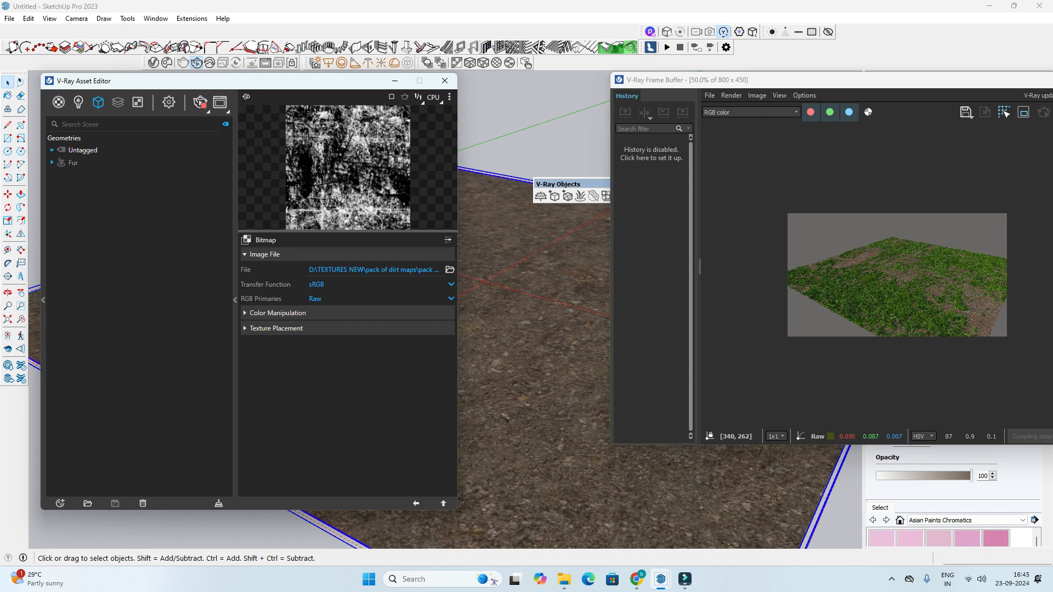
scroll(554, 425, "up", 2)
scroll(879, 258, "up", 2)
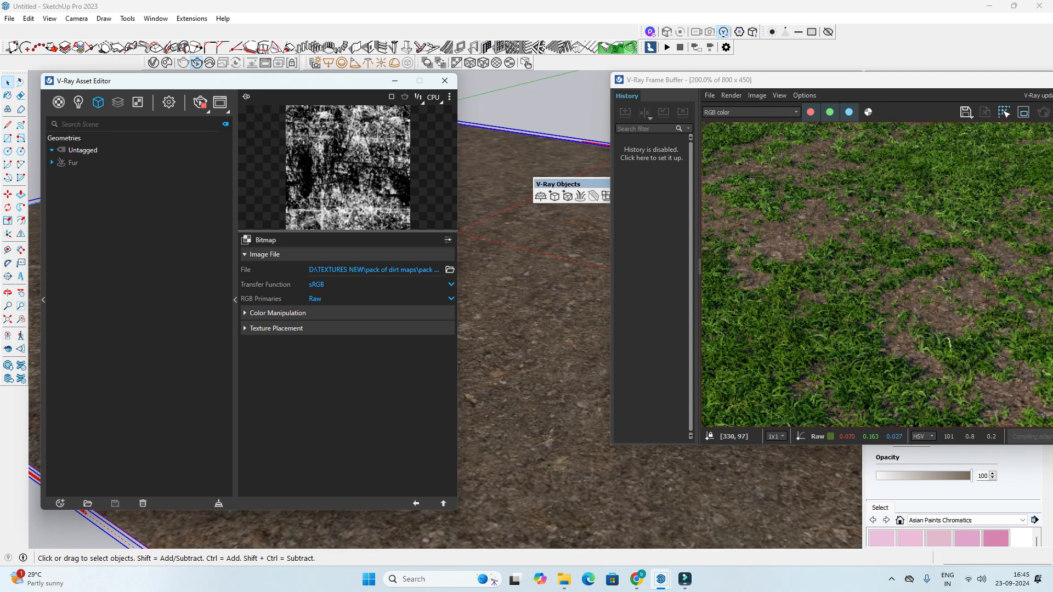
Step: Review the fur's Length bitmap and examine the patchy grass from another side, comparing close-up and full views in the render
left_click(72, 162)
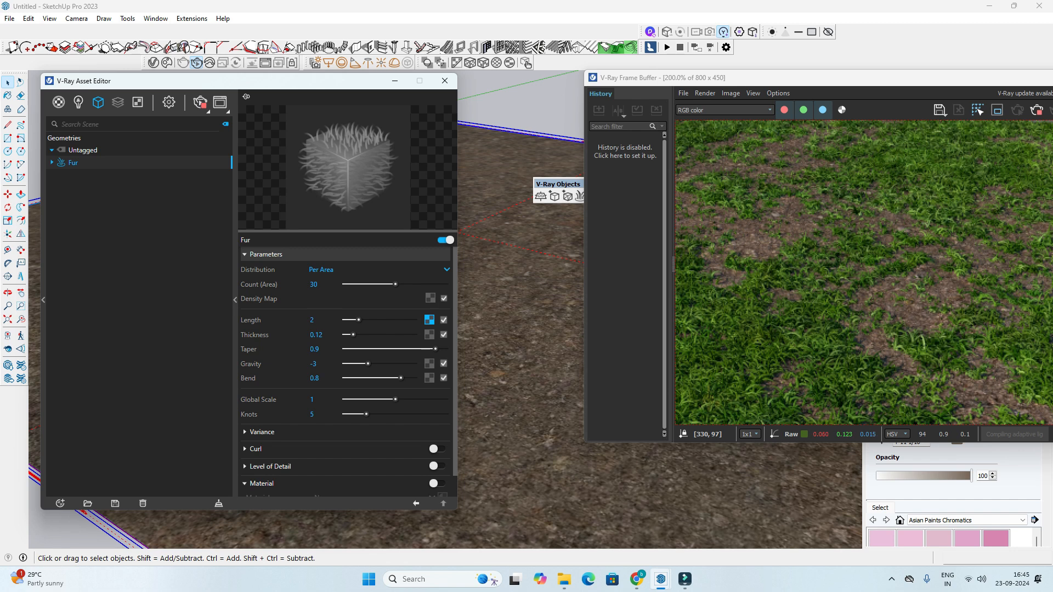
left_click(429, 320)
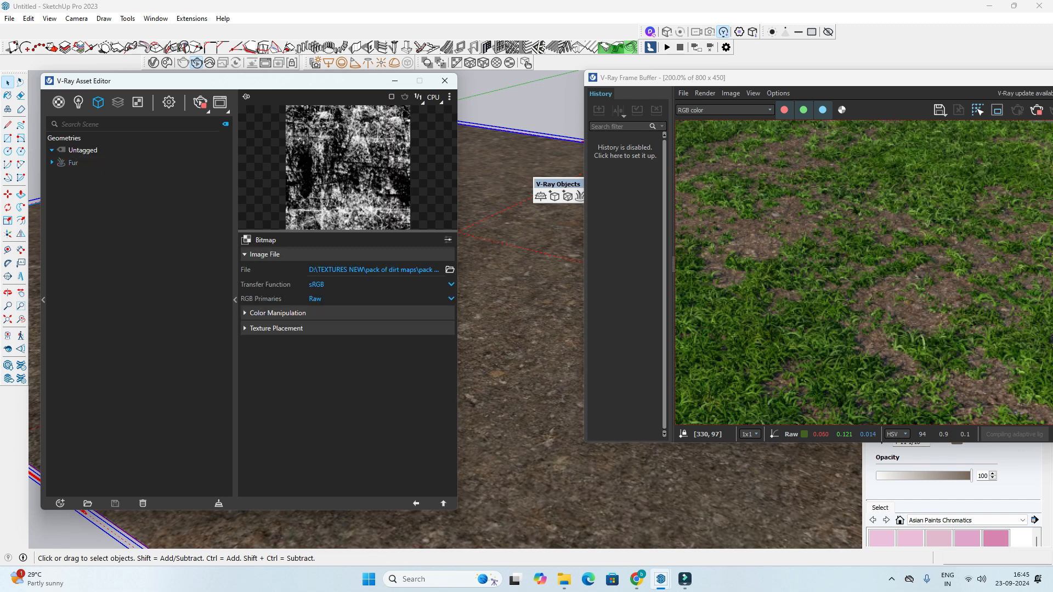
scroll(908, 322, "down", 1)
middle_click_drag(521, 384, 631, 382)
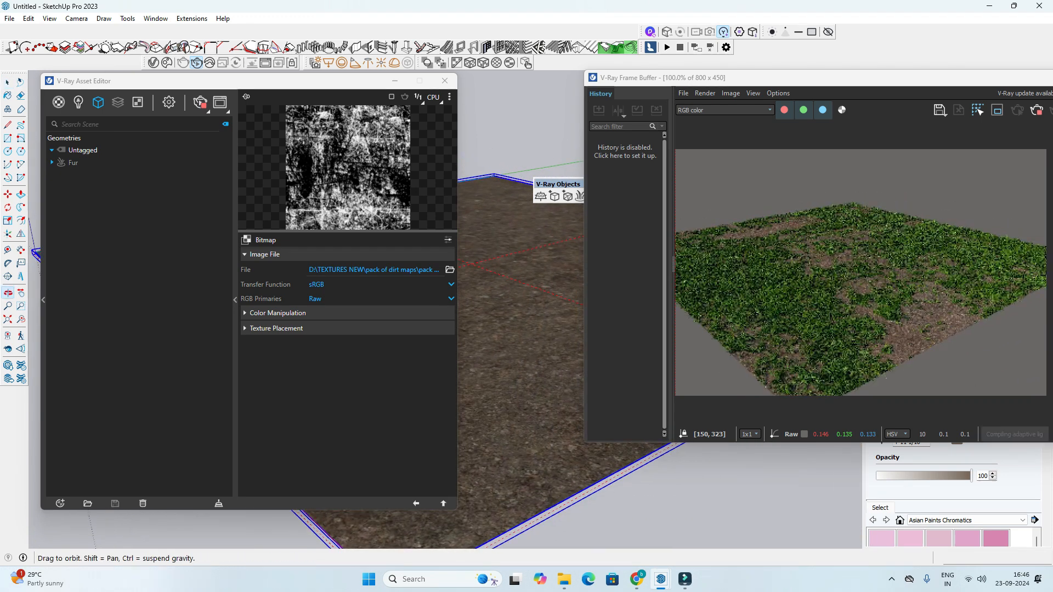
scroll(863, 273, "up", 2)
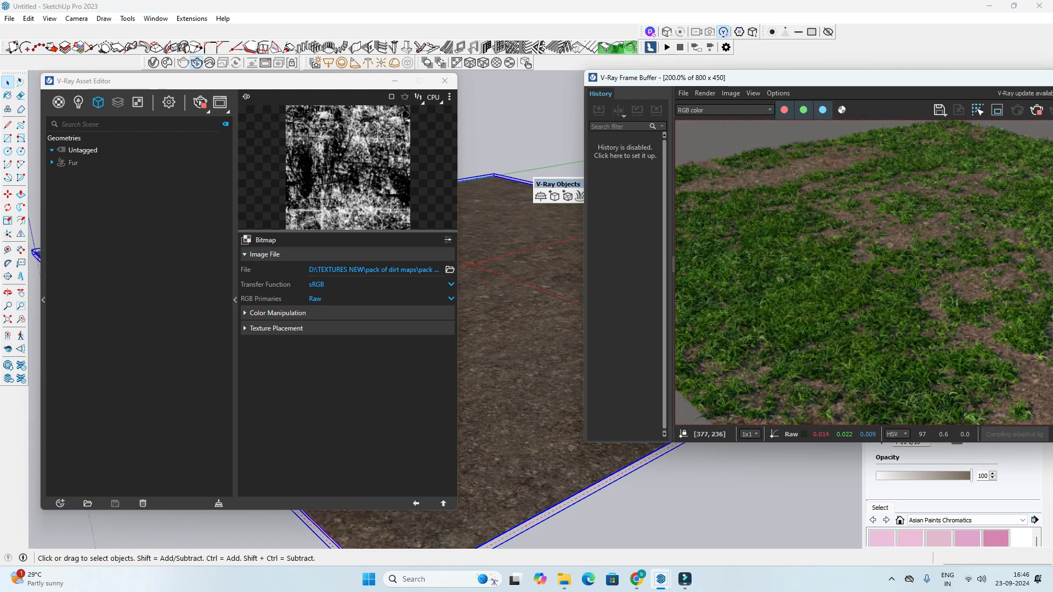
scroll(864, 273, "down", 2)
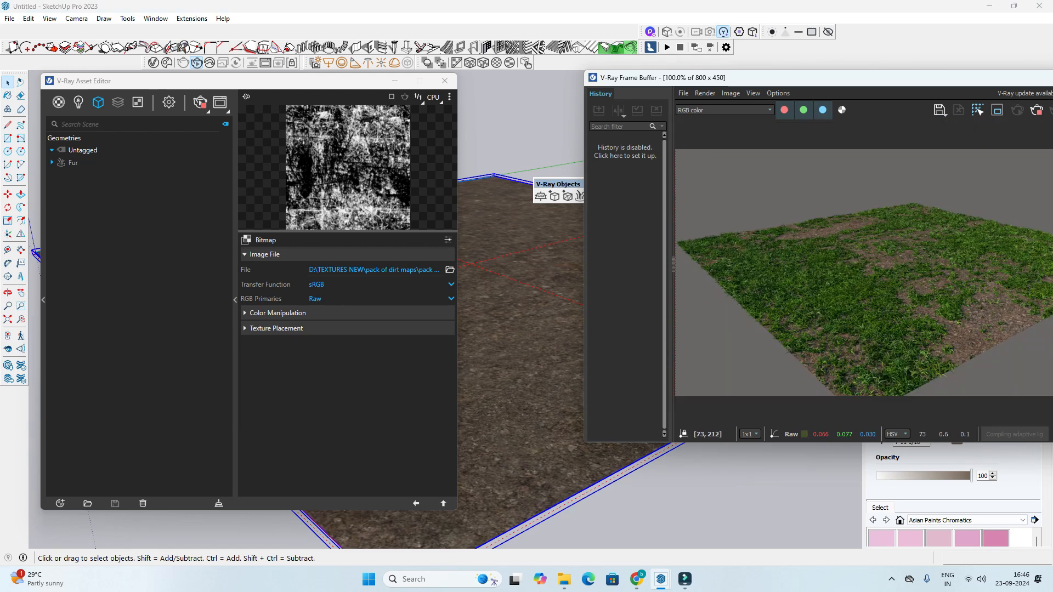
Step: Set the fur's Thickness to 0.06 and check the thinner grass blades in the render
left_click(73, 162)
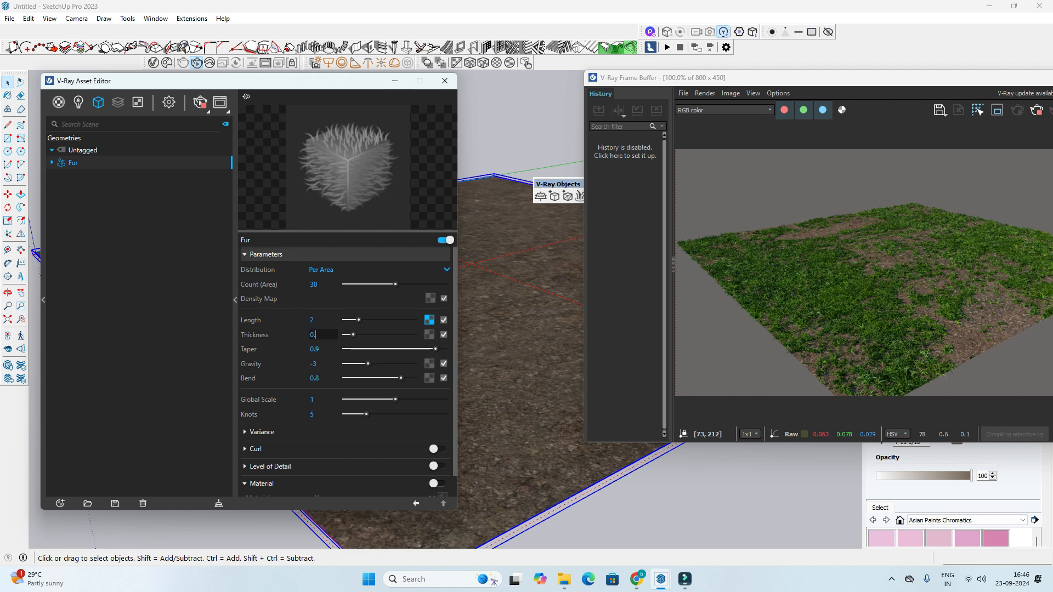
left_click(316, 334)
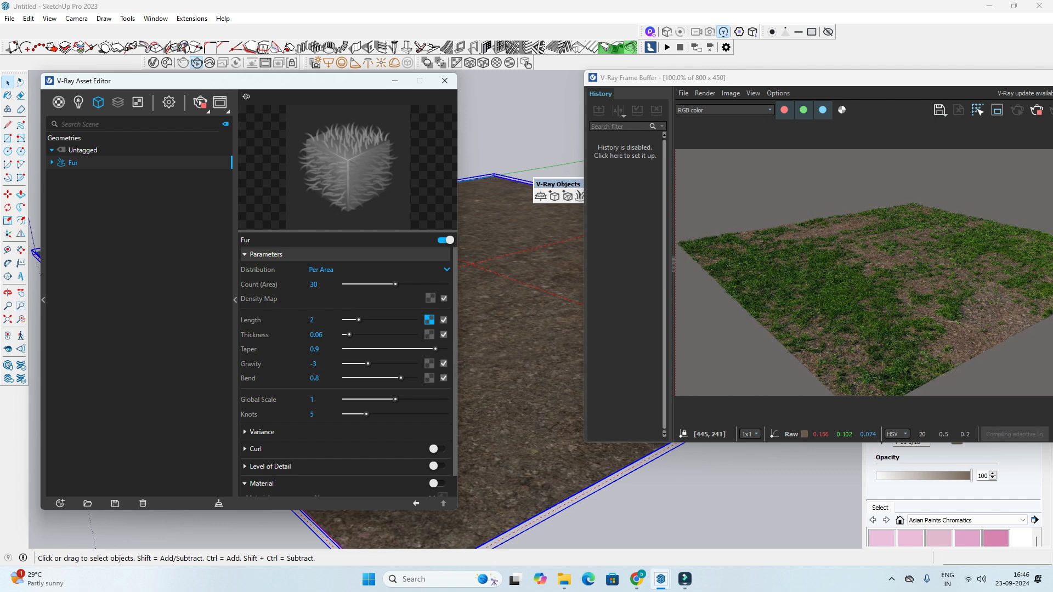
scroll(888, 281, "up", 1)
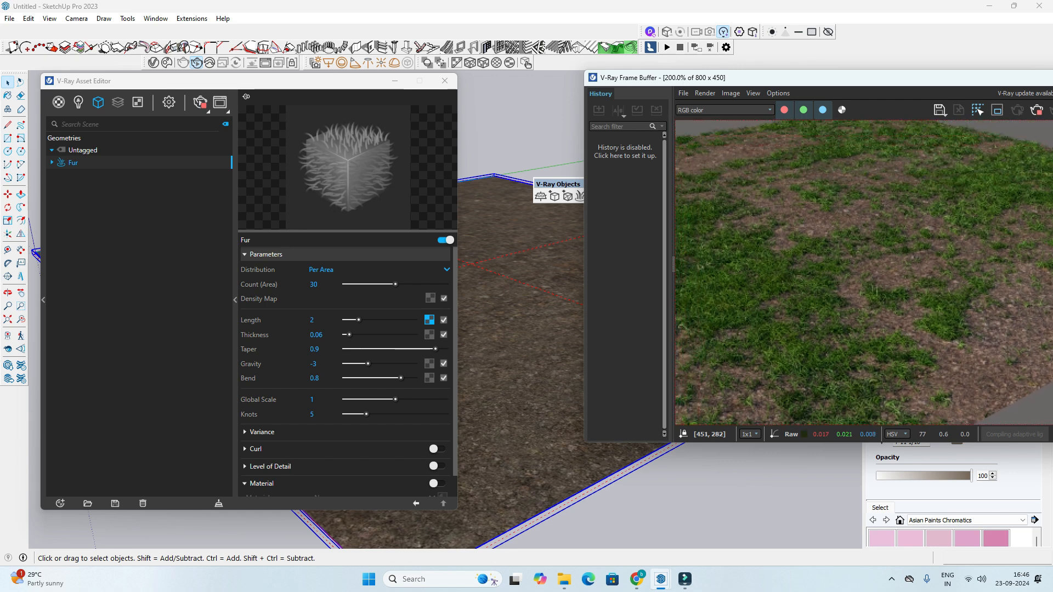
scroll(923, 303, "down", 1)
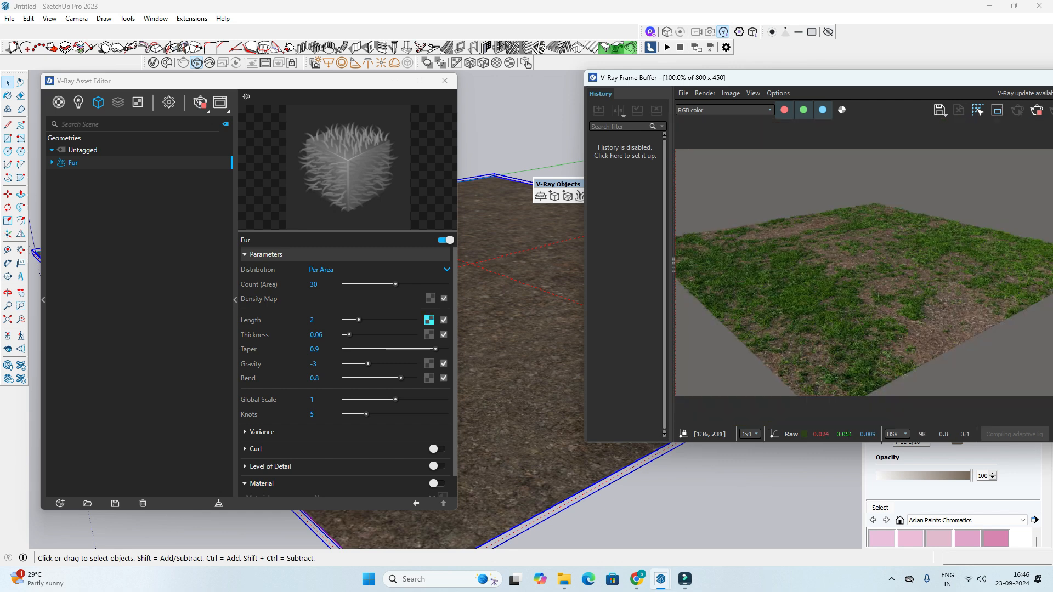
Step: Set the Color Offset of the fur's Length bitmap to a grey of 0.562 in its color manipulation settings
left_click(428, 320)
left_click(277, 312)
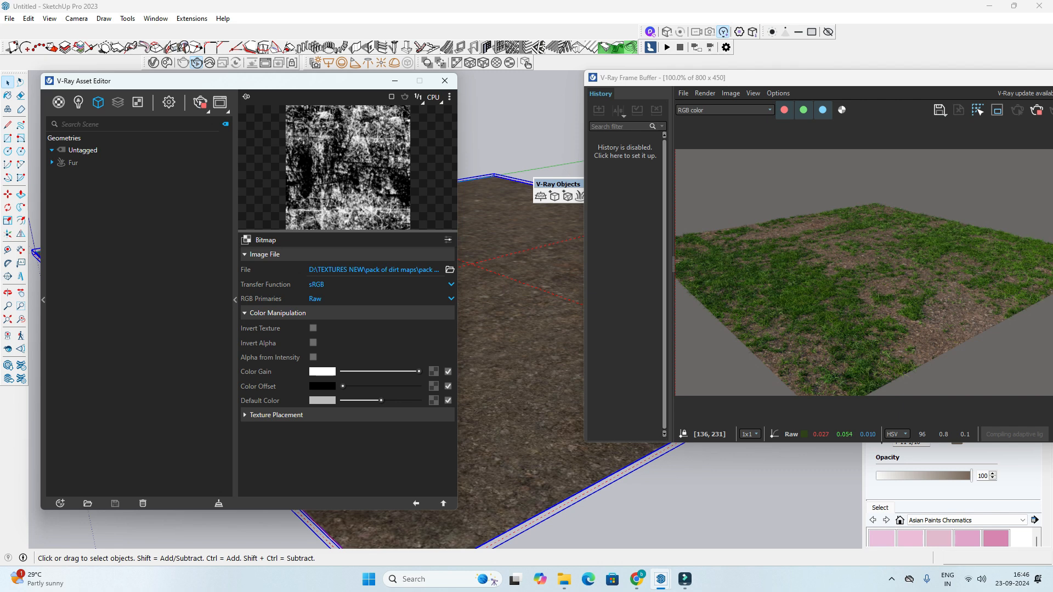
scroll(932, 351, "up", 1)
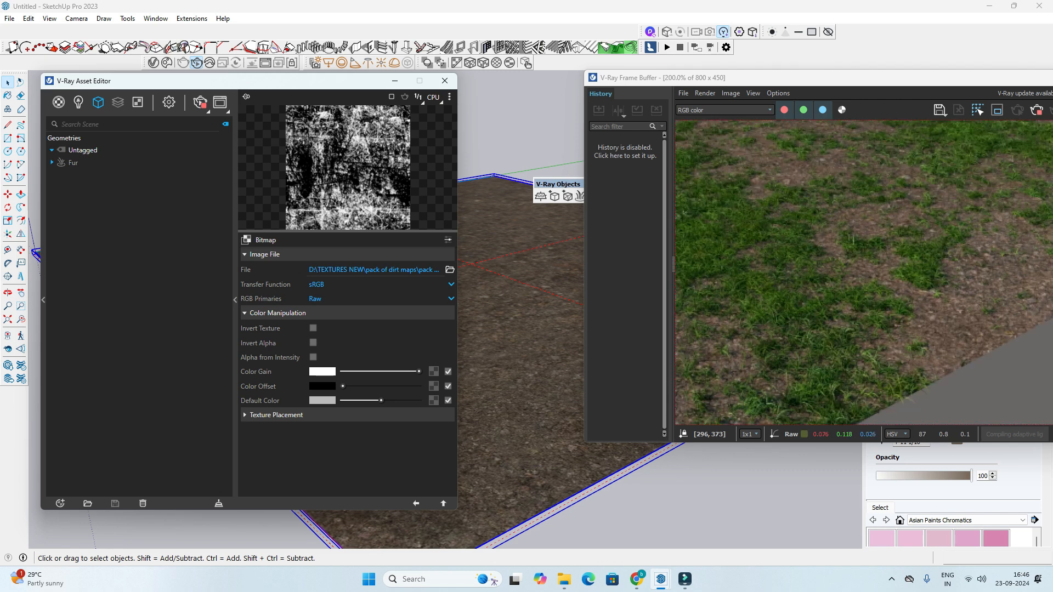
left_click(356, 258)
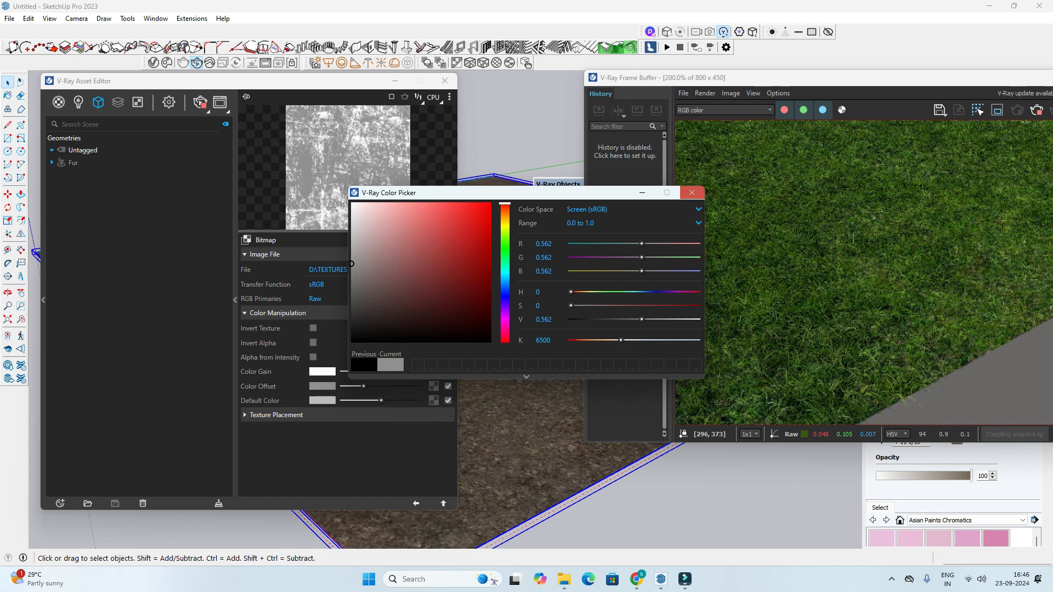
left_click(692, 193)
scroll(816, 327, "up", 1)
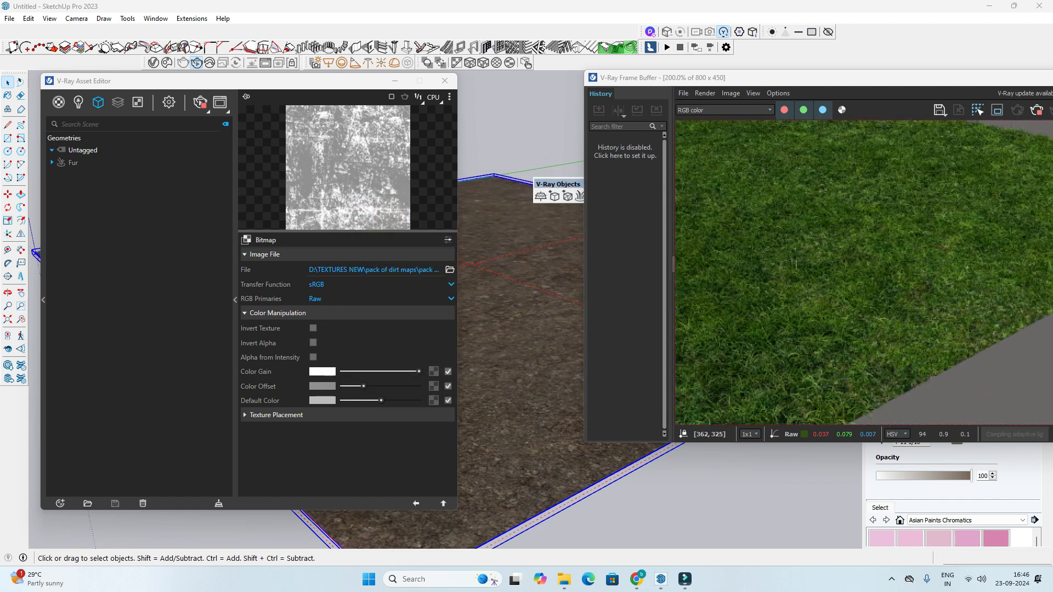
Step: Set the Length bitmap's Color Offset to a darker grey of 0.37 and check the grass coverage in the render
left_click(322, 400)
left_click_drag(351, 264, 350, 291)
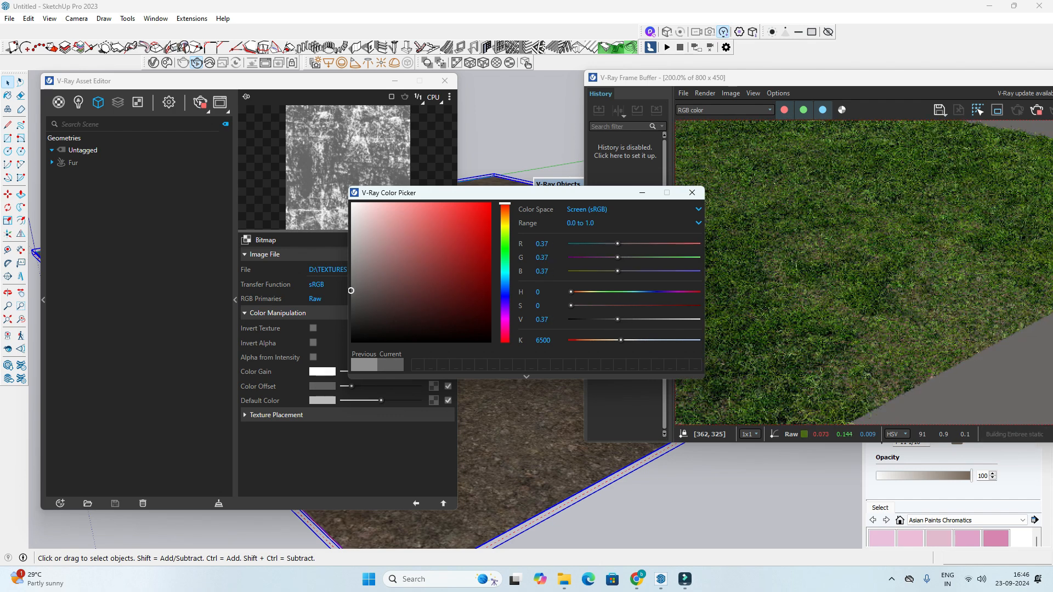
left_click(692, 192)
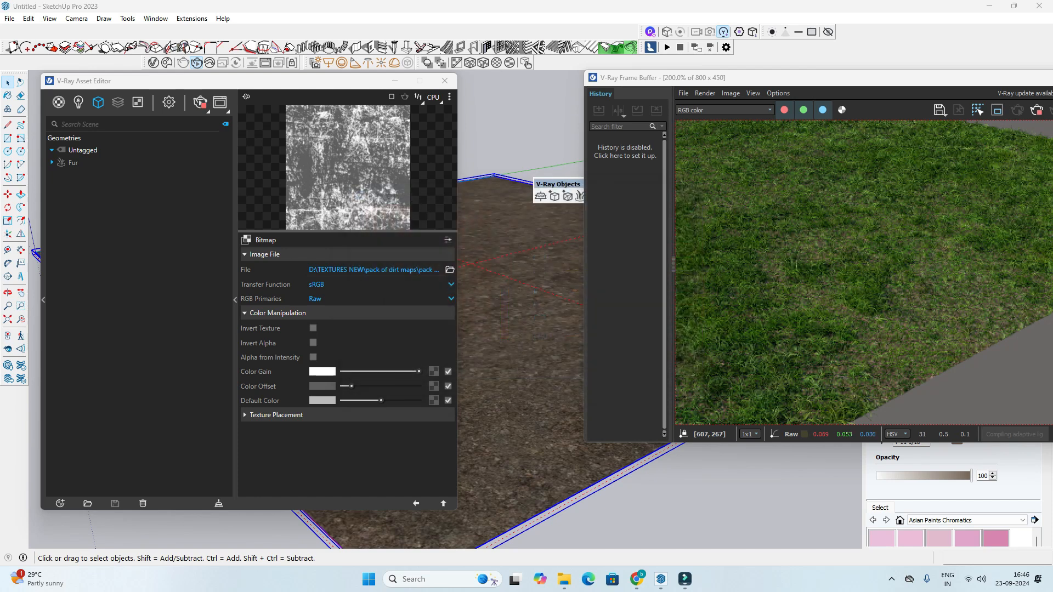
scroll(995, 268, "down", 1)
scroll(984, 323, "up", 2)
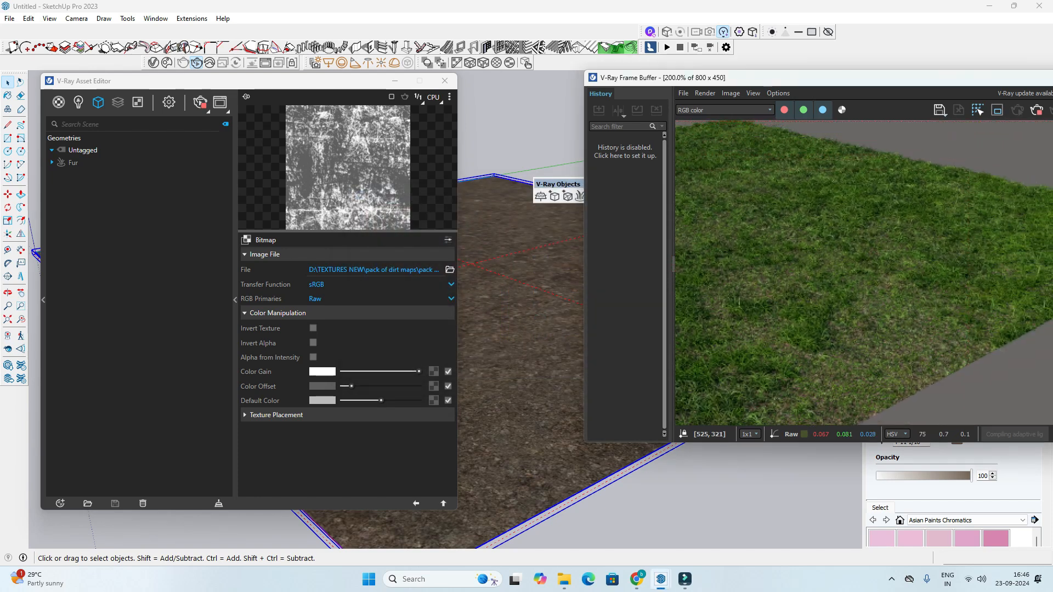
scroll(863, 274, "down", 2)
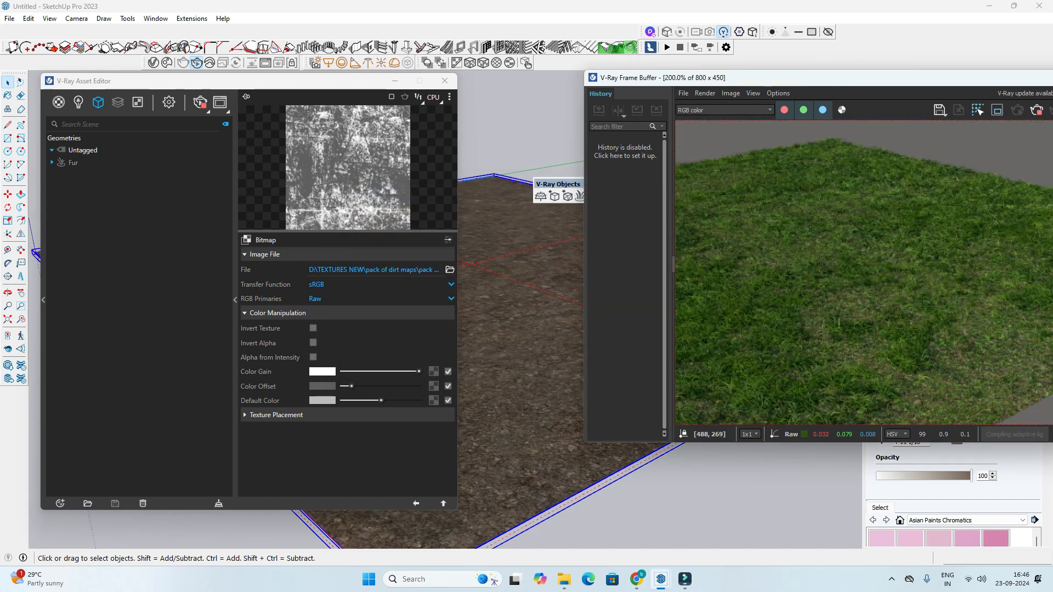
Step: Move the camera closer to the ground and examine the short and long grass areas across the render at different magnifications
scroll(493, 329, "up", 1)
scroll(510, 351, "up", 2)
middle_click_drag(510, 351, 510, 384)
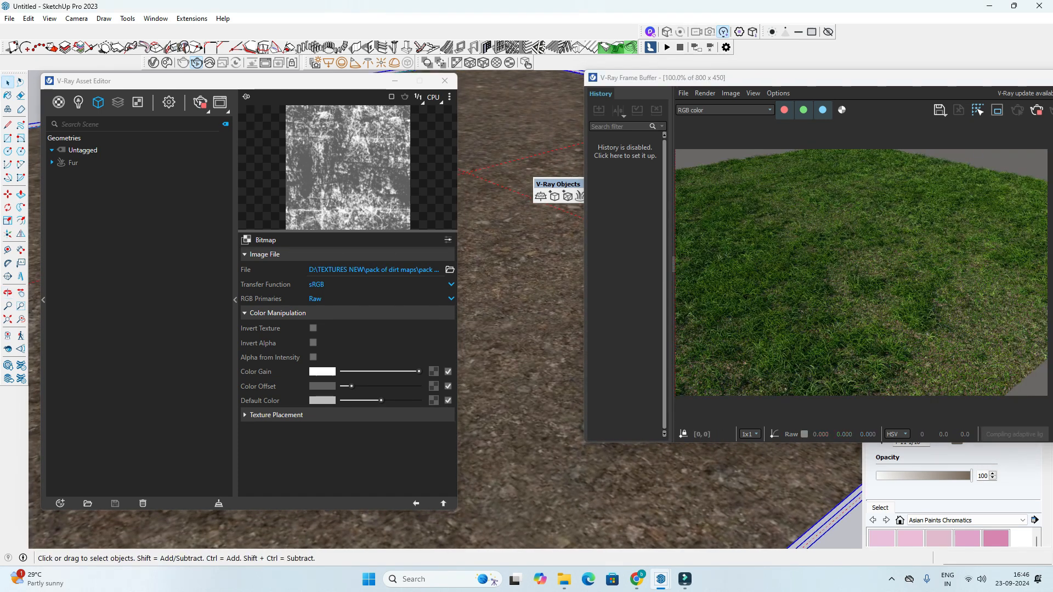
left_click_drag(584, 70, 443, 59)
scroll(920, 303, "up", 1)
middle_click_drag(920, 303, 842, 376)
scroll(654, 276, "down", 1)
scroll(654, 275, "up", 1)
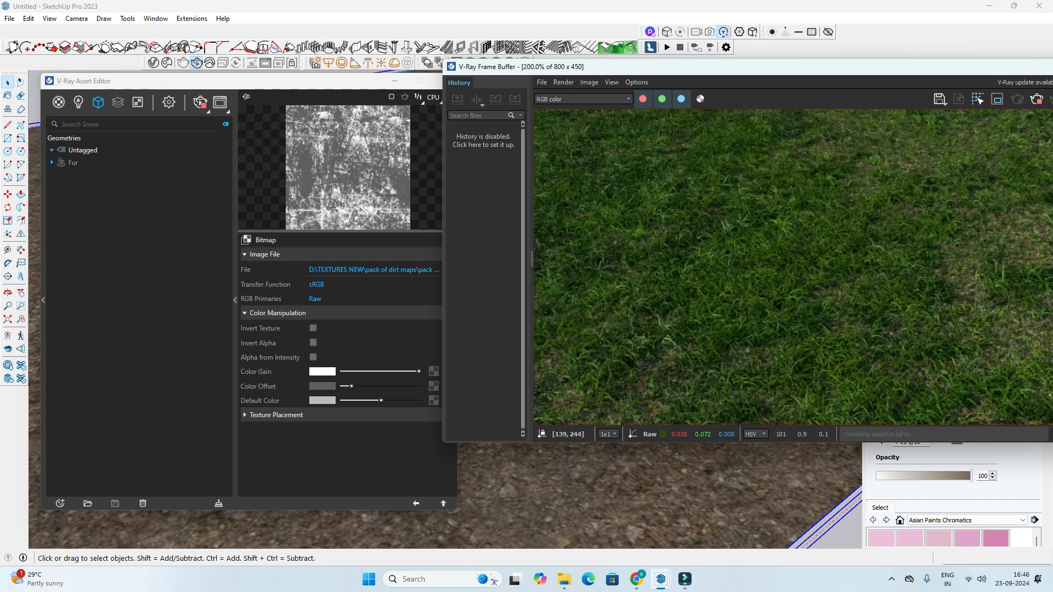
middle_click_drag(765, 236, 799, 352)
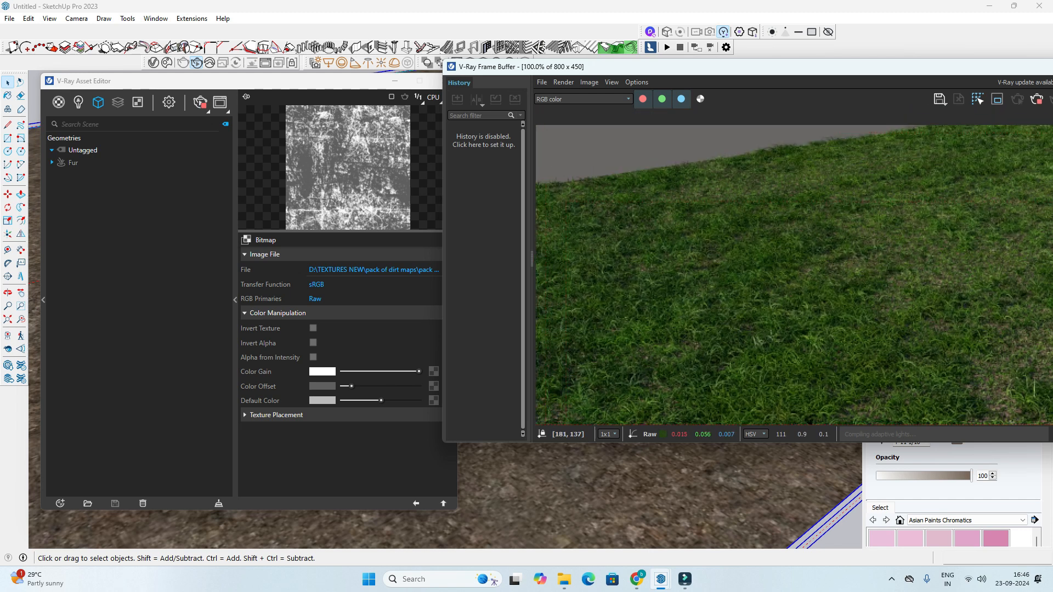
scroll(800, 267, "down", 1)
scroll(985, 378, "up", 1)
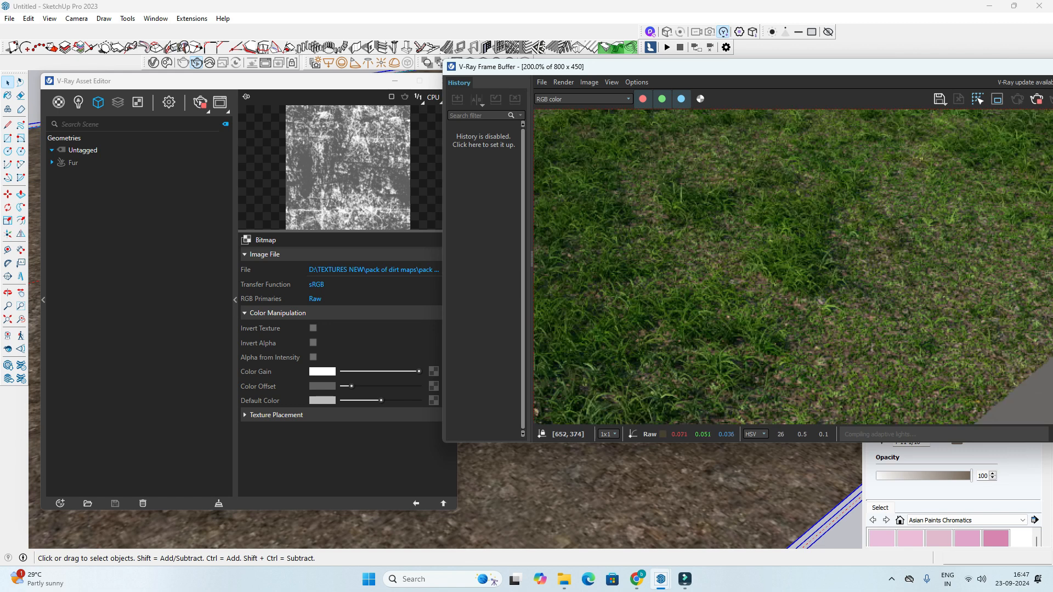
left_click_drag(654, 72, 800, 93)
scroll(881, 282, "down", 1)
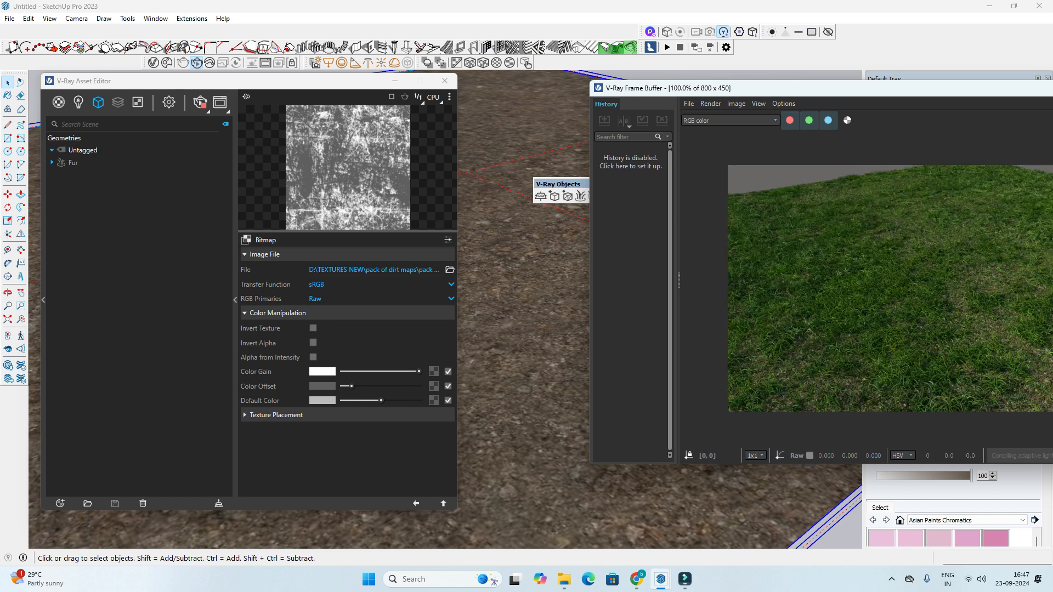
Step: Test the Length bitmap's Color Offset at black and at a darker grey, settle on a medium-dark grey, and compare the rendered grass
left_click_drag(800, 89, 702, 77)
left_click_drag(351, 385, 343, 386)
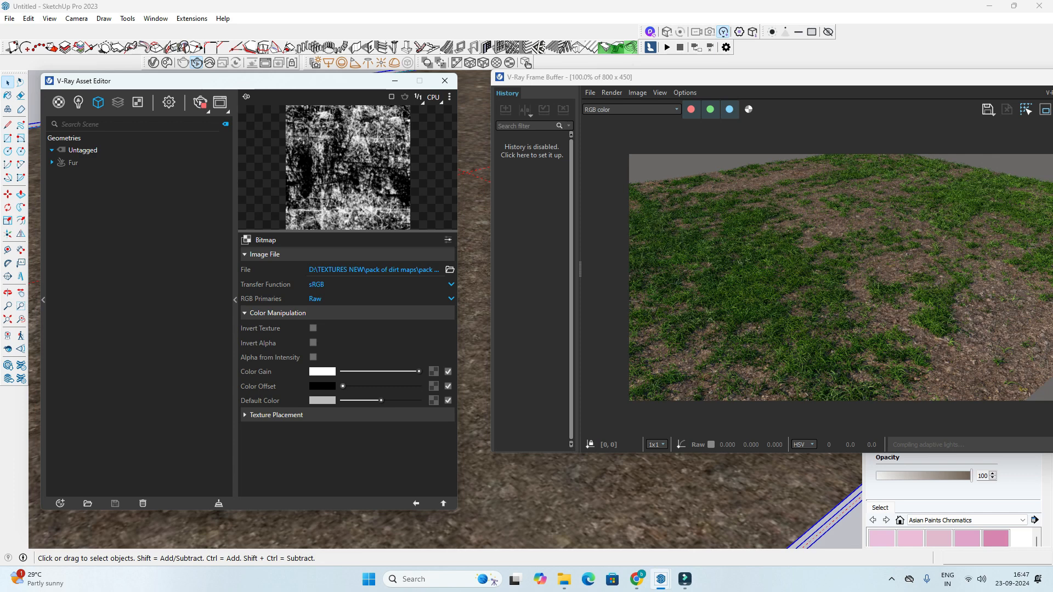
left_click_drag(346, 386, 348, 386)
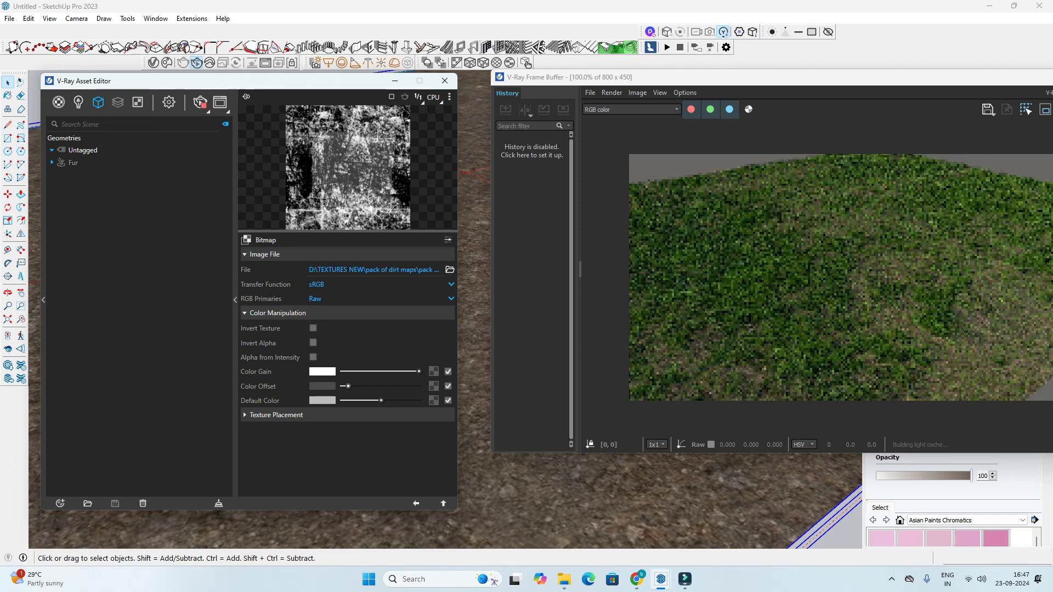
left_click_drag(349, 386, 352, 386)
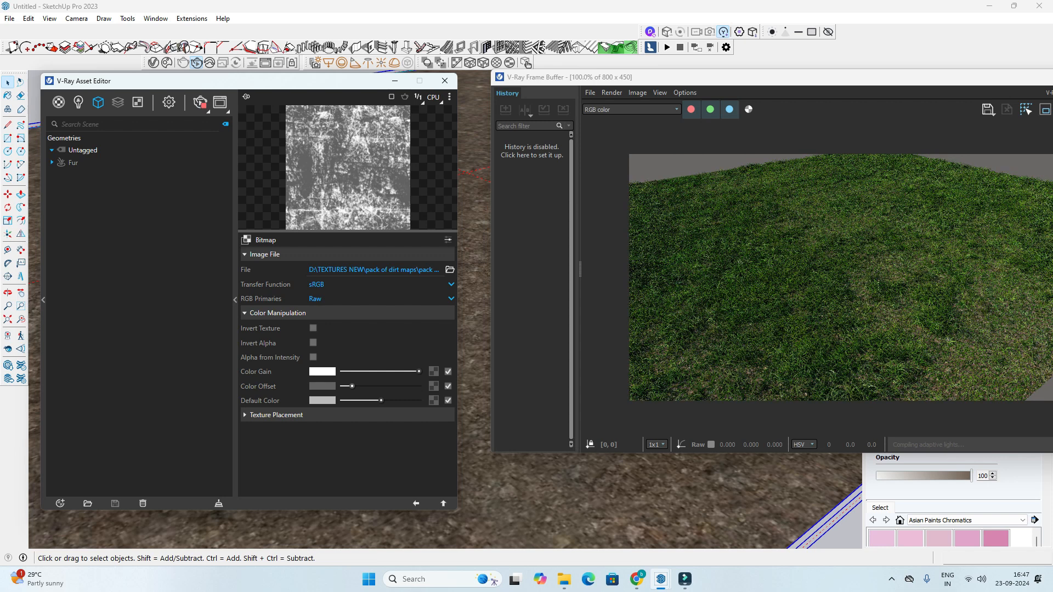
scroll(990, 335, "up", 4)
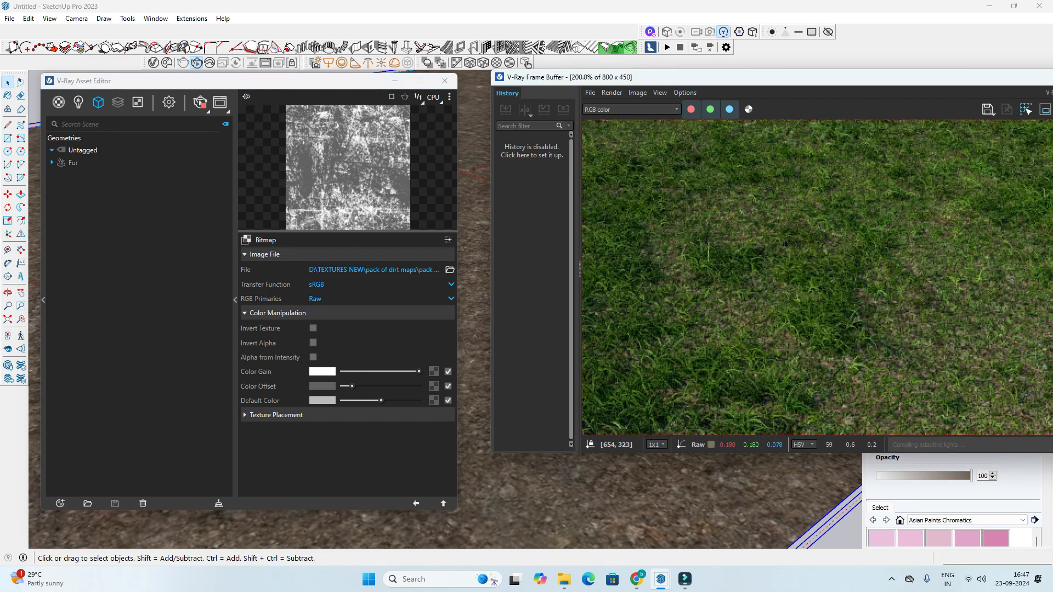
scroll(703, 394, "down", 4)
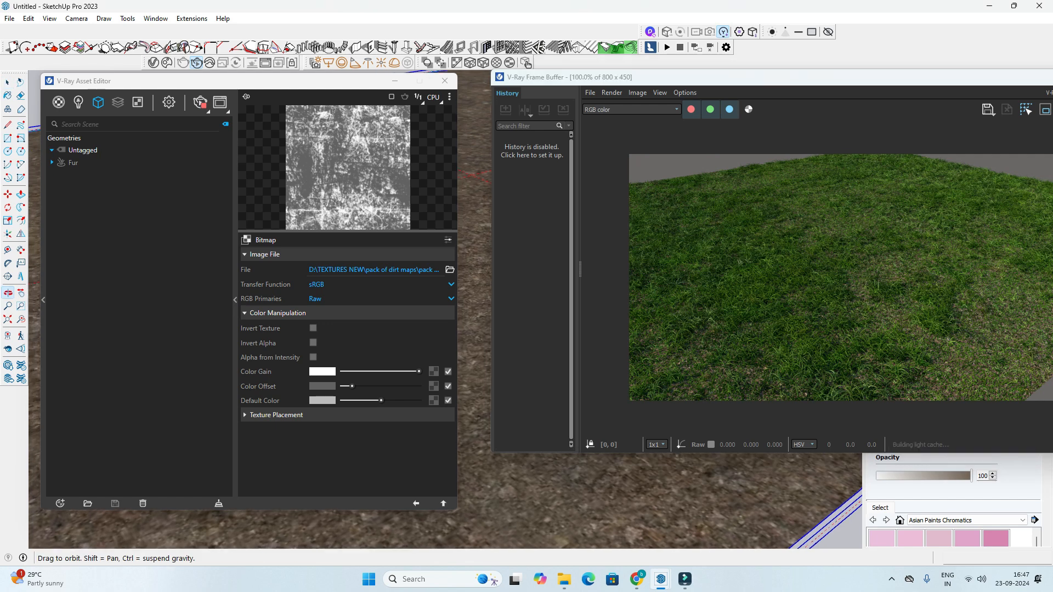
scroll(908, 274, "down", 1)
scroll(907, 274, "up", 1)
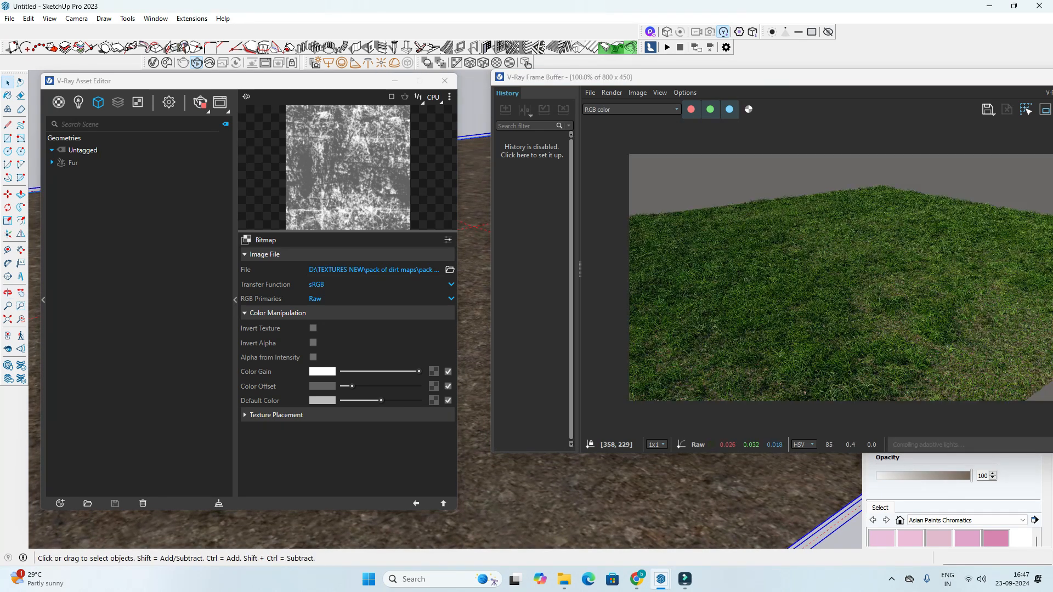
Step: Switch to the Google Meet call in the browser to check it, and return to SketchUp
mouse_move(636, 579)
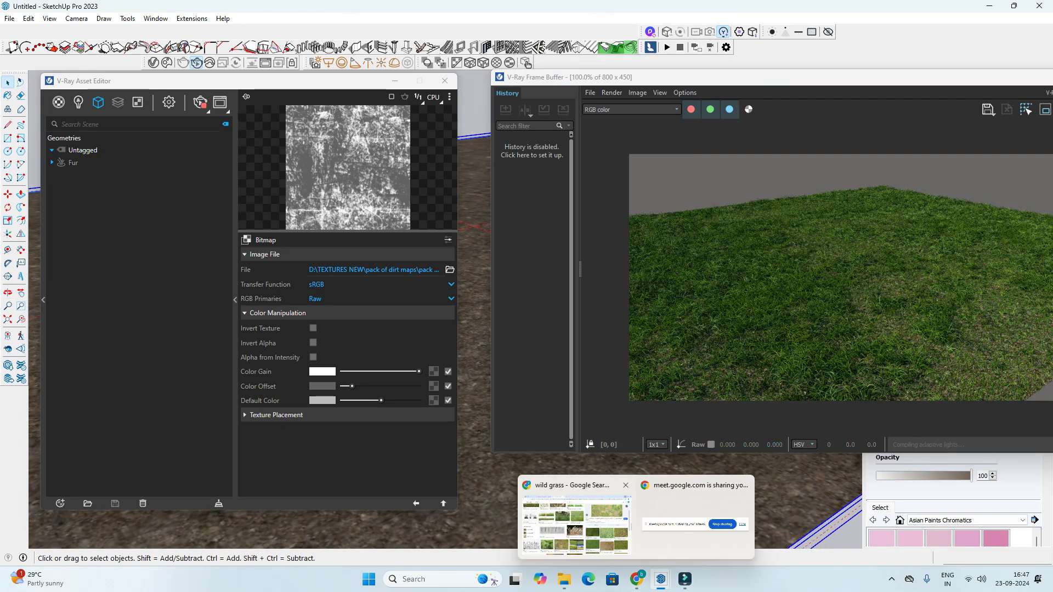
left_click(575, 523)
left_click(206, 11)
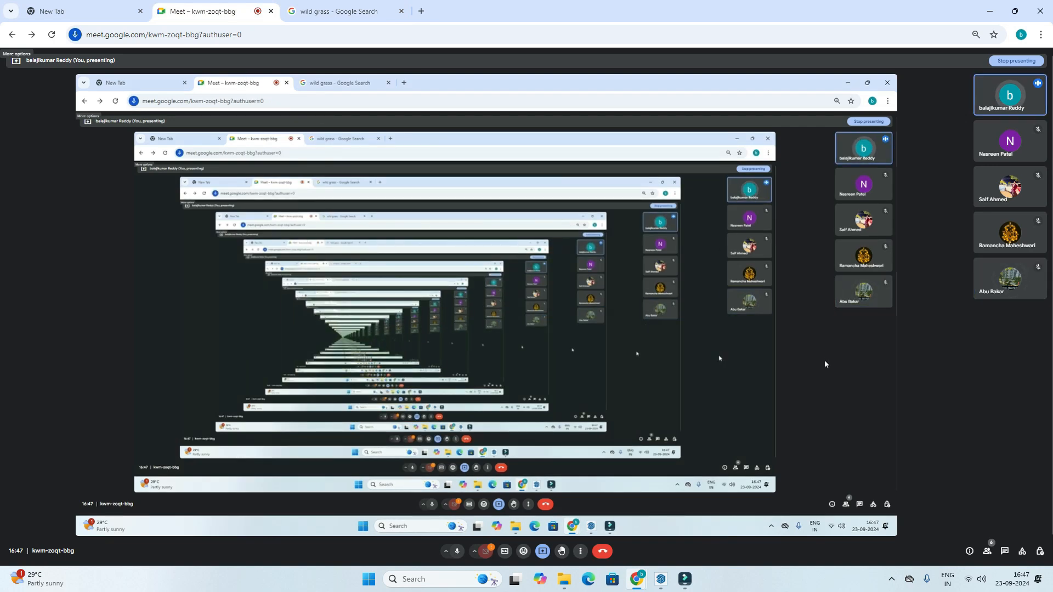
left_click(989, 11)
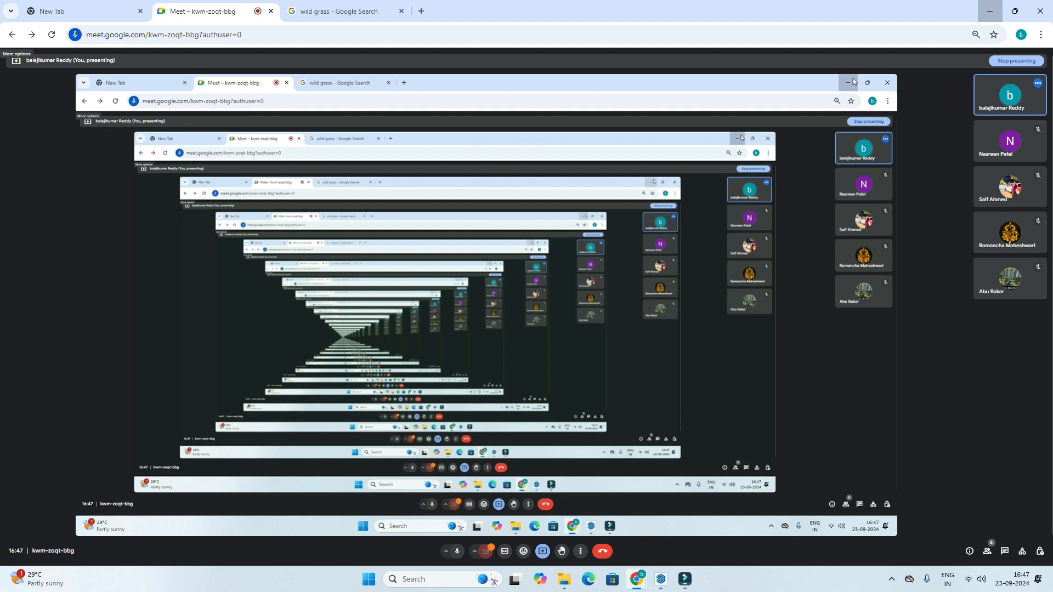
Step: Inspect the uneven grass lengths in the render up close and as a whole
scroll(859, 273, "up", 2)
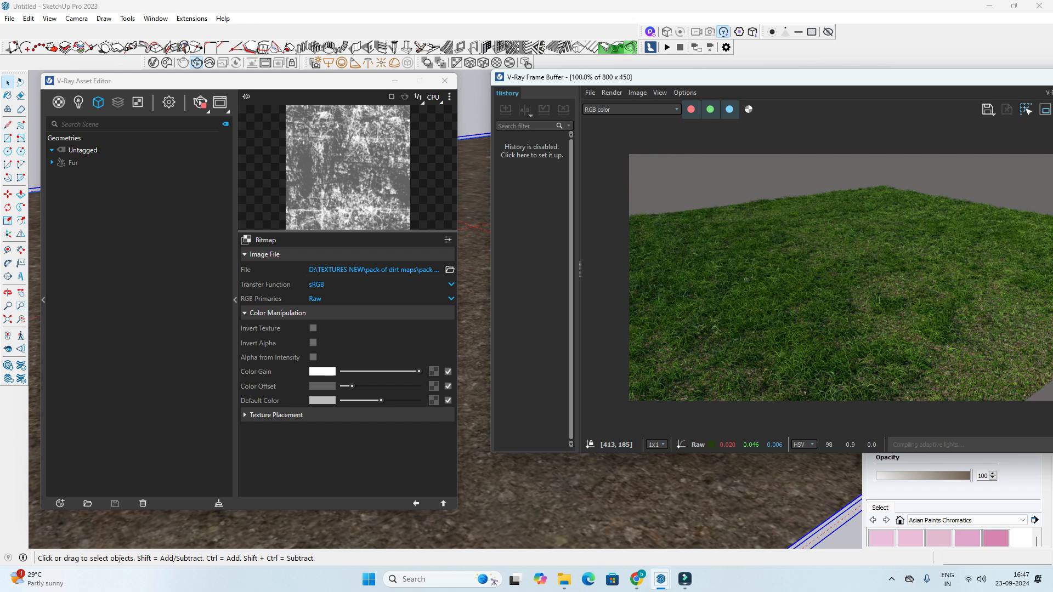
scroll(855, 255, "up", 2)
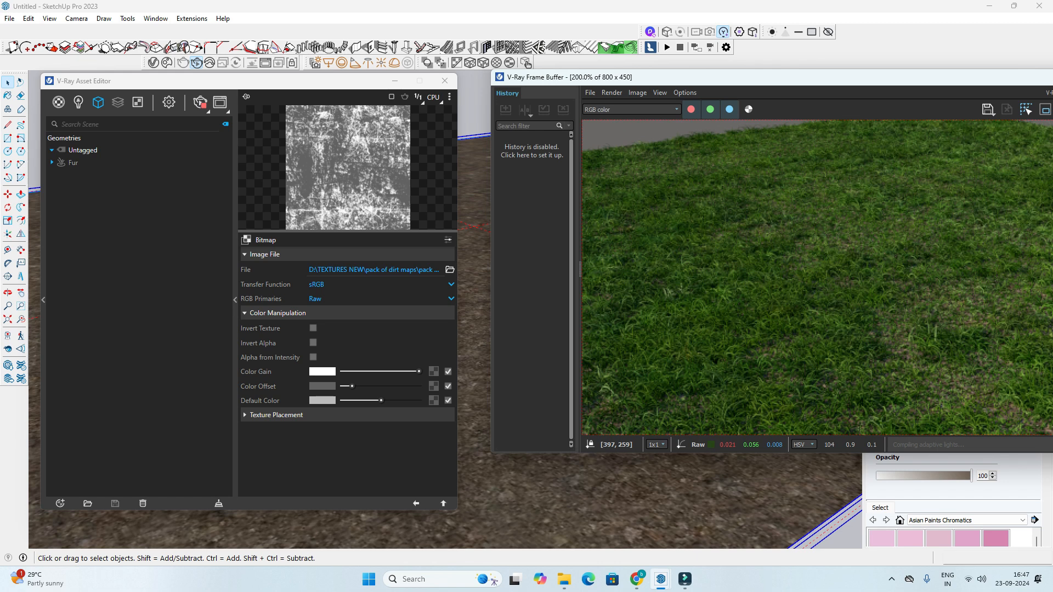
scroll(869, 326, "down", 1)
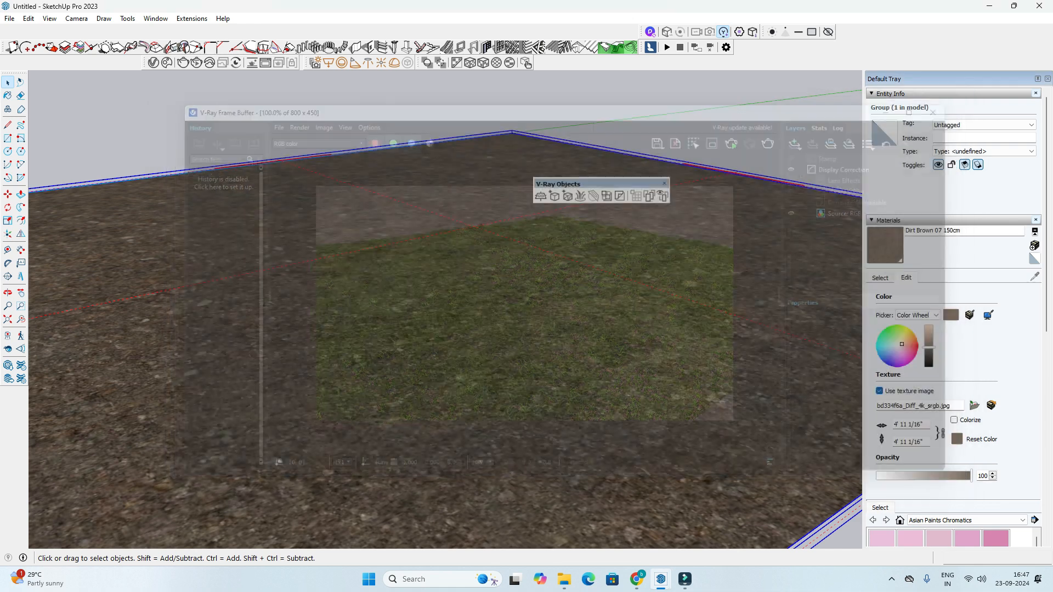
Step: Draw a rectangle near the middle of the ground and make its face and edges a group
middle_click_drag(416, 285, 464, 286)
key("r")
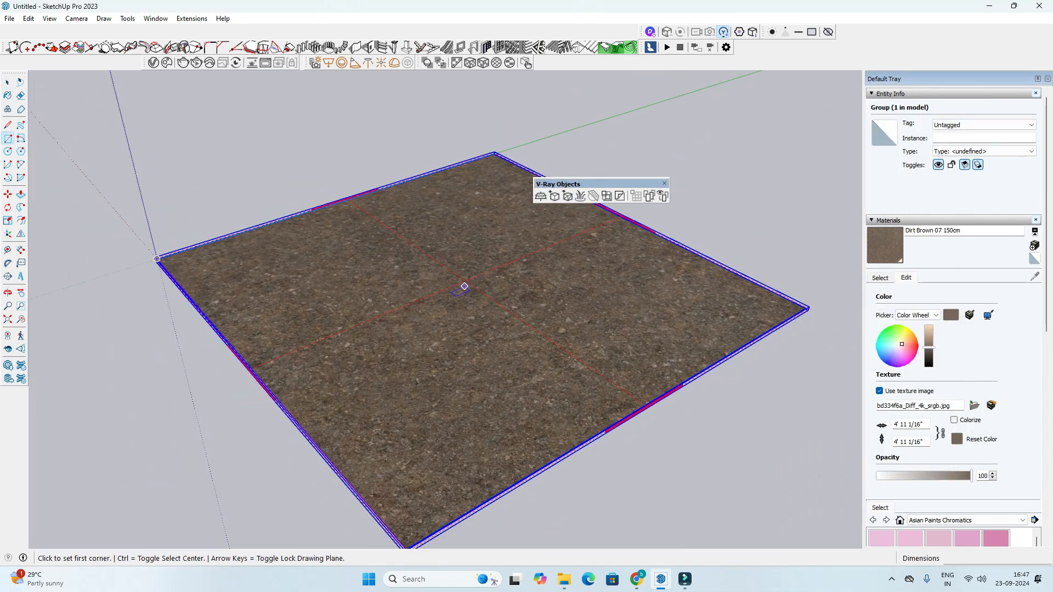
left_click(465, 286)
left_click(475, 390)
key("space")
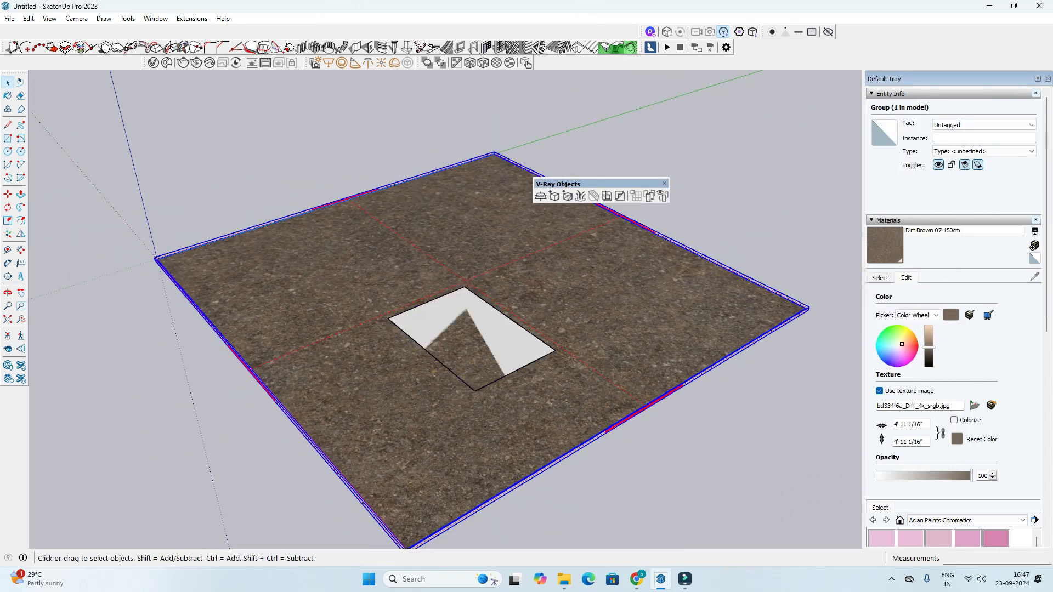
double_click(472, 362)
right_click(472, 362)
left_click(494, 219)
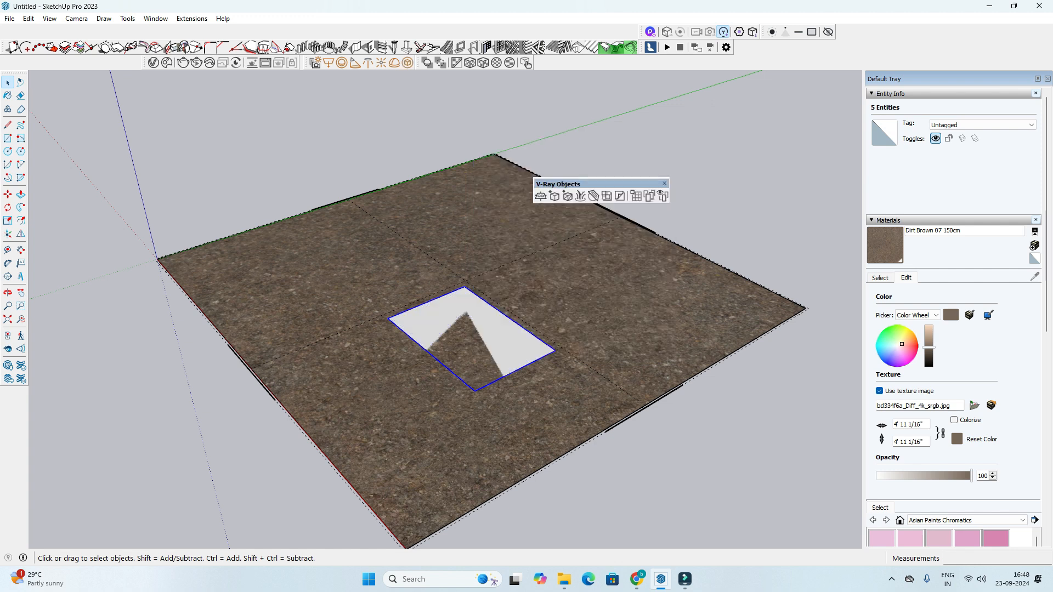
Step: Extrude the rectangle inside its group upward with Push/Pull to form a low box on the ground
double_click(477, 350)
key("p")
left_click(477, 351)
left_click(482, 324)
key("space")
key("Escape")
scroll(489, 345, "up", 3)
key("Escape")
scroll(476, 334, "up", 2)
middle_click_drag(476, 335, 500, 284)
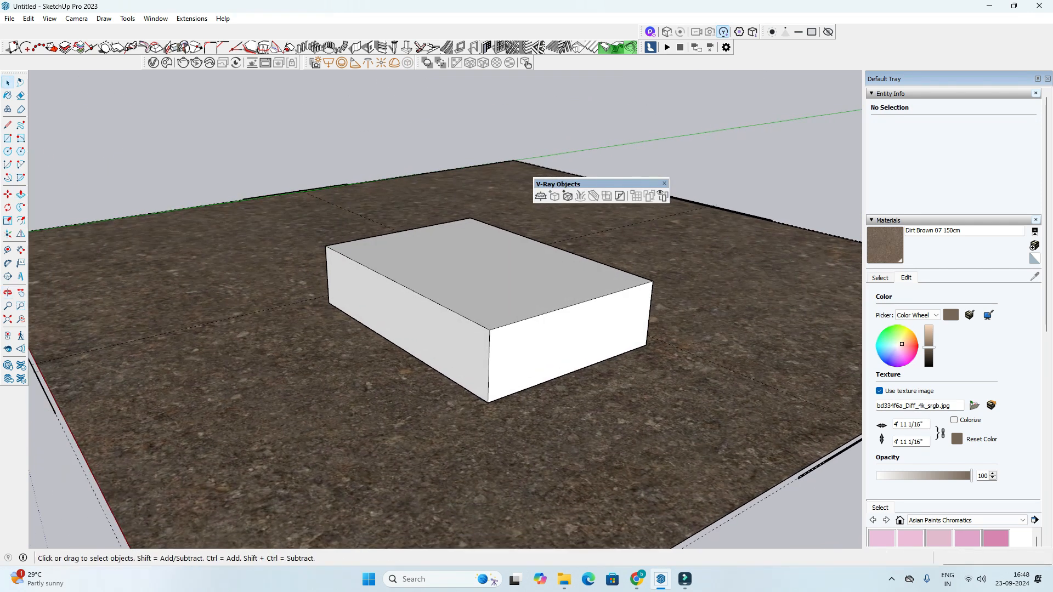
left_click(880, 278)
key("b")
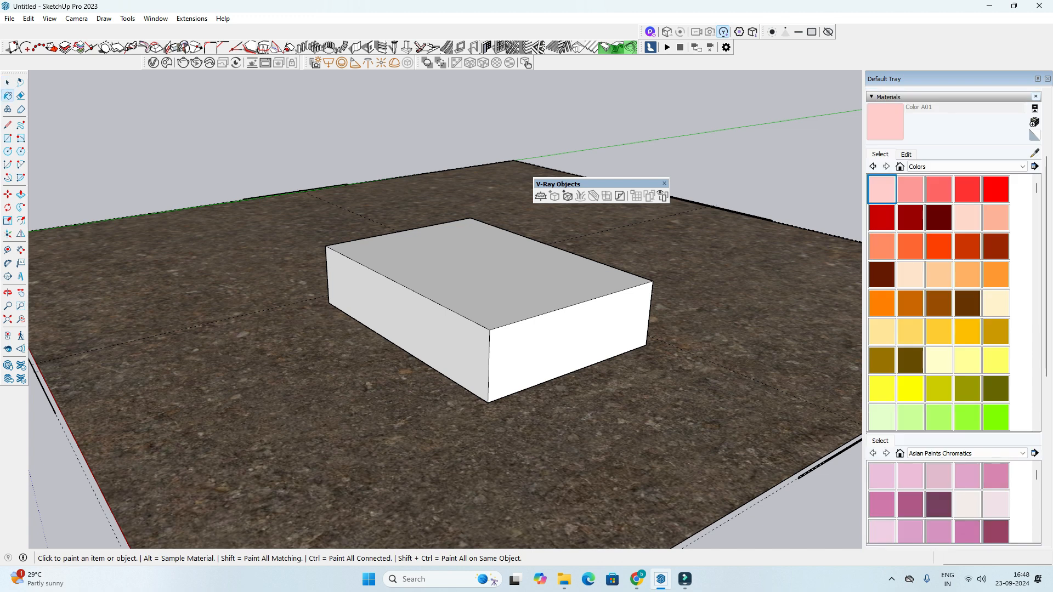
middle_click_drag(482, 274, 483, 288)
key("space")
left_click(9, 18)
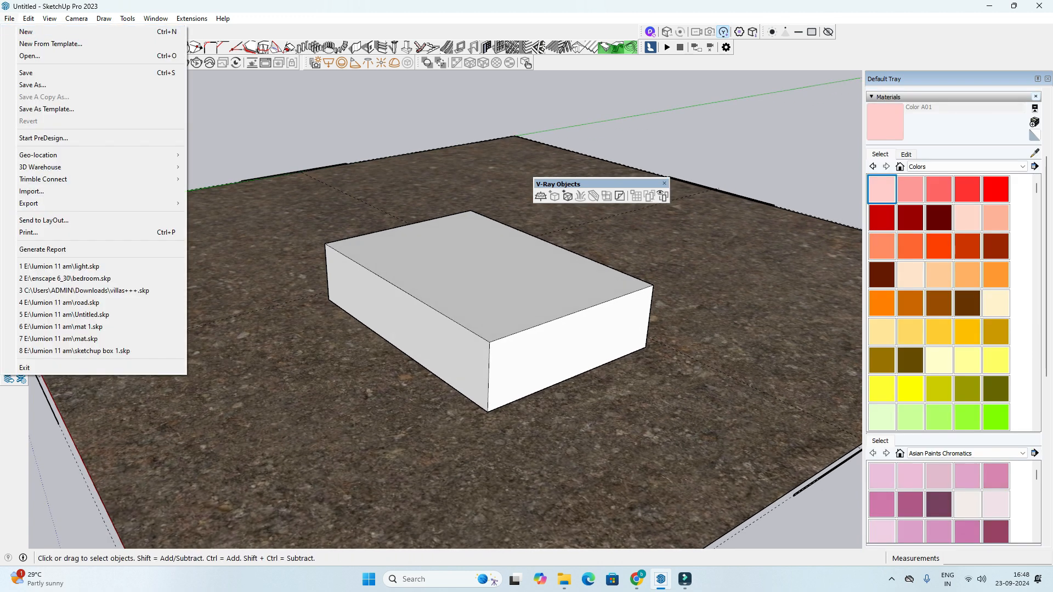
left_click(247, 31)
Step: Create a new Generic V-Ray material and set its diffuse color to a medium grey
left_click(153, 63)
right_click(59, 103)
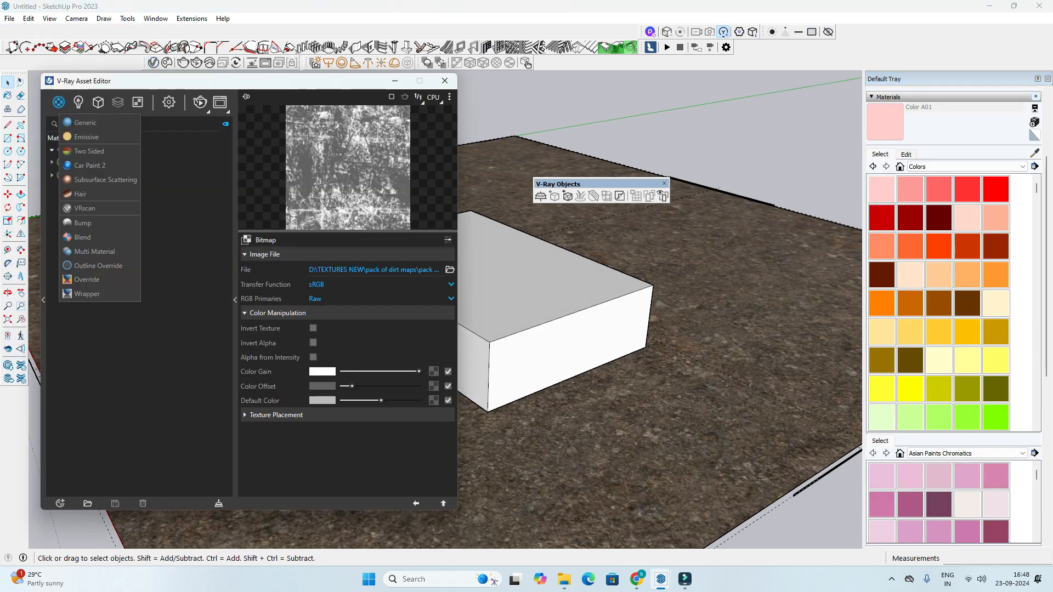
left_click(80, 122)
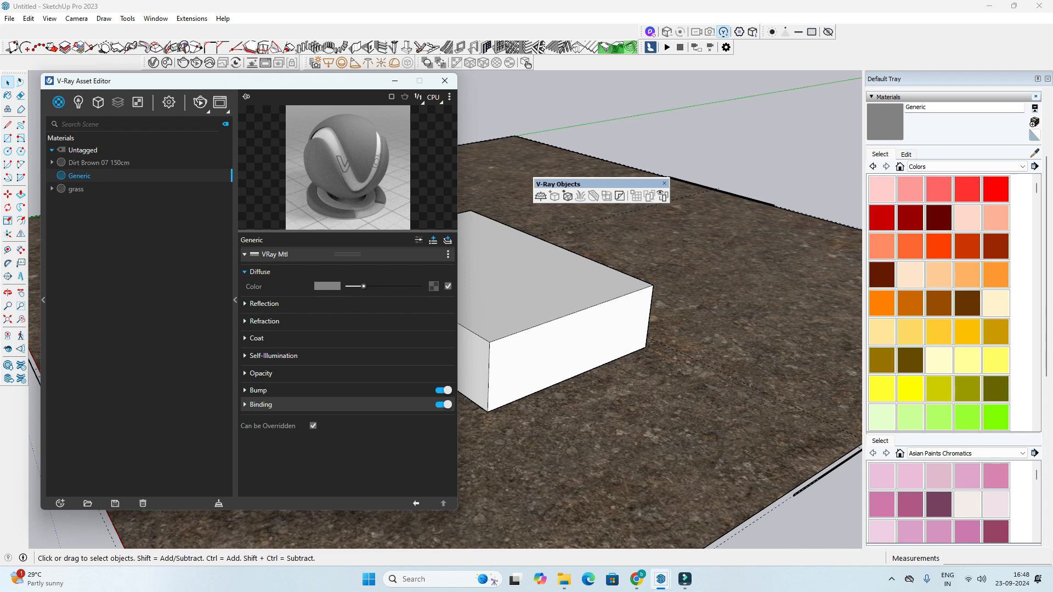
left_click(327, 286)
left_click(354, 315)
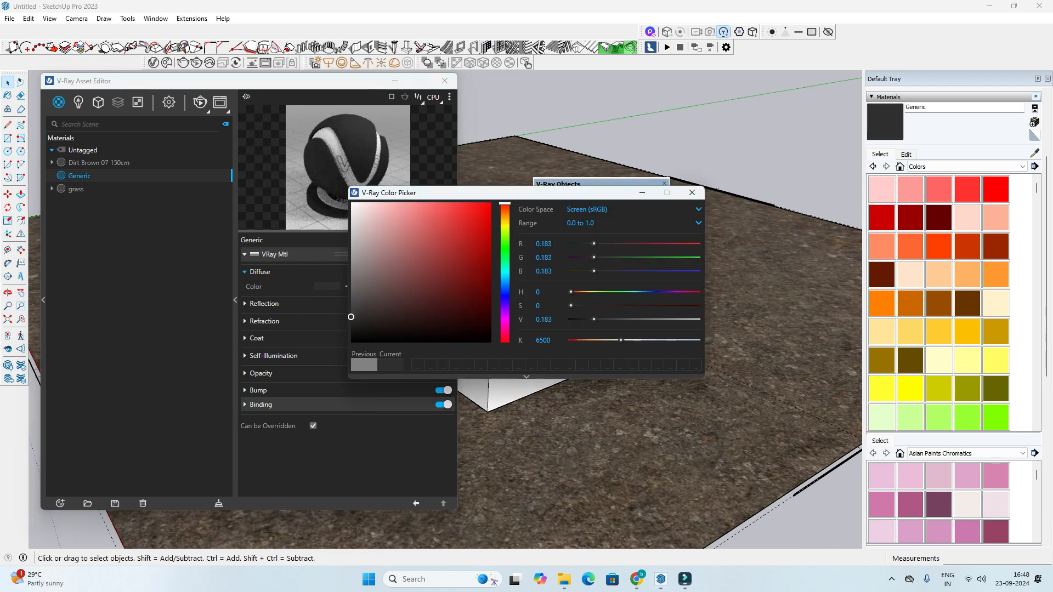
left_click_drag(350, 287, 360, 286)
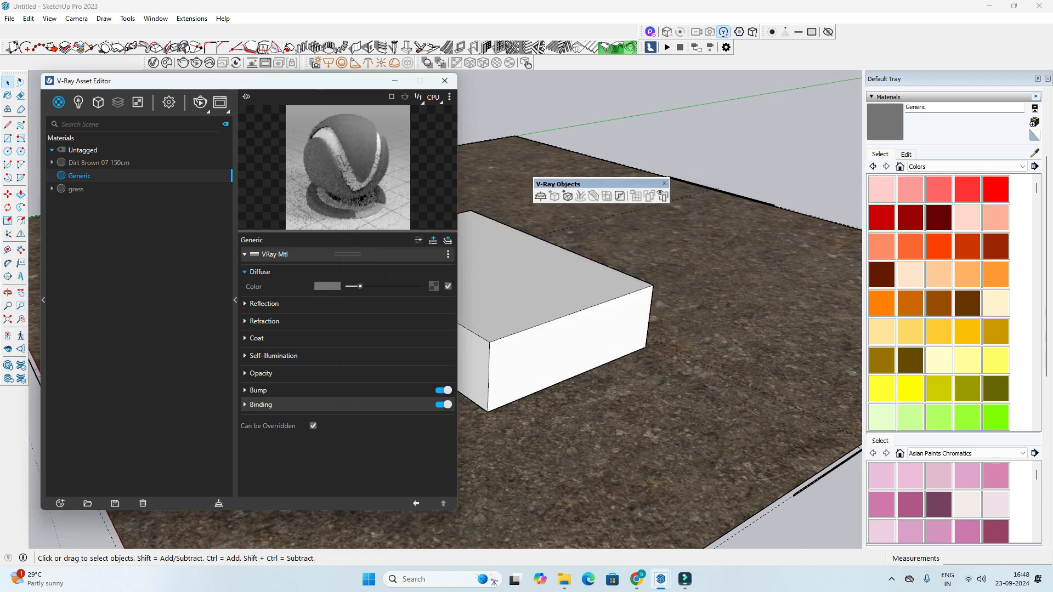
Step: Apply the Generic material to the box and close the V-Ray Asset Editor
left_click(534, 310)
right_click(80, 175)
left_click(113, 183)
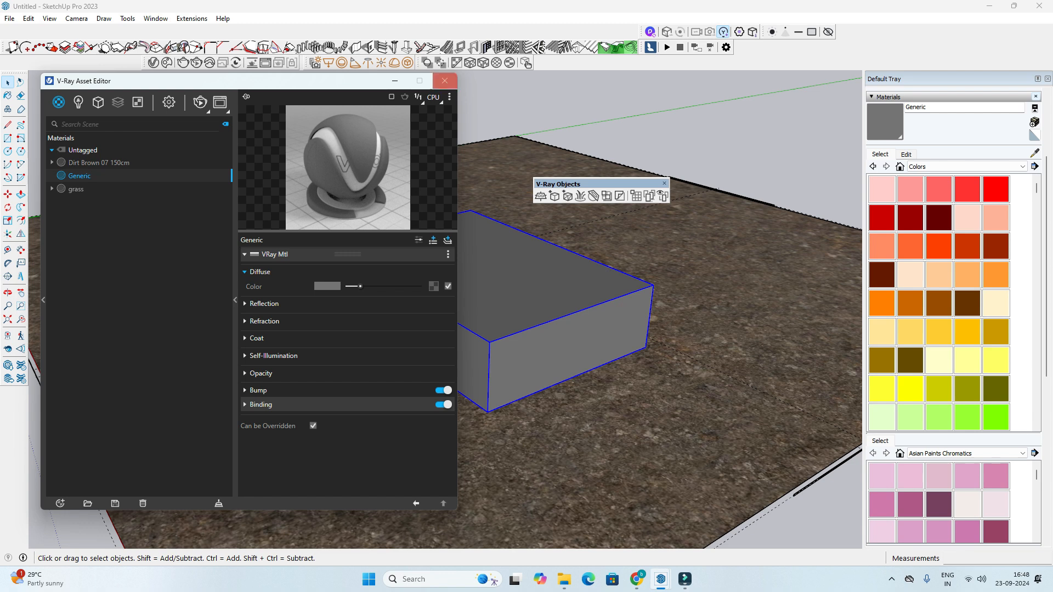
left_click(444, 80)
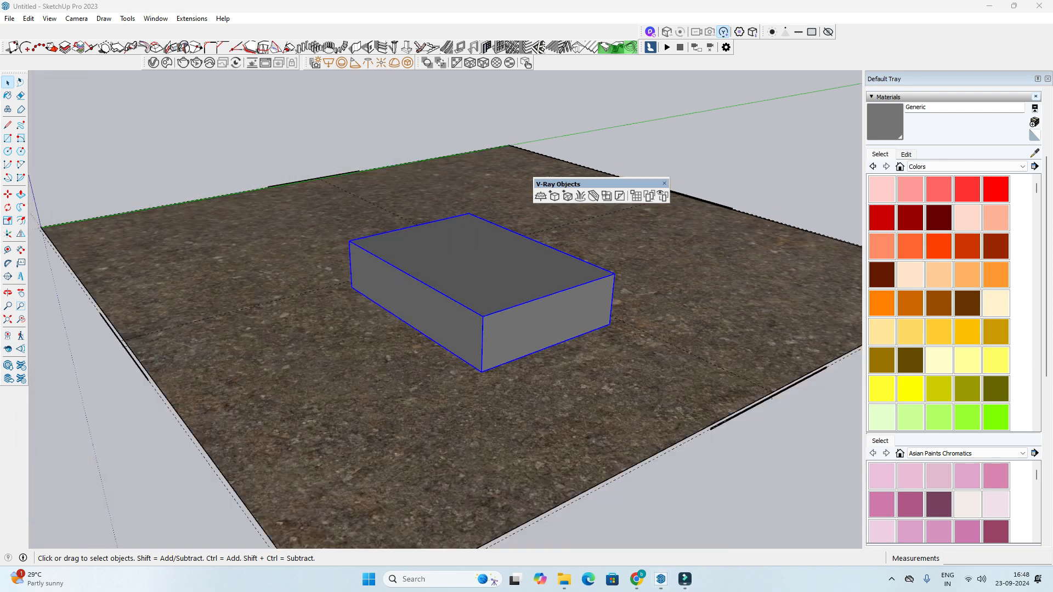
Step: Deselect the box, start an interactive V-Ray render, and enlarge the rendered view around the box
scroll(459, 231, "down", 3)
left_click(527, 132)
scroll(499, 269, "up", 4)
middle_click_drag(493, 272, 512, 291)
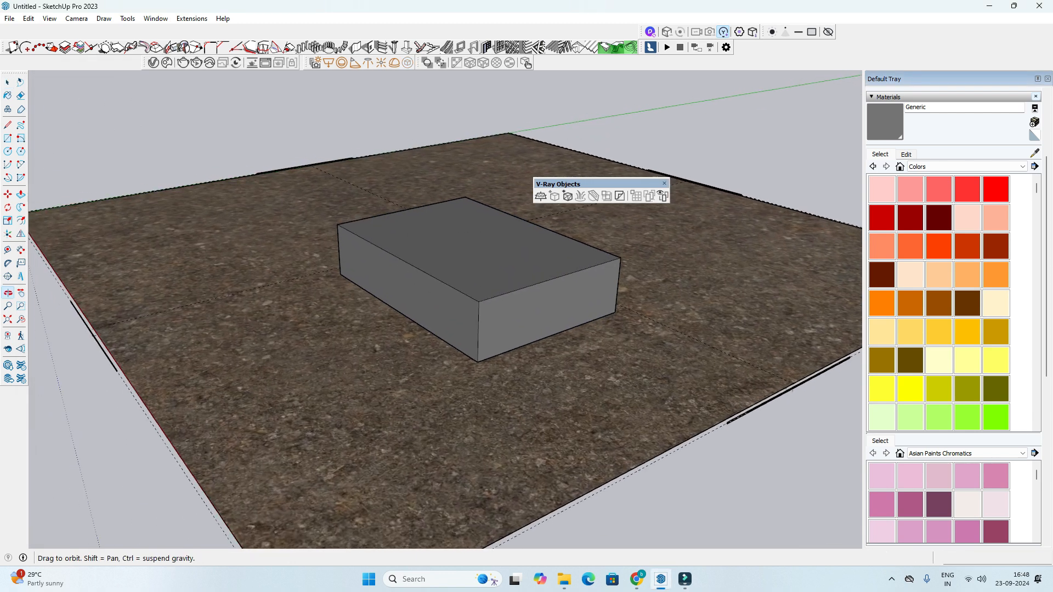
left_click(196, 62)
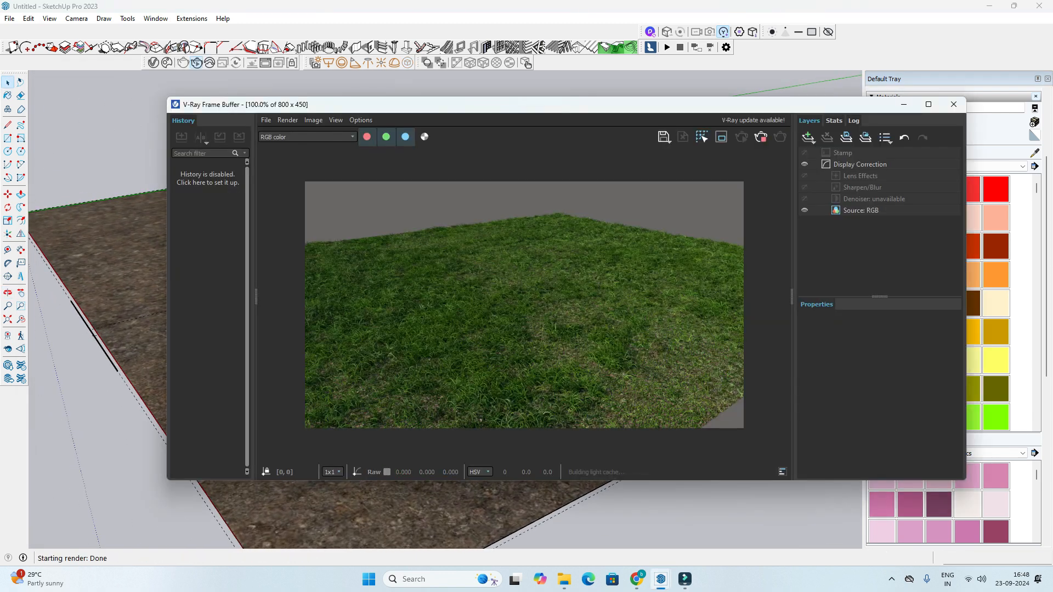
left_click_drag(541, 113, 837, 112)
mouse_move(378, 307)
middle_mouse_down()
mouse_move(355, 304)
mouse_move(336, 277)
middle_mouse_up()
scroll(781, 327, "up", 1)
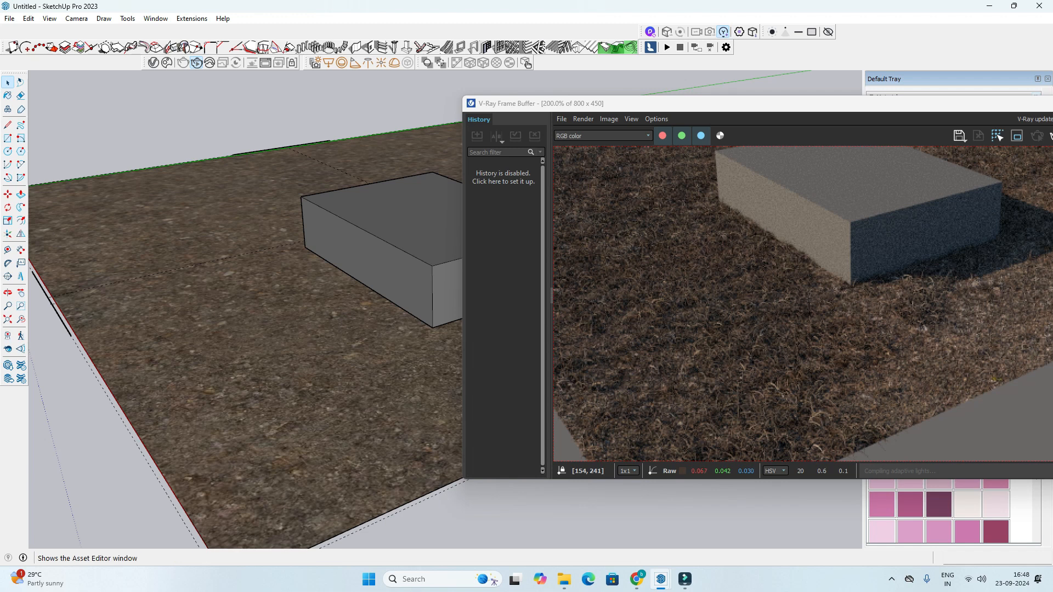
Step: Enable the Fur's own Material setting and assign the grass material to it
left_click(152, 63)
left_click(76, 189)
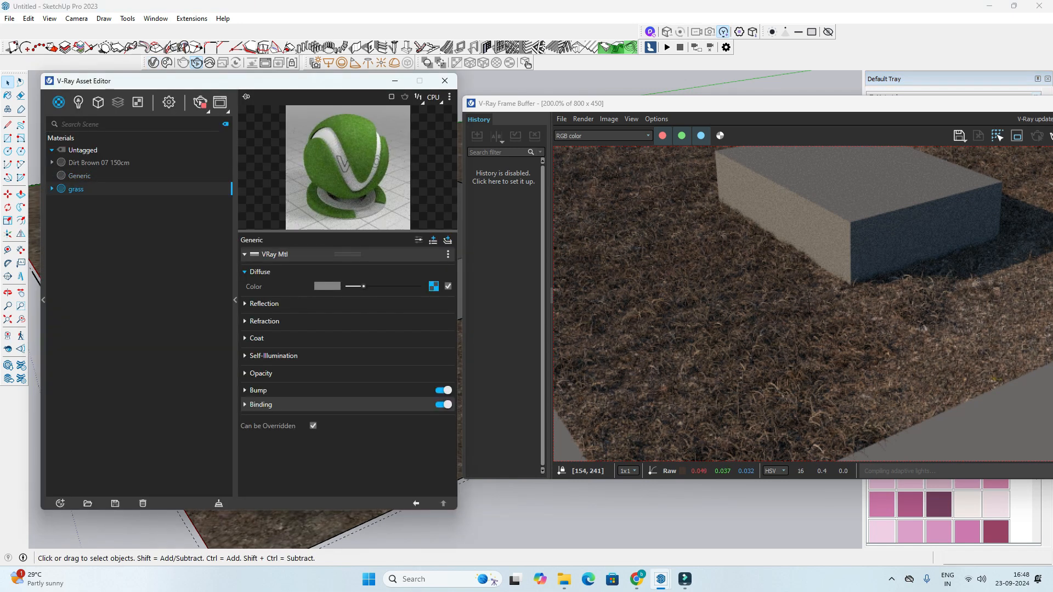
left_click(98, 102)
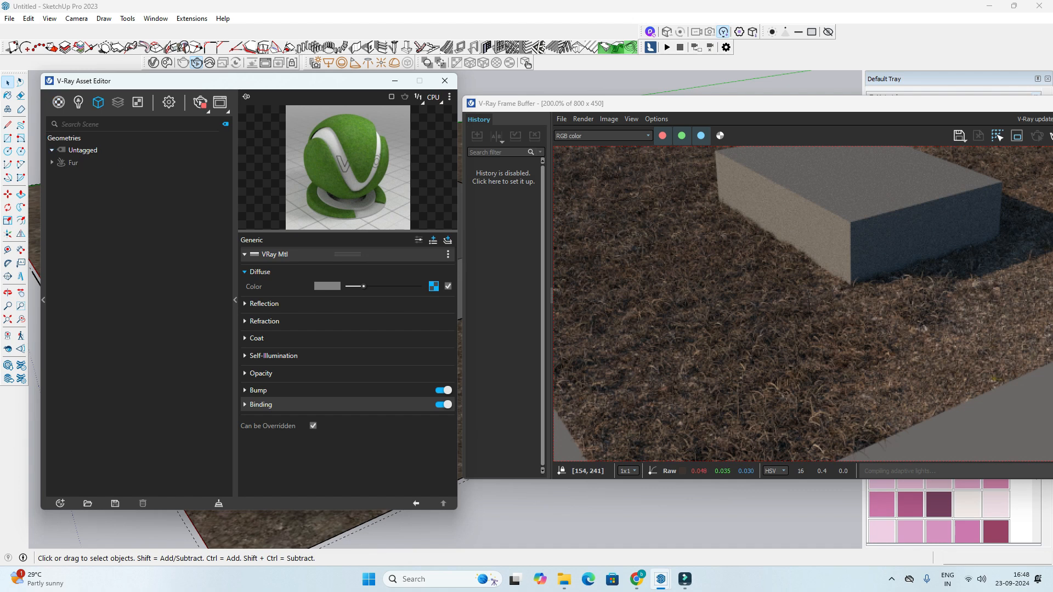
left_click(73, 163)
scroll(345, 367, "down", 1)
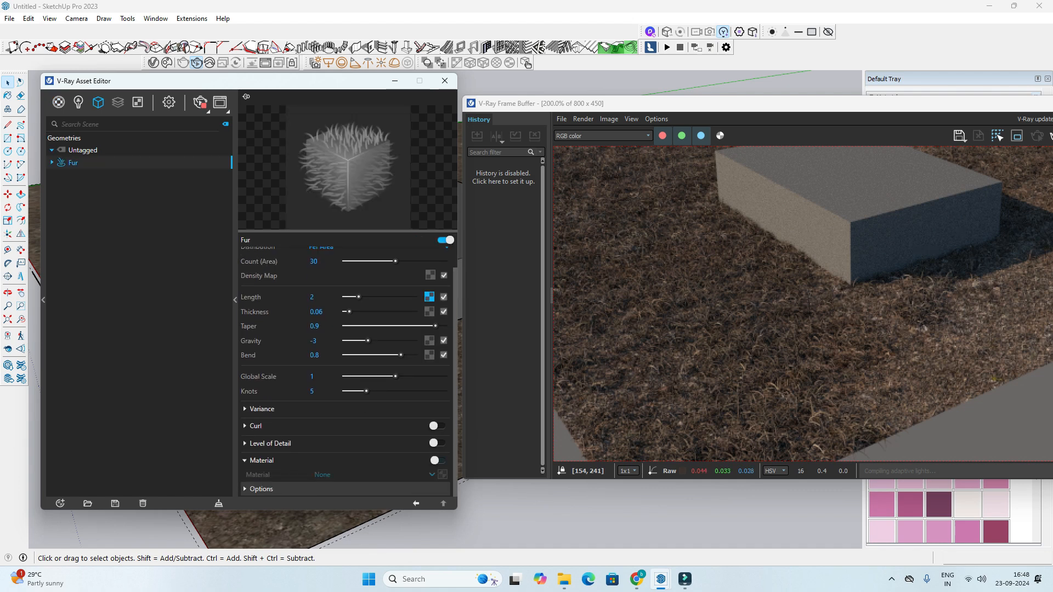
left_click(436, 460)
left_click(431, 474)
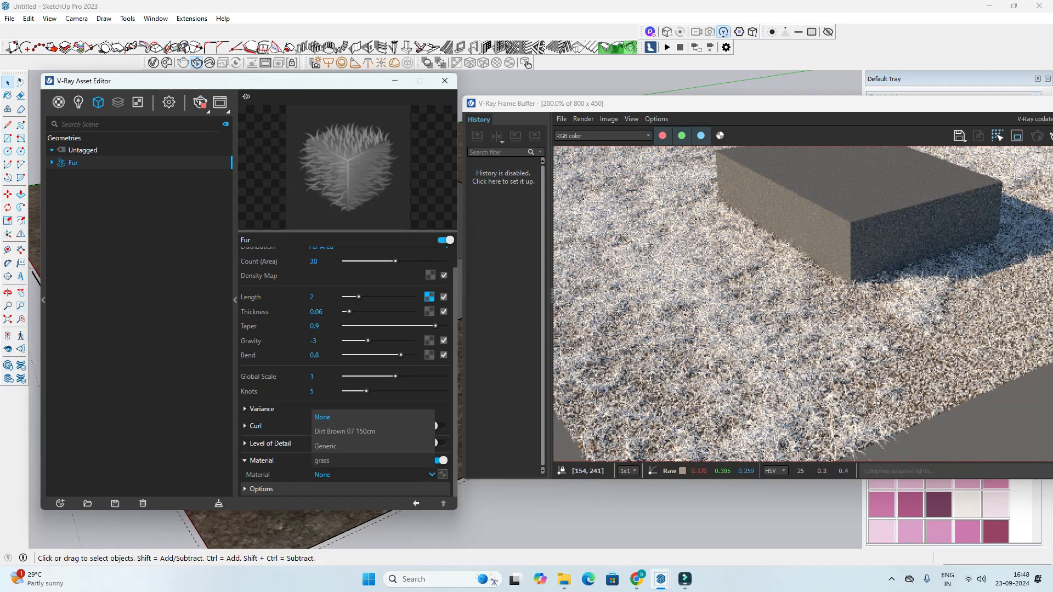
left_click(322, 460)
Step: Bring the camera close to the box's front lower corner and examine where the rendered grass meets it
scroll(771, 298, "down", 1)
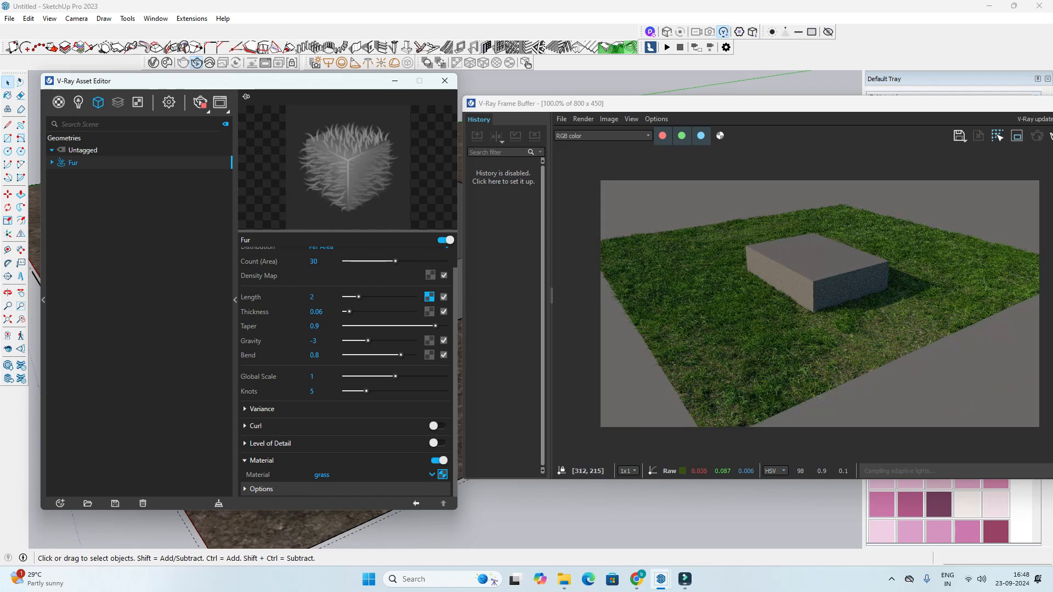
scroll(826, 306, "up", 1)
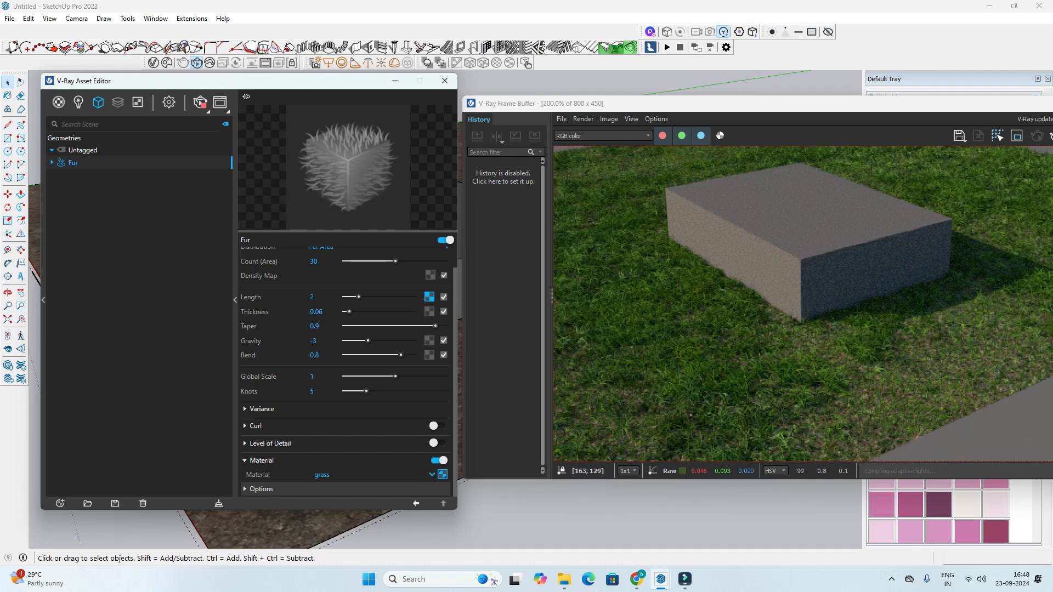
left_click_drag(593, 103, 779, 102)
scroll(571, 307, "up", 2)
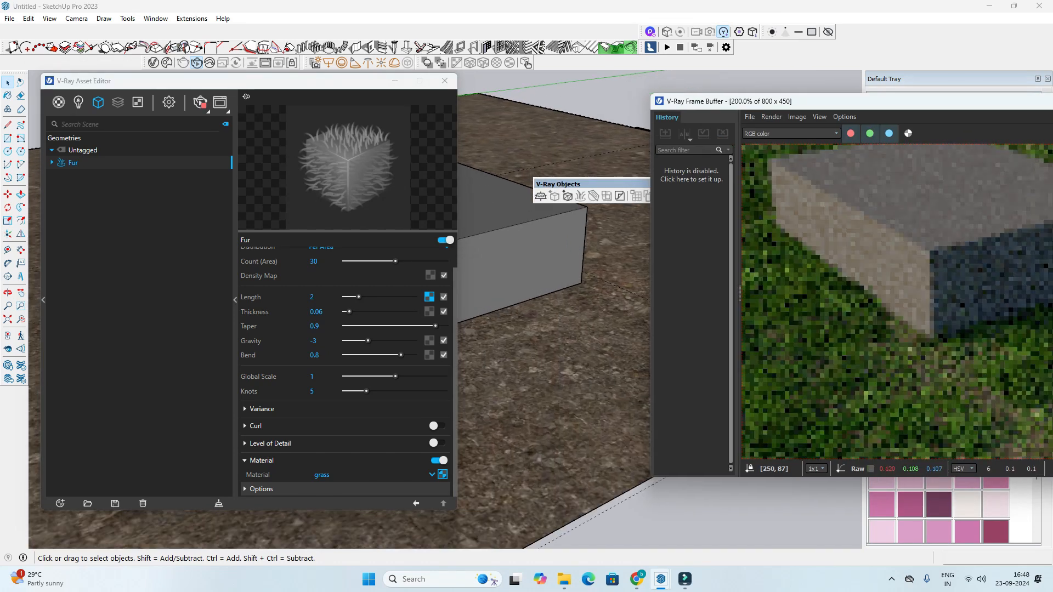
middle_click_drag(488, 324, 620, 329, "shift")
scroll(620, 329, "up", 3)
middle_click_drag(620, 392, 535, 383)
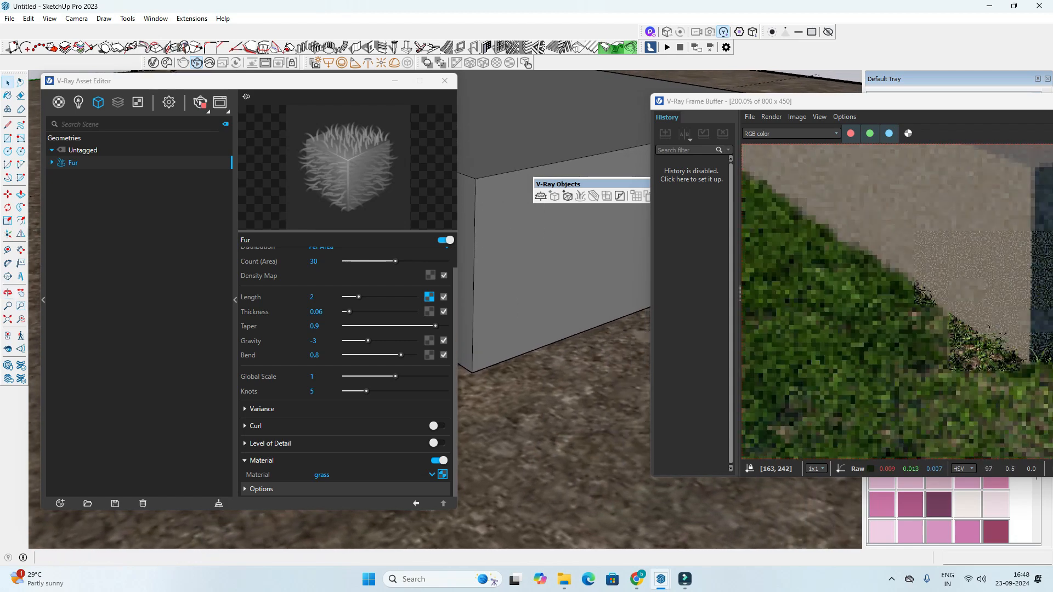
scroll(534, 384, "up", 1)
scroll(488, 346, "up", 3)
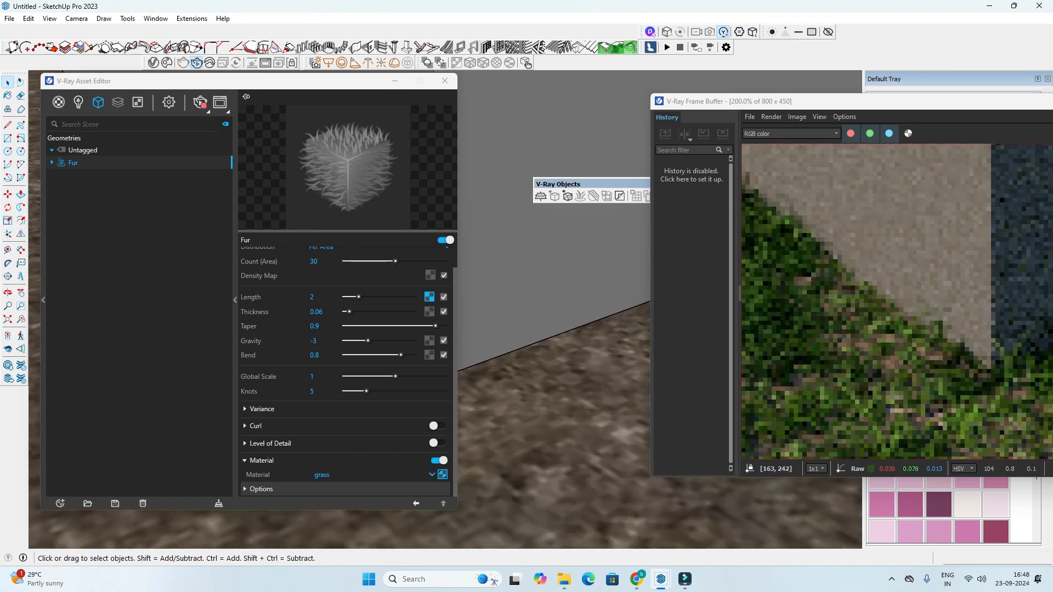
scroll(922, 326, "down", 1)
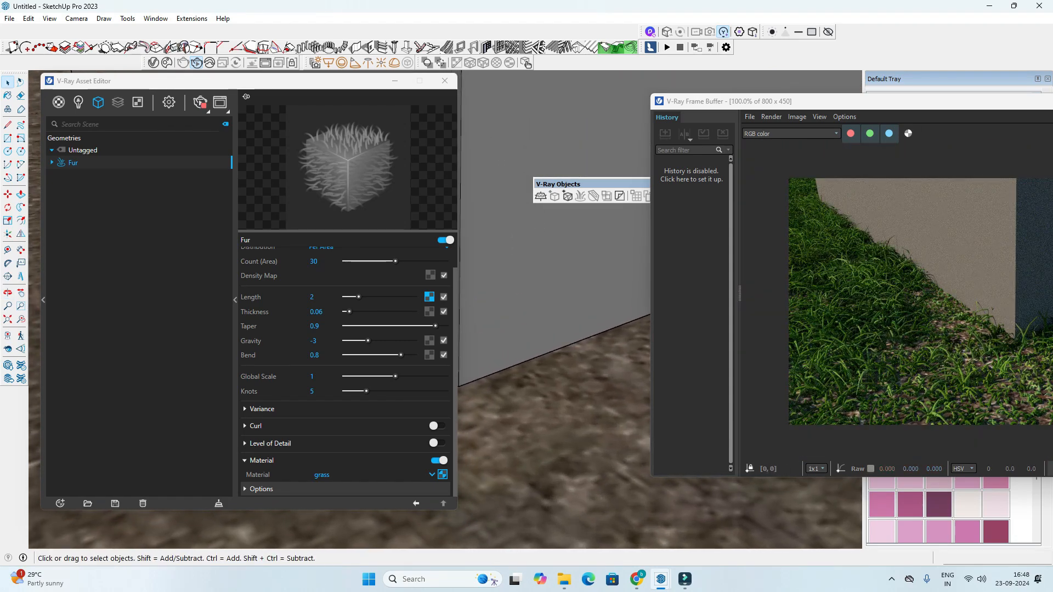
Step: Inspect the grass blades against the box walls in the render at several magnifications and from a second camera view
left_click_drag(899, 101, 538, 80)
scroll(645, 301, "up", 1)
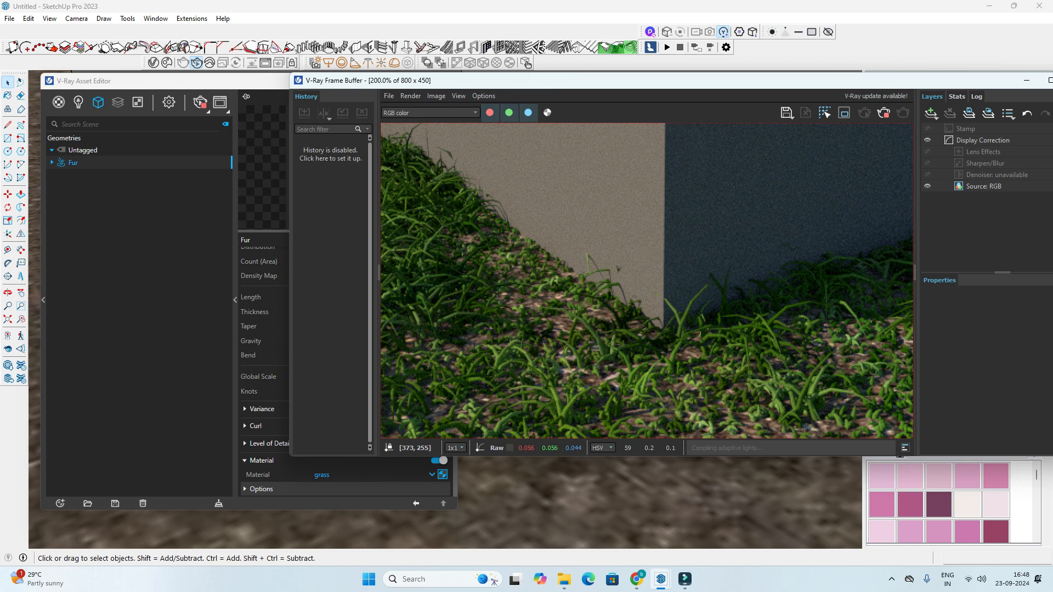
scroll(617, 285, "up", 1)
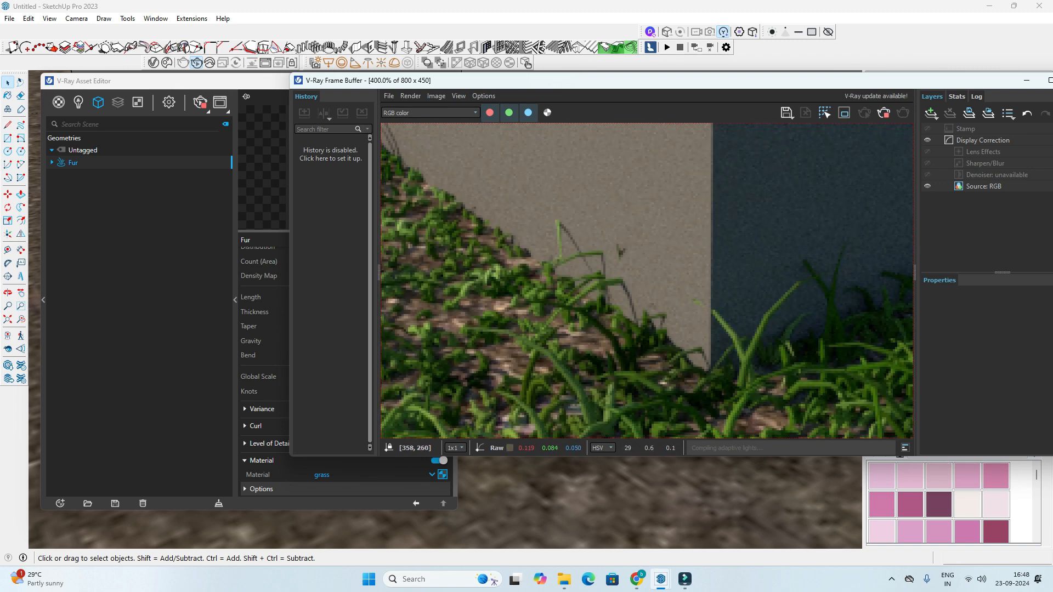
scroll(668, 287, "down", 2)
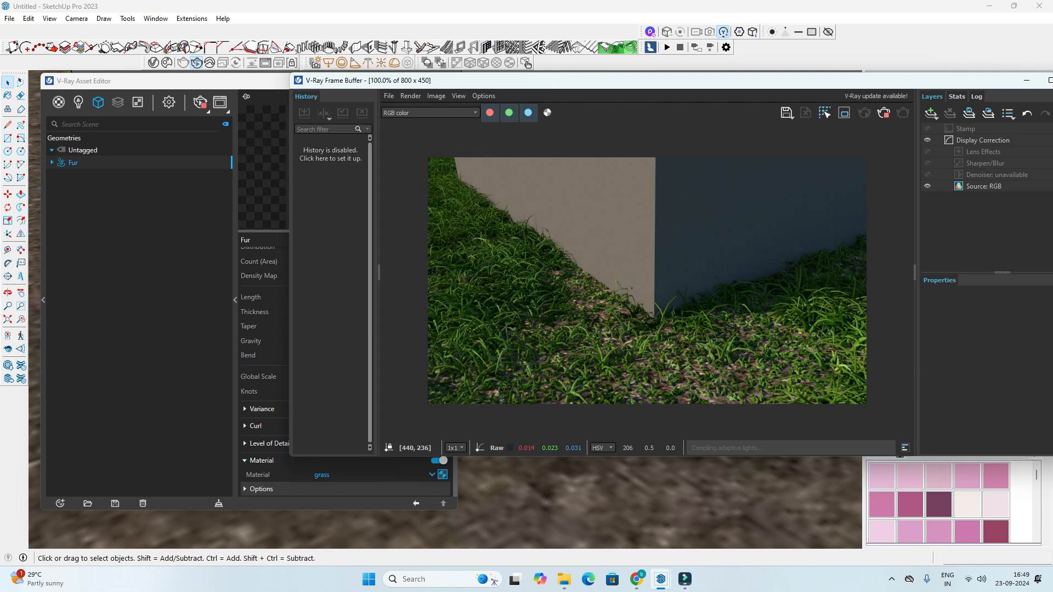
key("o")
key("space")
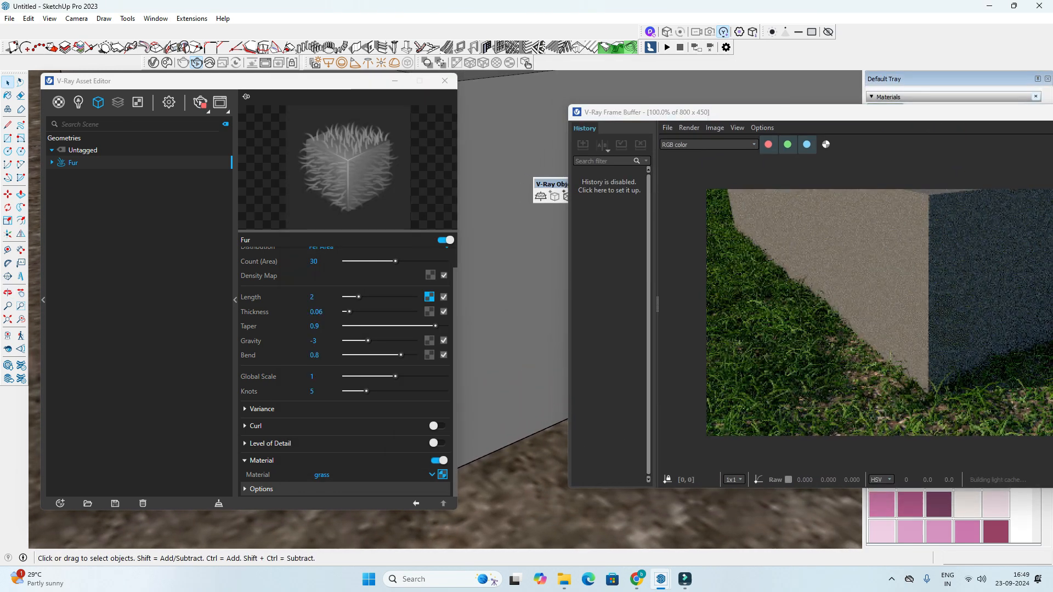
scroll(836, 320, "up", 1)
scroll(844, 288, "up", 2)
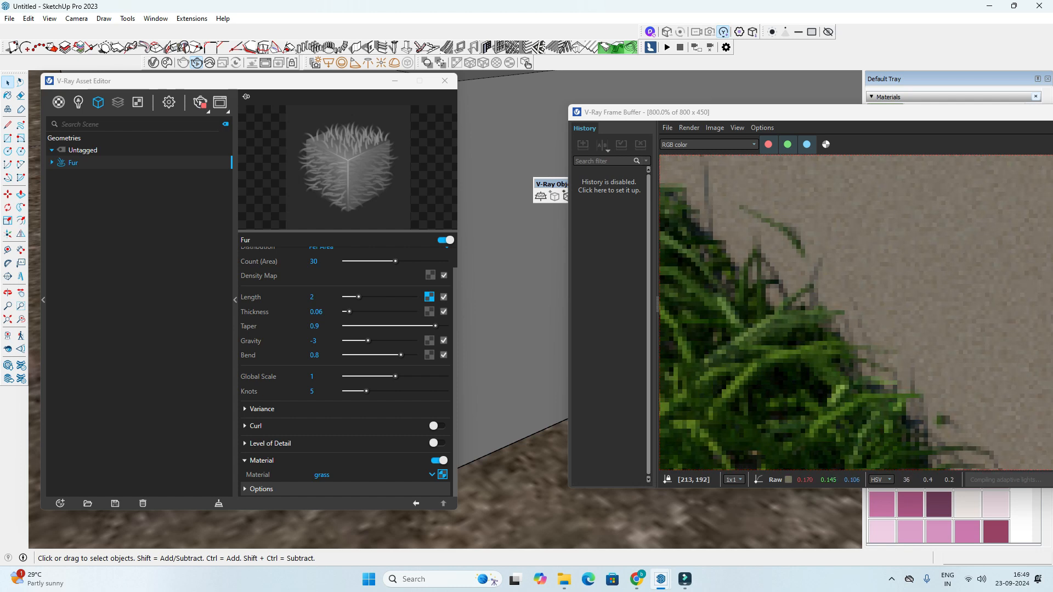
scroll(825, 313, "down", 1)
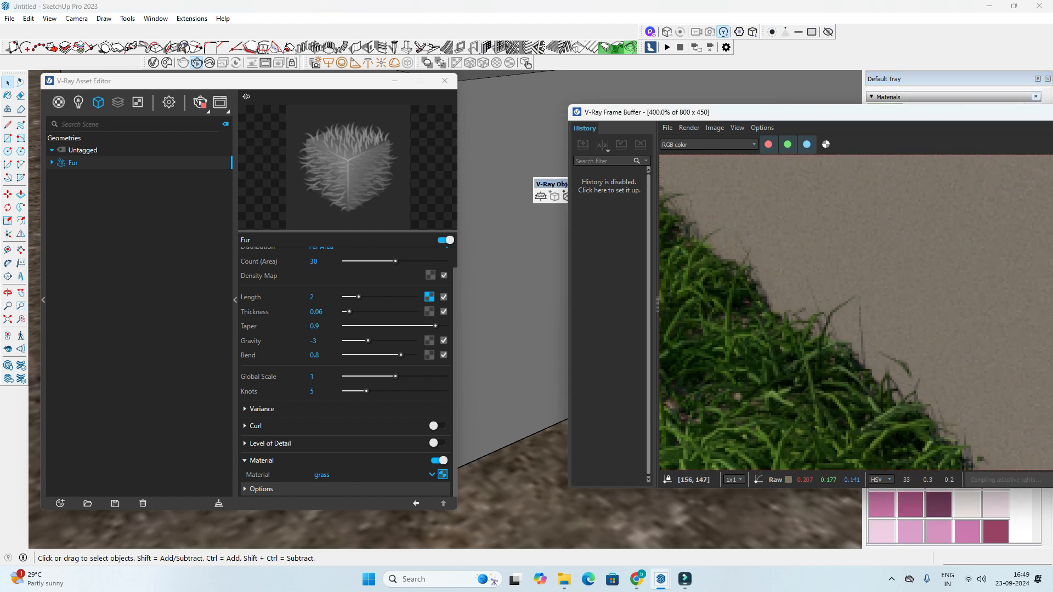
scroll(783, 376, "down", 2)
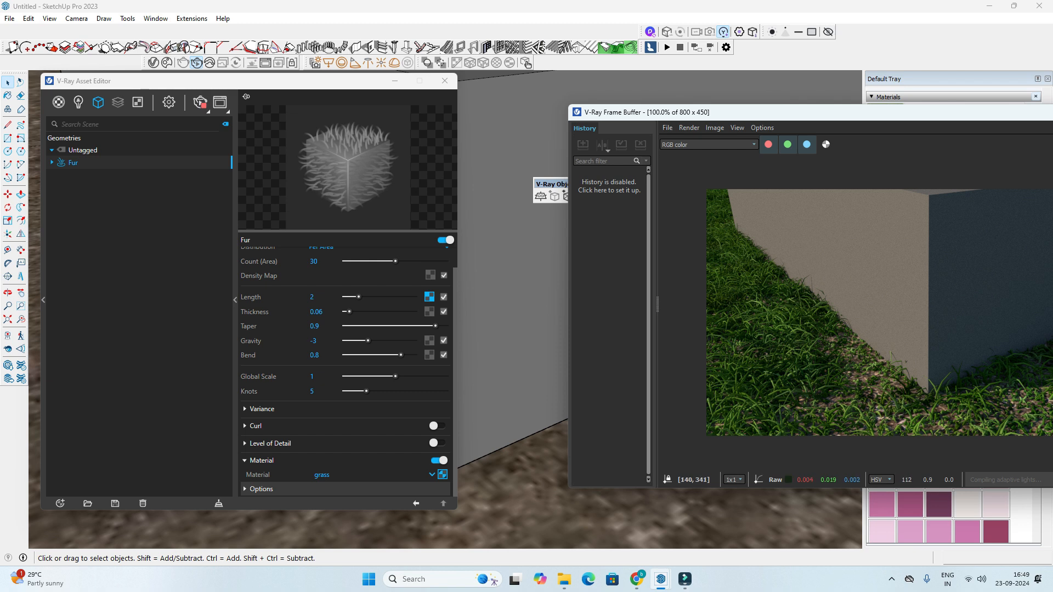
Step: Pull the camera back to frame the whole box and compare the surrounding grass up close and as a whole
scroll(783, 376, "down", 1)
middle_click_drag(515, 520, 636, 521)
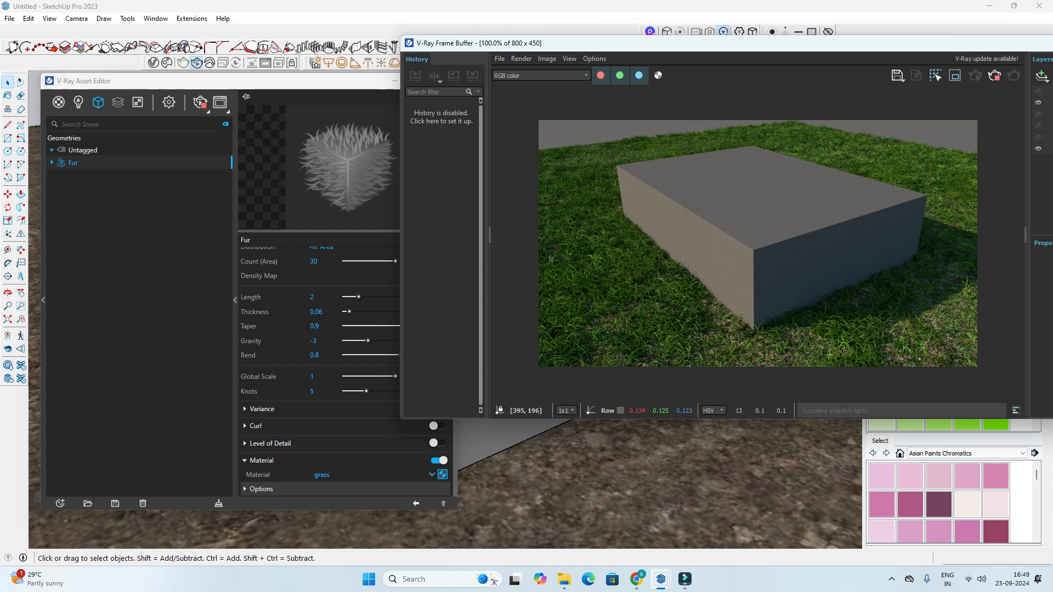
scroll(727, 293, "up", 1)
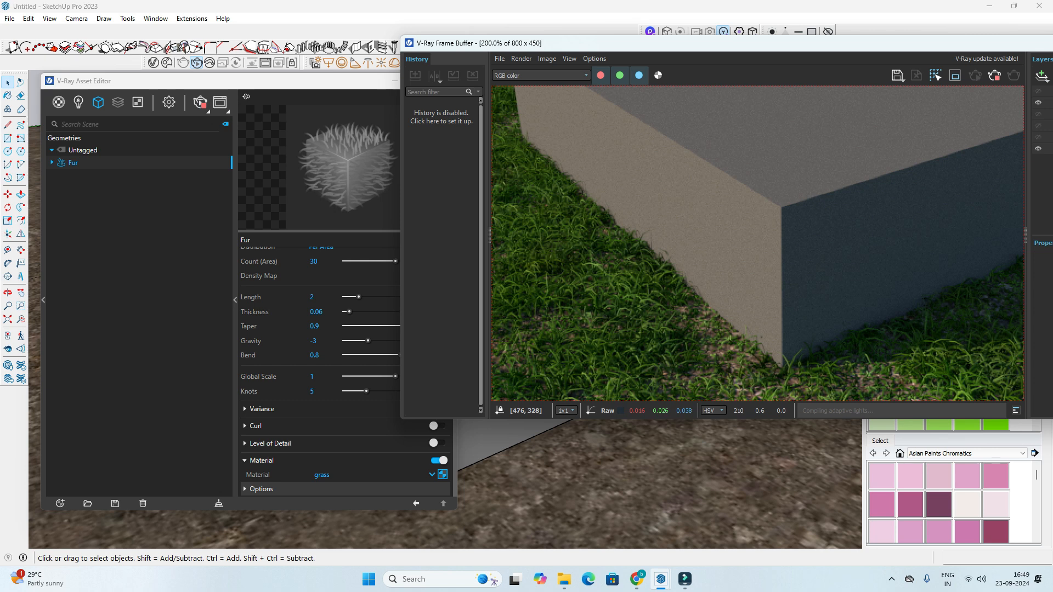
scroll(681, 224, "down", 1)
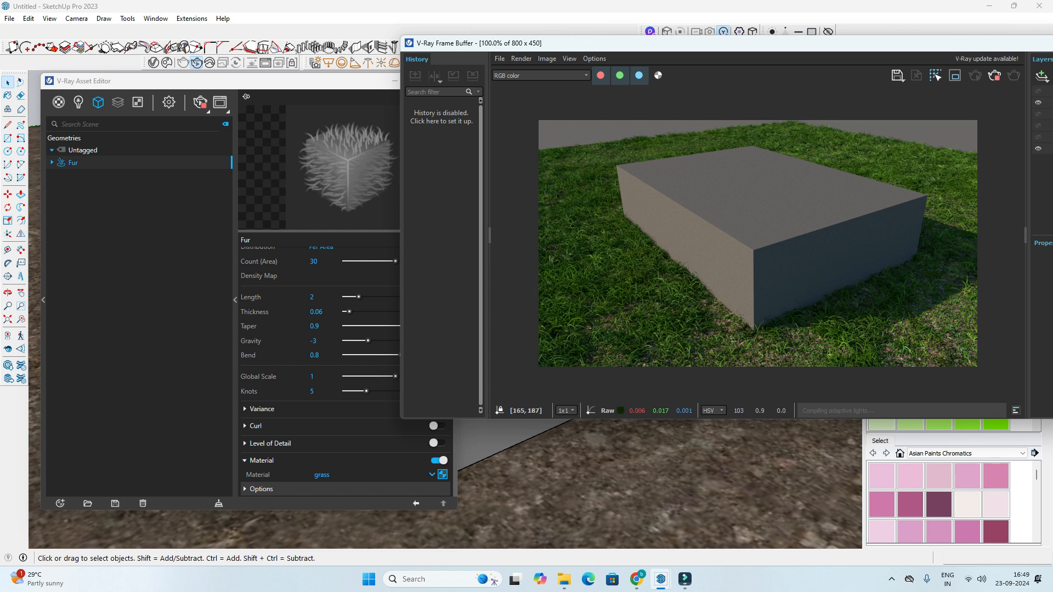
Step: Move the V-Ray Frame Buffer clear of the Asset Editor so the Fur parameters and the render are both visible
scroll(629, 222, "down", 1)
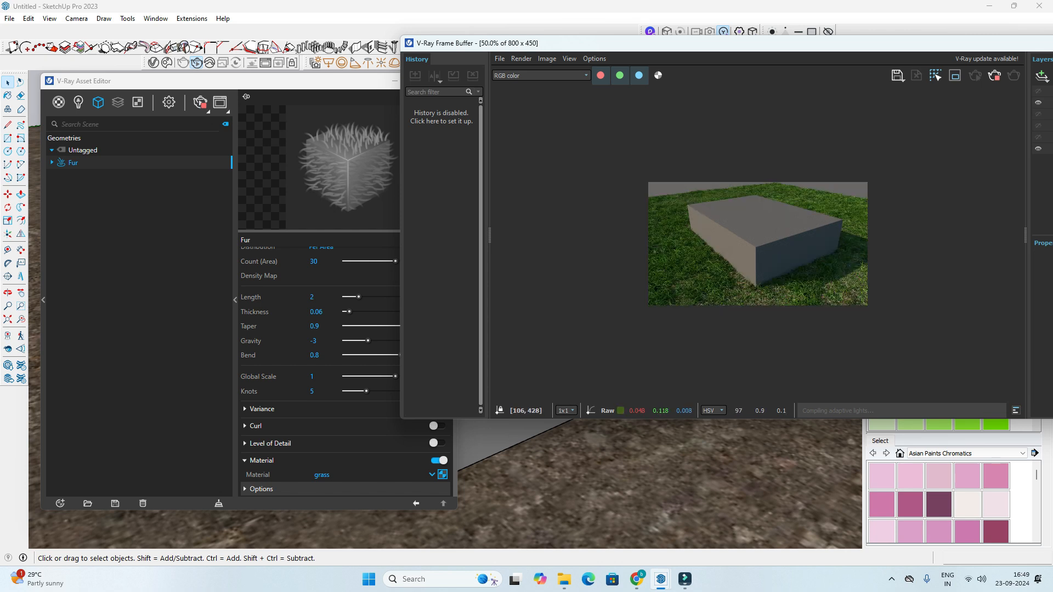
mouse_move(603, 43)
left_mouse_down()
mouse_move(659, 94)
mouse_move(668, 69)
left_mouse_up()
scroll(822, 269, "up", 1)
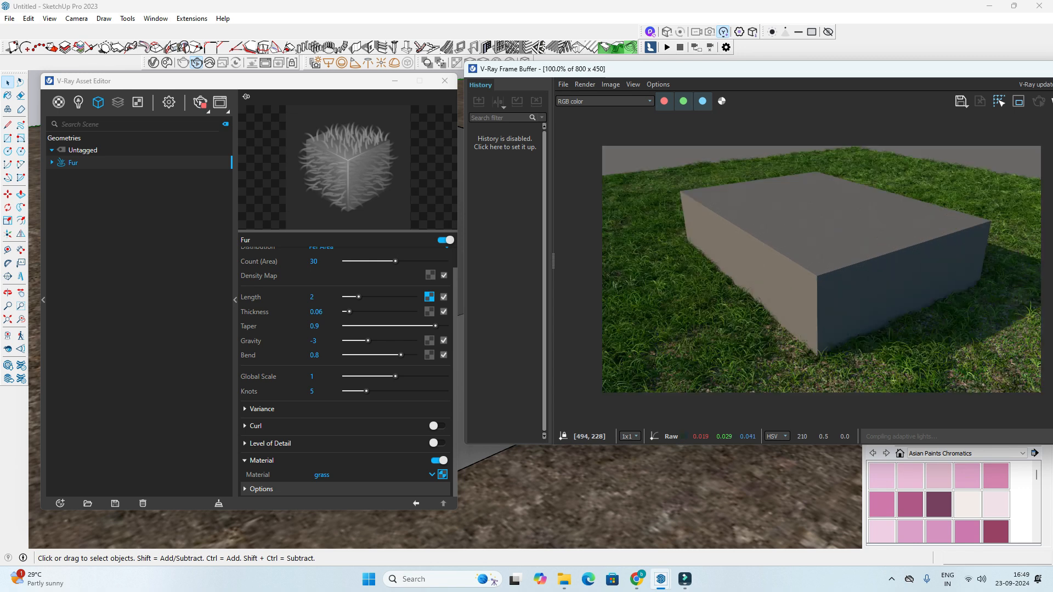
left_click_drag(603, 68, 857, 150)
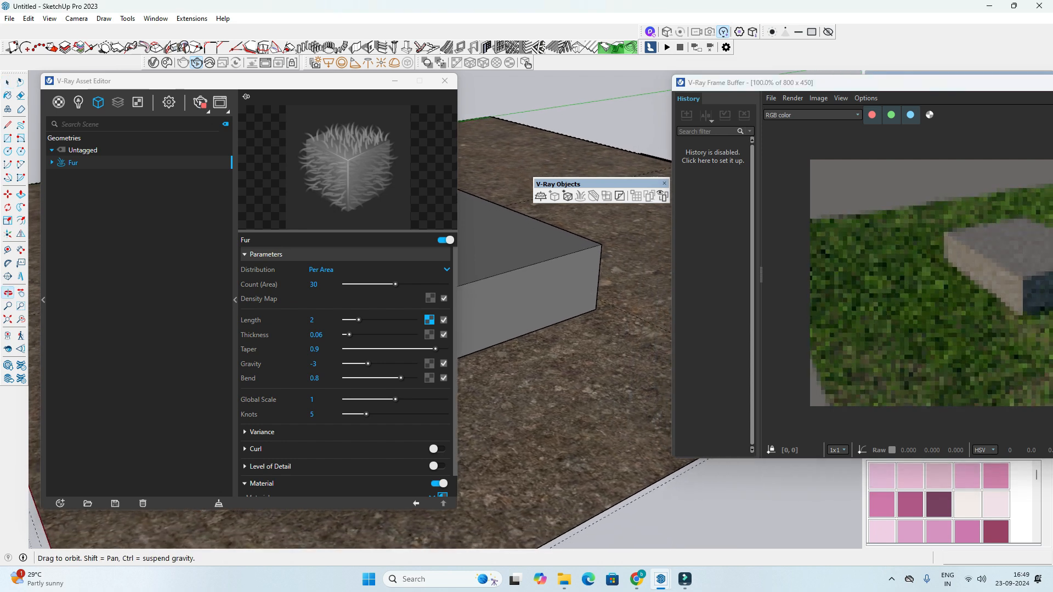
mouse_move(875, 86)
left_mouse_down()
mouse_move(830, 49)
mouse_move(726, 51)
left_mouse_up()
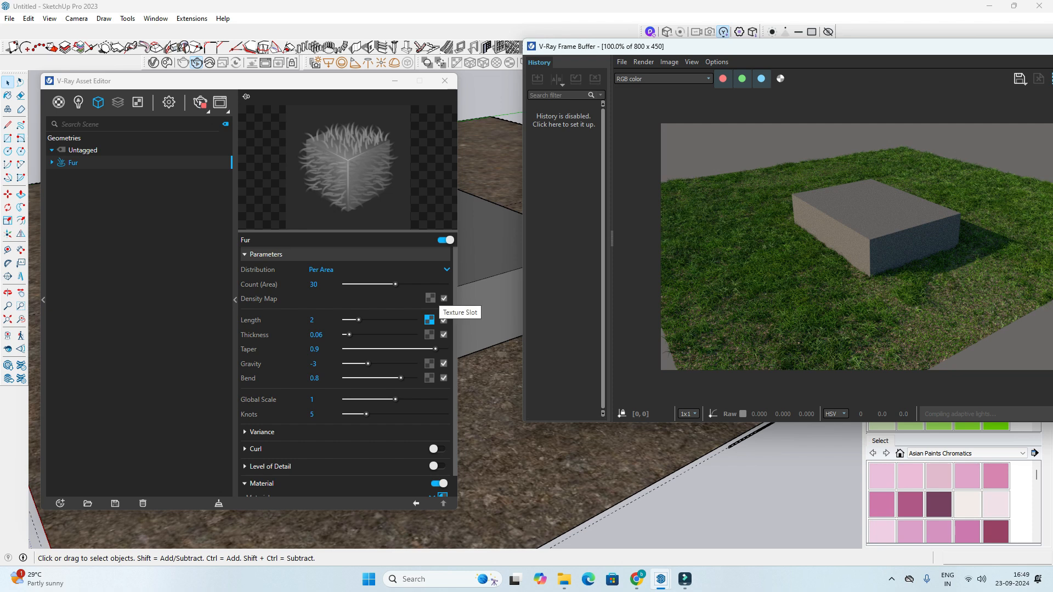
Step: Assign a Distance texture to the Fur's Density Map
left_click(429, 319)
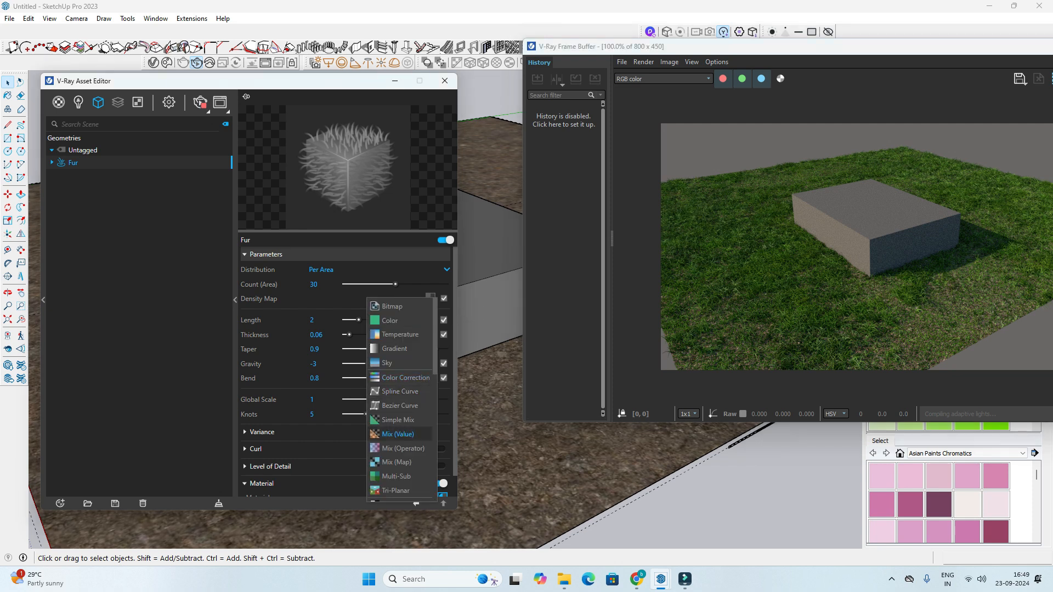
scroll(403, 435, "down", 8)
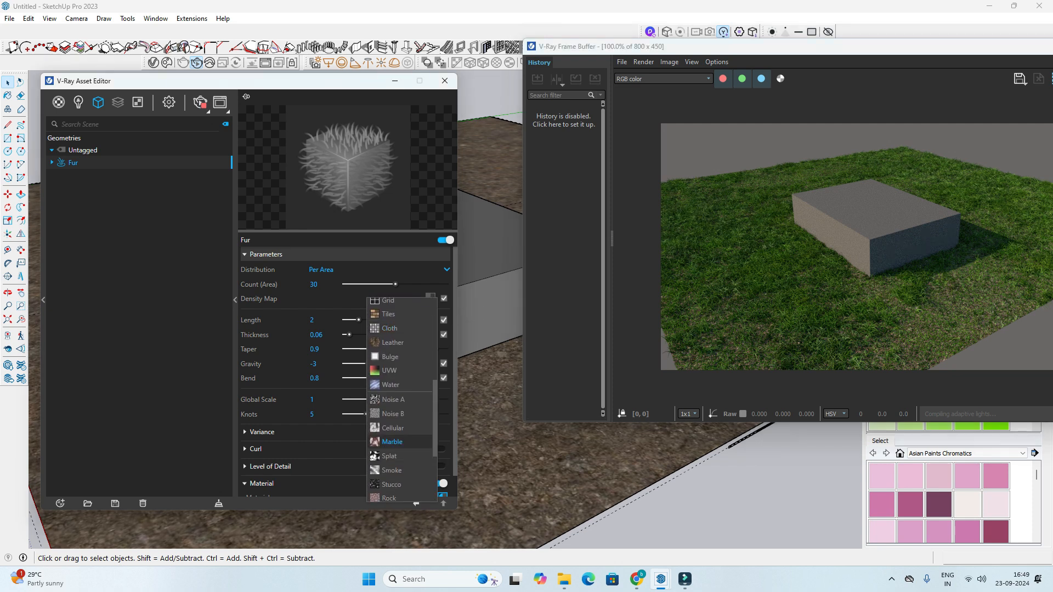
scroll(400, 411, "down", 3)
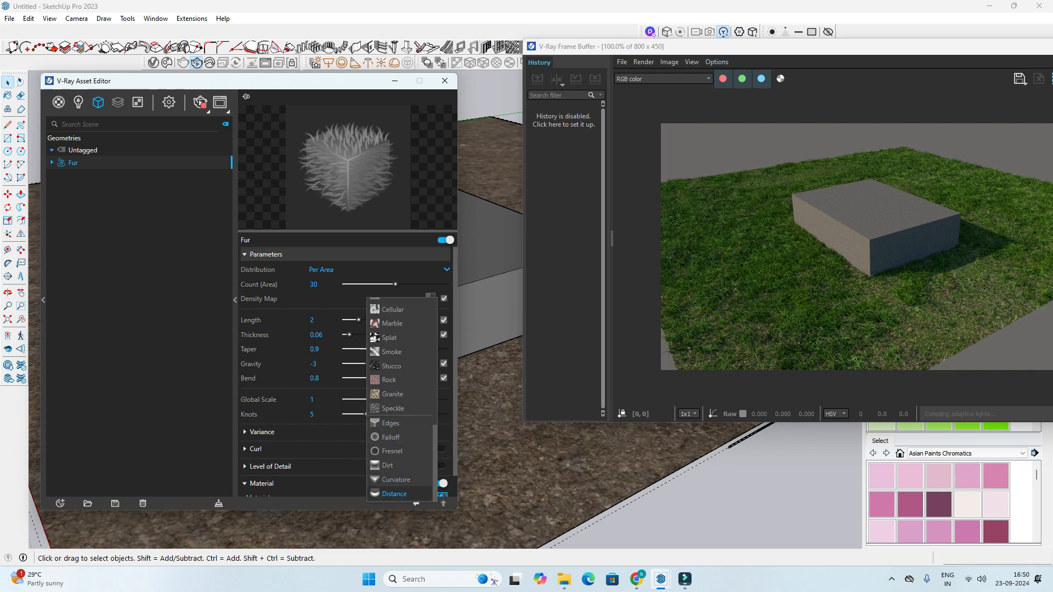
left_click(394, 493)
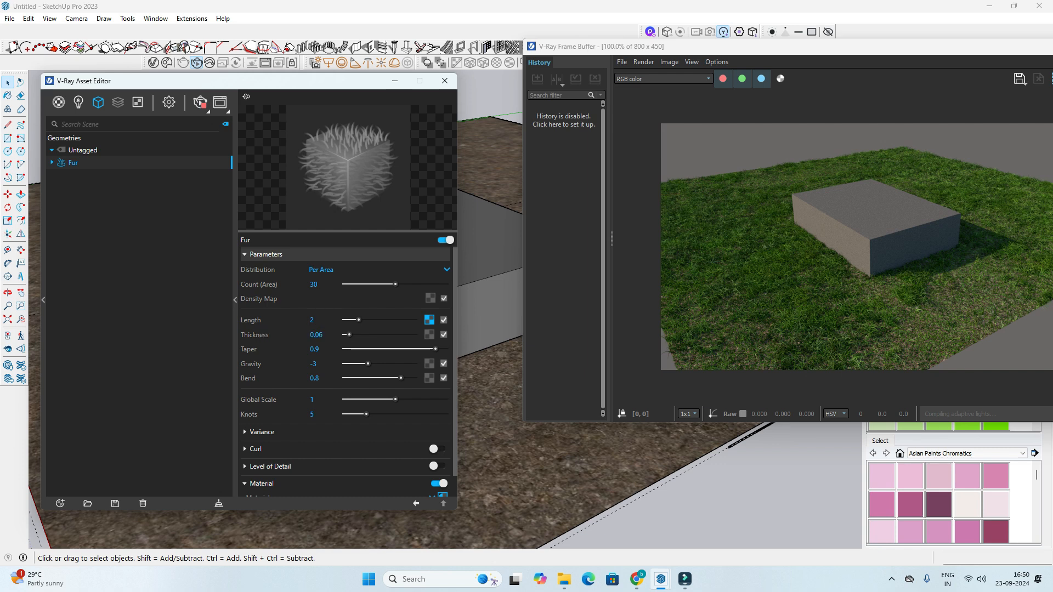
left_click(429, 320)
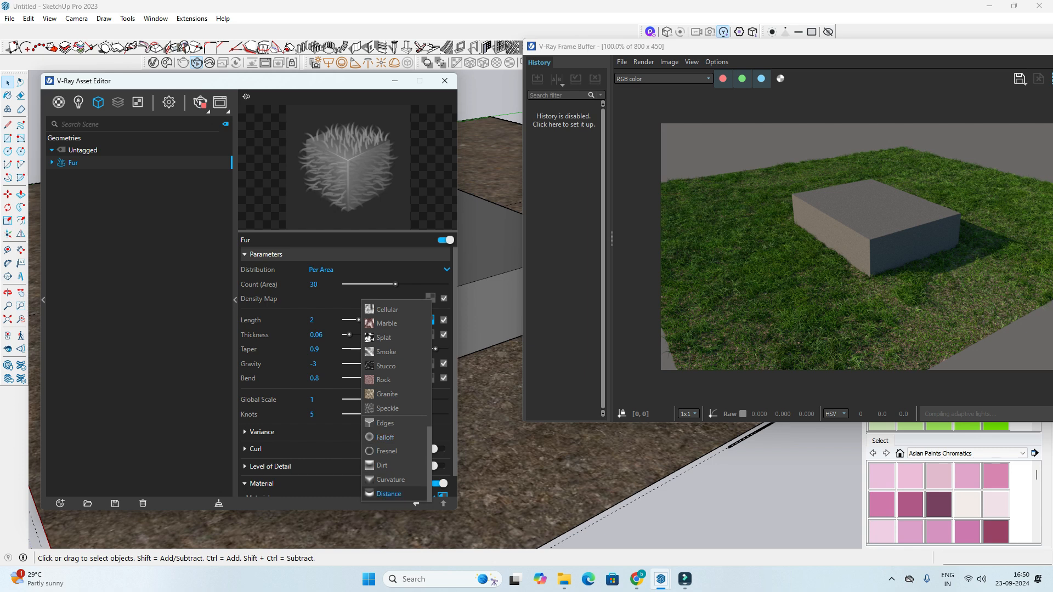
left_click(390, 494)
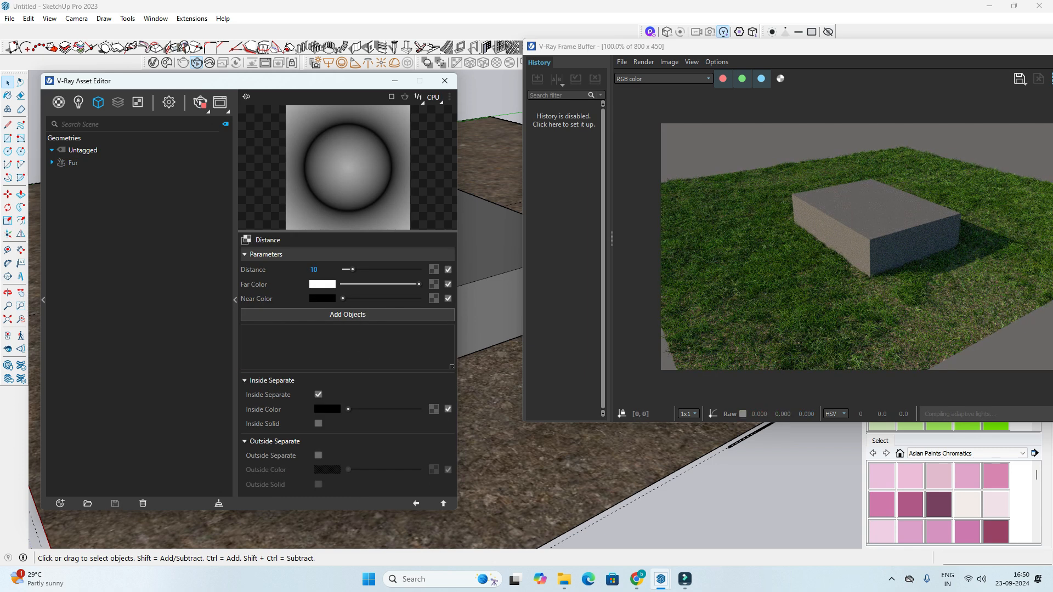
Step: Add the box group to the Distance texture's objects and inspect the grass around its base in the render
scroll(898, 239, "up", 1)
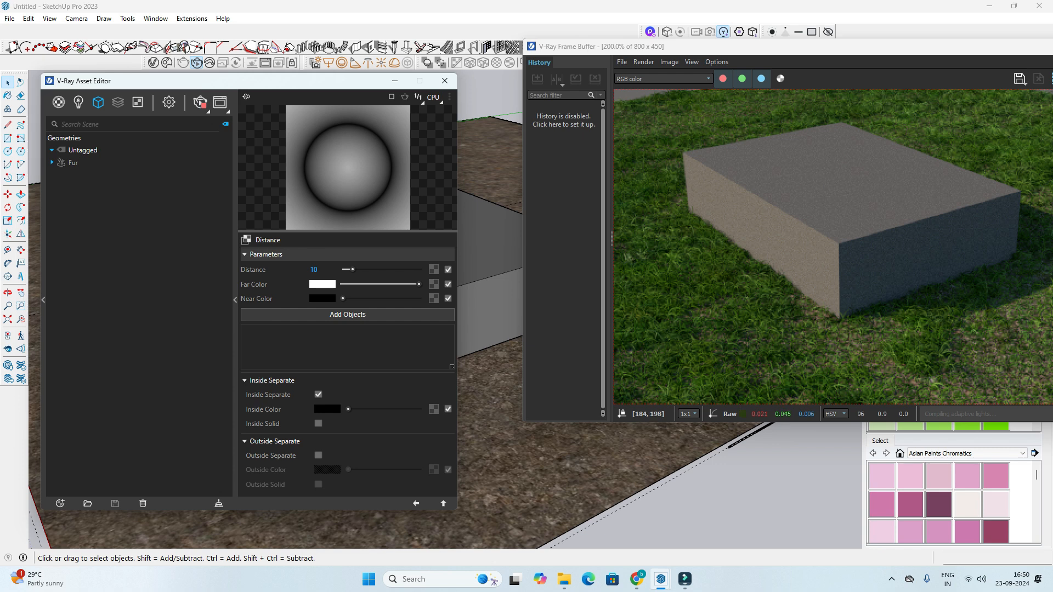
left_click_drag(285, 82, 234, 86)
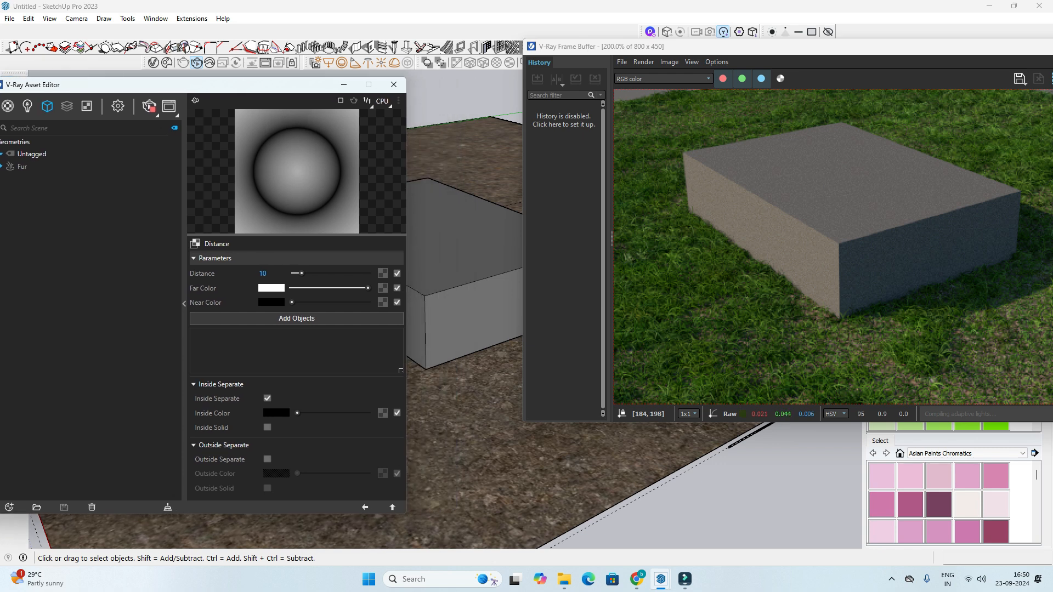
left_click(462, 290)
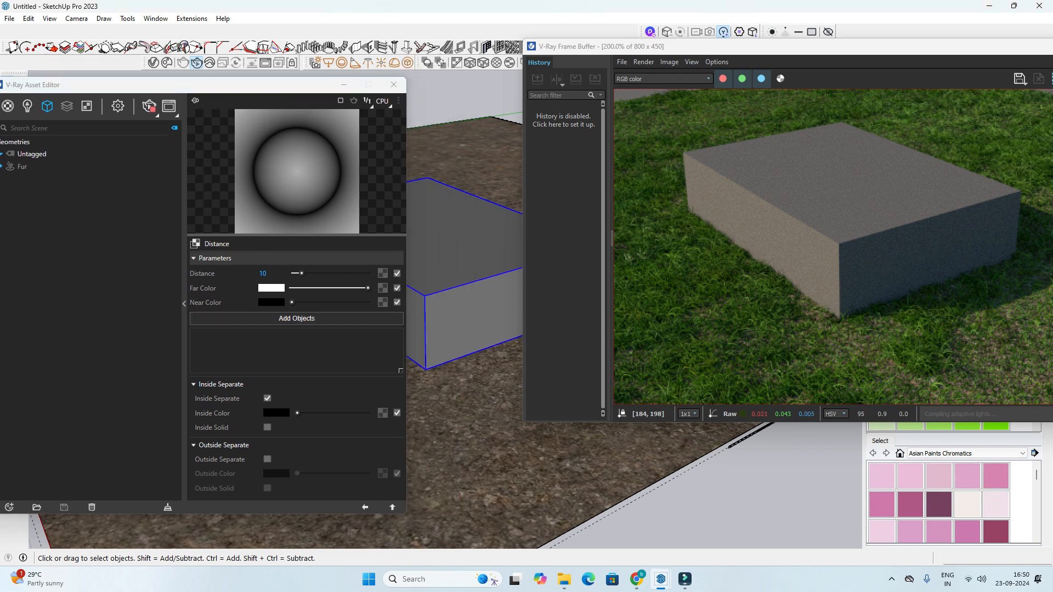
left_click(296, 318)
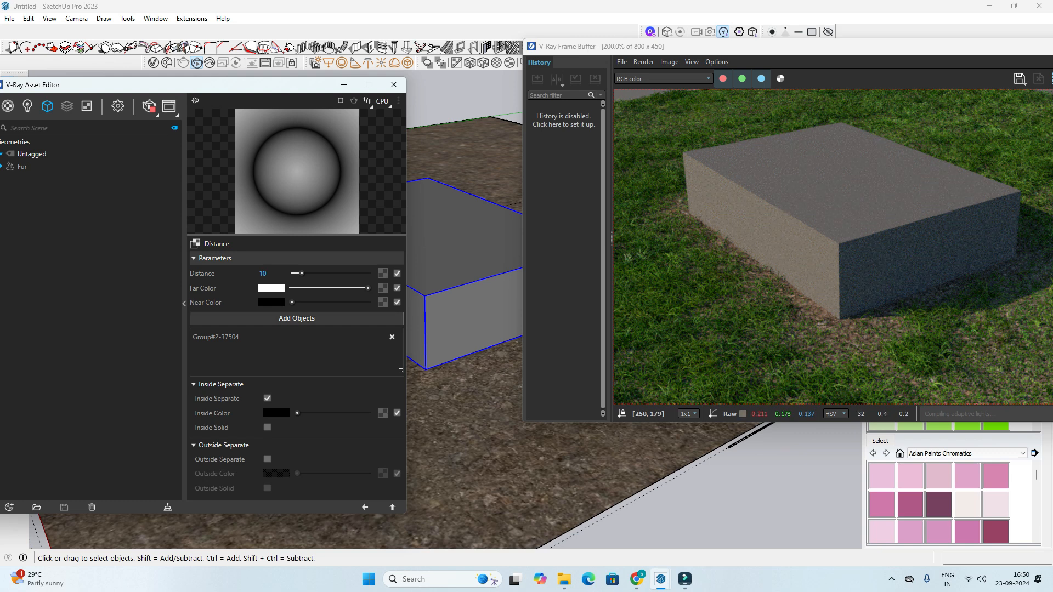
scroll(697, 210, "up", 1)
middle_click_drag(849, 356, 855, 235)
scroll(680, 269, "down", 1)
Step: Remove the box group from the Distance texture's objects and compare the rendered grass from other camera angles
left_click(392, 336)
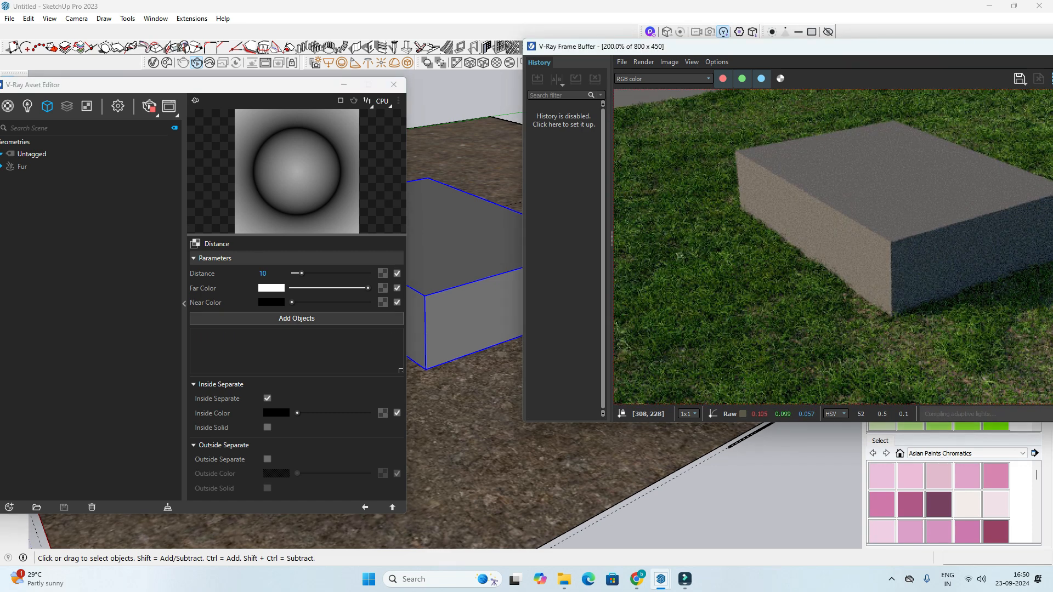
middle_click_drag(527, 471, 647, 477)
middle_click_drag(526, 472, 647, 474)
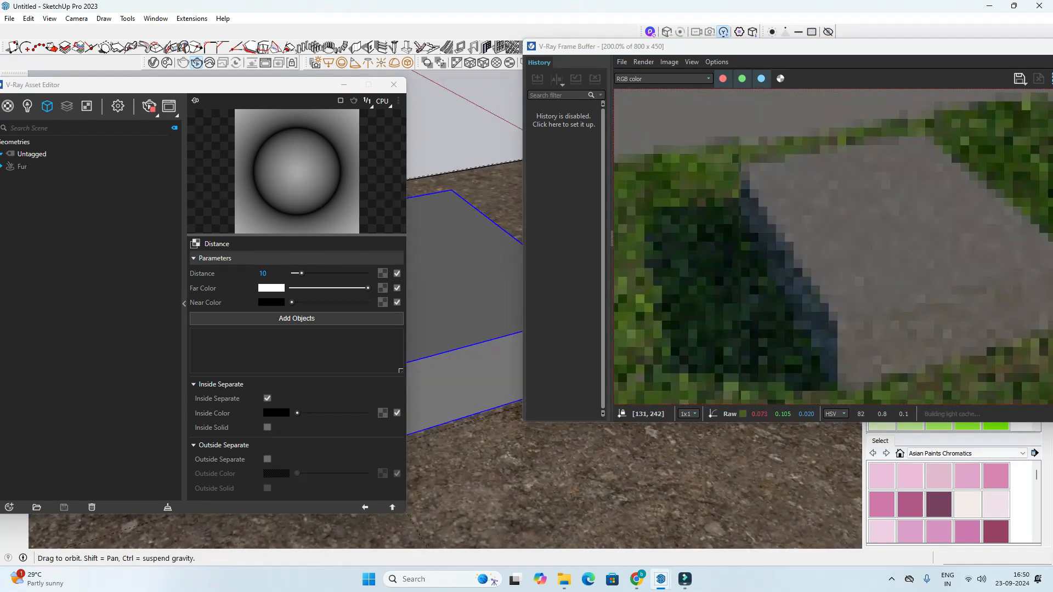
middle_click_drag(527, 472, 614, 475)
mouse_move(526, 472)
middle_mouse_down()
mouse_move(581, 473)
mouse_move(477, 473)
middle_mouse_up()
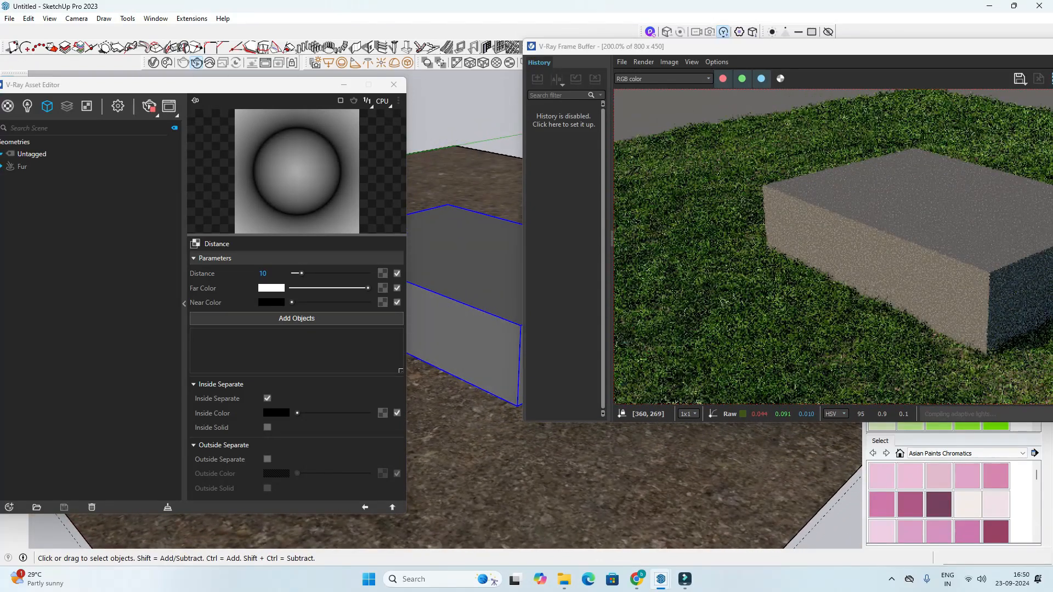
scroll(857, 276, "down", 1)
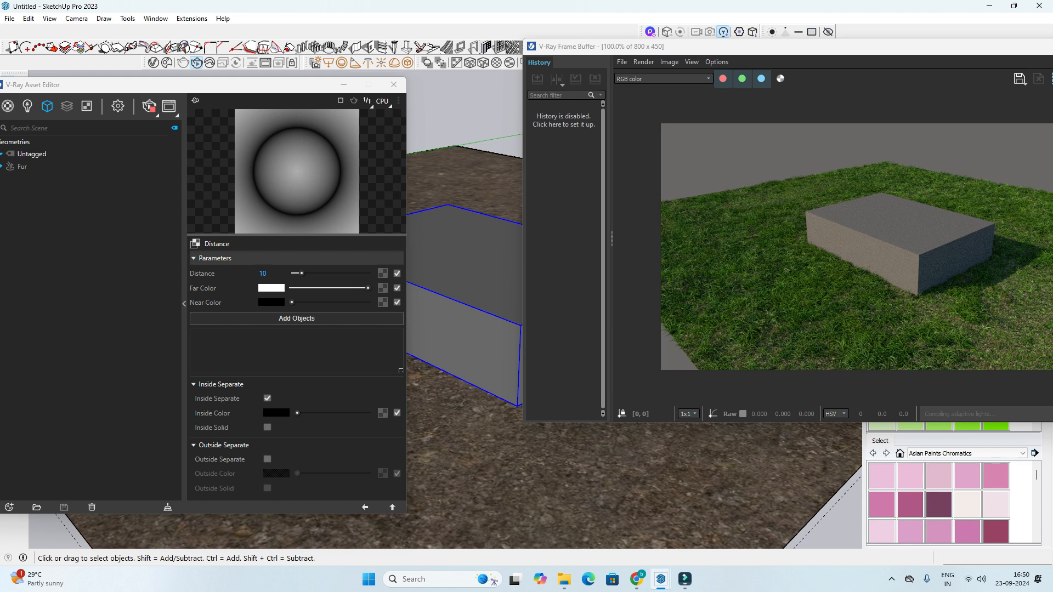
Step: Add the selected box group to the Distance texture's objects and examine the ground around the box at several magnifications
left_click(296, 317)
scroll(956, 280, "up", 1)
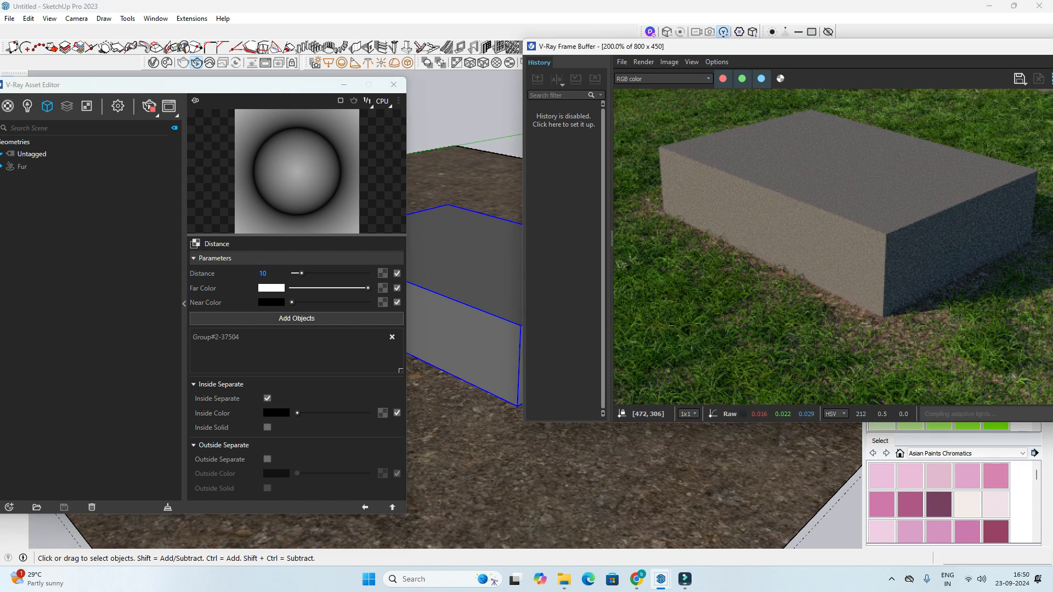
scroll(832, 246, "down", 1)
scroll(472, 329, "up", 2)
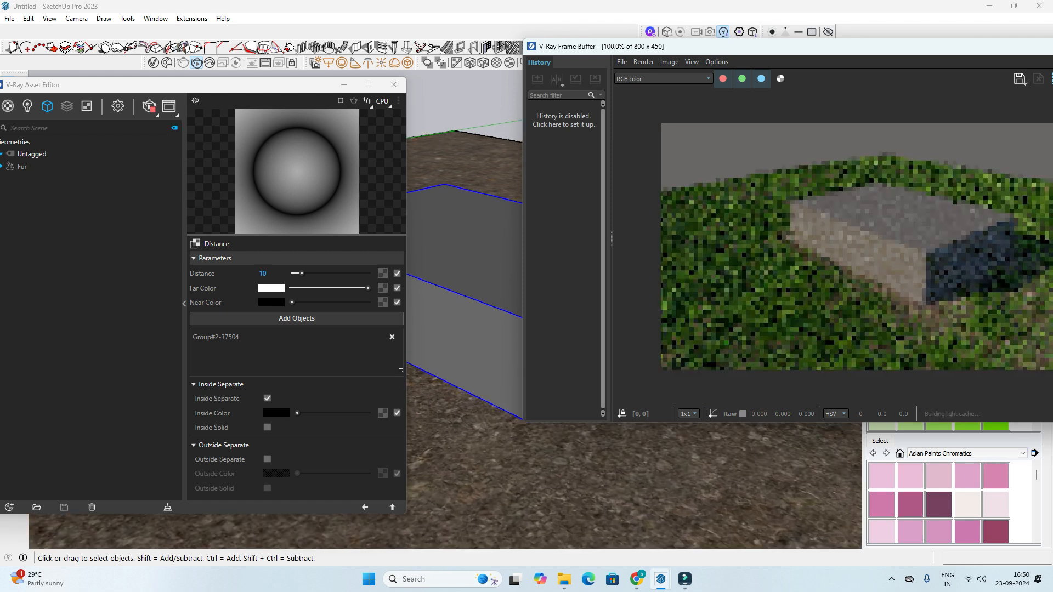
middle_click_drag(477, 329, 433, 341)
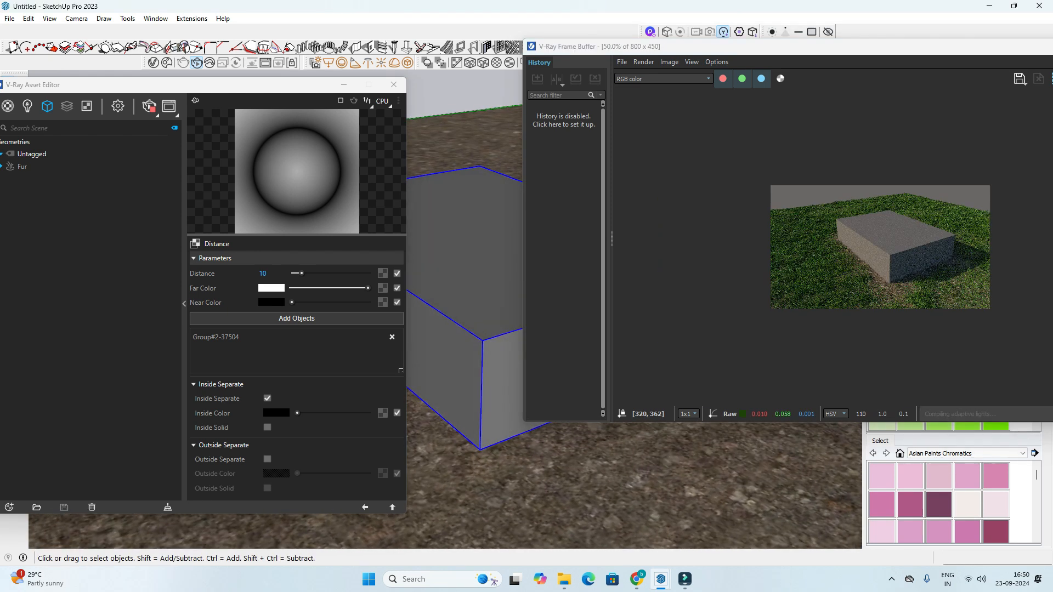
scroll(910, 269, "up", 1)
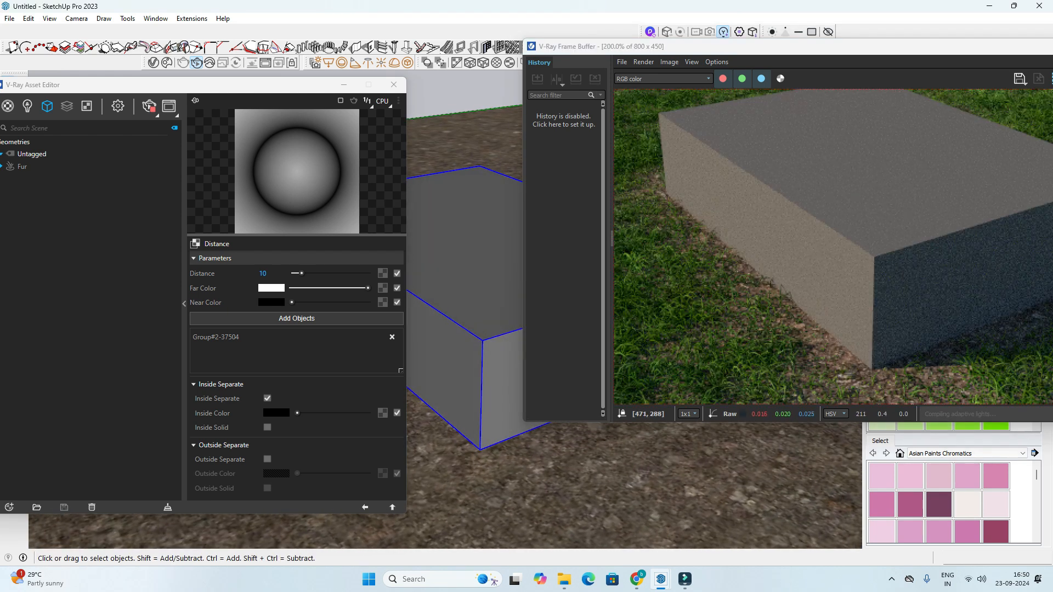
scroll(911, 269, "up", 4)
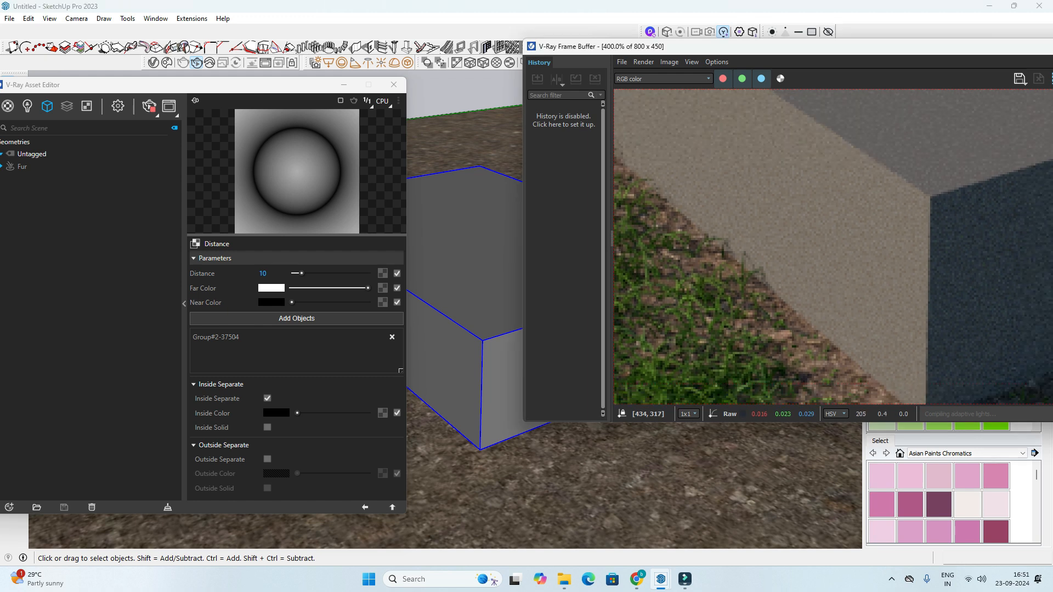
scroll(910, 269, "down", 3)
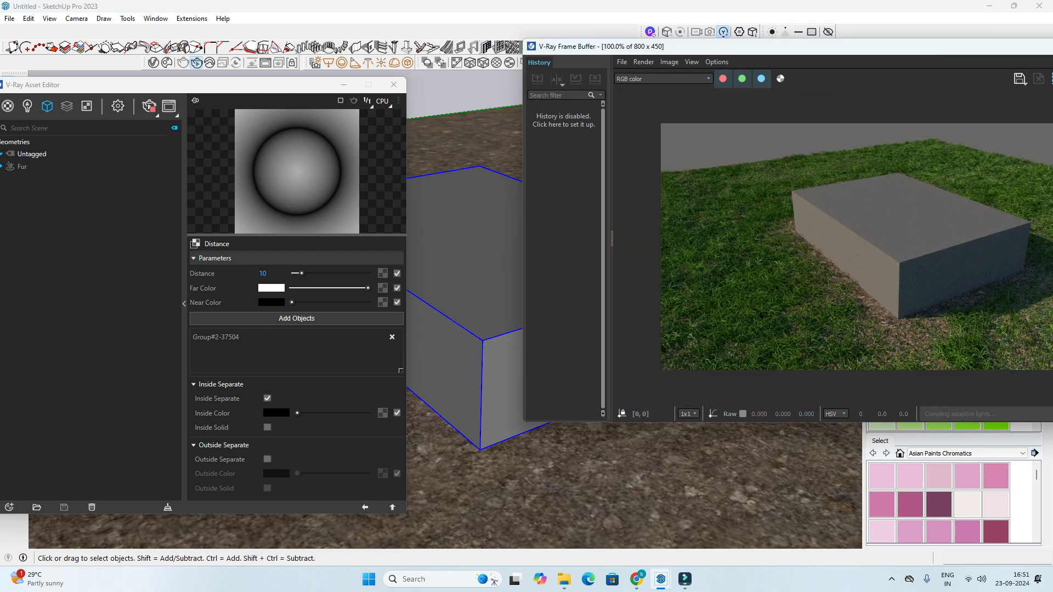
Step: Raise the Distance texture's Distance value to 63.6 and check the clearing around the box
left_click_drag(302, 273, 341, 273)
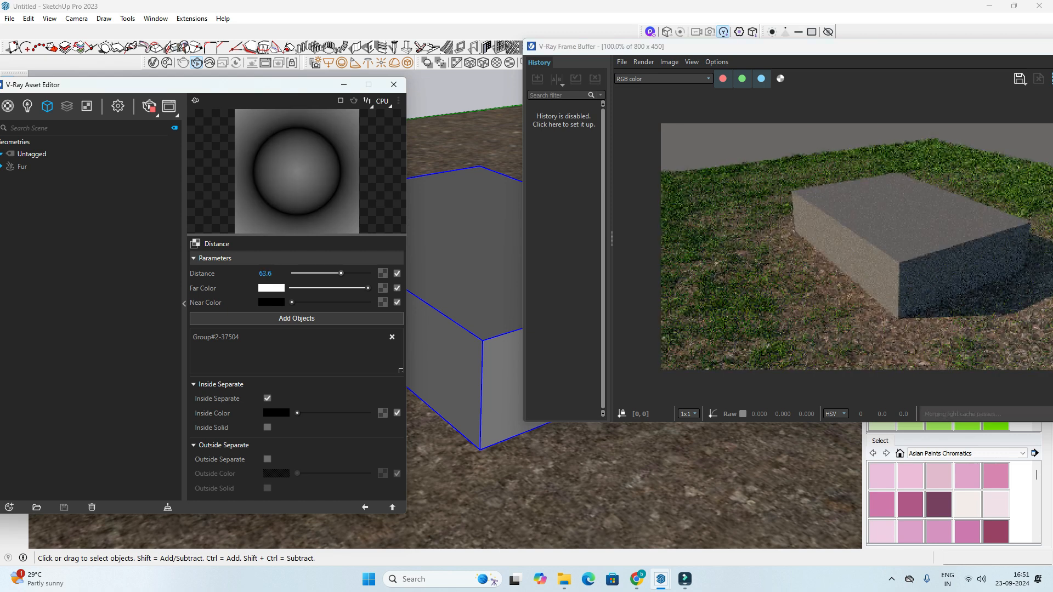
scroll(880, 246, "down", 1)
scroll(907, 236, "up", 1)
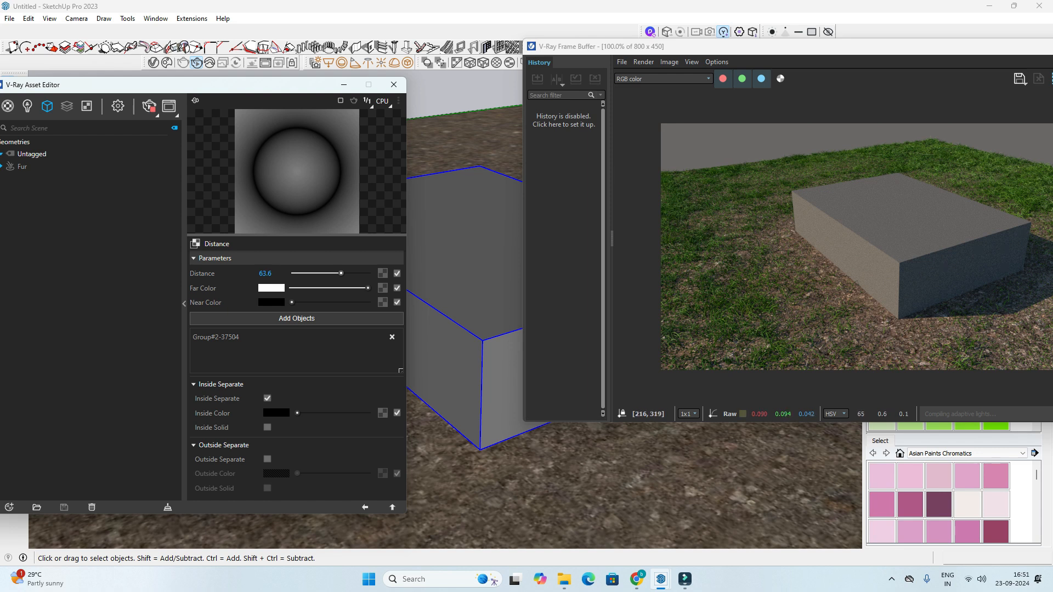
Step: Set the Distance texture's Distance value to 0 and compare the grass along the box walls up close and as a whole
left_click(265, 273)
type("0")
key("Return")
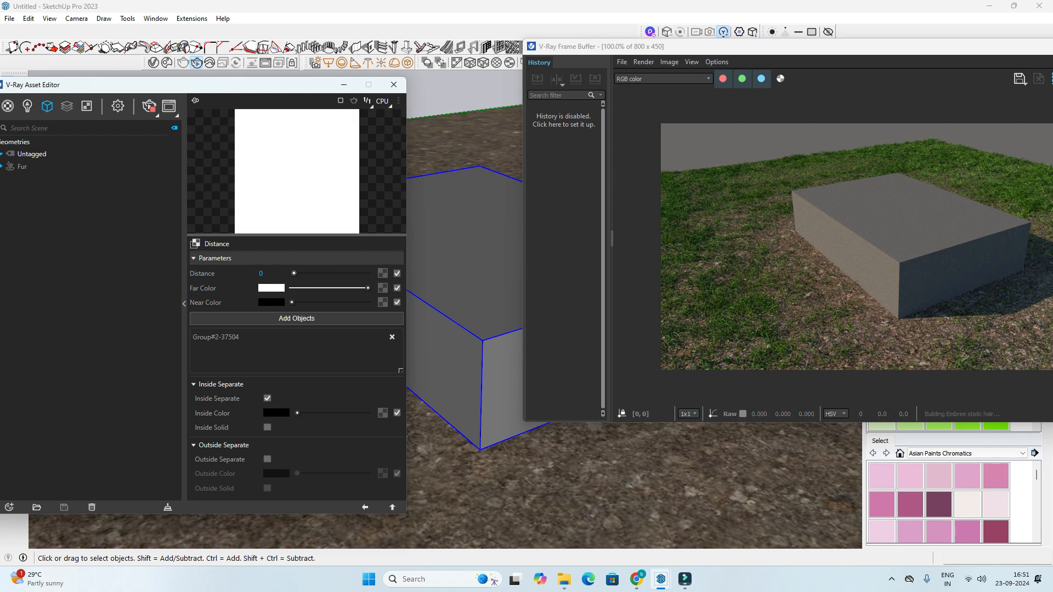
scroll(838, 256, "up", 1)
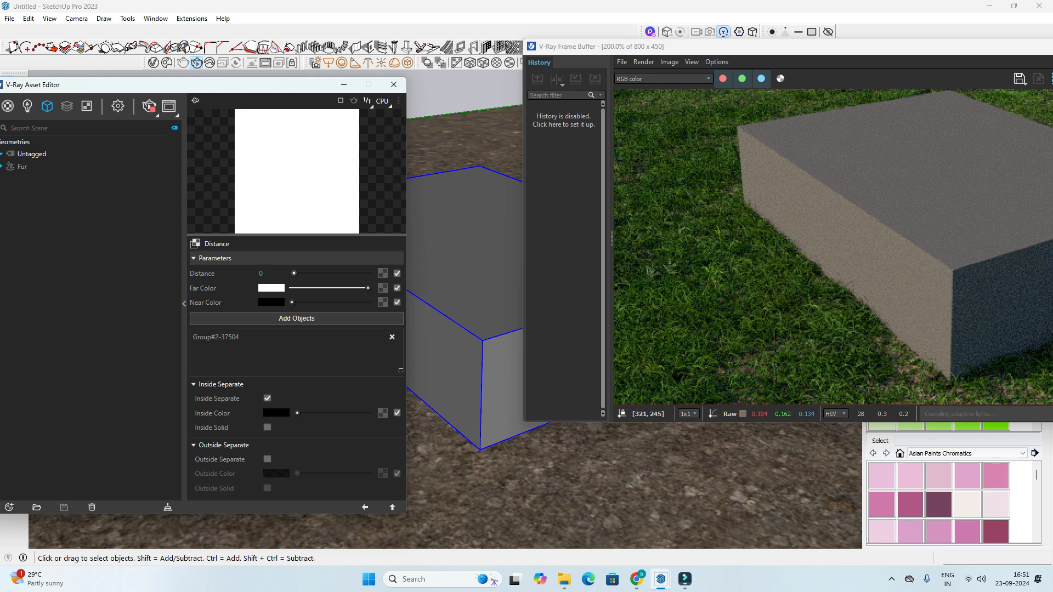
scroll(876, 253, "down", 1)
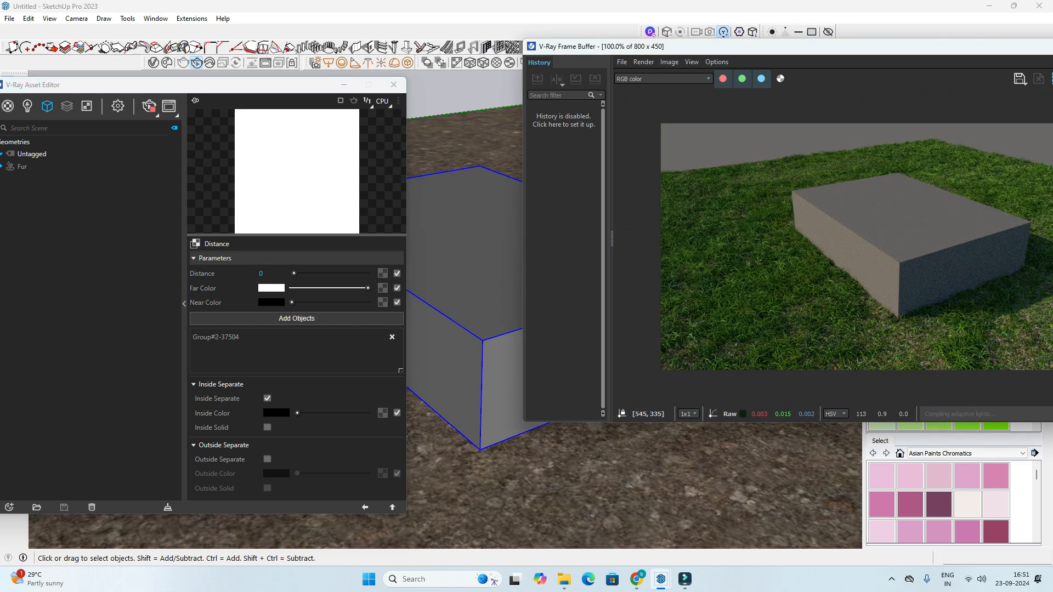
scroll(847, 289, "up", 1)
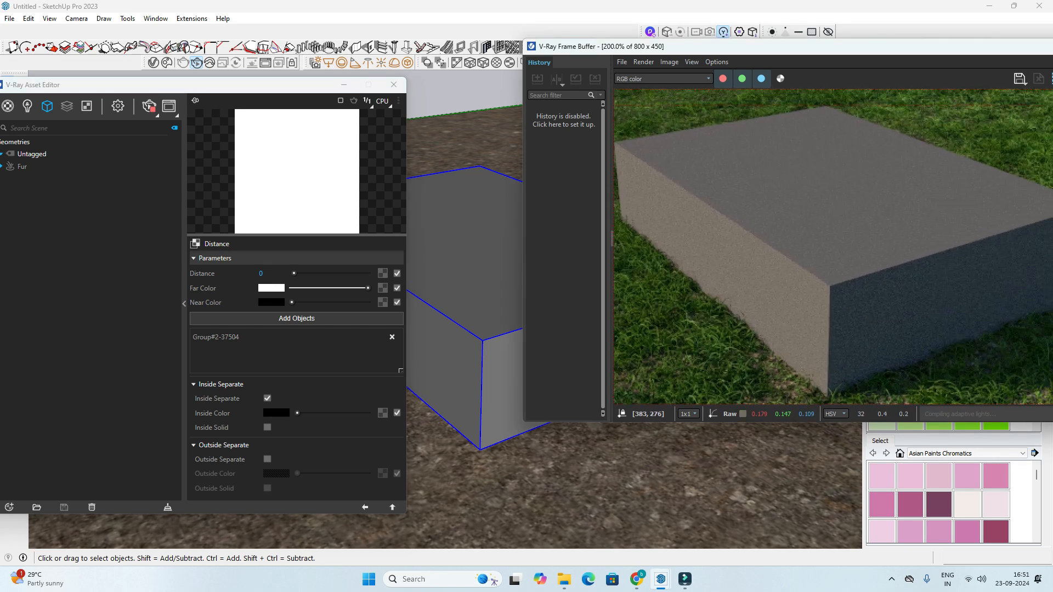
scroll(871, 273, "down", 1)
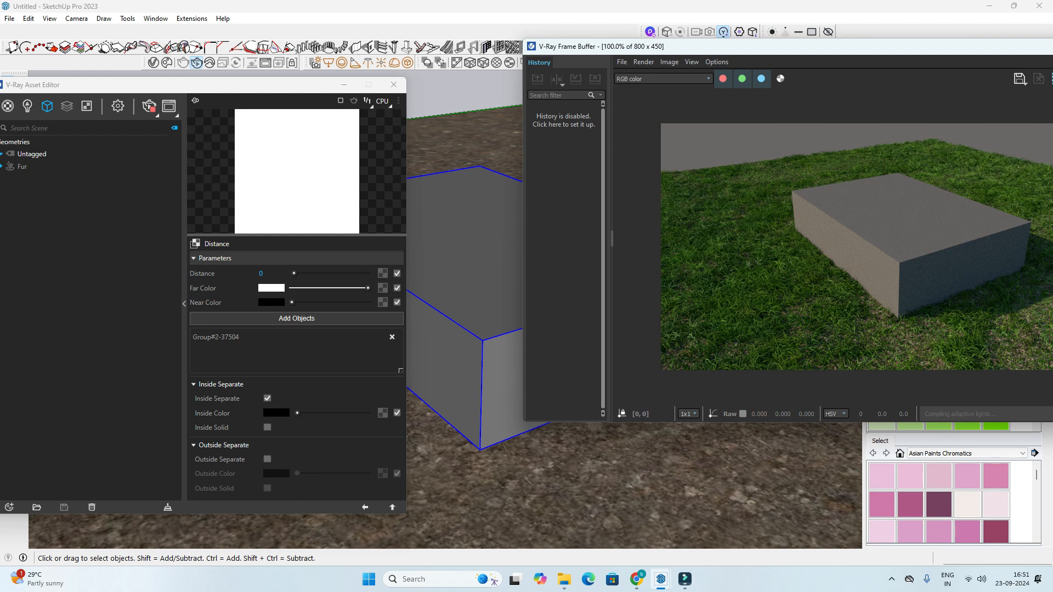
Step: Set the Distance value to 62.12 and swap the texture's colors, making Far Color black and Near Color white
mouse_move(295, 273)
left_mouse_down()
mouse_move(355, 273)
mouse_move(293, 273)
left_mouse_up()
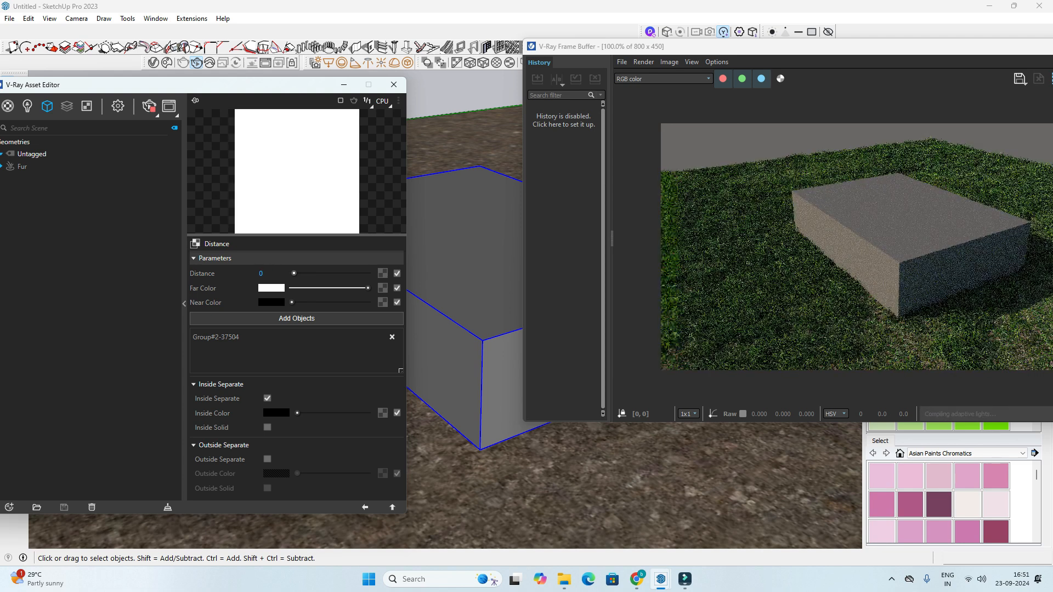
left_click_drag(294, 273, 340, 273)
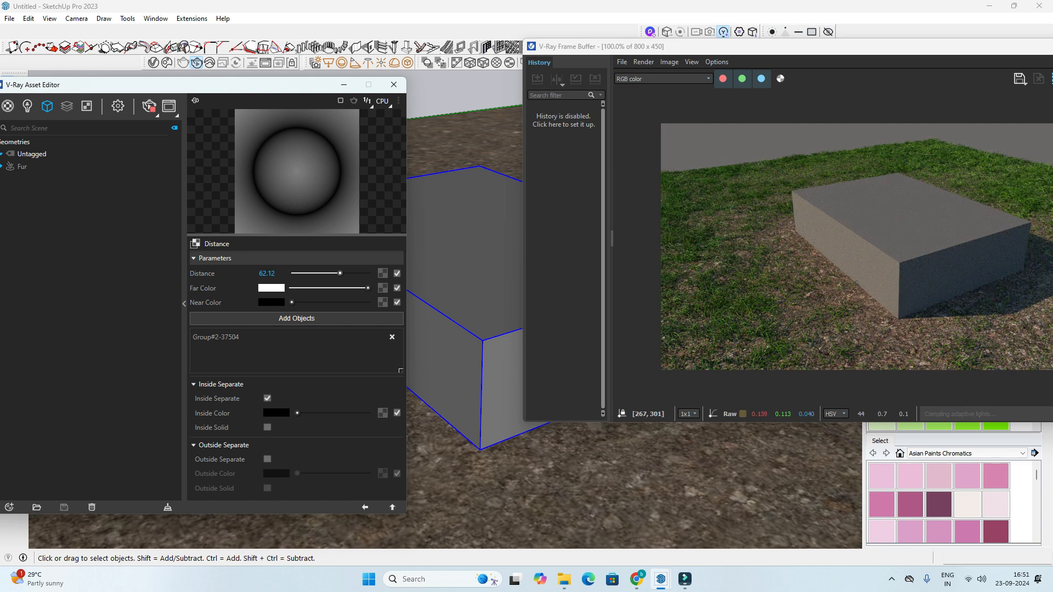
left_click(860, 317)
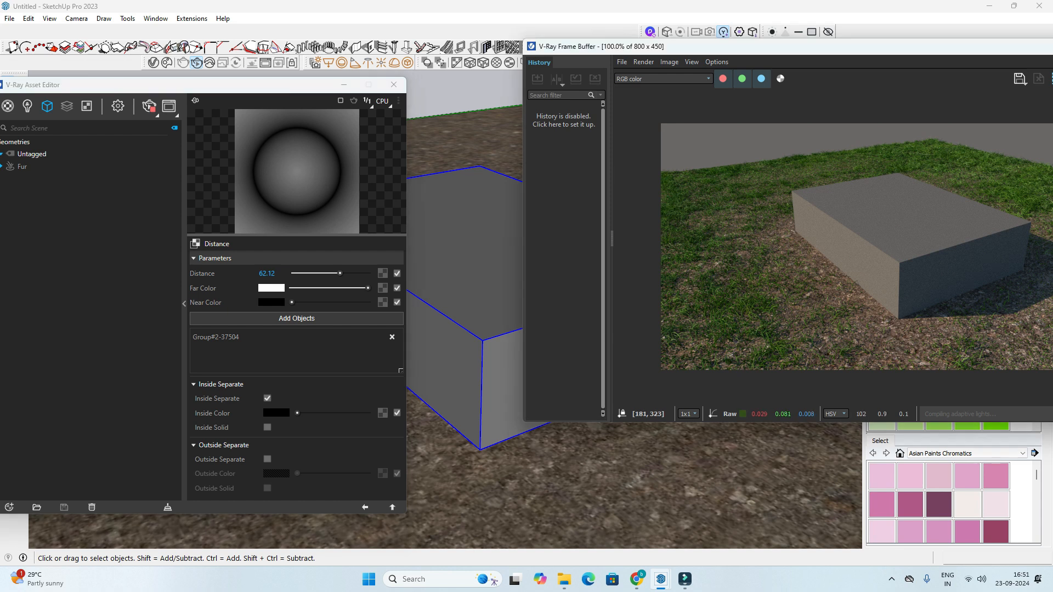
mouse_move(368, 287)
left_mouse_down()
mouse_move(291, 288)
mouse_move(368, 302)
left_mouse_up()
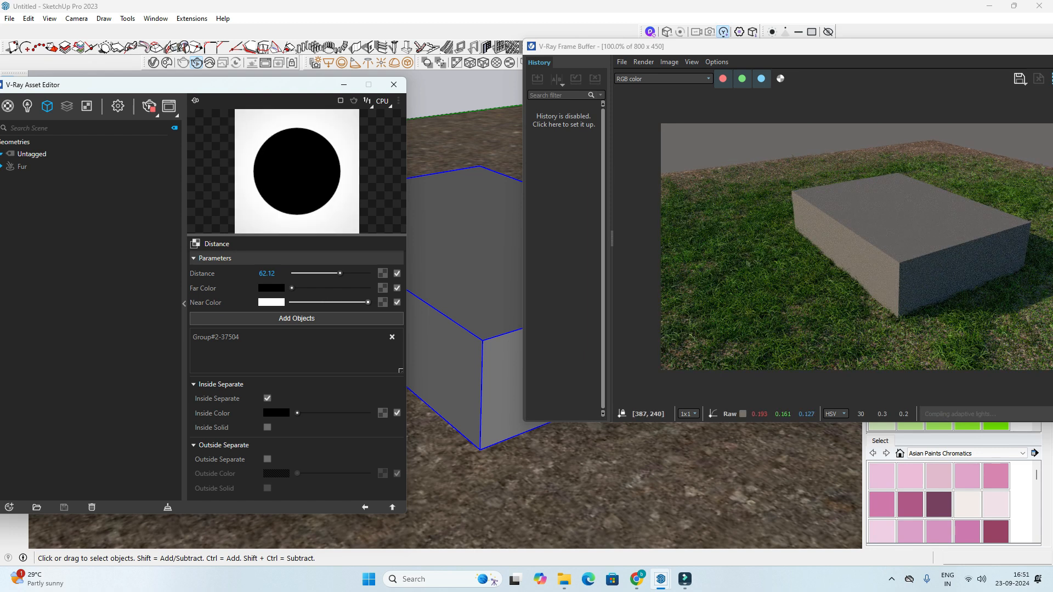
Step: Set the Distance texture's Distance value to 6.67 and swap its colors, making Far Color white and Near Color black
scroll(809, 224, "down", 1)
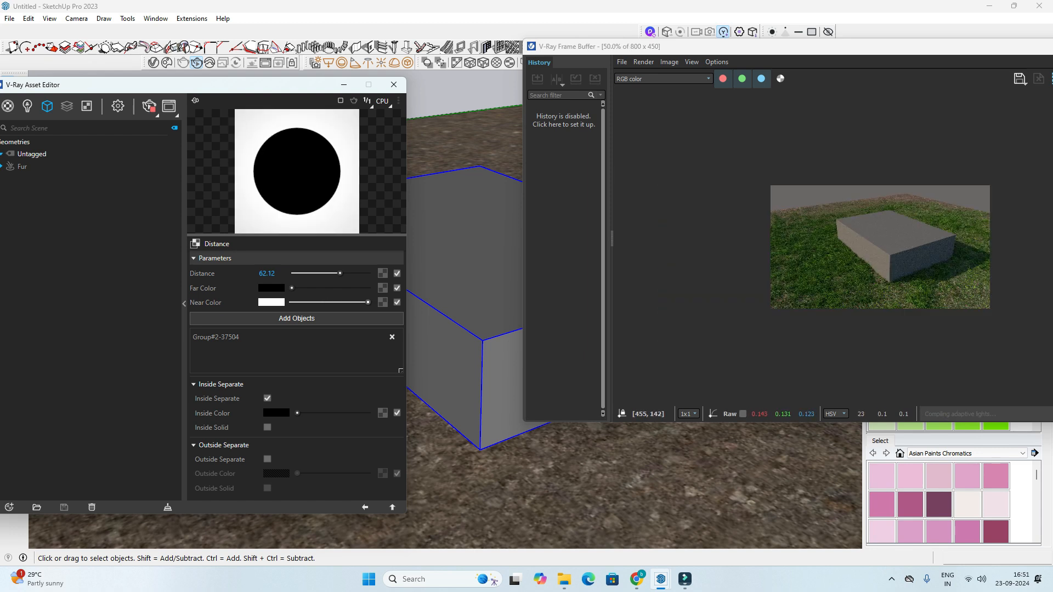
scroll(826, 285, "up", 1)
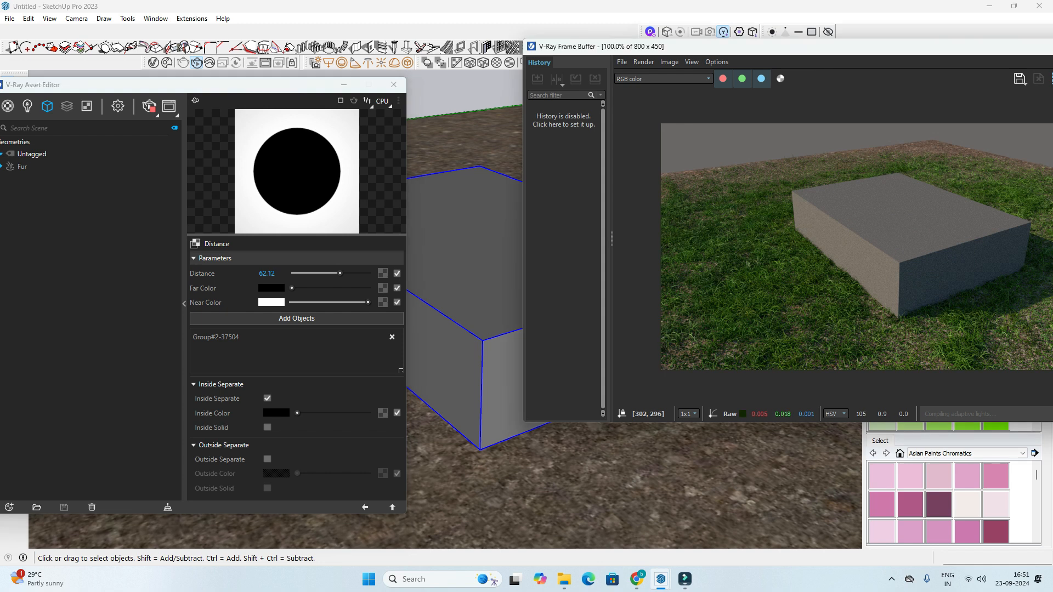
left_click_drag(339, 273, 299, 273)
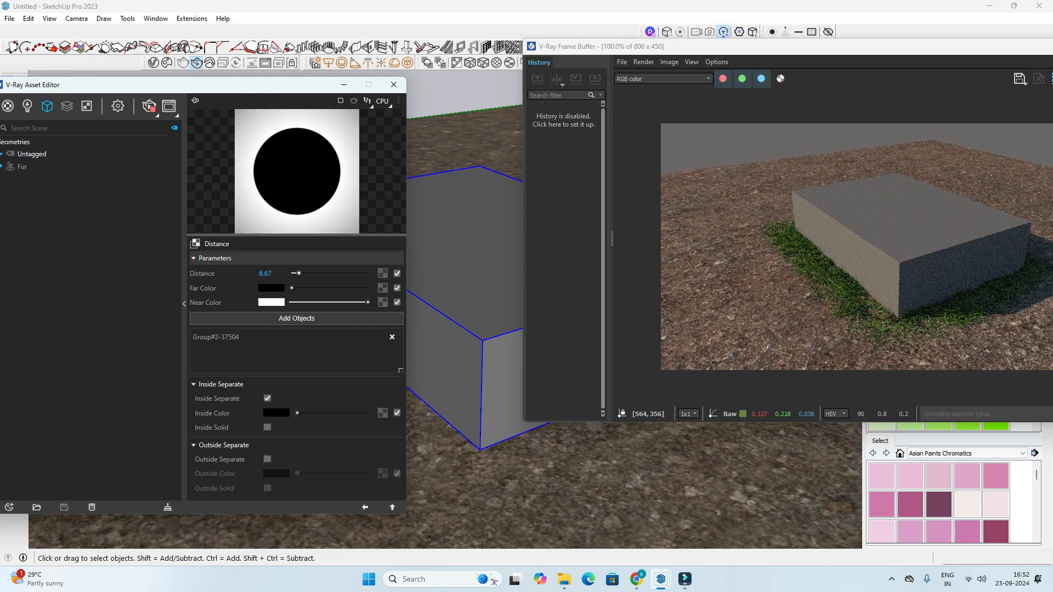
scroll(878, 298, "up", 2)
scroll(877, 298, "down", 2)
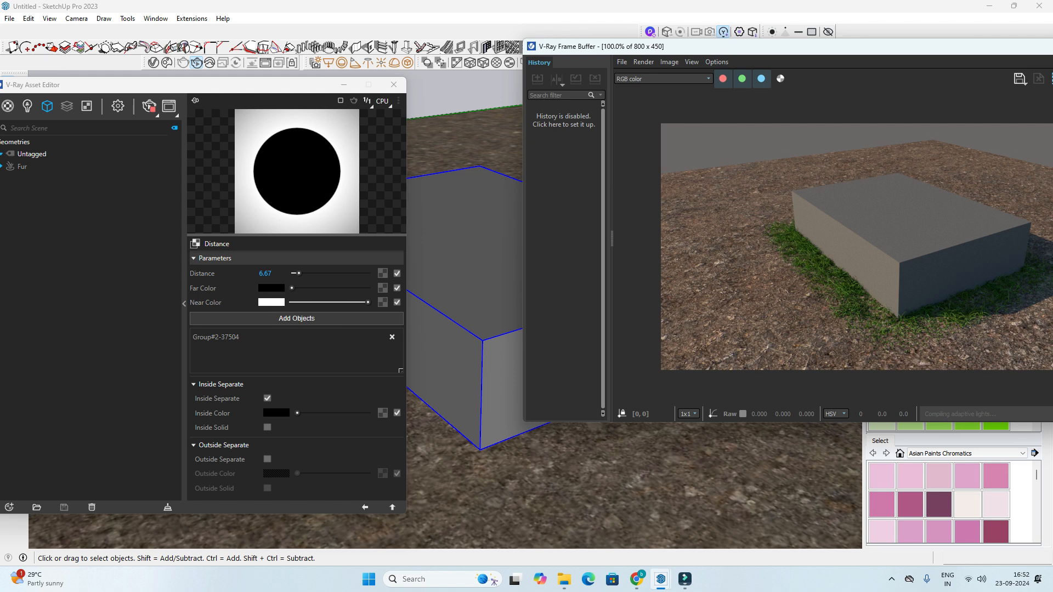
left_click_drag(292, 288, 369, 288)
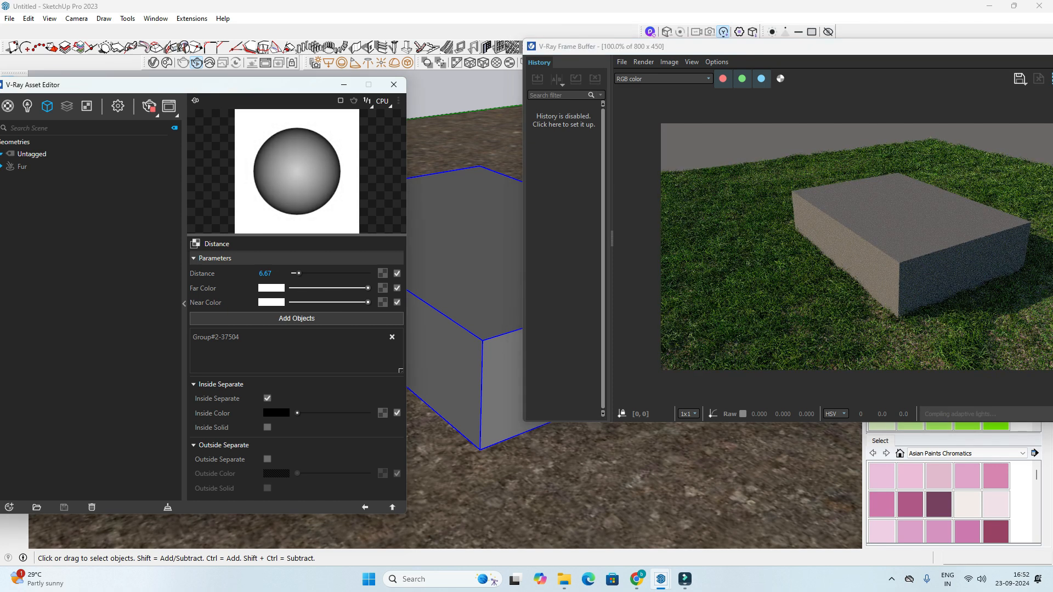
left_click_drag(295, 303, 291, 302)
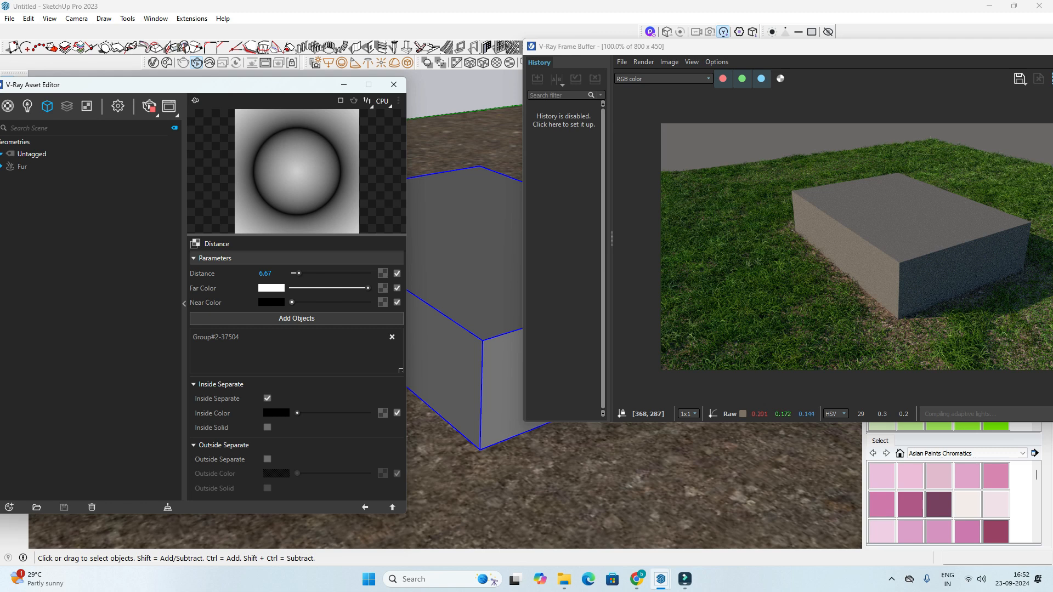
Step: Try the texture without Inside Separate, re-enable it, and test a white Inside Color before returning it to black
left_click(267, 399)
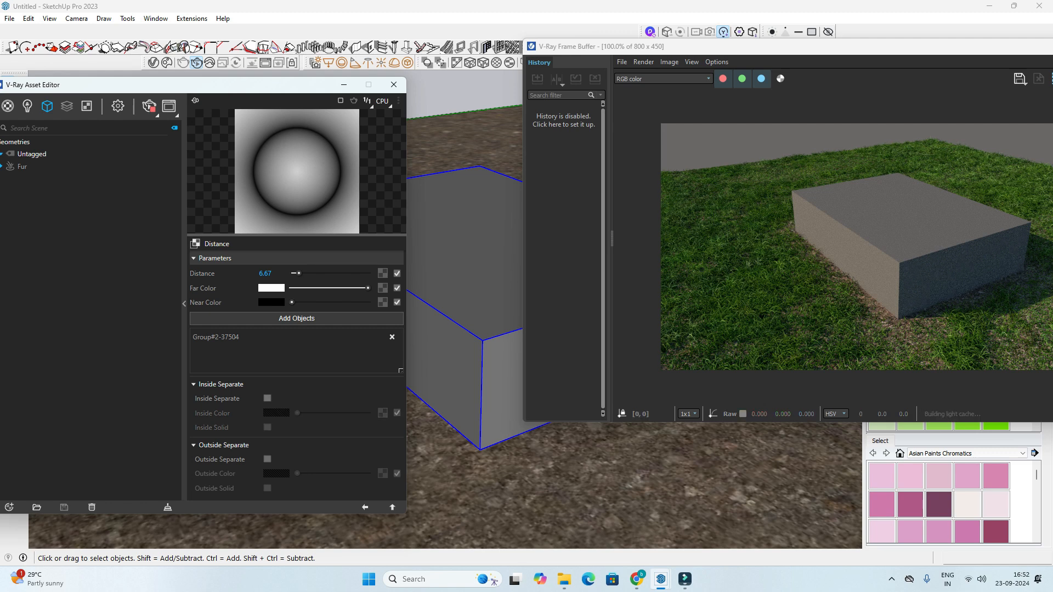
left_click(267, 398)
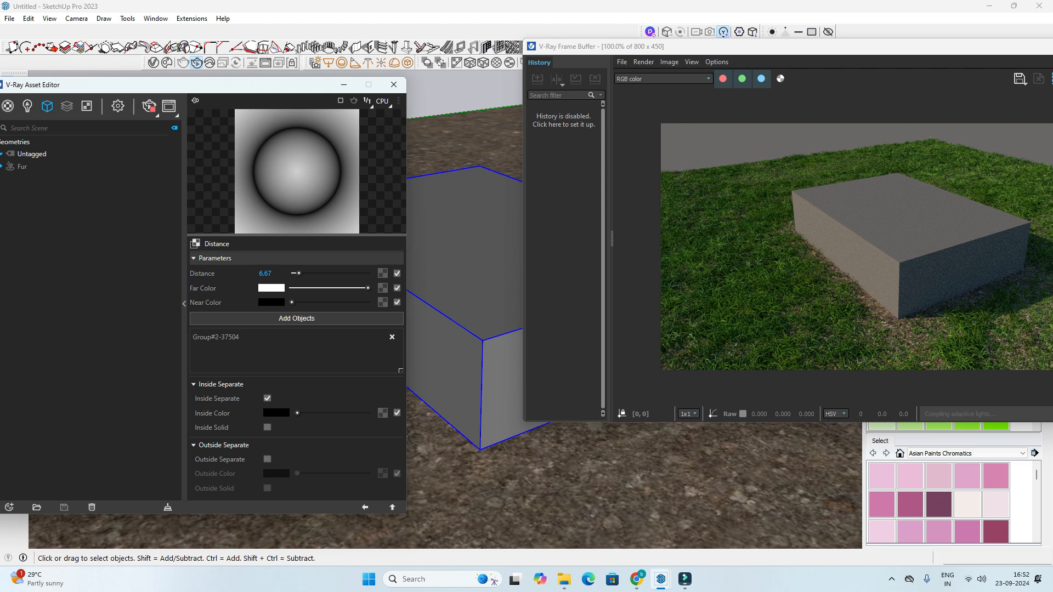
left_click(276, 413)
left_click(351, 204)
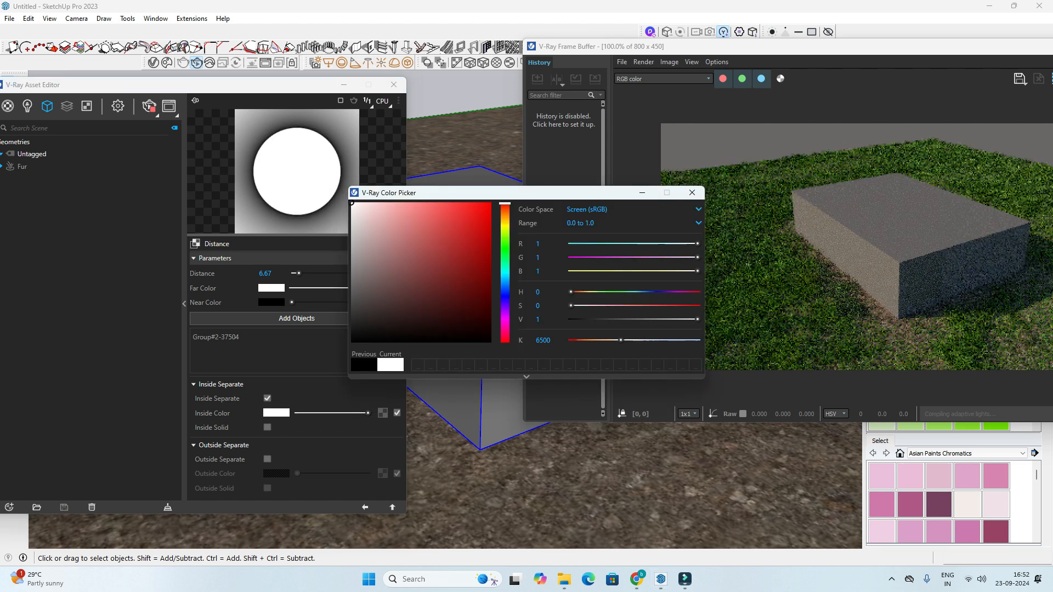
mouse_move(351, 202)
left_mouse_down()
mouse_move(412, 293)
mouse_move(350, 342)
left_mouse_up()
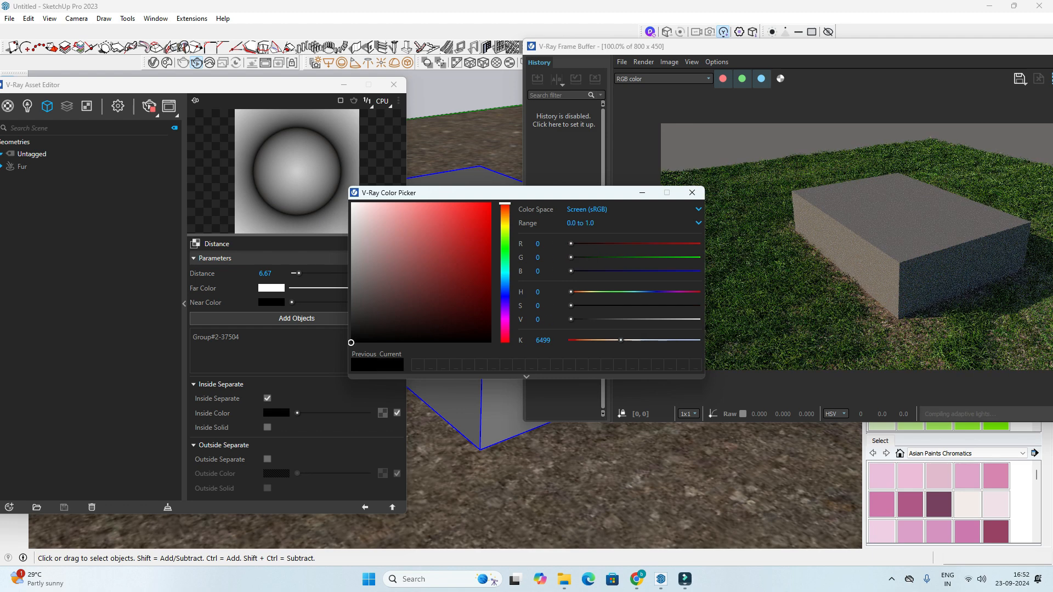
left_click(692, 192)
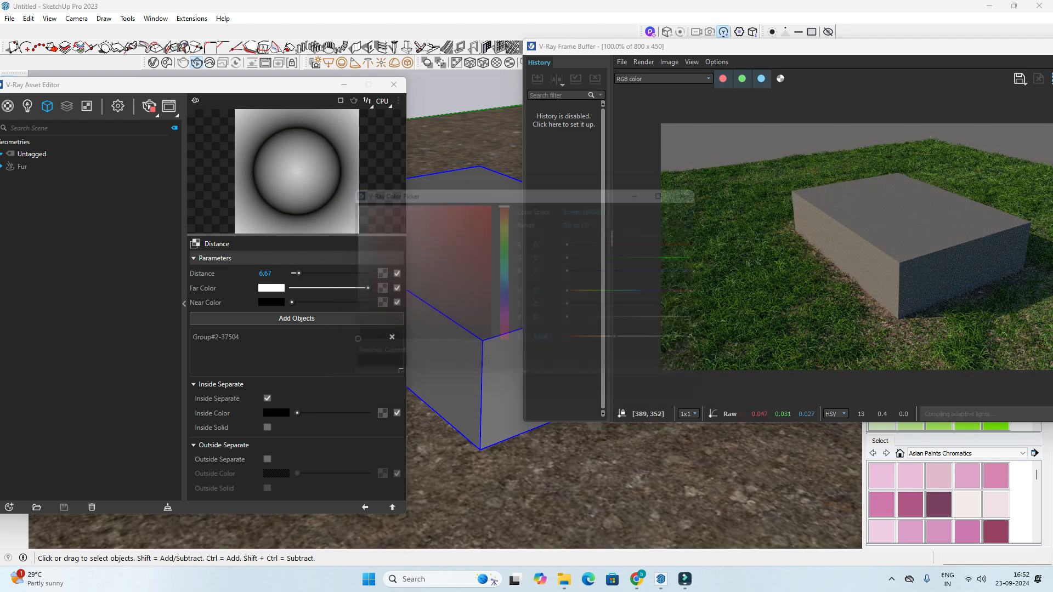
Step: Examine the grass and the thinned strip around the box from several angles and distances in the live render
mouse_move(466, 493)
middle_mouse_down()
mouse_move(466, 433)
mouse_move(468, 482)
middle_mouse_up()
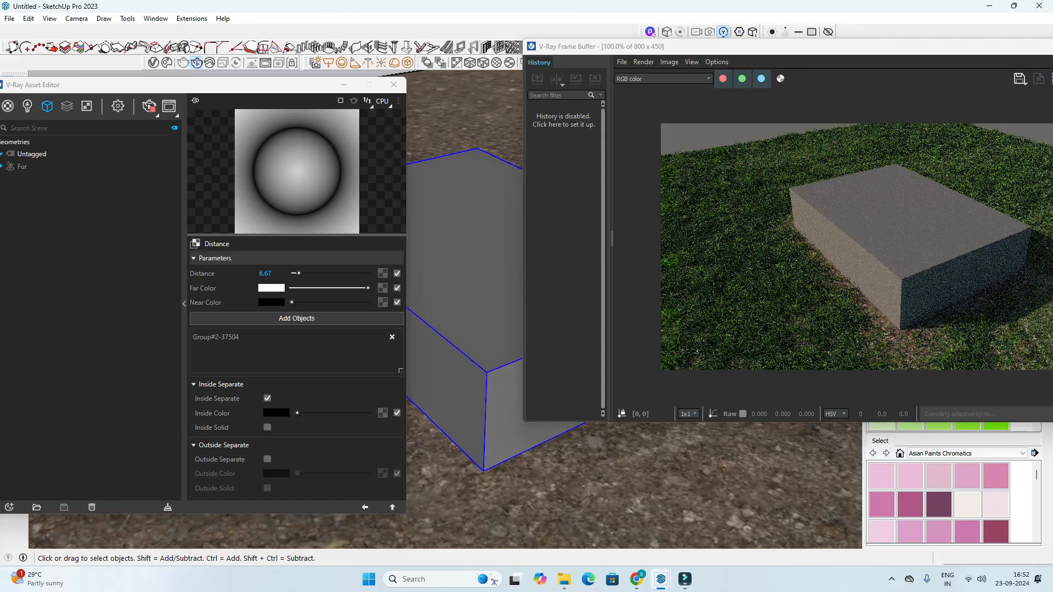
scroll(919, 327, "up", 3)
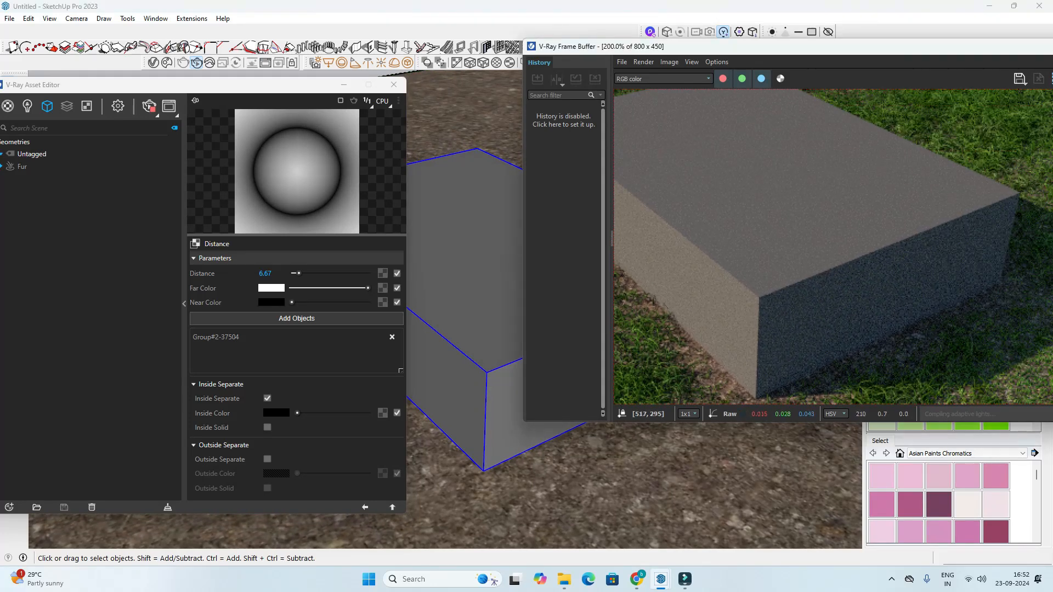
scroll(466, 357, "up", 8)
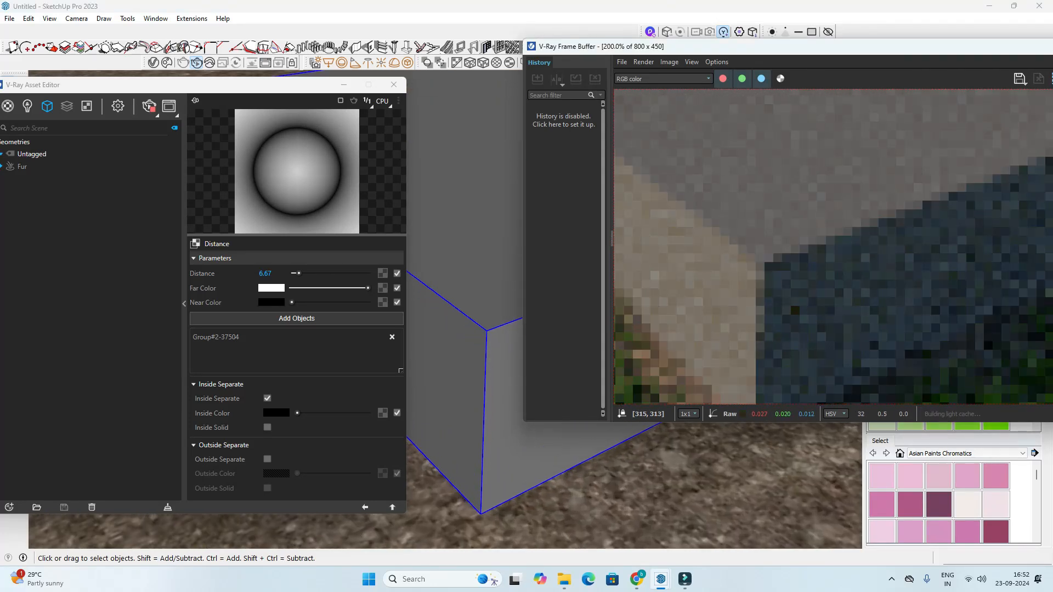
scroll(466, 356, "up", 5)
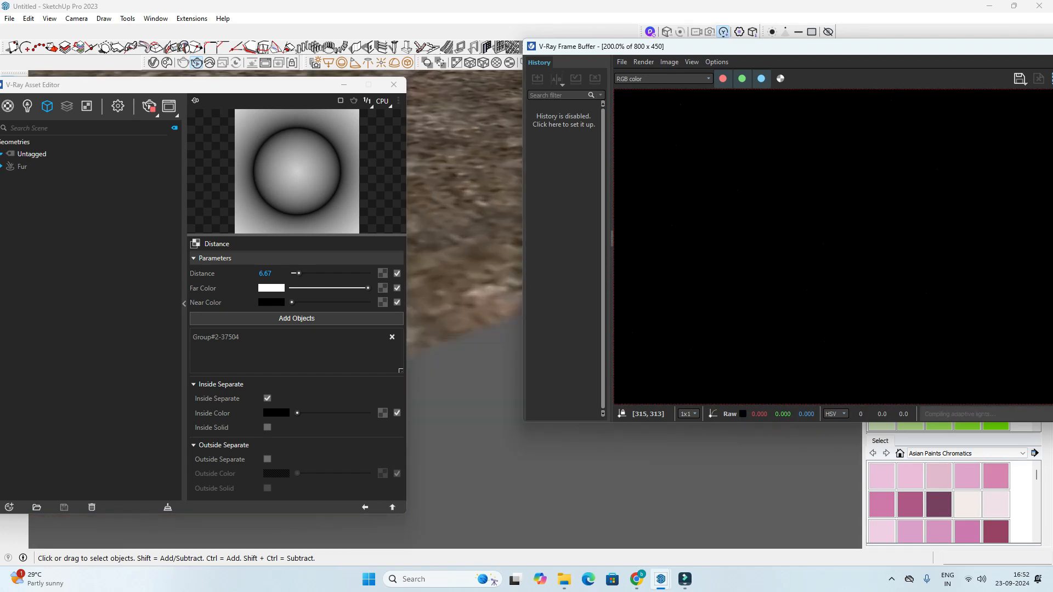
scroll(466, 356, "up", 3)
middle_click_drag(466, 356, 438, 342)
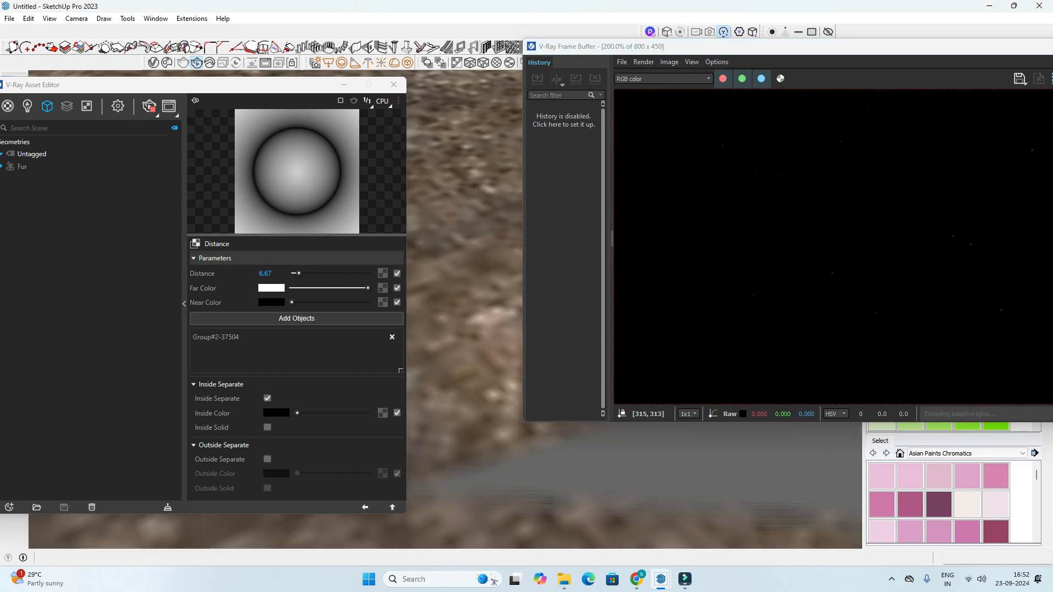
scroll(466, 356, "down", 5)
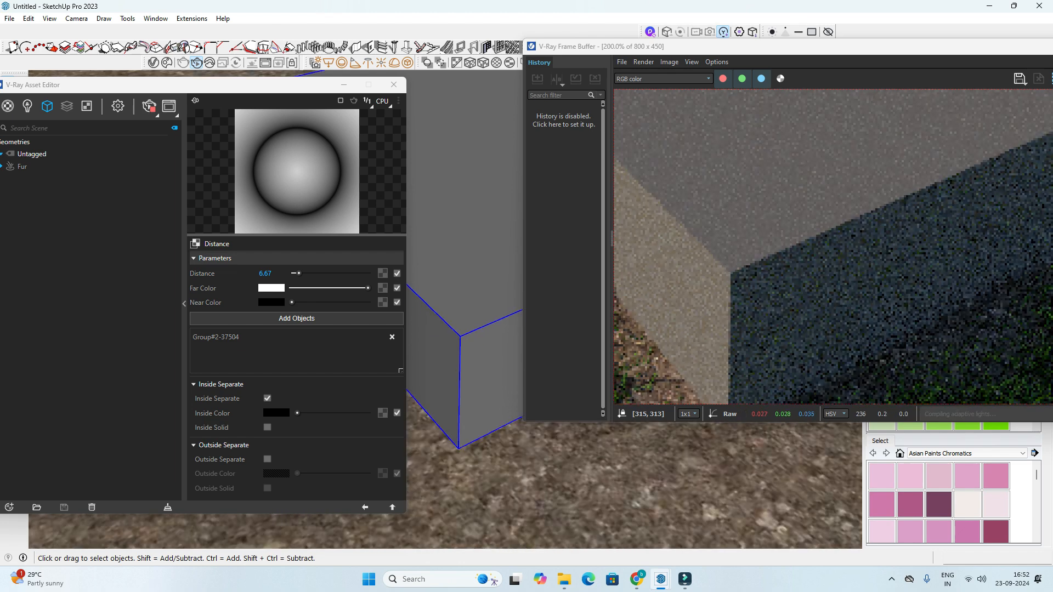
scroll(466, 357, "down", 5)
middle_click_drag(466, 356, 455, 351)
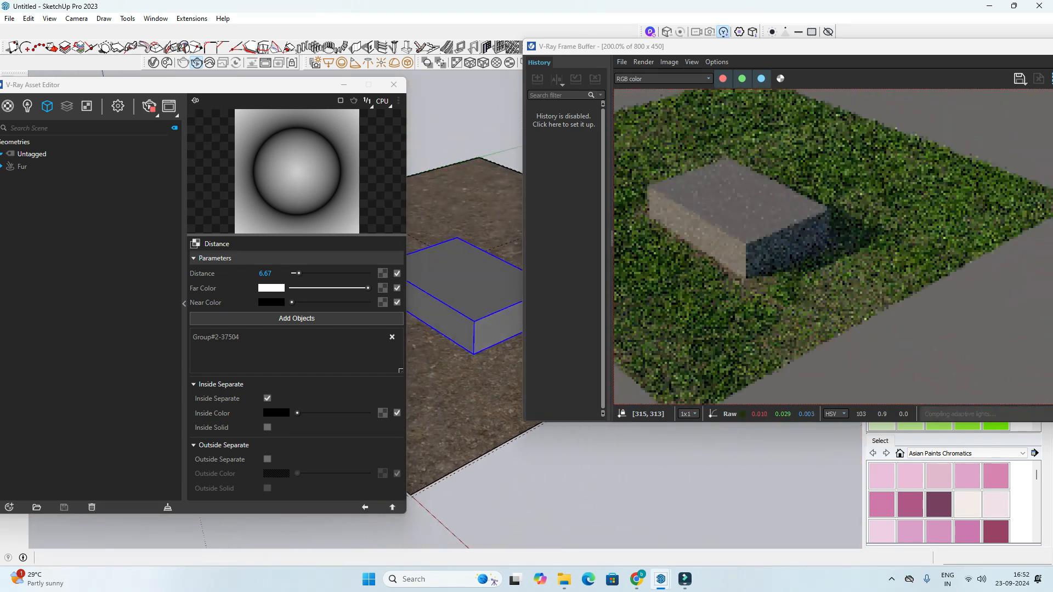
scroll(466, 357, "up", 2)
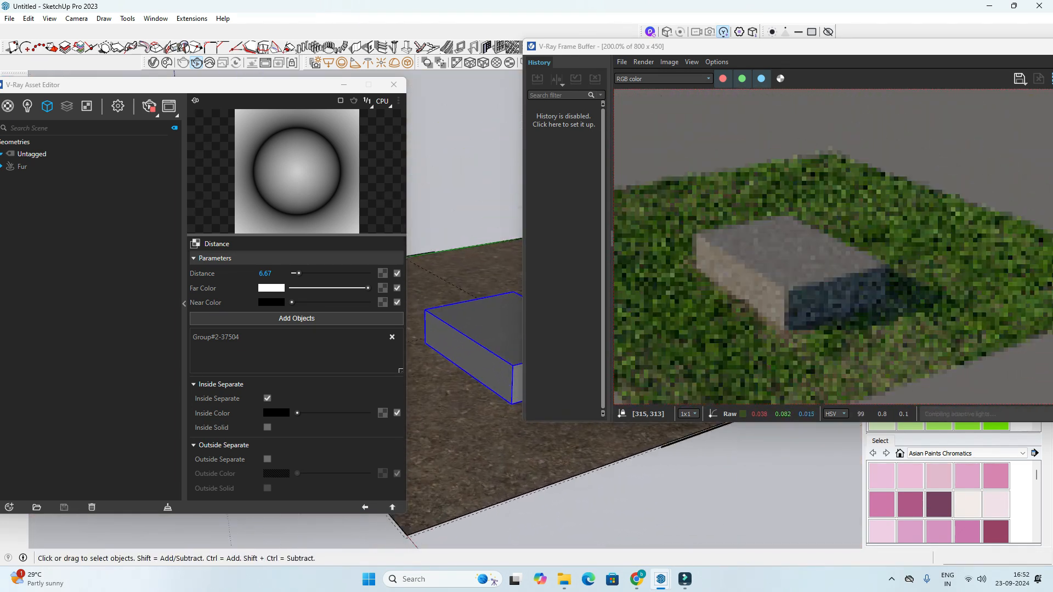
scroll(466, 356, "up", 2)
middle_click_drag(466, 356, 457, 361)
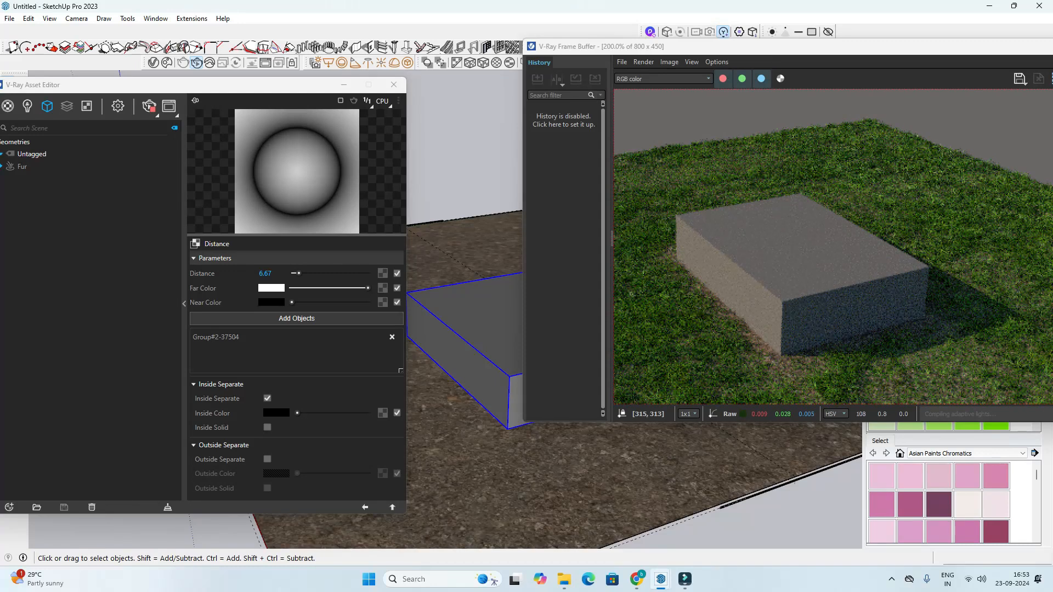
scroll(914, 270, "down", 1)
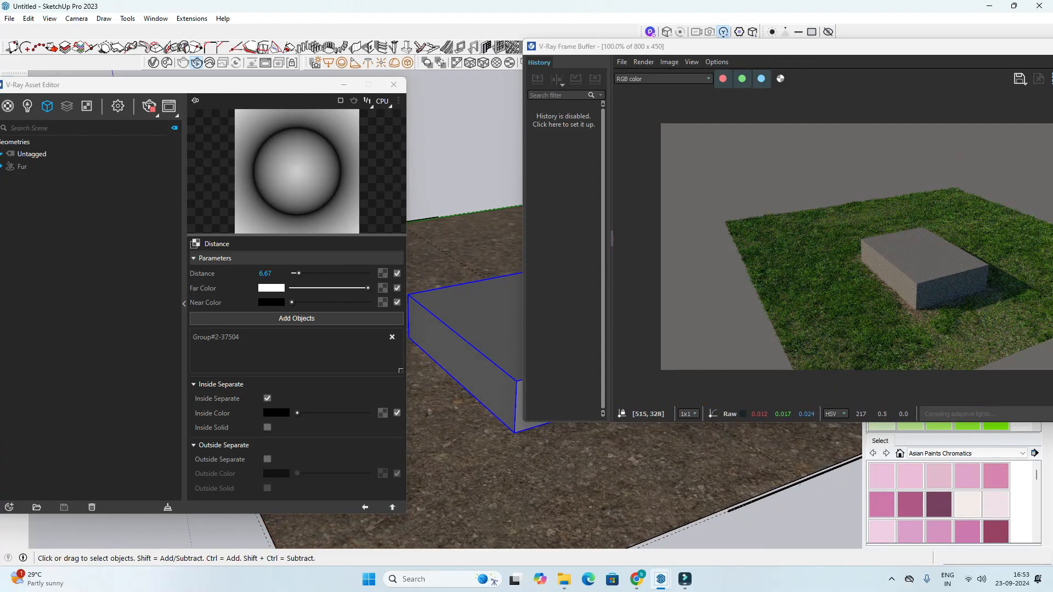
scroll(943, 303, "up", 1)
scroll(781, 267, "down", 1)
middle_click_drag(729, 510, 839, 496)
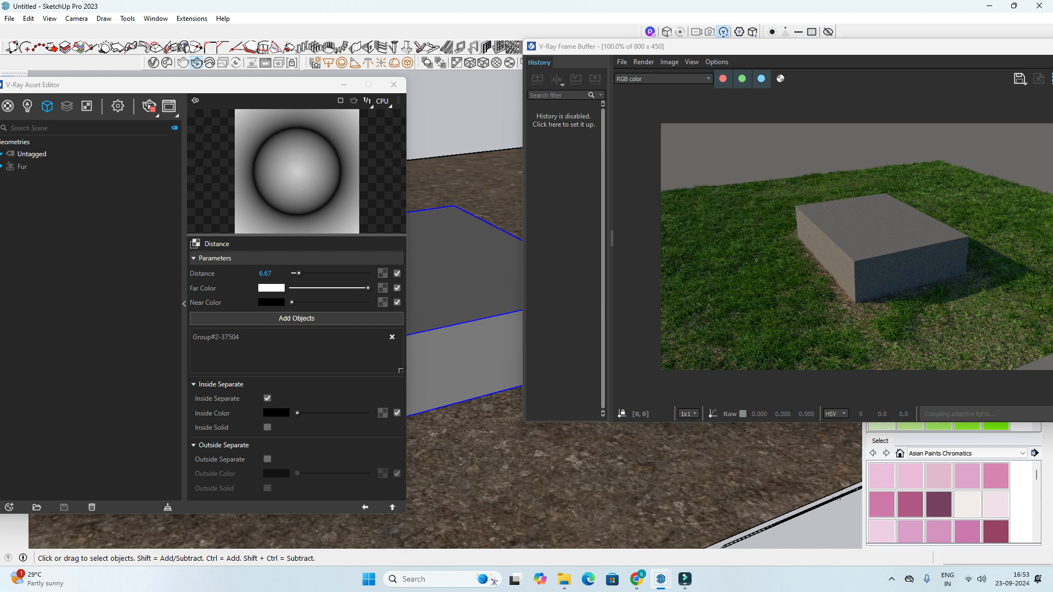
Step: Stop the interactive render and close both the V-Ray Asset Editor and the frame buffer
left_click(148, 106)
left_click(394, 84)
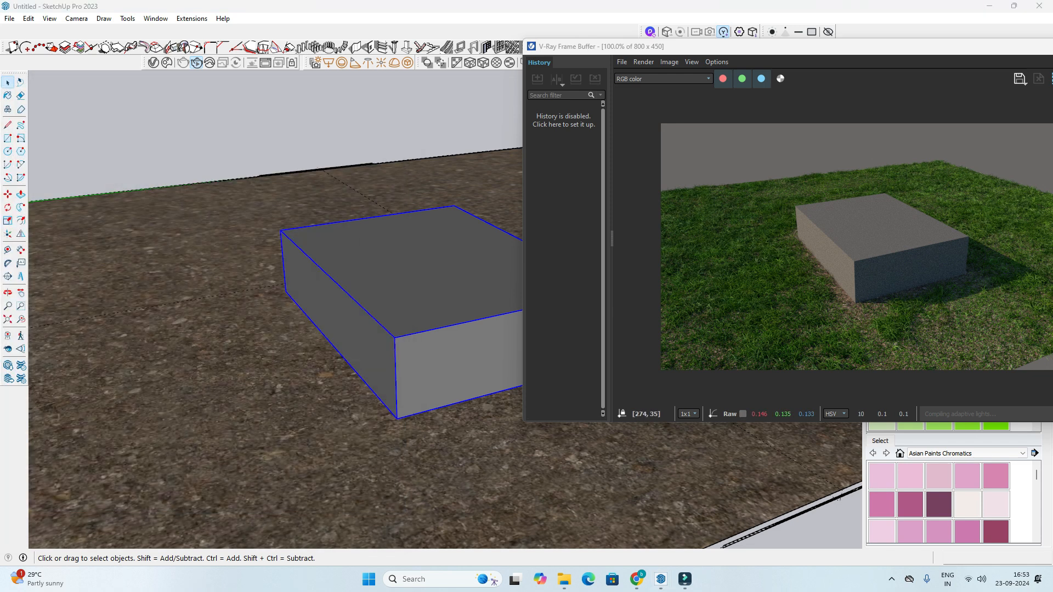
left_click_drag(713, 47, 809, 59)
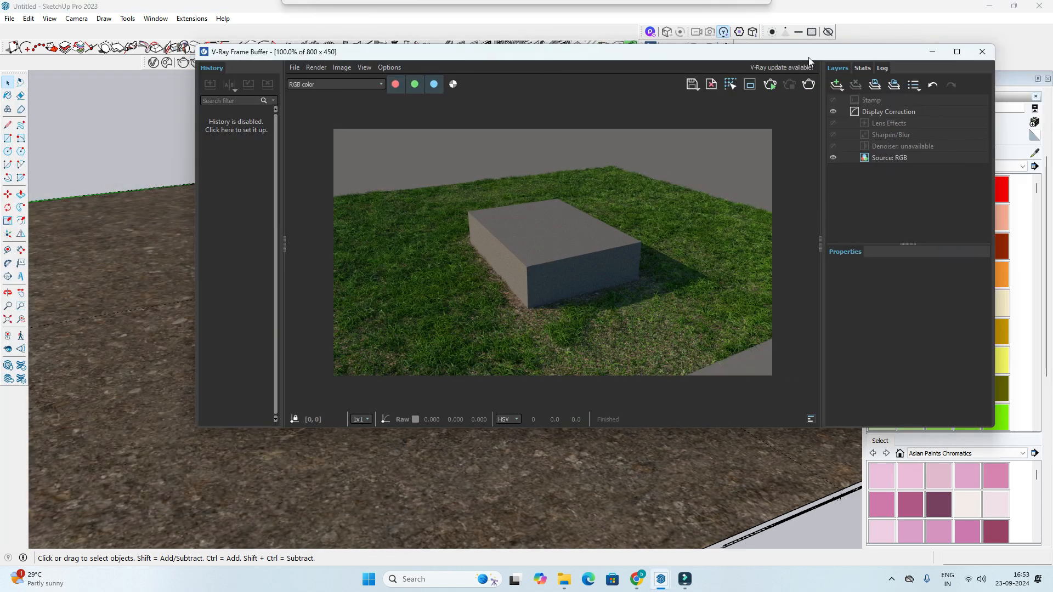
left_click(981, 52)
Step: Delete all geometry from the model, including the ground surface and the box
scroll(489, 207, "down", 5)
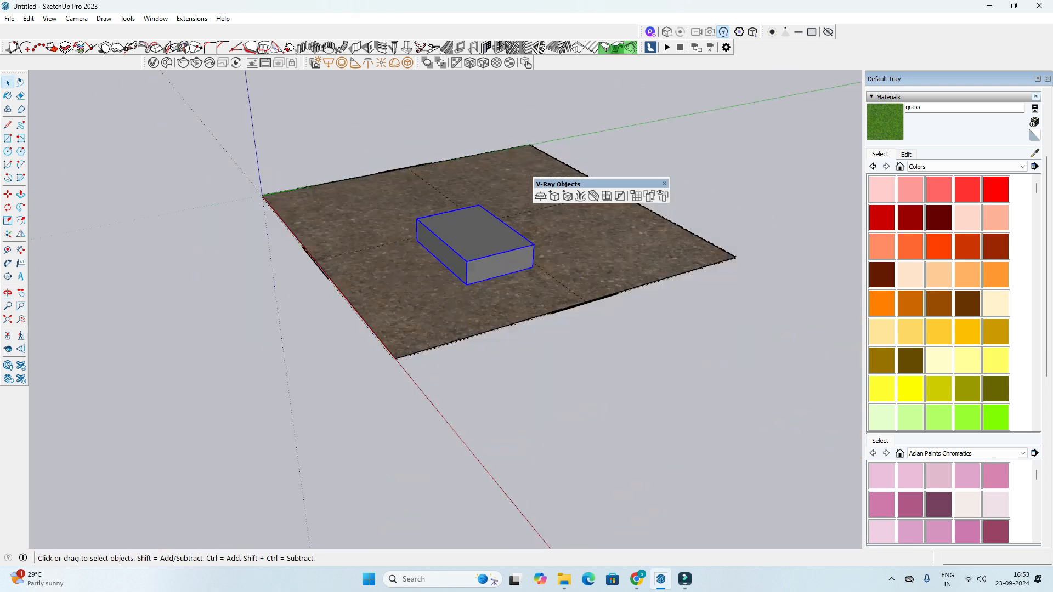
key("ctrl+a")
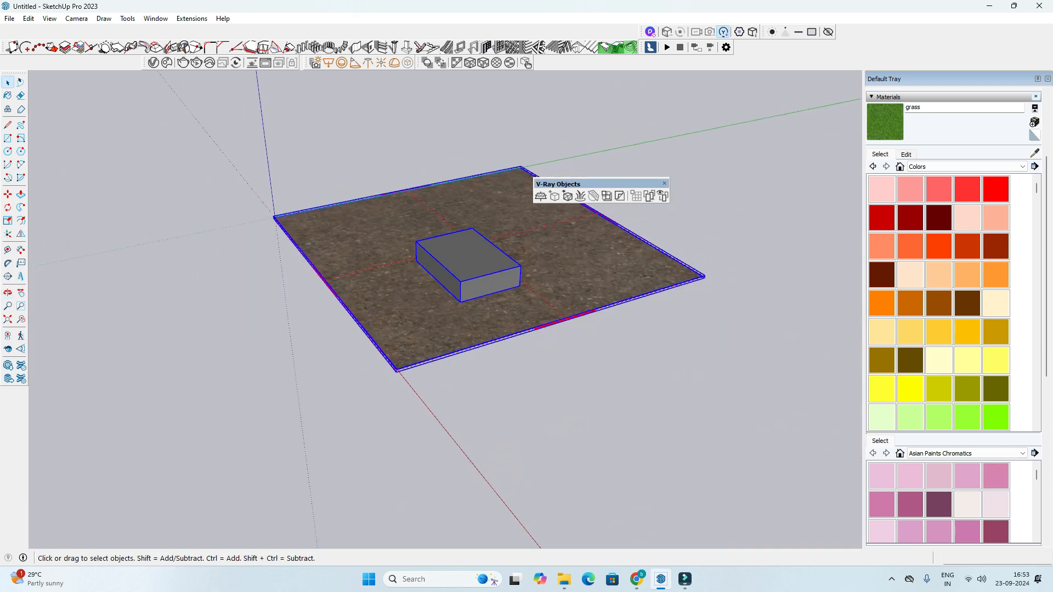
key("Delete")
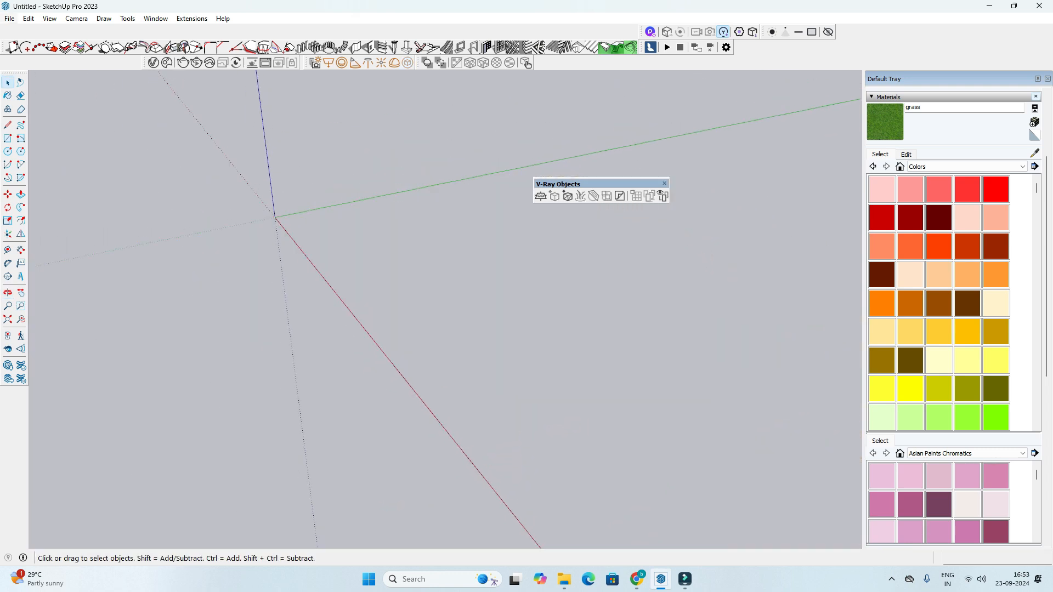
left_click(9, 18)
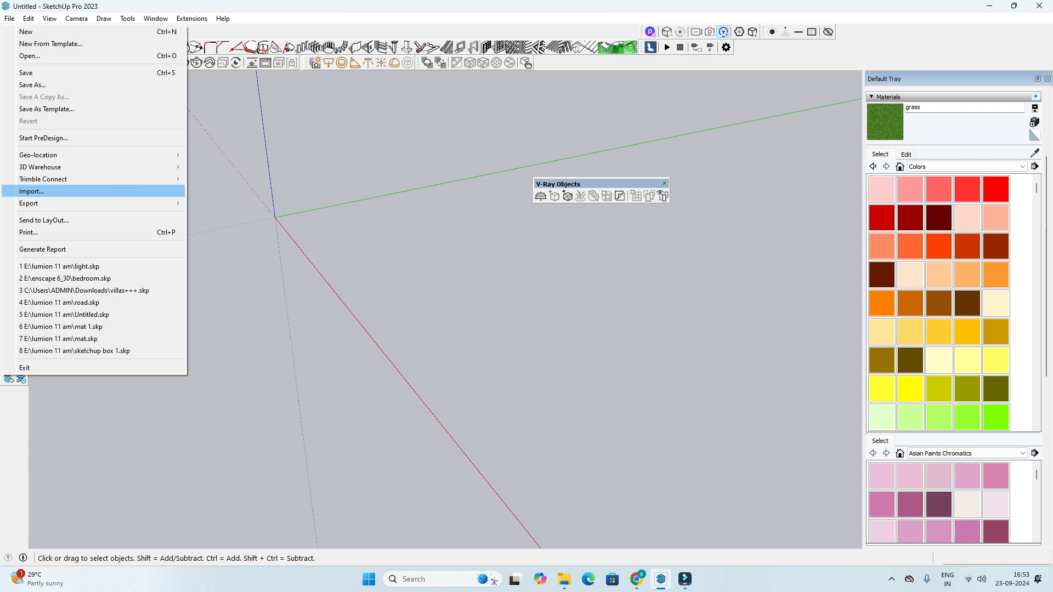
key("Escape")
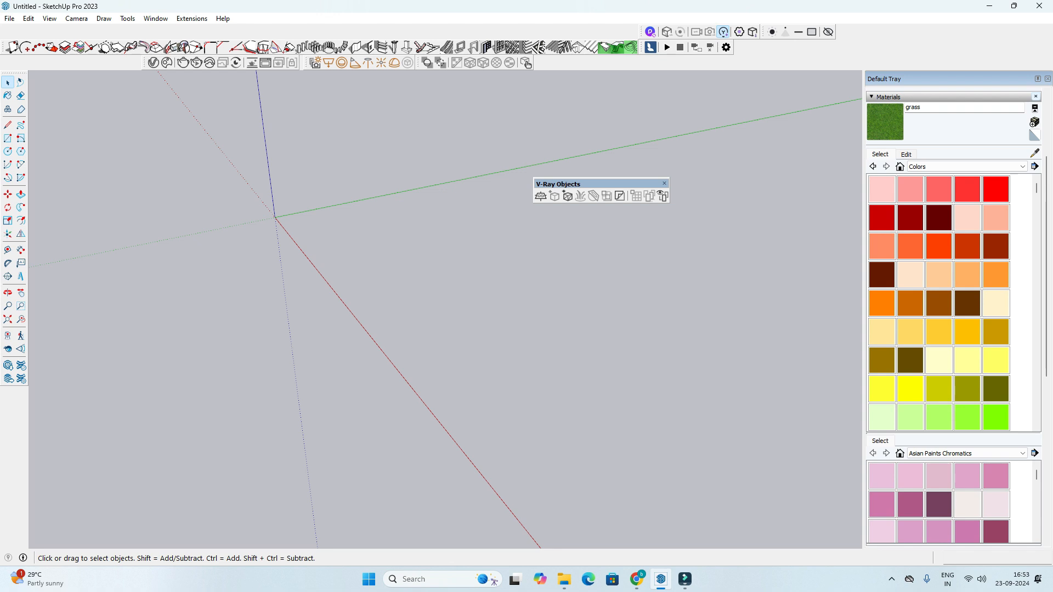
Step: Delete the Fur geometry from the V-Ray Asset Editor
left_click(154, 63)
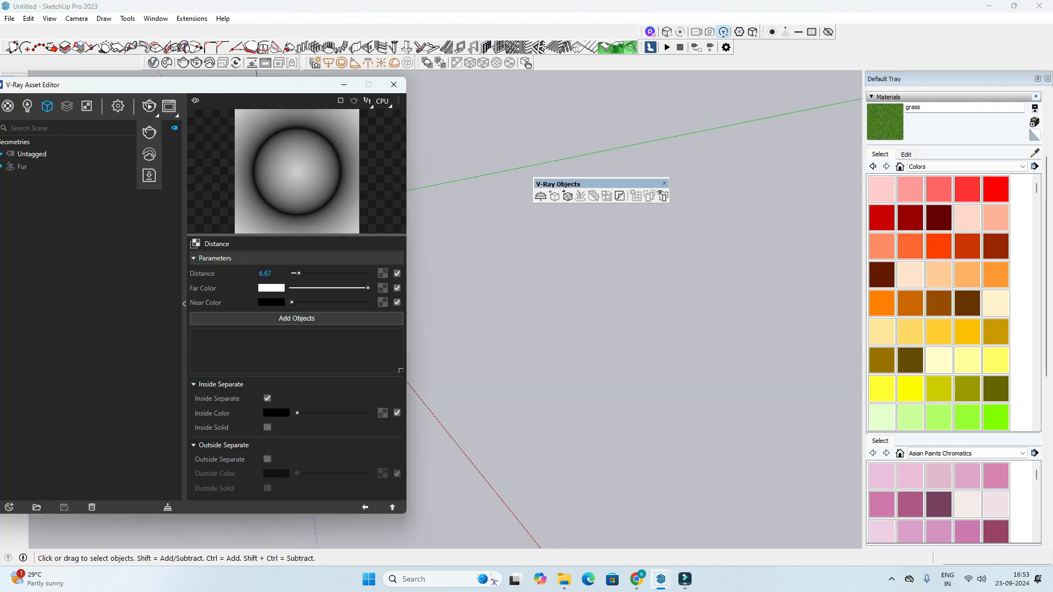
left_click_drag(159, 84, 404, 79)
left_click(268, 160)
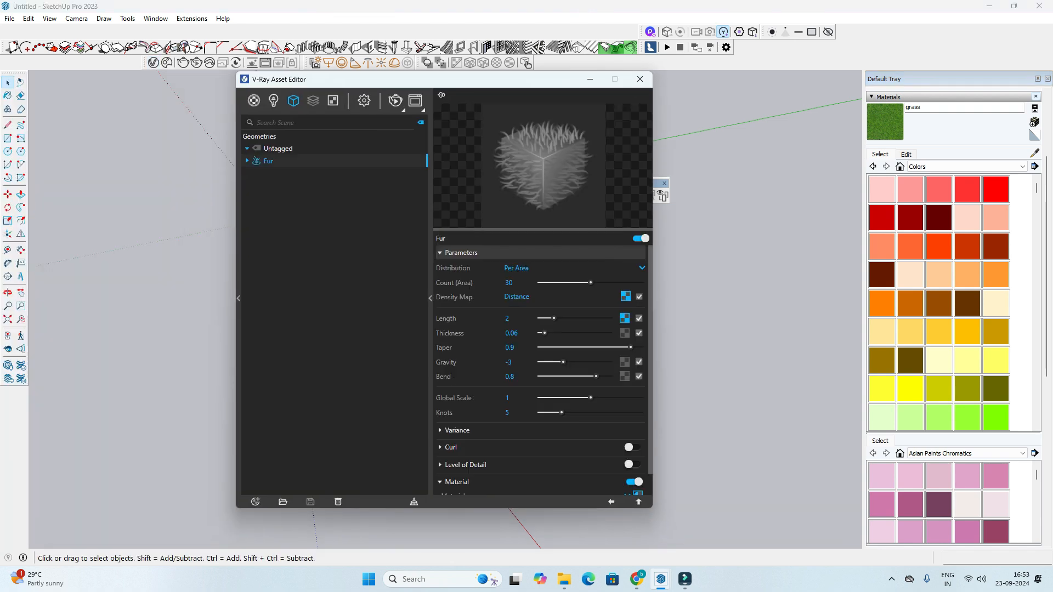
key("Delete")
key("Return")
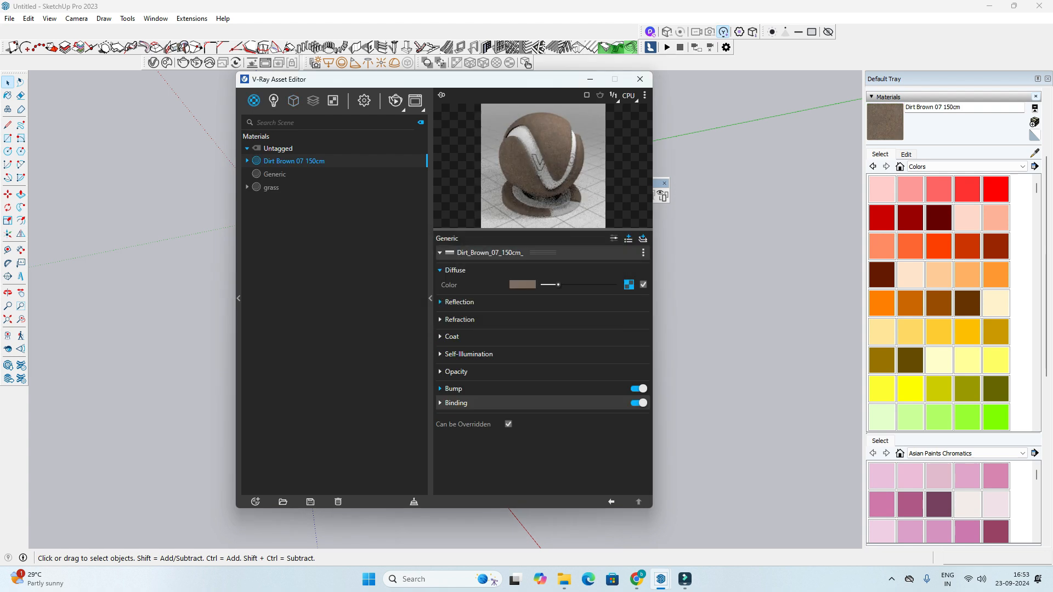
Step: Delete the Generic and Dirt Brown 07 150cm materials, and choose Color A02 as the paint color
left_click(274, 174)
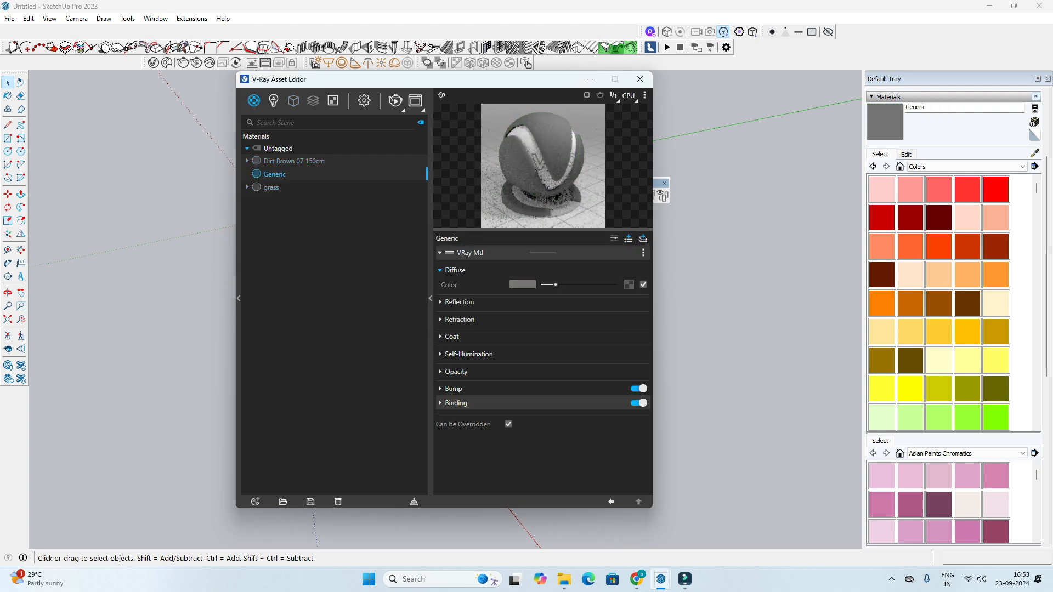
key("Delete")
left_click(555, 286)
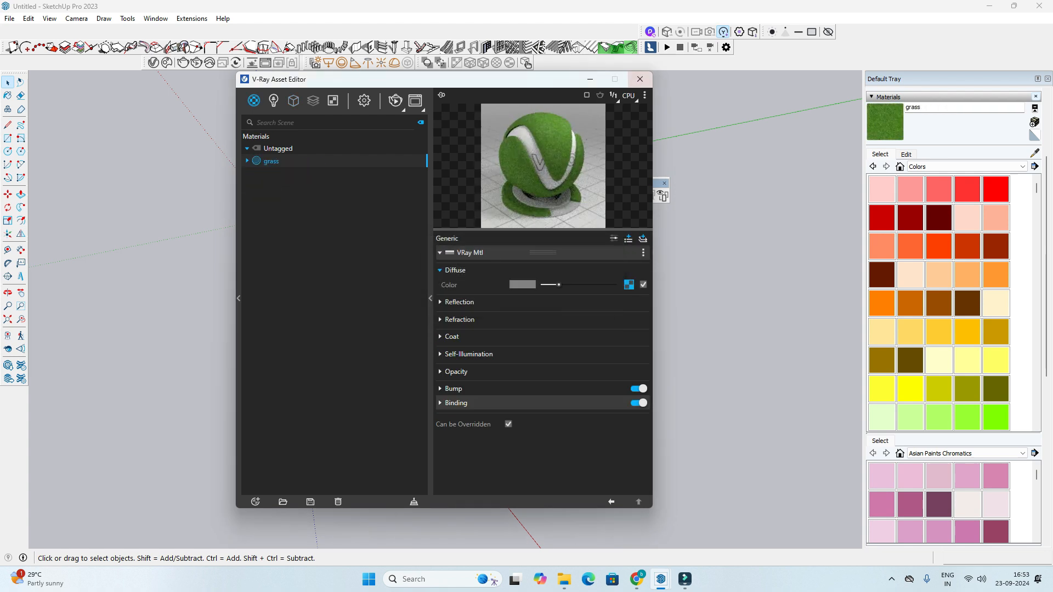
left_click(910, 189)
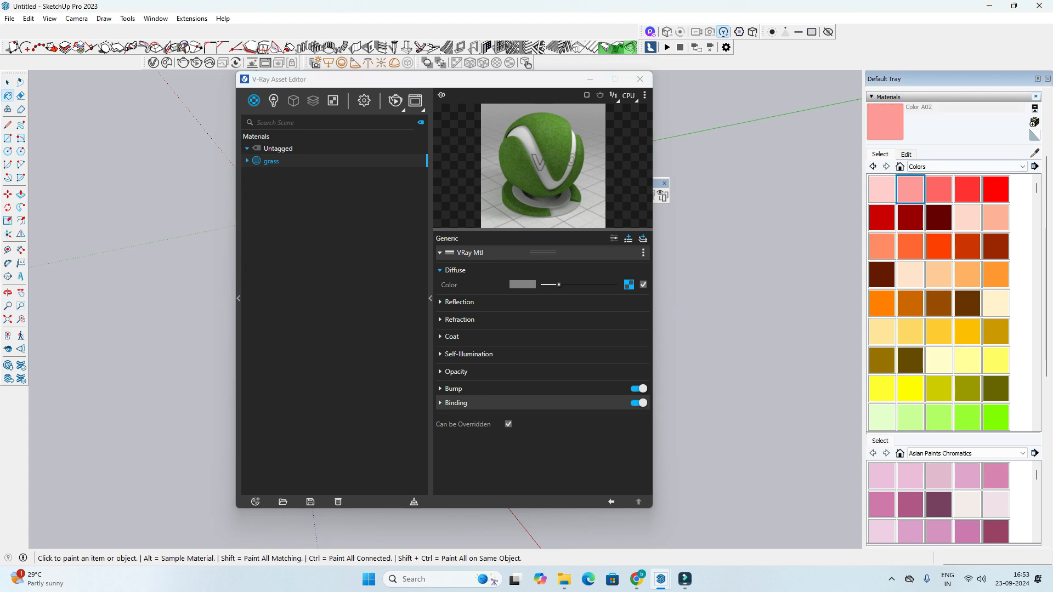
Step: Delete the grass material from the V-Ray Asset Editor and move the editor clear of the modeling area
left_click(271, 161)
key("Delete")
left_click(555, 289)
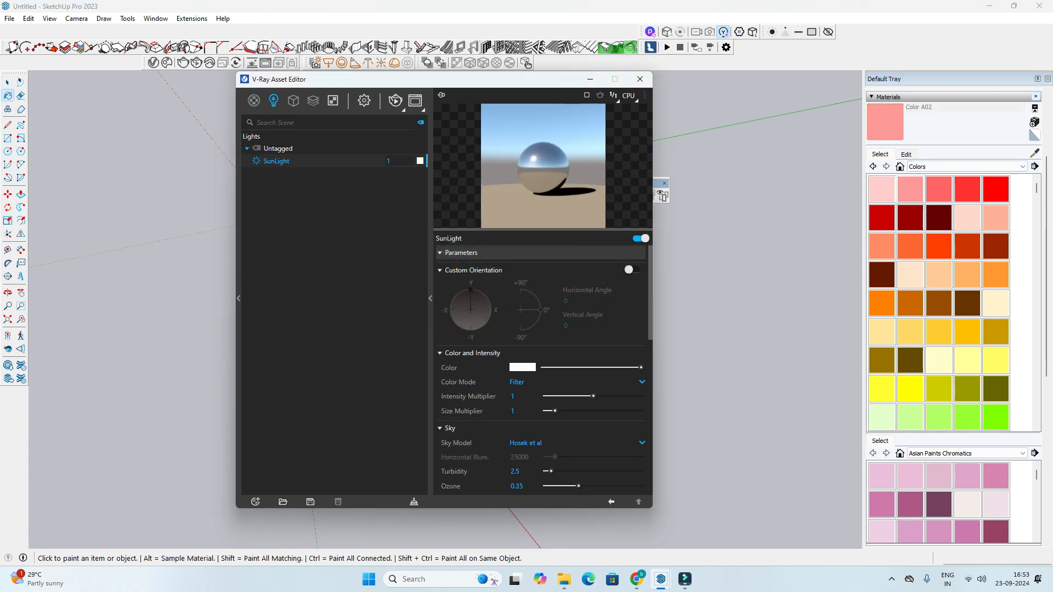
left_click_drag(472, 80, 161, 127)
Step: Draw a rectangle on the ground plane starting at the origin, entering 5' as its first dimension
key("space")
middle_click_drag(384, 241, 516, 306, "shift")
key("r")
left_click(406, 282)
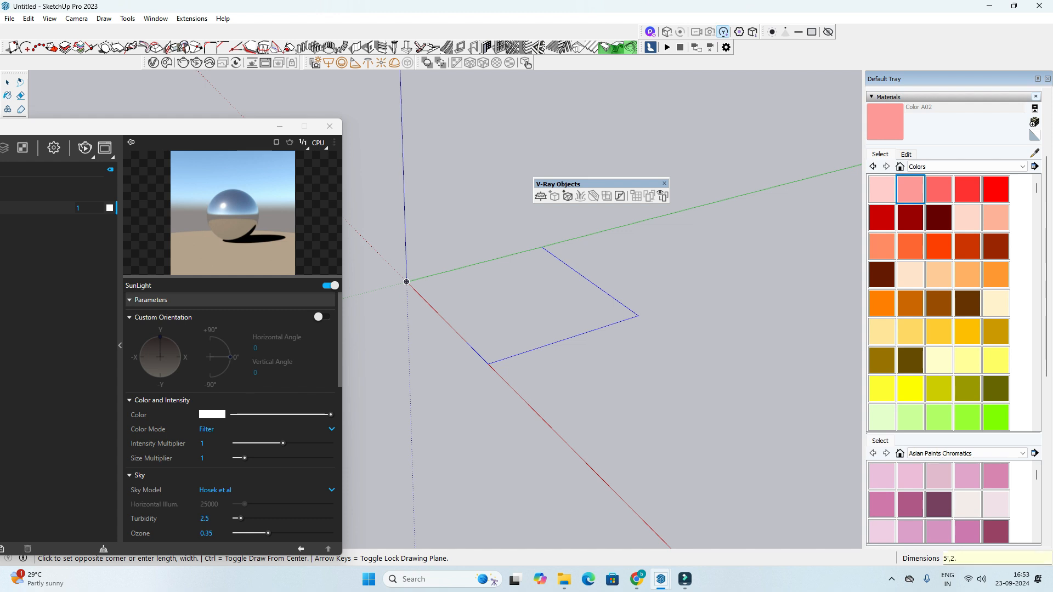
key("Return")
key("space")
Step: Make a group from the rectangle's face and its bounding edges
scroll(471, 329, "up", 4)
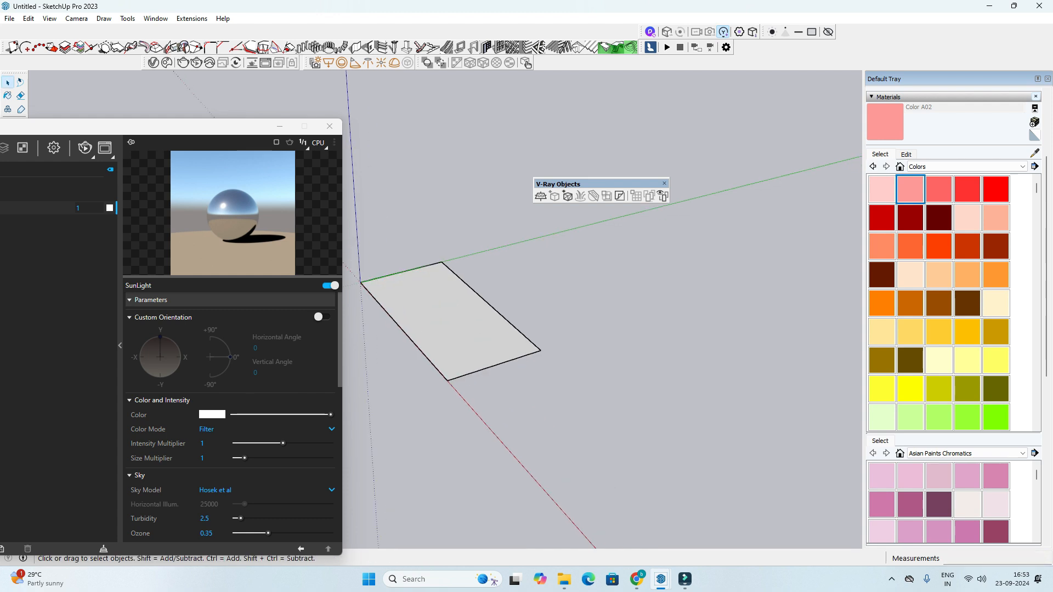
middle_click_drag(426, 308, 563, 290, "shift")
double_click(562, 290)
right_click(563, 290)
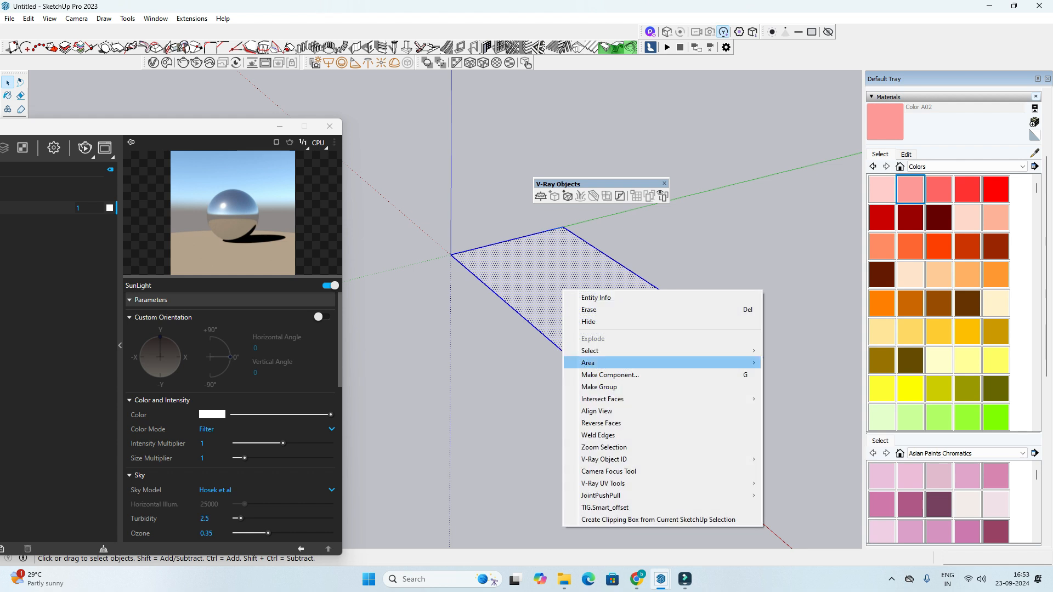
left_click(599, 386)
scroll(606, 312, "up", 2)
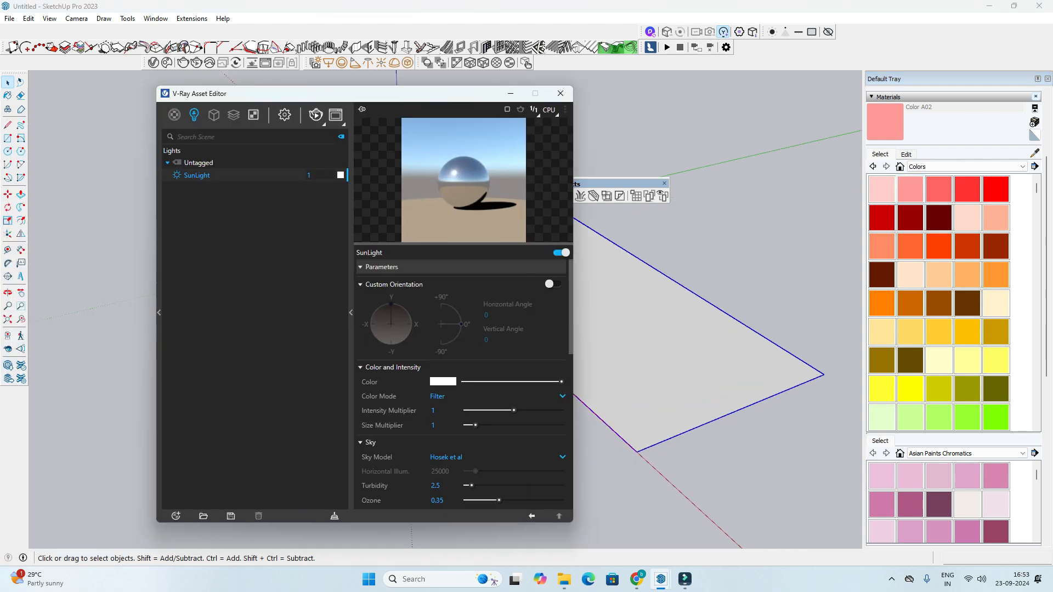
Step: Create a new Generic V-Ray material and rename it rug
left_click(174, 114)
left_click(187, 134)
right_click(214, 175)
left_click(246, 208)
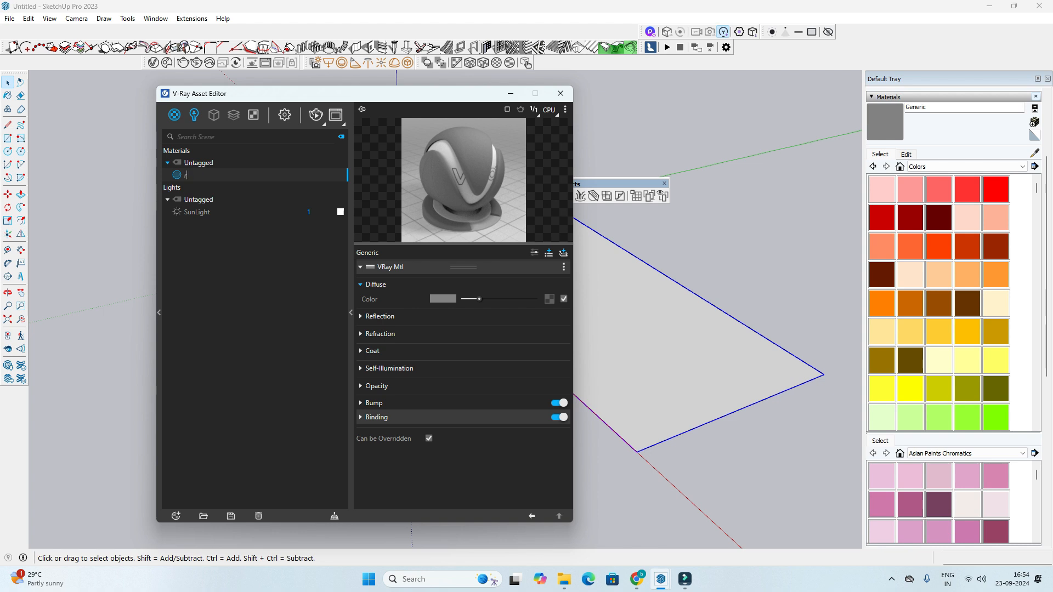
key("Return")
Step: Start assigning a bitmap to the rug material's diffuse color and look through the TEXTURES NEW folder for an image
left_click(549, 298)
left_click(515, 304)
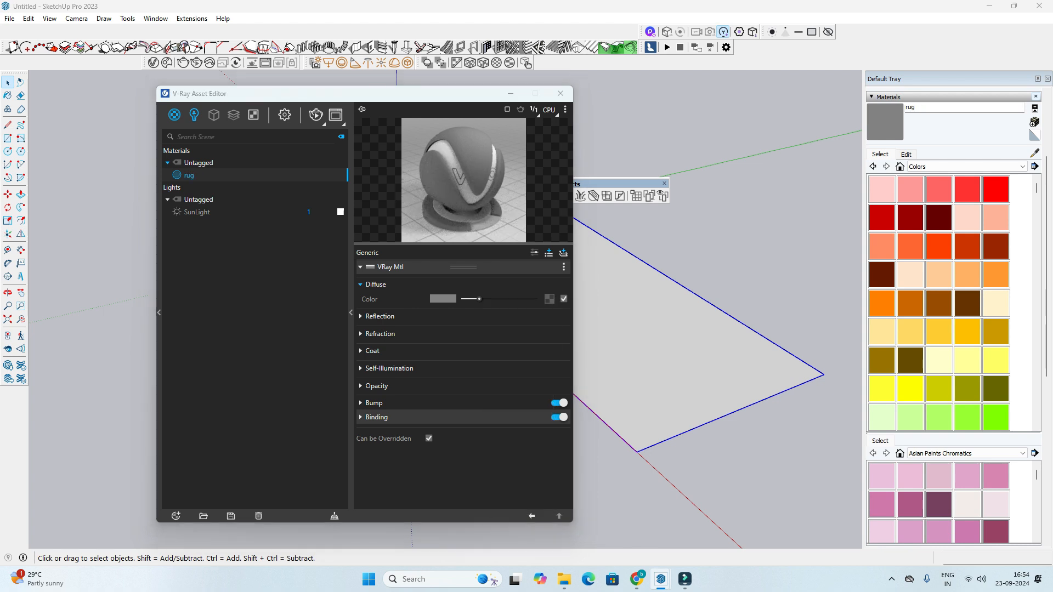
left_click(429, 133)
left_click(369, 133)
scroll(521, 340, "down", 10)
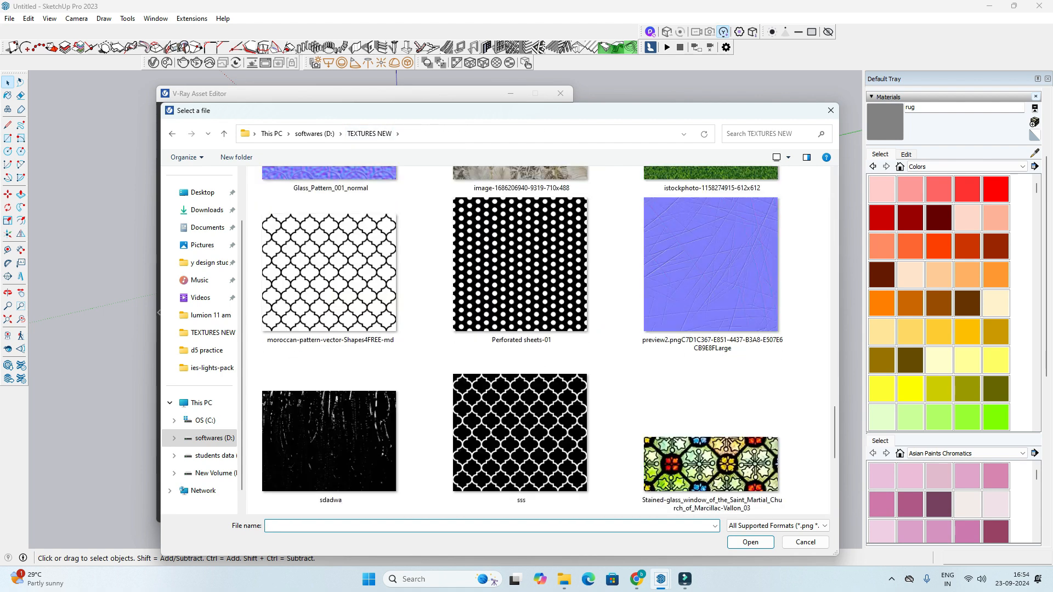
scroll(521, 401, "up", 15)
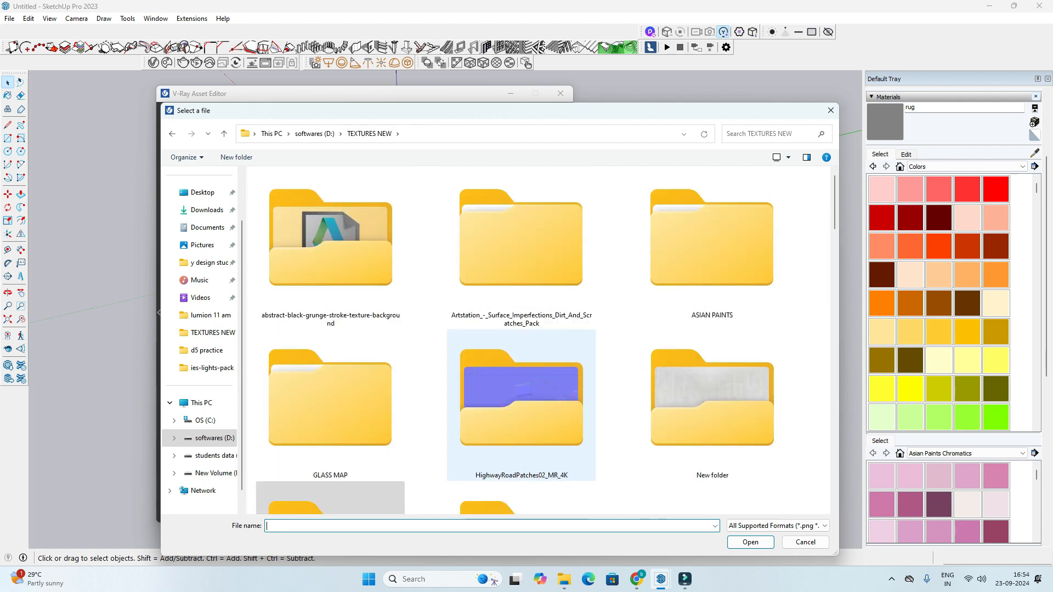
Step: Switch to Chrome and search Google Images for "floor matt textures"
key("alt+Tab")
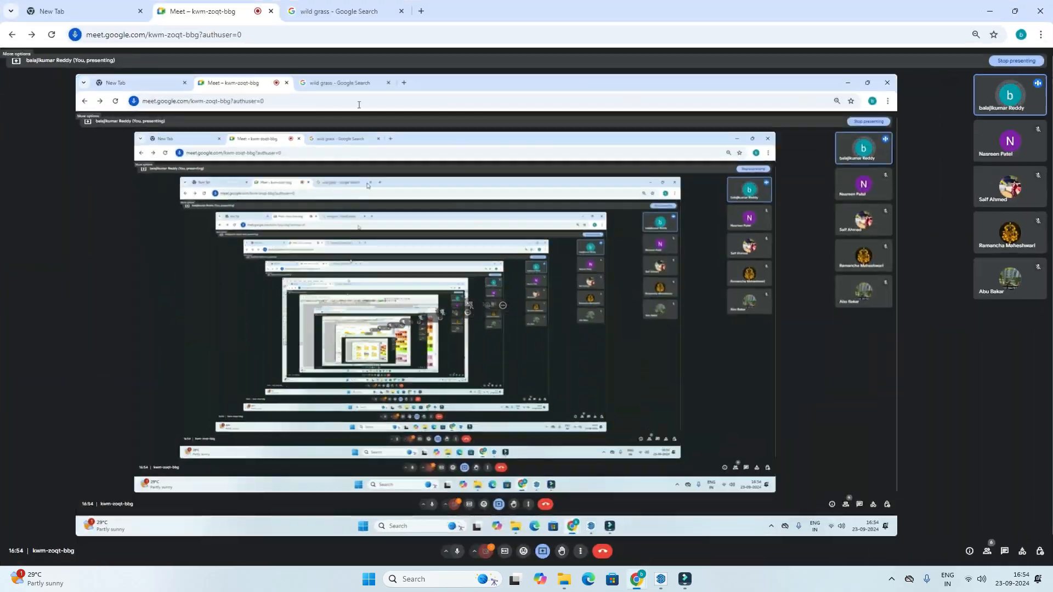
key("ctrl+Tab")
left_click_drag(175, 62, 93, 63)
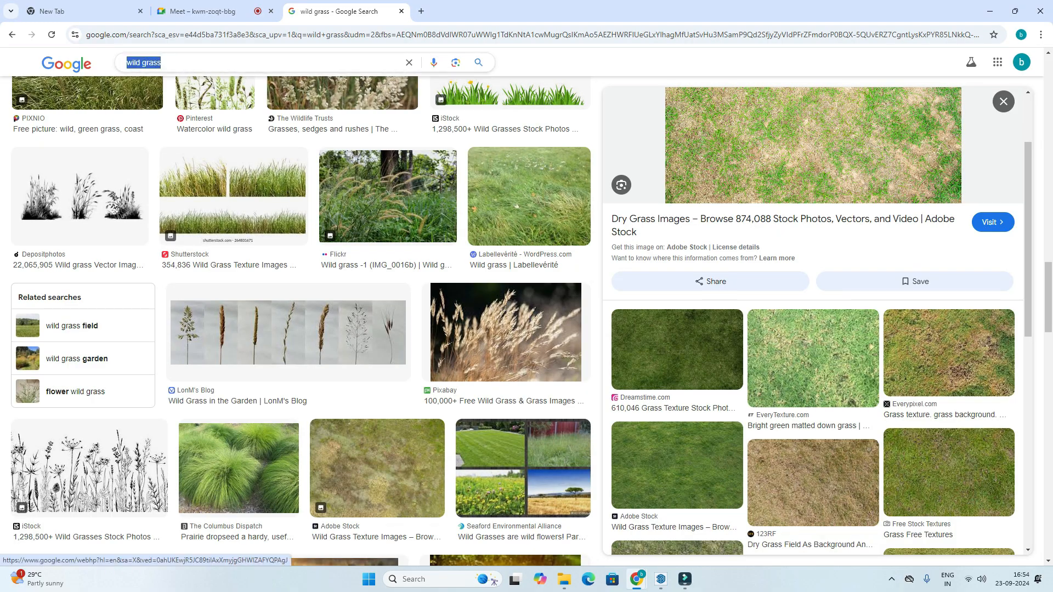
type("floor mattb textures")
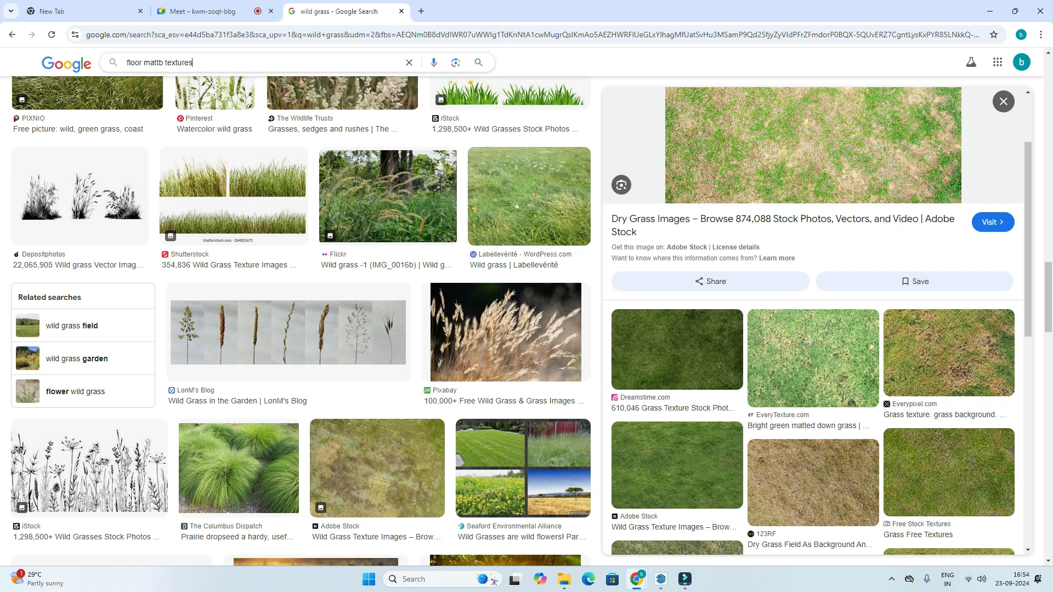
key("Return")
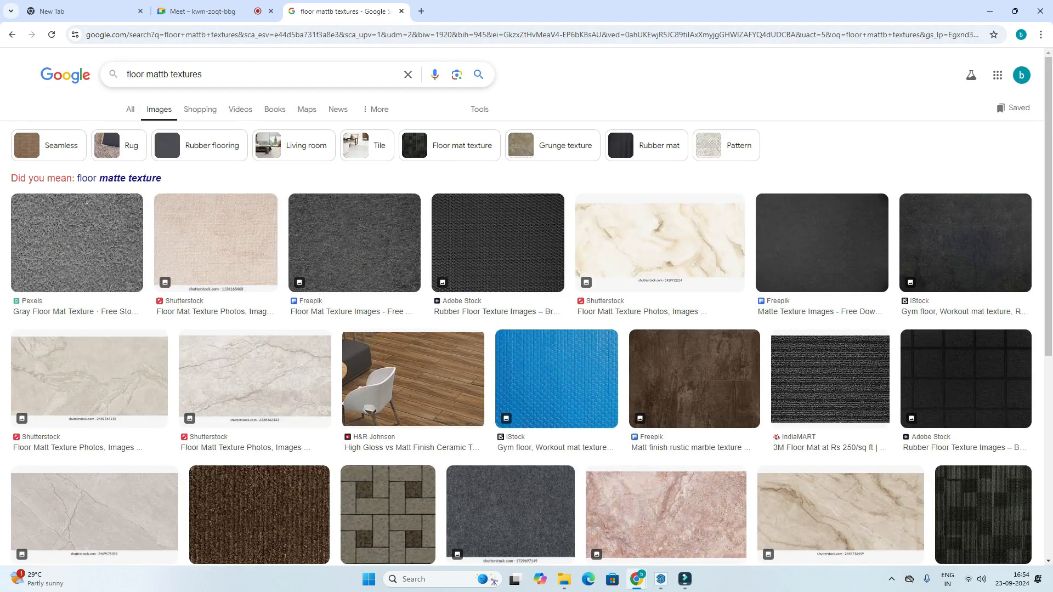
key("Return")
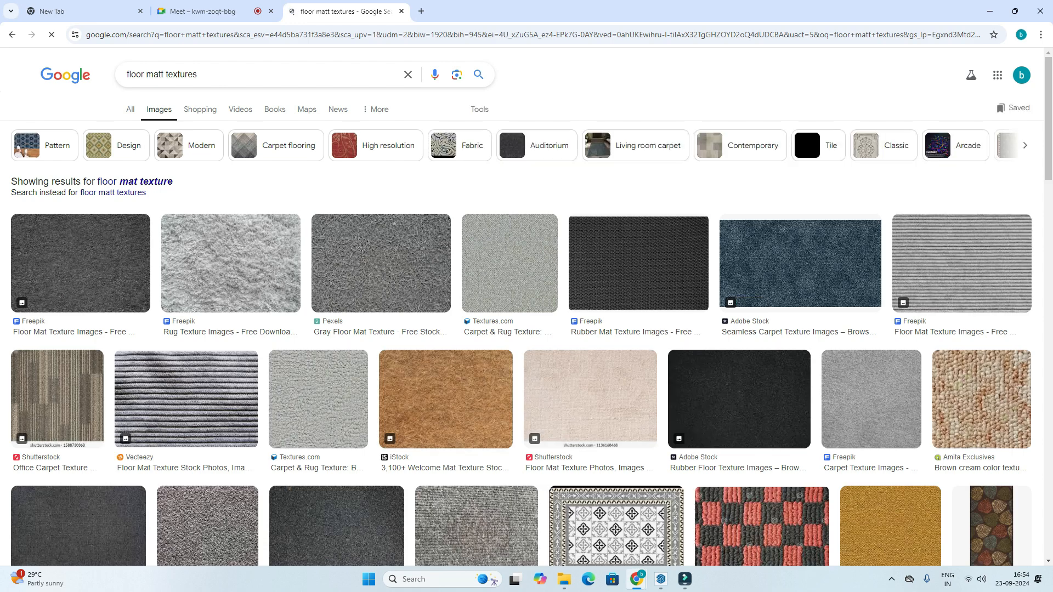
Step: Examine the floor mat image results and previews for a texture suitable for the rug
scroll(344, 328, "down", 10)
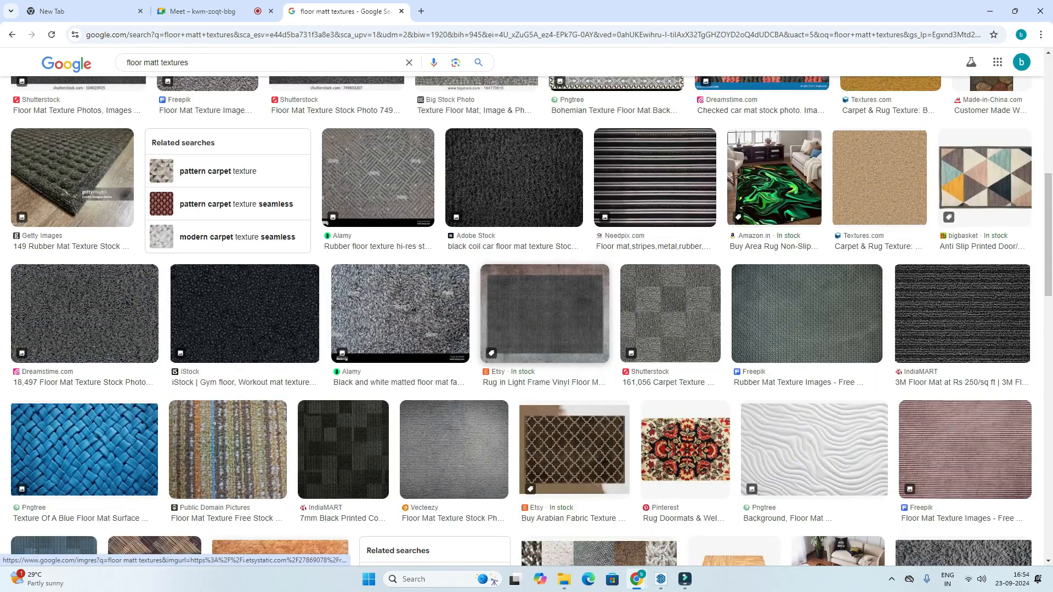
scroll(343, 328, "down", 5)
scroll(483, 393, "down", 2)
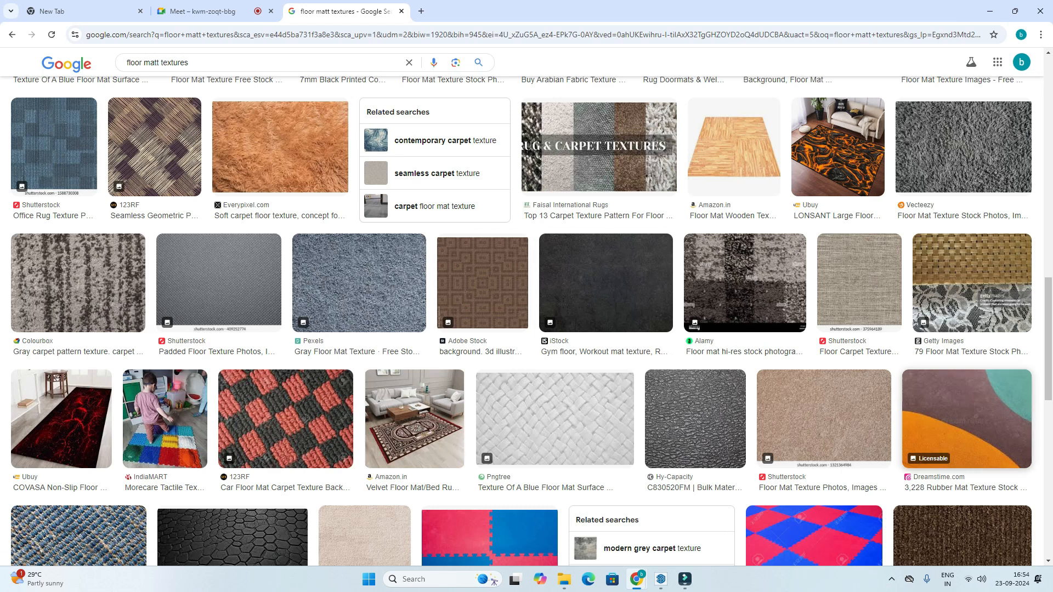
left_click(966, 418)
scroll(817, 321, "down", 10)
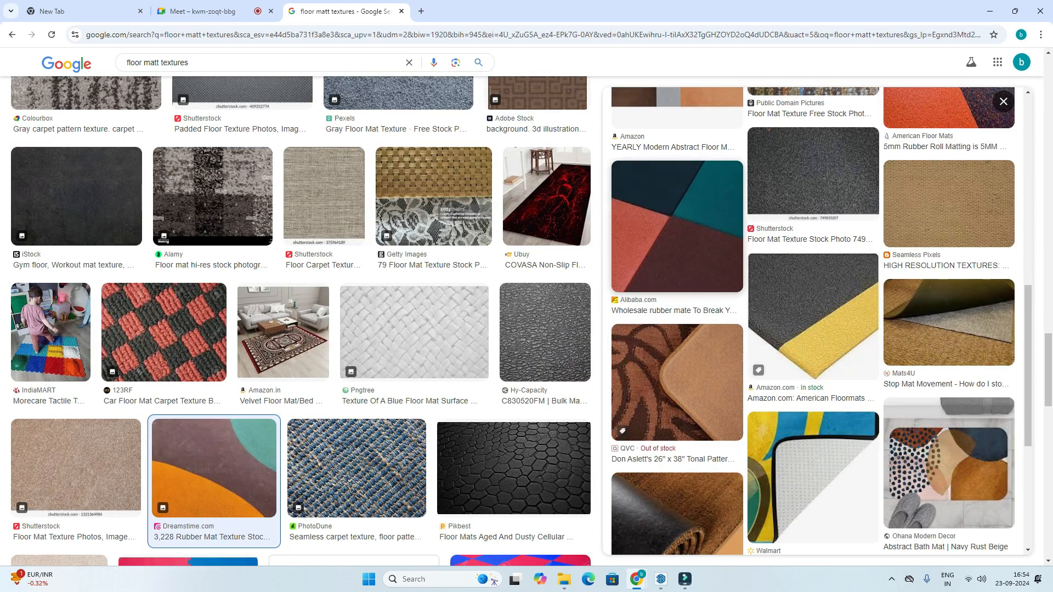
left_click(677, 226)
scroll(677, 226, "down", 3)
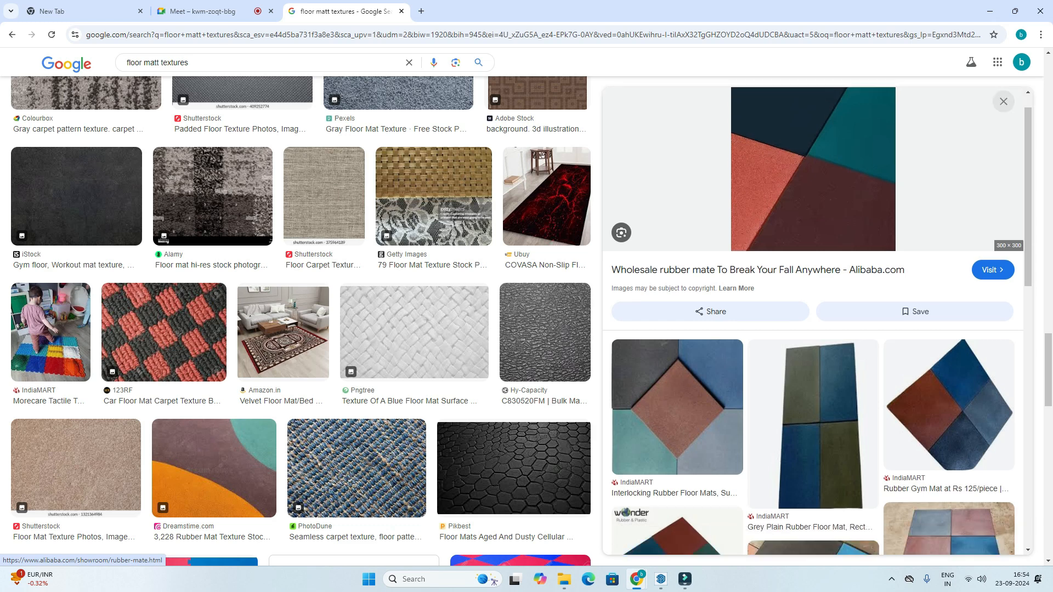
scroll(813, 384, "down", 10)
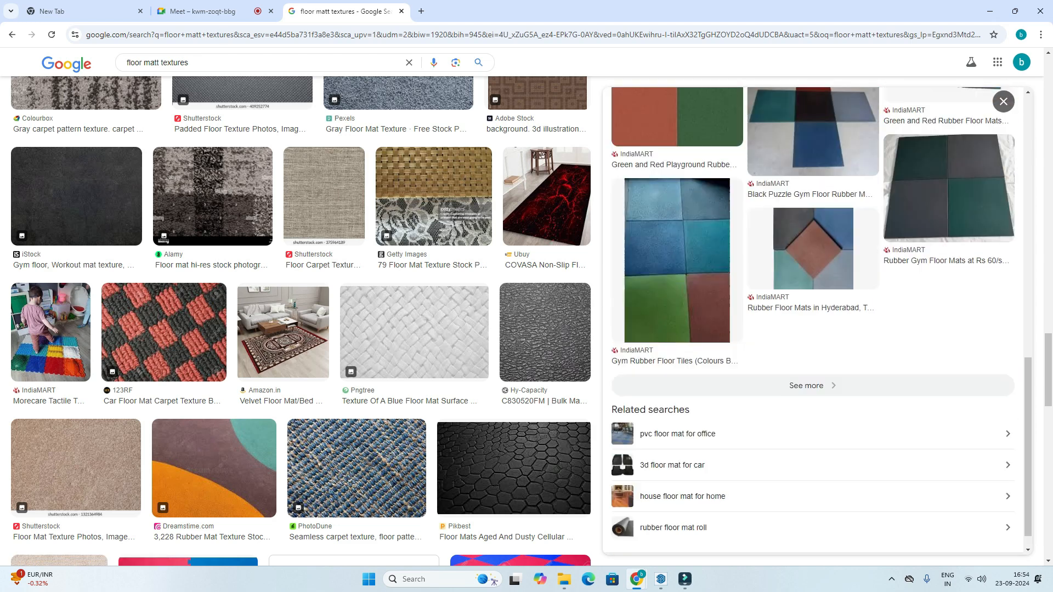
scroll(301, 320, "down", 15)
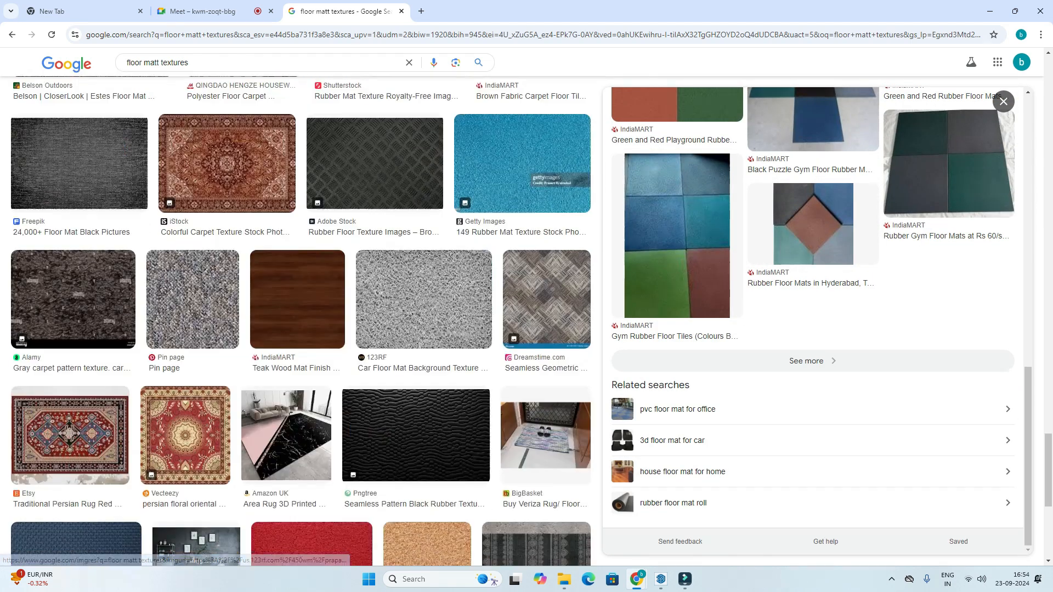
scroll(301, 321, "down", 4)
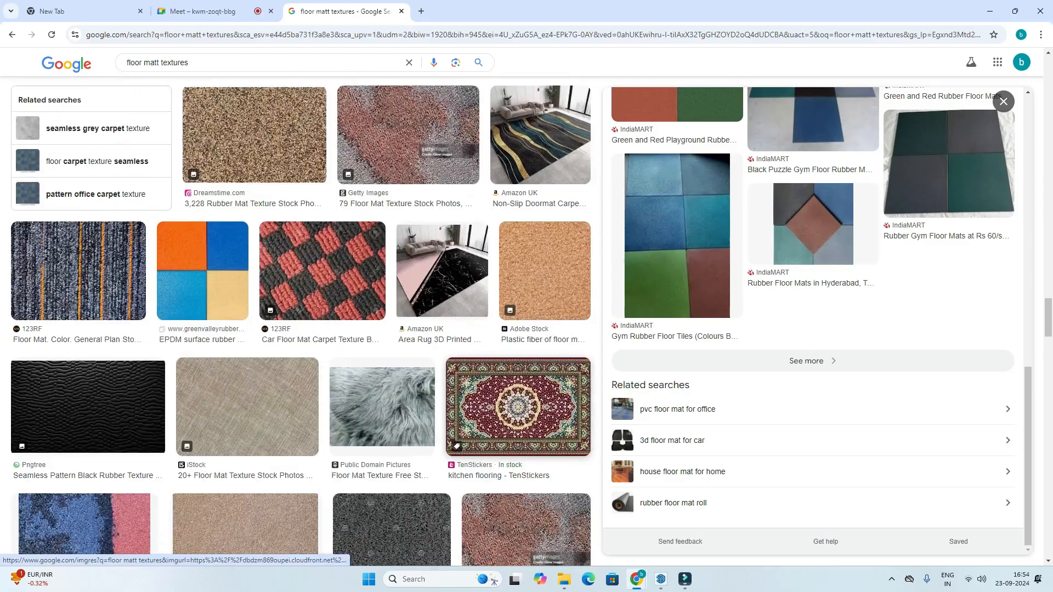
scroll(519, 220, "down", 15)
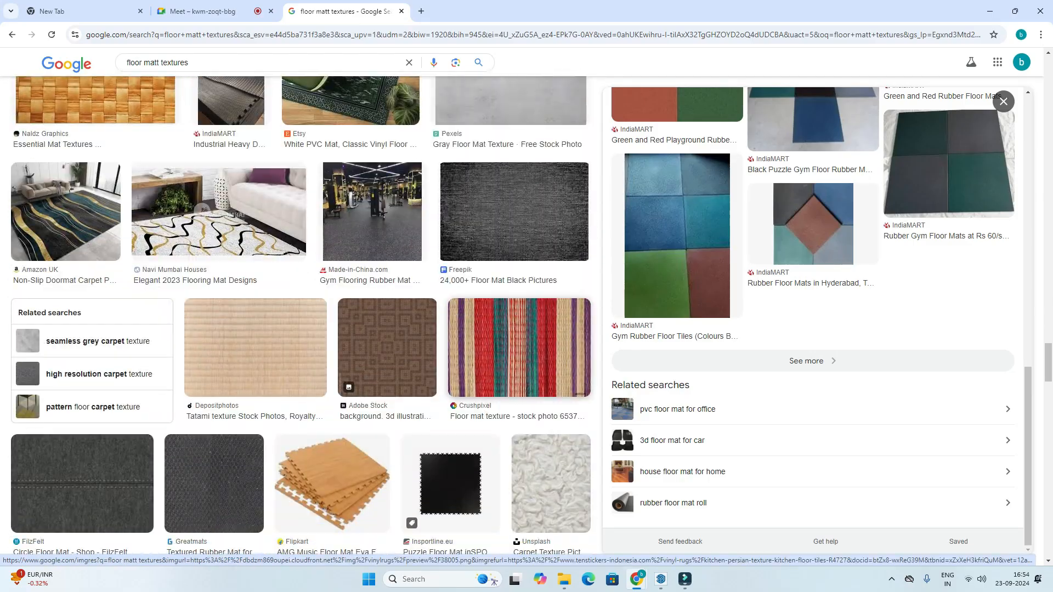
scroll(519, 219, "down", 3)
scroll(300, 315, "down", 15)
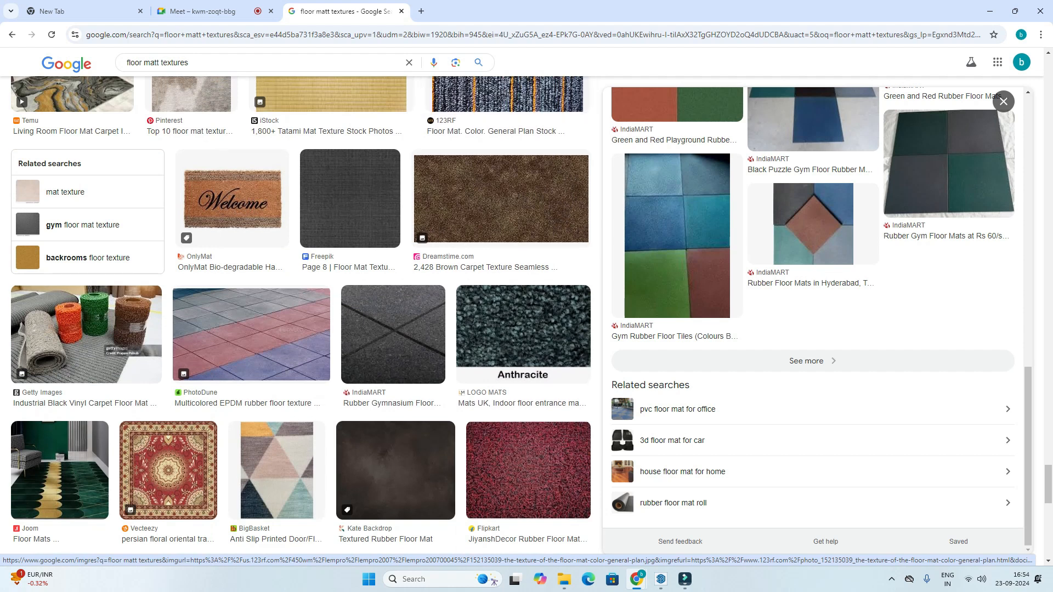
scroll(301, 315, "down", 7)
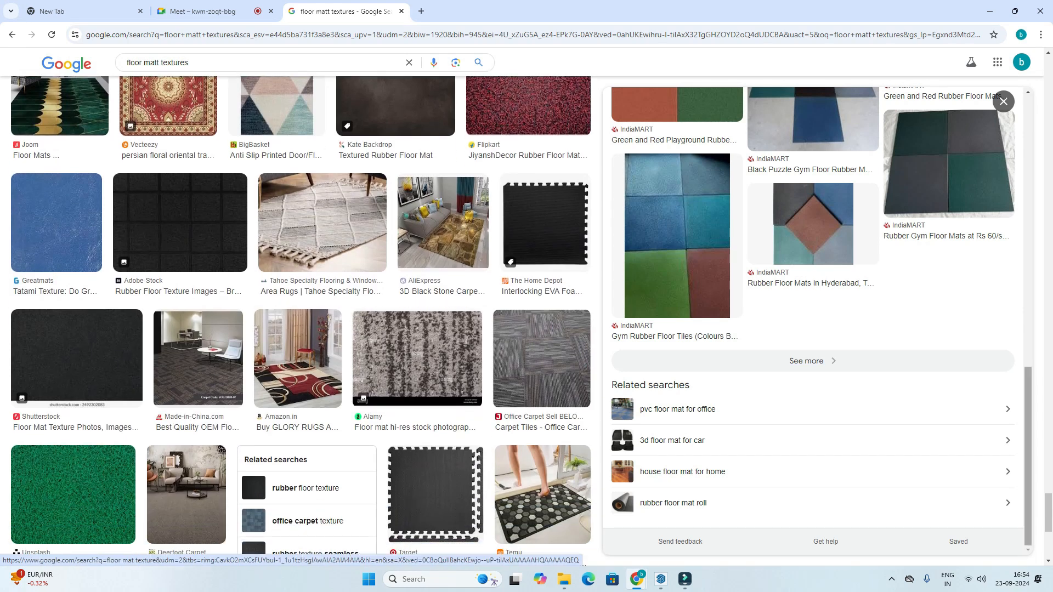
left_click_drag(1027, 442, 1028, 165)
Step: Change the Google Images search to "rugs textures seamless"
left_click_drag(143, 63, 86, 64)
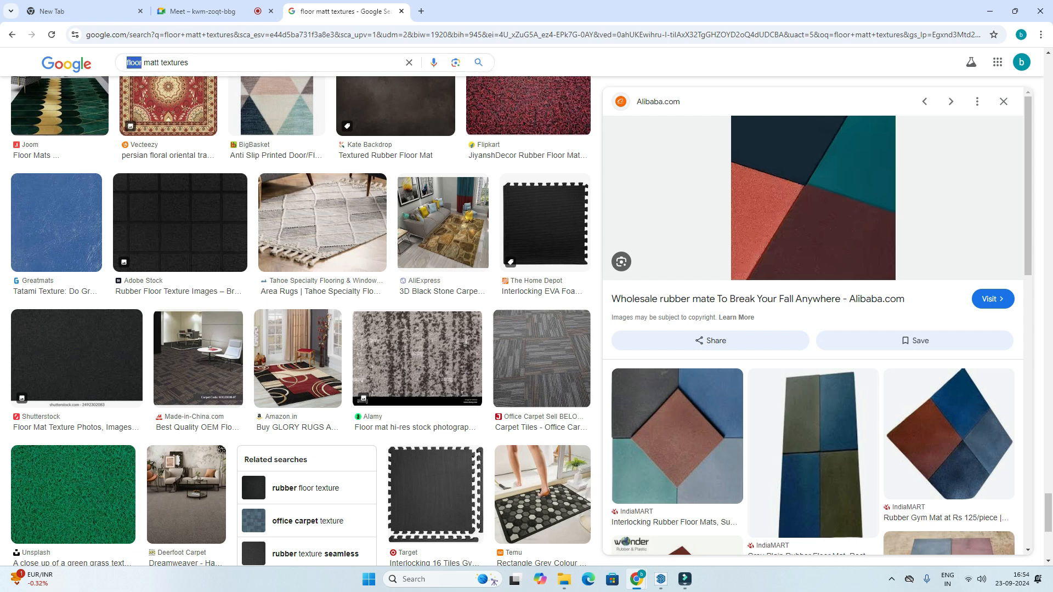
type("ru")
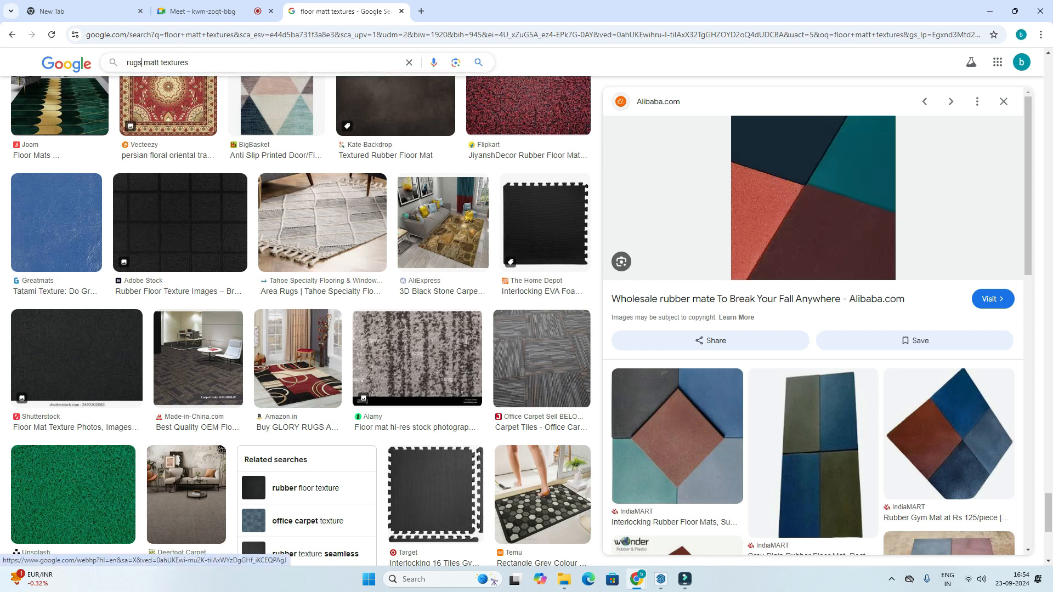
type("gs")
key("Delete")
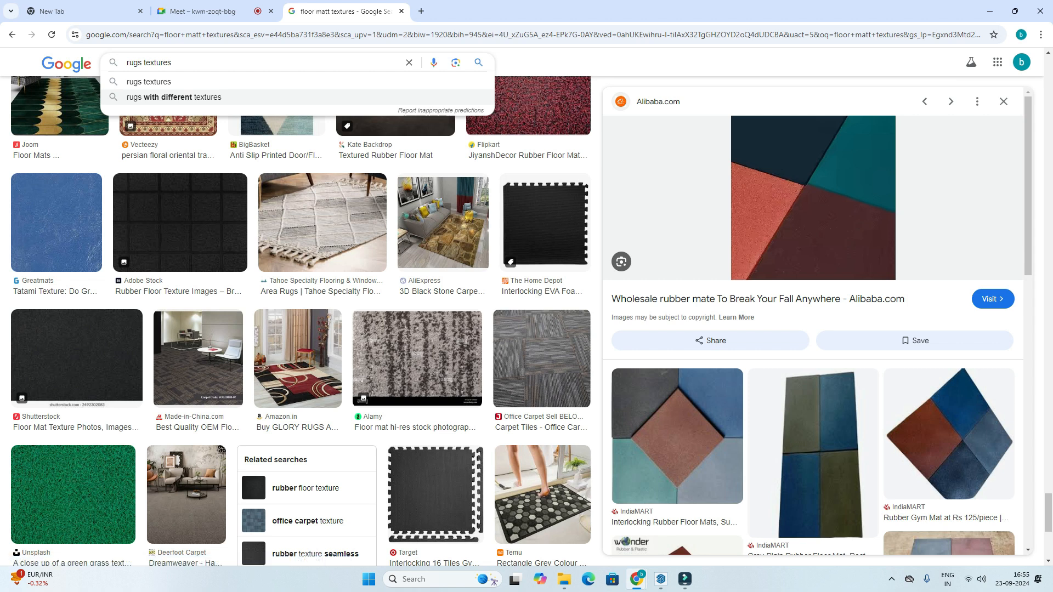
type("se")
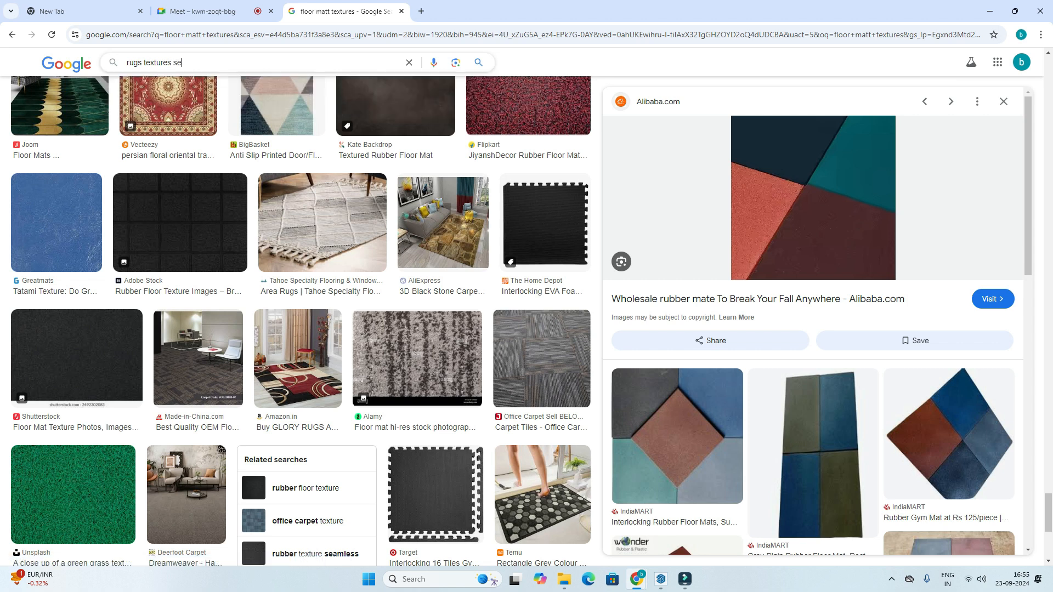
type("amless")
key("Return")
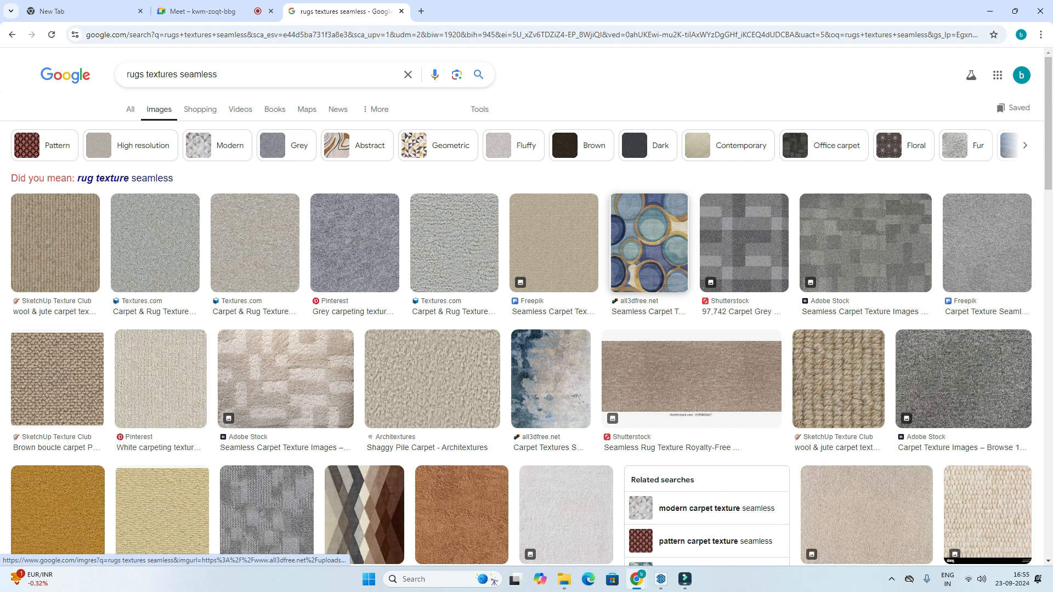
Step: Find the Surya Santa Monica Prism Rug image with brown and beige triangles and save it as a JPEG in the TEXTURES NEW folder
scroll(649, 243, "down", 2)
left_click(335, 434)
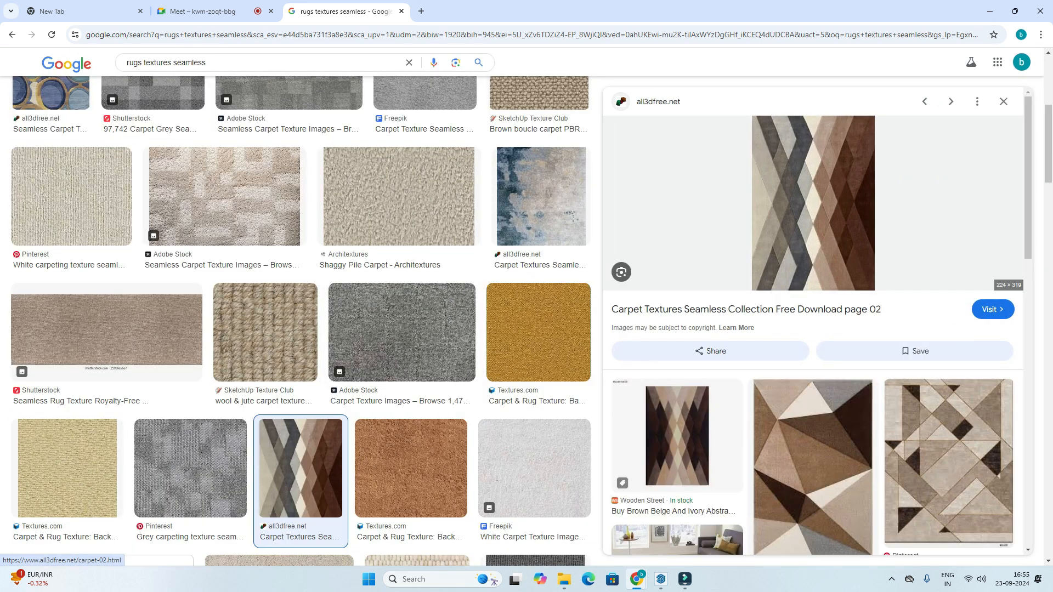
left_click(812, 466)
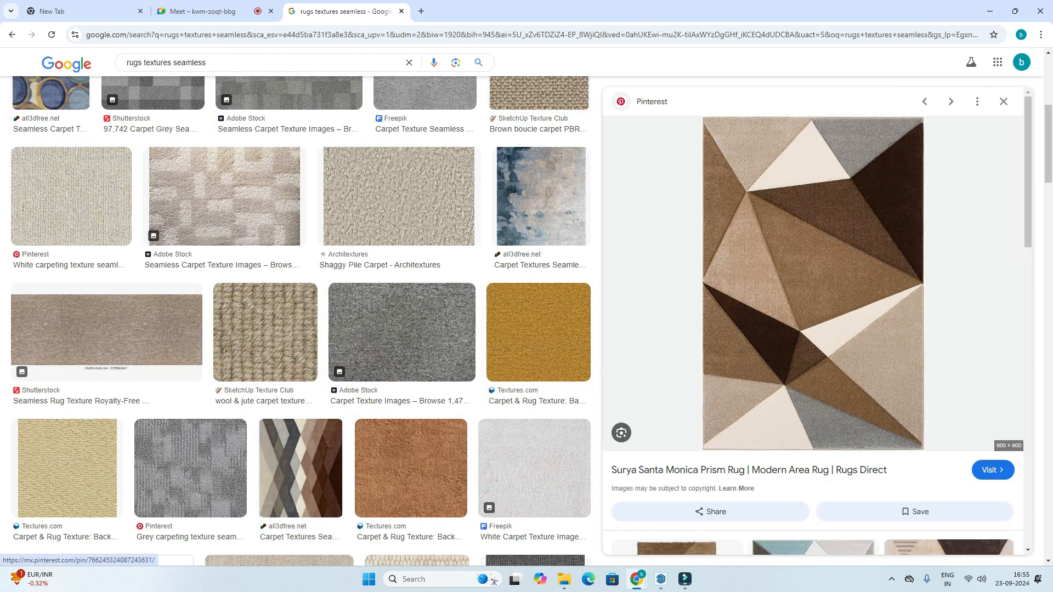
right_click(799, 190)
left_click(823, 354)
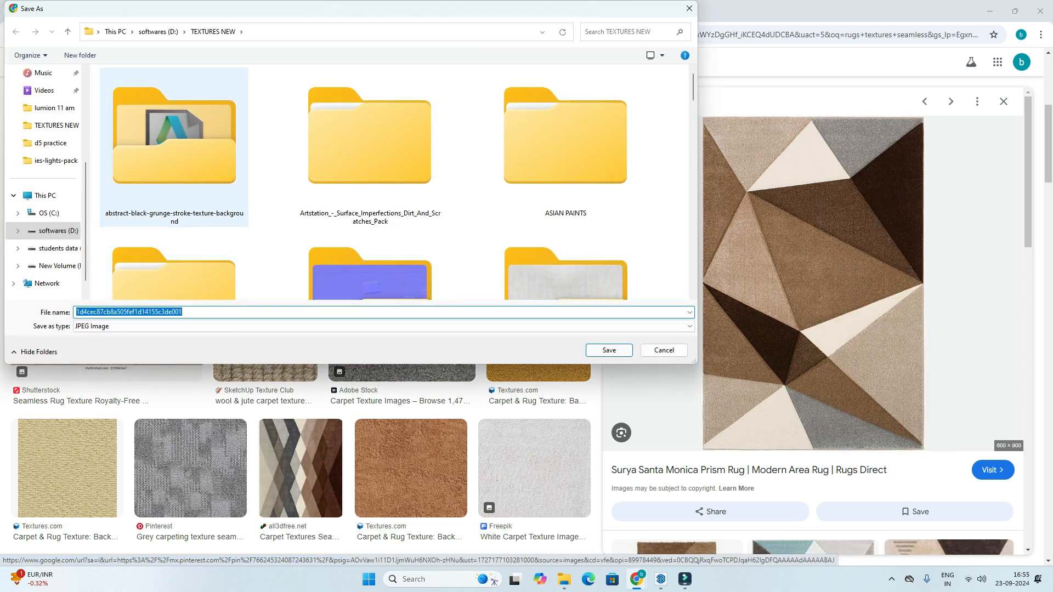
scroll(383, 181, "down", 2)
key("Return")
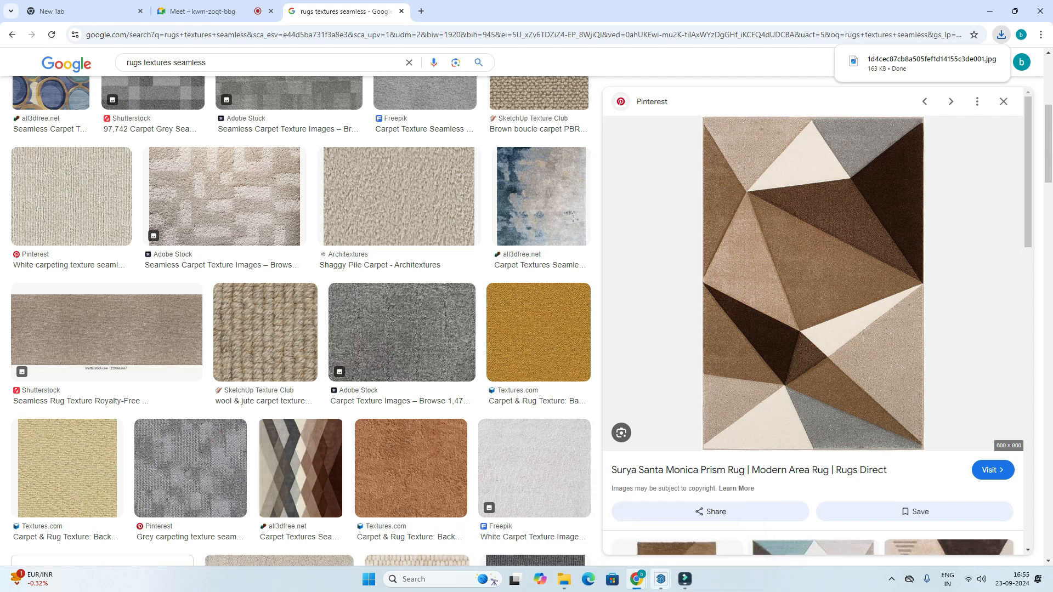
Step: Switch to SketchUp's image file browser, find 1d4cec87cb8a505fef1d14155c3de001 in TEXTURES NEW and open it in Paint
left_click(661, 579)
left_click(626, 523)
scroll(521, 406, "down", 7)
scroll(521, 406, "down", 10)
left_click(521, 438)
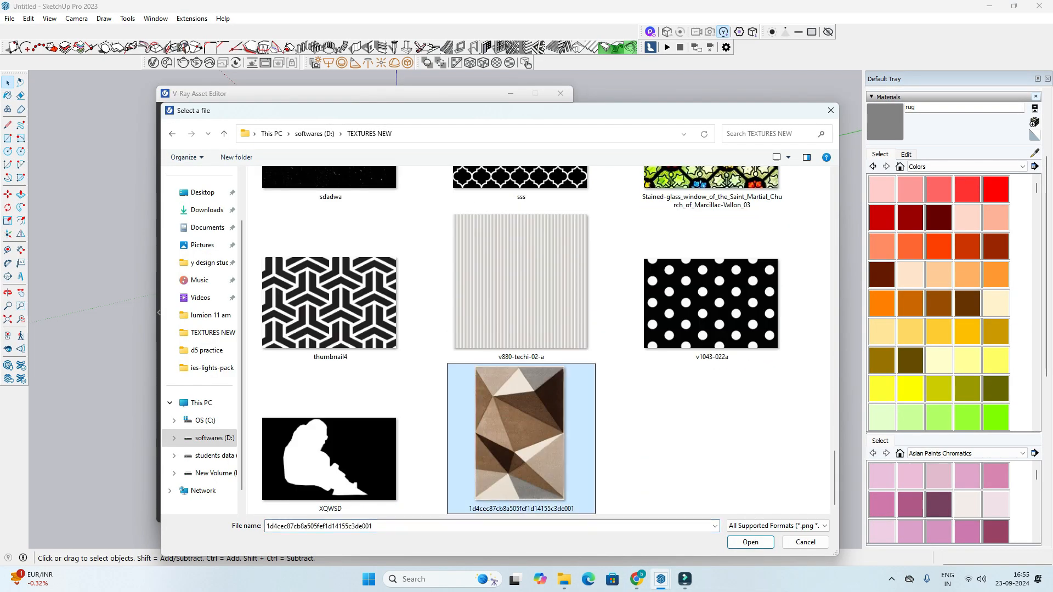
right_click(525, 431)
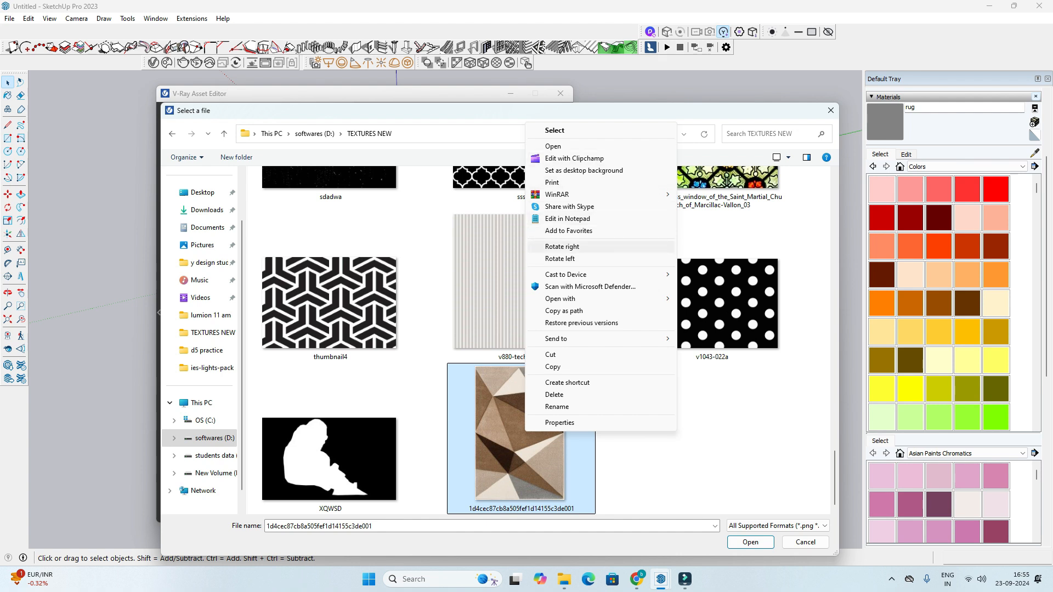
mouse_move(565, 299)
left_click(702, 312)
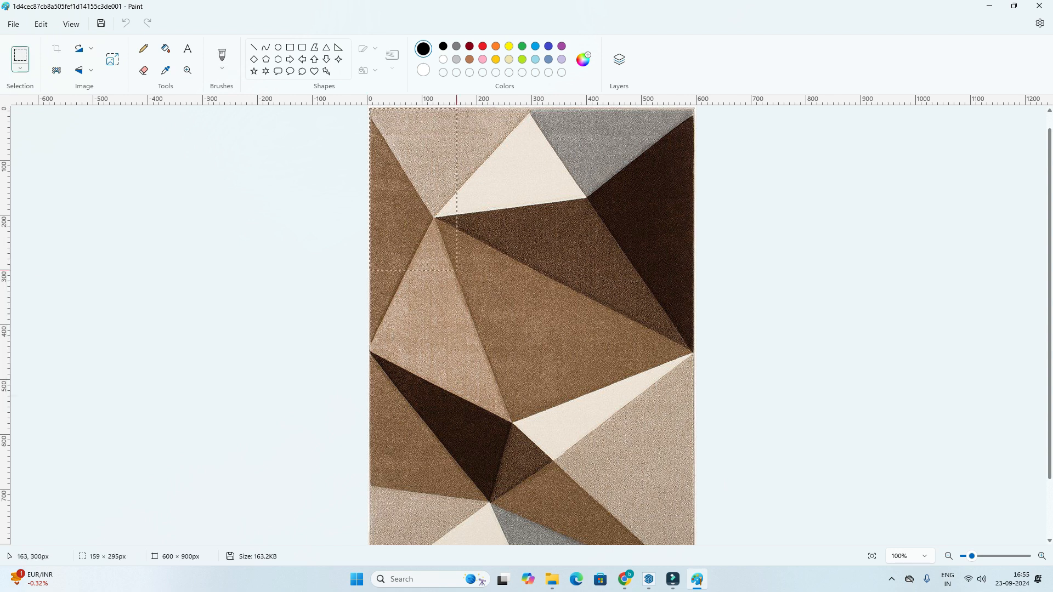
Step: Crop the rug image to 589 × 890 px to trim its outer margins, save it and return to SketchUp
scroll(457, 272, "down", 3)
left_click_drag(467, 277, 694, 525)
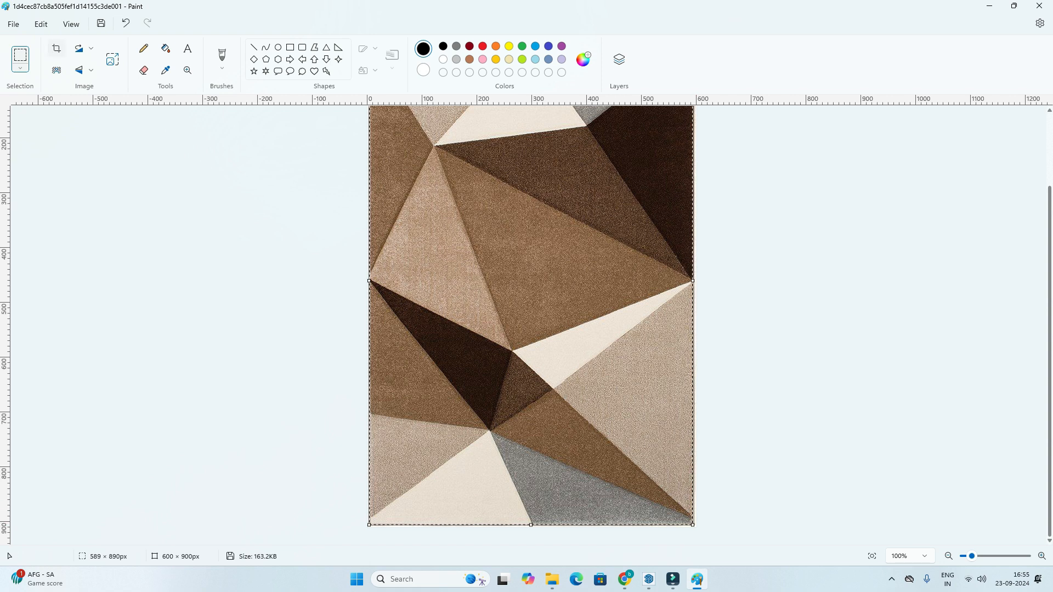
left_click(56, 48)
left_click(13, 25)
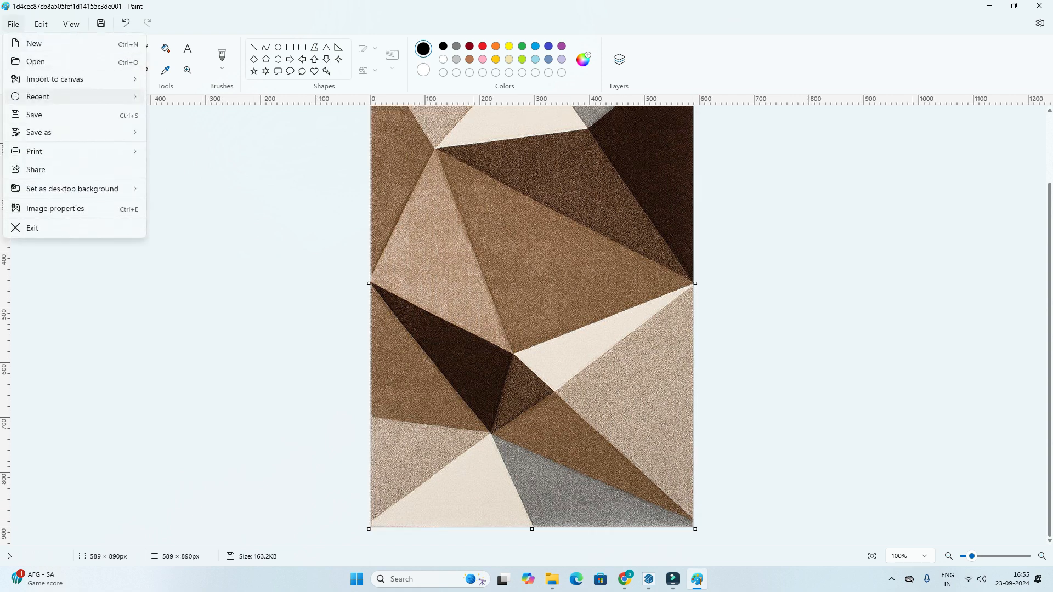
left_click(28, 113)
left_click(989, 6)
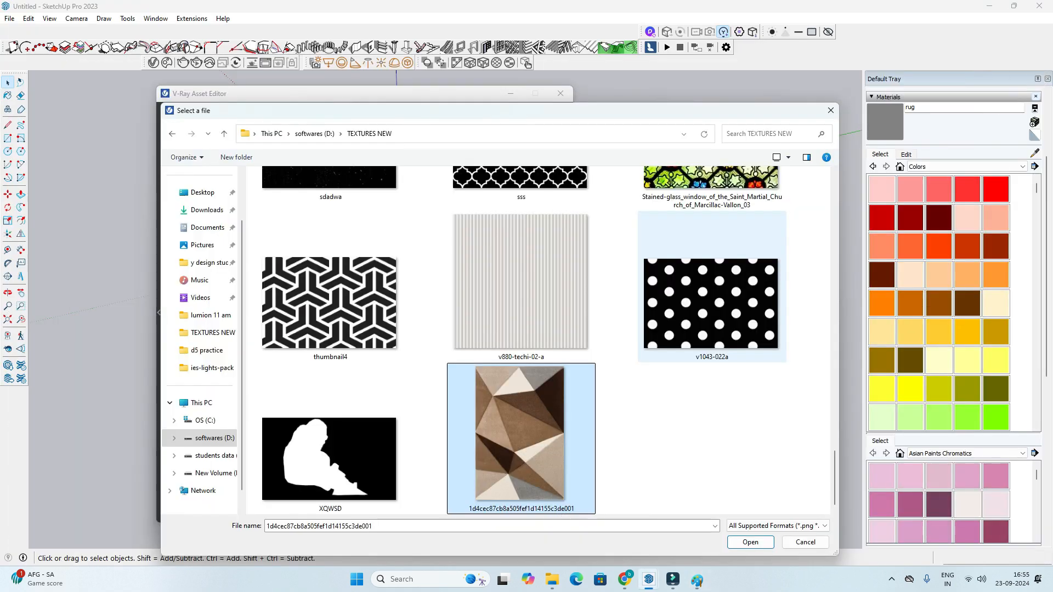
Step: Load the cropped image 1d4cec87cb8a505fef1d14155c3de001 from TEXTURES NEW as the rug material's diffuse bitmap
left_click(829, 110)
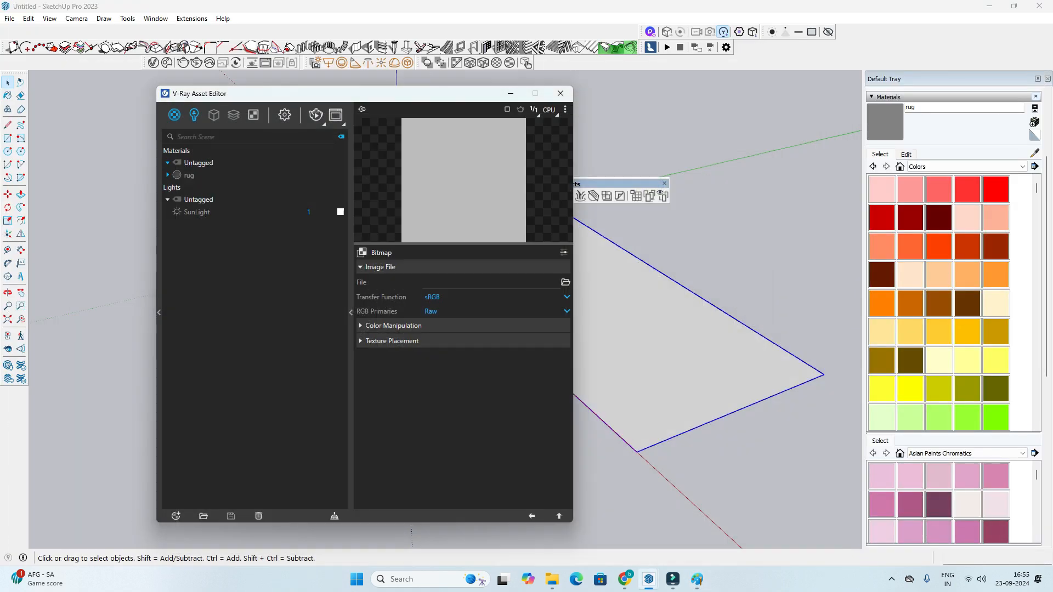
left_click(565, 282)
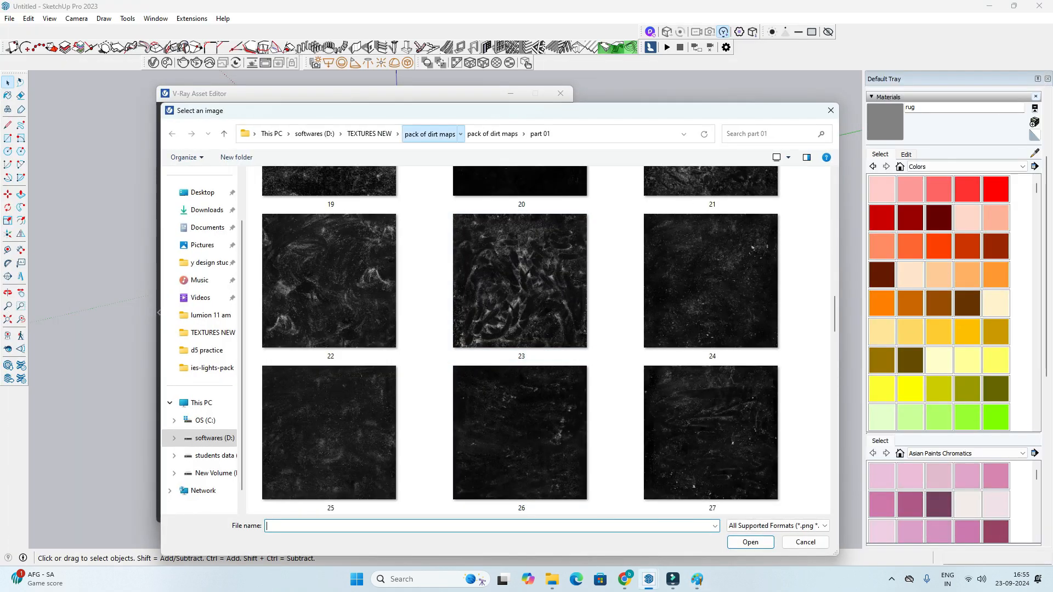
left_click(369, 134)
scroll(521, 439, "down", 12)
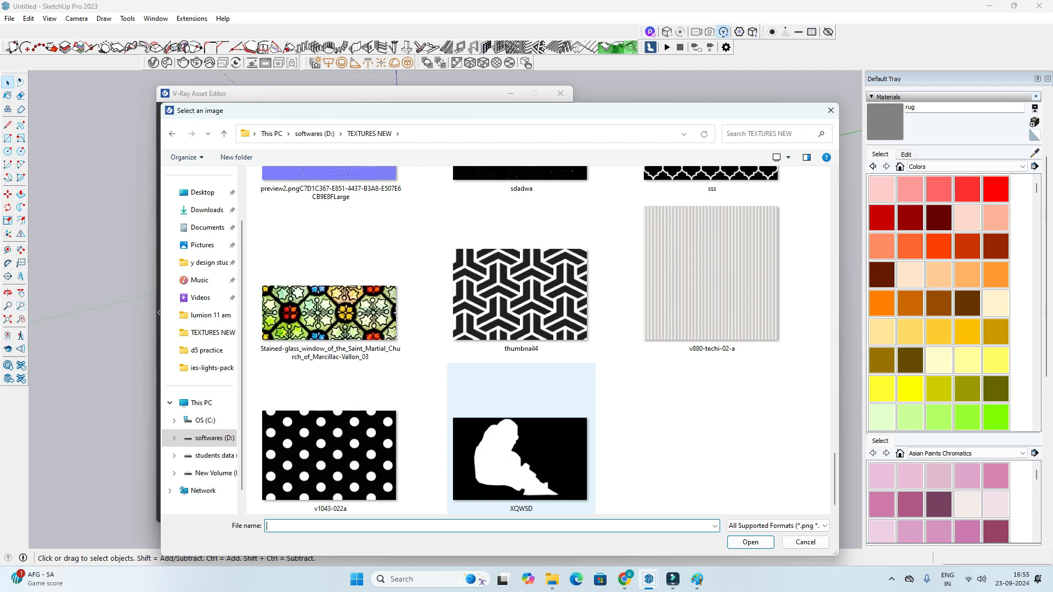
scroll(520, 427, "up", 10)
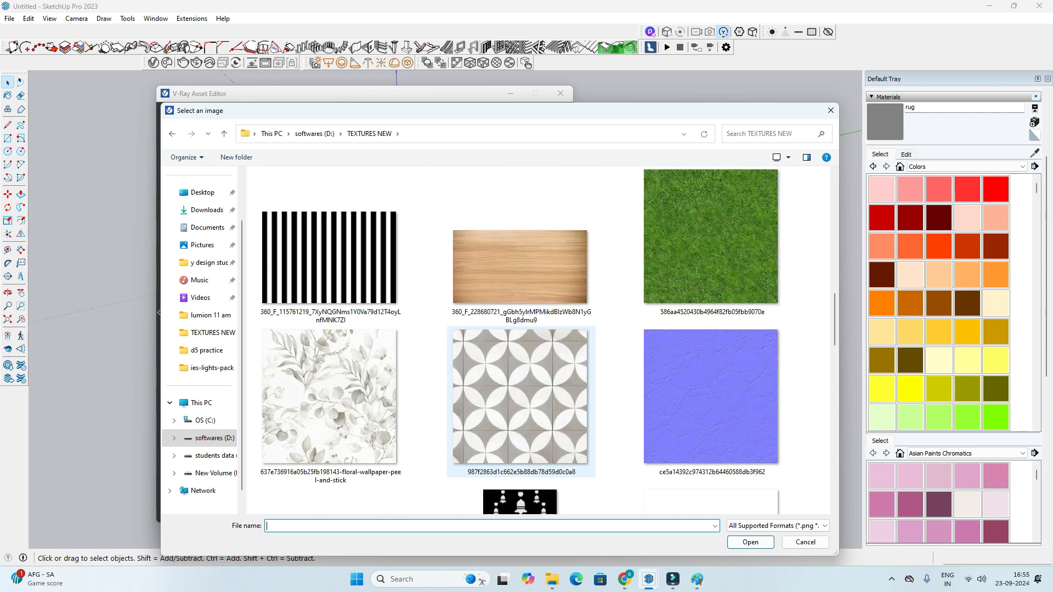
scroll(521, 401, "up", 4)
left_click(329, 235)
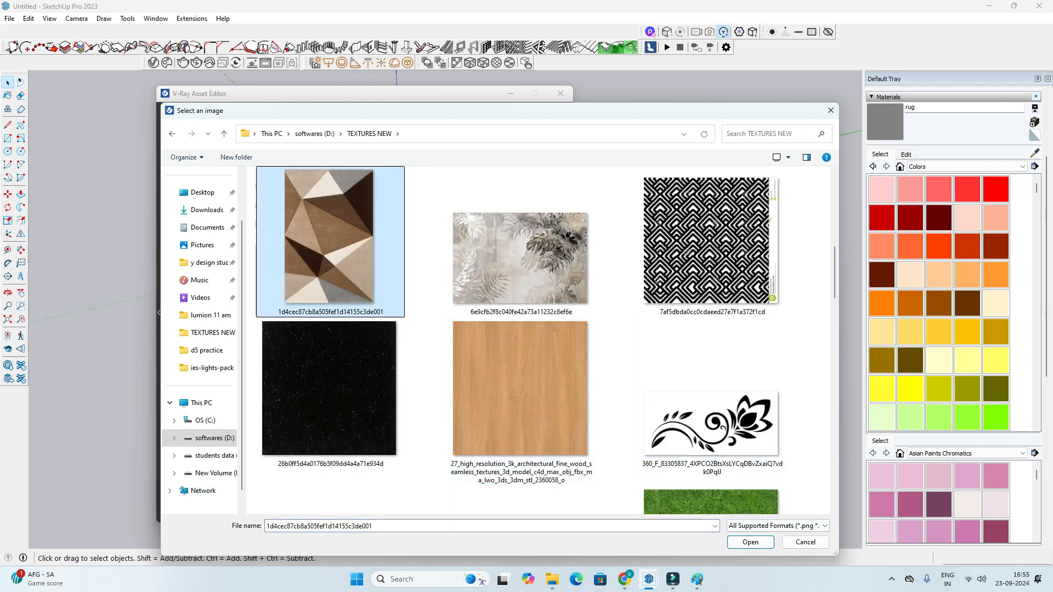
left_click(750, 542)
Step: Select the rectangle's face inside the group and apply the rug material to it
left_click_drag(329, 93, 250, 82)
left_click(603, 328)
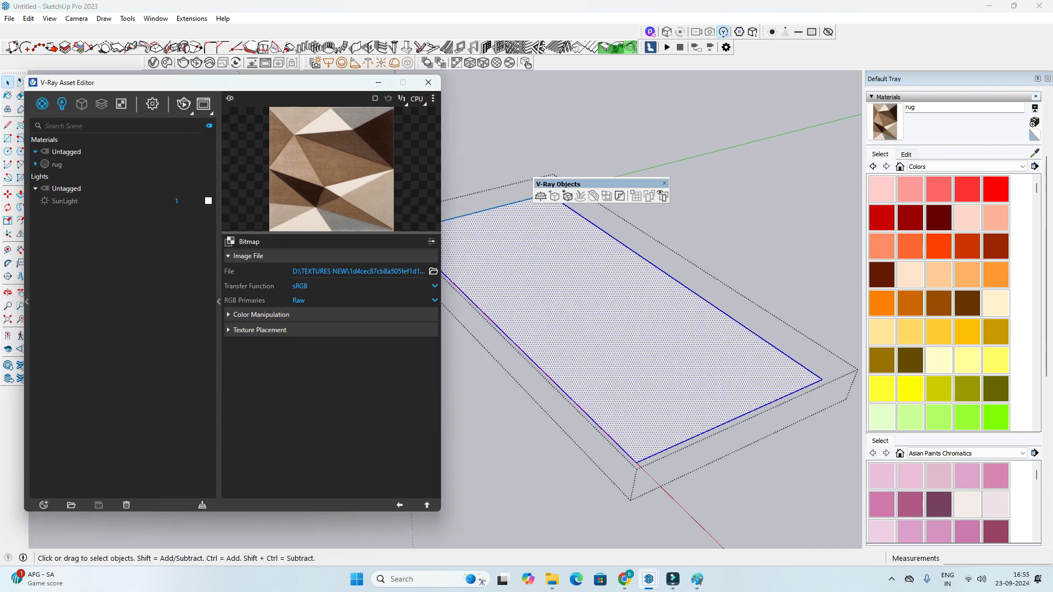
left_click(56, 164)
right_click(57, 164)
left_click(89, 188)
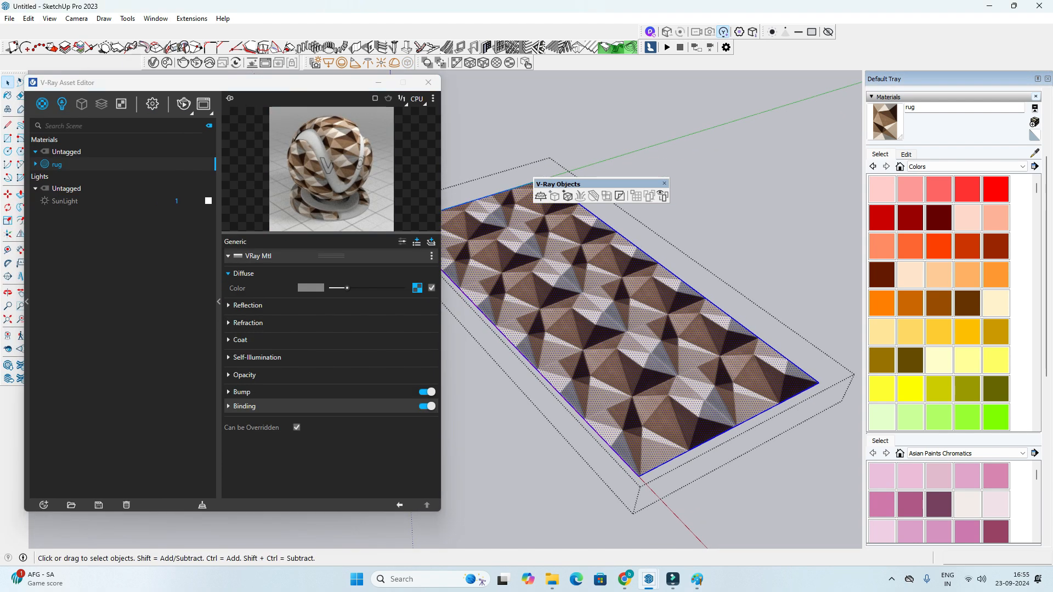
Step: Fit the rug texture to the rectangle so a single image covers the whole face
left_click_drag(220, 83, 24, 176)
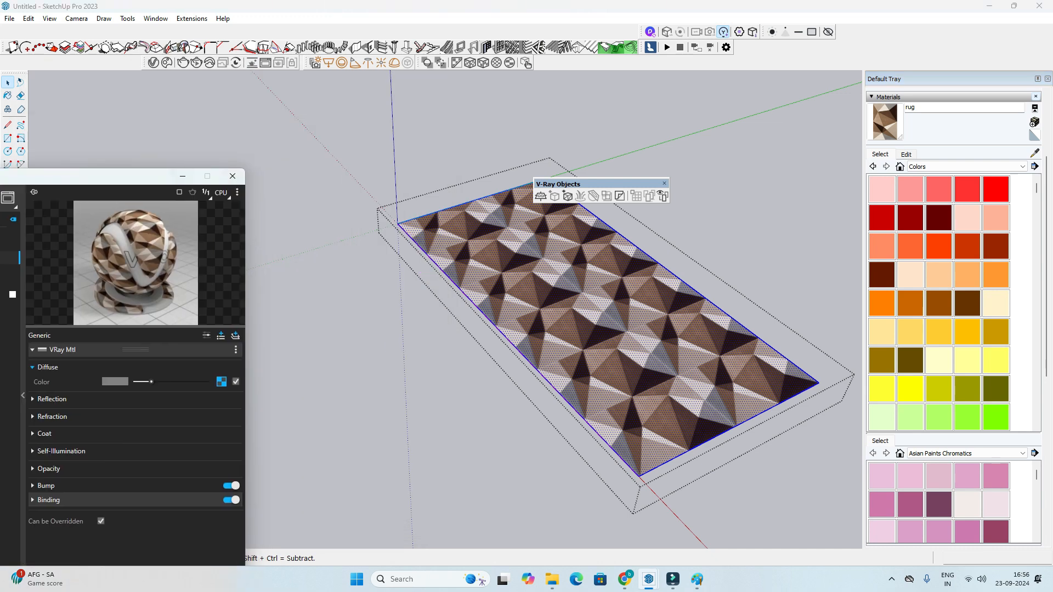
left_click(483, 62)
key("ctrl+t")
middle_click_drag(548, 329, 537, 372)
left_click(483, 63)
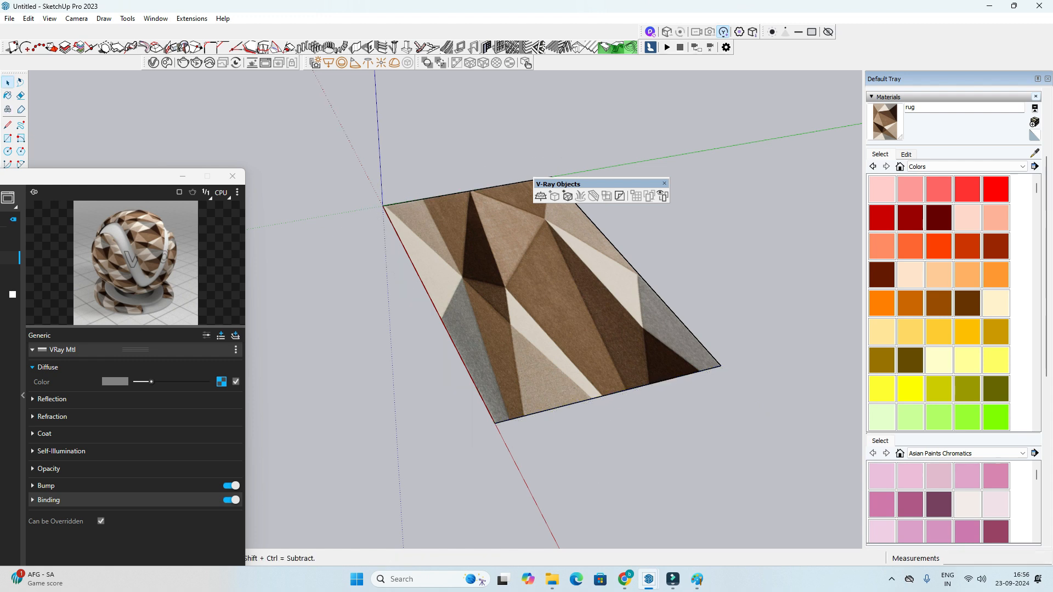
key("ctrl+a")
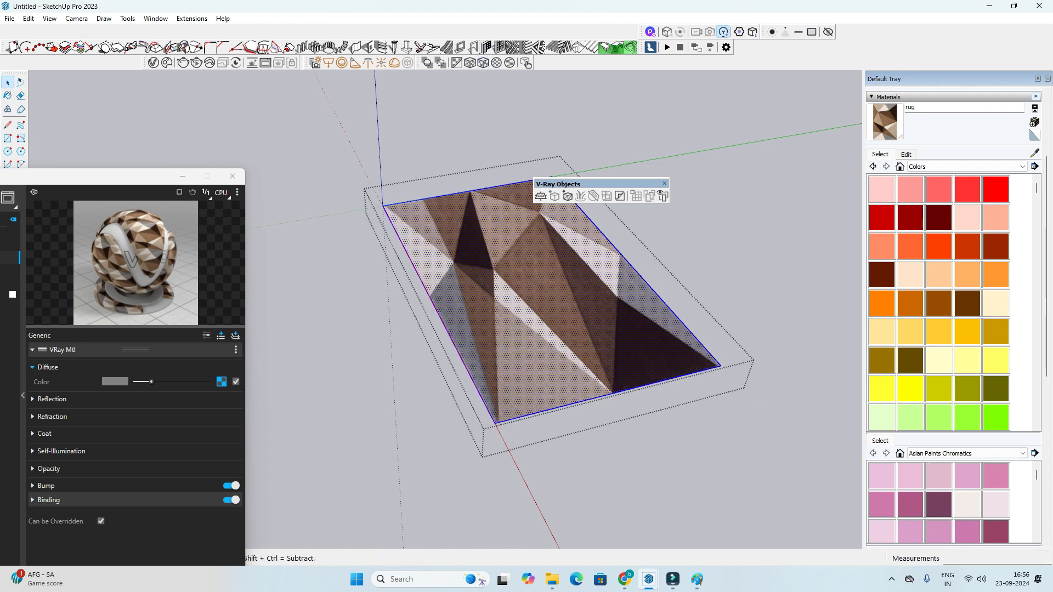
key("ctrl+t")
Step: Run an interactive render to check the fitted rug texture, and close the V-Ray Frame Buffer
key("F8")
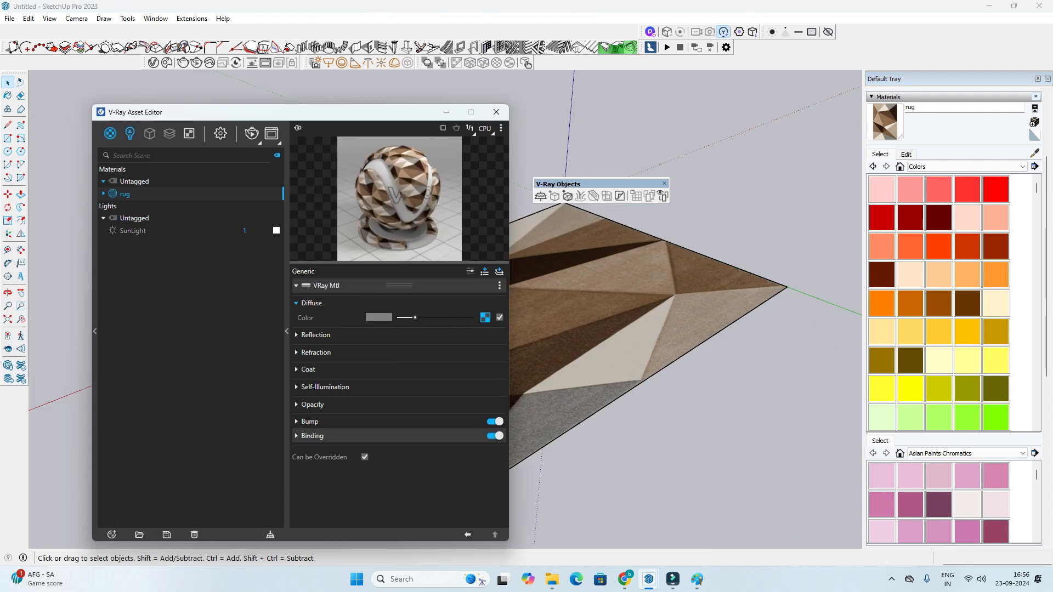
left_click(251, 133)
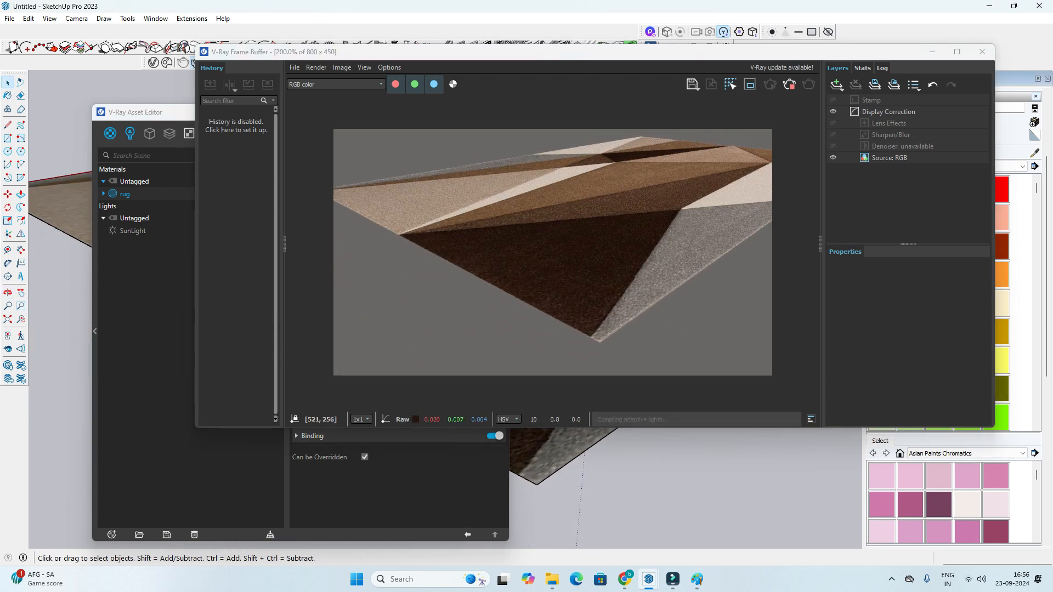
scroll(553, 252, "down", 4)
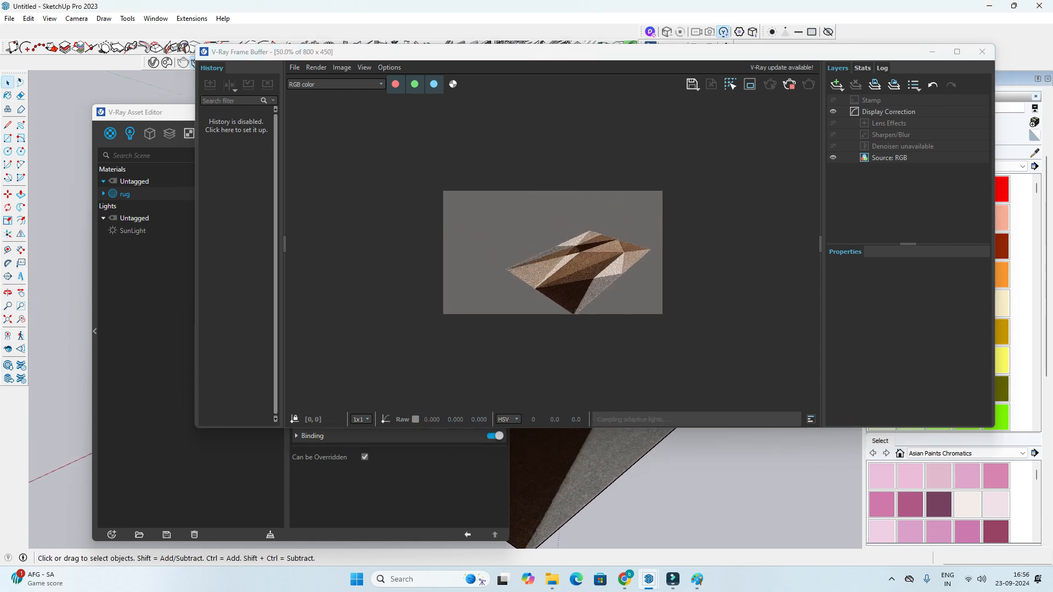
scroll(569, 308, "up", 4)
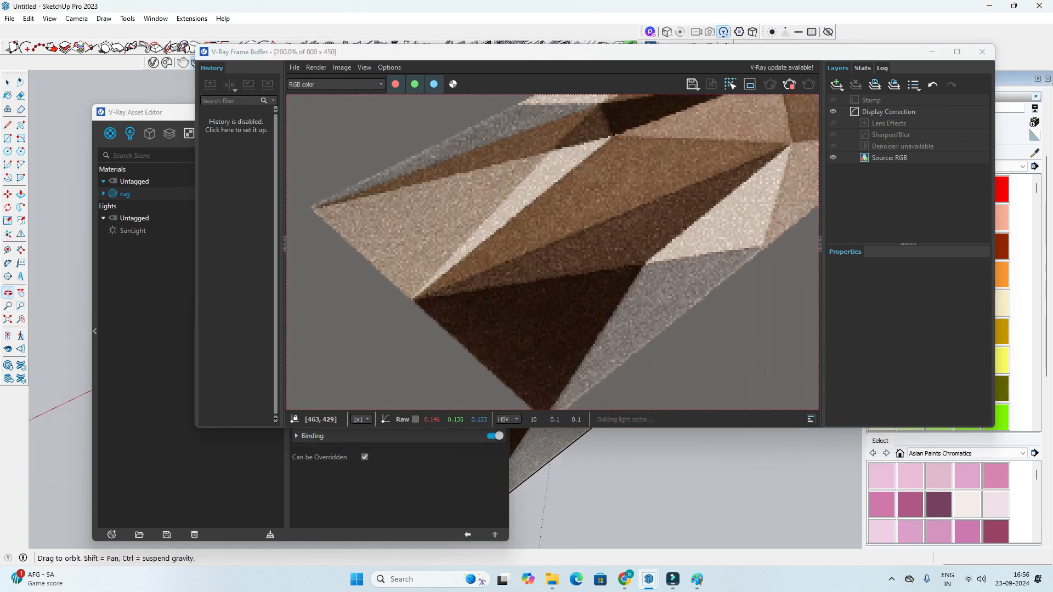
scroll(575, 322, "down", 2)
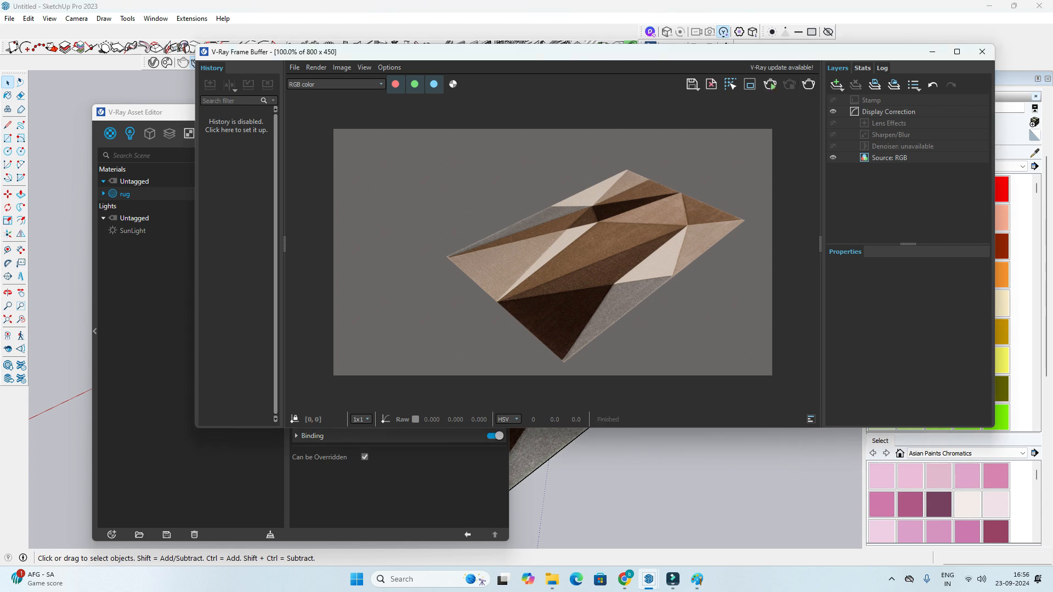
left_click(982, 51)
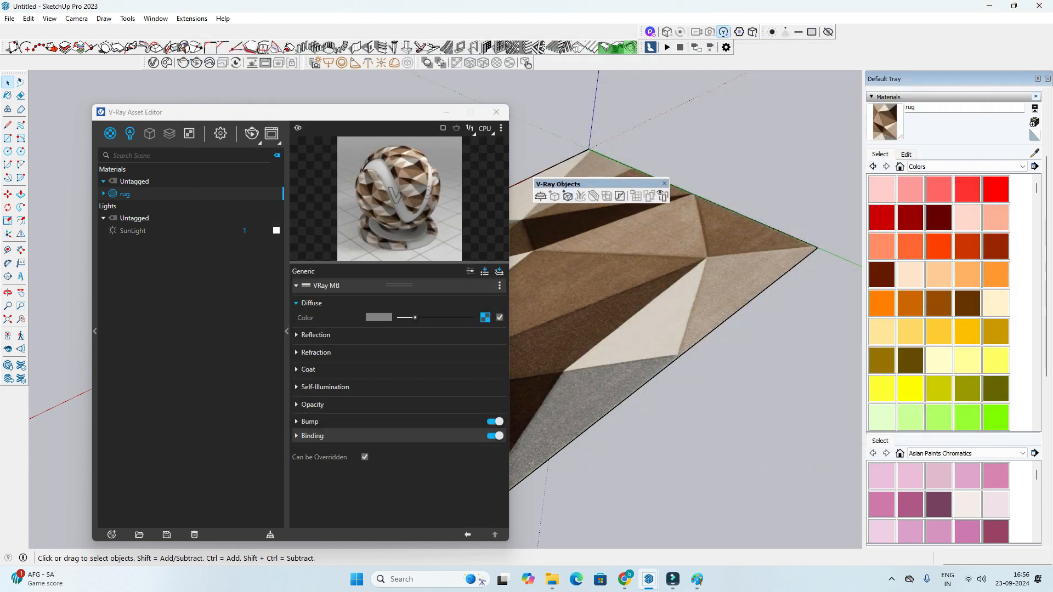
Step: Add V-Ray Fur to the rug group and check the strands in an interactive render
left_click(595, 285)
left_click_drag(340, 112, 141, 94)
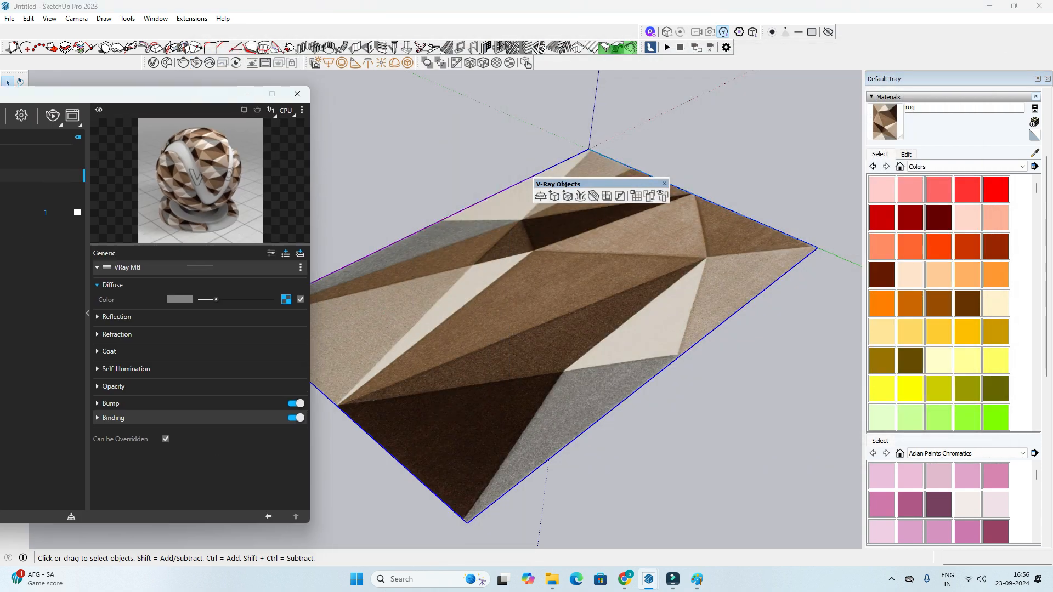
left_click(580, 196)
middle_click_drag(581, 236, 599, 241)
left_click(53, 116)
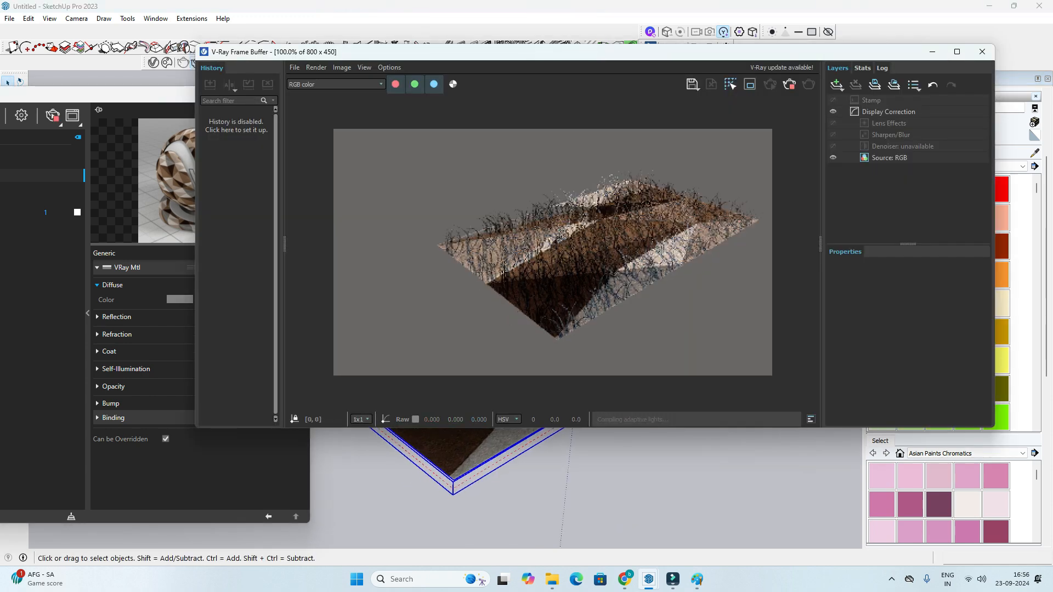
scroll(548, 488, "up", 5)
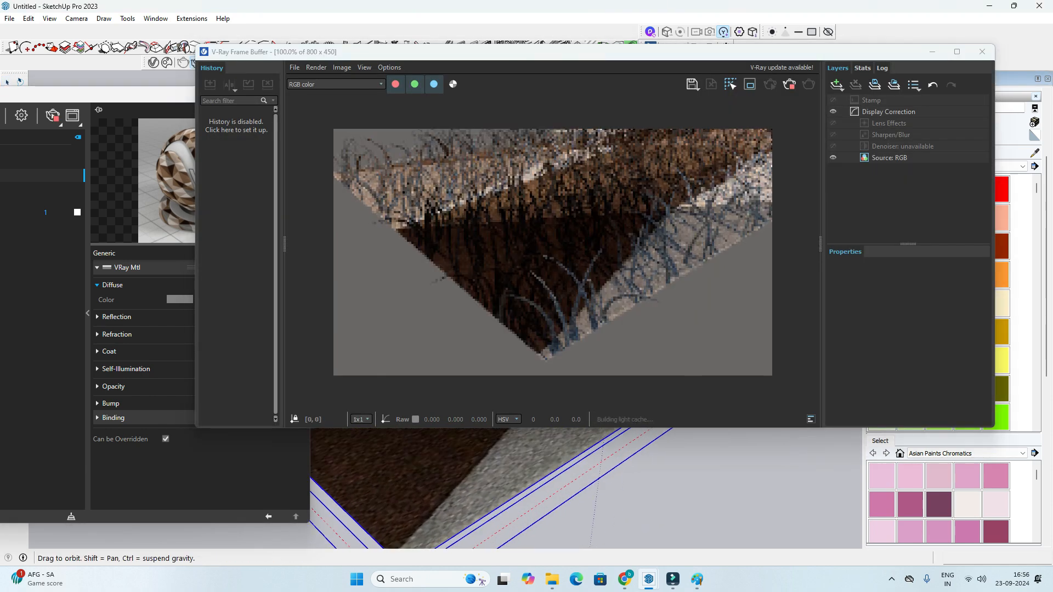
scroll(548, 488, "down", 1)
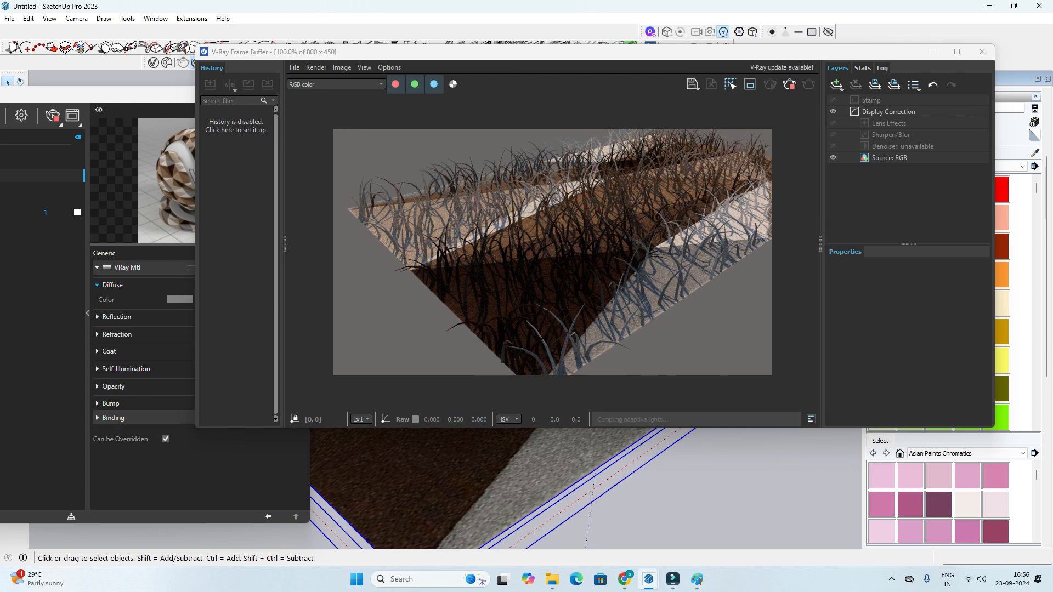
scroll(608, 461, "down", 3)
middle_click_drag(608, 460, 611, 266)
scroll(612, 266, "up", 2)
scroll(565, 154, "down", 1)
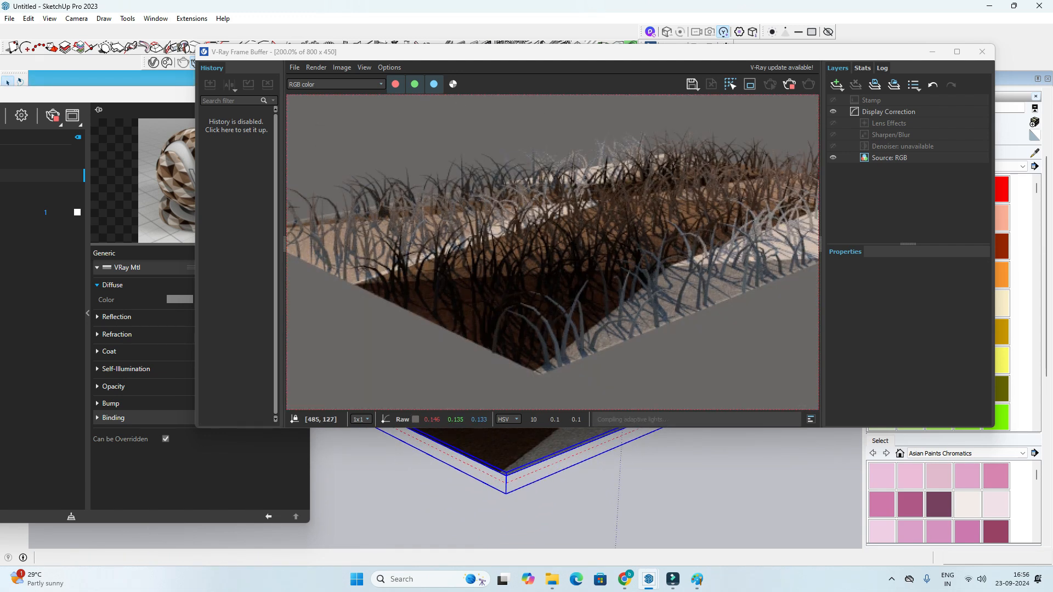
Step: Open the Fur geometry's parameters beside the render and set its count per area to 20 and length to 1
left_click_drag(494, 51, 675, 61)
left_click(141, 87)
left_click_drag(162, 96, 347, 70)
left_click(135, 88)
left_click(111, 149)
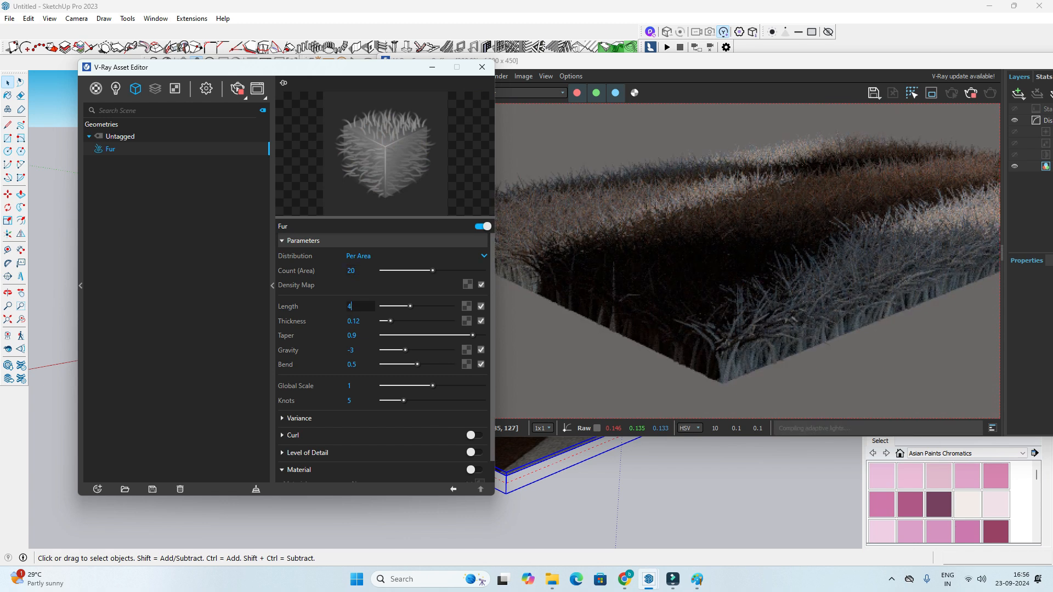
type("1")
key("Return")
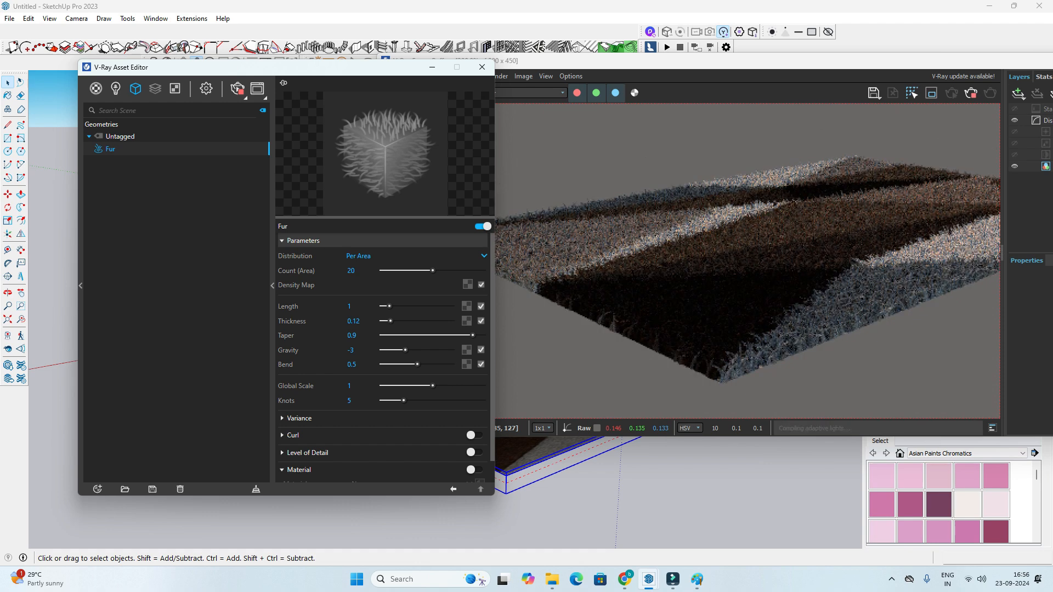
Step: Set the fur's count per area to 10 and inspect the rug's corner closely in the interactive render
type("10")
key("Return")
mouse_move(669, 471)
middle_mouse_down()
mouse_move(671, 529)
mouse_move(660, 490)
mouse_move(565, 493)
middle_mouse_up()
scroll(680, 493, "down", 2)
mouse_move(702, 491)
middle_mouse_down()
mouse_move(630, 494)
mouse_move(542, 471)
middle_mouse_up()
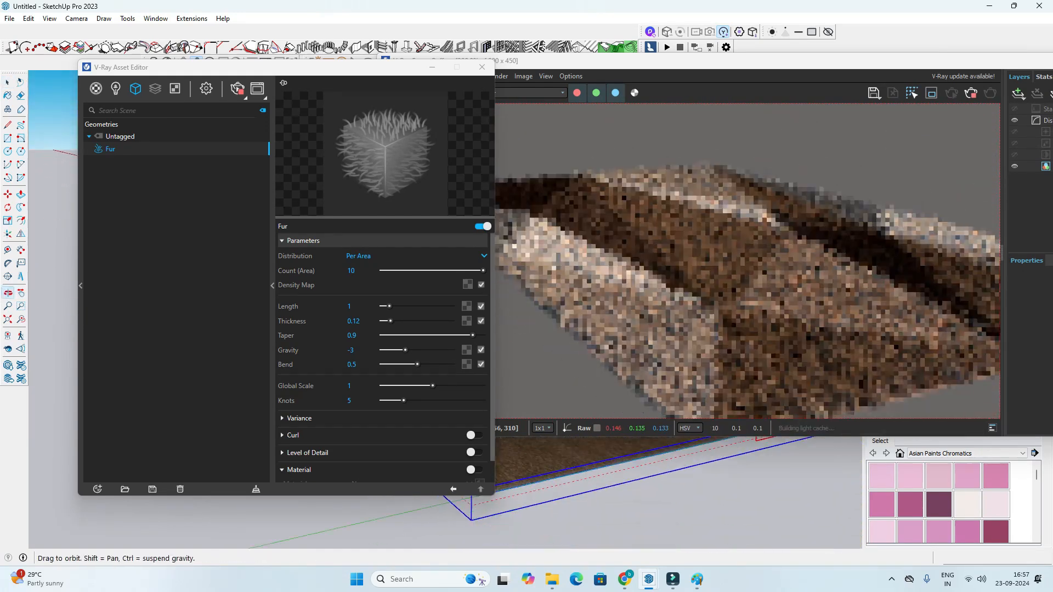
left_click(713, 264)
scroll(733, 261, "down", 2)
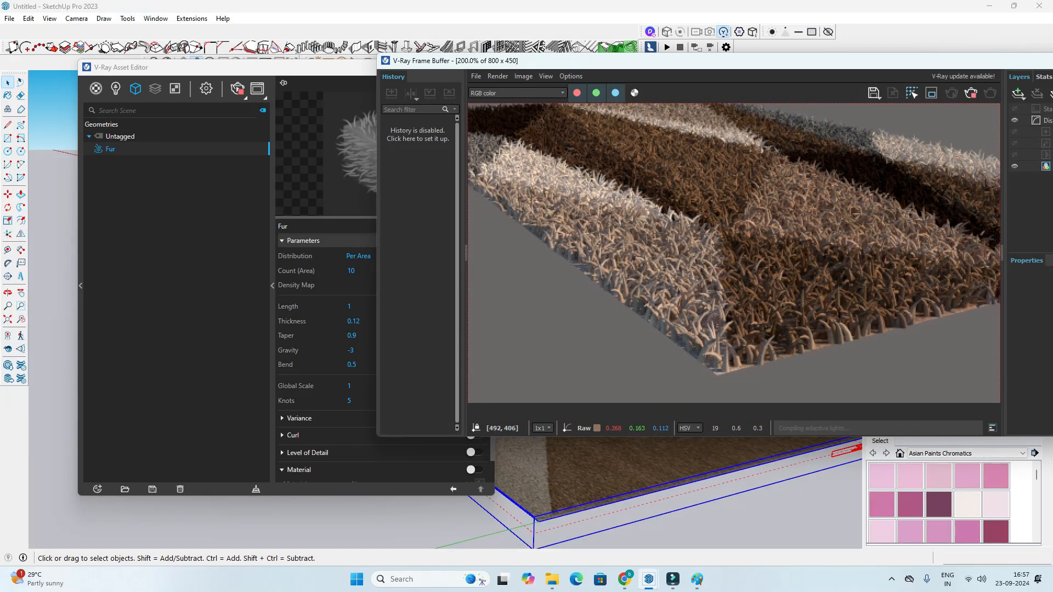
scroll(710, 359, "up", 2)
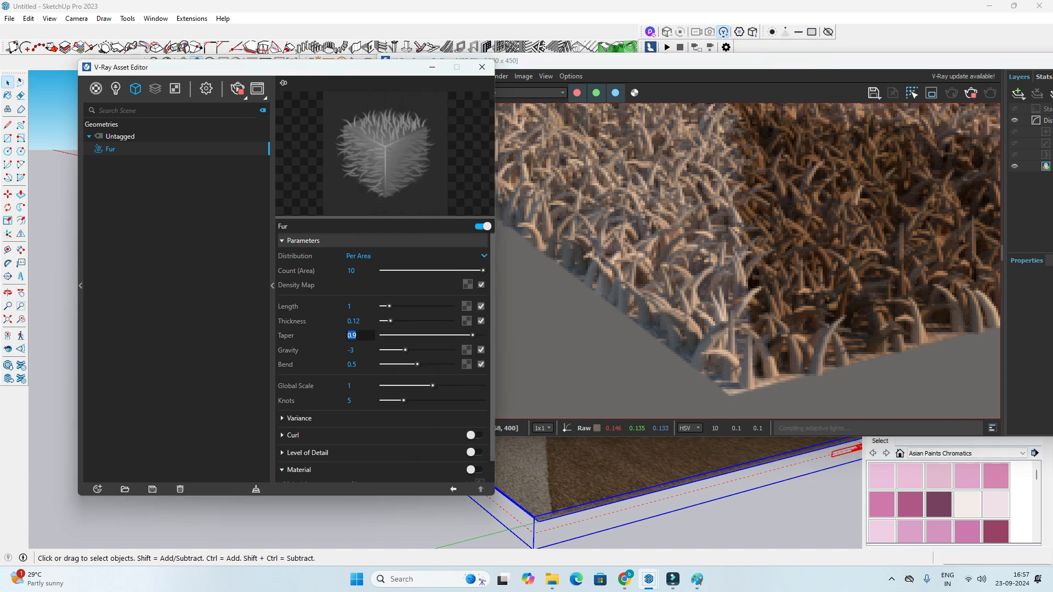
Step: Refine the fur strands with taper 0.2, thickness 0.05 and bend 0.8
key("Return")
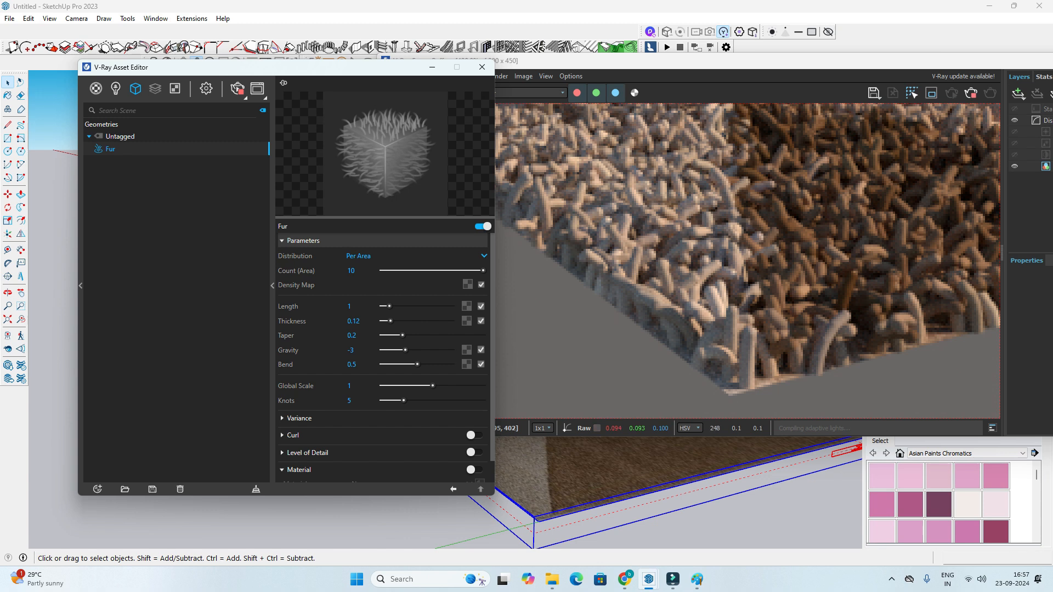
scroll(735, 359, "down", 1)
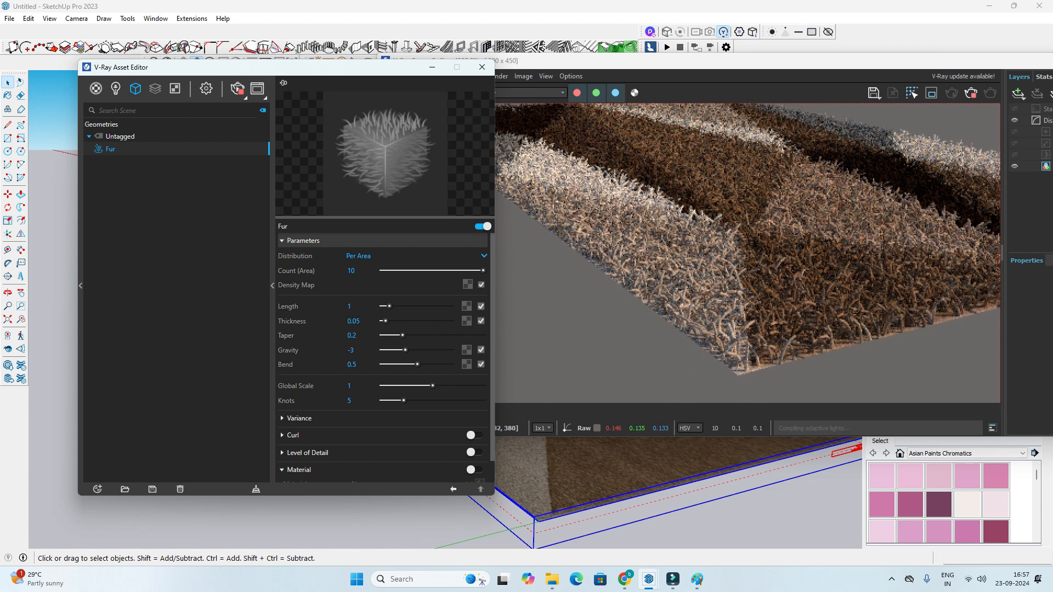
middle_click_drag(631, 488, 632, 496)
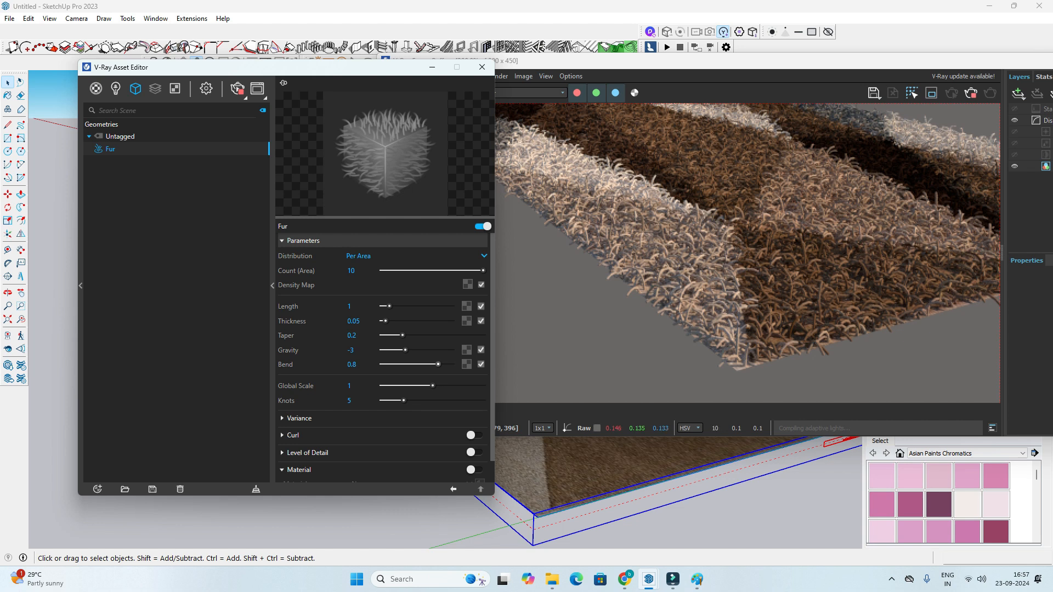
Step: Set the fur's gravity to -2.8 and its count per area to 25
left_click_drag(405, 350, 407, 350)
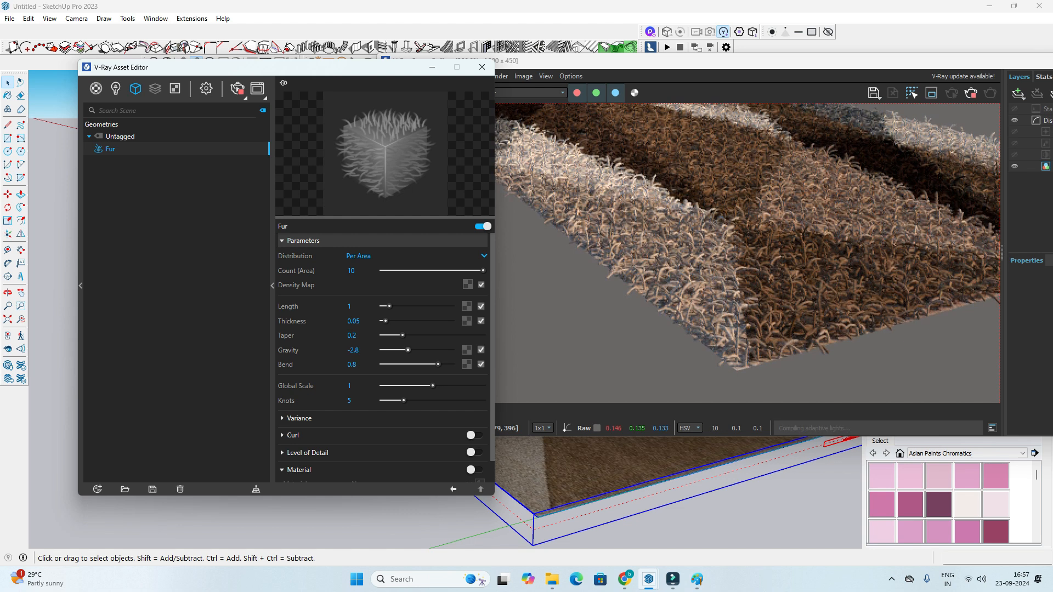
type("15")
key("Return")
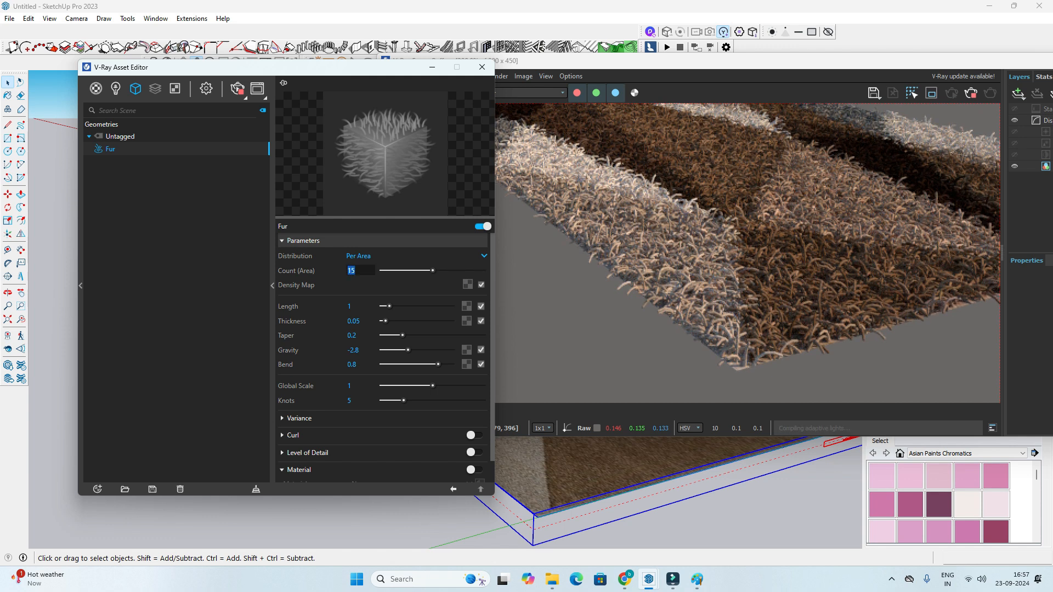
scroll(629, 476, "down", 2)
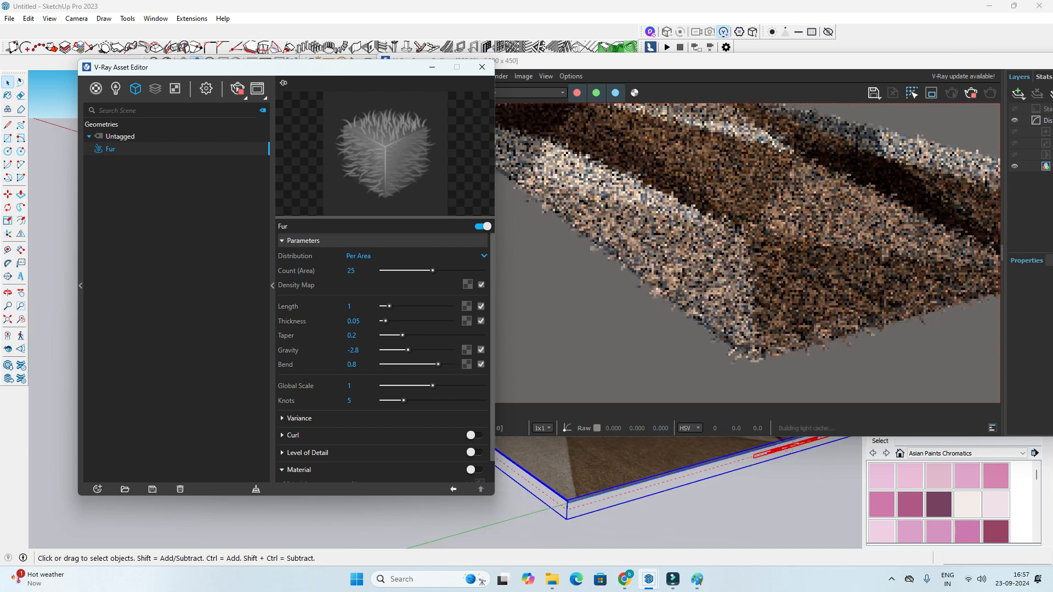
mouse_move(629, 476)
middle_mouse_down()
mouse_move(492, 478)
mouse_move(496, 496)
mouse_move(633, 505)
middle_mouse_up()
Step: Set the fur's length to 2 and check the strands at the rug's corner in the interactive render
left_click(349, 306)
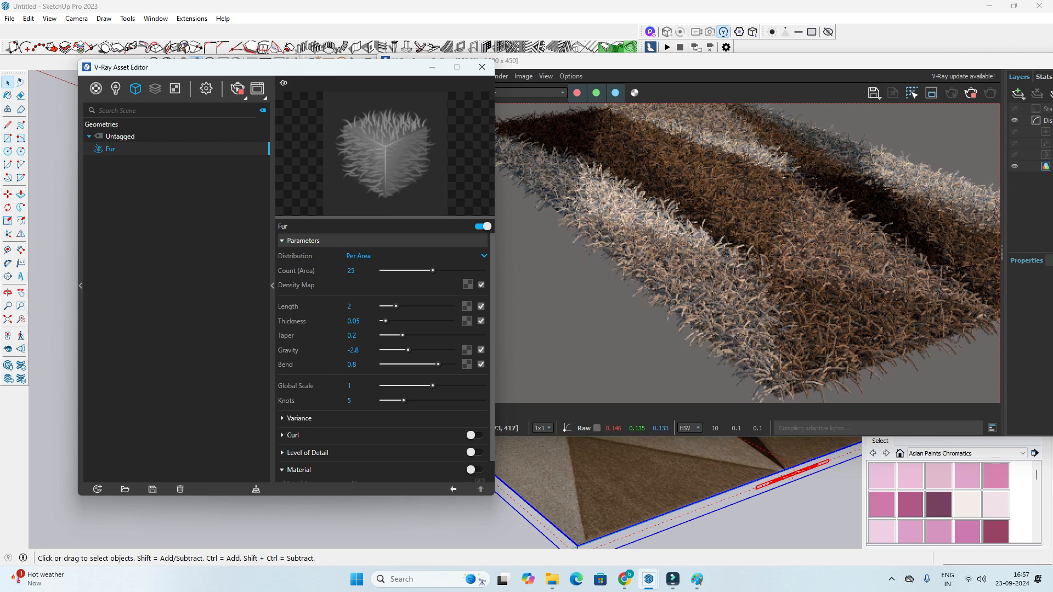
scroll(712, 236, "down", 1)
scroll(647, 483, "up", 1)
mouse_move(647, 482)
middle_mouse_down()
mouse_move(592, 466)
mouse_move(575, 480)
mouse_move(543, 474)
middle_mouse_up()
scroll(769, 321, "up", 1)
left_click(770, 320)
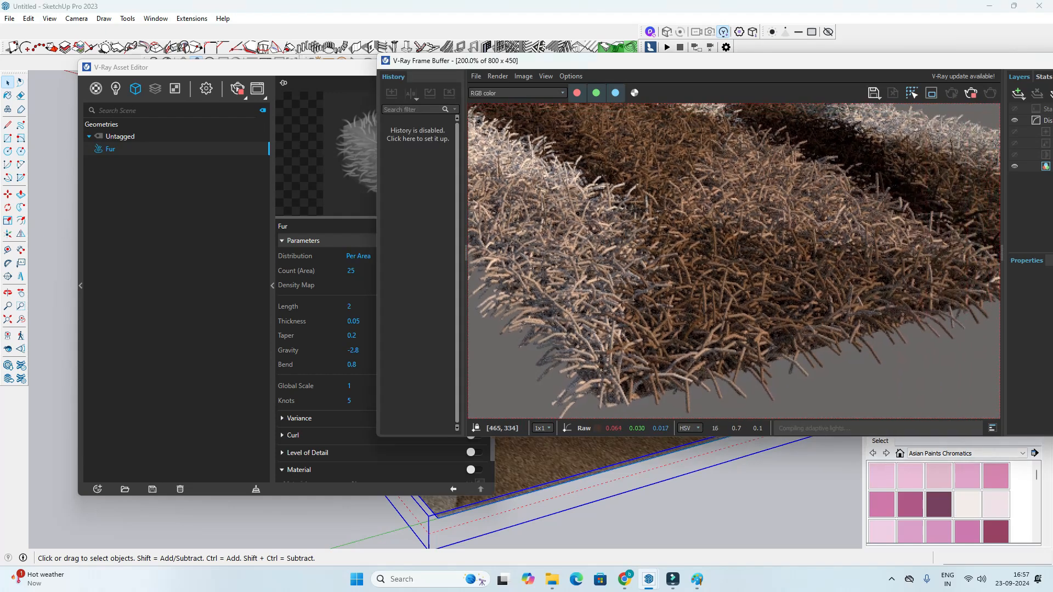
scroll(770, 320, "down", 1)
middle_click_drag(543, 474, 521, 471)
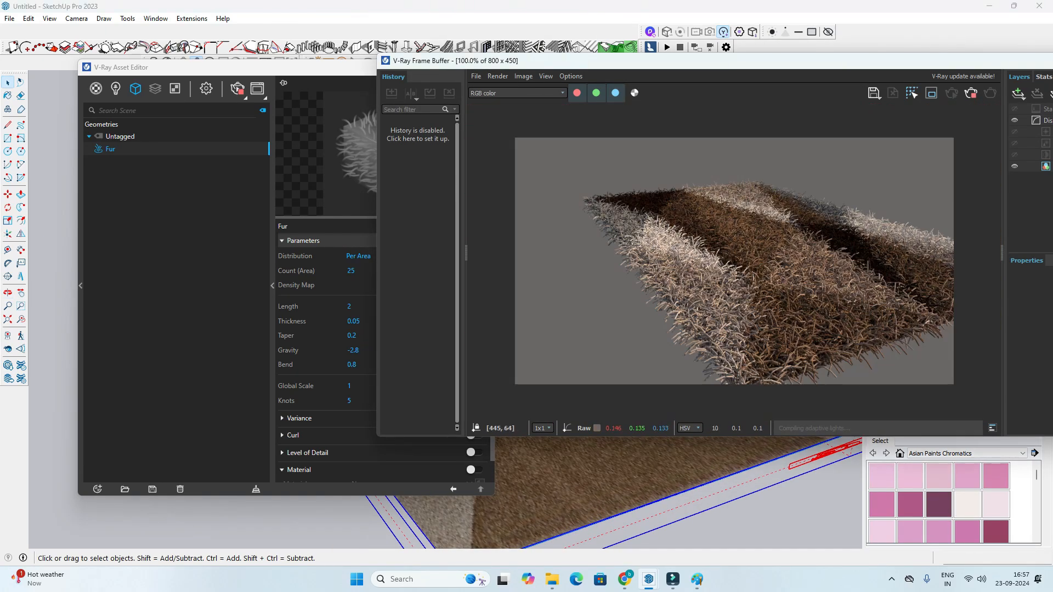
Step: Move the frame buffer and Asset Editor apart so both can be seen, and inspect the fur strands at different magnifications
left_click_drag(493, 60, 583, 56)
left_click_drag(433, 67, 298, 47)
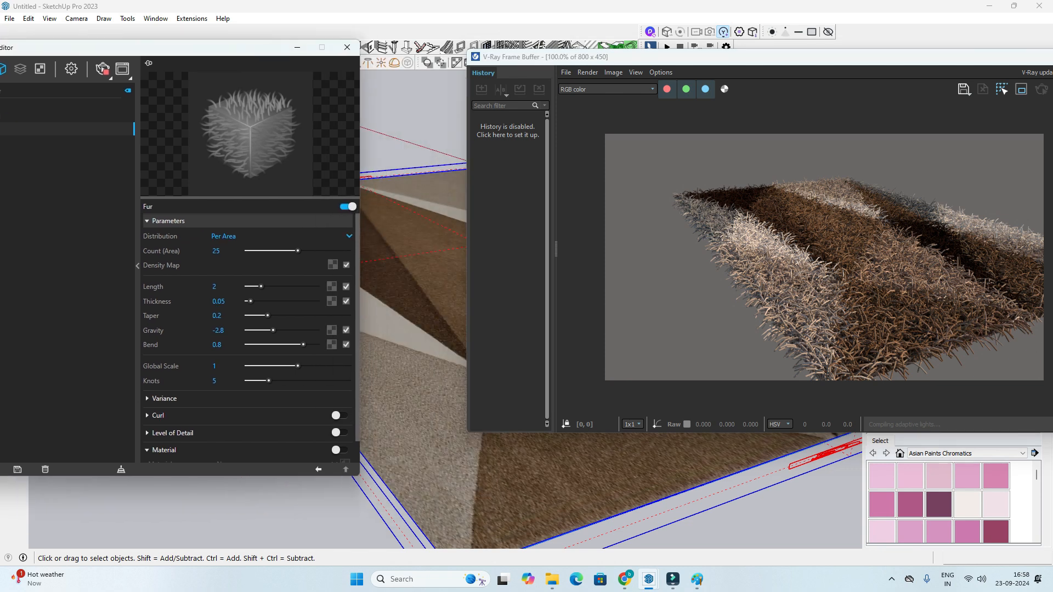
scroll(805, 257, "up", 1)
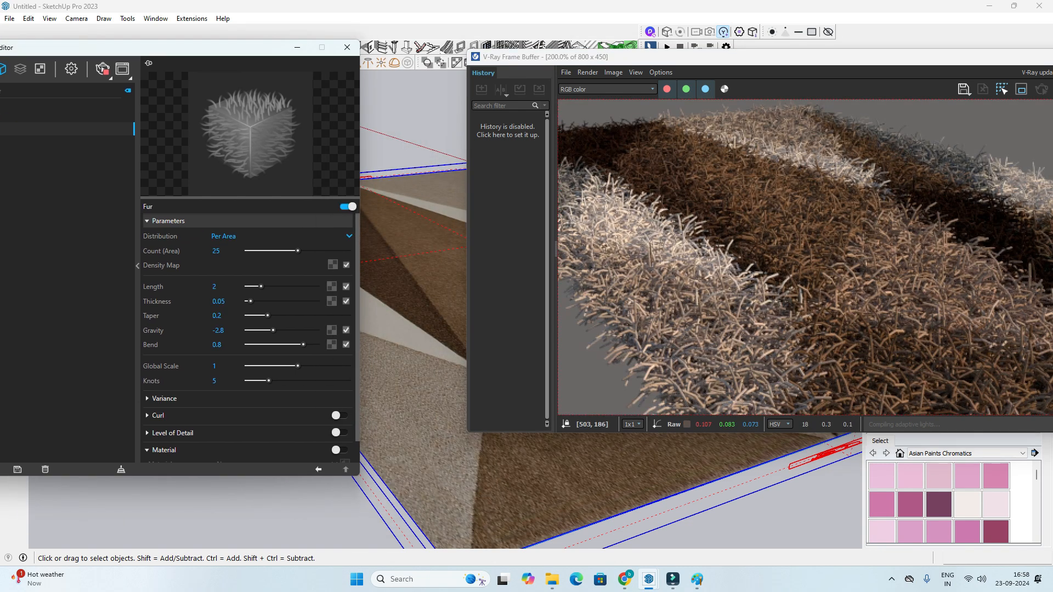
scroll(870, 223, "down", 1)
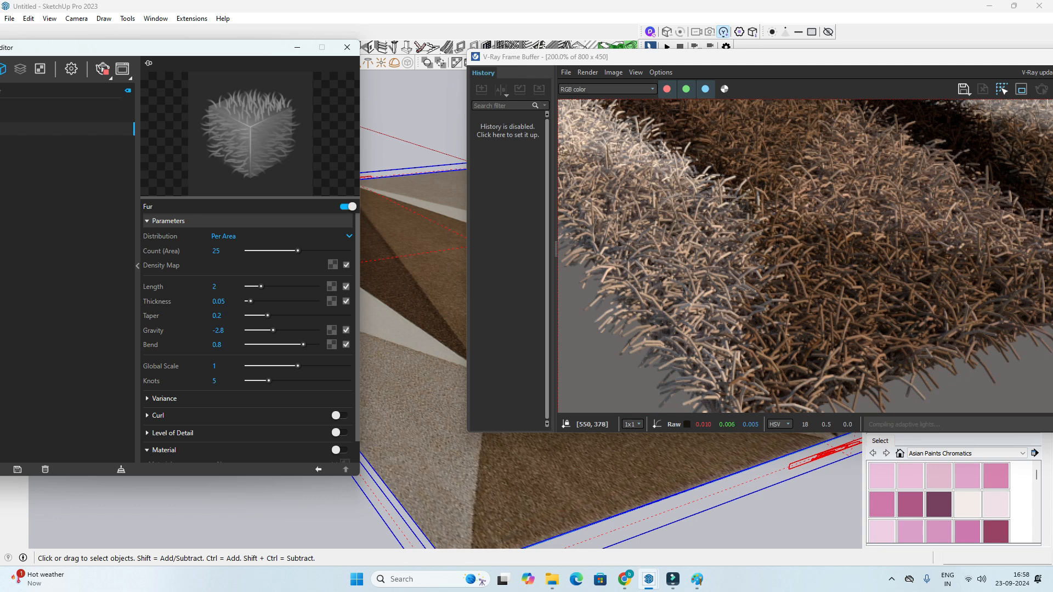
scroll(848, 232, "down", 1)
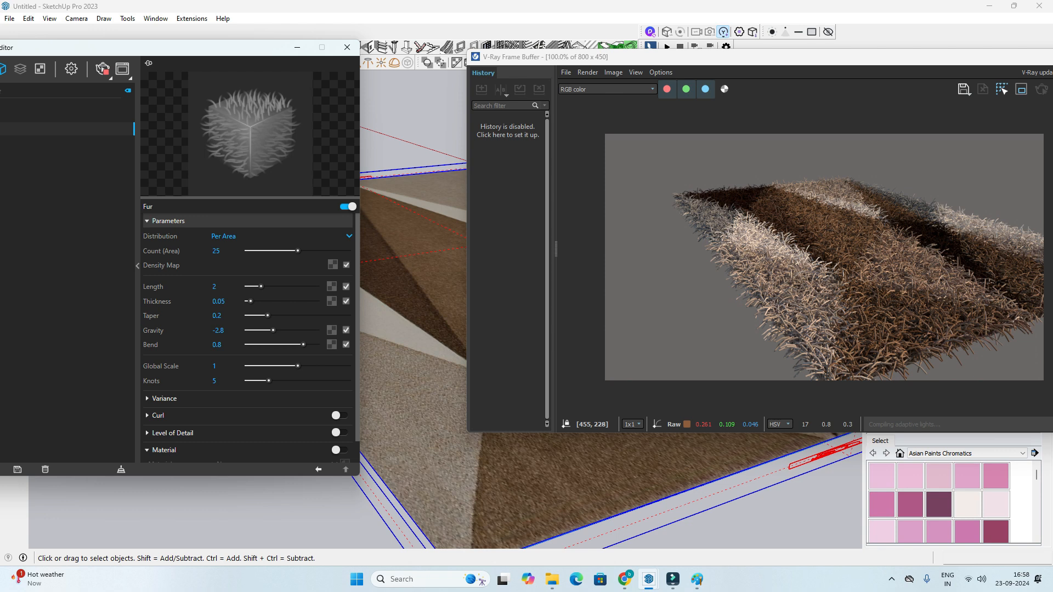
scroll(854, 259, "up", 1)
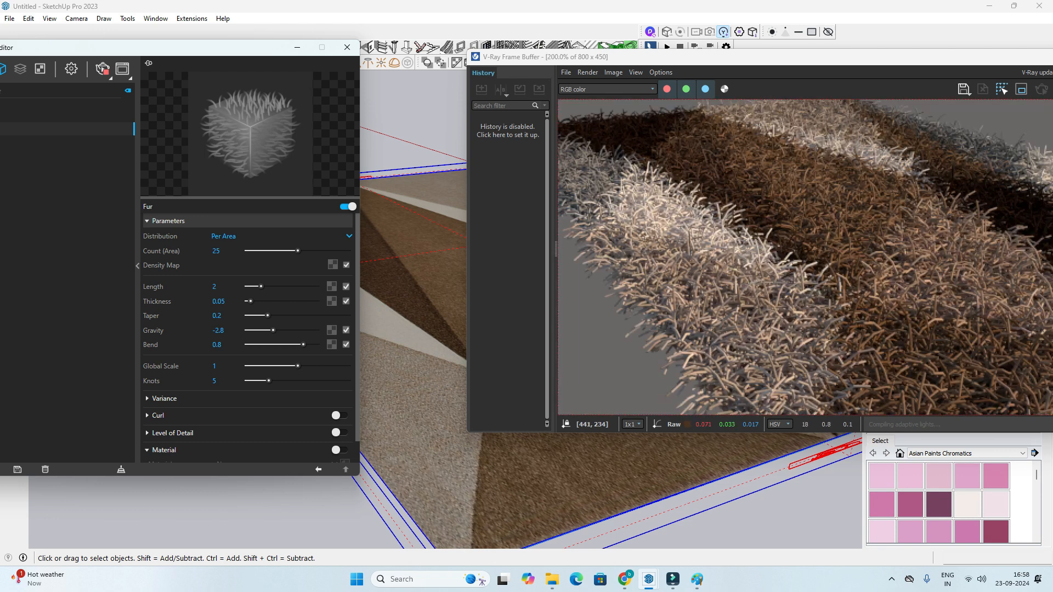
middle_click_drag(537, 482, 493, 504)
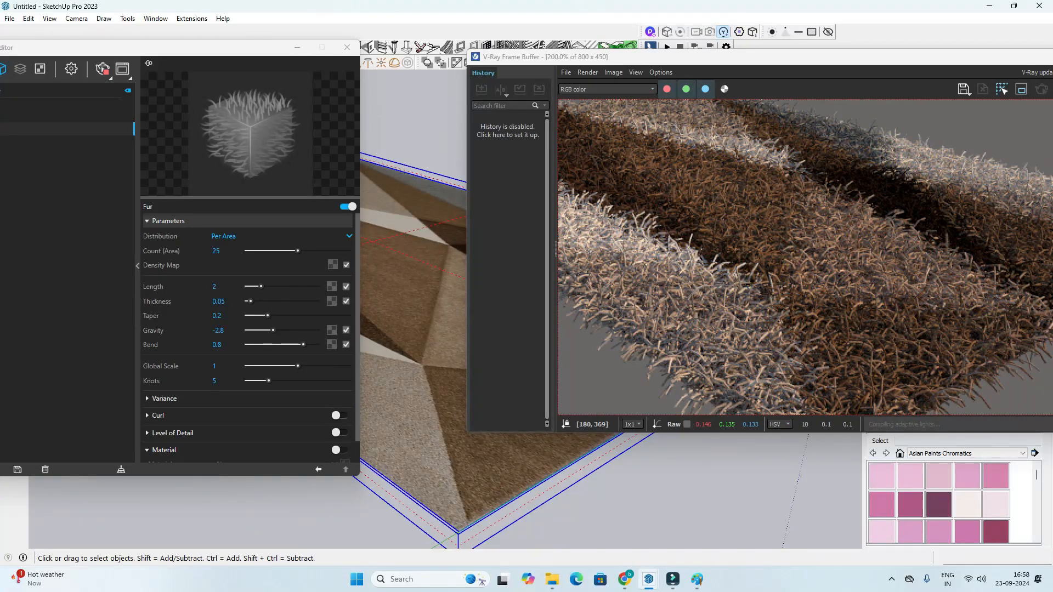
Step: Assign a Noise B texture to the fur's length
left_click(331, 286)
scroll(296, 179, "down", 3)
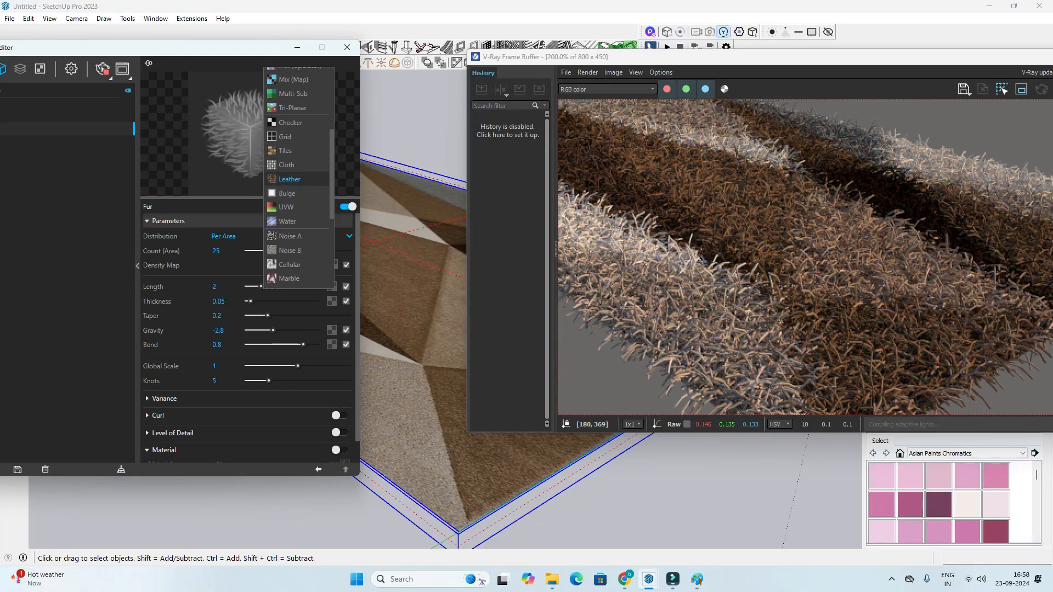
scroll(296, 181, "down", 3)
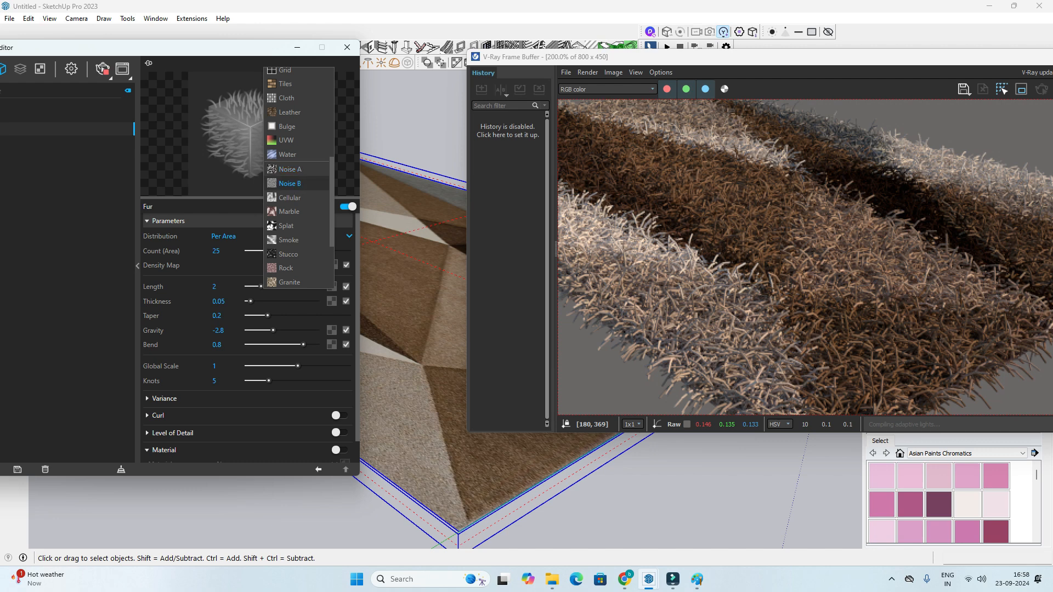
left_click(290, 183)
middle_click_drag(686, 494, 655, 496)
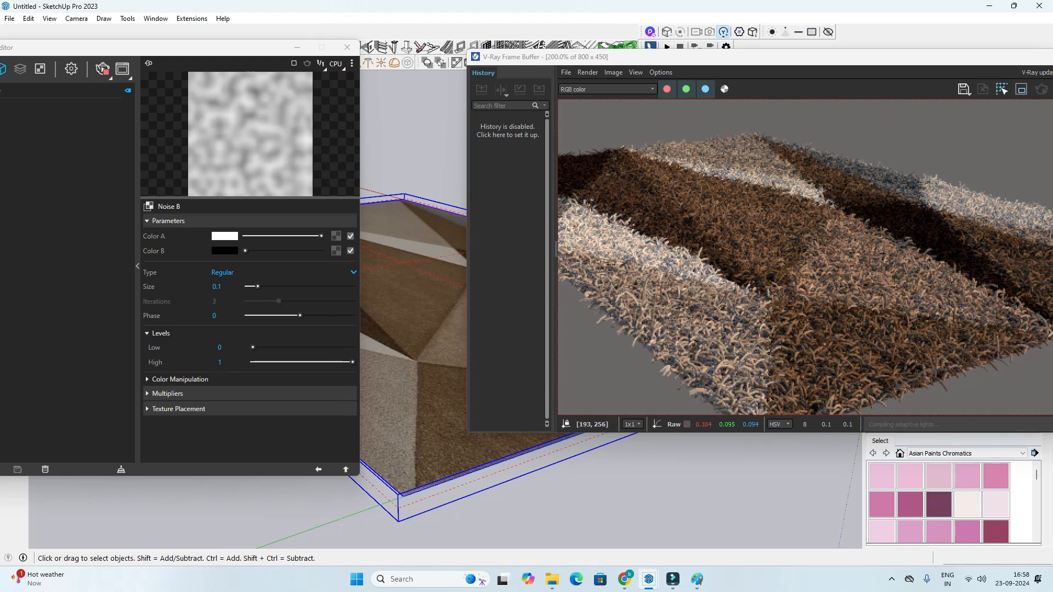
Step: Adjust the Noise B texture to size 0.2, phase 9.31 and high level 0.64
left_click_drag(257, 286, 349, 315)
left_click_drag(255, 286, 267, 286)
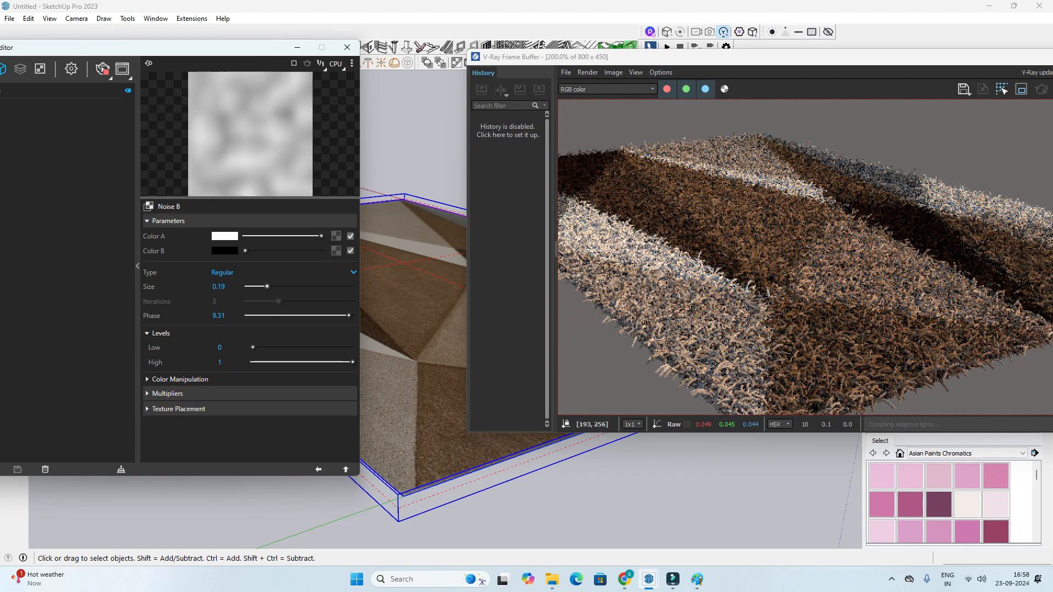
mouse_move(253, 347)
left_mouse_down()
mouse_move(277, 347)
mouse_move(252, 347)
left_mouse_up()
left_click_drag(351, 362, 316, 362)
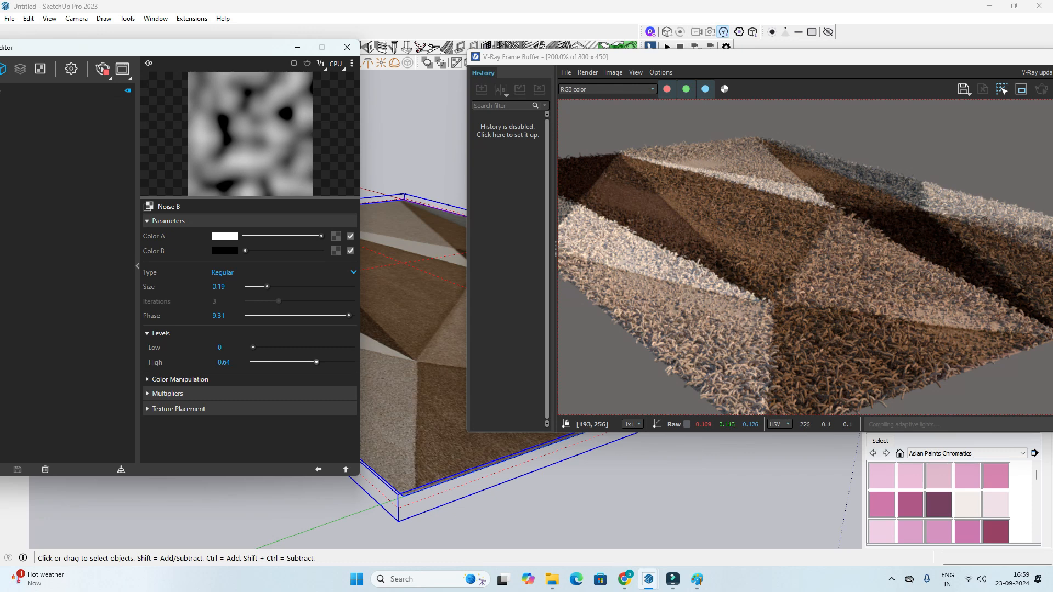
left_click(226, 287)
type(".2")
key("Return")
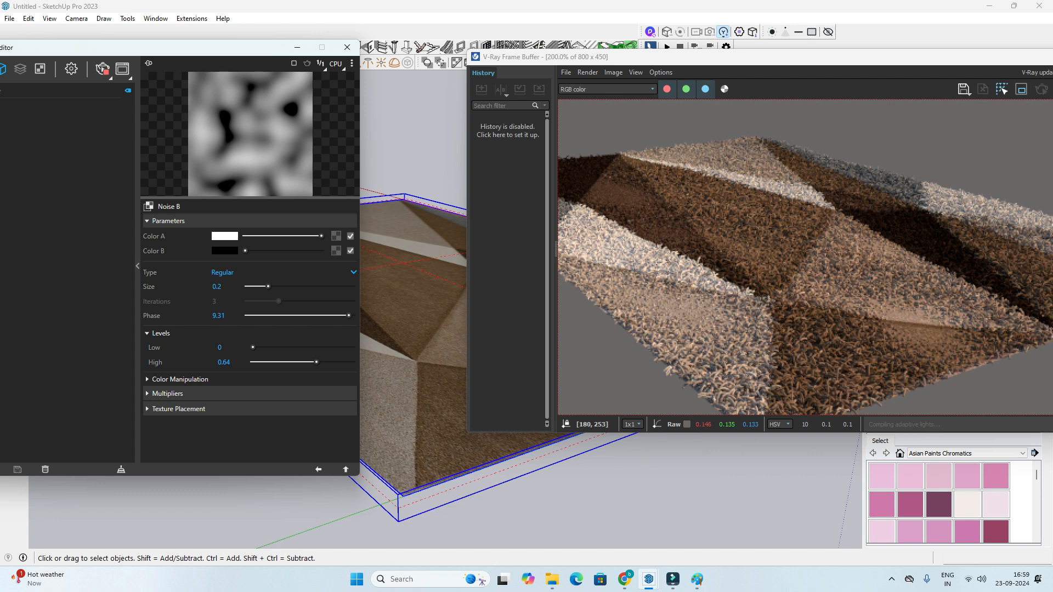
Step: Set the noise phase to -4.57, try a high level of 0.55 in the render, and settle on 0.65
left_click_drag(349, 315, 276, 316)
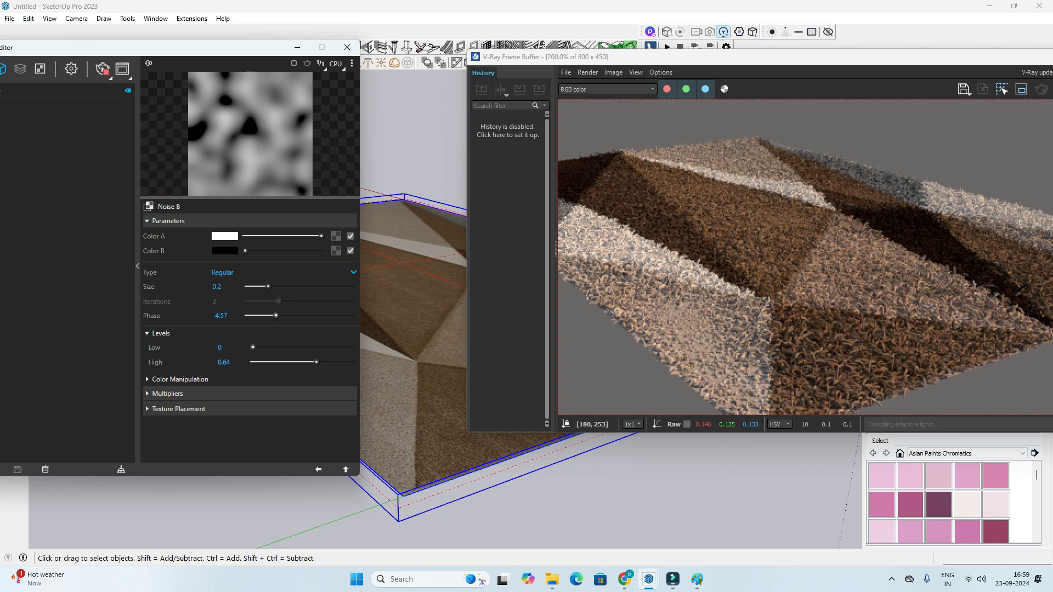
mouse_move(316, 361)
left_mouse_down()
mouse_move(352, 361)
mouse_move(293, 362)
mouse_move(307, 361)
left_mouse_up()
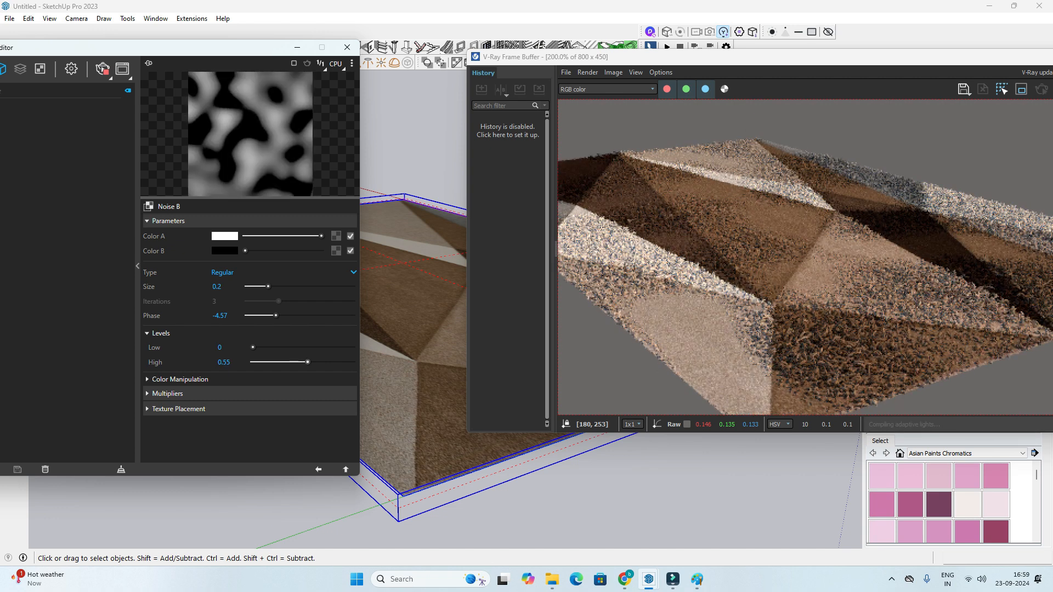
scroll(805, 257, "up", 1)
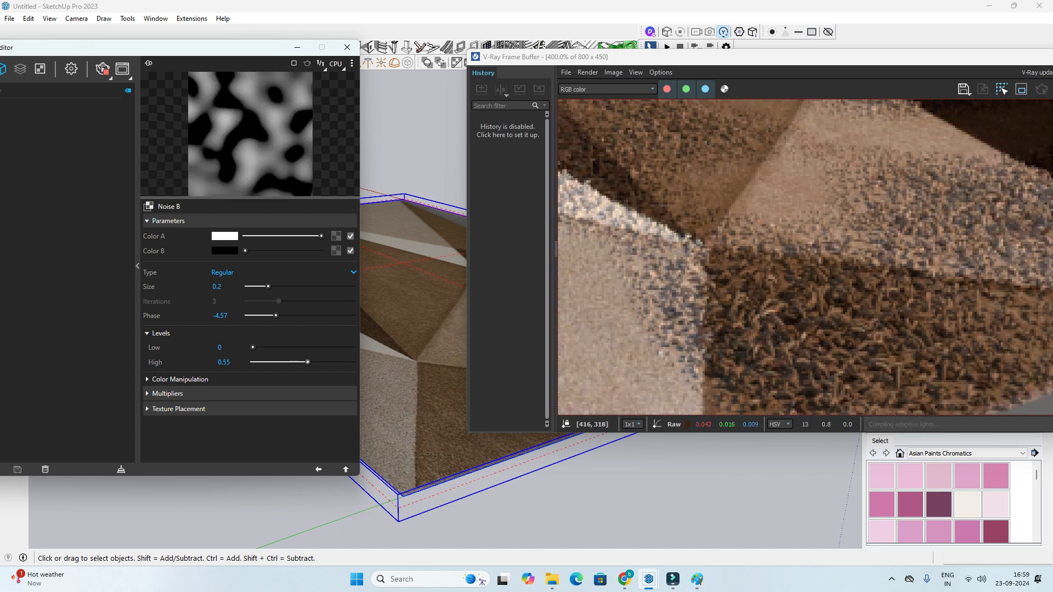
scroll(704, 166, "down", 1)
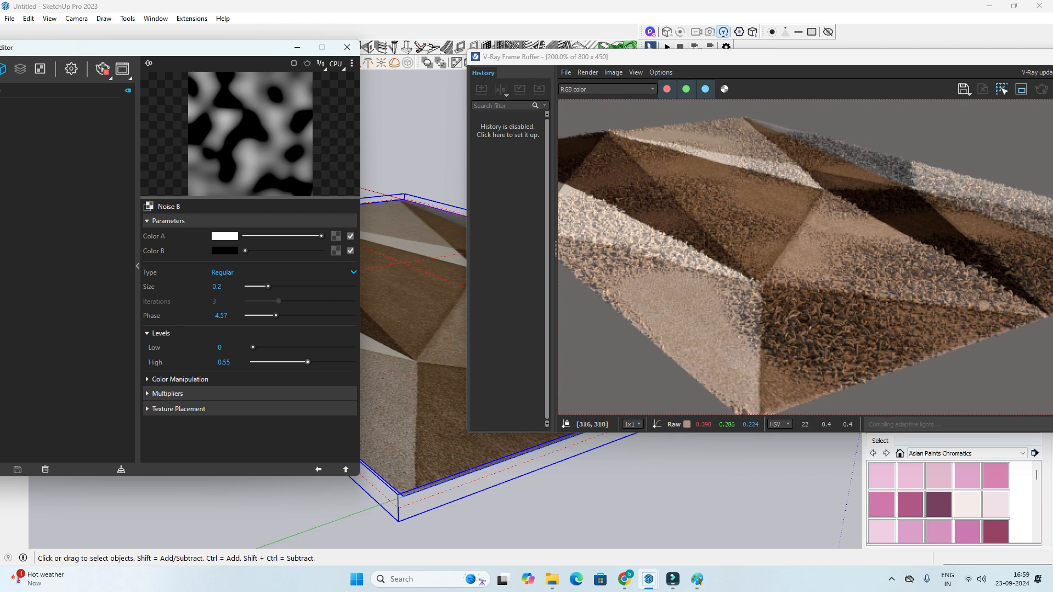
scroll(833, 263, "down", 1)
scroll(820, 229, "up", 1)
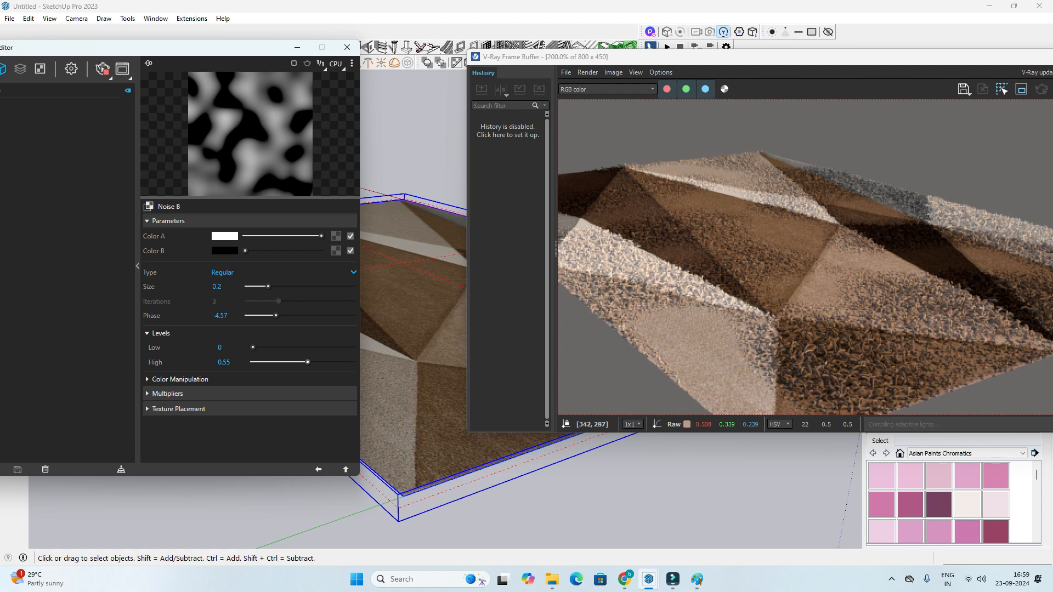
scroll(804, 258, "up", 1)
scroll(805, 258, "down", 1)
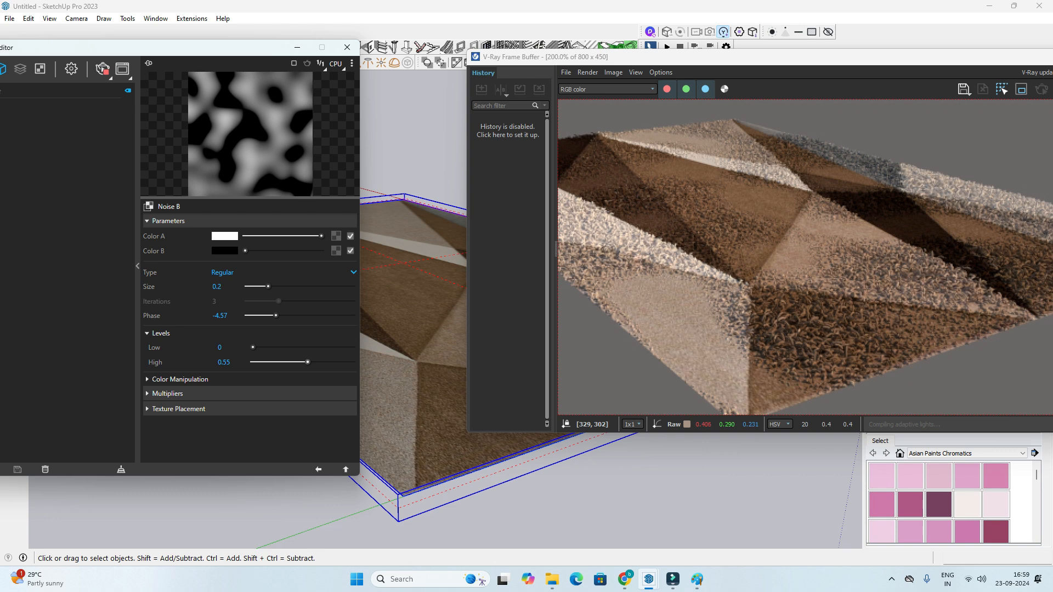
middle_click_drag(747, 299, 770, 292)
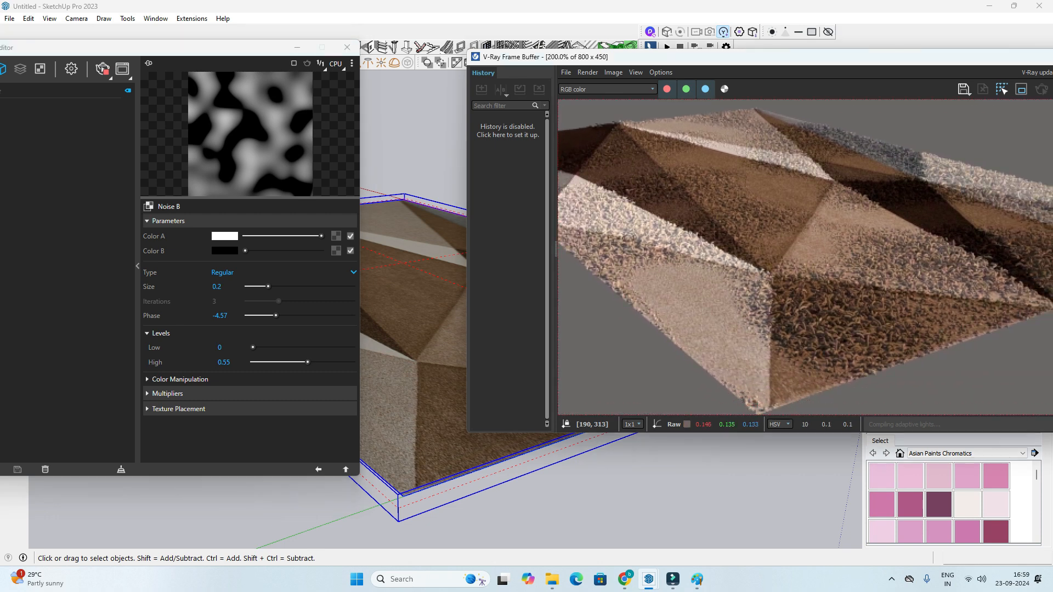
mouse_move(308, 362)
left_mouse_down()
mouse_move(329, 362)
mouse_move(317, 361)
left_mouse_up()
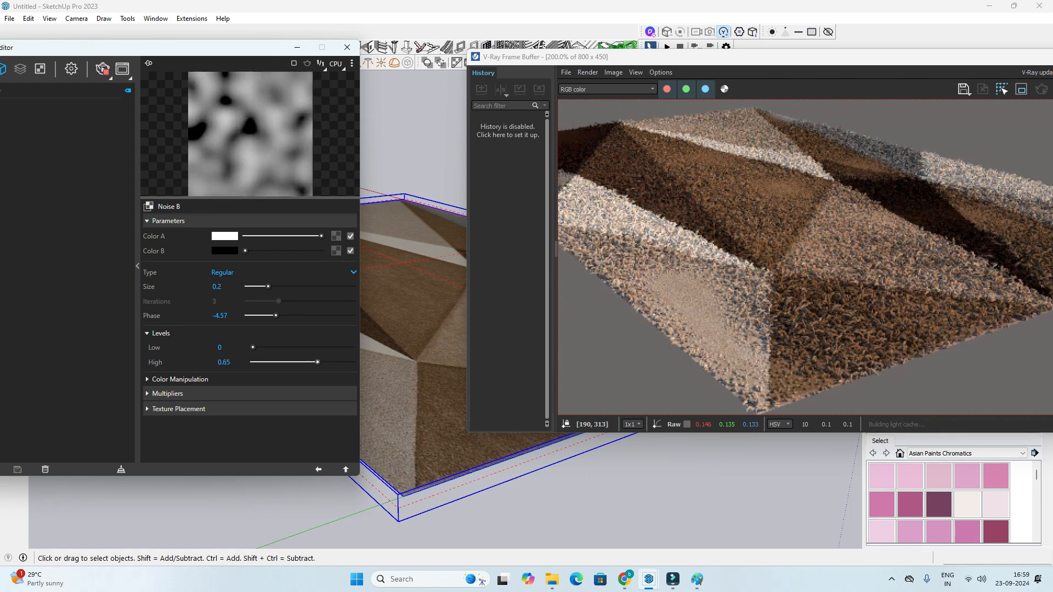
Step: Examine the rug's uneven fur length from several sides and close up in the interactive render
mouse_move(433, 400)
middle_mouse_down()
mouse_move(294, 434)
mouse_move(287, 417)
middle_mouse_up()
scroll(385, 476, "down", 3)
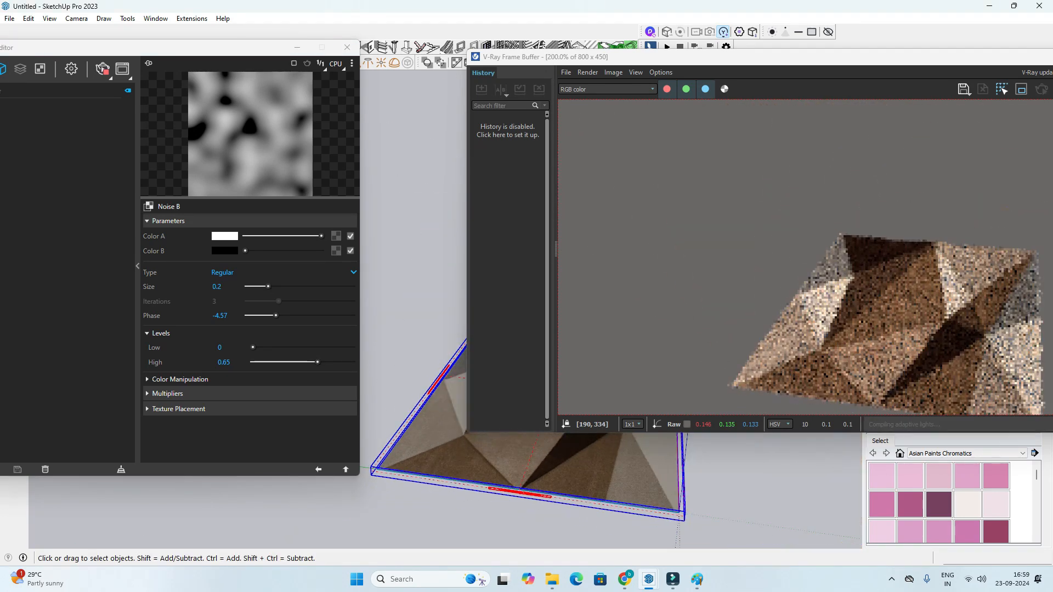
mouse_move(438, 472)
middle_mouse_down()
mouse_move(346, 433)
mouse_move(337, 471)
middle_mouse_up()
scroll(543, 504, "up", 6)
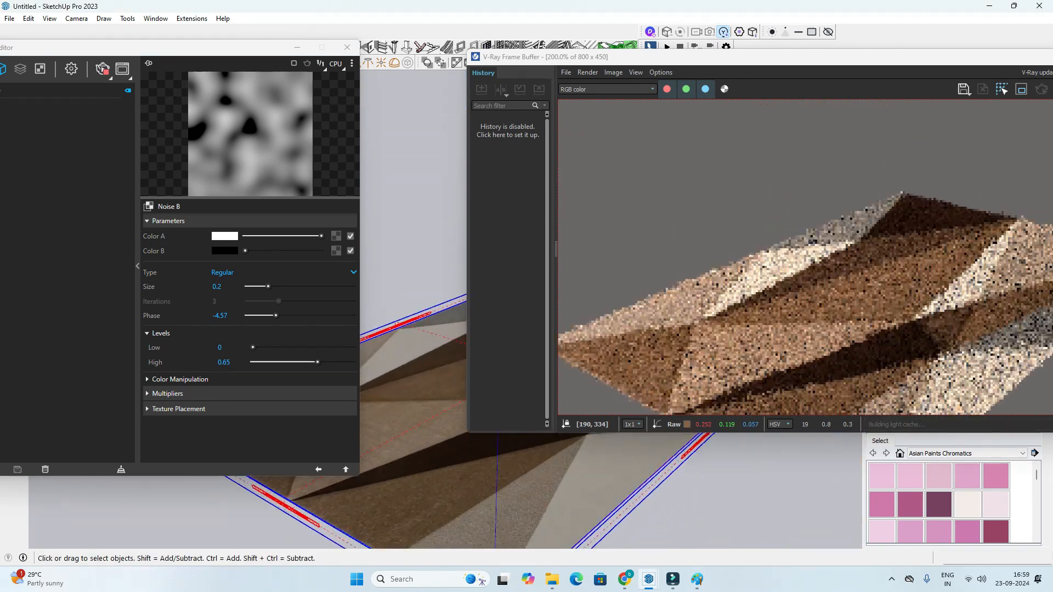
middle_click_drag(543, 504, 713, 510)
scroll(450, 476, "down", 4)
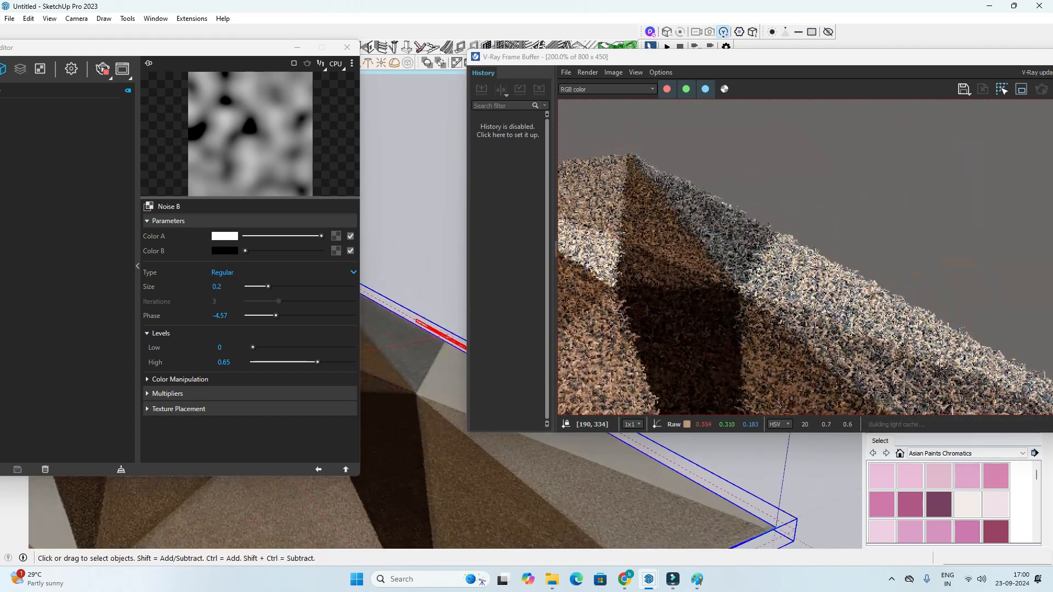
middle_click_drag(450, 476, 368, 488)
scroll(367, 488, "up", 3)
scroll(805, 258, "down", 1)
scroll(804, 257, "up", 2)
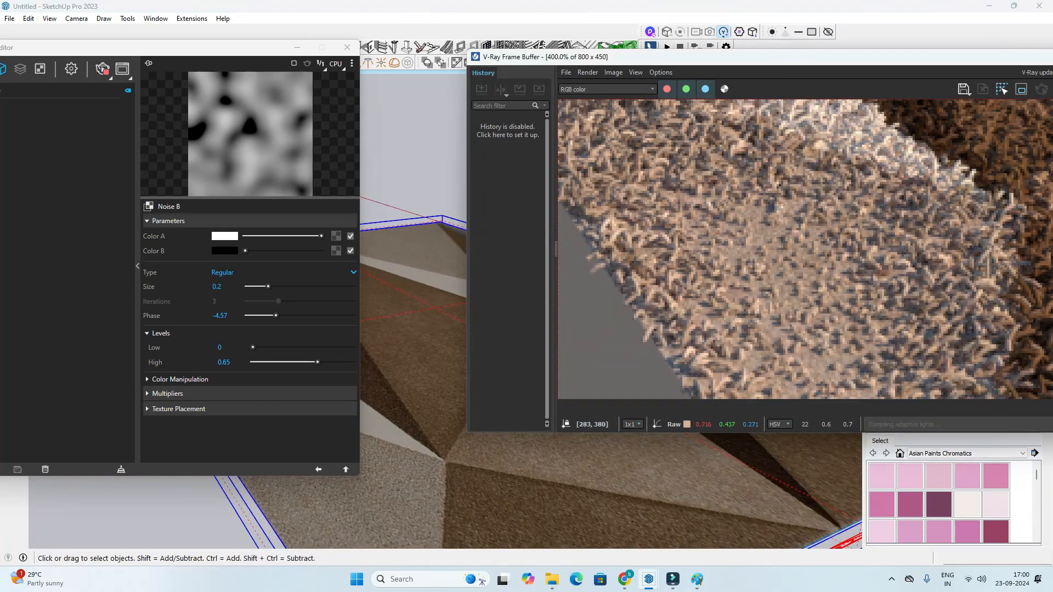
scroll(805, 249, "down", 2)
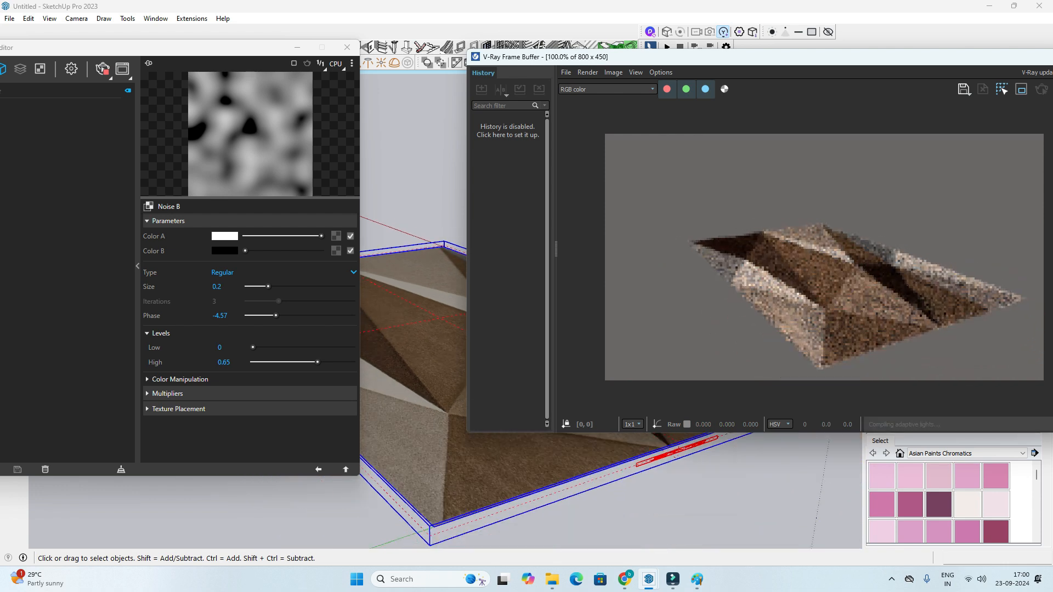
scroll(779, 317, "up", 1)
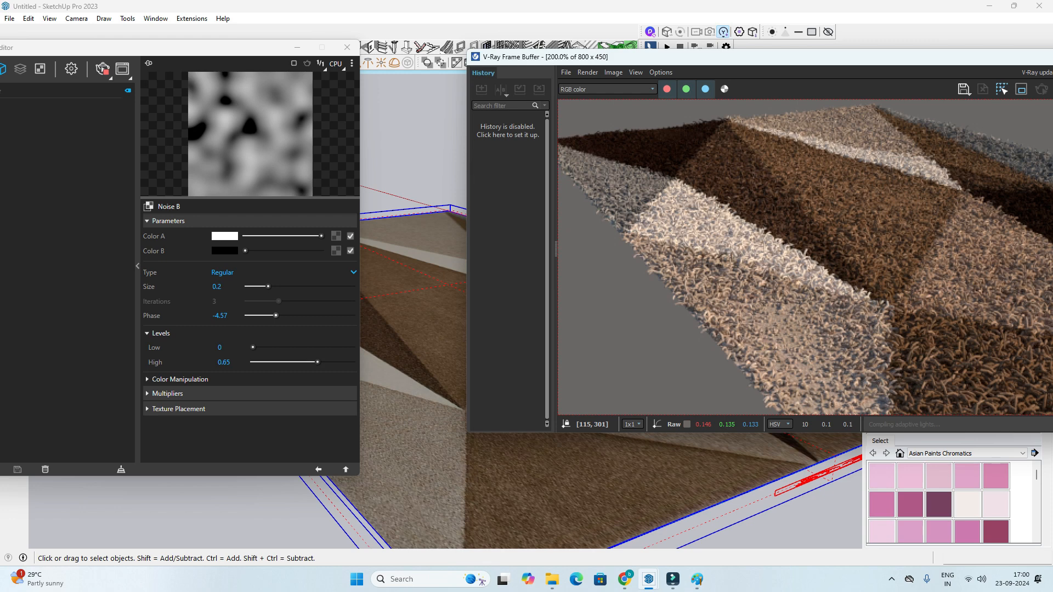
Step: Set the Noise B size to 0.07 and check the fur variation across the whole rug
left_click_drag(268, 287, 254, 286)
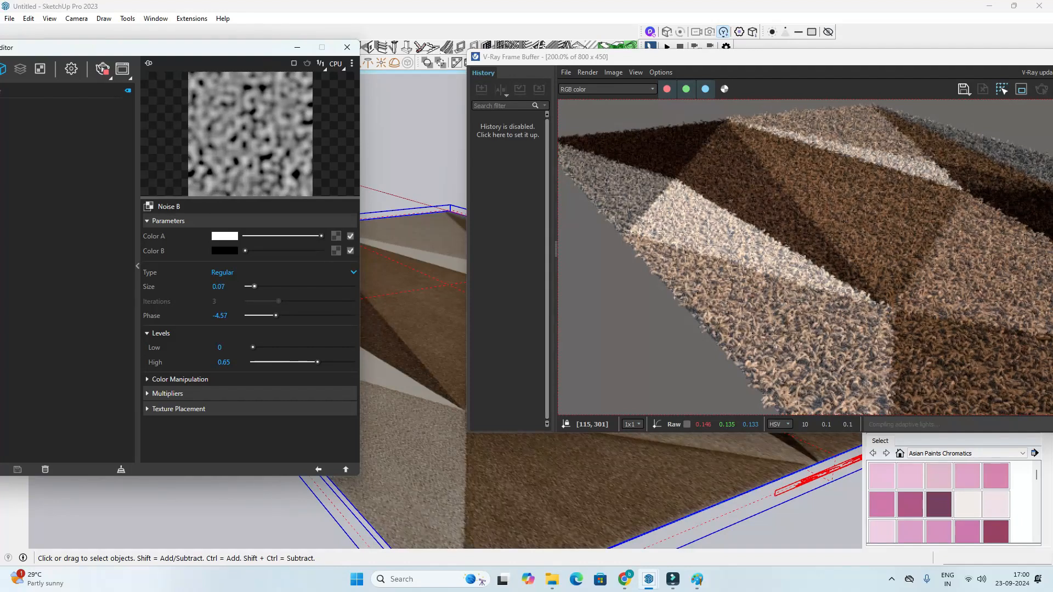
scroll(933, 327, "down", 2)
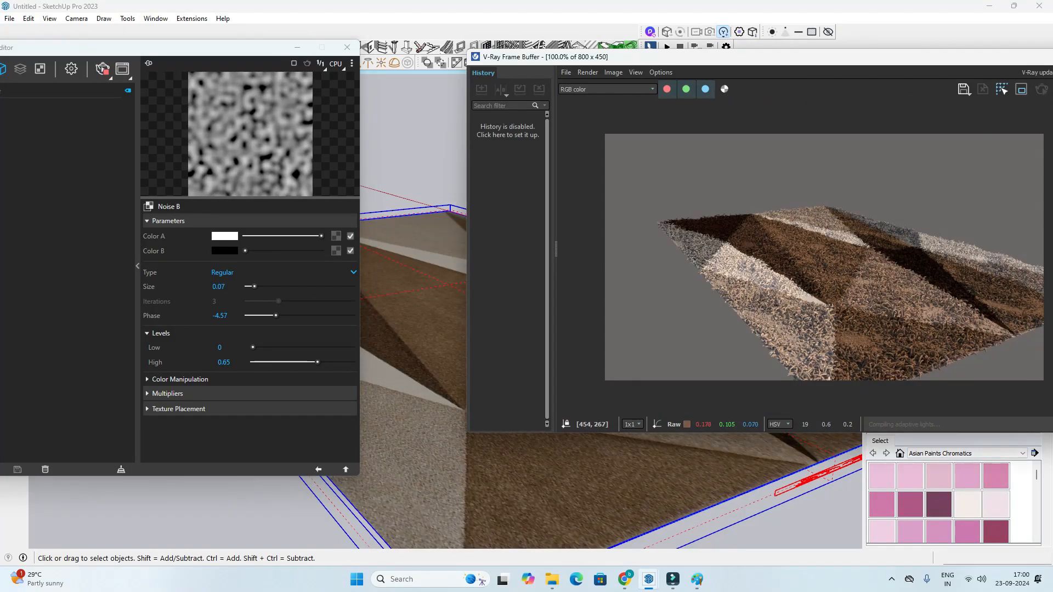
scroll(932, 327, "up", 2)
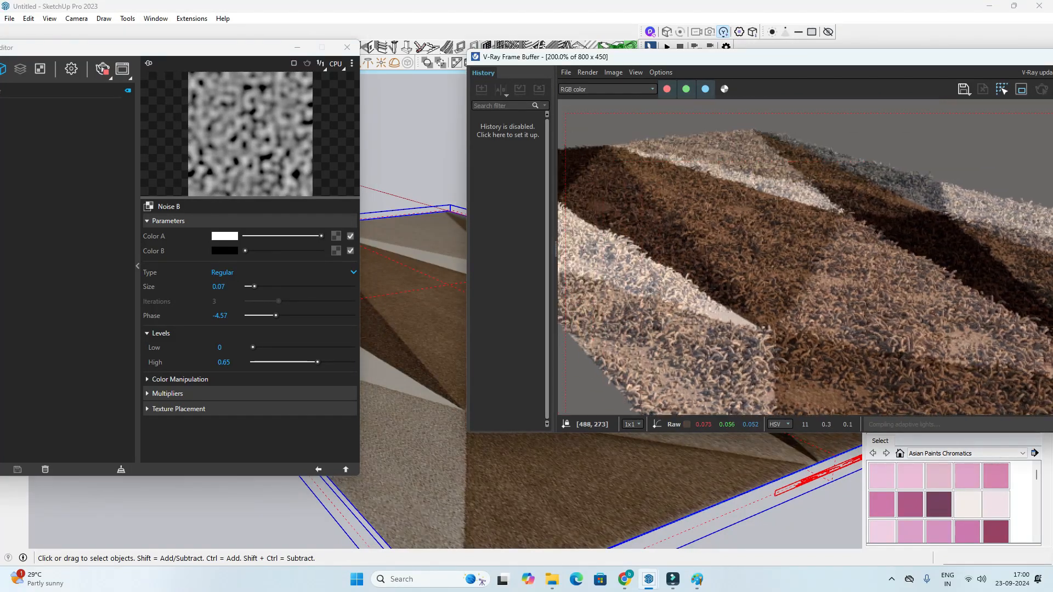